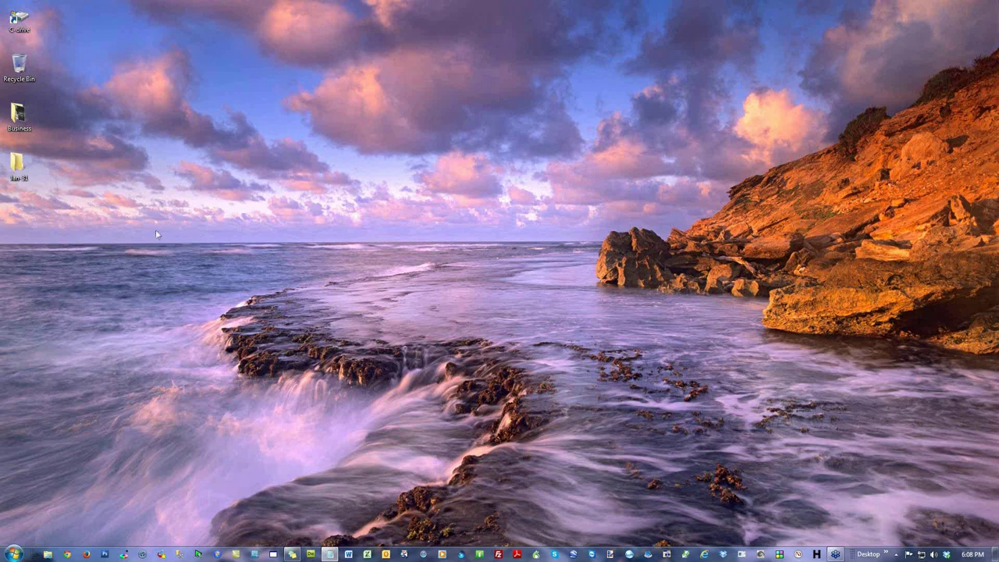
Step: Bring up the Best Plumber in Atlanta tab in Chrome and select its SCHEDULE SERVICE heading
{"action": "left_click", "coordinate": [67, 554]}
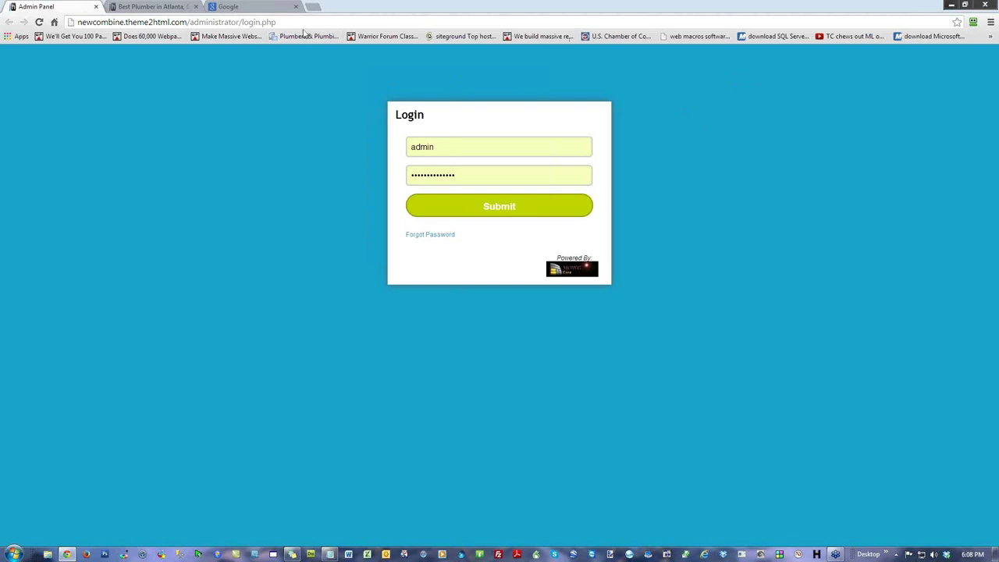
{"action": "left_click", "coordinate": [178, 11]}
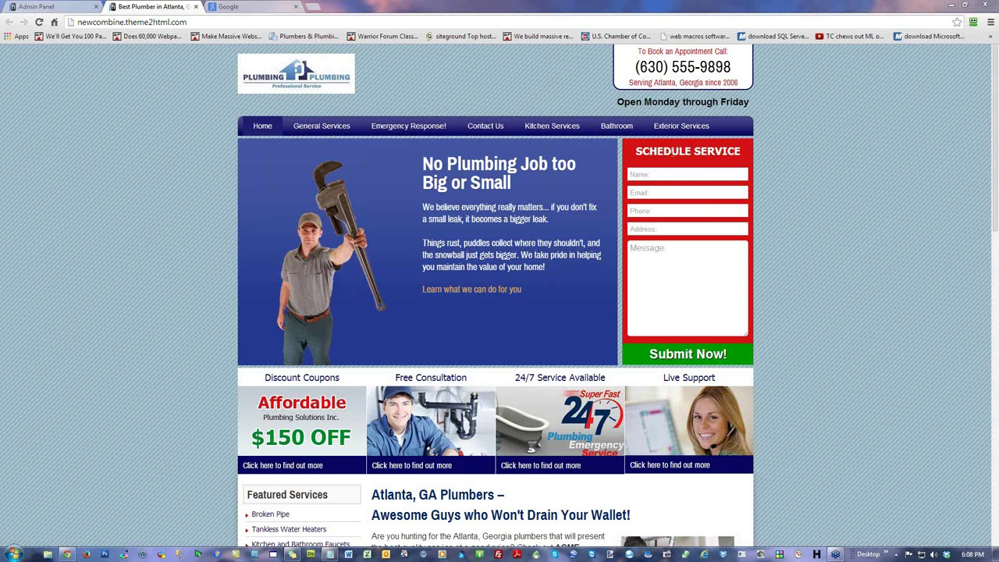
{"action": "left_click_drag", "start_coordinate": [742, 151], "coordinate": [632, 151]}
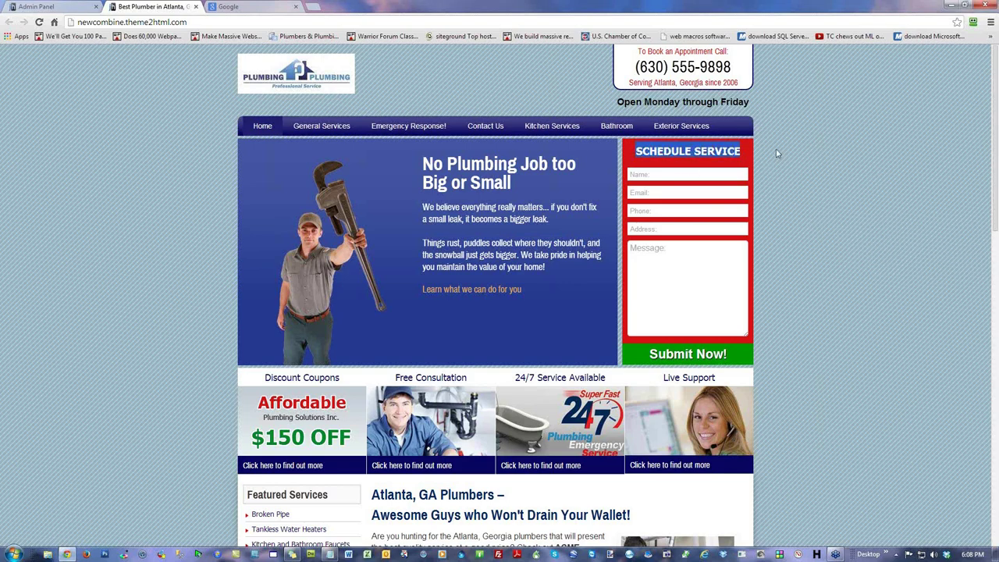
{"action": "left_click", "coordinate": [790, 173]}
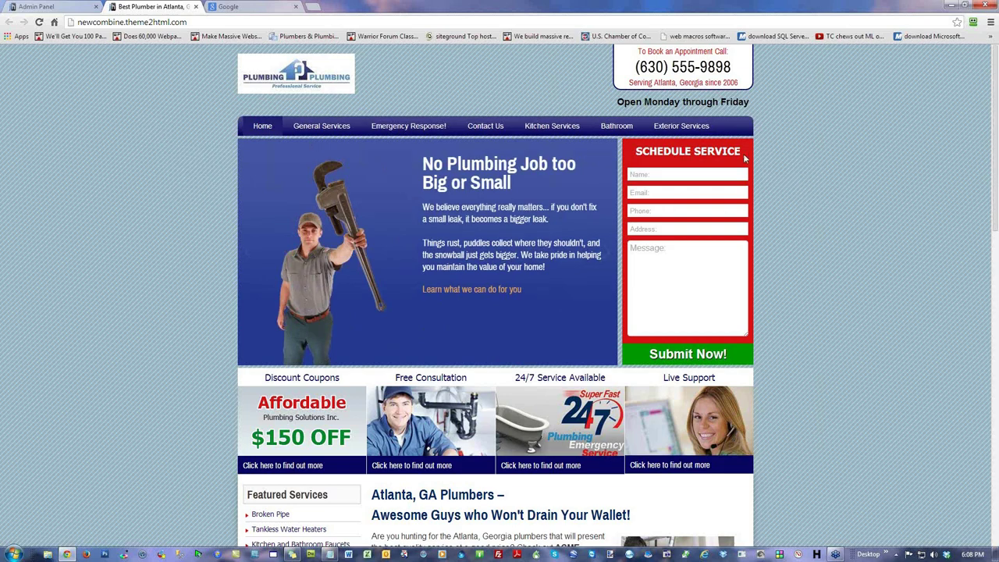
{"action": "left_click_drag", "start_coordinate": [743, 154], "coordinate": [632, 154]}
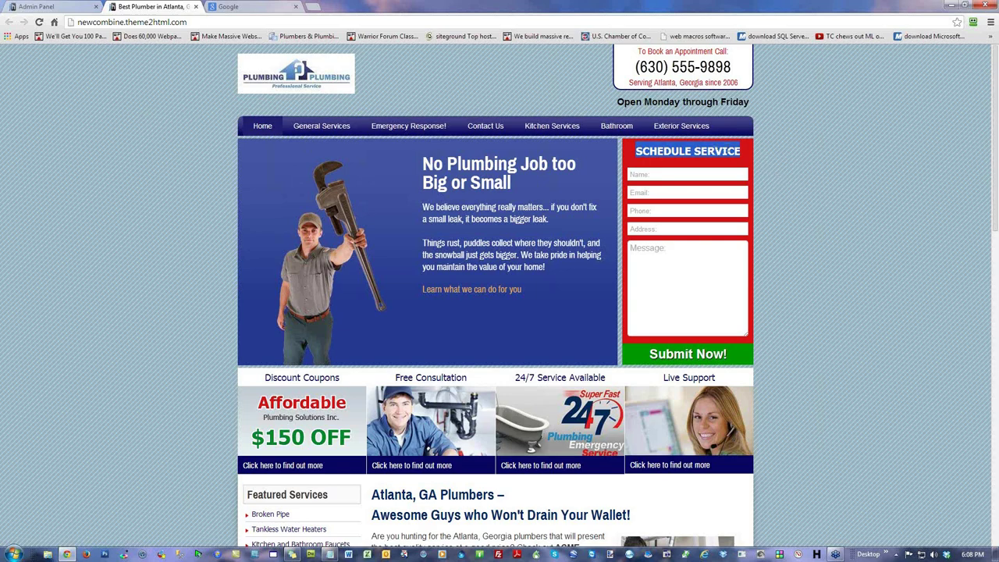
{"action": "right_click", "coordinate": [73, 116]}
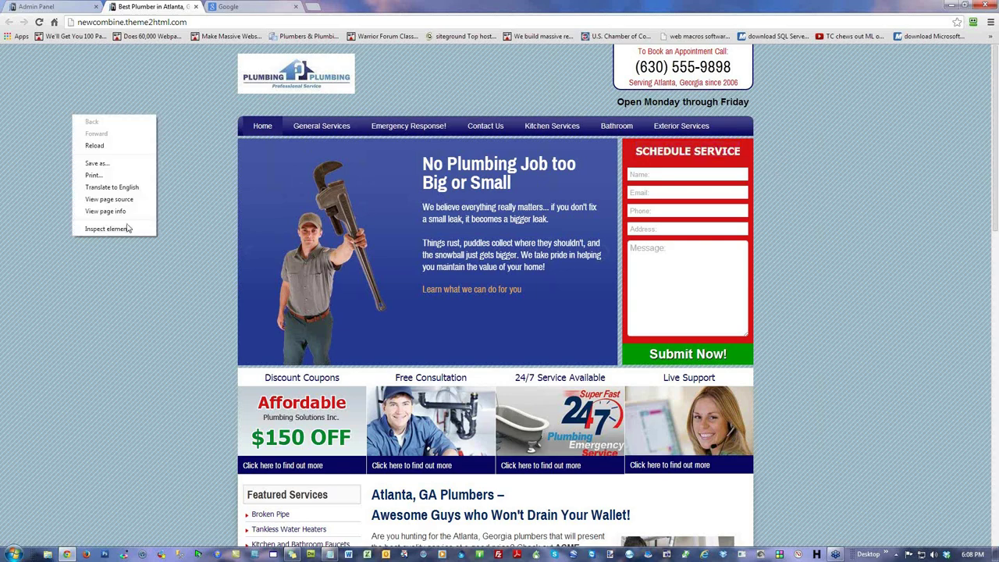
{"action": "left_click", "coordinate": [131, 202]}
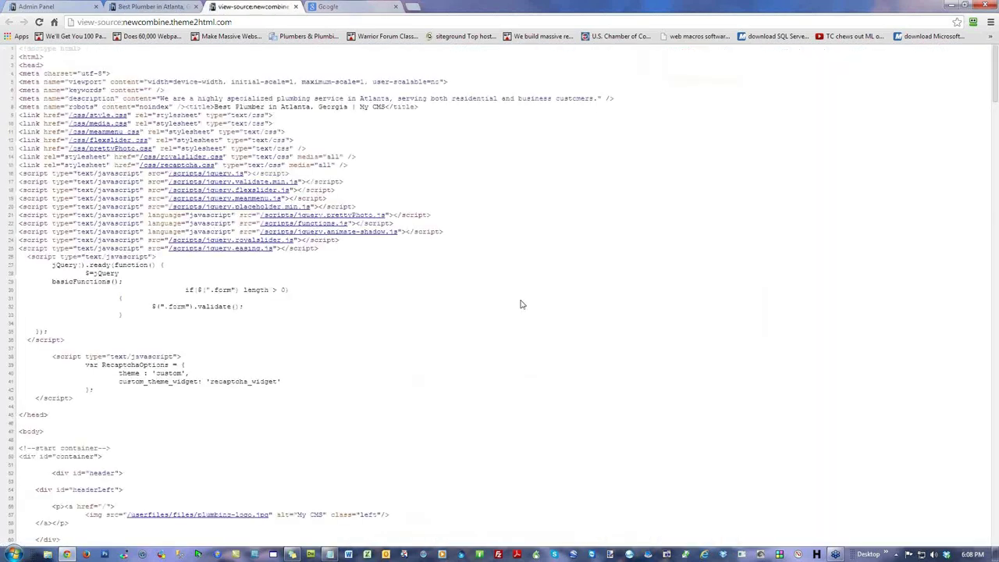
{"action": "key", "text": "ctrl+f"}
{"action": "type", "text": "schedu"}
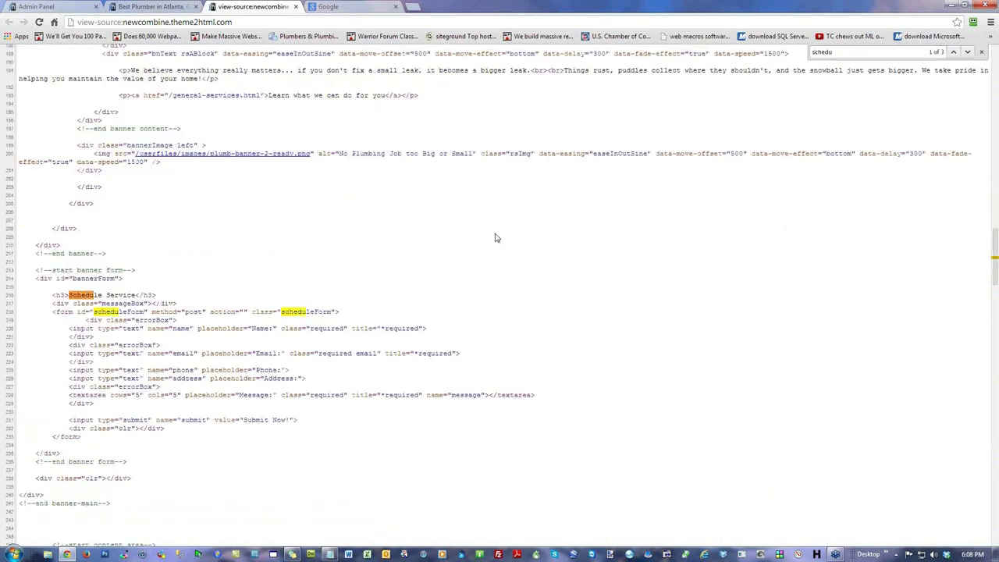
{"action": "left_click", "coordinate": [229, 19]}
{"action": "left_click", "coordinate": [231, 21]}
{"action": "left_click_drag", "start_coordinate": [135, 295], "coordinate": [68, 296]}
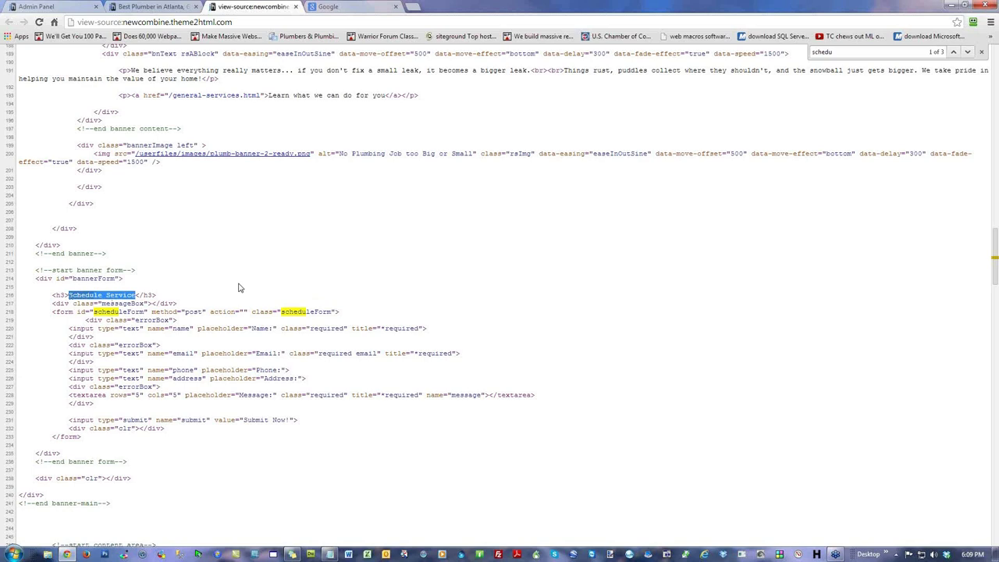
Step: Close the source view and return to the plumbing site's SCHEDULE SERVICE heading
{"action": "left_click", "coordinate": [295, 6]}
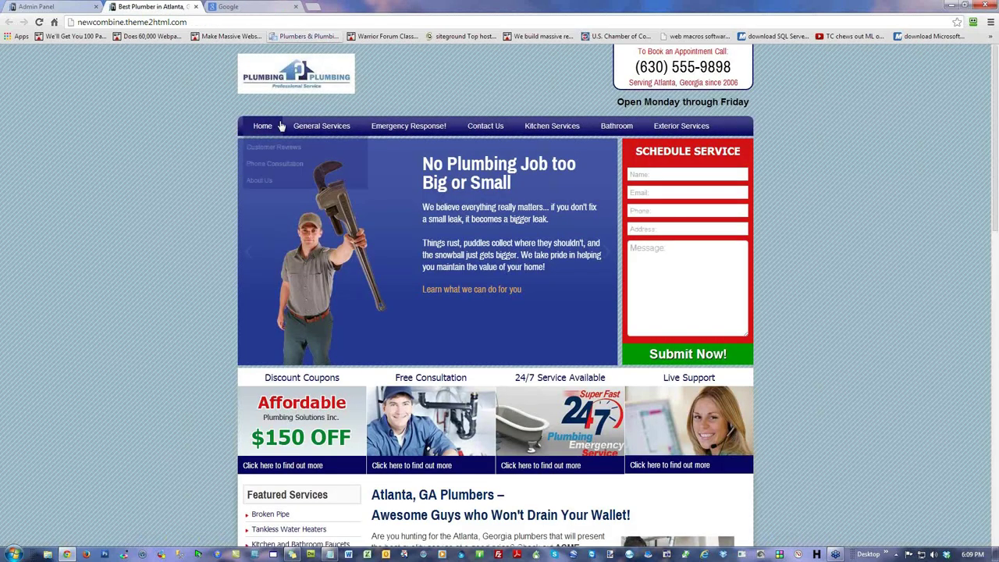
{"action": "left_click_drag", "start_coordinate": [741, 154], "coordinate": [630, 158]}
{"action": "left_click", "coordinate": [813, 180]}
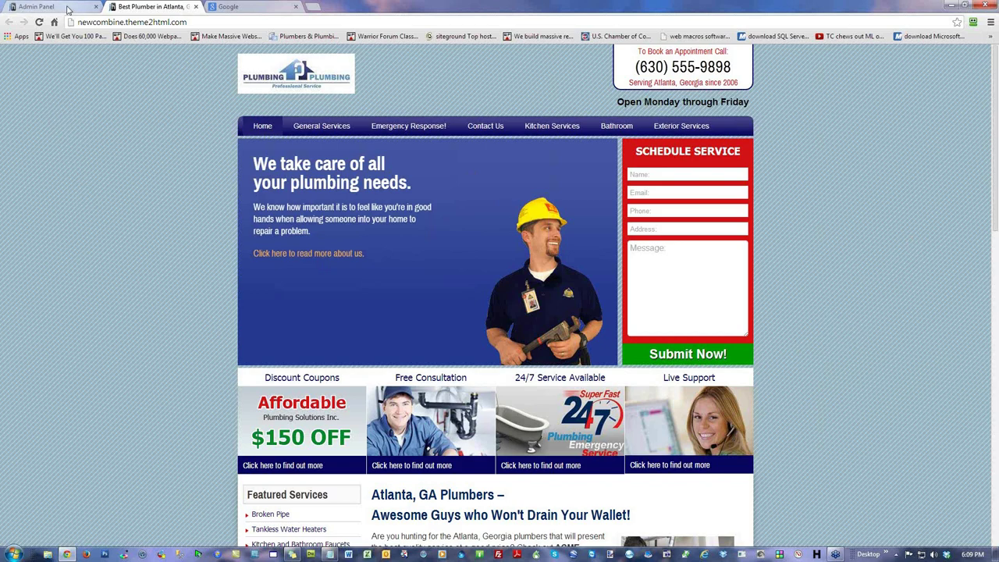
Step: Load the homeopathic.theme2html.com homepage in this tab, then return to the admin login tab
{"action": "left_click_drag", "start_coordinate": [124, 22], "coordinate": [78, 22]}
{"action": "type", "text": "home"}
{"action": "key", "text": "Down"}
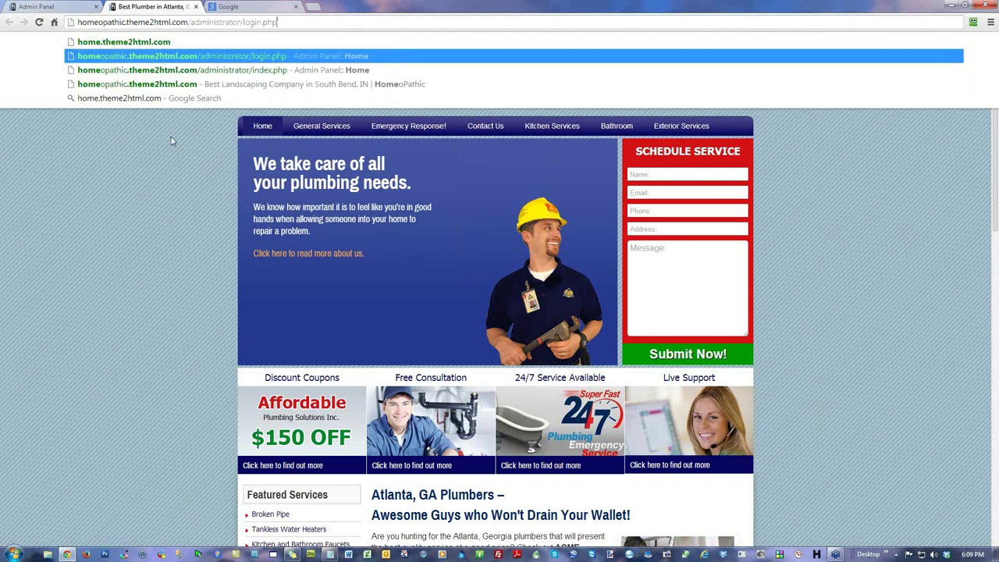
{"action": "key", "text": "Return"}
{"action": "left_click", "coordinate": [207, 22]}
{"action": "left_click_drag", "start_coordinate": [189, 22], "coordinate": [587, 102]}
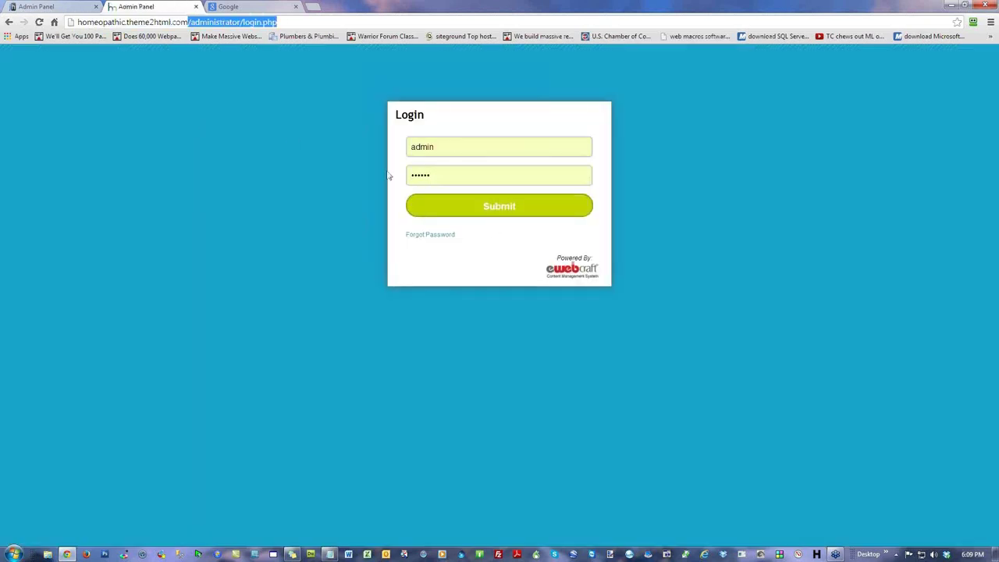
{"action": "key", "text": "BackSpace"}
{"action": "key", "text": "Return"}
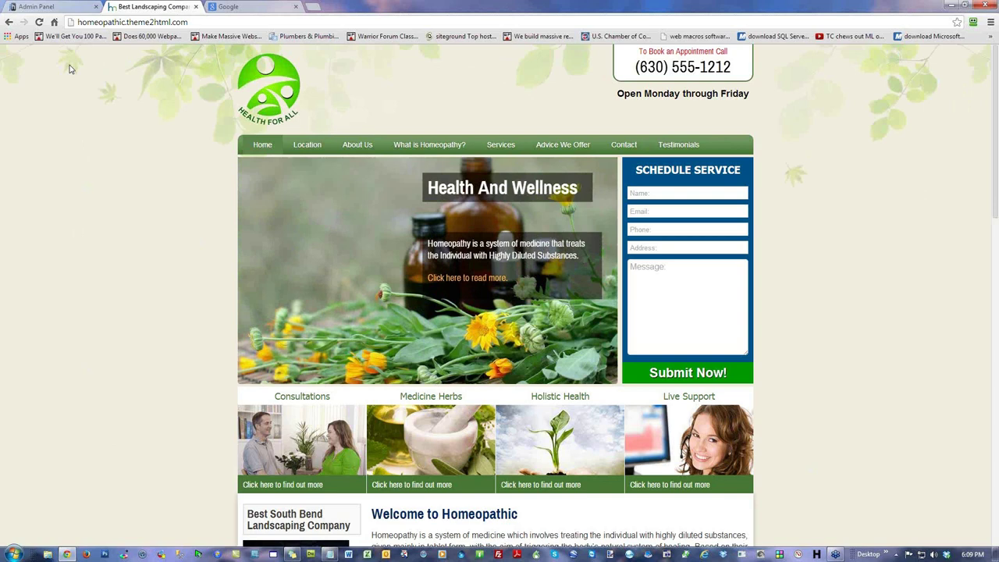
{"action": "left_click", "coordinate": [70, 7]}
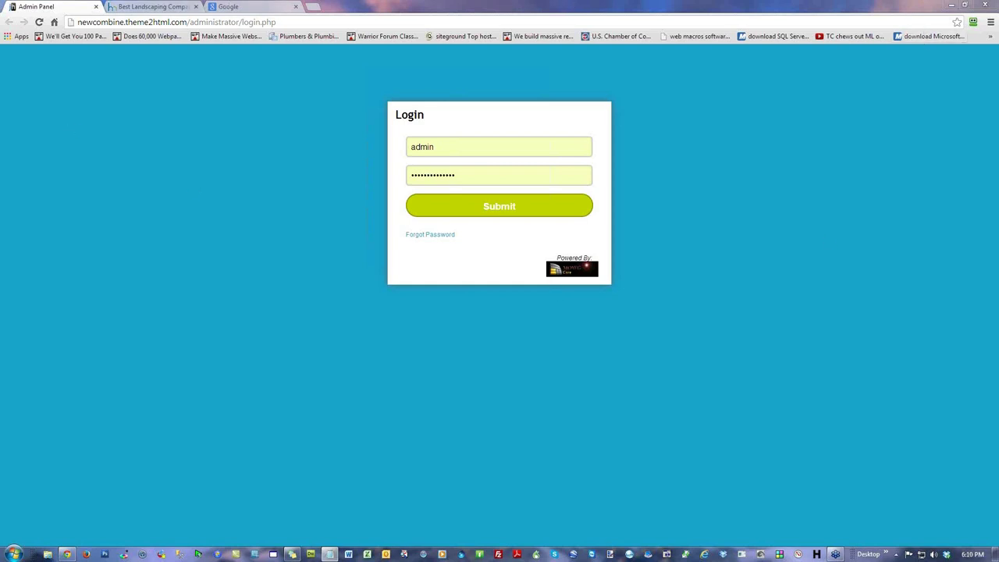
Step: Restart Chrome, submit the admin login, and switch to the Best Plumber in Atlanta tab
{"action": "left_click", "coordinate": [985, 5]}
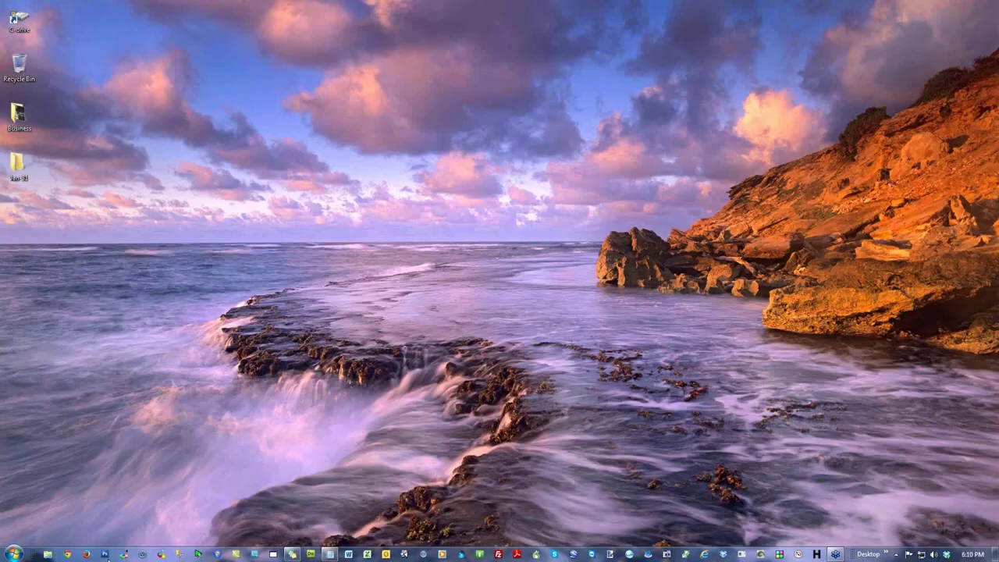
{"action": "left_click", "coordinate": [68, 554]}
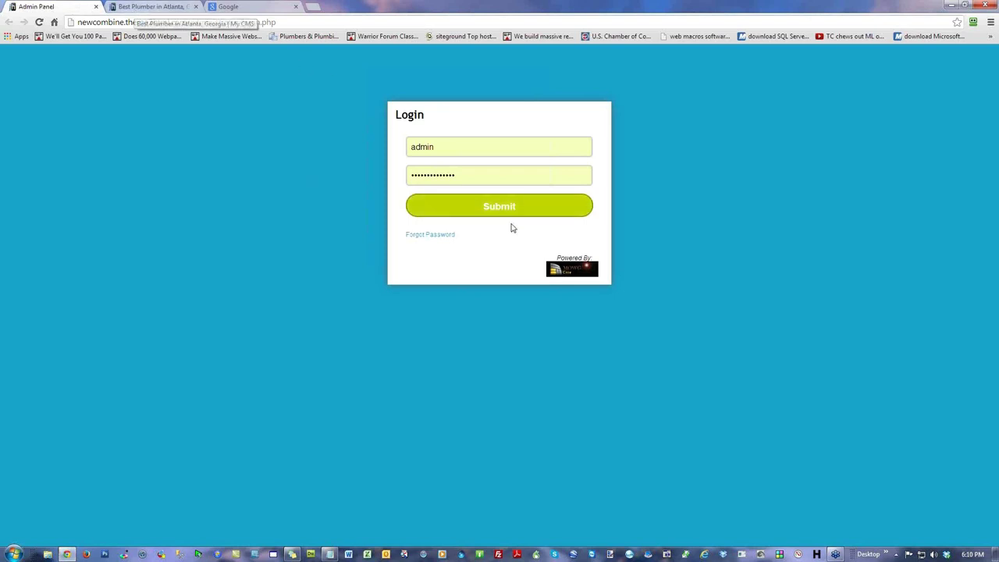
{"action": "left_click", "coordinate": [468, 208]}
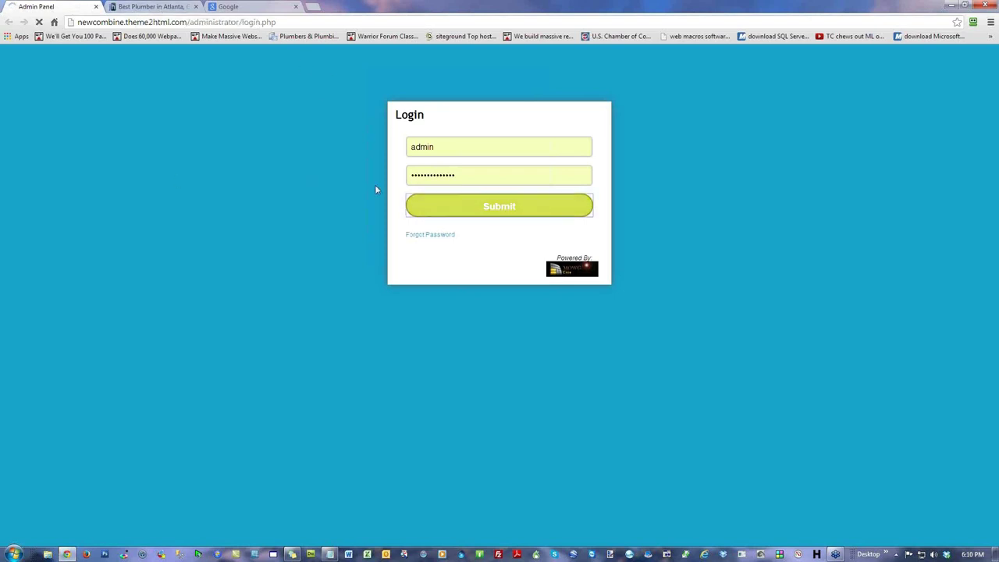
{"action": "left_click", "coordinate": [155, 7]}
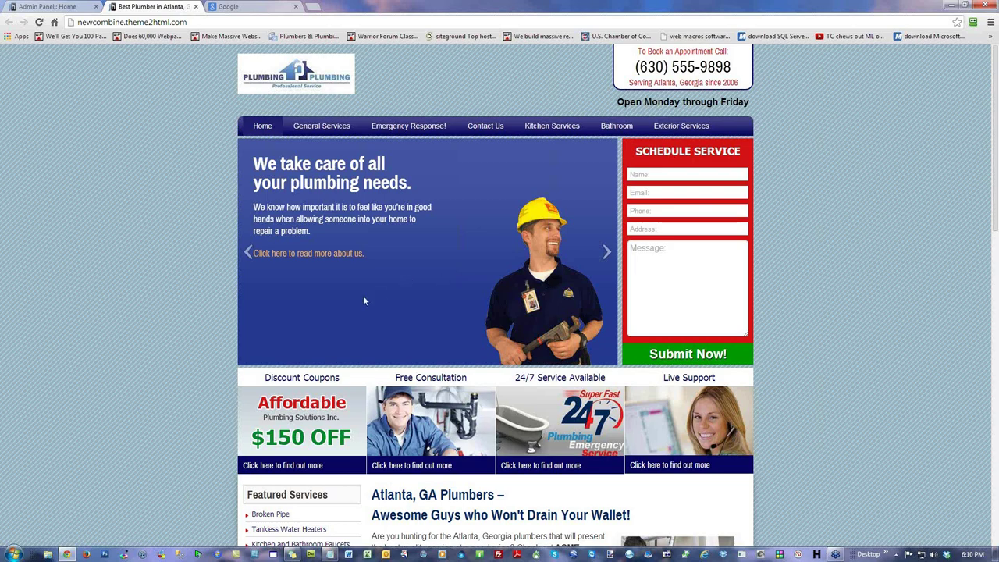
Step: Open the plumbing-needs banner from the Banner Slider page for editing
{"action": "left_click", "coordinate": [54, 9]}
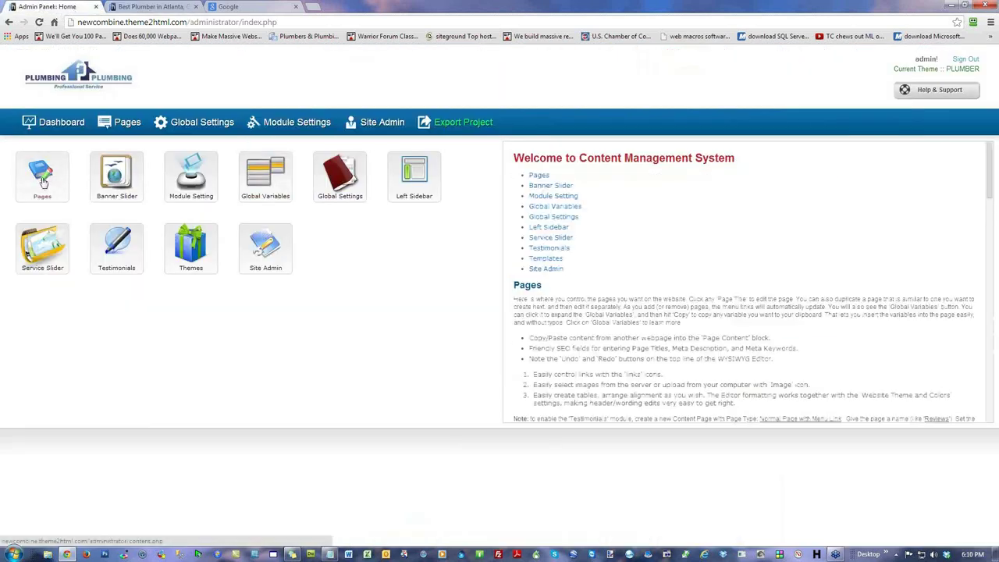
{"action": "left_click", "coordinate": [117, 173]}
{"action": "left_click", "coordinate": [236, 252]}
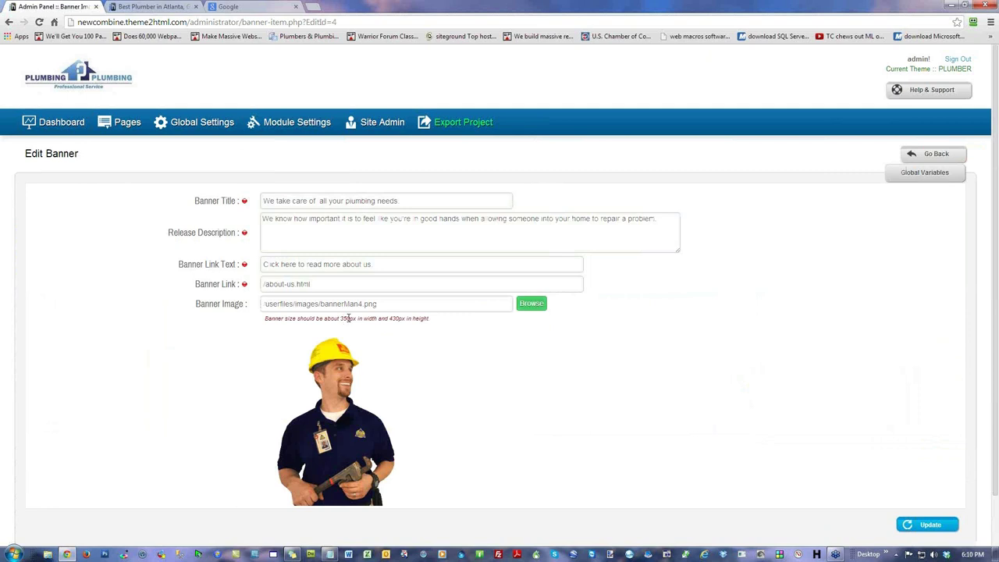
Step: Highlight the banner's 350×430px size hint, then go back to the live plumbing site
{"action": "left_click_drag", "start_coordinate": [355, 319], "coordinate": [340, 319]}
{"action": "left_click_drag", "start_coordinate": [422, 318], "coordinate": [390, 318]}
{"action": "left_click_drag", "start_coordinate": [349, 318], "coordinate": [340, 319]}
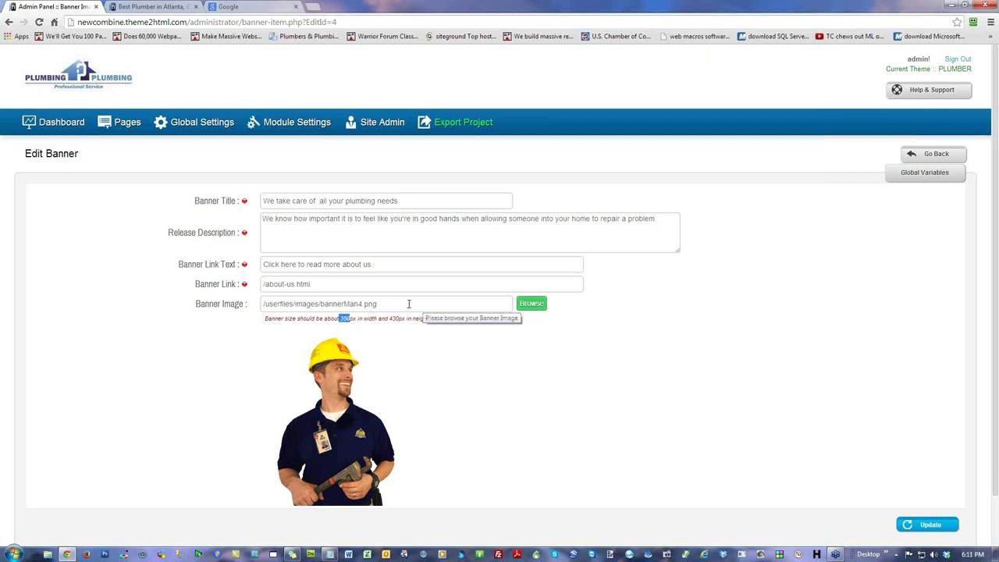
{"action": "left_click", "coordinate": [77, 238]}
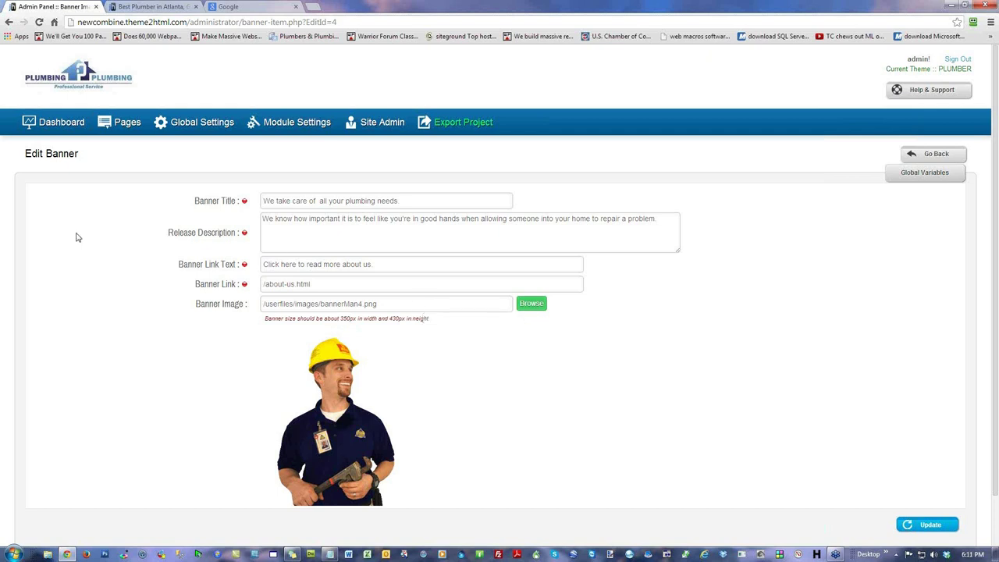
{"action": "left_click_drag", "start_coordinate": [434, 320], "coordinate": [267, 321]}
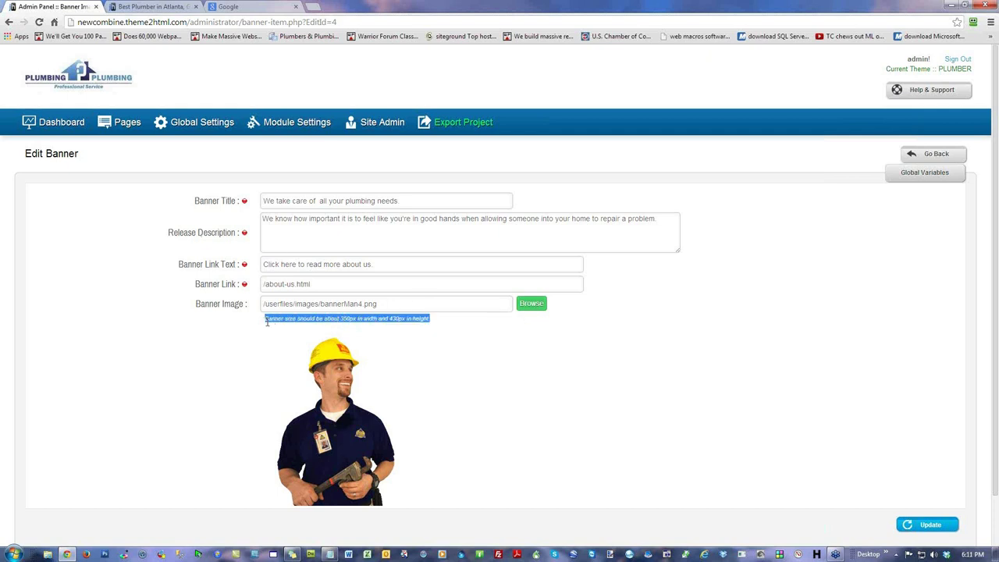
{"action": "left_click", "coordinate": [22, 201]}
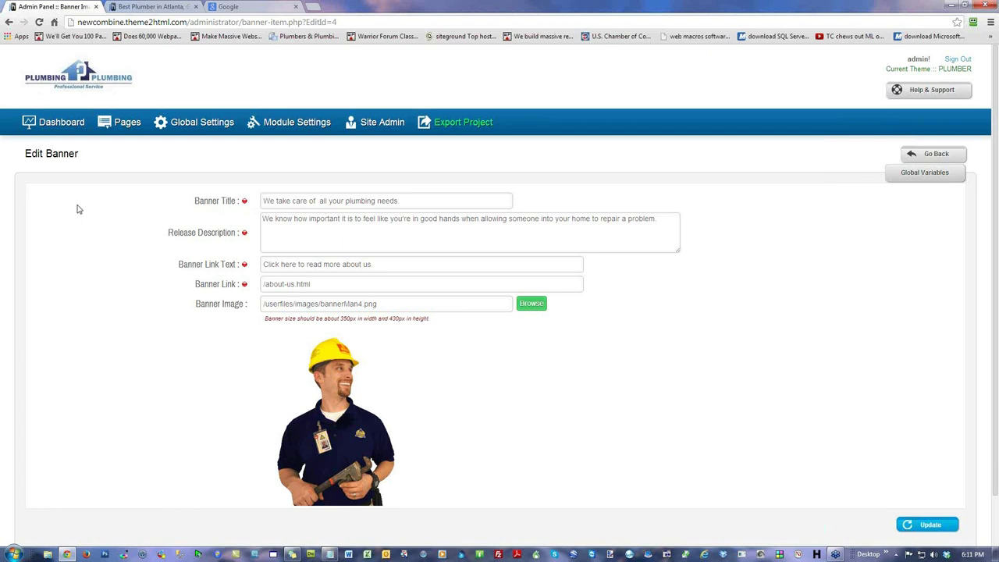
{"action": "left_click", "coordinate": [146, 8]}
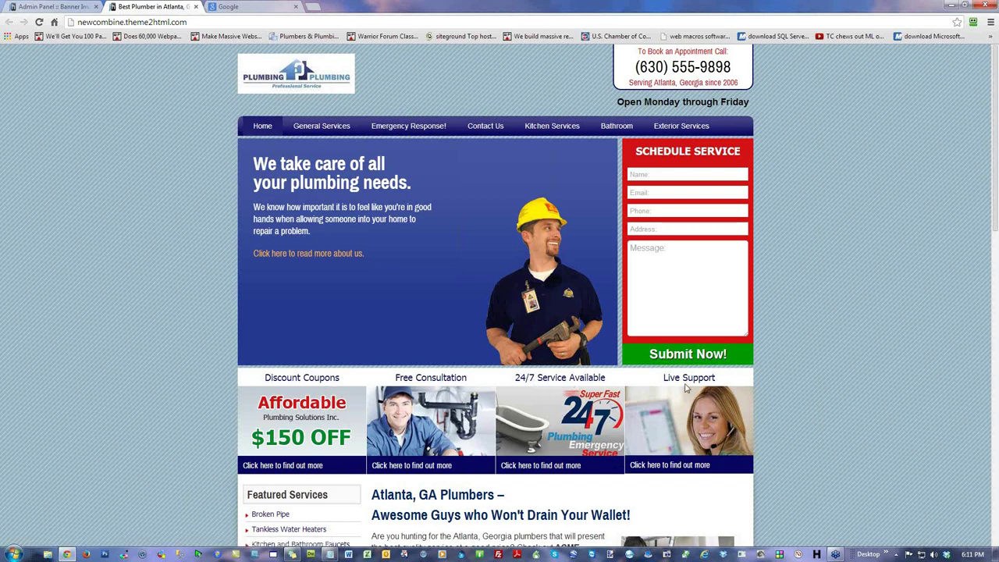
{"action": "scroll", "coordinate": [810, 355], "scroll_direction": "down", "scroll_amount": 2}
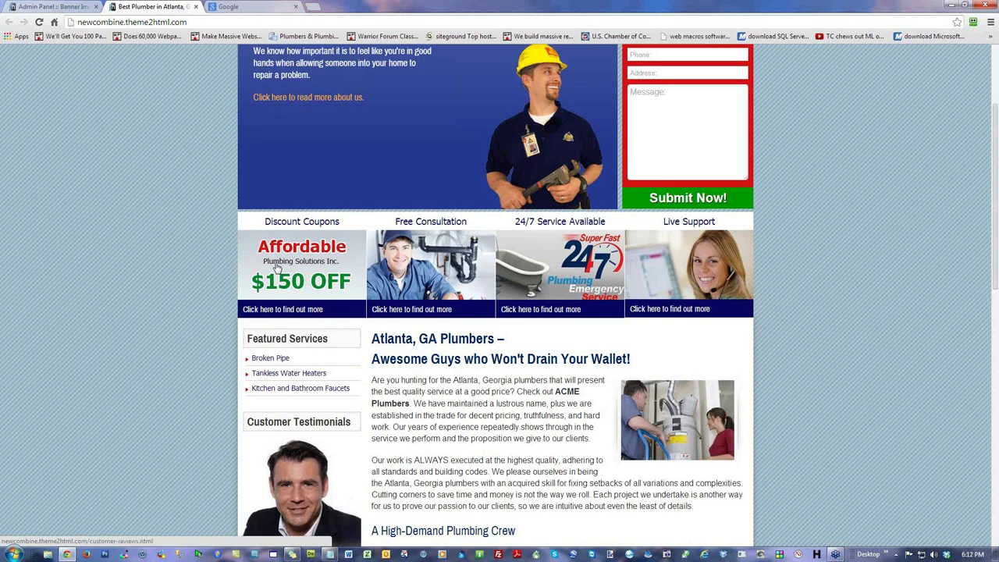
{"action": "key", "text": "ctrl+shift+Tab"}
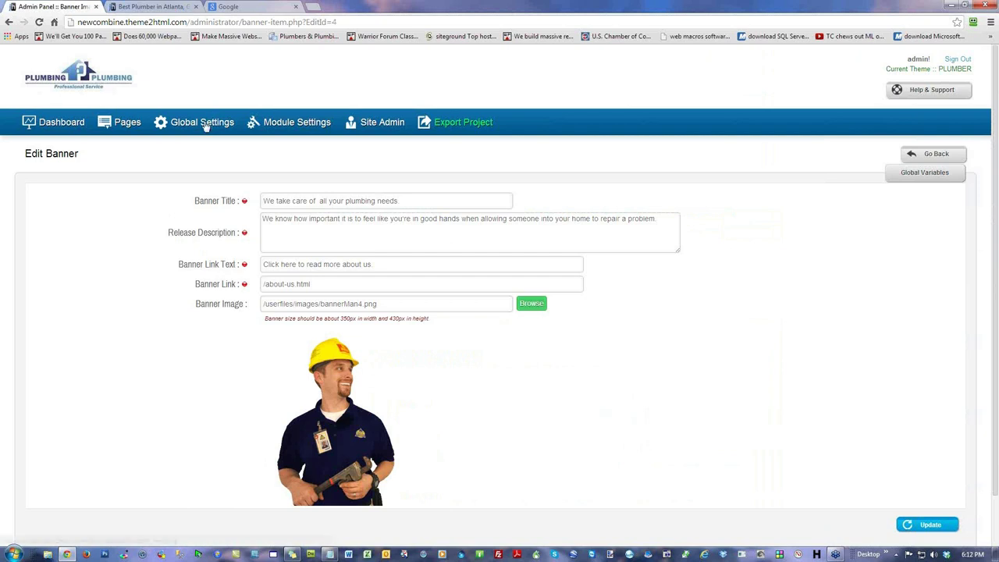
{"action": "left_click", "coordinate": [205, 125]}
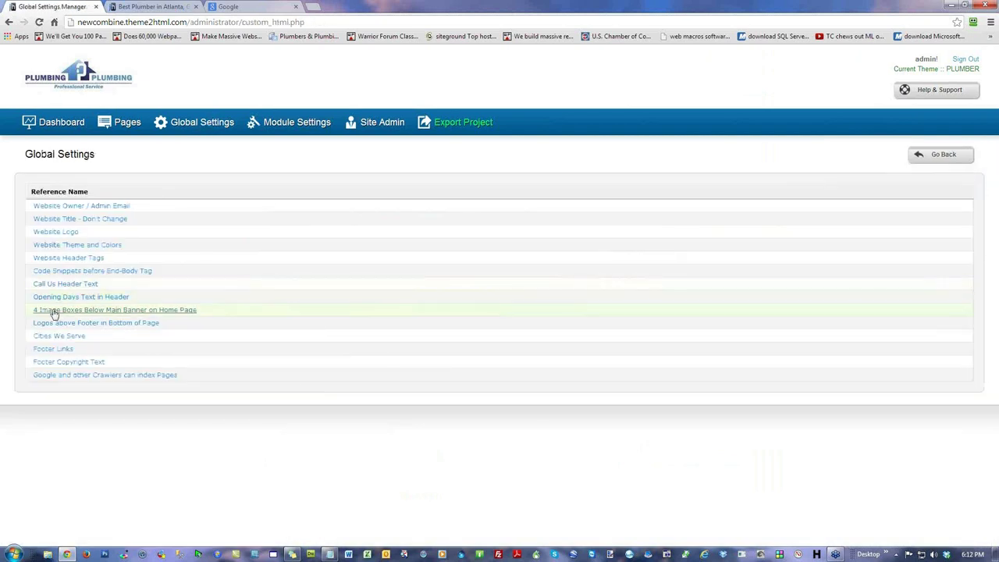
{"action": "left_click", "coordinate": [78, 309]}
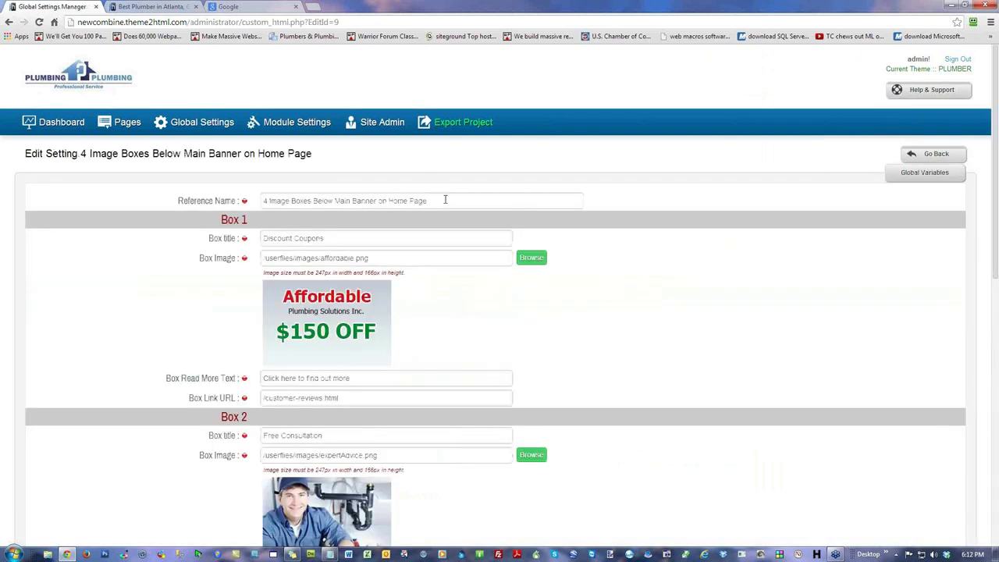
{"action": "left_click_drag", "start_coordinate": [349, 235], "coordinate": [149, 236]}
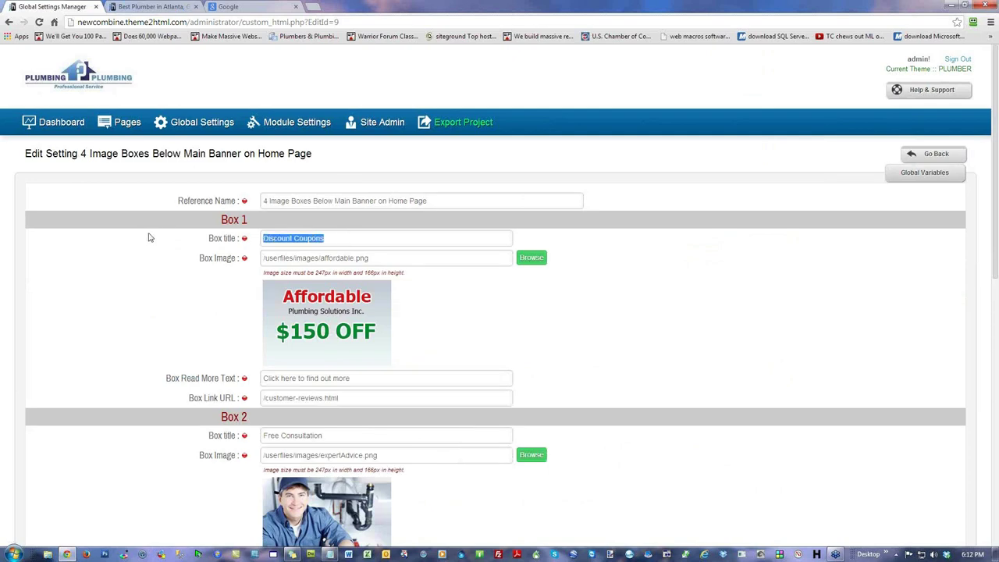
{"action": "left_click", "coordinate": [152, 7]}
{"action": "left_click_drag", "start_coordinate": [339, 222], "coordinate": [254, 218]}
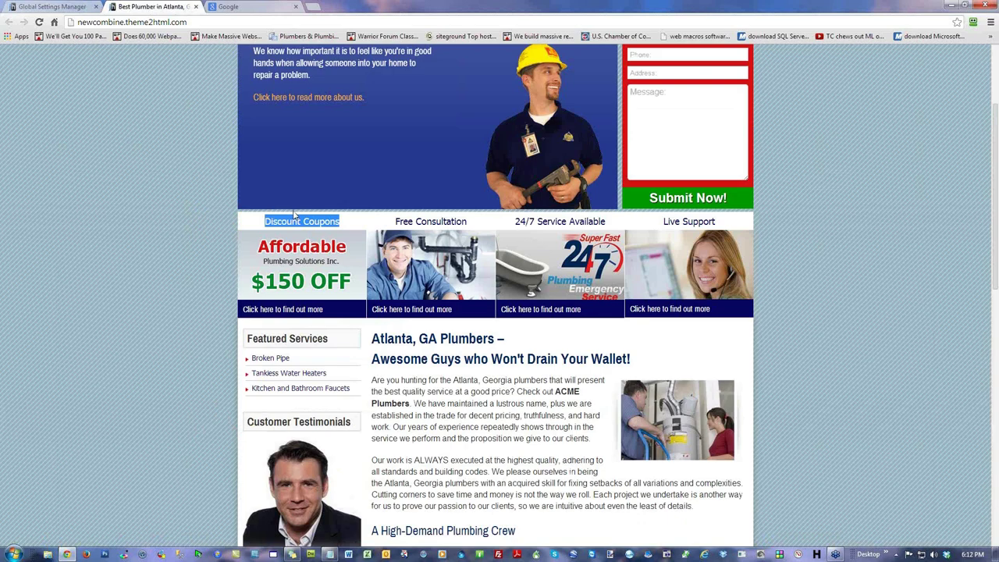
{"action": "left_click", "coordinate": [52, 8]}
{"action": "left_click_drag", "start_coordinate": [255, 221], "coordinate": [219, 220]}
{"action": "left_click_drag", "start_coordinate": [324, 238], "coordinate": [244, 243]}
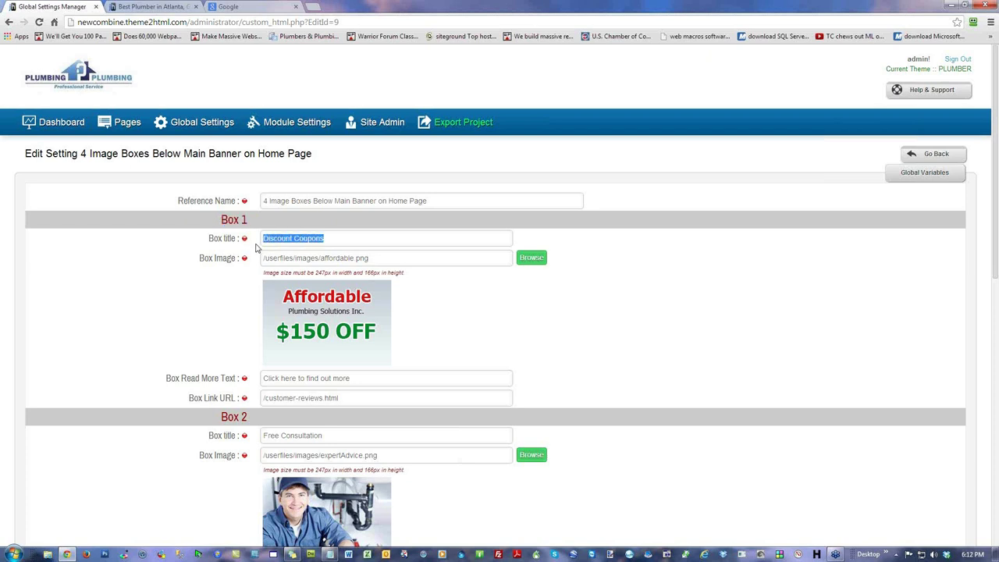
{"action": "left_click_drag", "start_coordinate": [383, 258], "coordinate": [174, 250]}
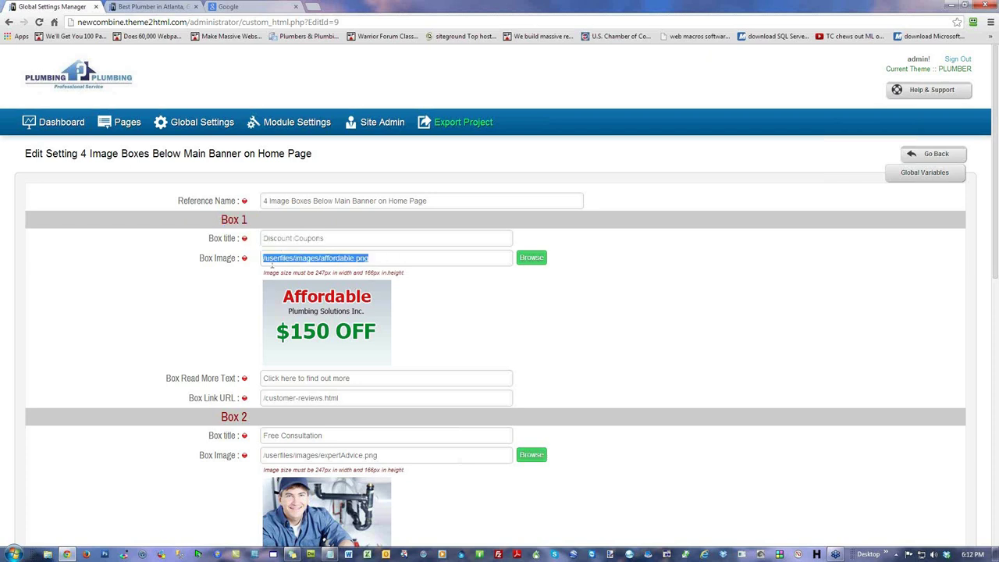
{"action": "left_click", "coordinate": [530, 258]}
{"action": "left_click_drag", "start_coordinate": [380, 377], "coordinate": [167, 365]}
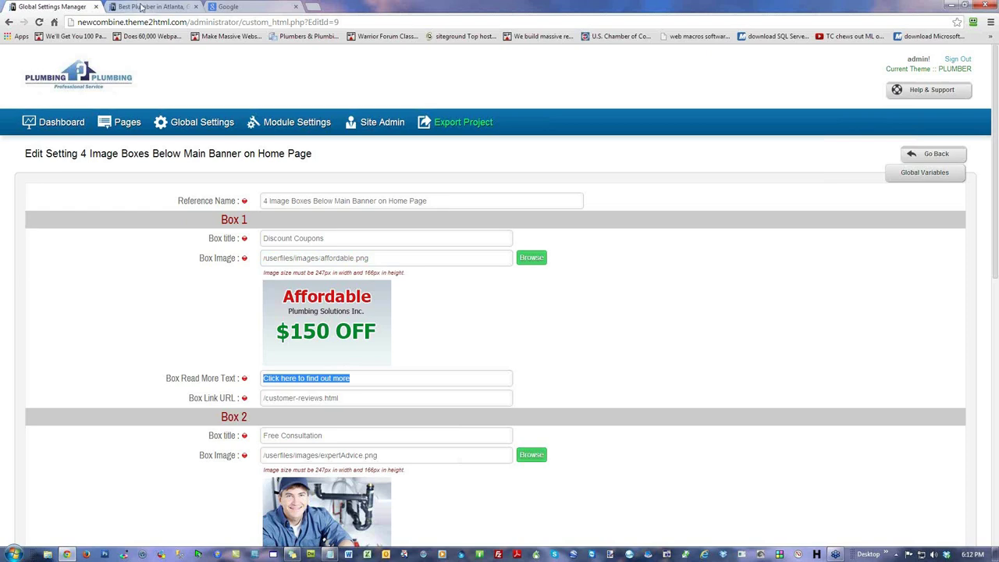
{"action": "left_click", "coordinate": [136, 7]}
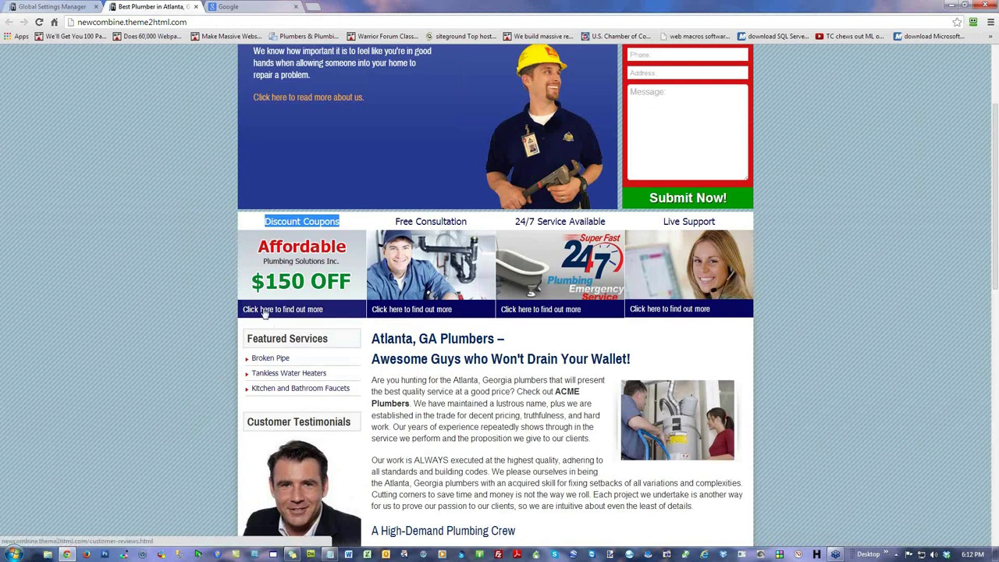
{"action": "left_click", "coordinate": [51, 7]}
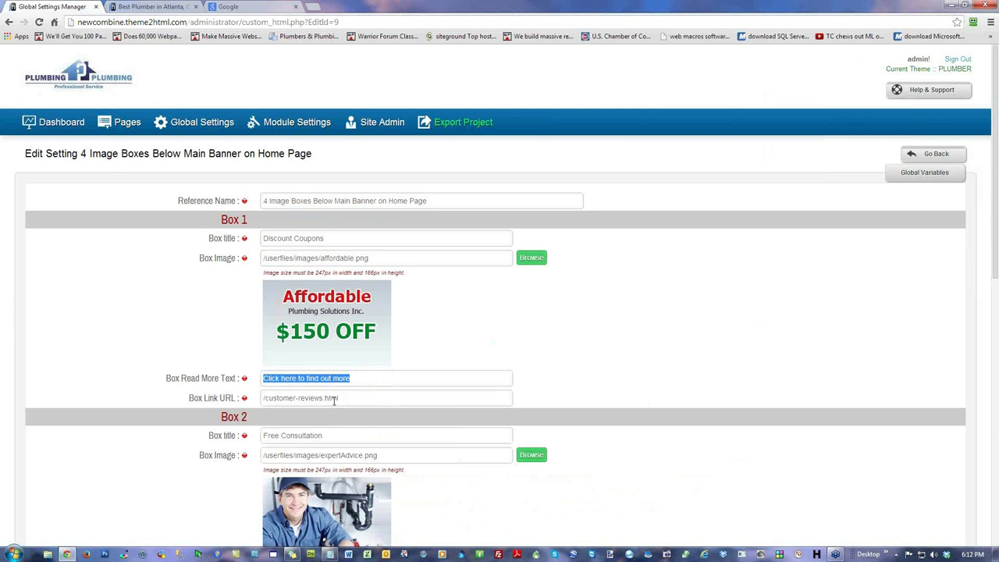
{"action": "left_click_drag", "start_coordinate": [334, 400], "coordinate": [224, 399]}
{"action": "left_click", "coordinate": [374, 398]}
{"action": "scroll", "coordinate": [595, 356], "scroll_direction": "down", "scroll_amount": 2}
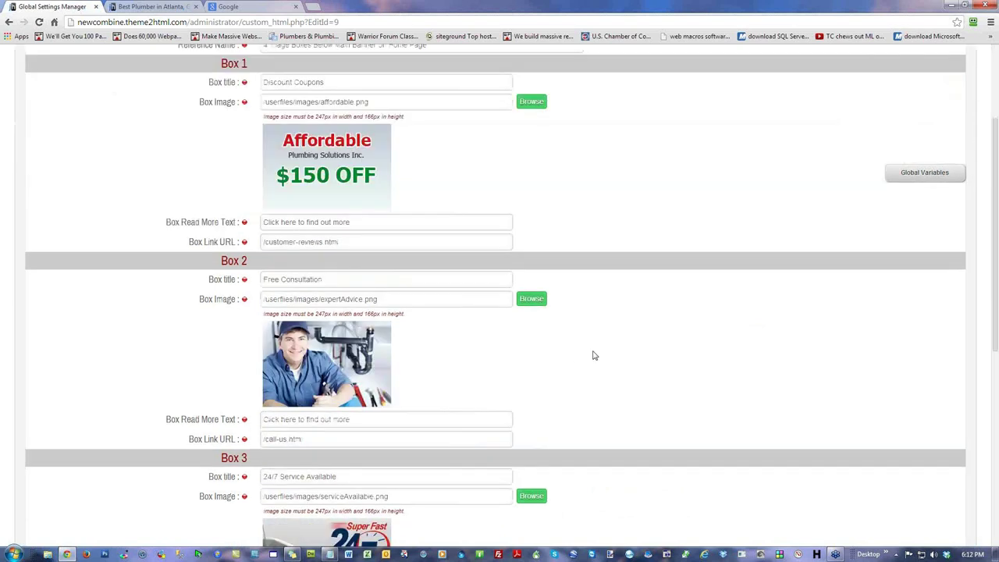
{"action": "left_click", "coordinate": [343, 240]}
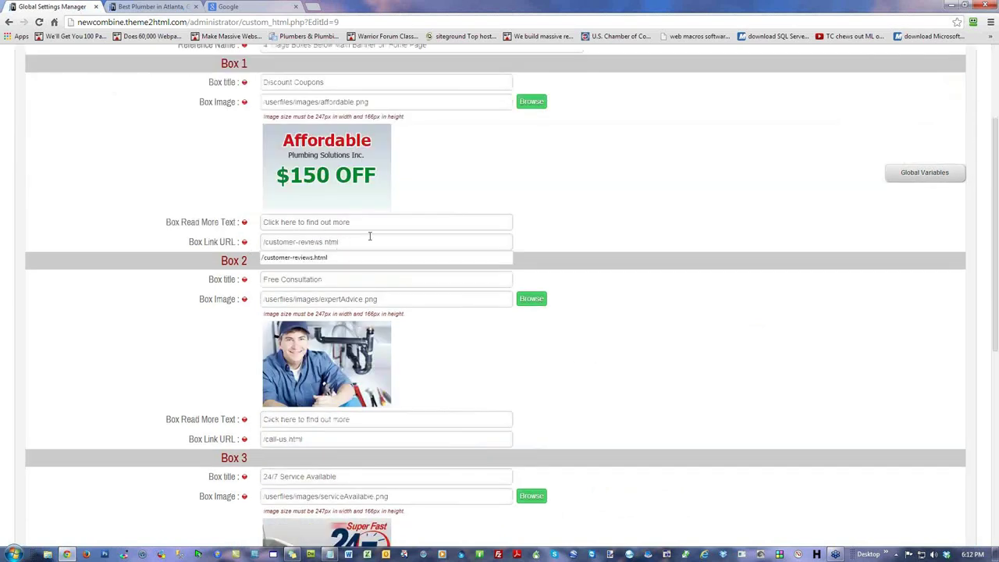
{"action": "left_click_drag", "start_coordinate": [370, 236], "coordinate": [242, 234]}
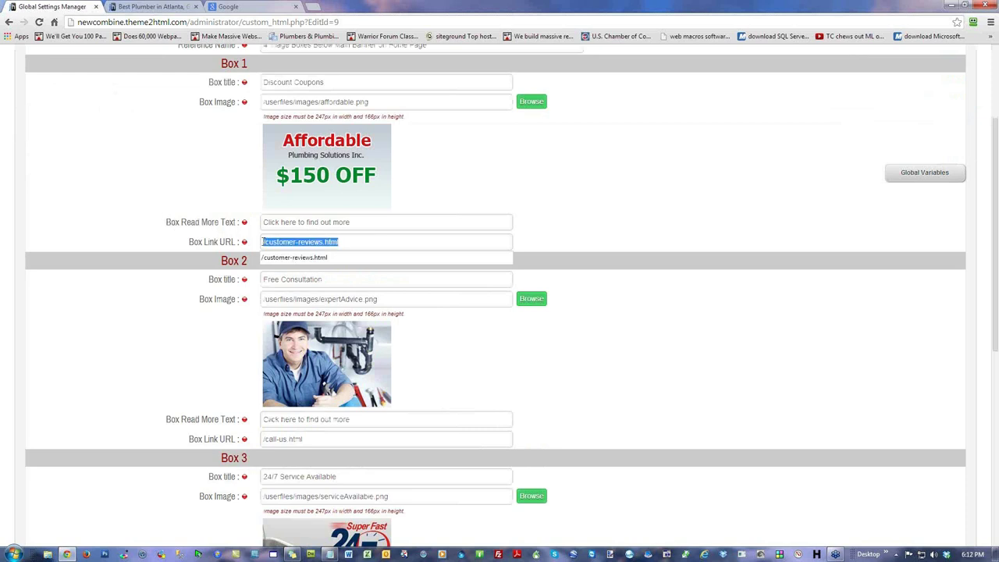
{"action": "left_click", "coordinate": [353, 239]}
{"action": "scroll", "coordinate": [234, 195], "scroll_direction": "up", "scroll_amount": 3}
Step: Open the Manage Pages list, then view the live plumbing homepage's feature boxes
{"action": "left_click", "coordinate": [126, 122]}
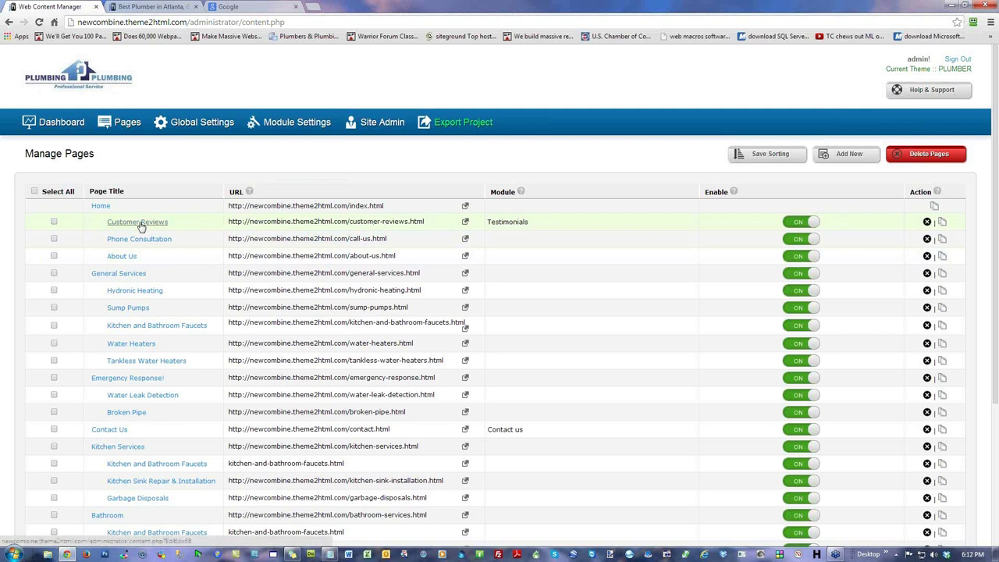
{"action": "left_click", "coordinate": [162, 6]}
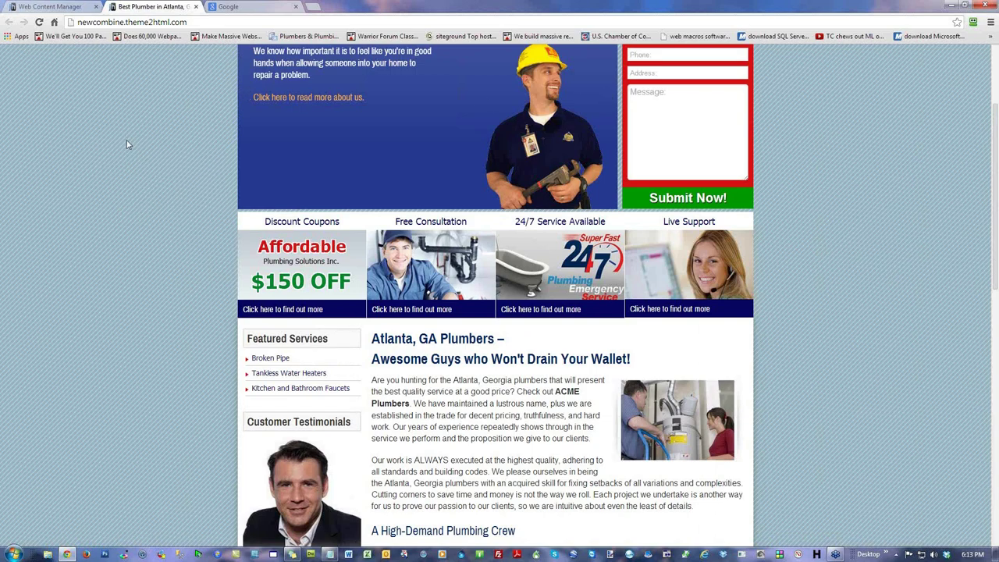
Step: Compare the live site's ACME Plumbers text with the Manage Pages list, ending on the list
{"action": "scroll", "coordinate": [105, 141], "scroll_direction": "up", "scroll_amount": 2}
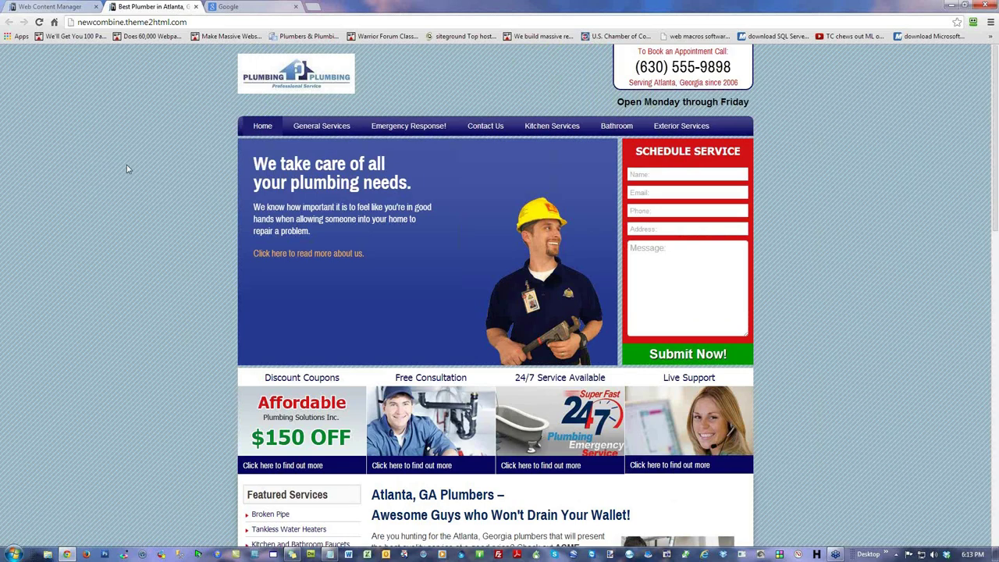
{"action": "left_click", "coordinate": [23, 7]}
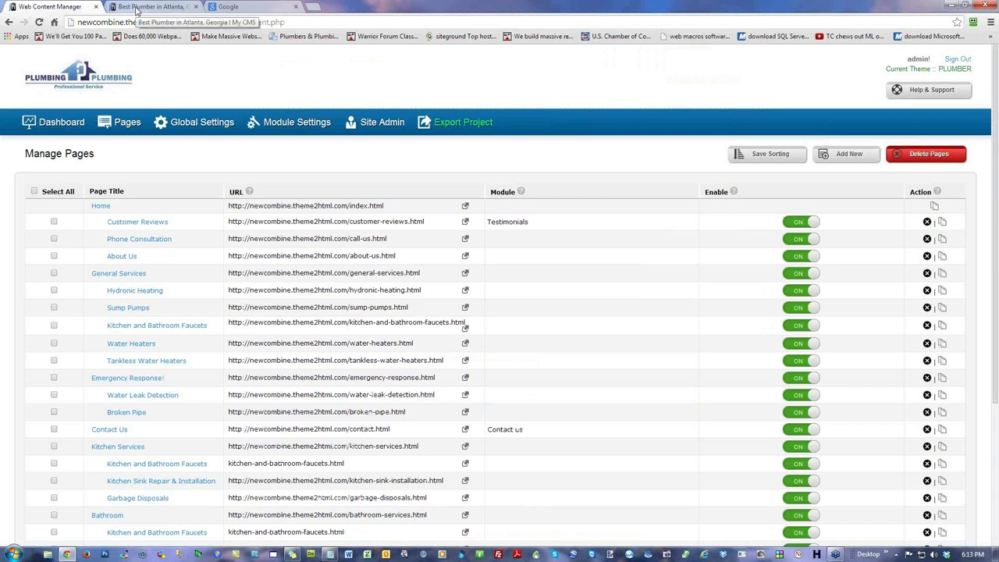
{"action": "left_click", "coordinate": [137, 9]}
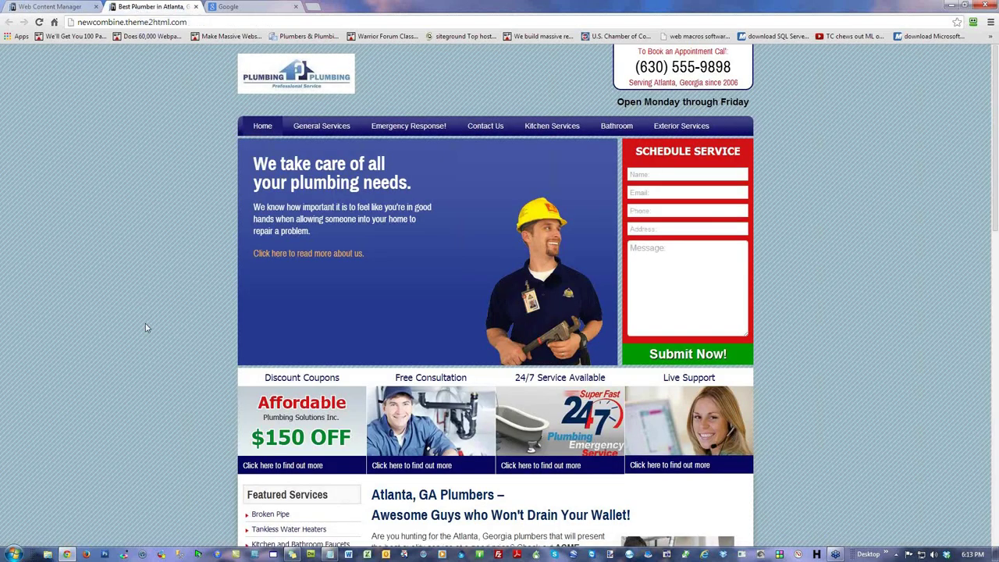
{"action": "scroll", "coordinate": [145, 323], "scroll_direction": "down", "scroll_amount": 2}
{"action": "left_click_drag", "start_coordinate": [416, 408], "coordinate": [555, 390]}
{"action": "left_click", "coordinate": [537, 422]}
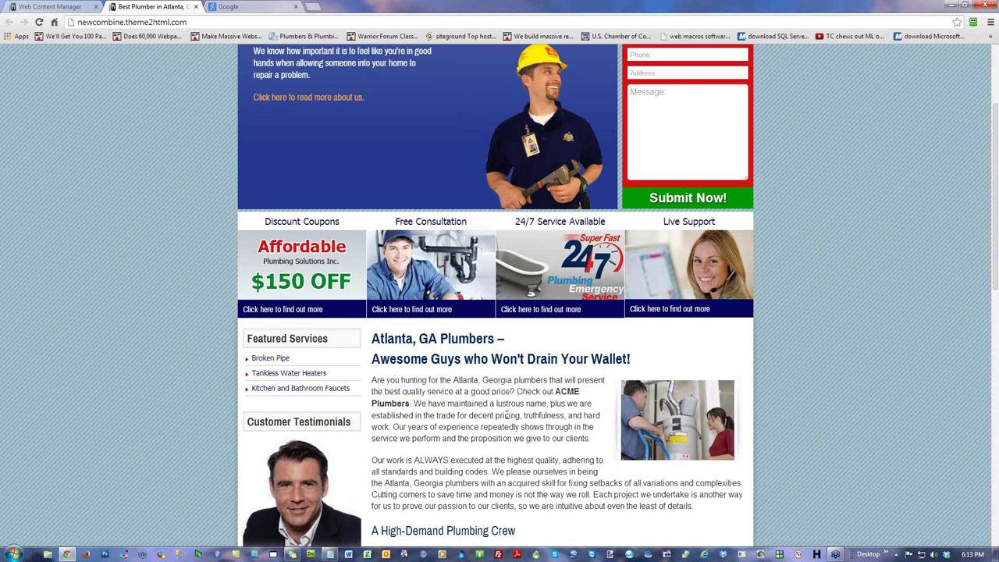
{"action": "scroll", "coordinate": [128, 307], "scroll_direction": "up", "scroll_amount": 2}
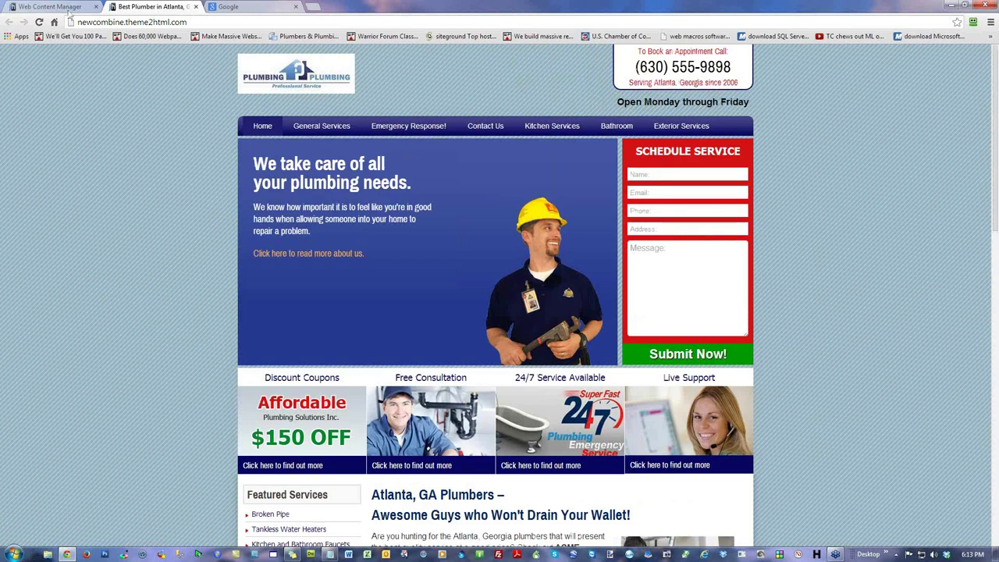
{"action": "left_click", "coordinate": [52, 8]}
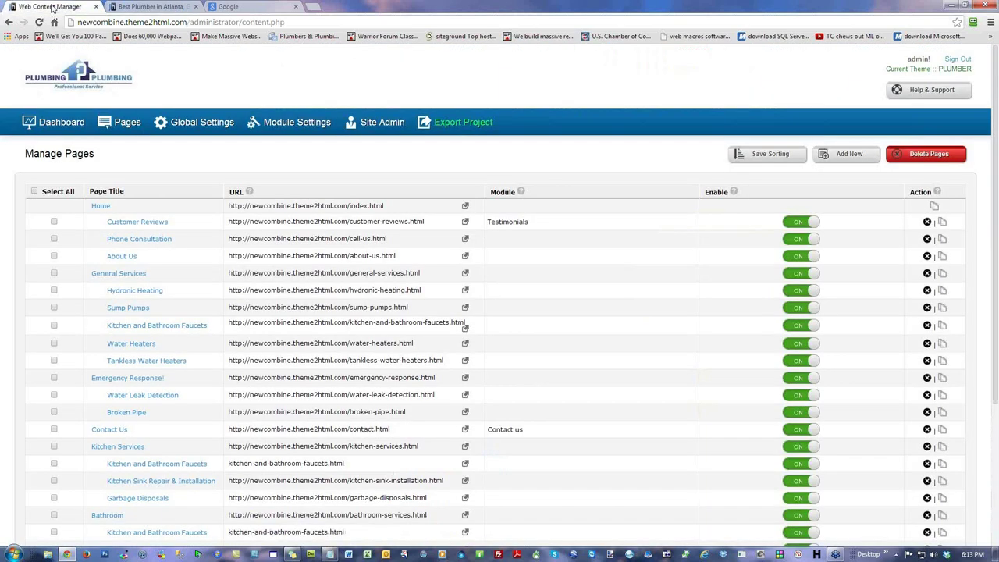
Step: Set the project export to Upload to FTP with absolute paths using a base URL
{"action": "left_click", "coordinate": [478, 124]}
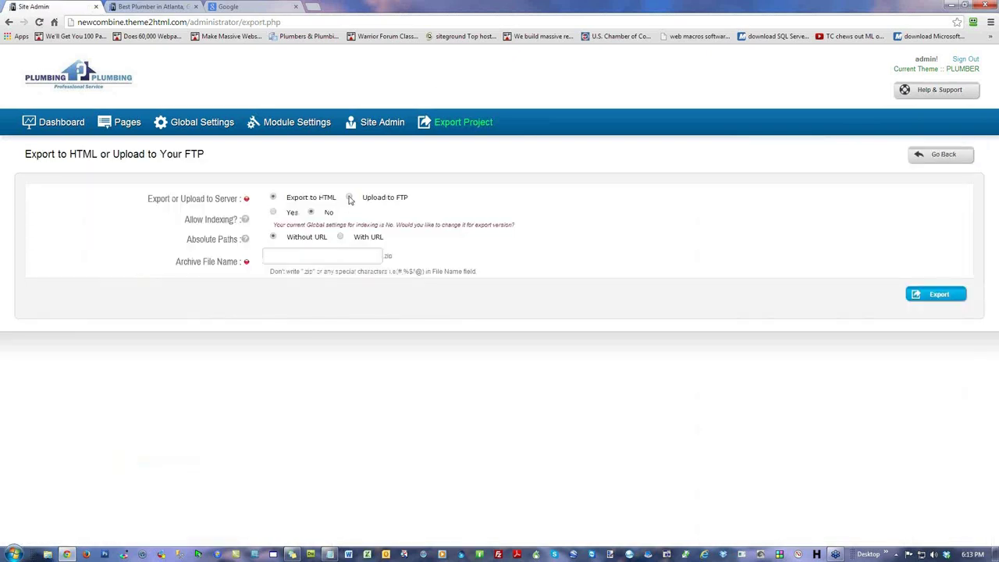
{"action": "left_click", "coordinate": [349, 198]}
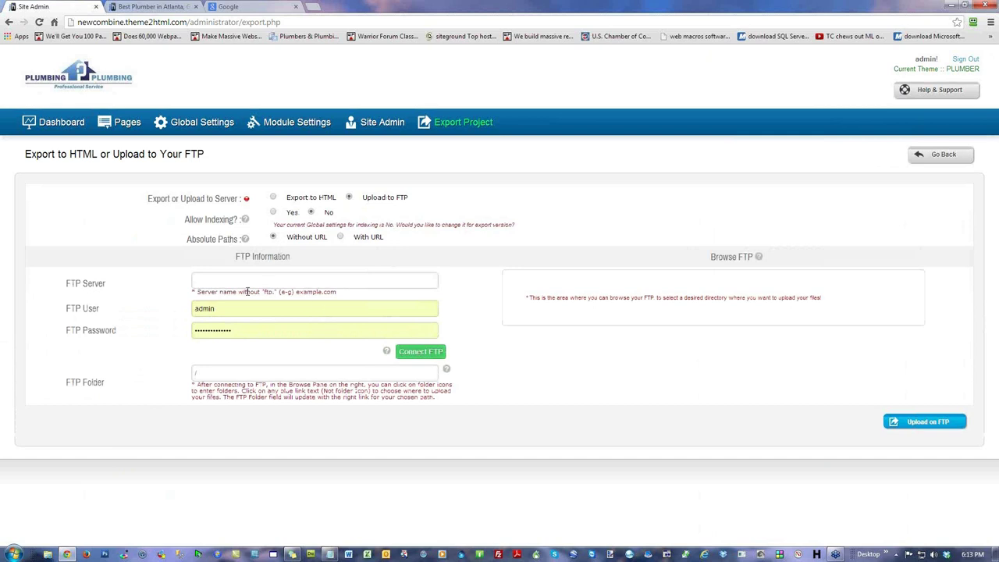
{"action": "left_click", "coordinate": [341, 236]}
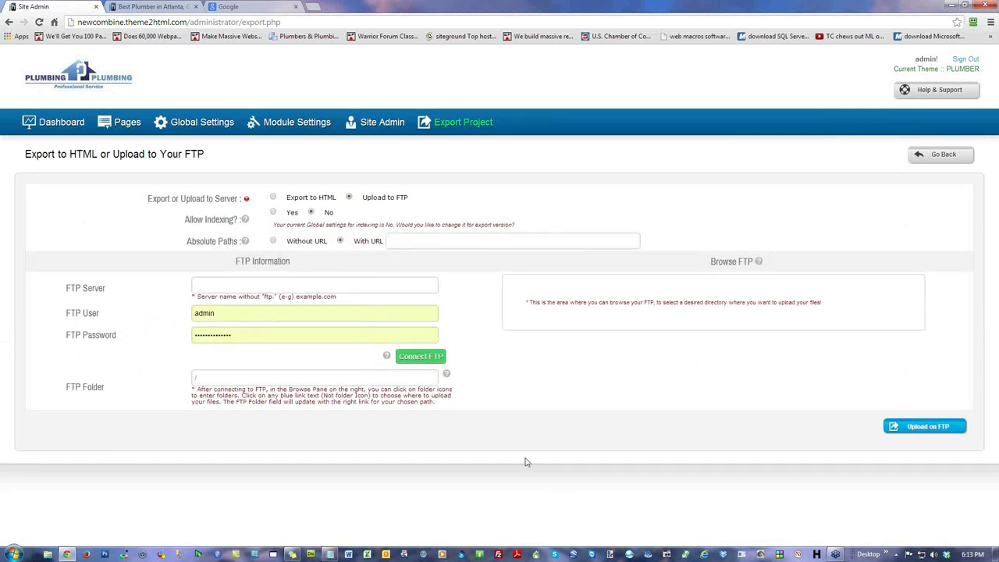
{"action": "type", "text": "http://demo1."}
{"action": "type", "text": "yourwebsite.com/"}
{"action": "left_click_drag", "start_coordinate": [430, 242], "coordinate": [412, 245]}
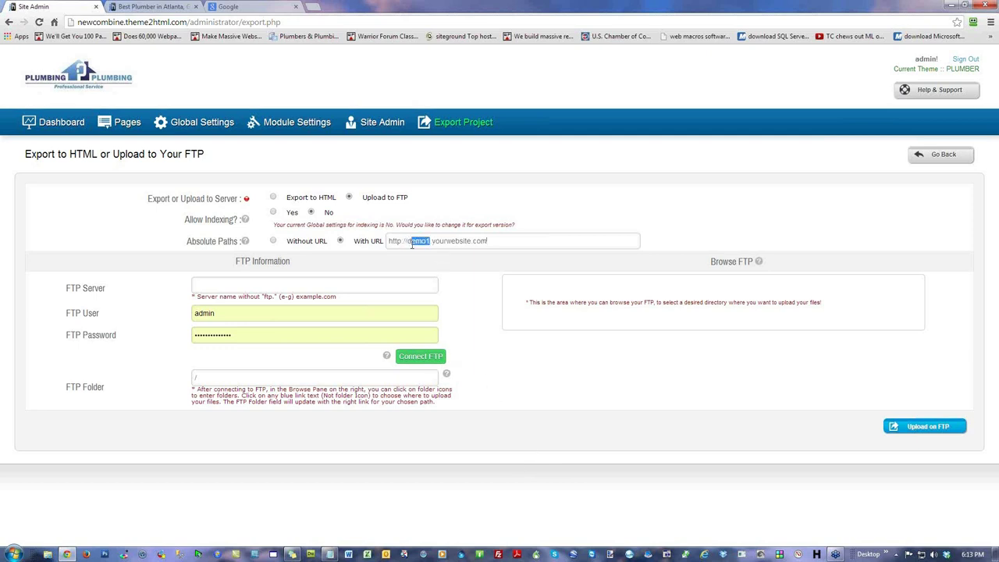
{"action": "type", "text": "acme-demo"}
{"action": "left_click_drag", "start_coordinate": [449, 242], "coordinate": [407, 241]}
{"action": "key", "text": "BackSpace"}
{"action": "type", "text": "acme-demo"}
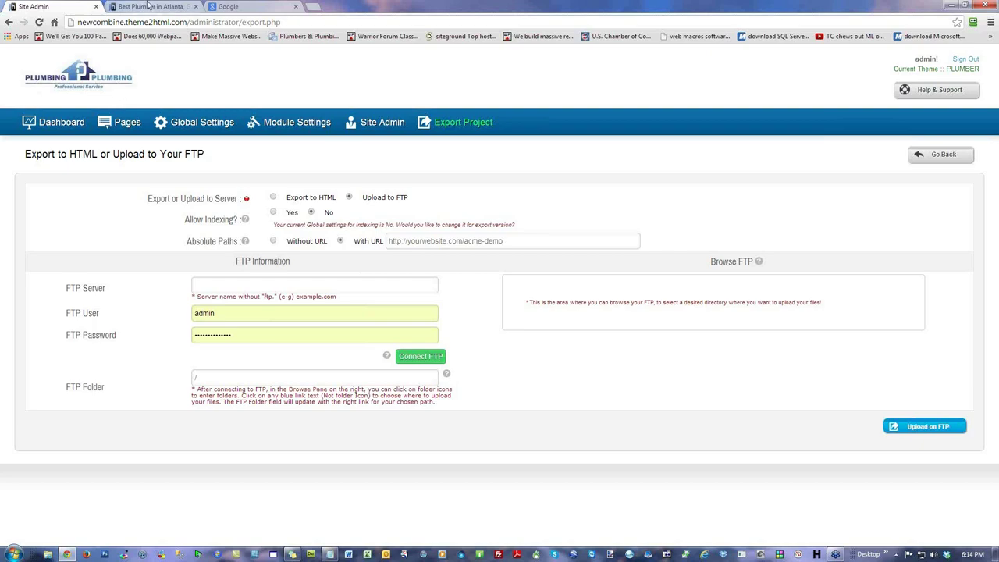
Step: Scroll through the live plumbing site, then go to the admin Home dashboard
{"action": "left_click", "coordinate": [149, 6]}
{"action": "scroll", "coordinate": [791, 310], "scroll_direction": "down", "scroll_amount": 2}
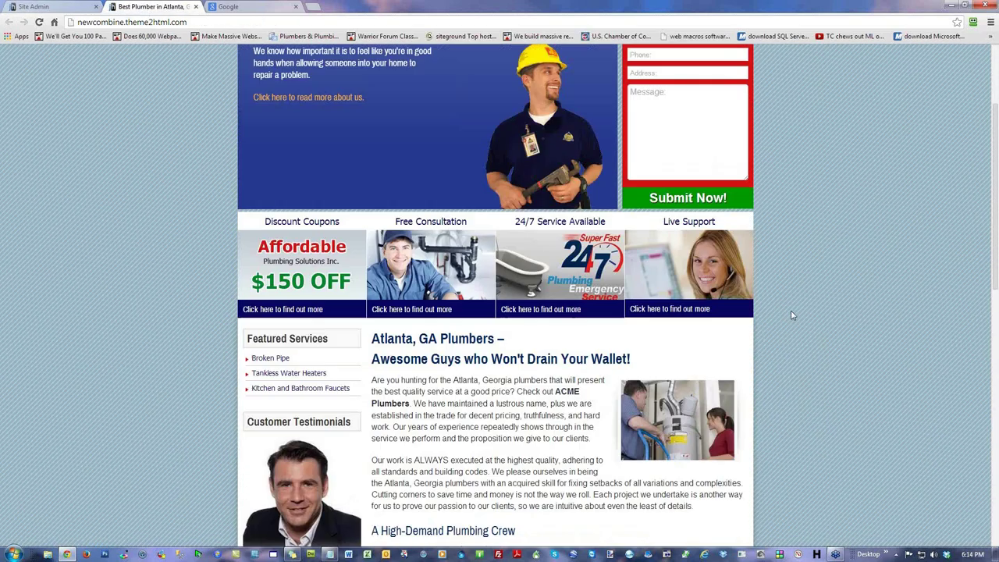
{"action": "scroll", "coordinate": [790, 310], "scroll_direction": "down", "scroll_amount": 5}
{"action": "scroll", "coordinate": [718, 258], "scroll_direction": "up", "scroll_amount": 7}
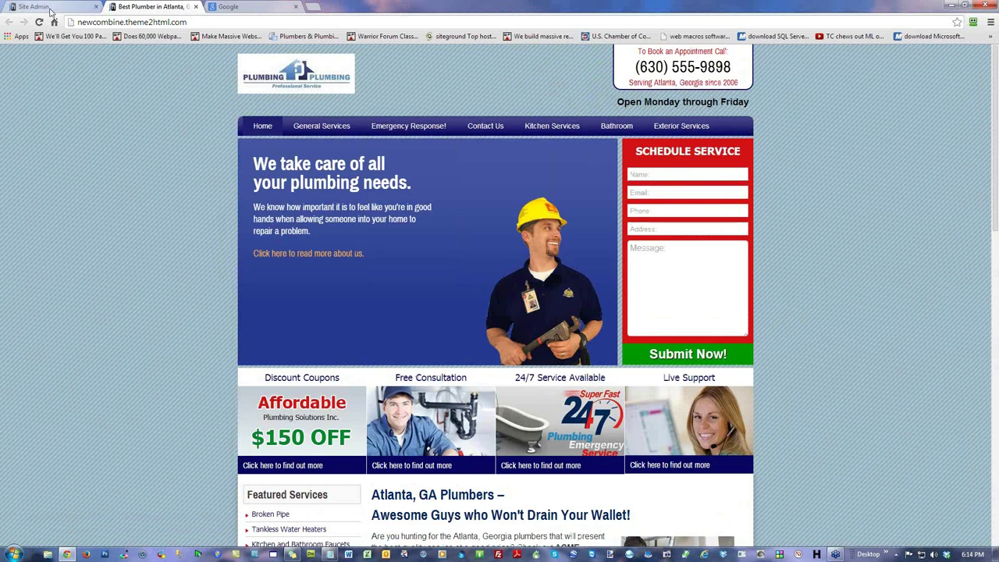
{"action": "left_click", "coordinate": [47, 7]}
{"action": "left_click", "coordinate": [62, 124]}
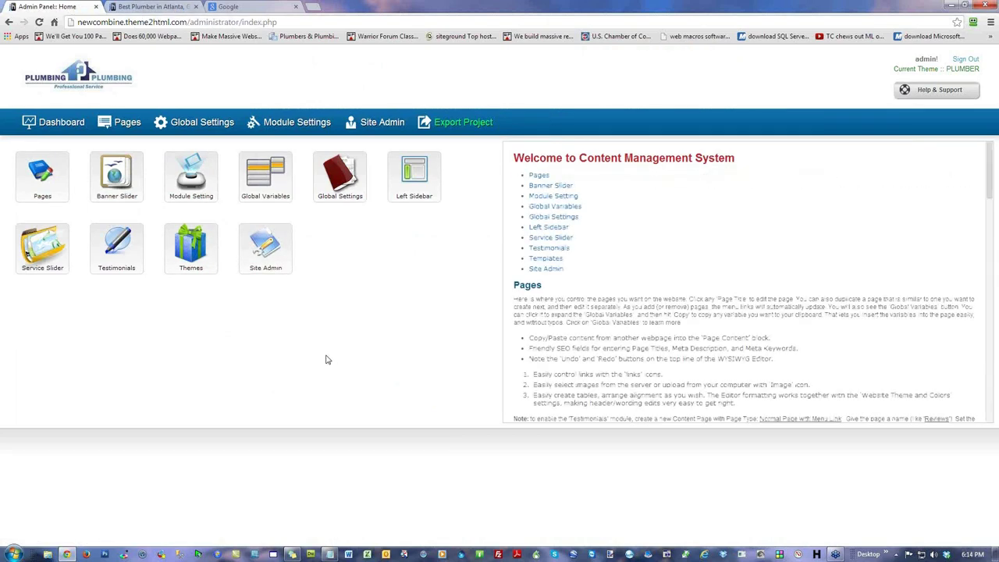
Step: Compare the admin and live site web addresses, then show the dashboard's Templates description
{"action": "left_click", "coordinate": [298, 23]}
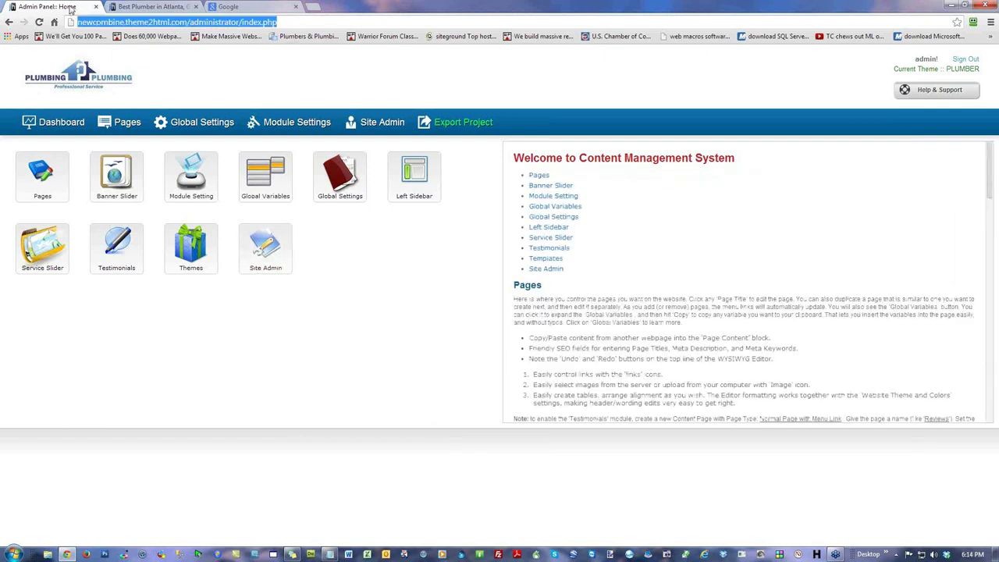
{"action": "left_click", "coordinate": [153, 7]}
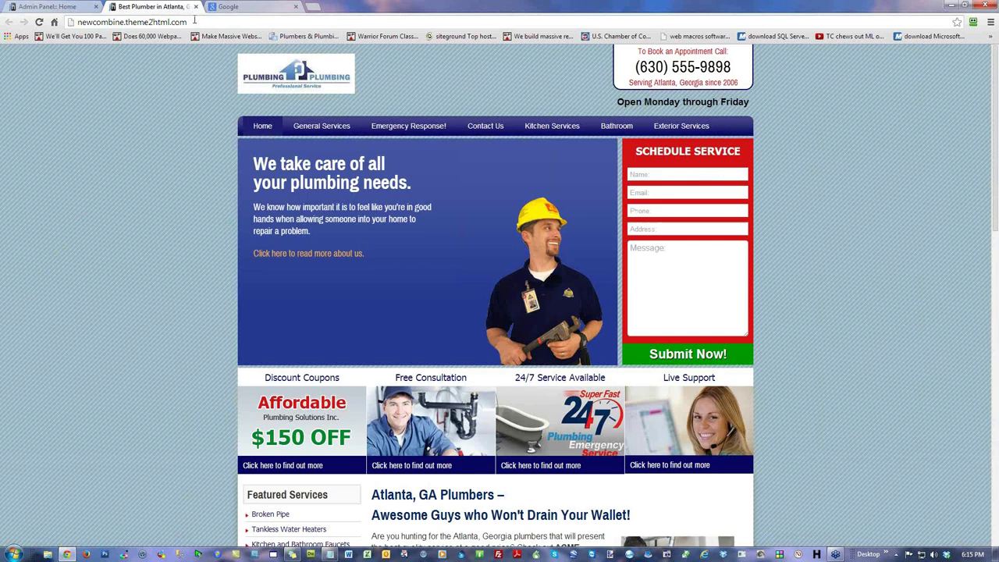
{"action": "left_click_drag", "start_coordinate": [194, 21], "coordinate": [75, 22]}
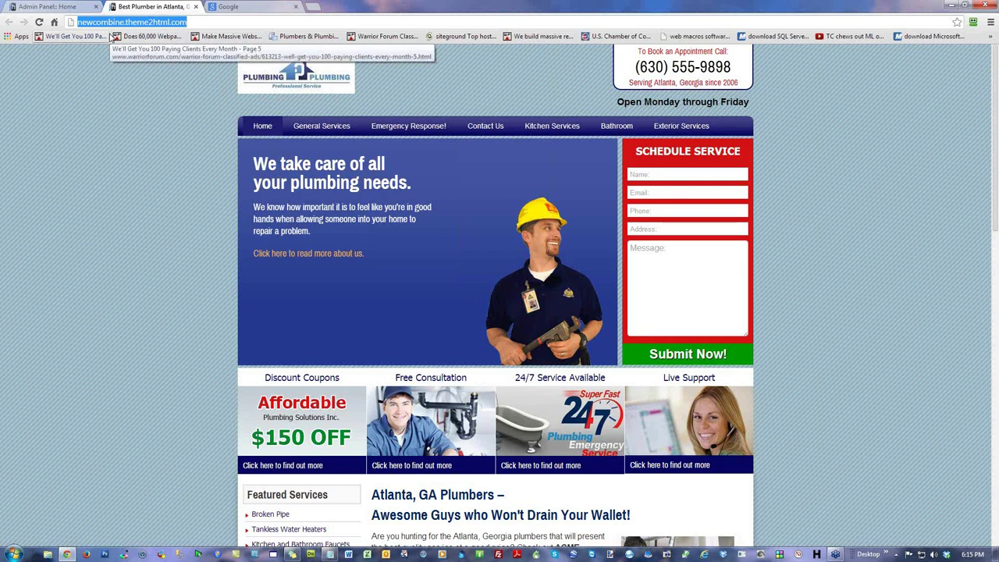
{"action": "left_click", "coordinate": [64, 6]}
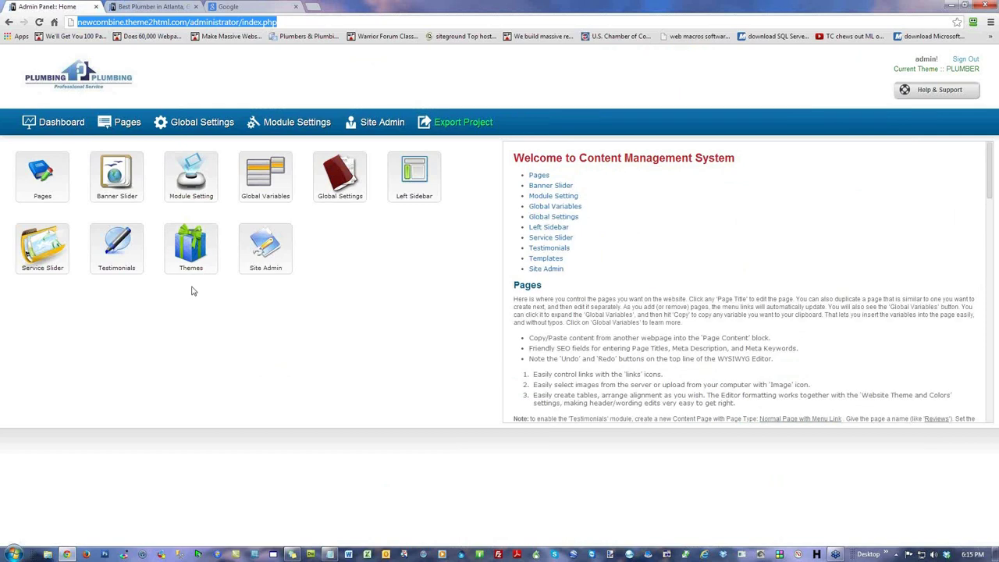
{"action": "mouse_move", "coordinate": [189, 248]}
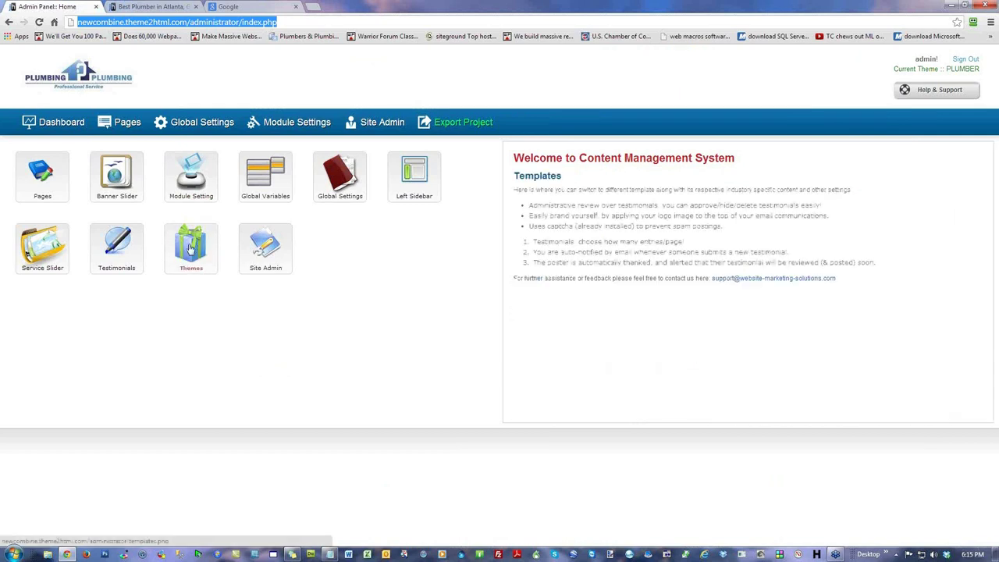
{"action": "left_click", "coordinate": [190, 248]}
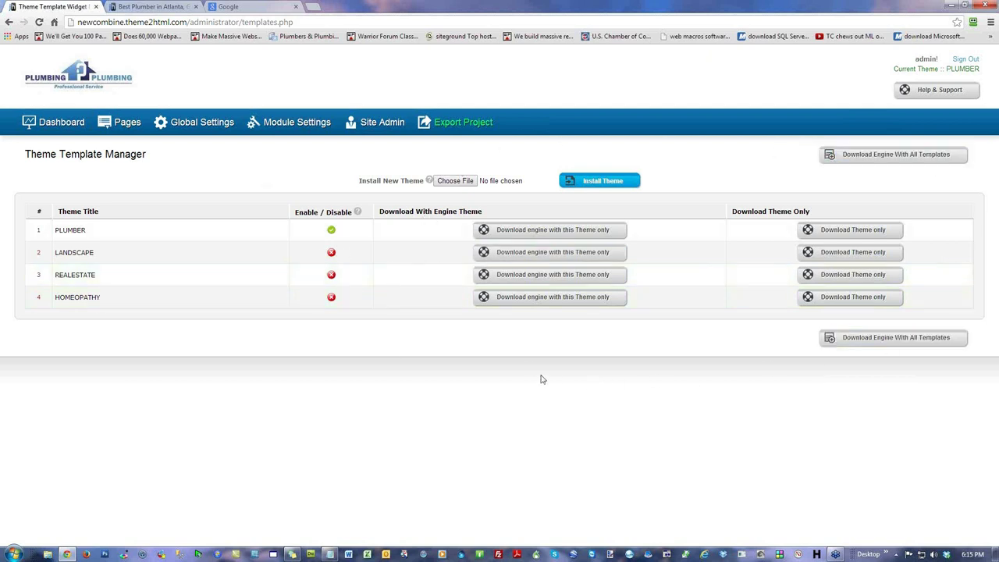
{"action": "left_click_drag", "start_coordinate": [357, 180], "coordinate": [412, 177]}
{"action": "left_click", "coordinate": [576, 183]}
{"action": "left_click_drag", "start_coordinate": [426, 180], "coordinate": [358, 180]}
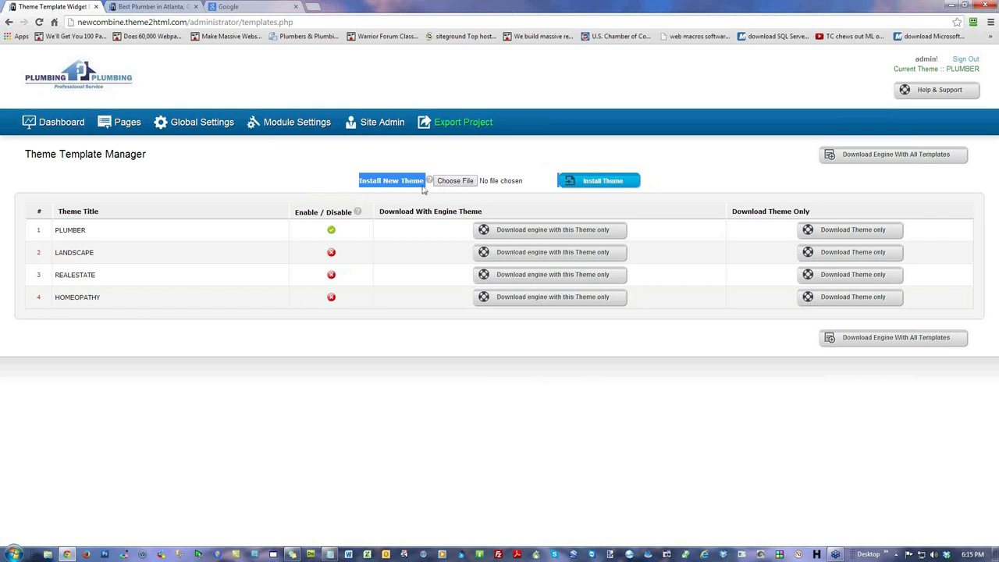
{"action": "left_click", "coordinate": [222, 167]}
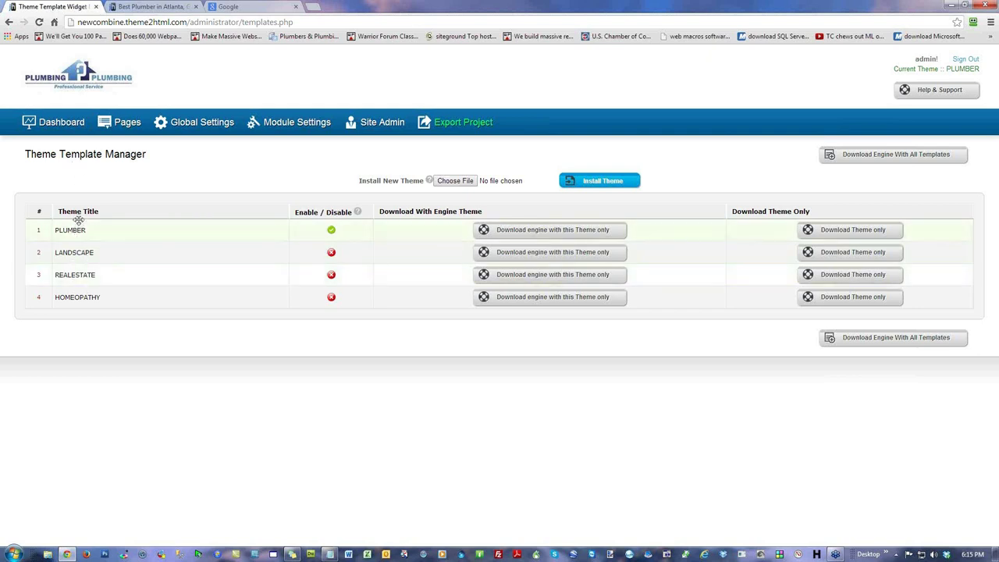
Step: Enable the LANDSCAPE theme and reload the live site to preview it
{"action": "left_click", "coordinate": [331, 252]}
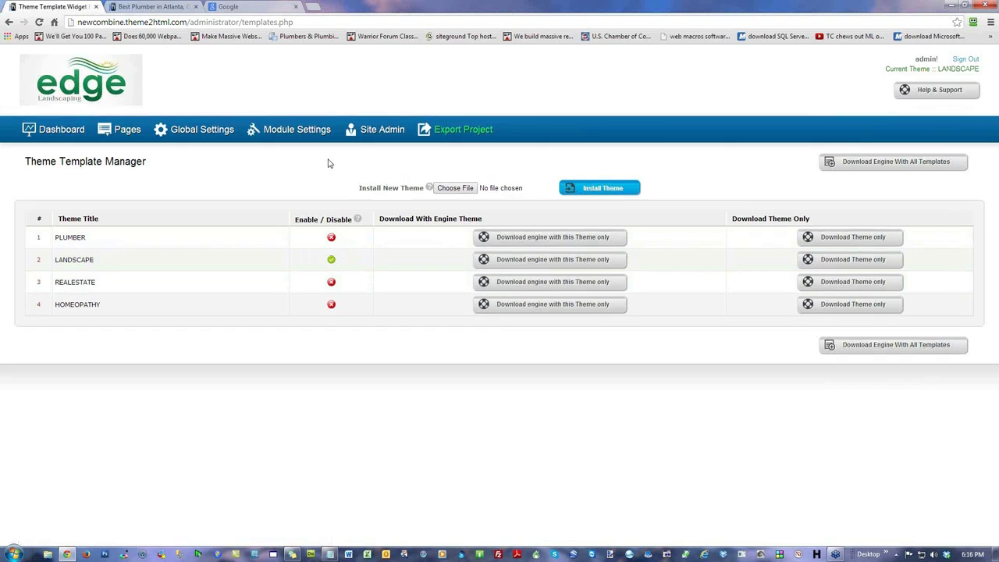
{"action": "left_click", "coordinate": [148, 7]}
{"action": "key", "text": "F5"}
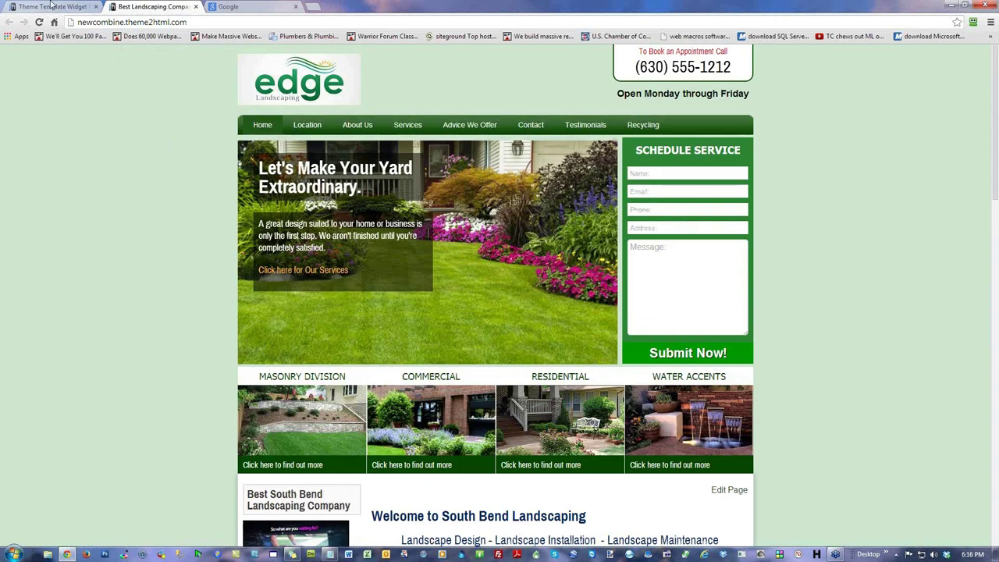
Step: Enable the REALESTATE theme, reload and browse the live site, then return to the admin
{"action": "left_click", "coordinate": [49, 8]}
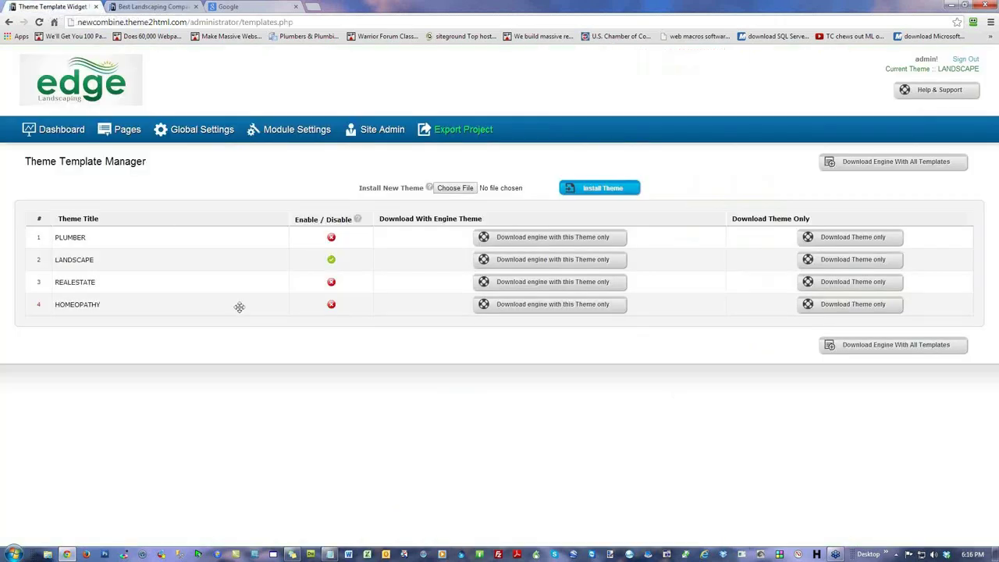
{"action": "left_click", "coordinate": [331, 282]}
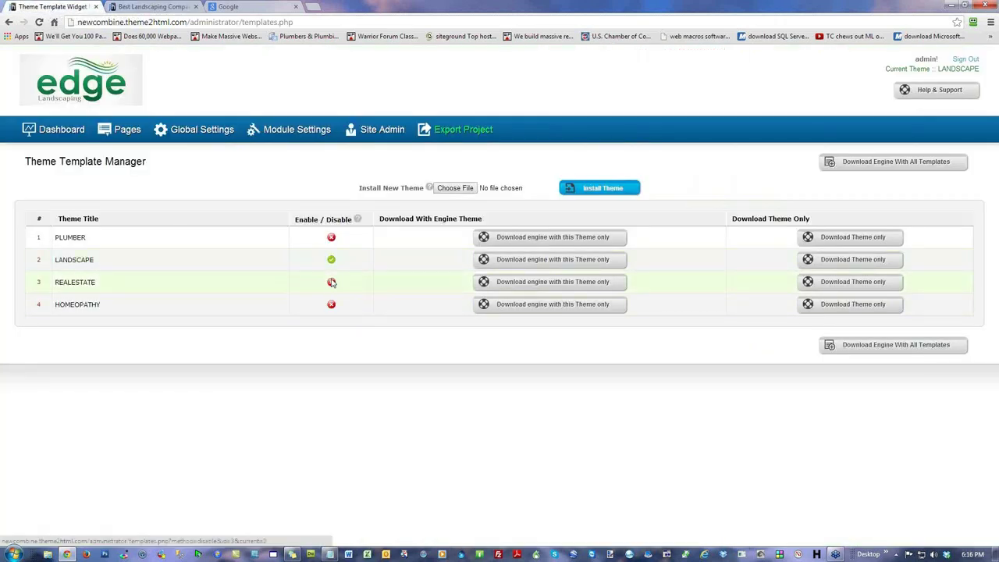
{"action": "left_click", "coordinate": [165, 6]}
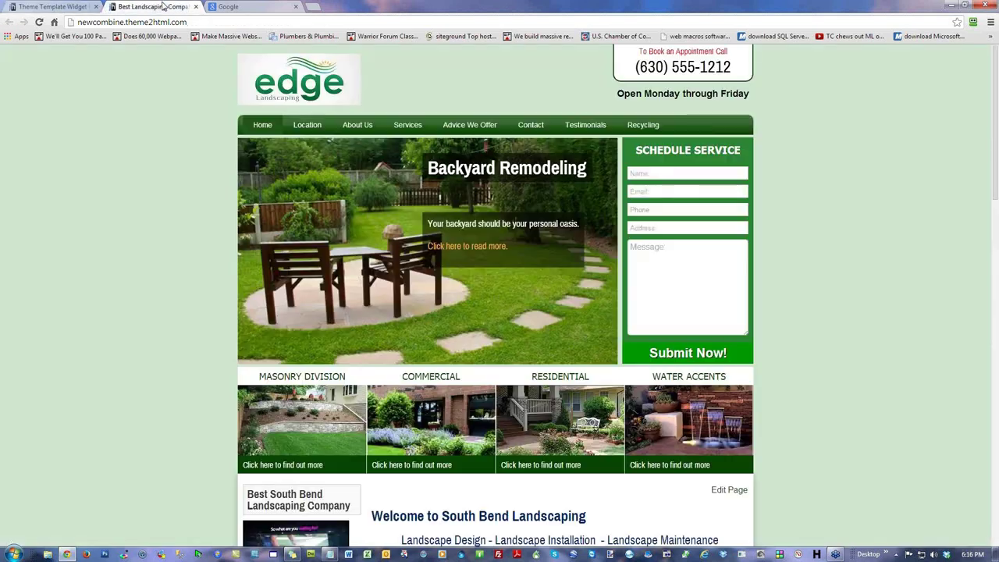
{"action": "left_click", "coordinate": [39, 23]}
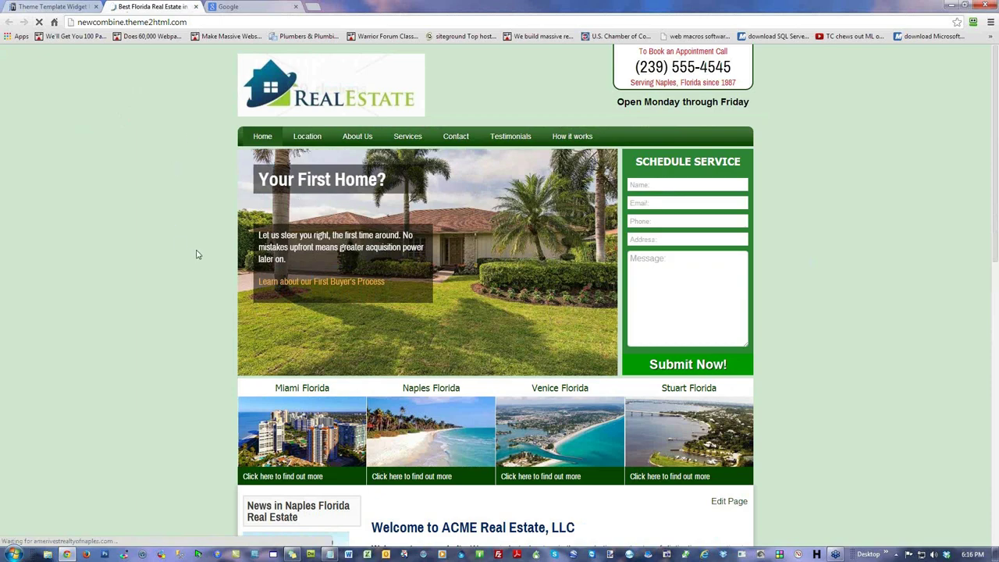
{"action": "scroll", "coordinate": [195, 254], "scroll_direction": "down", "scroll_amount": 2}
{"action": "scroll", "coordinate": [191, 248], "scroll_direction": "down", "scroll_amount": 2}
{"action": "scroll", "coordinate": [187, 238], "scroll_direction": "up", "scroll_amount": 4}
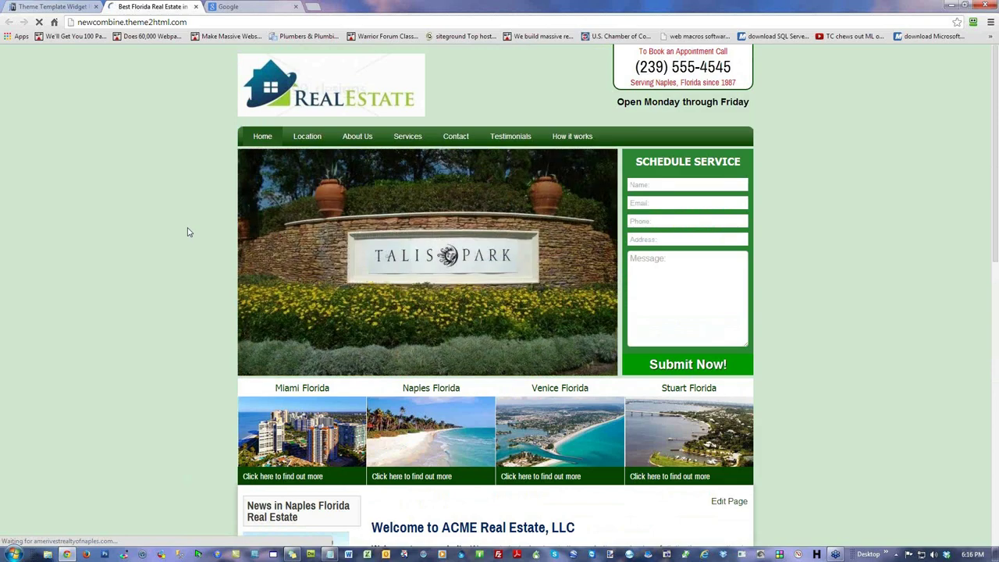
{"action": "scroll", "coordinate": [187, 232], "scroll_direction": "down", "scroll_amount": 2}
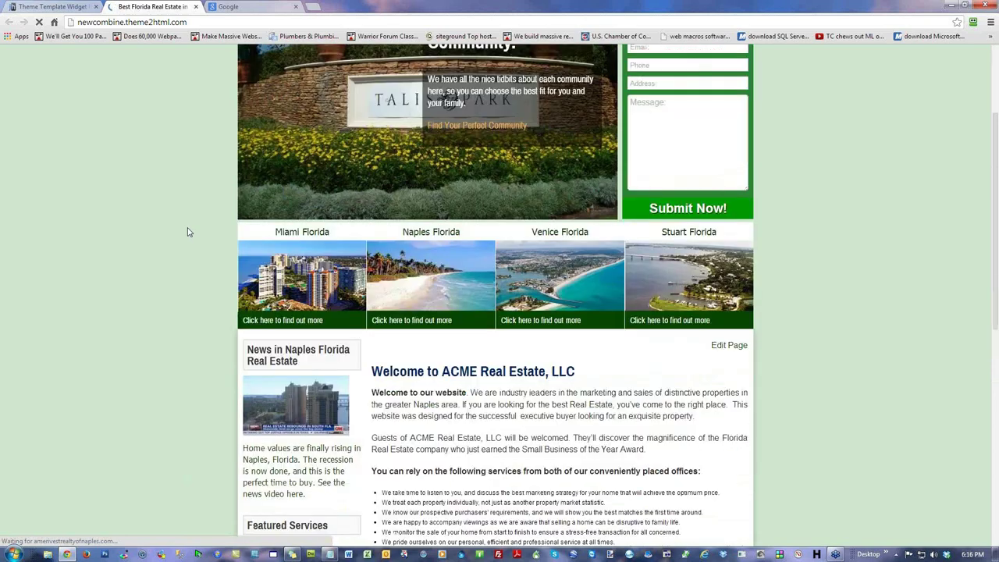
{"action": "scroll", "coordinate": [187, 232], "scroll_direction": "up", "scroll_amount": 2}
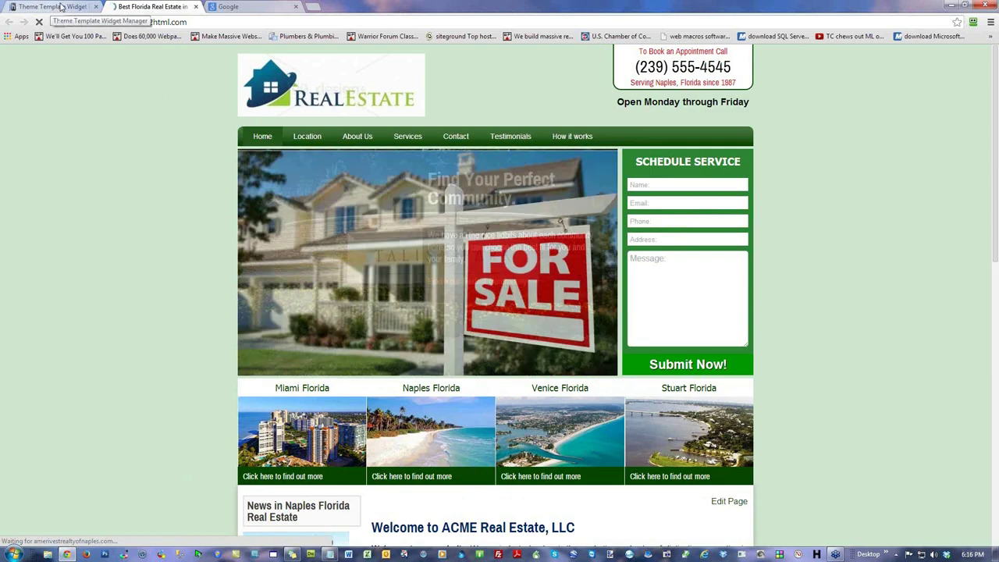
{"action": "left_click", "coordinate": [61, 6]}
Step: Open the Global Variables page from the admin dashboard
{"action": "left_click", "coordinate": [62, 140]}
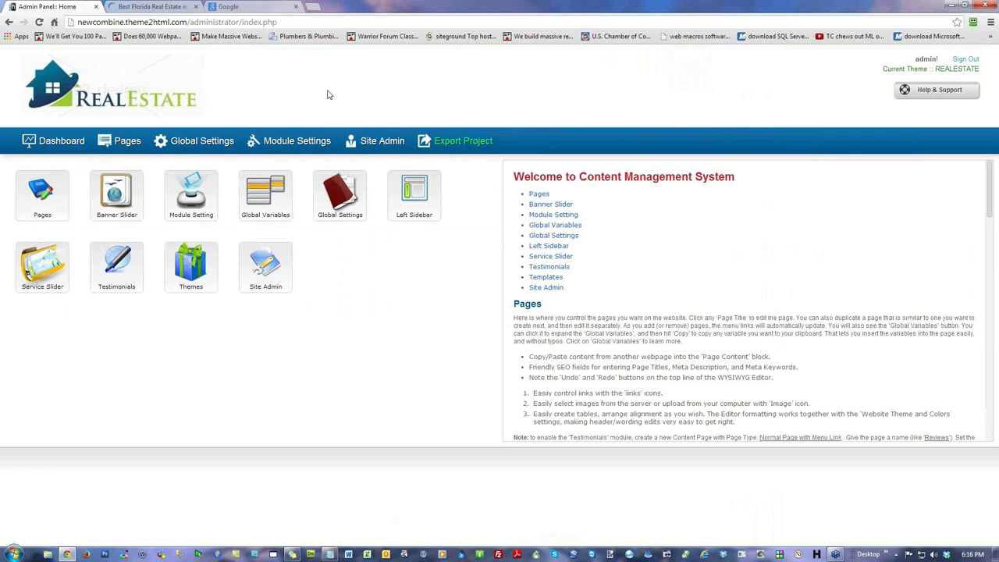
{"action": "left_click", "coordinate": [266, 191]}
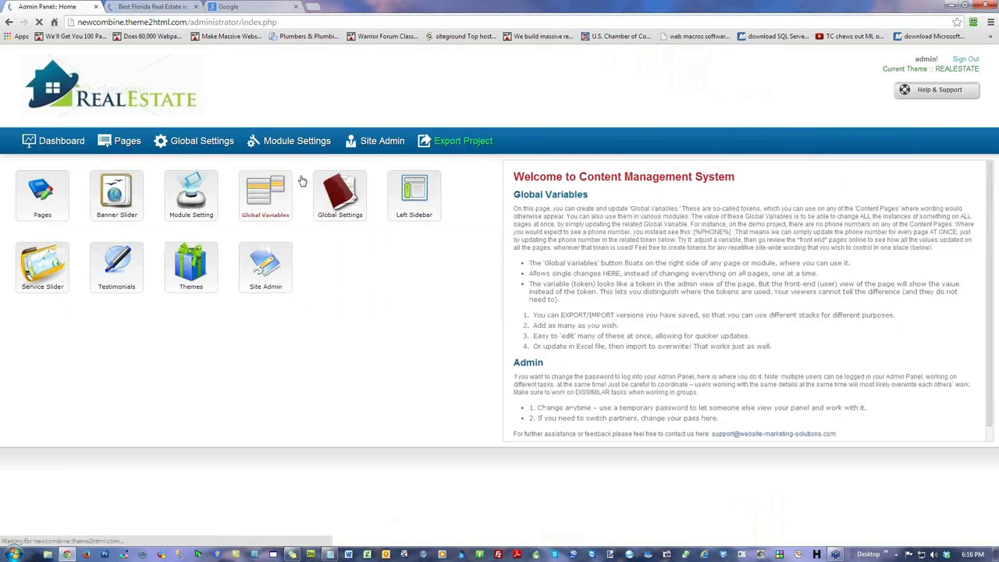
{"action": "scroll", "coordinate": [775, 305], "scroll_direction": "down", "scroll_amount": 2}
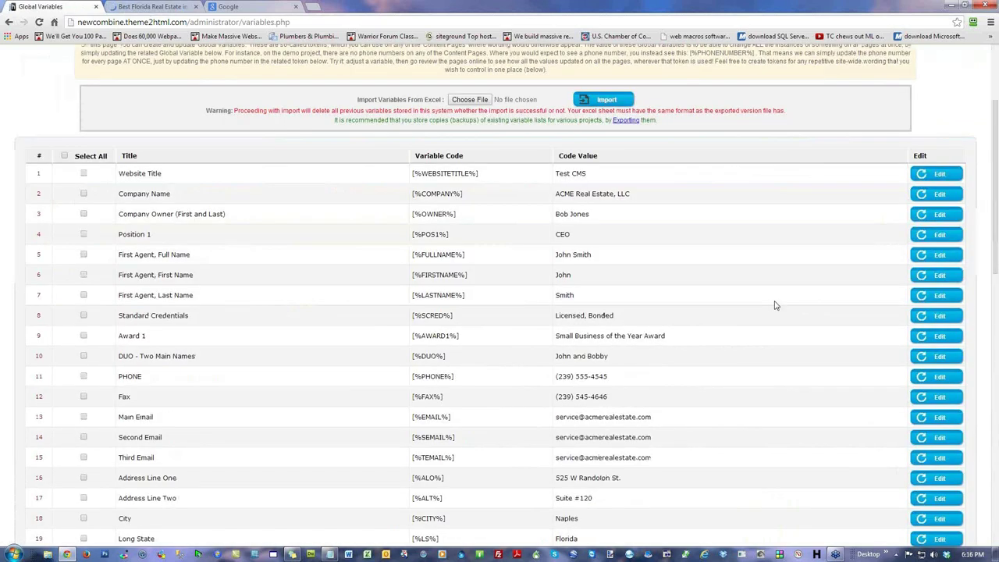
Step: Make the Website Title through PHONE variables editable, including Standard Credentials and Award 1
{"action": "left_click", "coordinate": [947, 177]}
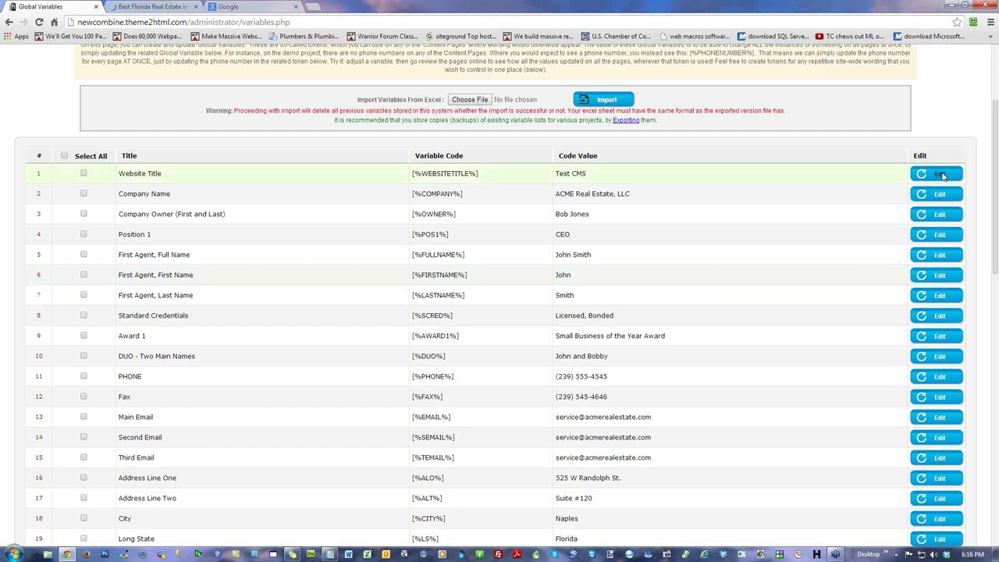
{"action": "left_click", "coordinate": [936, 199]}
{"action": "left_click", "coordinate": [933, 219]}
{"action": "left_click", "coordinate": [933, 242]}
{"action": "left_click", "coordinate": [932, 264]}
{"action": "left_click", "coordinate": [931, 286]}
{"action": "left_click", "coordinate": [933, 307]}
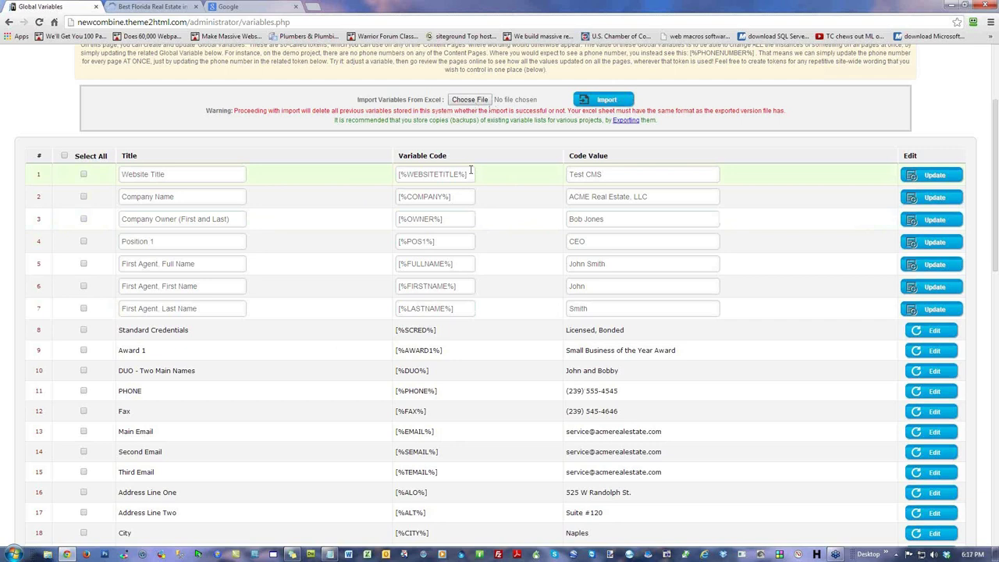
{"action": "left_click", "coordinate": [707, 330]}
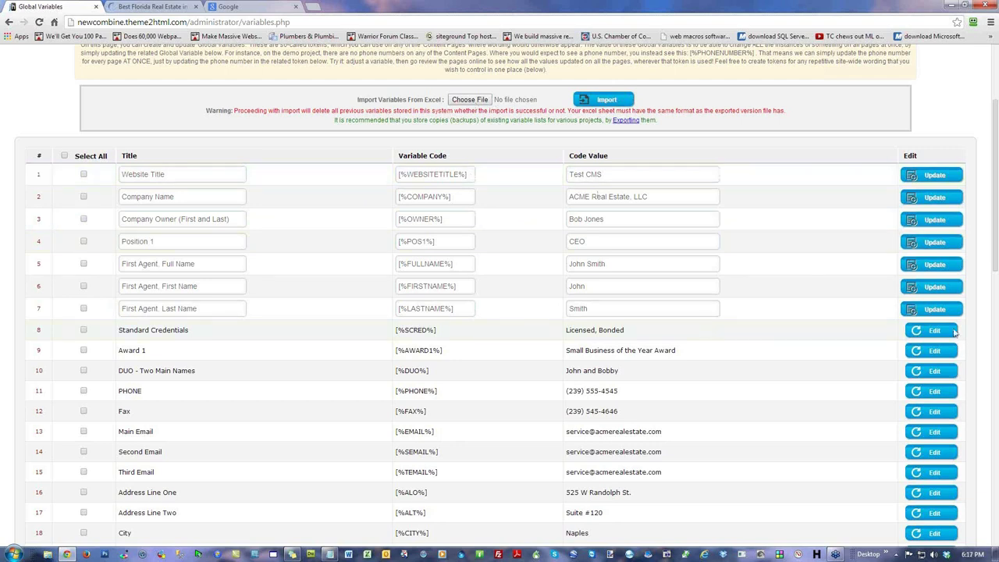
{"action": "left_click", "coordinate": [742, 351]}
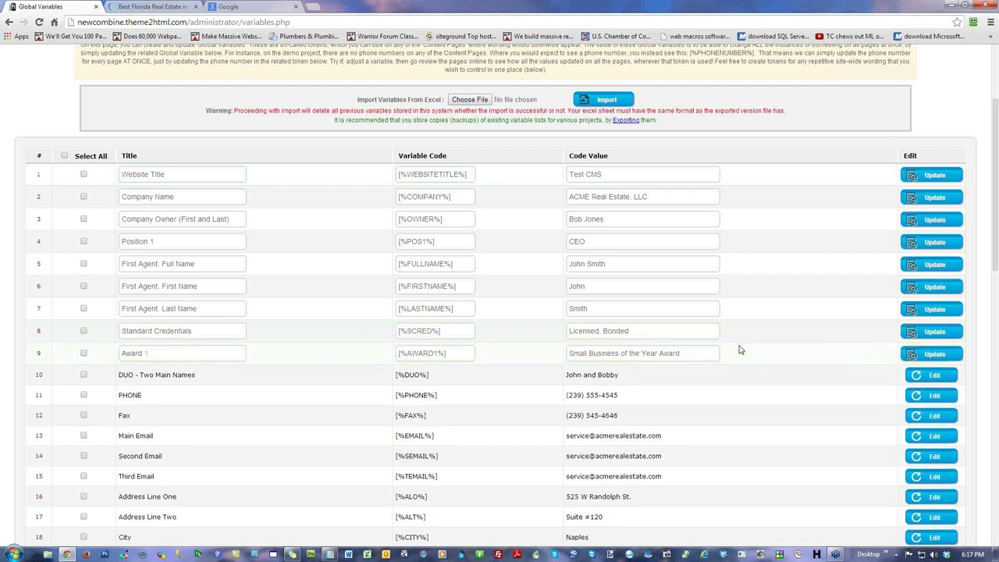
{"action": "left_click", "coordinate": [933, 377]}
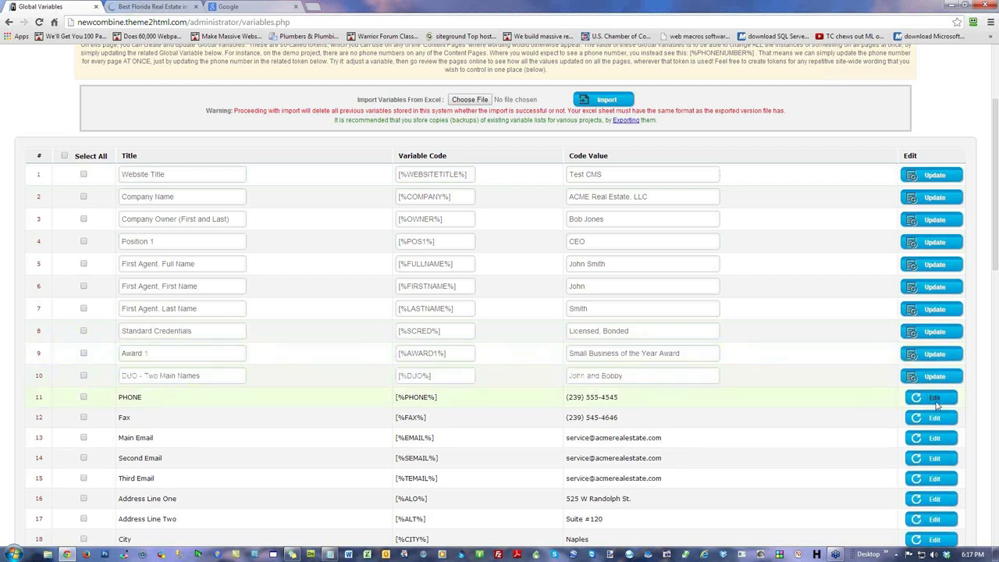
{"action": "left_click", "coordinate": [937, 403]}
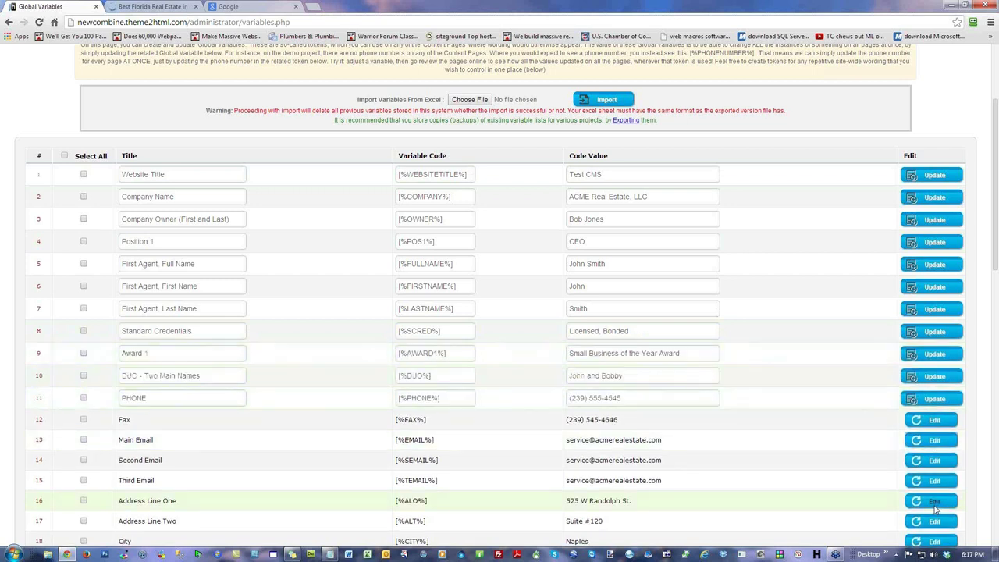
Step: Replace the Website Title 'Test CMS' with acme-land.com, then rework its 'land' part
{"action": "triple_click", "coordinate": [623, 175]}
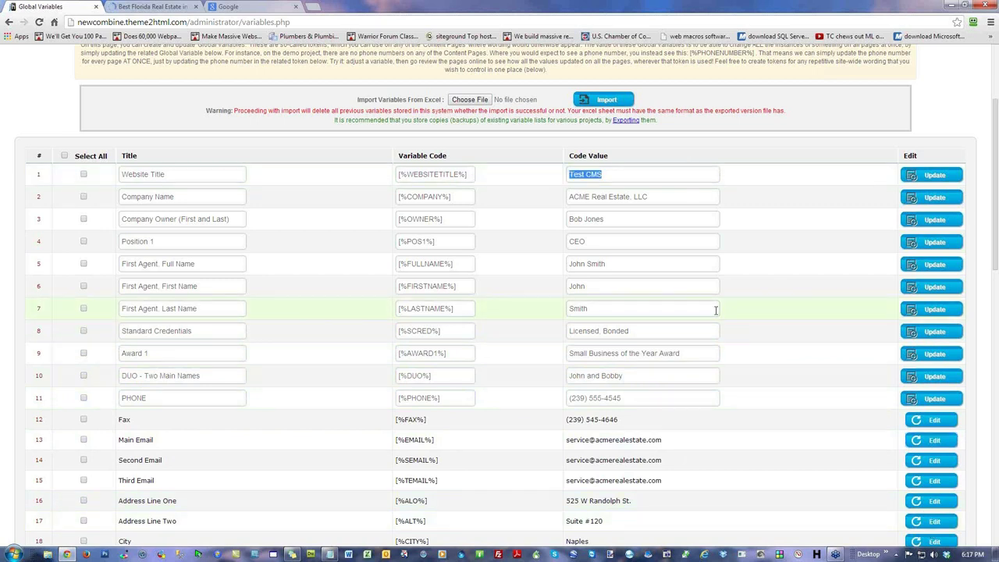
{"action": "type", "text": "acme-land.com"}
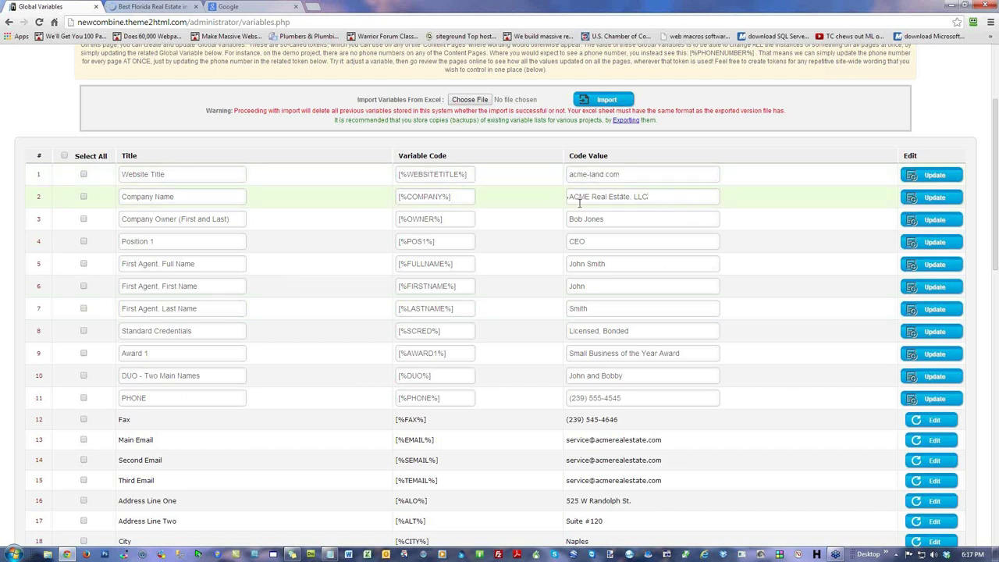
{"action": "left_click_drag", "start_coordinate": [590, 197], "coordinate": [647, 197]}
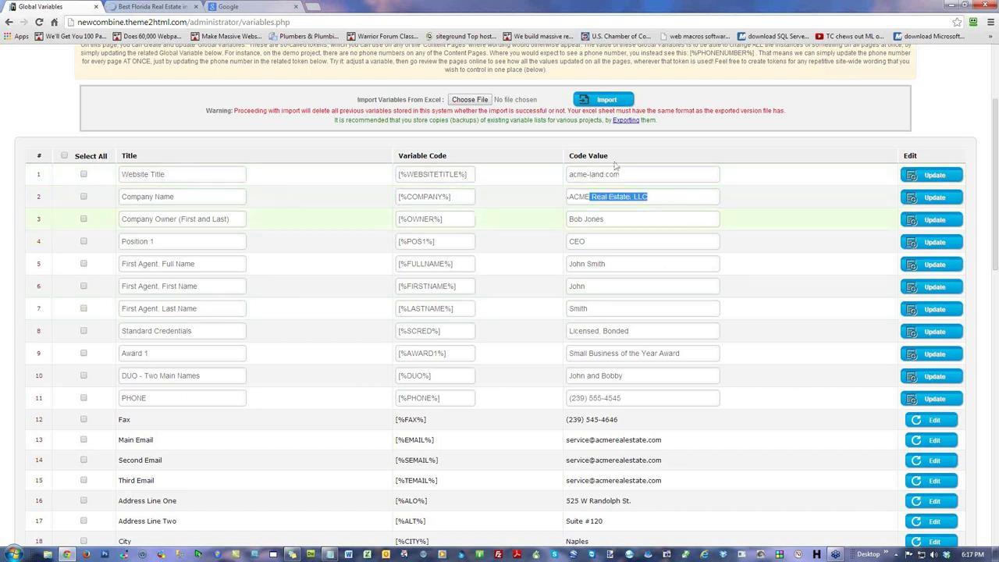
{"action": "left_click", "coordinate": [162, 7]}
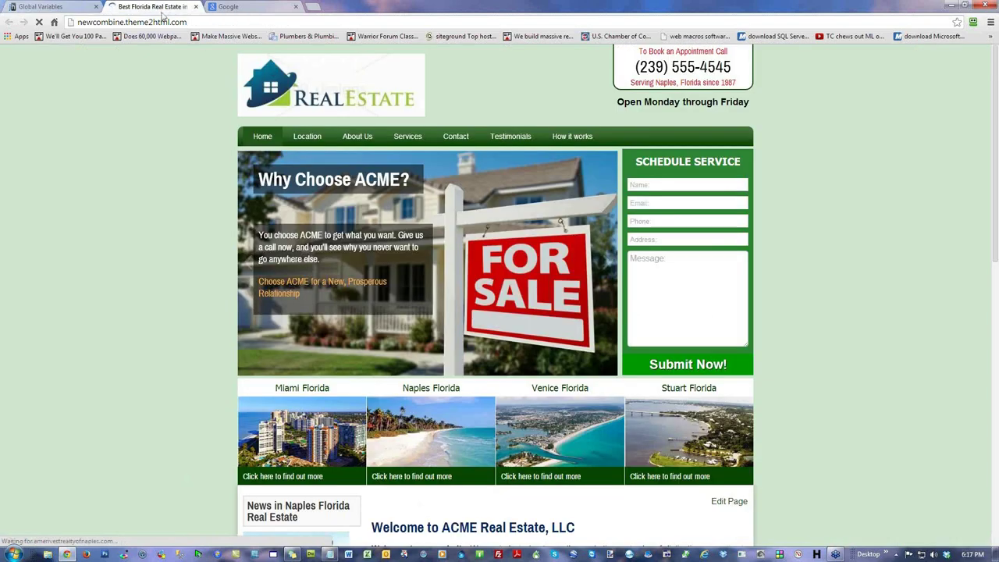
{"action": "left_click", "coordinate": [82, 10]}
{"action": "double_click", "coordinate": [597, 175]}
{"action": "type", "text": "ldrealestate.com"}
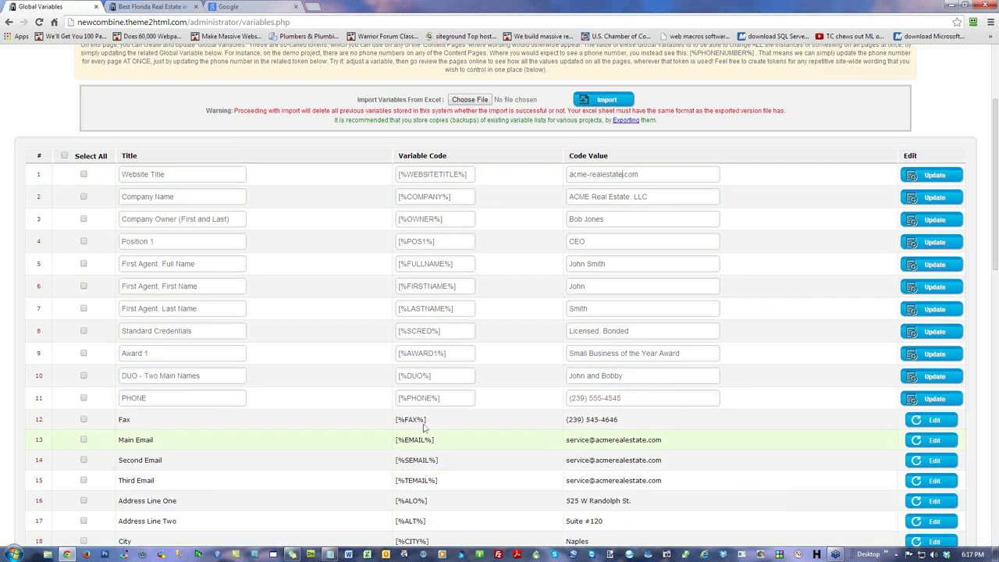
{"action": "double_click", "coordinate": [640, 197]}
{"action": "left_click", "coordinate": [601, 196]}
Step: Enter the company owner's name and start changing Position 1 from CEO
{"action": "triple_click", "coordinate": [581, 217]}
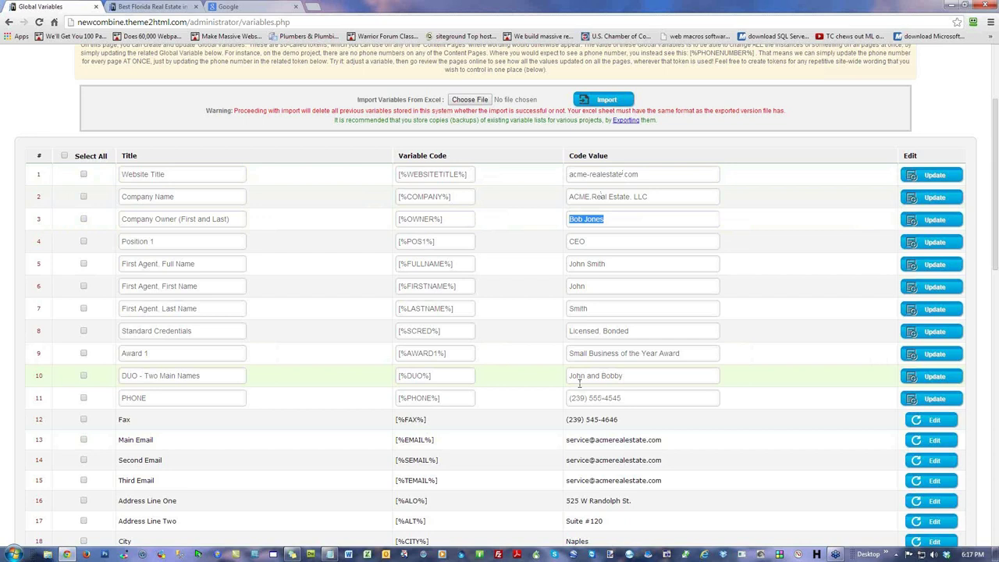
{"action": "triple_click", "coordinate": [603, 242]}
{"action": "type", "text": "Owner"}
{"action": "triple_click", "coordinate": [634, 259]}
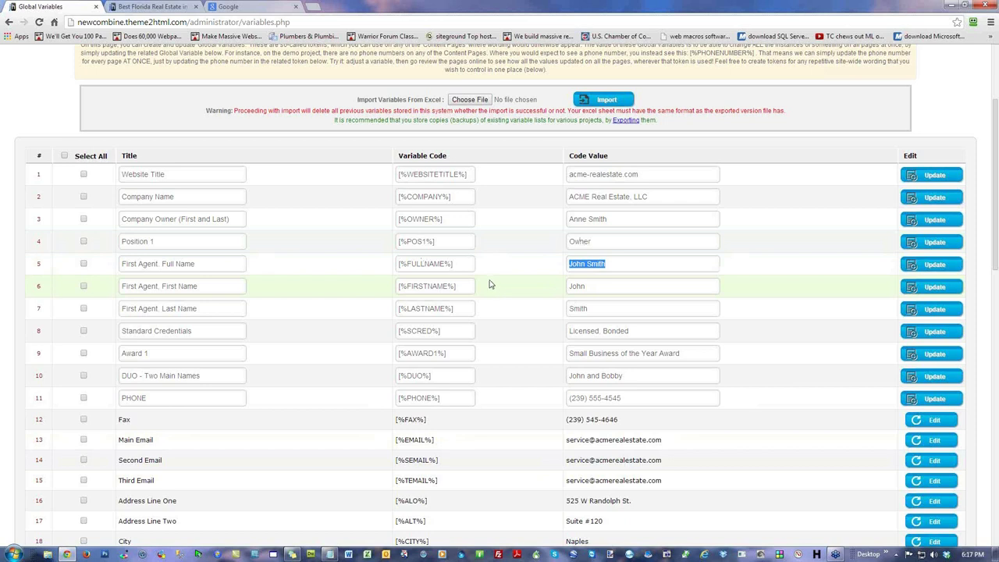
Step: Edit Standard Credentials and retype the Award 1 value starting with 'Real Estate'
{"action": "triple_click", "coordinate": [613, 331]}
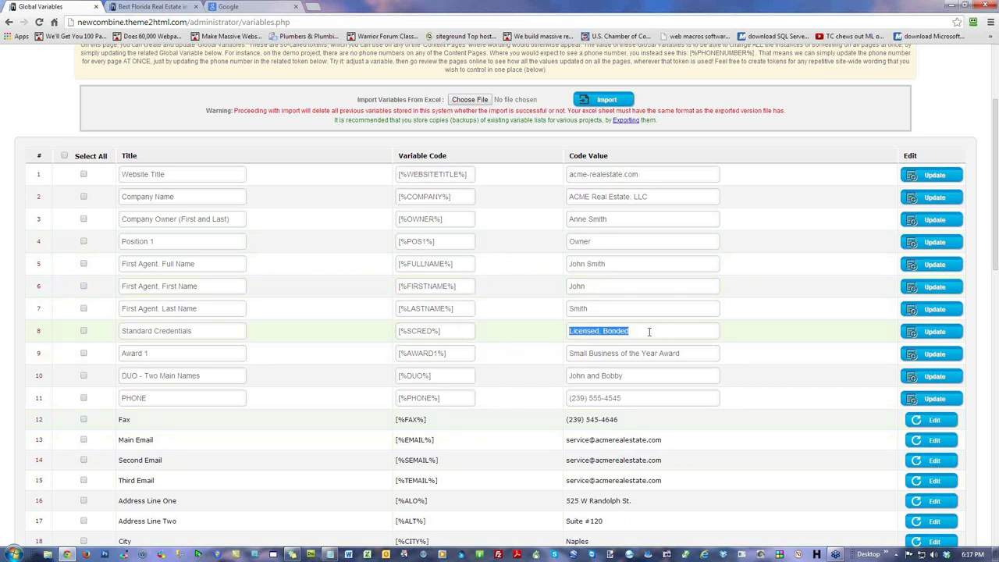
{"action": "left_click", "coordinate": [633, 330]}
{"action": "left_click", "coordinate": [702, 357]}
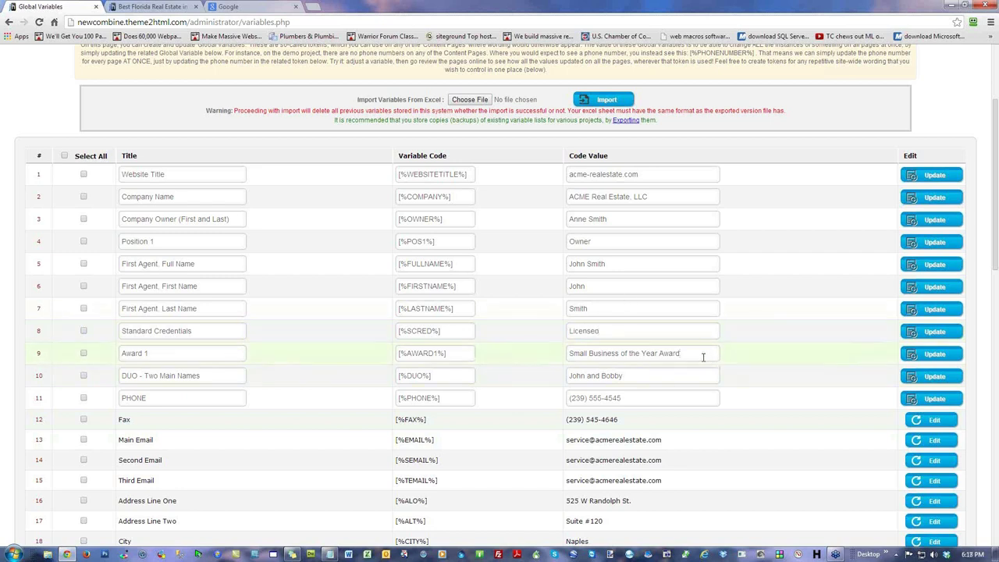
{"action": "left_click_drag", "start_coordinate": [697, 355], "coordinate": [543, 359]}
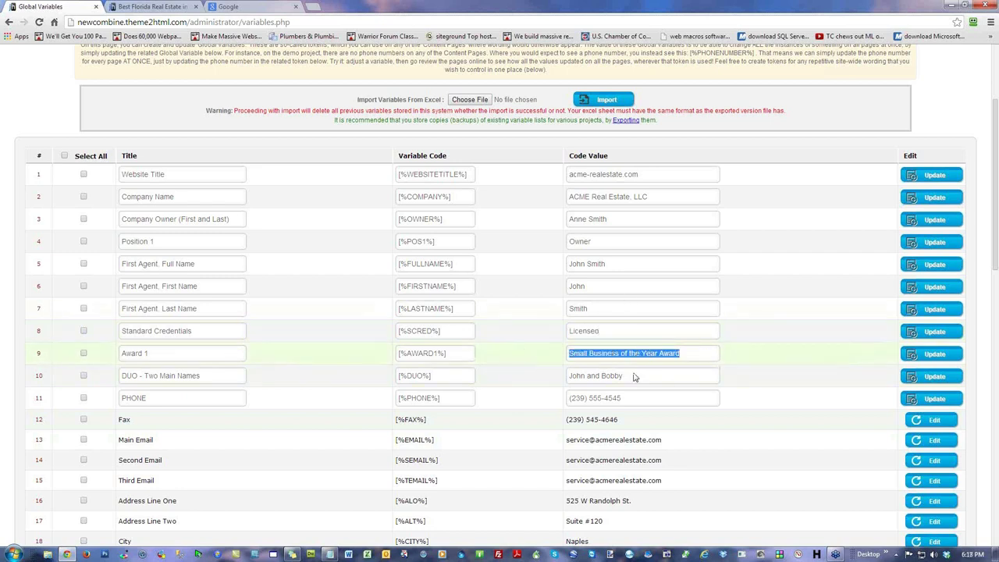
{"action": "type", "text": "Real Estate"}
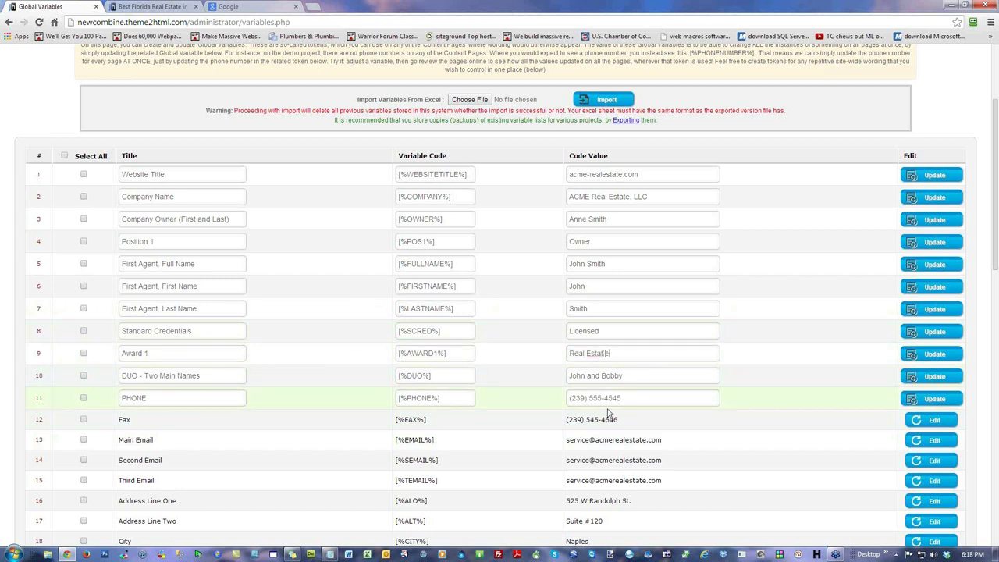
{"action": "type", "text": " Leage"}
Step: Finish entering 'Real Estate Leader Award' as the Award 1 value
{"action": "left_click", "coordinate": [658, 375]}
{"action": "scroll", "coordinate": [563, 332], "scroll_direction": "up", "scroll_amount": 2}
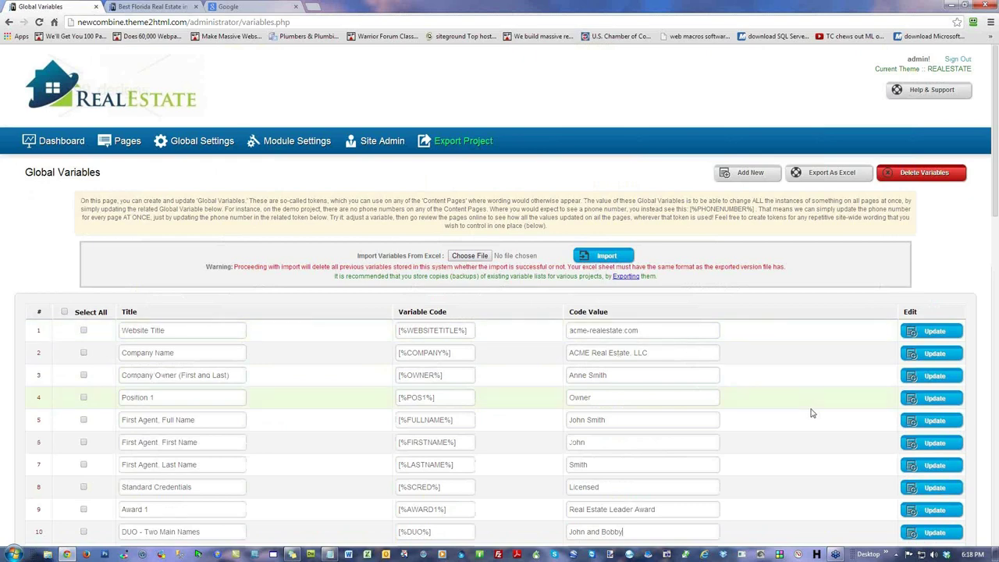
{"action": "left_click", "coordinate": [748, 174]}
{"action": "scroll", "coordinate": [725, 333], "scroll_direction": "down", "scroll_amount": 4}
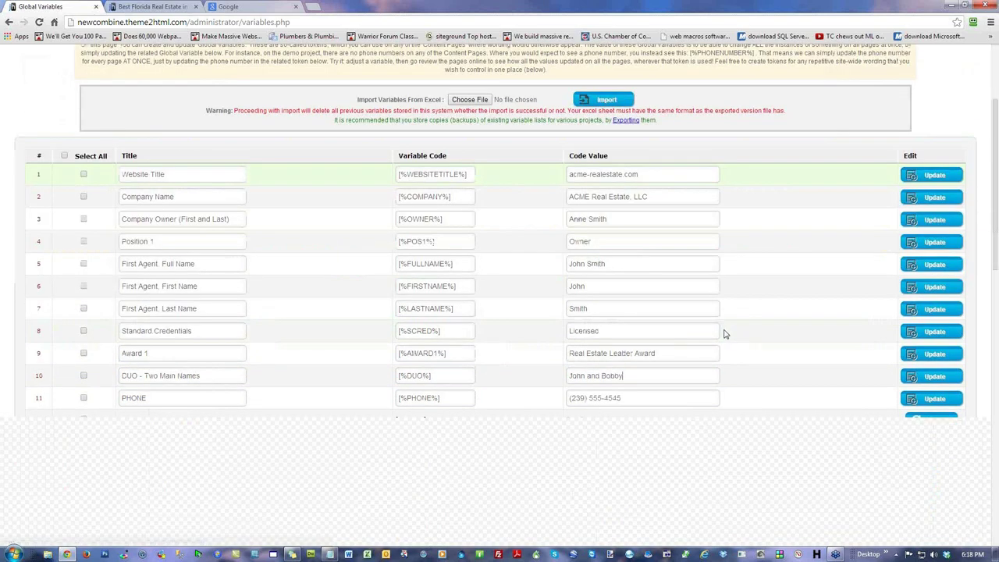
Step: Save each edited row: PHONE, DUO names, Award 1, credentials, agent names, Company Name, Website Title
{"action": "left_click", "coordinate": [934, 241]}
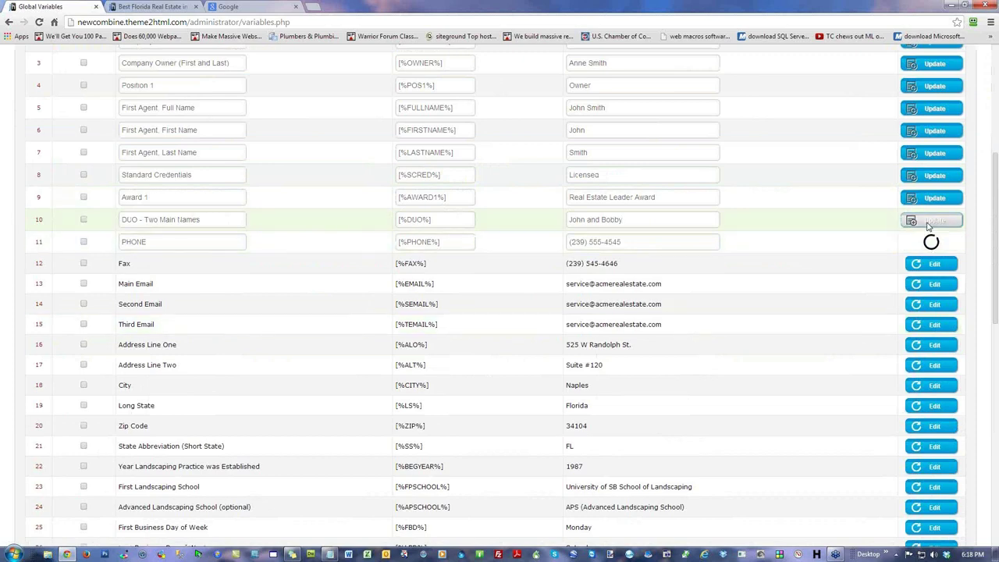
{"action": "left_click", "coordinate": [934, 198]}
{"action": "left_click", "coordinate": [934, 175]}
{"action": "left_click", "coordinate": [934, 153]}
{"action": "left_click", "coordinate": [934, 131]}
{"action": "left_click", "coordinate": [934, 108]}
{"action": "left_click", "coordinate": [934, 85]}
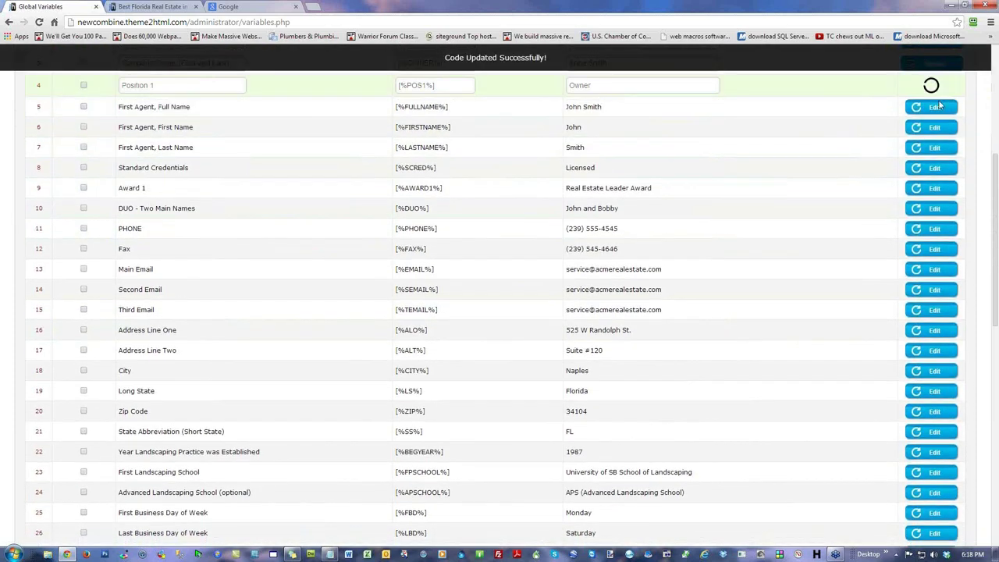
{"action": "scroll", "coordinate": [803, 351], "scroll_direction": "up", "scroll_amount": 5}
{"action": "left_click", "coordinate": [938, 349]}
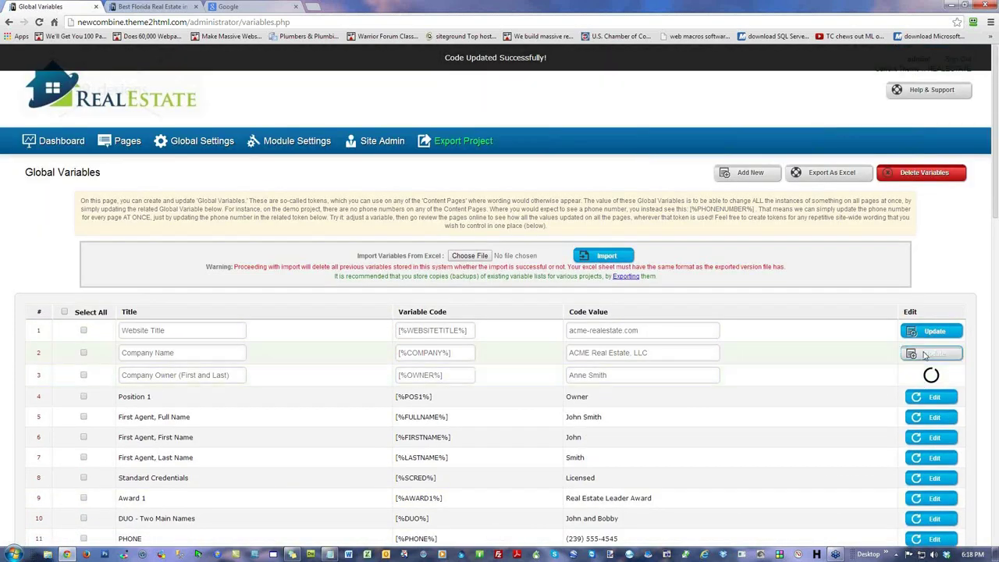
{"action": "left_click", "coordinate": [936, 332]}
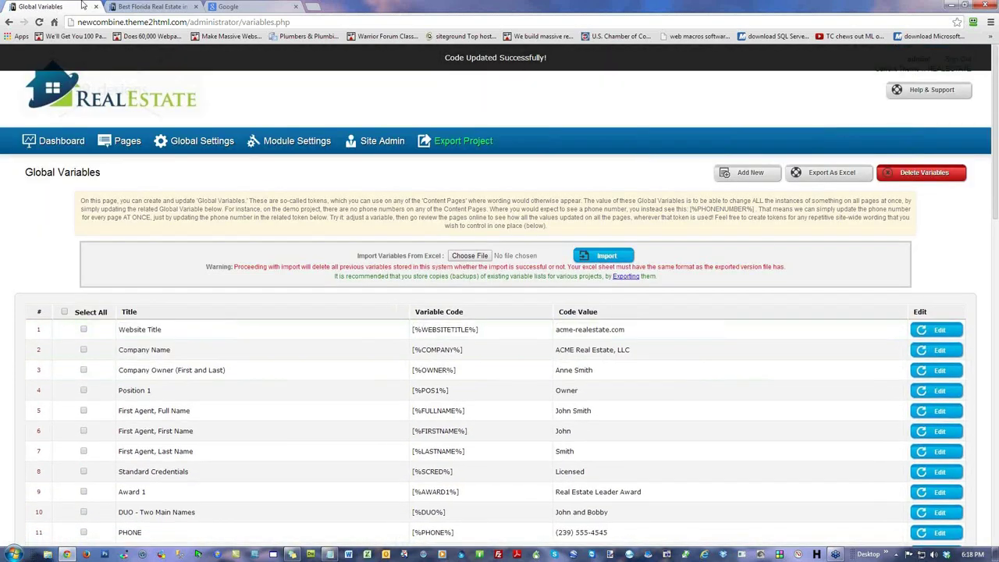
{"action": "left_click", "coordinate": [134, 10]}
{"action": "left_click", "coordinate": [39, 22]}
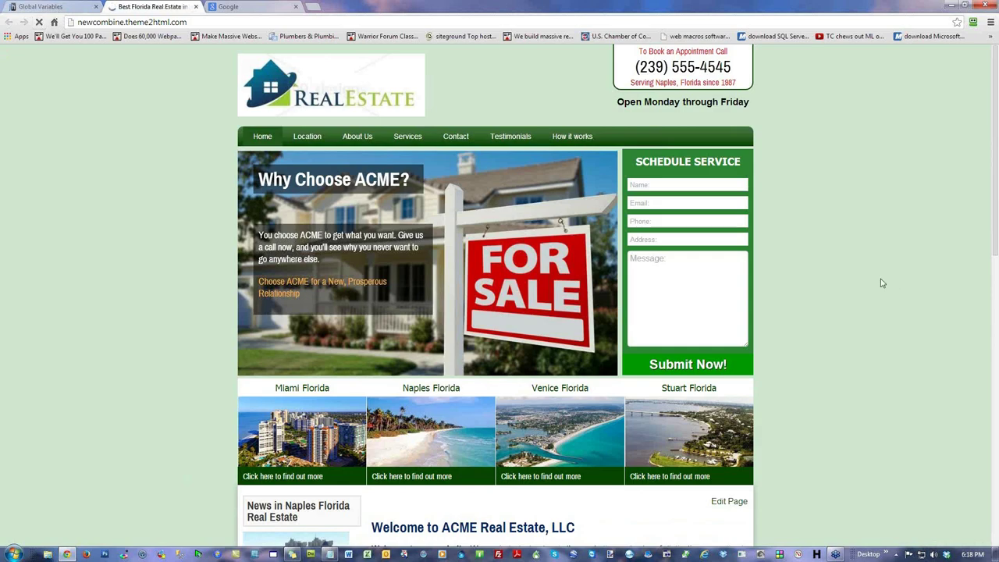
{"action": "scroll", "coordinate": [881, 282], "scroll_direction": "down", "scroll_amount": 4}
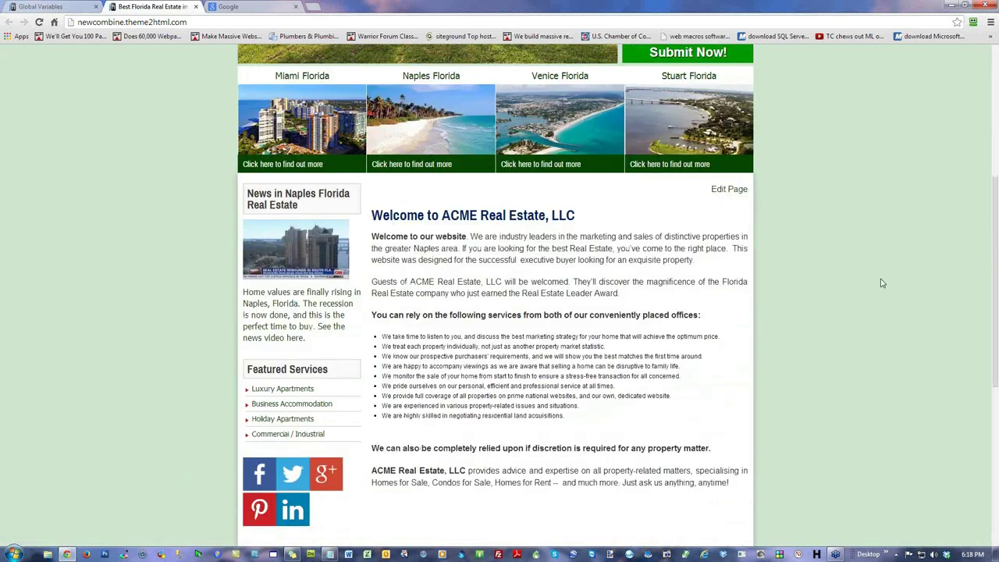
{"action": "left_click_drag", "start_coordinate": [579, 215], "coordinate": [443, 216]}
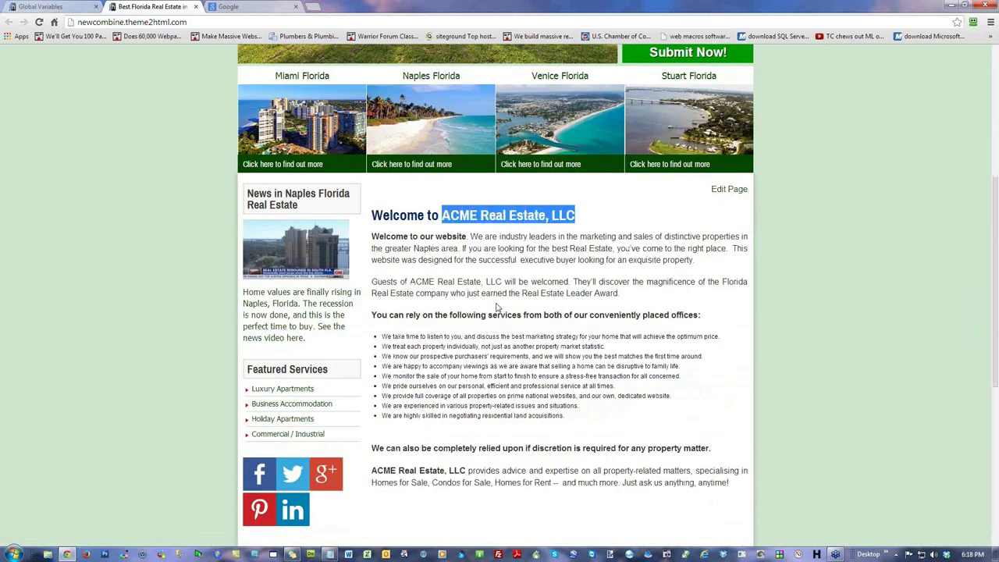
{"action": "scroll", "coordinate": [496, 307], "scroll_direction": "down", "scroll_amount": 5}
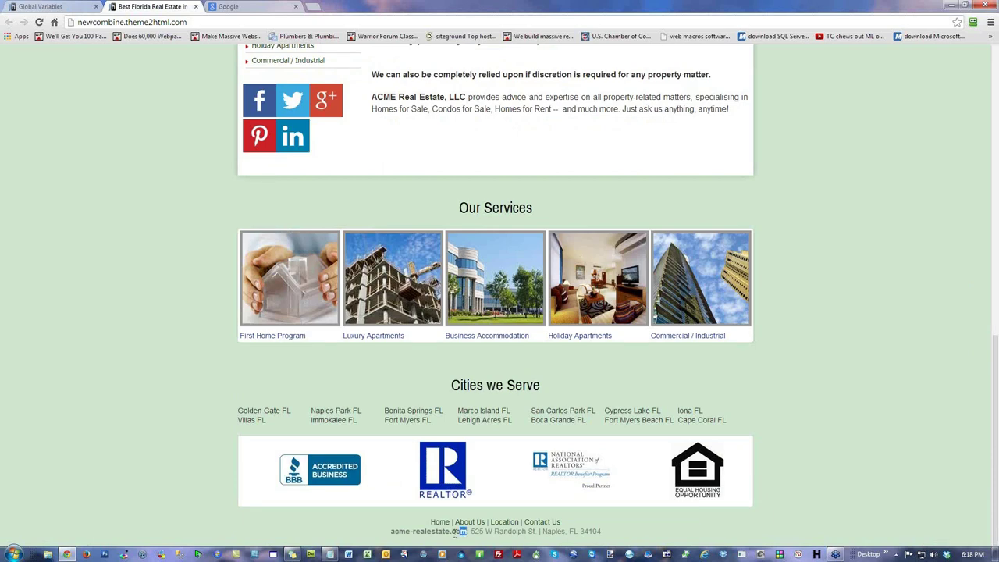
{"action": "left_click_drag", "start_coordinate": [461, 530], "coordinate": [390, 532]}
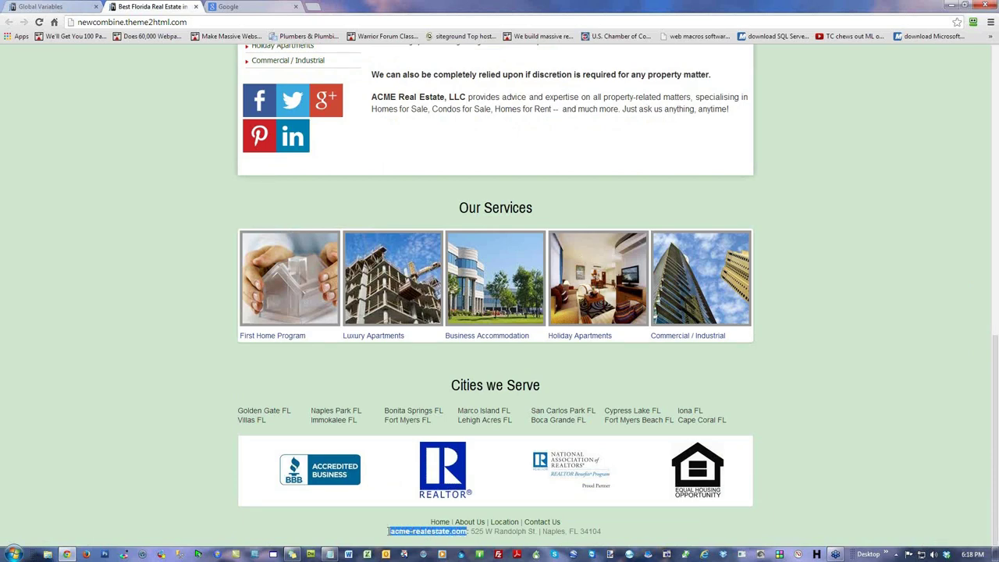
{"action": "left_click", "coordinate": [850, 287]}
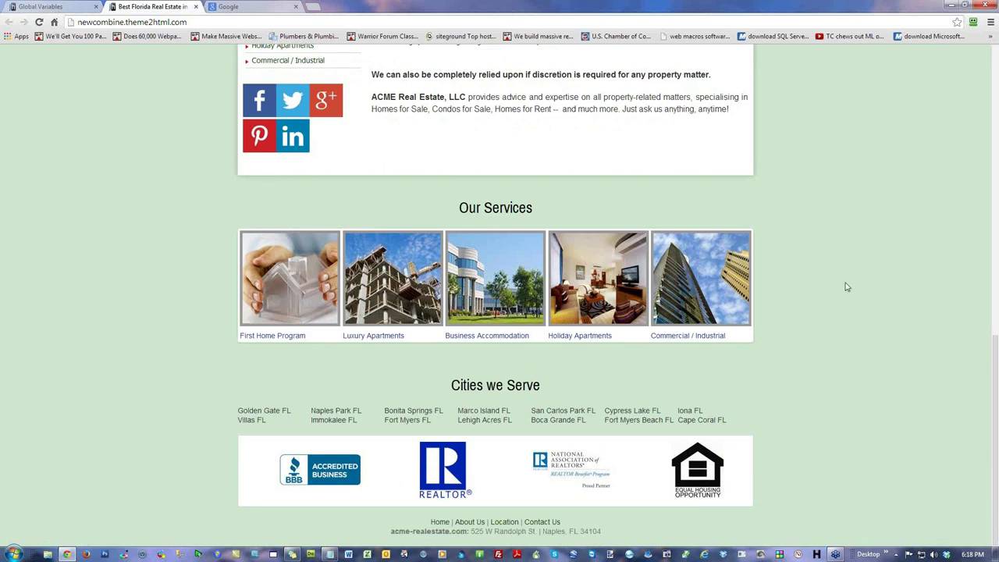
{"action": "scroll", "coordinate": [846, 286], "scroll_direction": "up", "scroll_amount": 2}
{"action": "scroll", "coordinate": [844, 287], "scroll_direction": "up", "scroll_amount": 2}
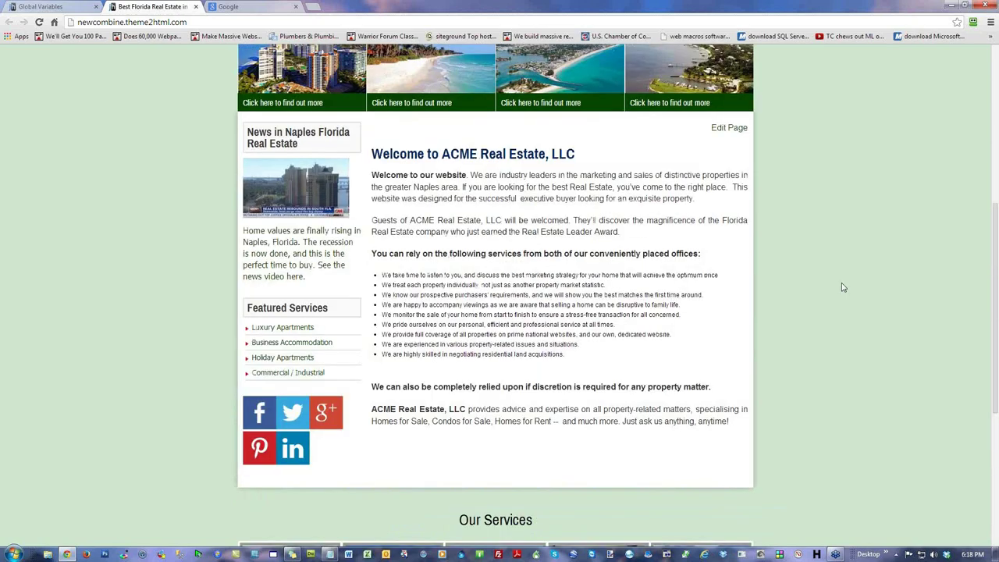
{"action": "scroll", "coordinate": [842, 287], "scroll_direction": "up", "scroll_amount": 5}
{"action": "left_click_drag", "start_coordinate": [740, 66], "coordinate": [710, 71]}
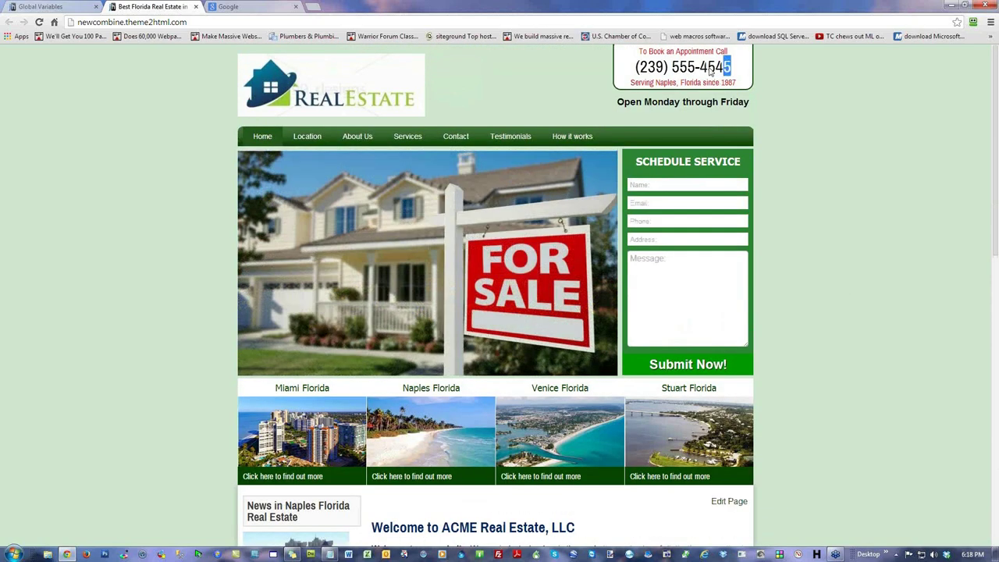
{"action": "key", "text": "ctrl+shift+Tab"}
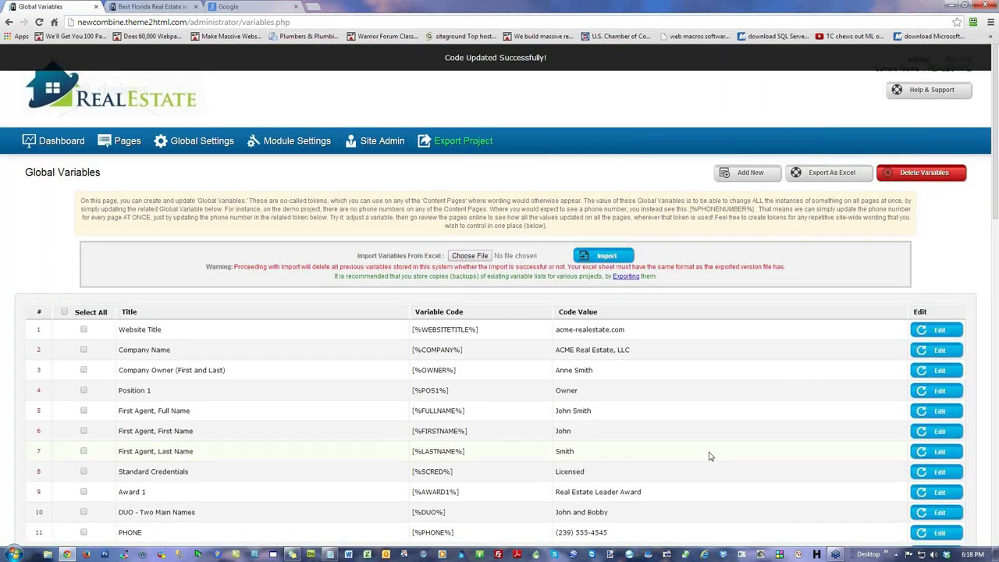
{"action": "scroll", "coordinate": [697, 412], "scroll_direction": "down", "scroll_amount": 2}
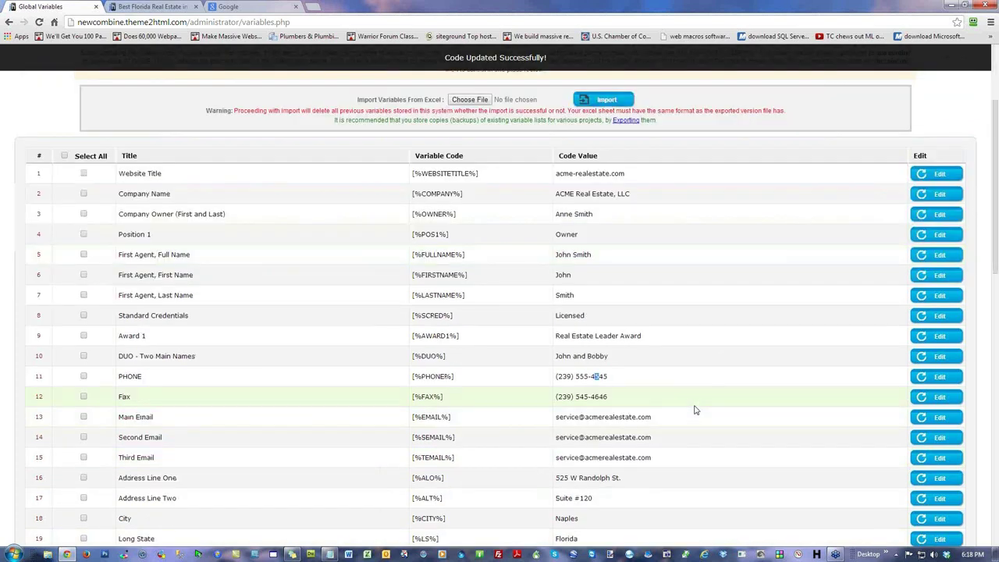
{"action": "left_click", "coordinate": [940, 377]}
{"action": "left_click_drag", "start_coordinate": [621, 377], "coordinate": [594, 379]}
{"action": "type", "text": "444"}
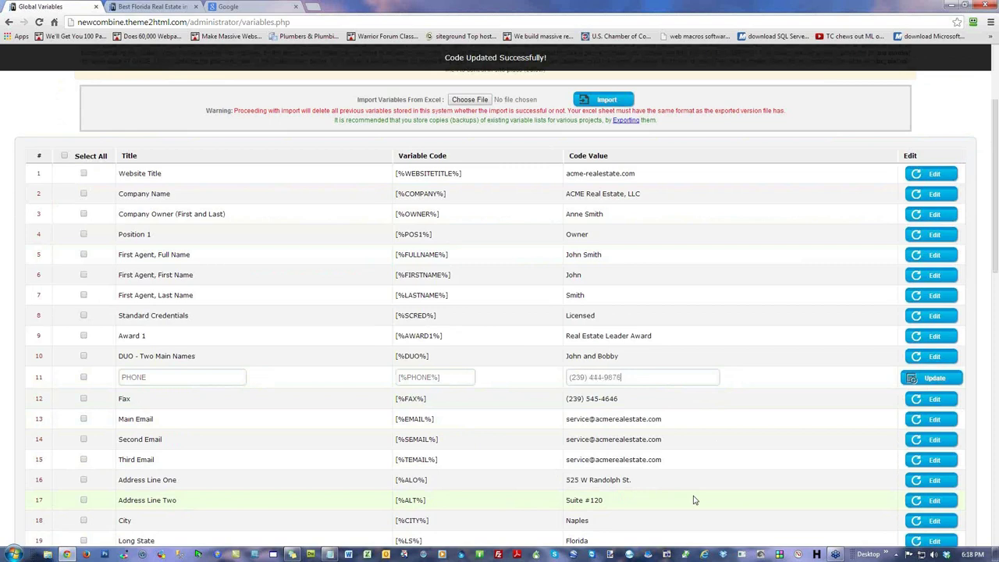
{"action": "left_click", "coordinate": [913, 379]}
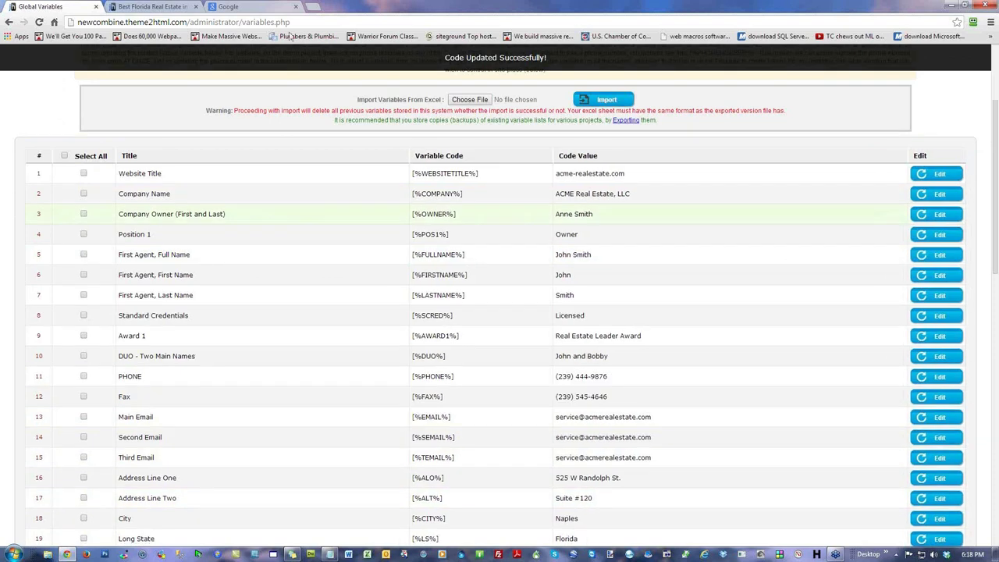
Step: Reload the live site and check the new number in the header and on the Location page
{"action": "left_click", "coordinate": [151, 6]}
{"action": "left_click", "coordinate": [39, 22]}
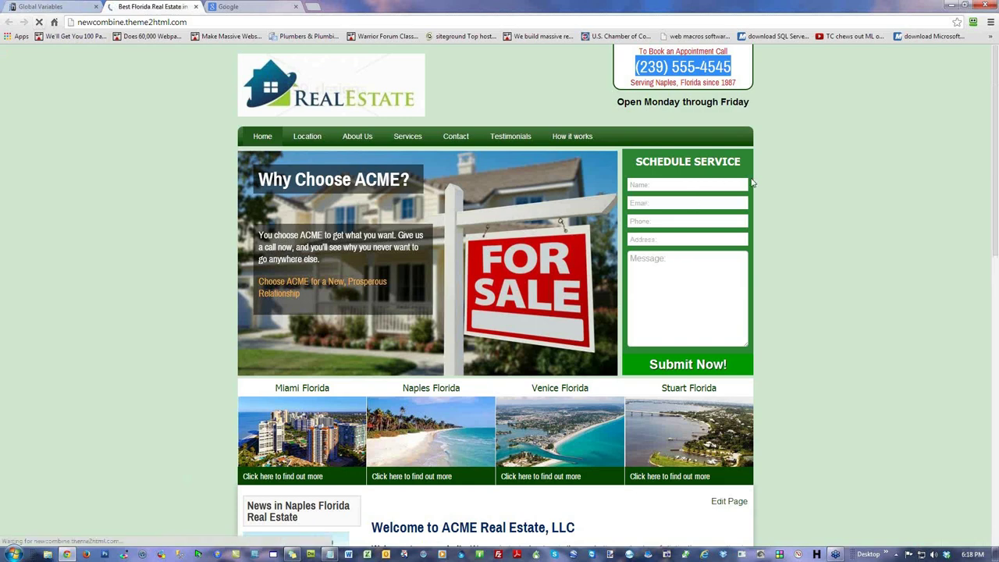
{"action": "left_click_drag", "start_coordinate": [743, 72], "coordinate": [633, 71]}
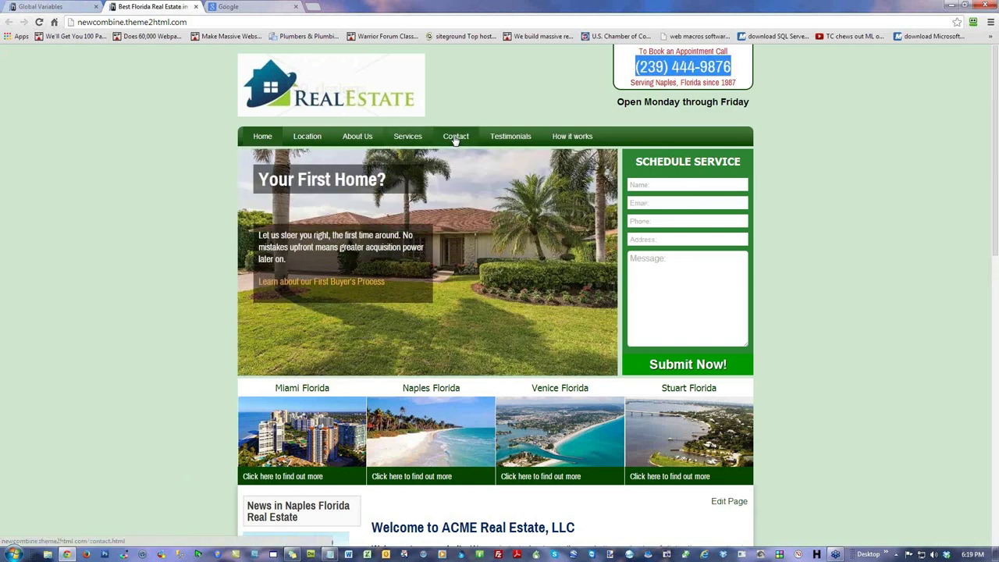
{"action": "left_click", "coordinate": [306, 137]}
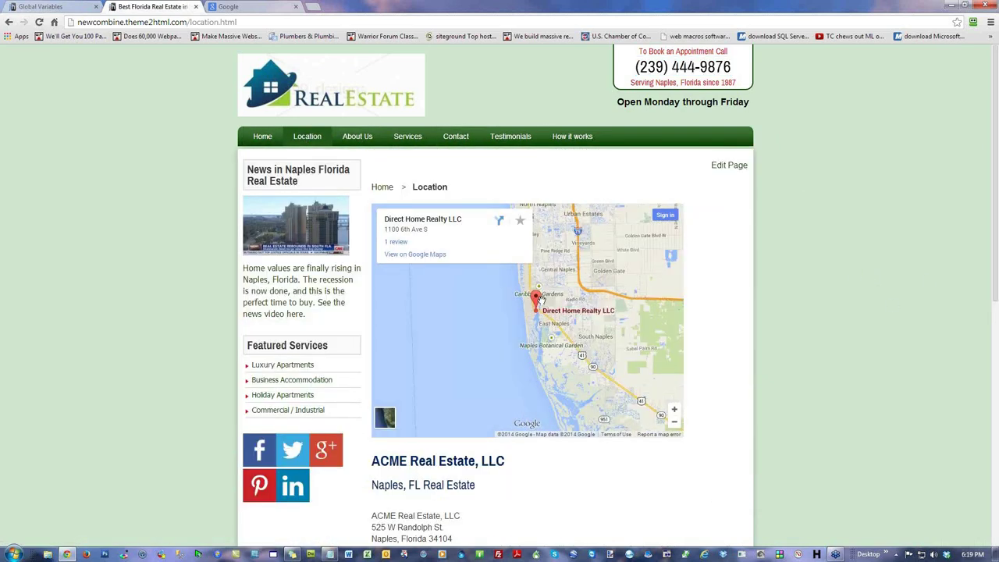
{"action": "scroll", "coordinate": [766, 438], "scroll_direction": "down", "scroll_amount": 4}
{"action": "left_click_drag", "start_coordinate": [457, 248], "coordinate": [397, 247]}
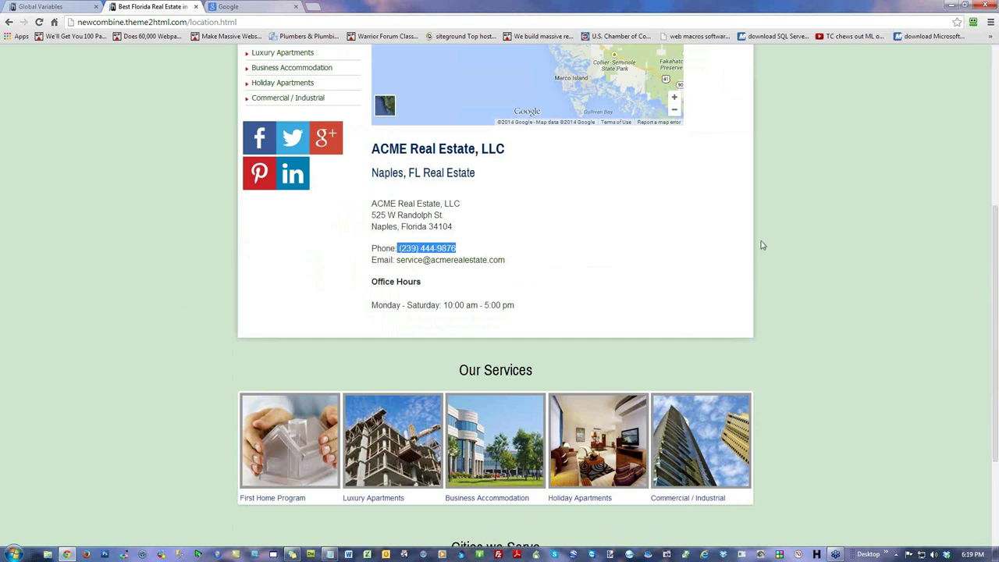
{"action": "left_click", "coordinate": [829, 203]}
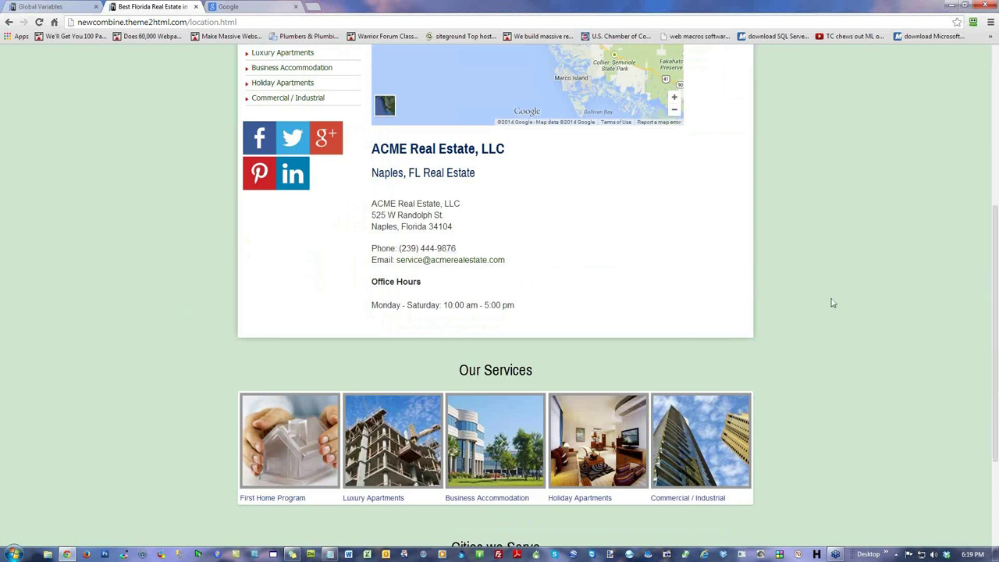
{"action": "scroll", "coordinate": [832, 303], "scroll_direction": "up", "scroll_amount": 4}
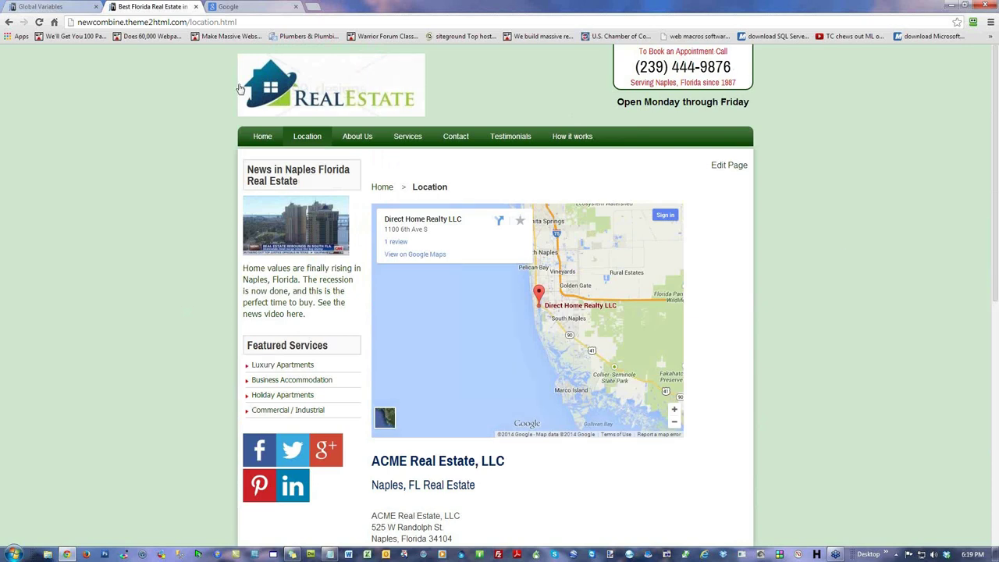
Step: Glance at the Global Variables admin tab, then return to the live site's home page
{"action": "left_click", "coordinate": [68, 8]}
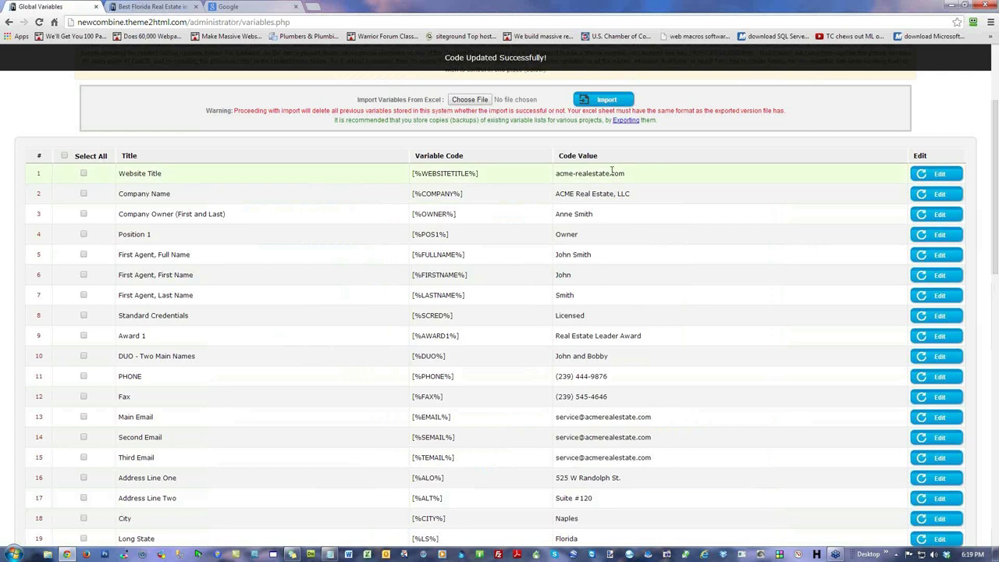
{"action": "left_click", "coordinate": [152, 7]}
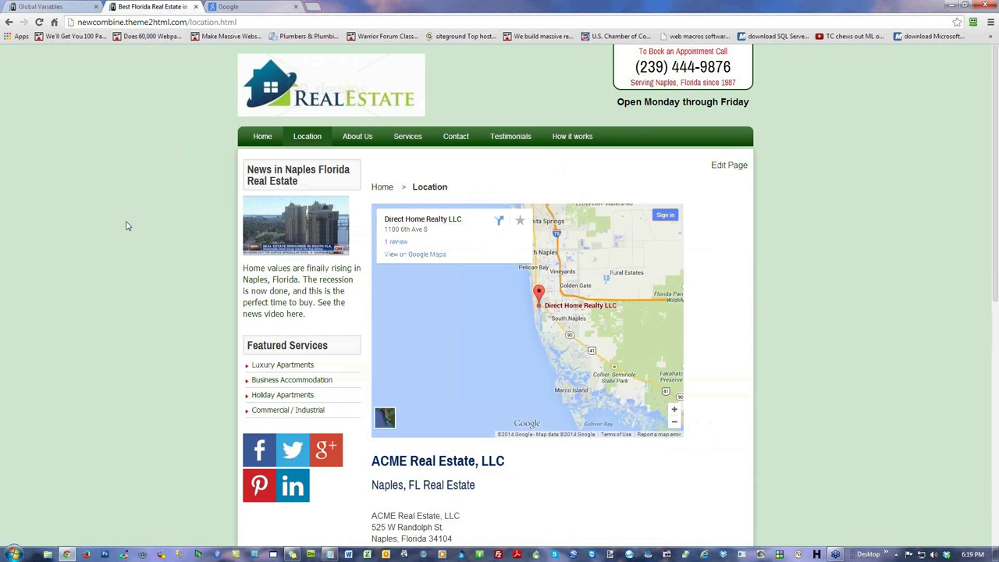
{"action": "scroll", "coordinate": [127, 222], "scroll_direction": "down", "scroll_amount": 6}
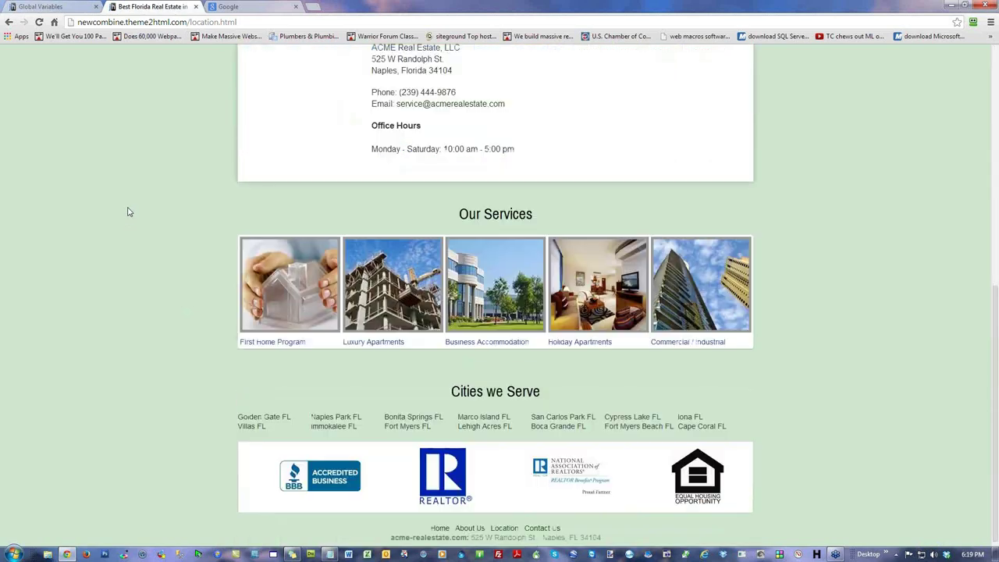
{"action": "scroll", "coordinate": [125, 221], "scroll_direction": "up", "scroll_amount": 6}
{"action": "left_click", "coordinate": [260, 137]}
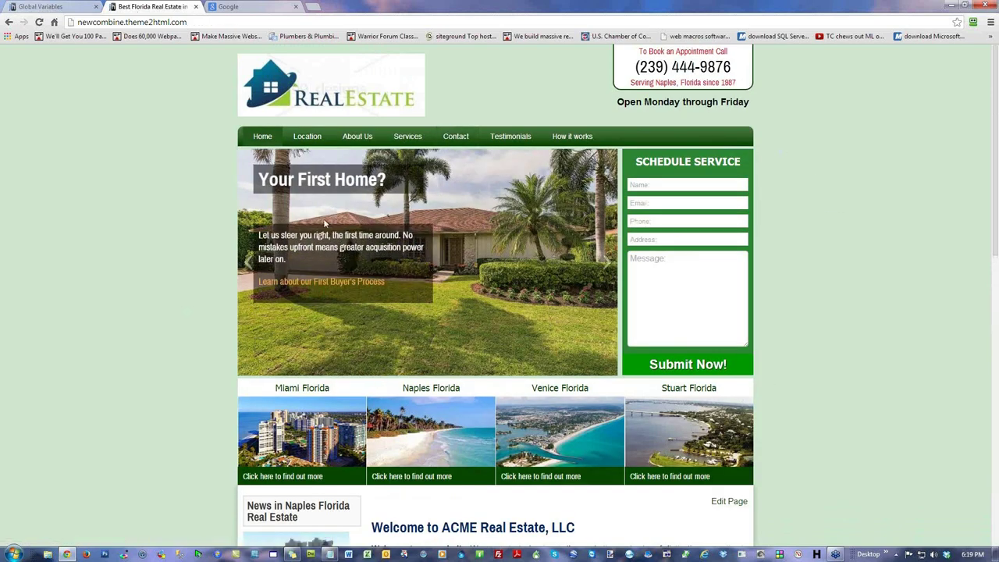
{"action": "scroll", "coordinate": [369, 300], "scroll_direction": "down", "scroll_amount": 4}
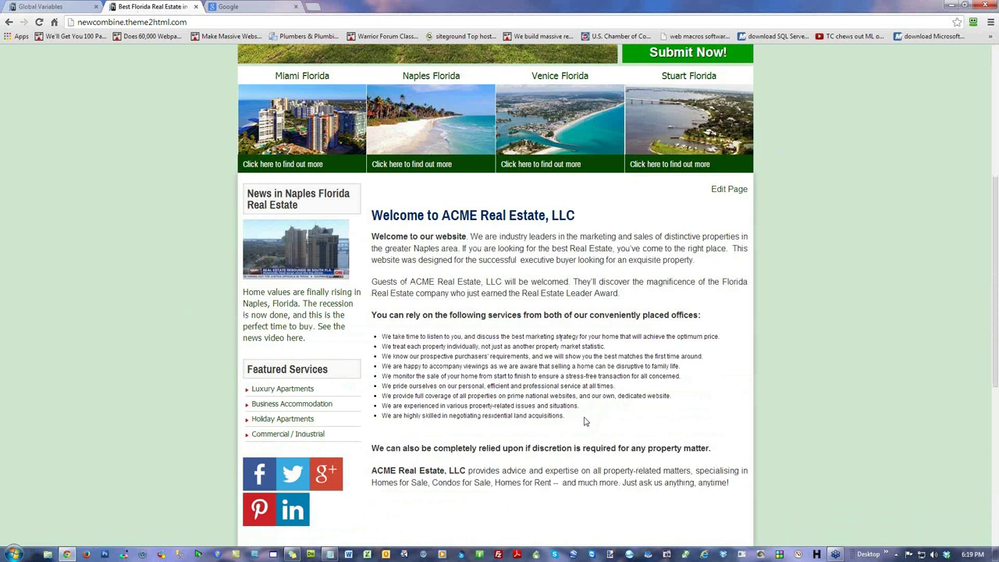
{"action": "scroll", "coordinate": [497, 406], "scroll_direction": "up", "scroll_amount": 4}
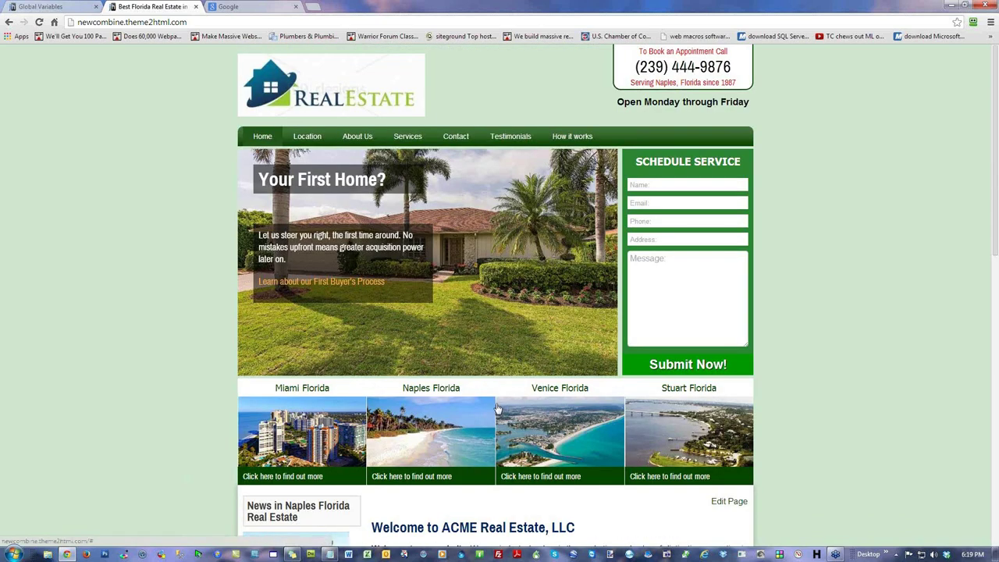
Step: View the homepage's HTML source, highlight the robots noindex meta line, then close the source
{"action": "right_click", "coordinate": [145, 84]}
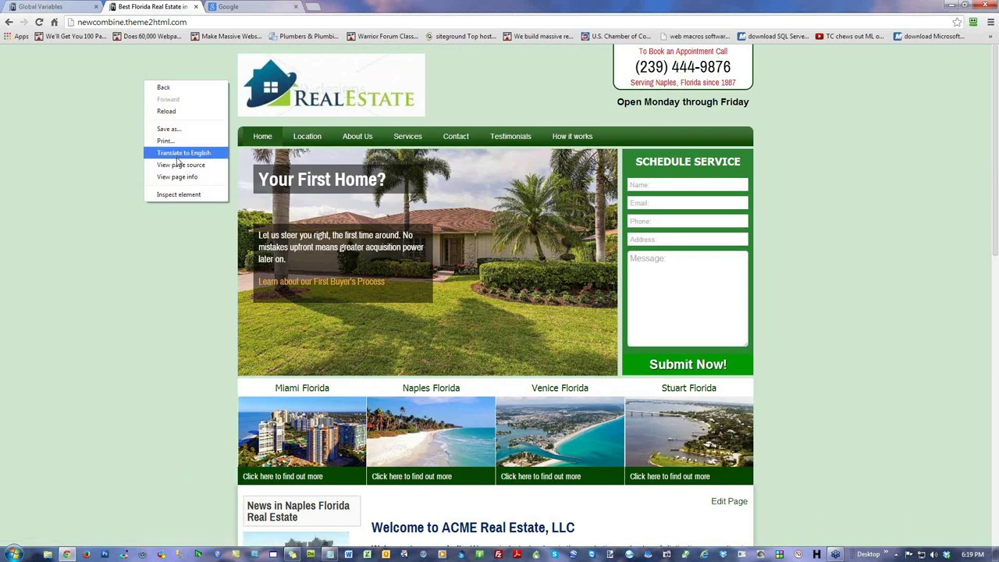
{"action": "left_click", "coordinate": [179, 166]}
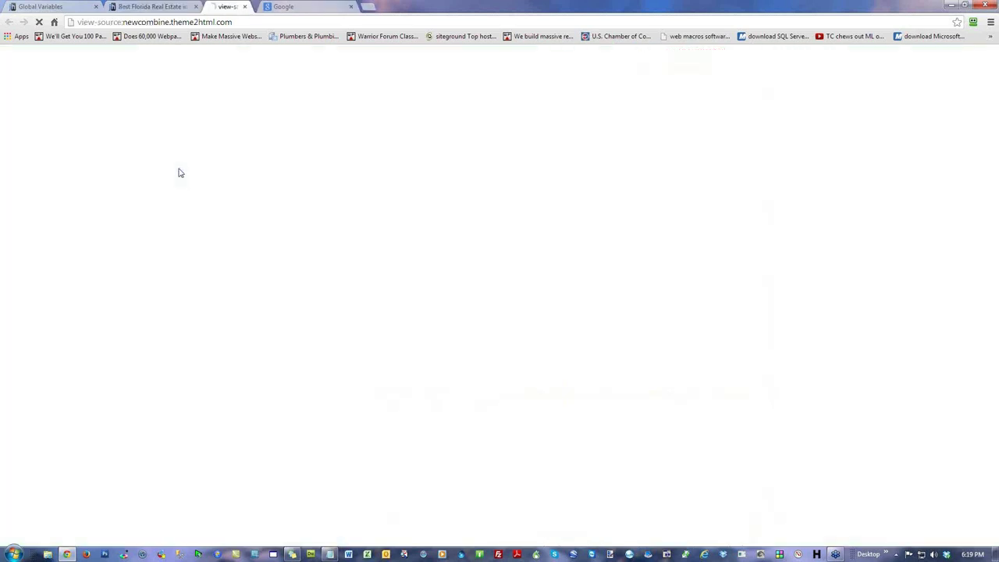
{"action": "left_click_drag", "start_coordinate": [179, 106], "coordinate": [16, 109]}
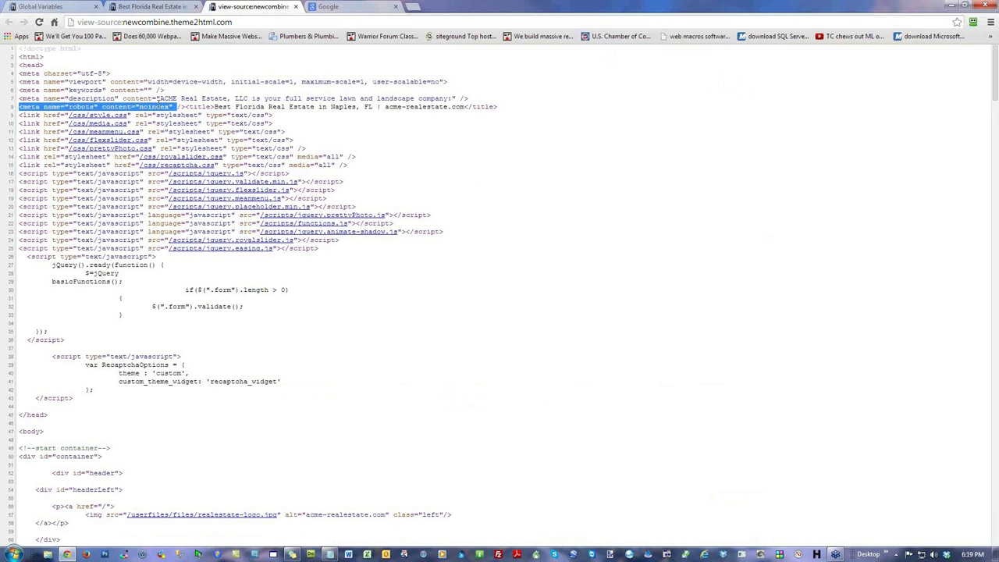
{"action": "left_click", "coordinate": [171, 65]}
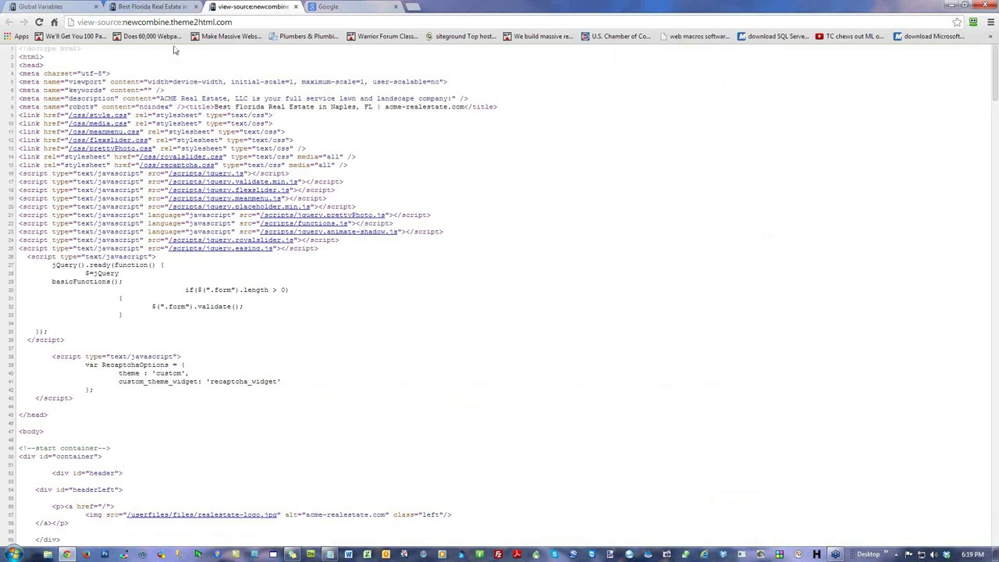
{"action": "left_click", "coordinate": [295, 7]}
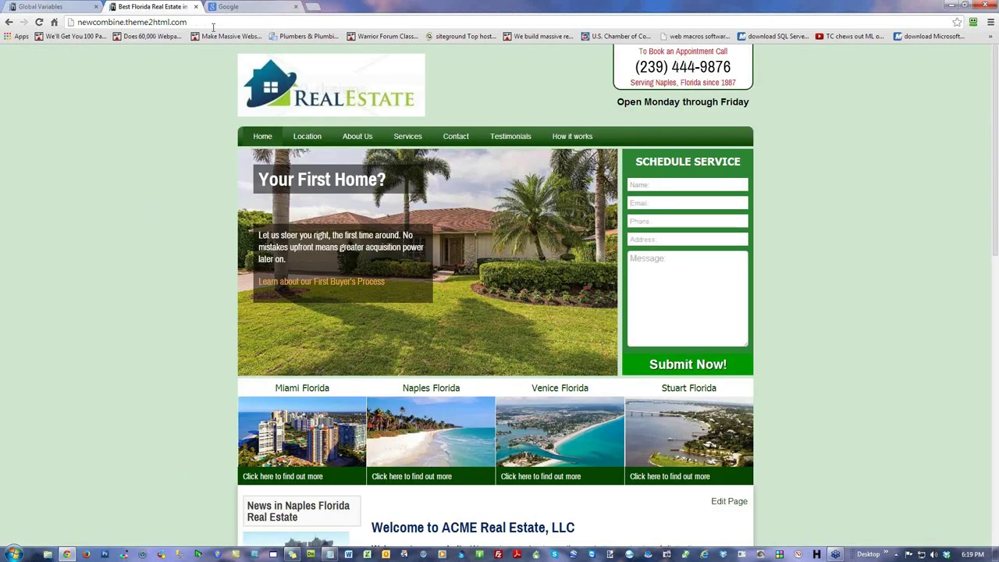
{"action": "key", "text": "ctrl+l"}
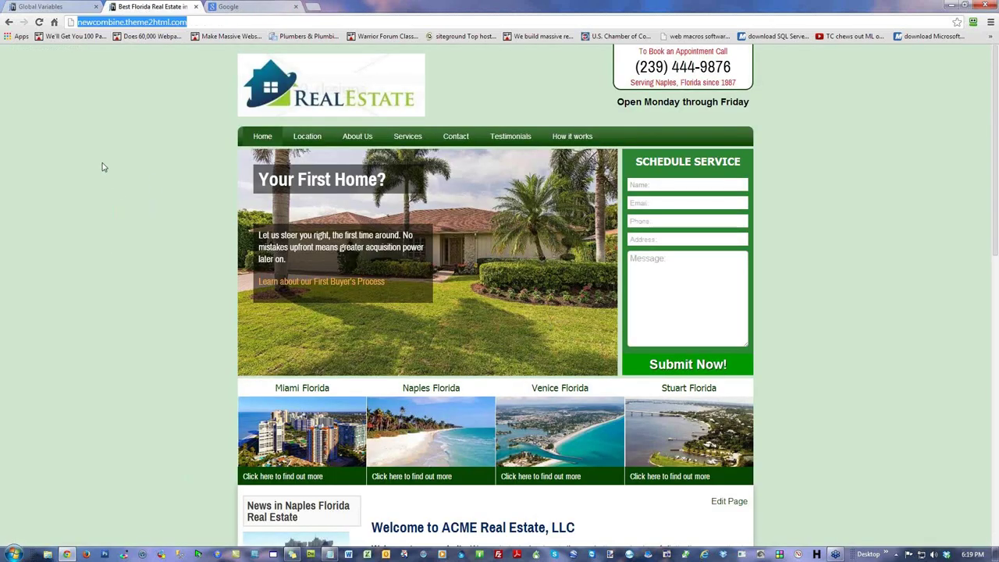
{"action": "left_click", "coordinate": [107, 133]}
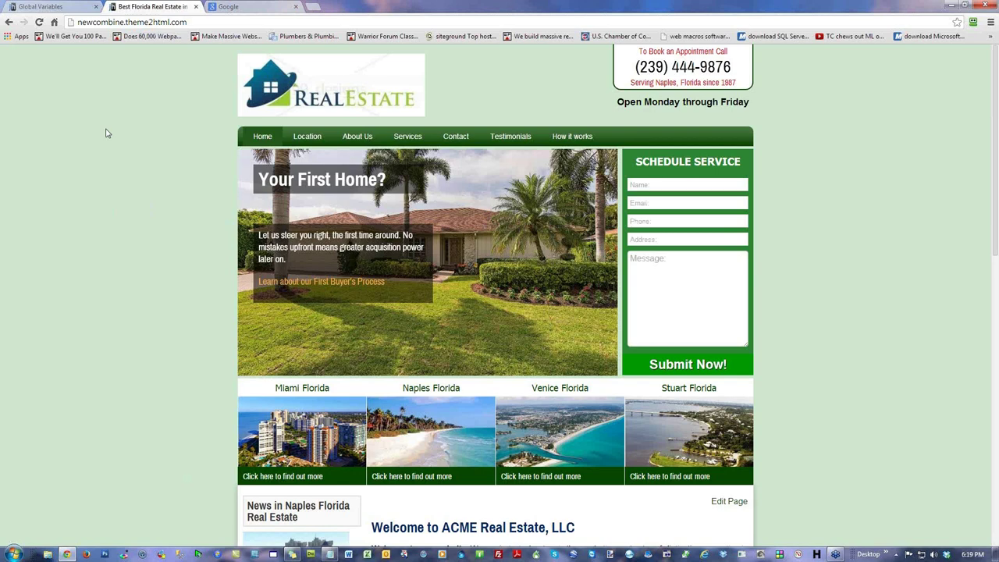
Step: Open Export Project and name the export archive acme-realestate.zip
{"action": "left_click", "coordinate": [60, 8]}
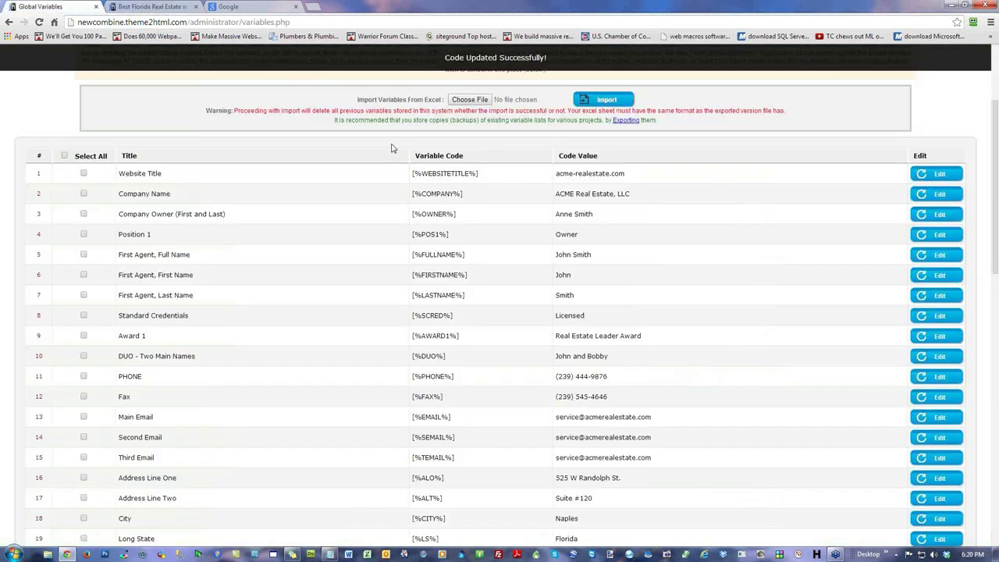
{"action": "scroll", "coordinate": [631, 169], "scroll_direction": "up", "scroll_amount": 3}
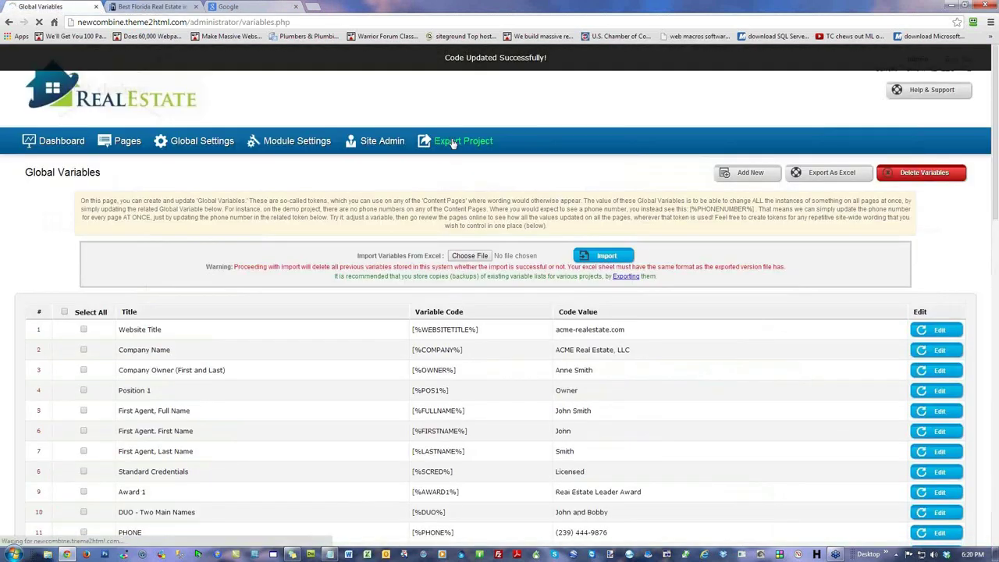
{"action": "left_click", "coordinate": [451, 144]}
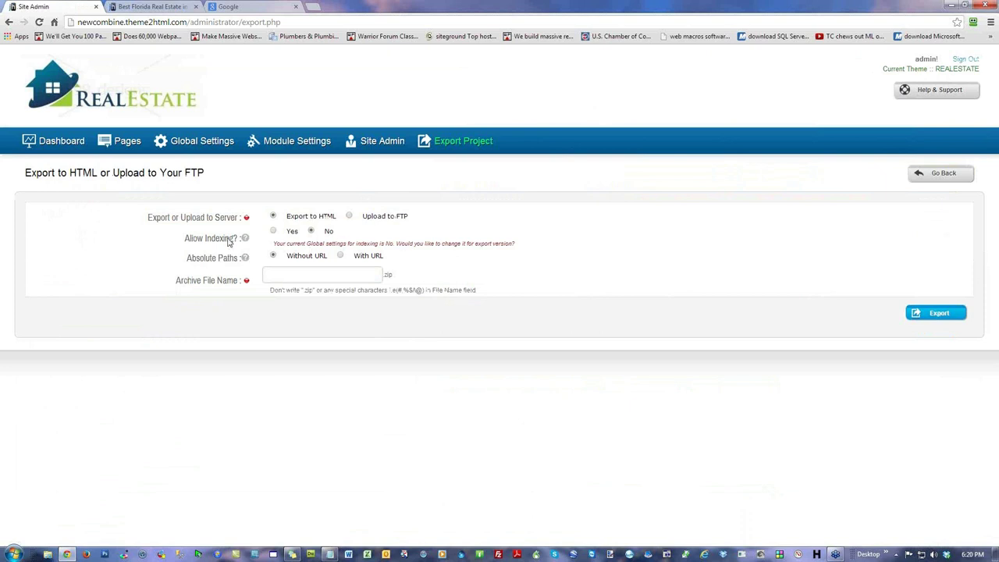
{"action": "mouse_move", "coordinate": [245, 238]}
{"action": "type", "text": "cme"}
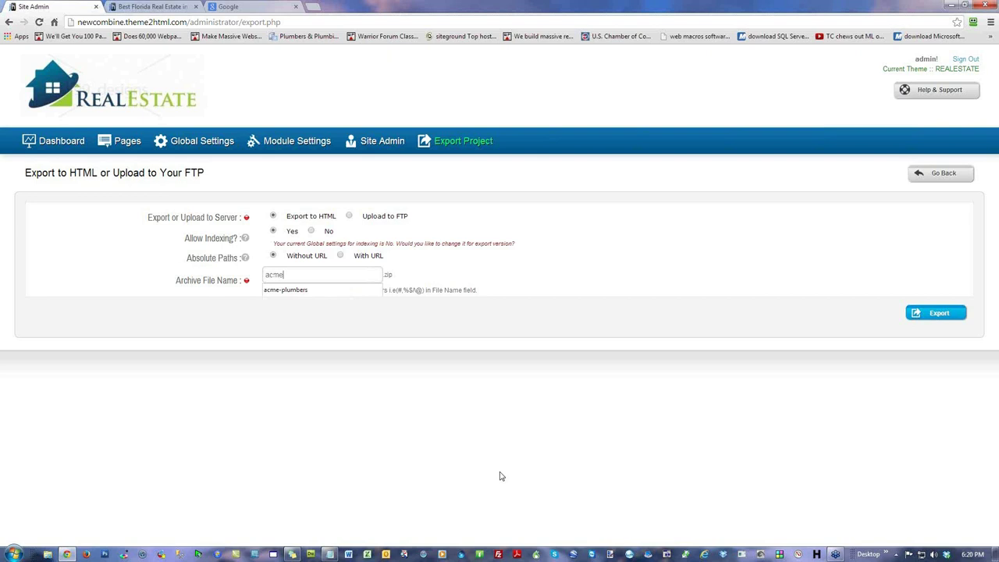
{"action": "type", "text": "-real"}
{"action": "key", "text": "BackSpace"}
{"action": "type", "text": "estate"}
{"action": "left_click_drag", "start_coordinate": [395, 275], "coordinate": [382, 274]}
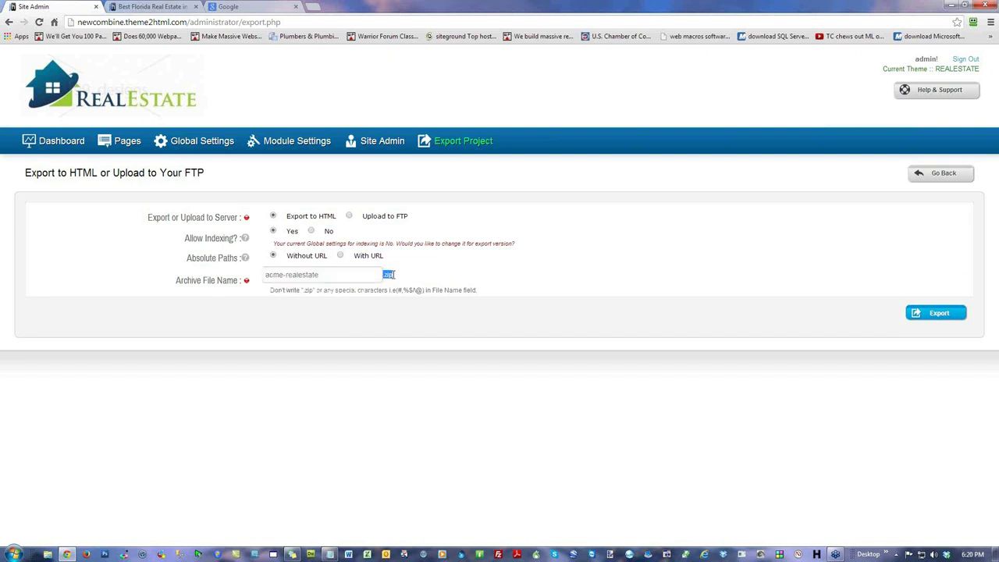
{"action": "left_click", "coordinate": [371, 277]}
{"action": "left_click", "coordinate": [953, 313]}
{"action": "left_click", "coordinate": [340, 256]}
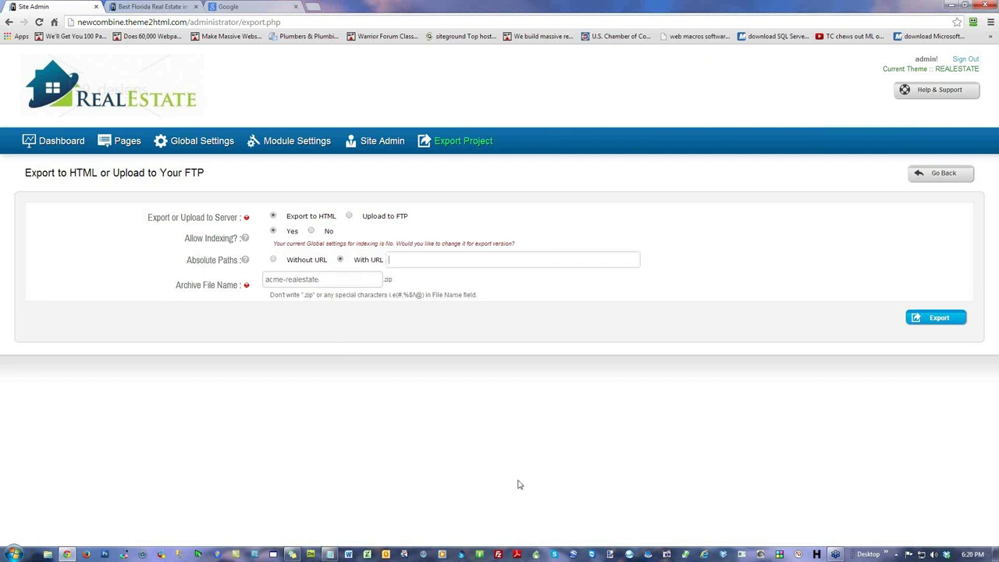
{"action": "type", "text": "http://"}
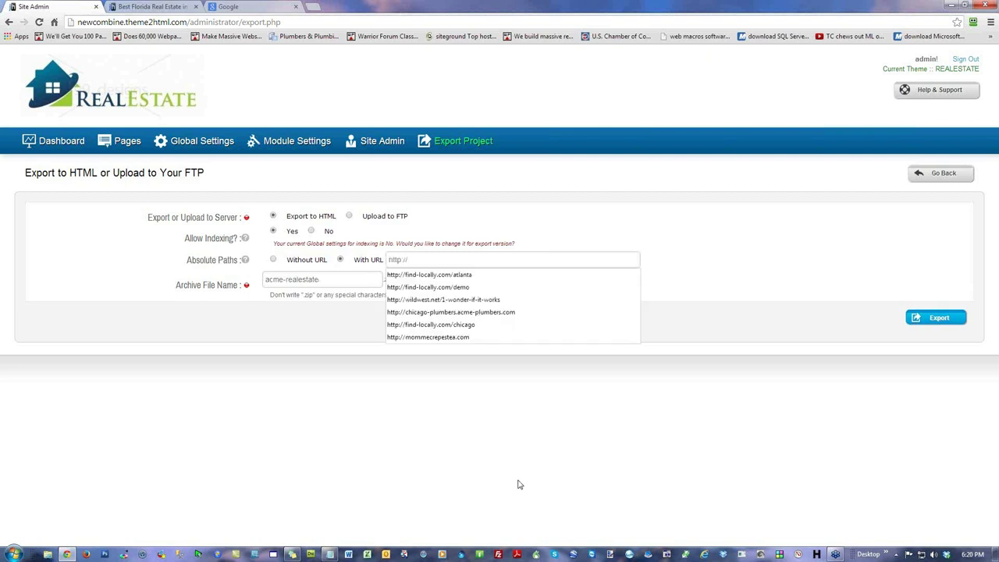
{"action": "type", "text": "ch"}
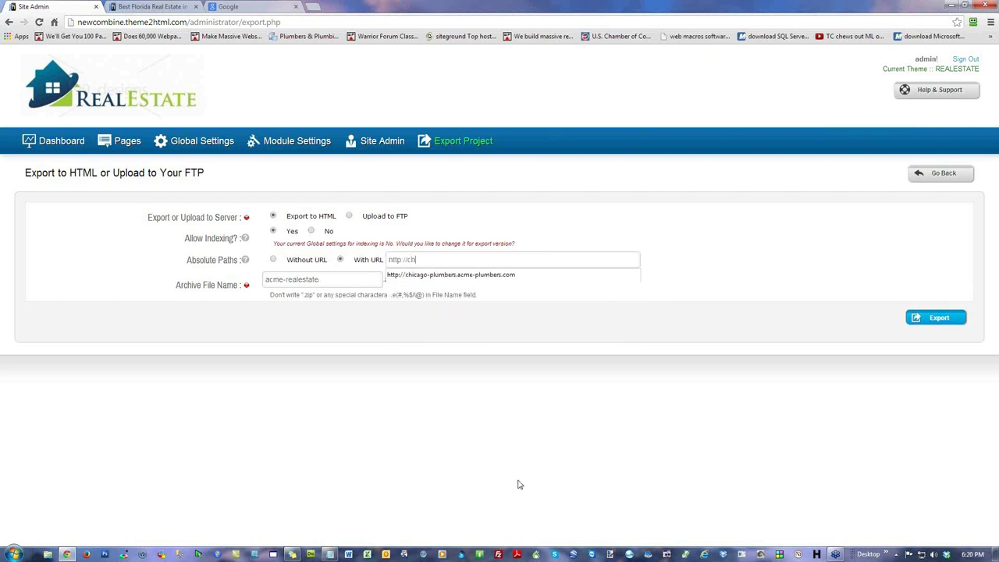
{"action": "type", "text": "icago."}
{"action": "left_click", "coordinate": [517, 485]}
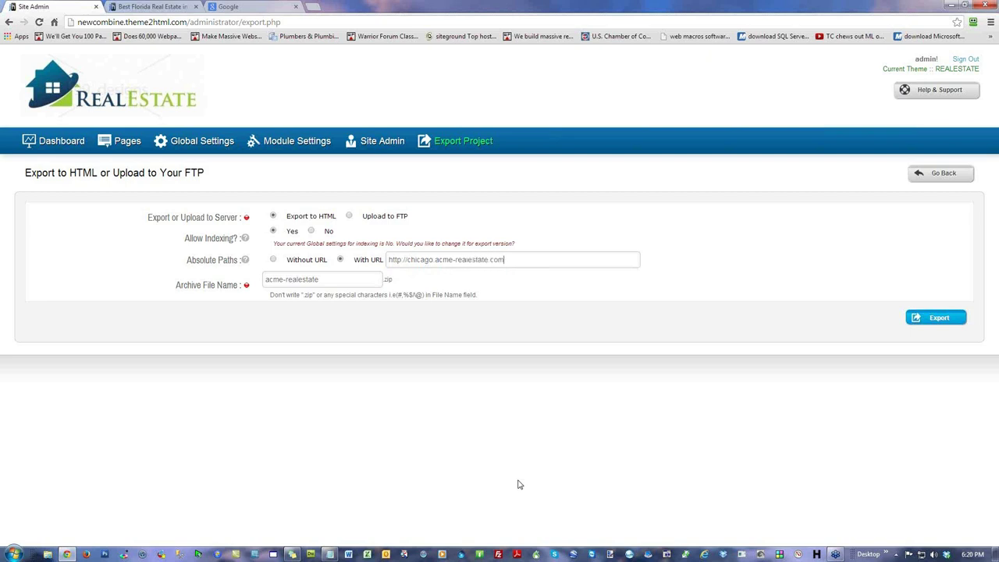
{"action": "left_click", "coordinate": [496, 262]}
{"action": "left_click", "coordinate": [934, 317]}
{"action": "left_click_drag", "start_coordinate": [503, 259], "coordinate": [368, 258]}
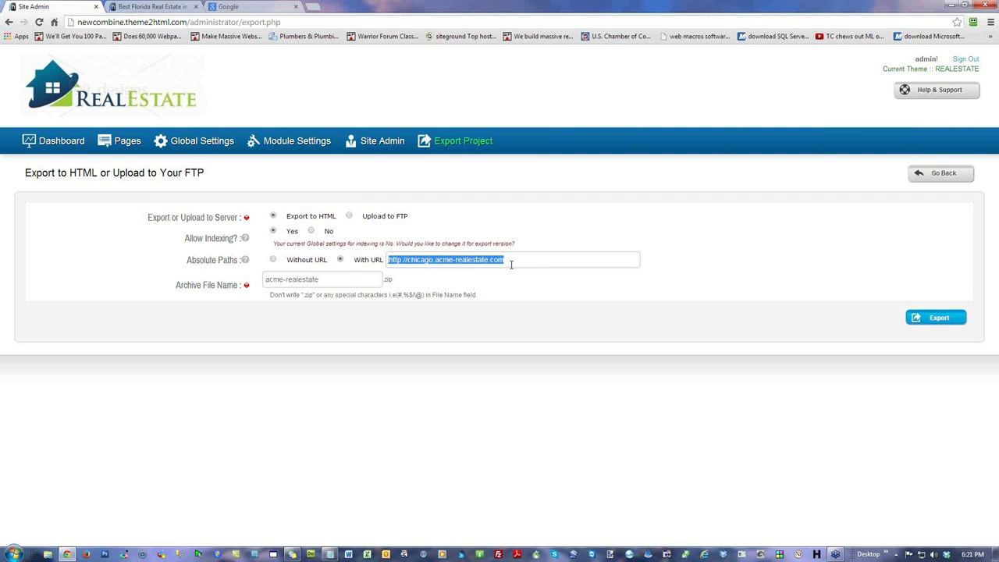
{"action": "left_click", "coordinate": [285, 449]}
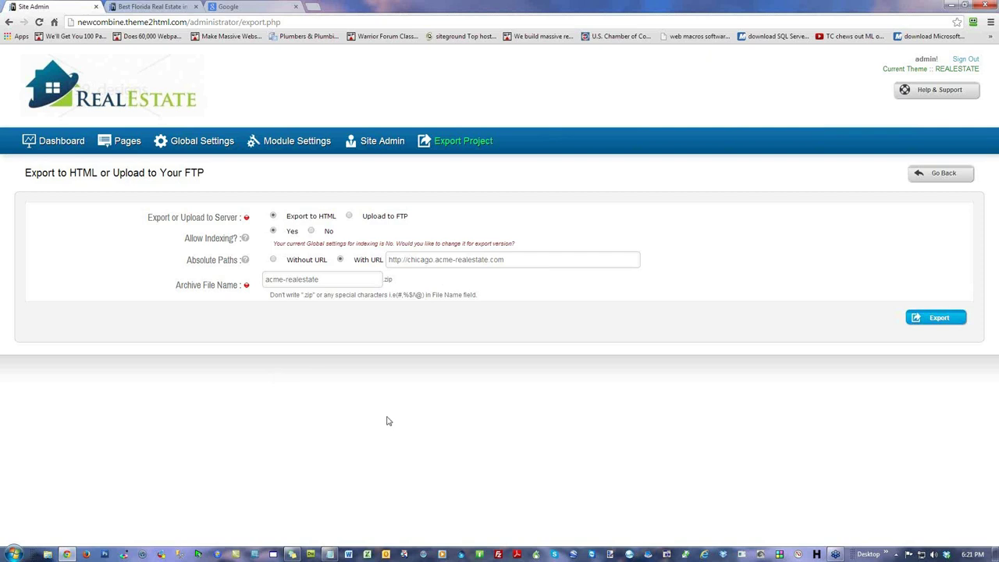
Step: Switch export to Upload to FTP, review its login and folder fields, and try Connect FTP
{"action": "left_click", "coordinate": [350, 217]}
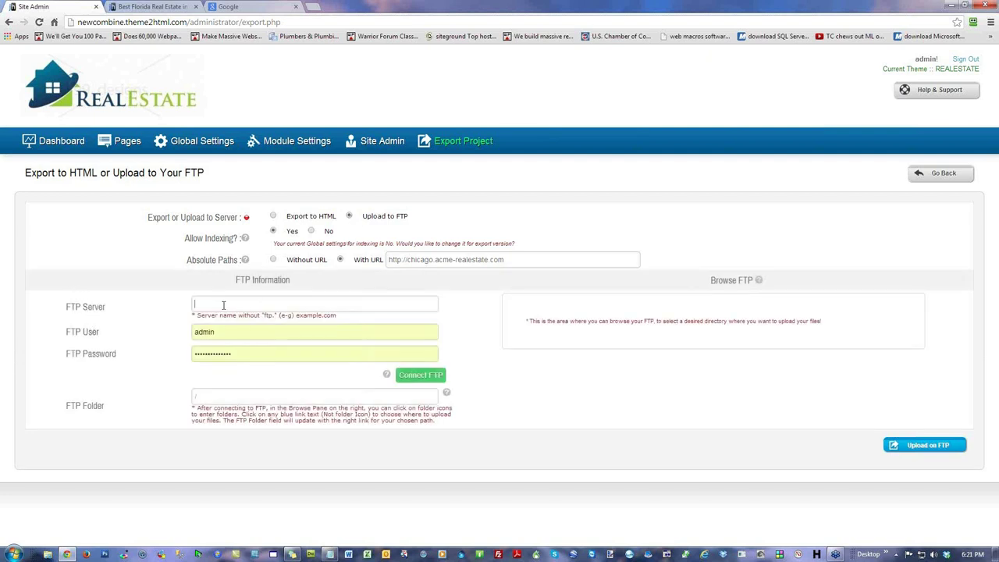
{"action": "key", "text": "Tab"}
{"action": "key", "text": "Tab"}
{"action": "left_click", "coordinate": [240, 398]}
{"action": "left_click", "coordinate": [420, 377]}
{"action": "triple_click", "coordinate": [535, 259]}
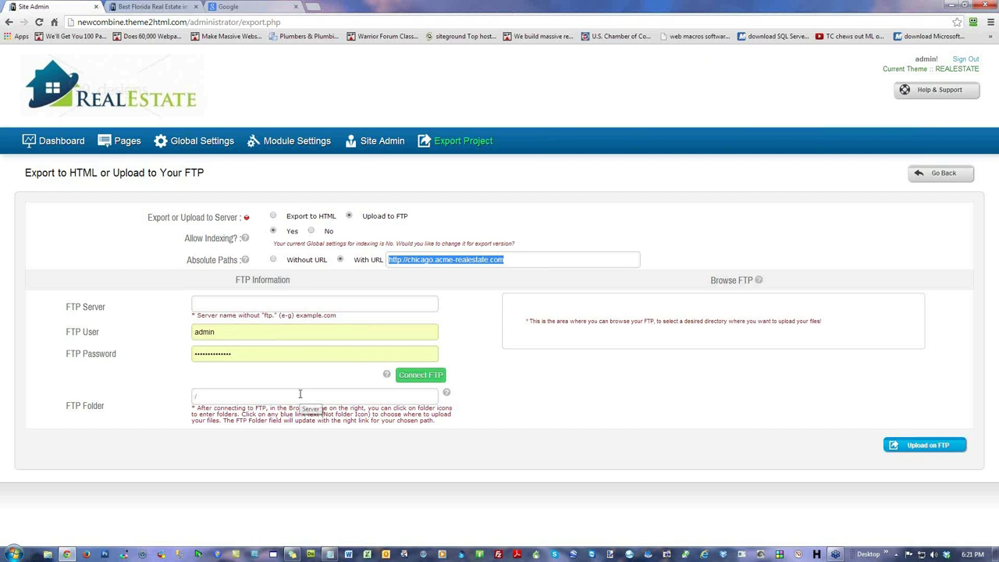
{"action": "left_click", "coordinate": [65, 141]}
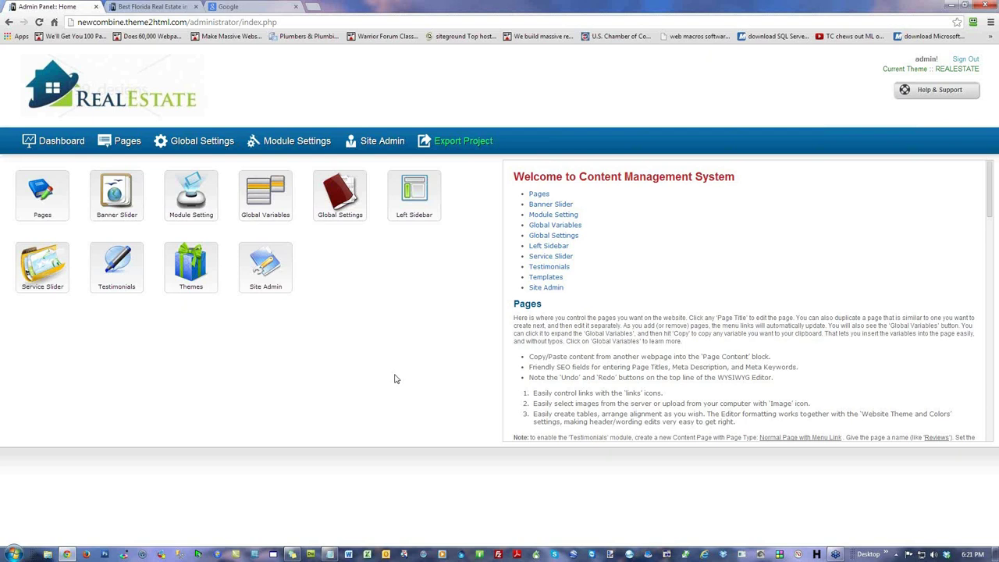
{"action": "left_click", "coordinate": [57, 146]}
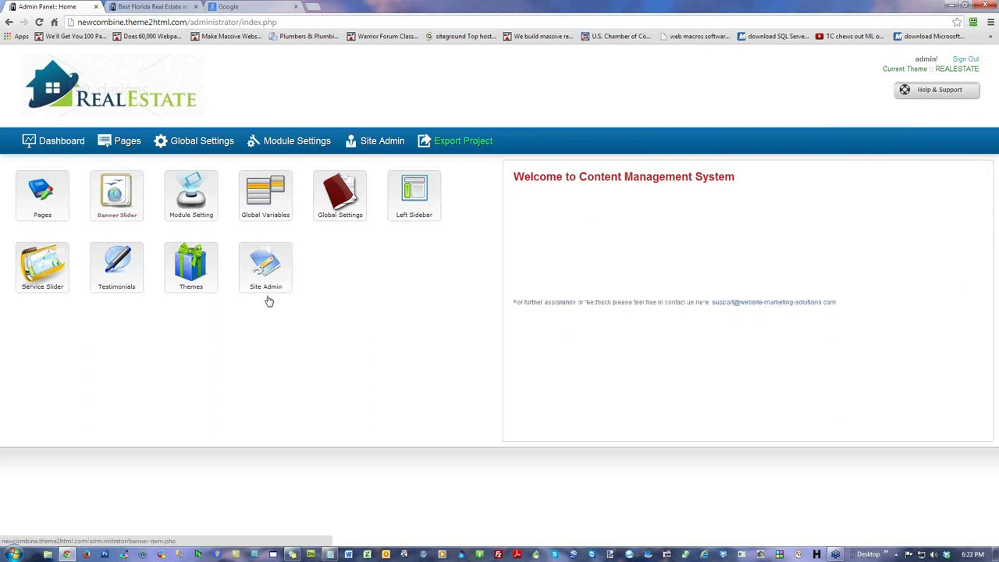
{"action": "mouse_move", "coordinate": [198, 279]}
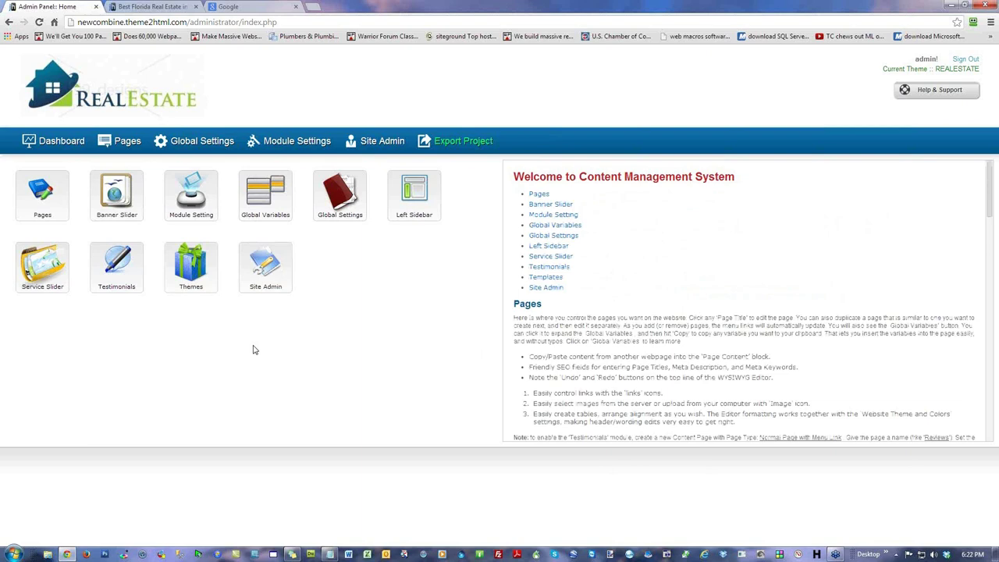
{"action": "key", "text": "ctrl+Tab"}
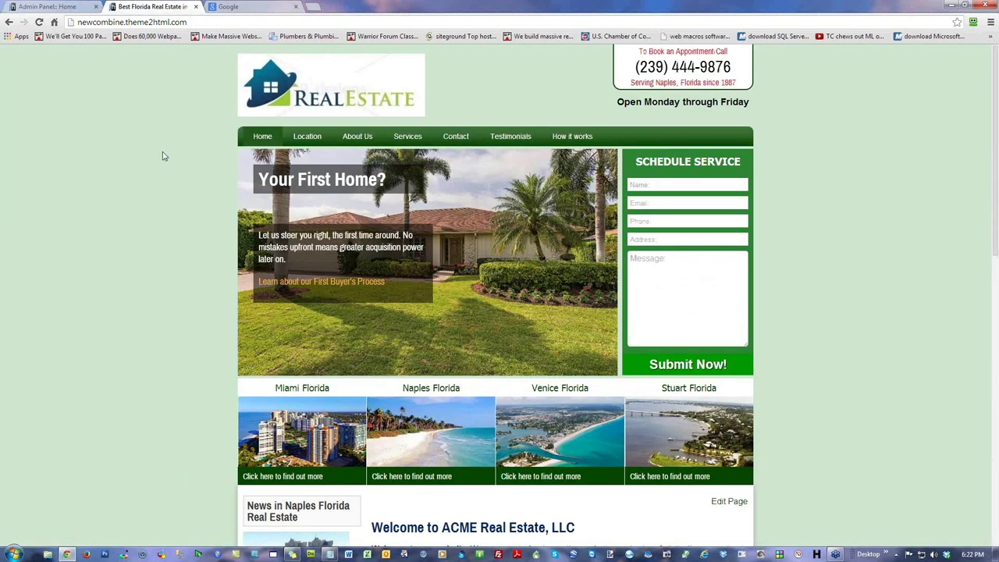
{"action": "scroll", "coordinate": [162, 156], "scroll_direction": "down", "scroll_amount": 6}
{"action": "scroll", "coordinate": [161, 156], "scroll_direction": "up", "scroll_amount": 6}
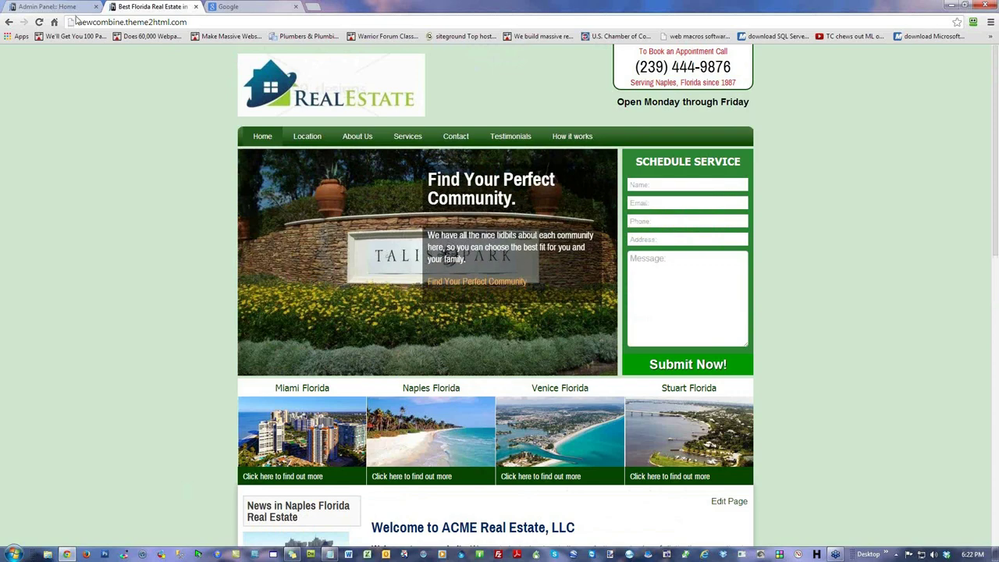
{"action": "left_click", "coordinate": [76, 7]}
{"action": "left_click", "coordinate": [266, 194]}
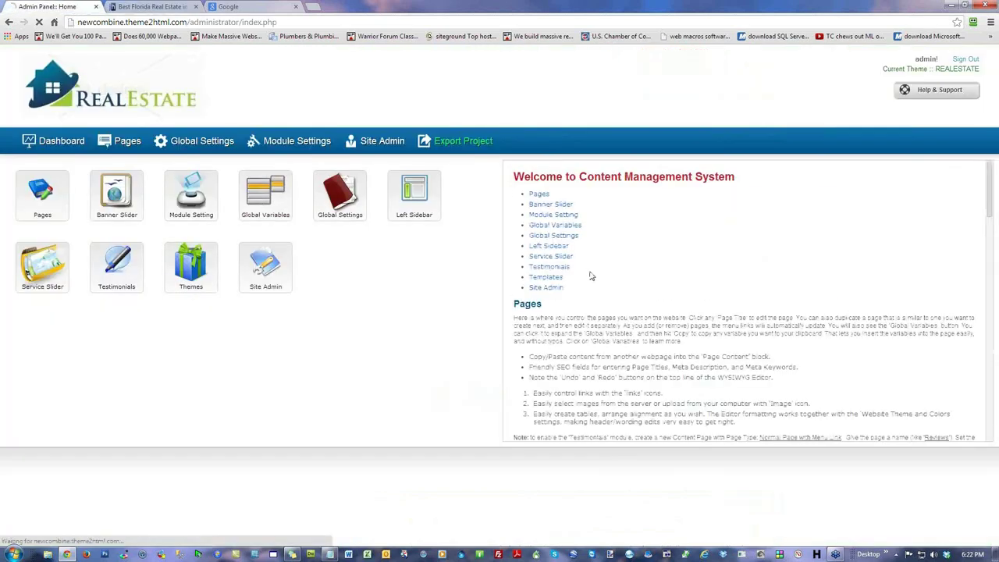
{"action": "left_click", "coordinate": [194, 148]}
{"action": "left_click", "coordinate": [87, 266]}
{"action": "scroll", "coordinate": [488, 308], "scroll_direction": "down", "scroll_amount": 4}
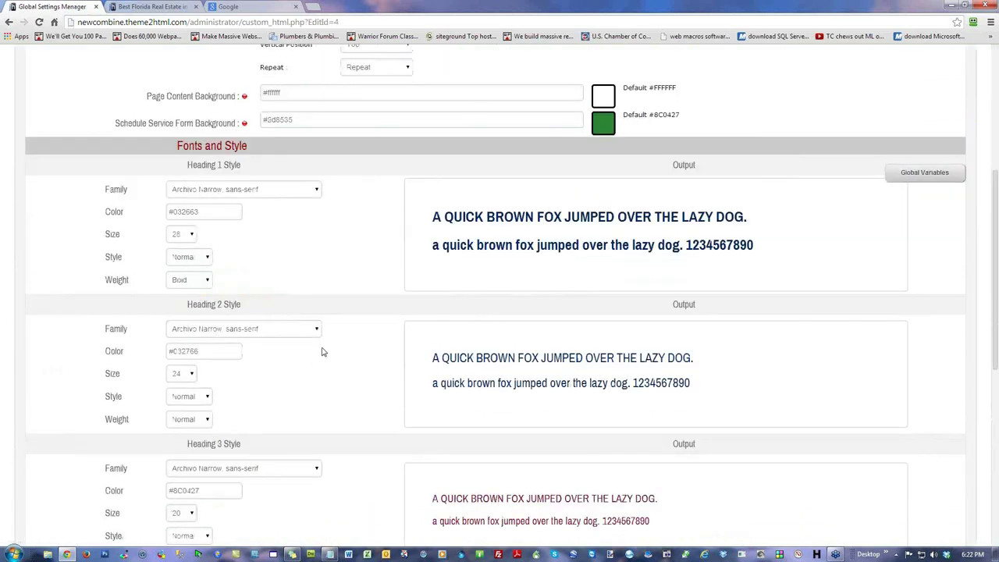
{"action": "scroll", "coordinate": [322, 352], "scroll_direction": "up", "scroll_amount": 4}
{"action": "left_click", "coordinate": [56, 140]}
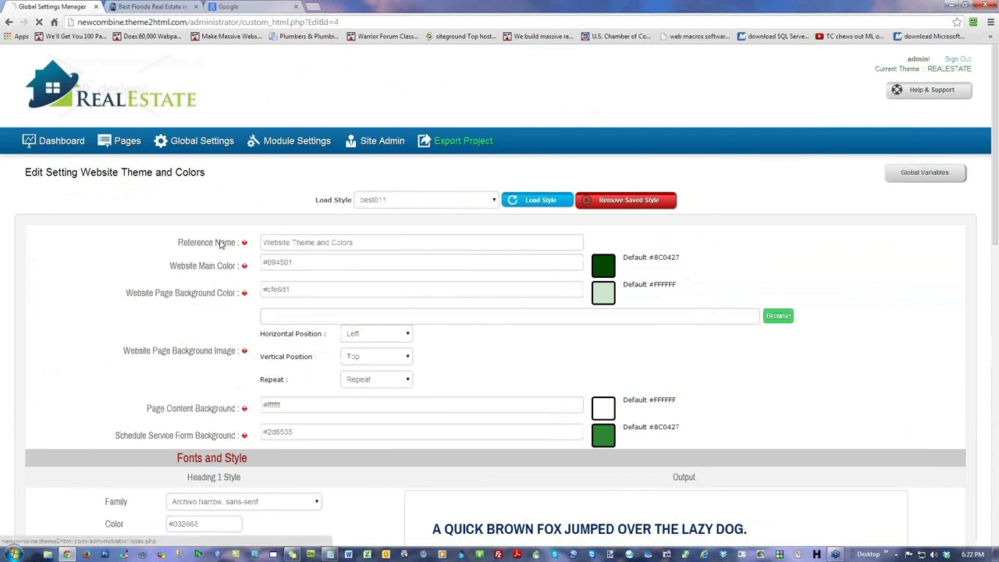
{"action": "mouse_move", "coordinate": [188, 193]}
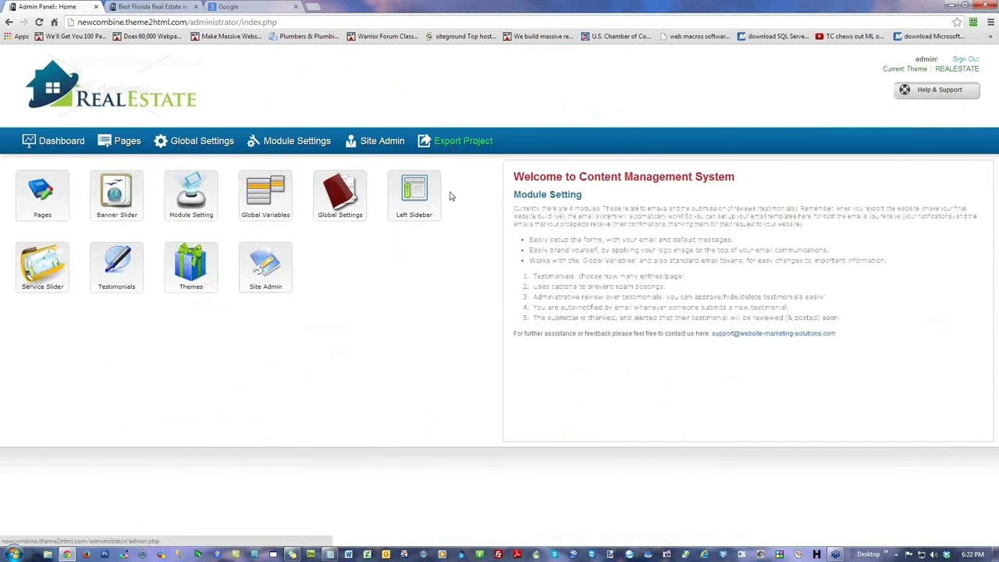
Step: Move the YouTube Video widget below Facebook Like Box in the Left Sidebar and save
{"action": "left_click", "coordinate": [419, 201]}
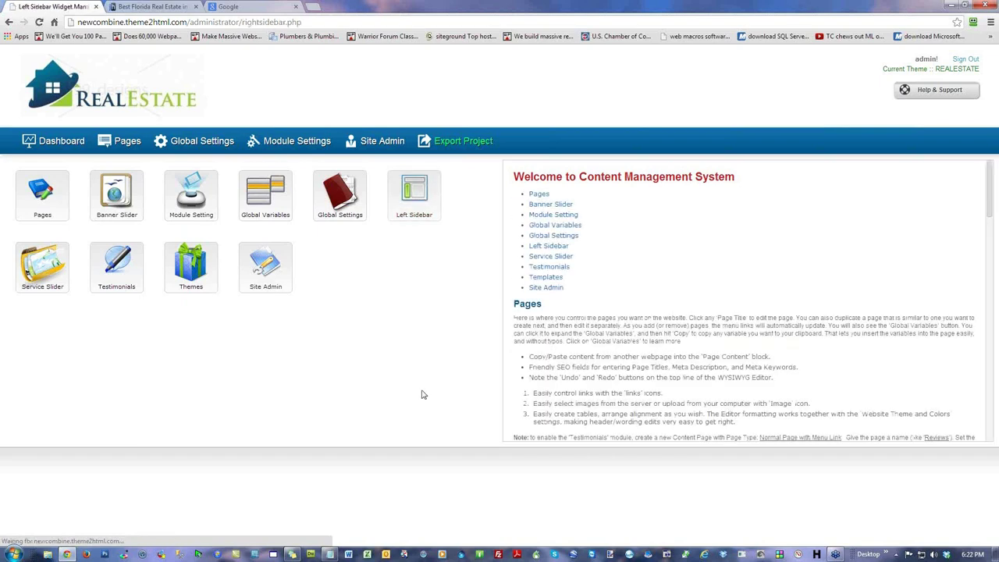
{"action": "left_click_drag", "start_coordinate": [236, 231], "coordinate": [234, 252]}
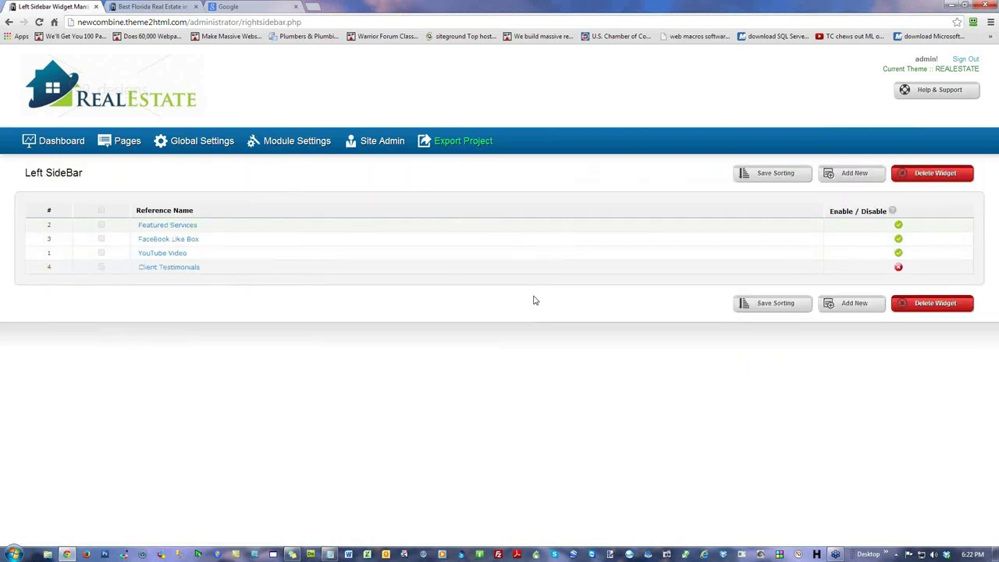
{"action": "left_click", "coordinate": [772, 173]}
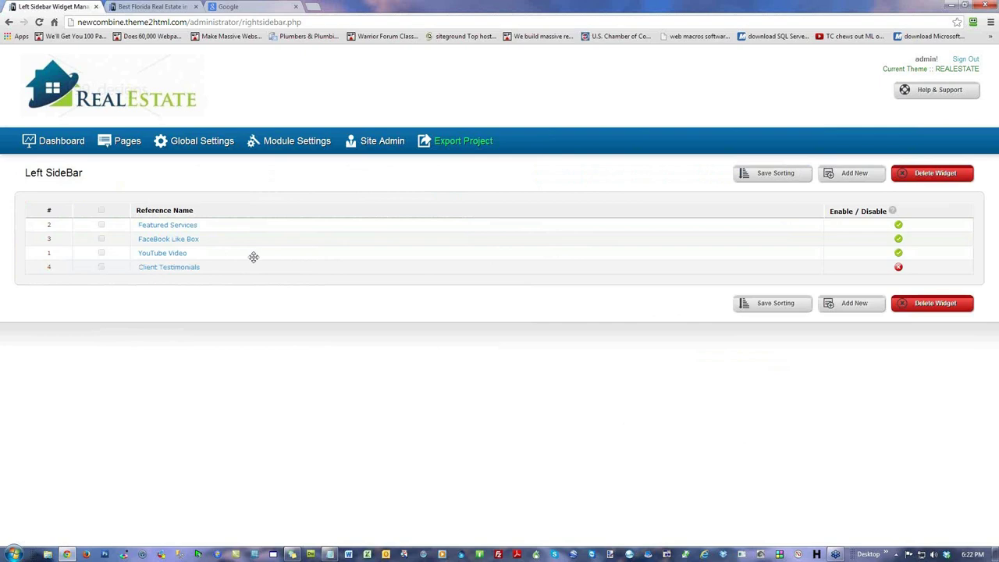
Step: View the Manage Slider Images list from the dashboard, then return to the dashboard
{"action": "left_click", "coordinate": [65, 155]}
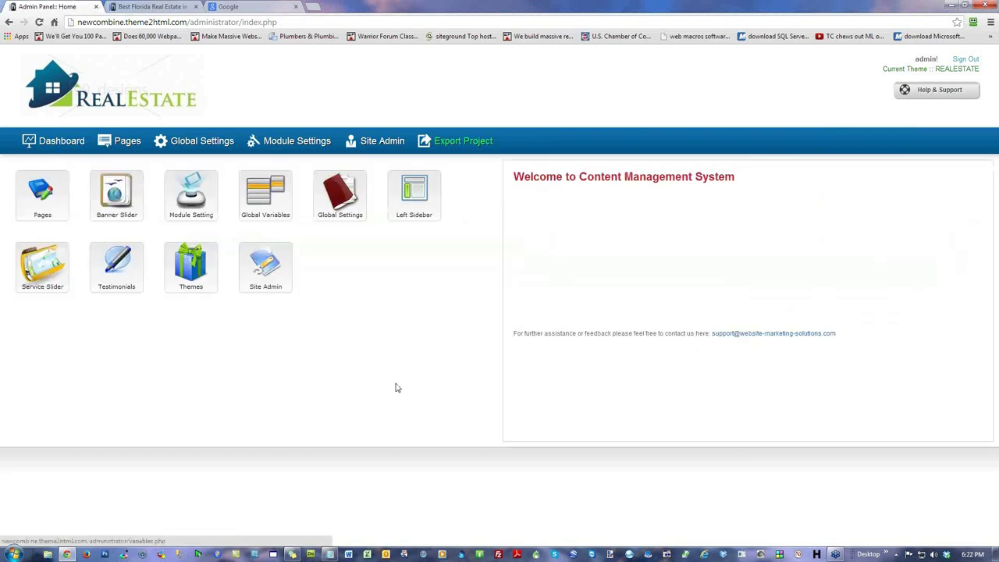
{"action": "left_click", "coordinate": [35, 263]}
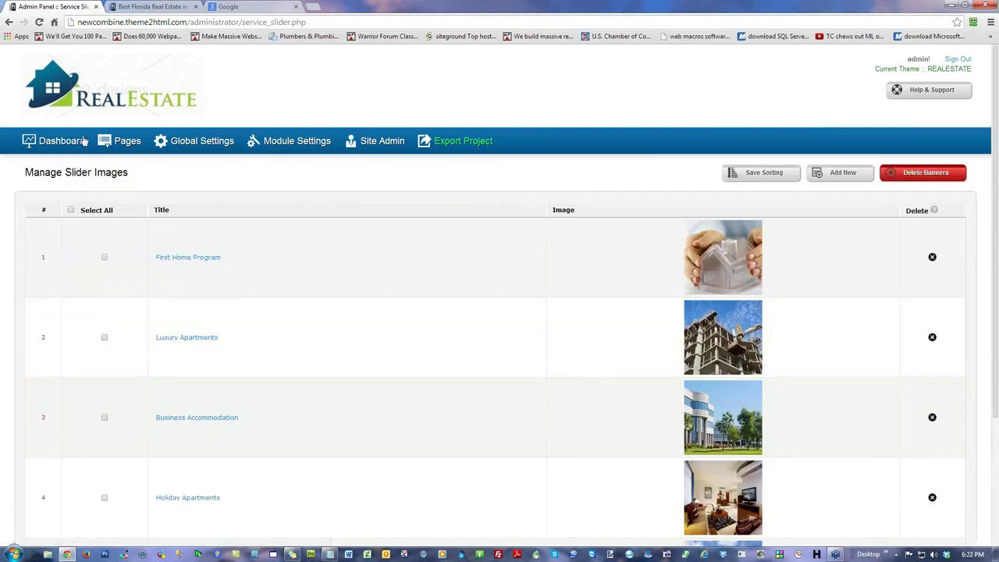
{"action": "left_click", "coordinate": [67, 143]}
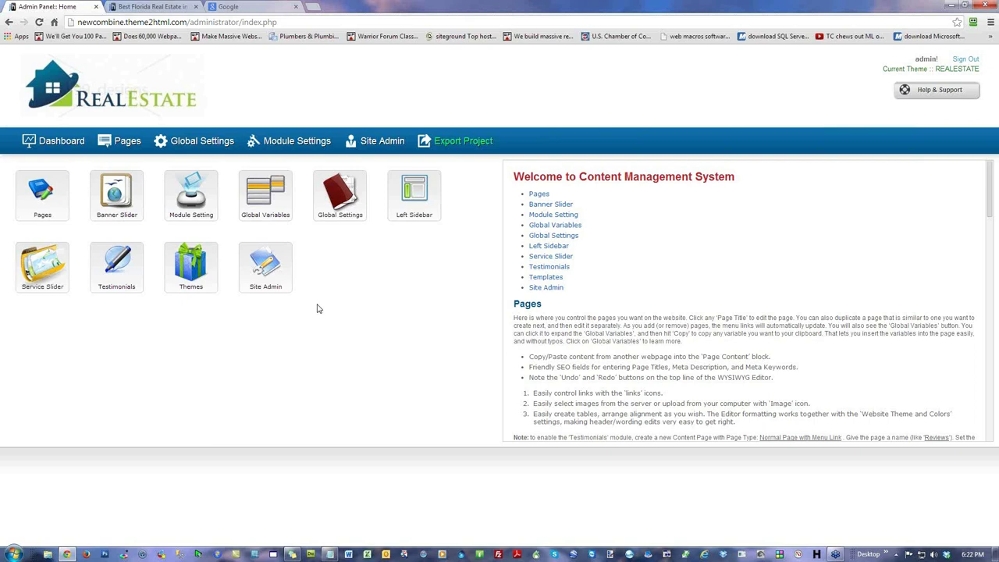
Step: Glance at Global Variables, then open Website Theme and Colors and its Load Style list
{"action": "left_click", "coordinate": [277, 189]}
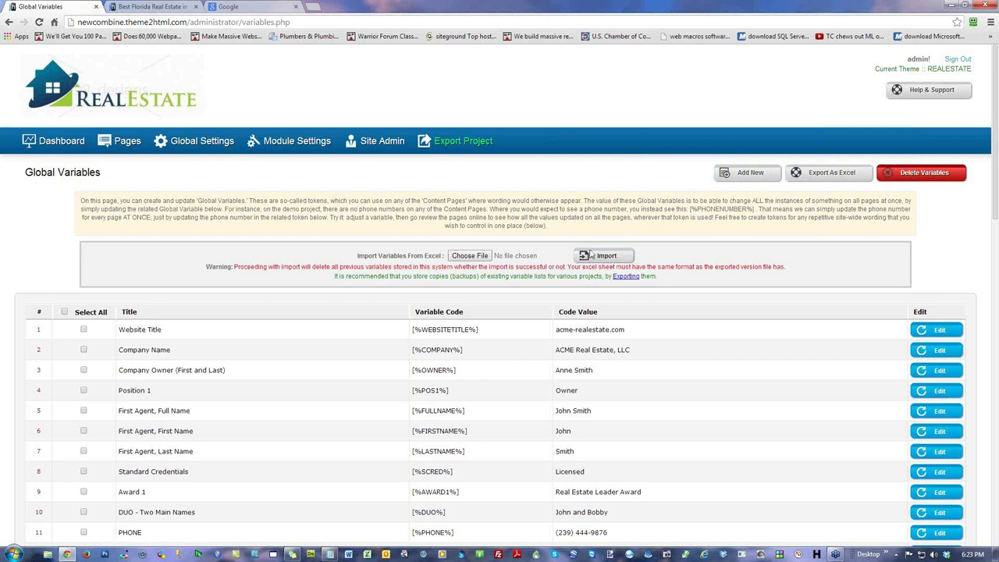
{"action": "left_click", "coordinate": [193, 147]}
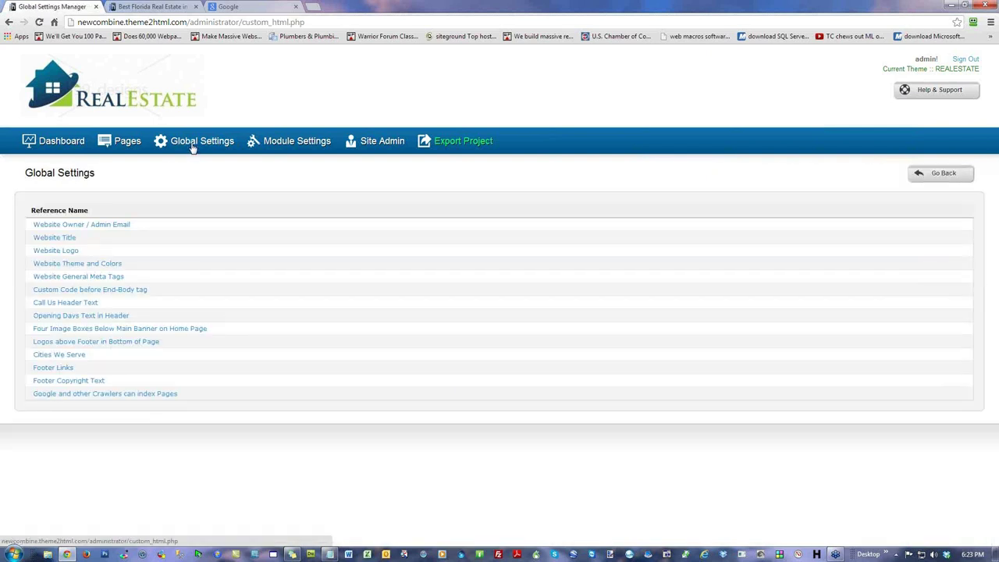
{"action": "left_click", "coordinate": [82, 266]}
{"action": "left_click", "coordinate": [494, 201]}
Step: Load the best011 style, apply it with Update & Reload, and refresh the live site
{"action": "left_click", "coordinate": [406, 223]}
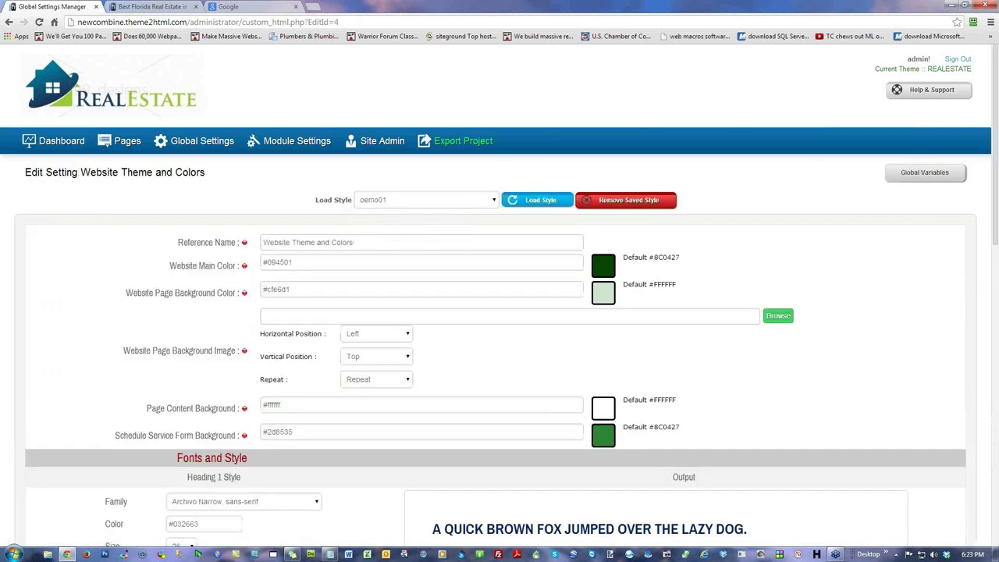
{"action": "left_click", "coordinate": [530, 201]}
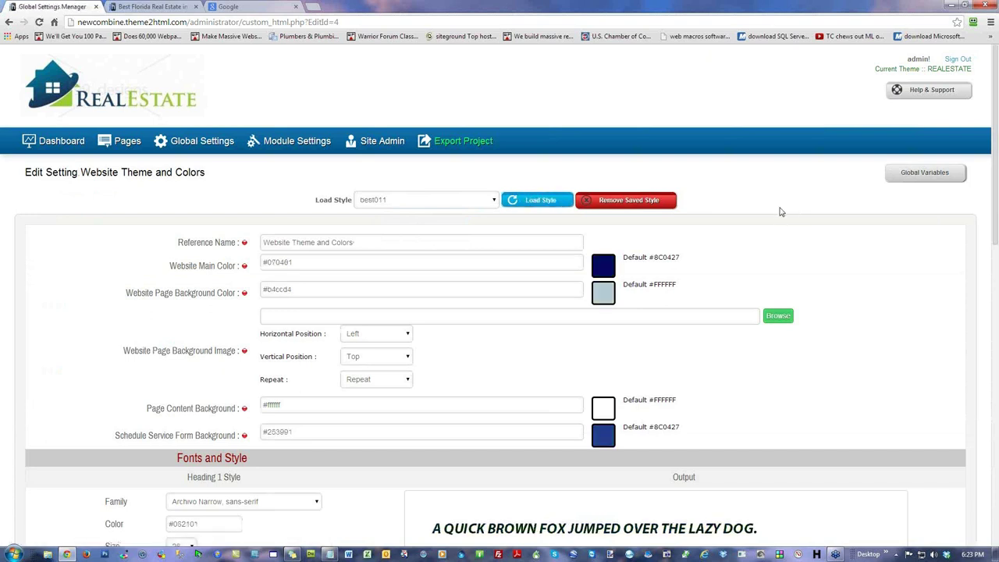
{"action": "scroll", "coordinate": [783, 235], "scroll_direction": "down", "scroll_amount": 10}
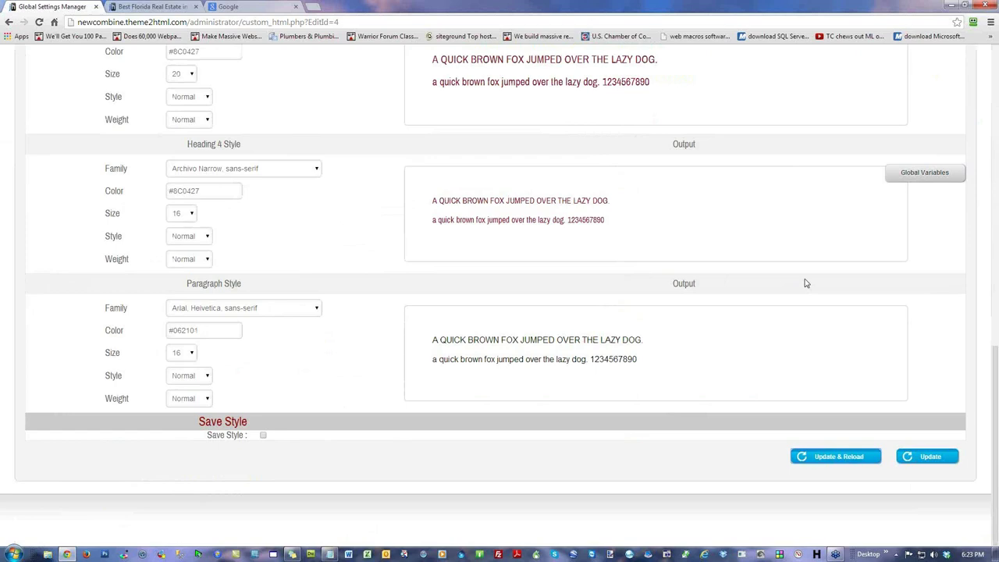
{"action": "left_click", "coordinate": [840, 460]}
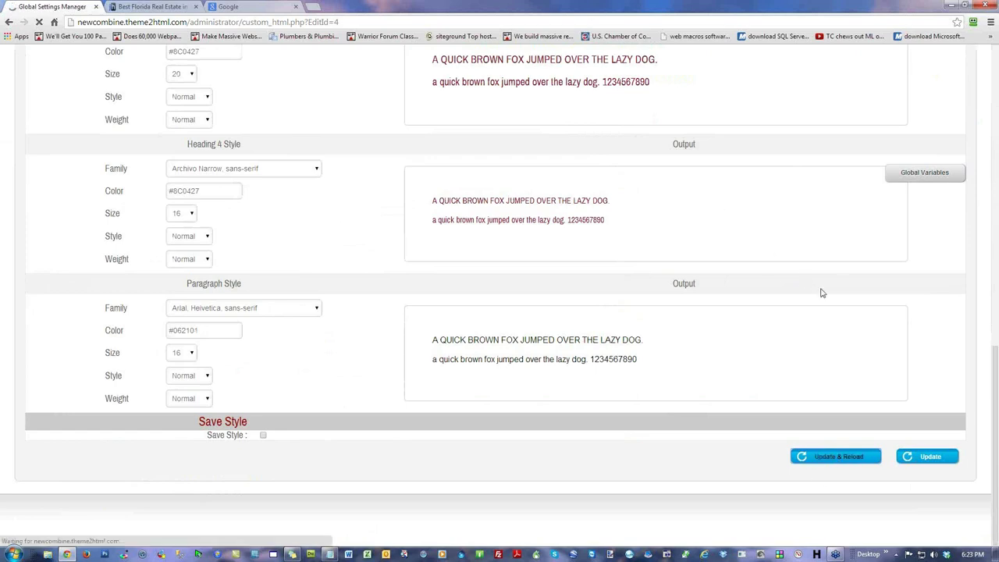
{"action": "left_click", "coordinate": [145, 9]}
{"action": "left_click", "coordinate": [39, 23]}
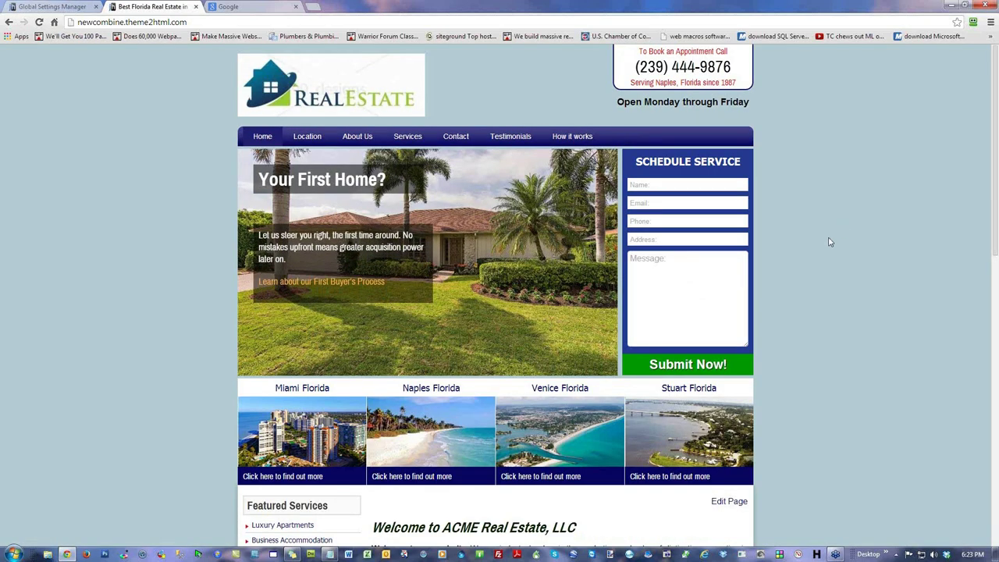
Step: Preview the best022 and demo01 styles in the form, then return to the dashboard
{"action": "left_click", "coordinate": [54, 9]}
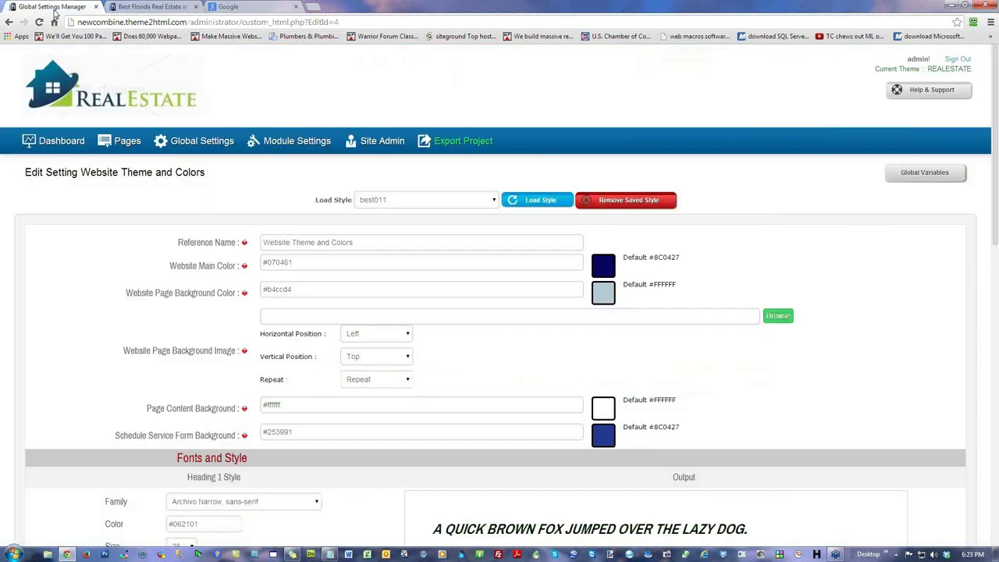
{"action": "left_click", "coordinate": [494, 200]}
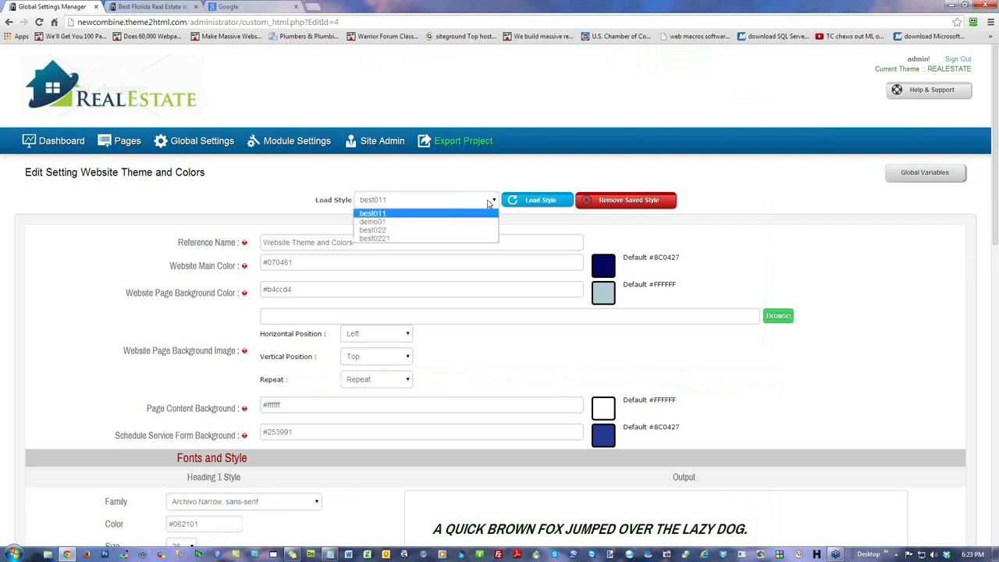
{"action": "left_click", "coordinate": [383, 230]}
{"action": "left_click", "coordinate": [533, 201]}
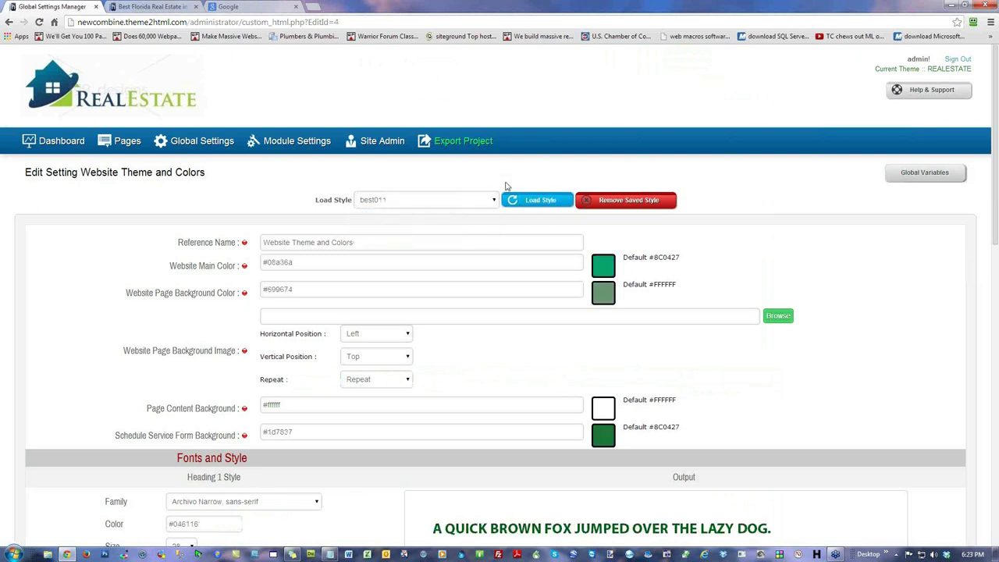
{"action": "left_click", "coordinate": [398, 223]}
{"action": "left_click", "coordinate": [538, 200]}
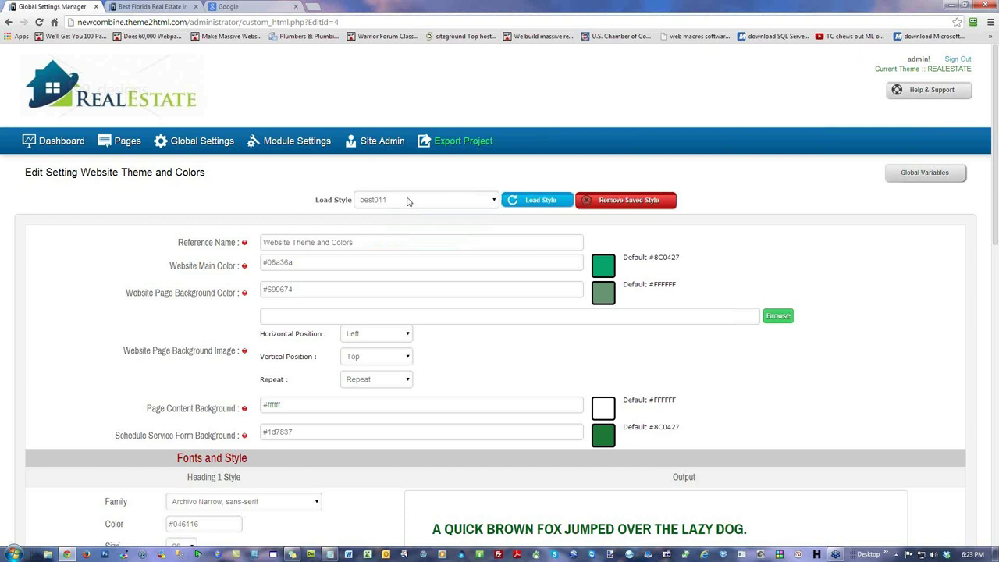
{"action": "left_click", "coordinate": [48, 141]}
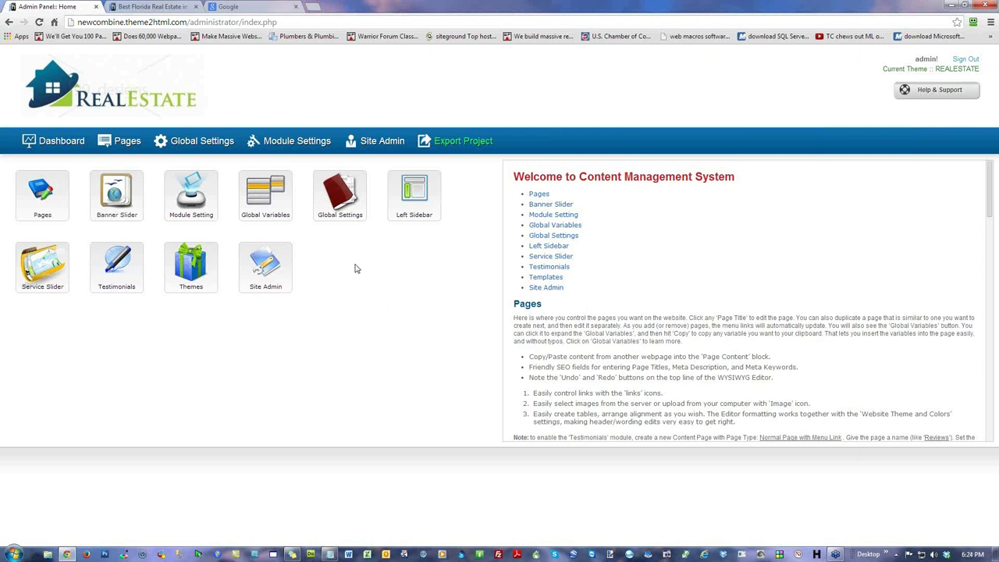
Step: Enable LANDSCAPE in the Theme Template Manager in place of REALESTATE
{"action": "left_click", "coordinate": [190, 270]}
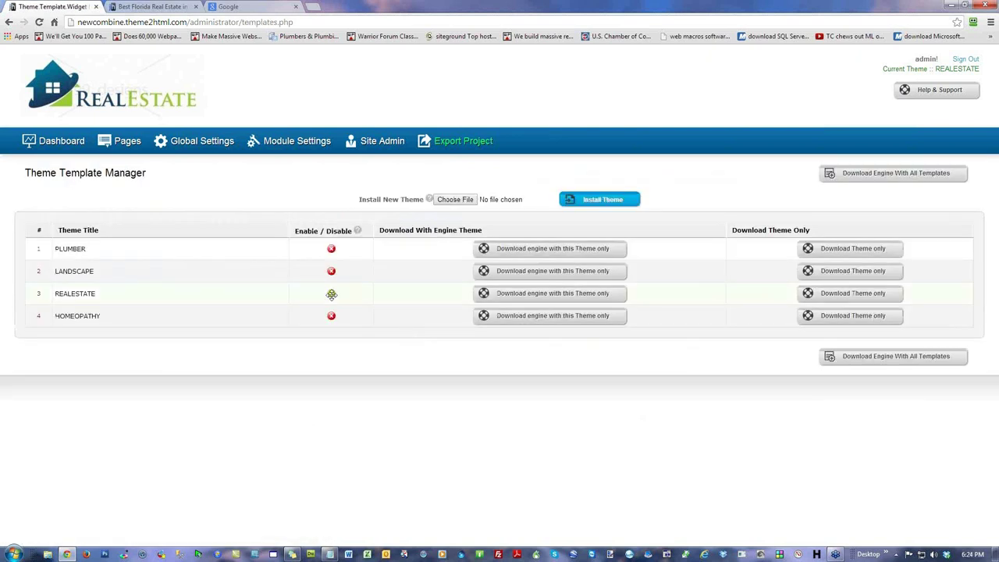
{"action": "left_click", "coordinate": [54, 140]}
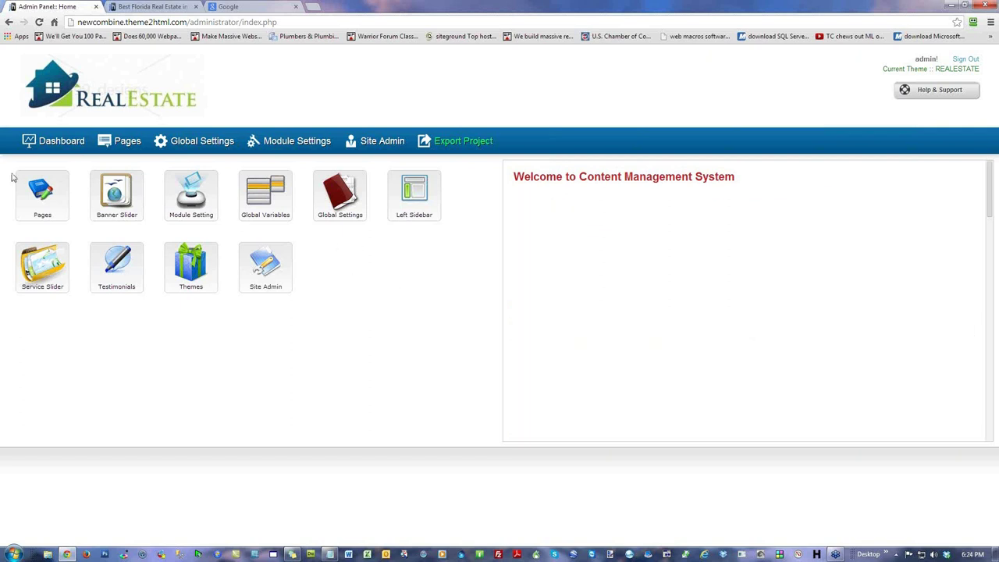
{"action": "left_click", "coordinate": [179, 262]}
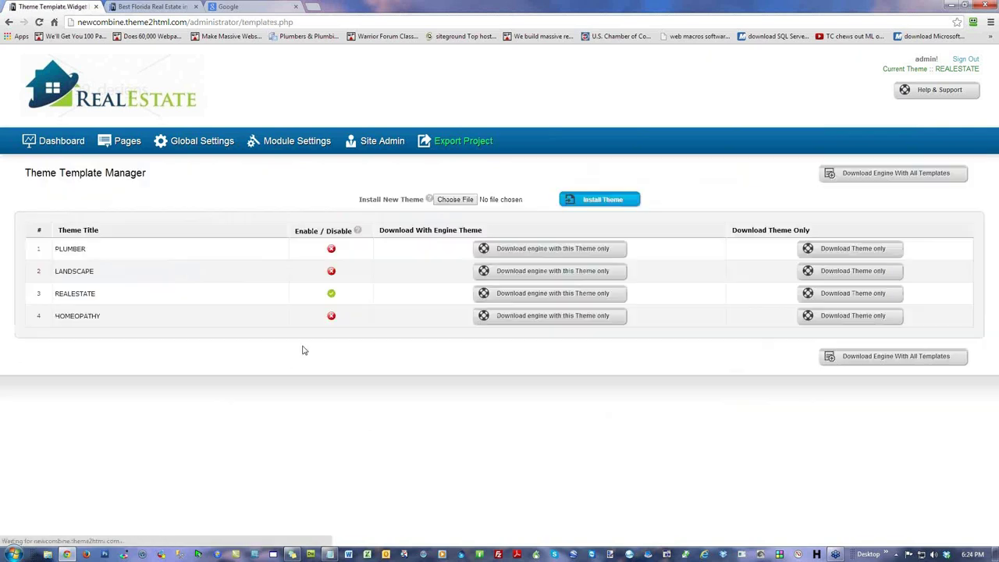
{"action": "left_click", "coordinate": [331, 270]}
{"action": "left_click", "coordinate": [43, 130]}
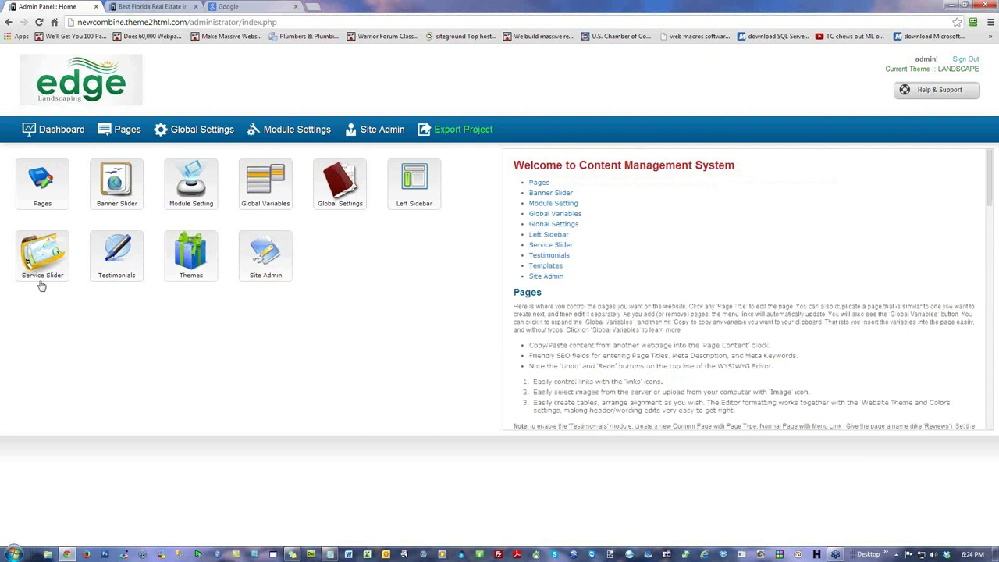
Step: Download only the HOMEOPATHY theme from the Theme Template Manager as homeopathy-theme.zip
{"action": "left_click", "coordinate": [215, 252]}
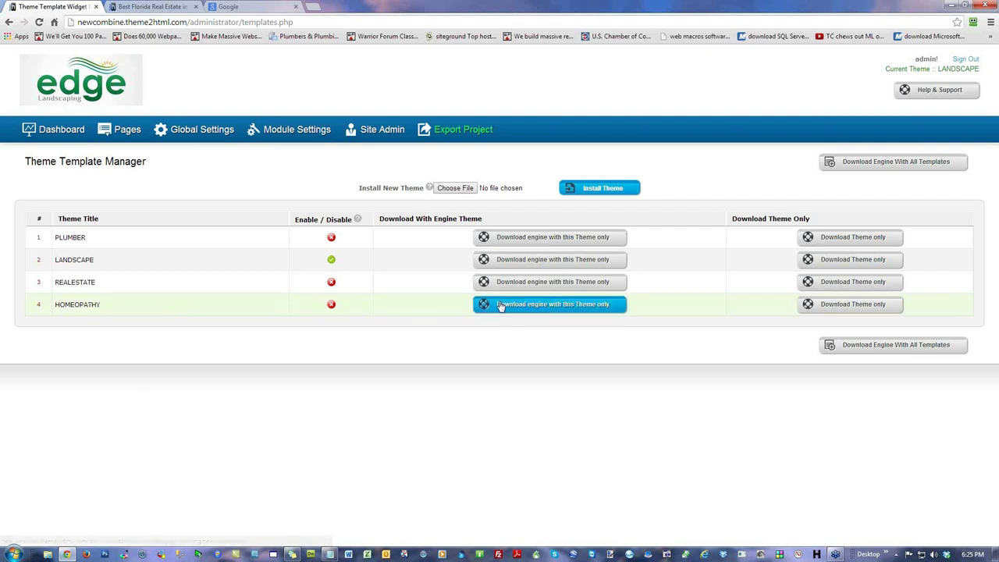
{"action": "left_click", "coordinate": [861, 309]}
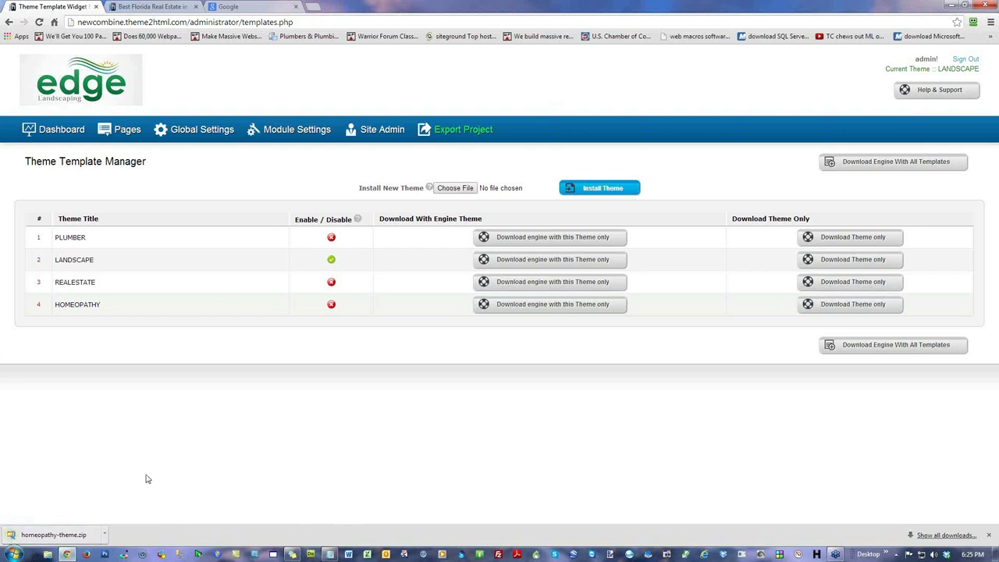
Step: Move homeopathy-theme.zip to mid-desktop, unblock it in its Properties, and bring Chrome back
{"action": "left_click", "coordinate": [951, 6]}
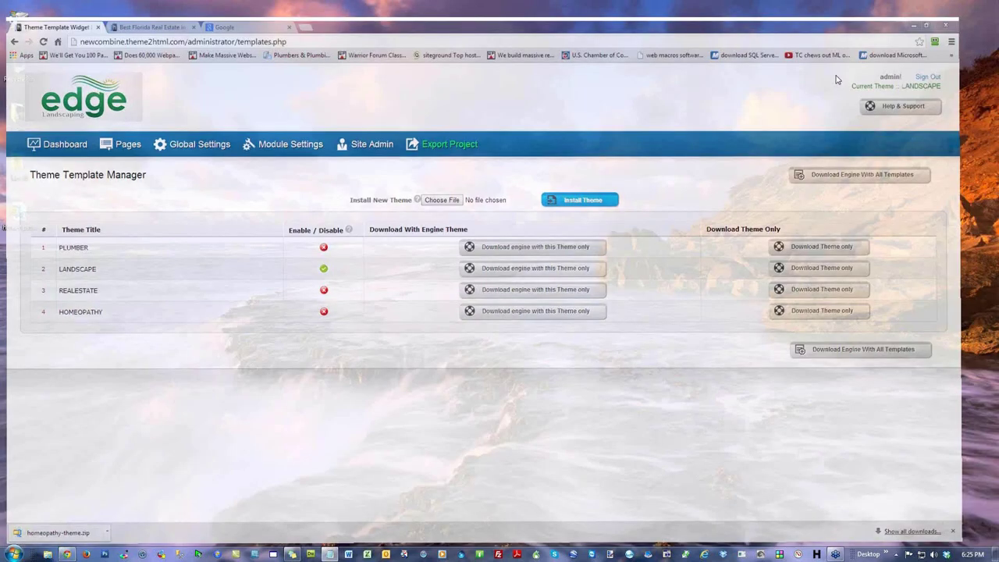
{"action": "left_click_drag", "start_coordinate": [18, 214], "coordinate": [451, 165]}
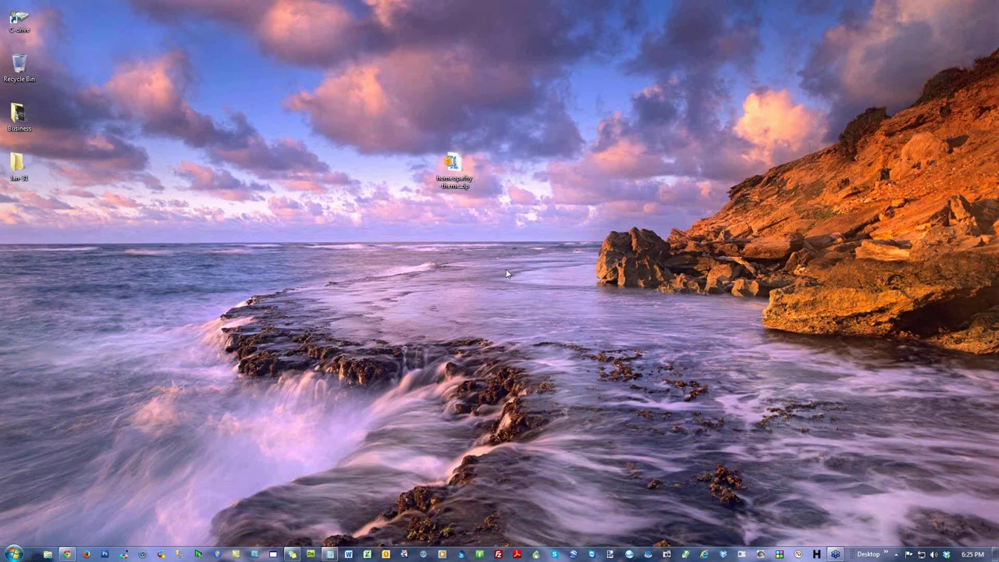
{"action": "right_click", "coordinate": [454, 166]}
{"action": "left_click", "coordinate": [503, 409]}
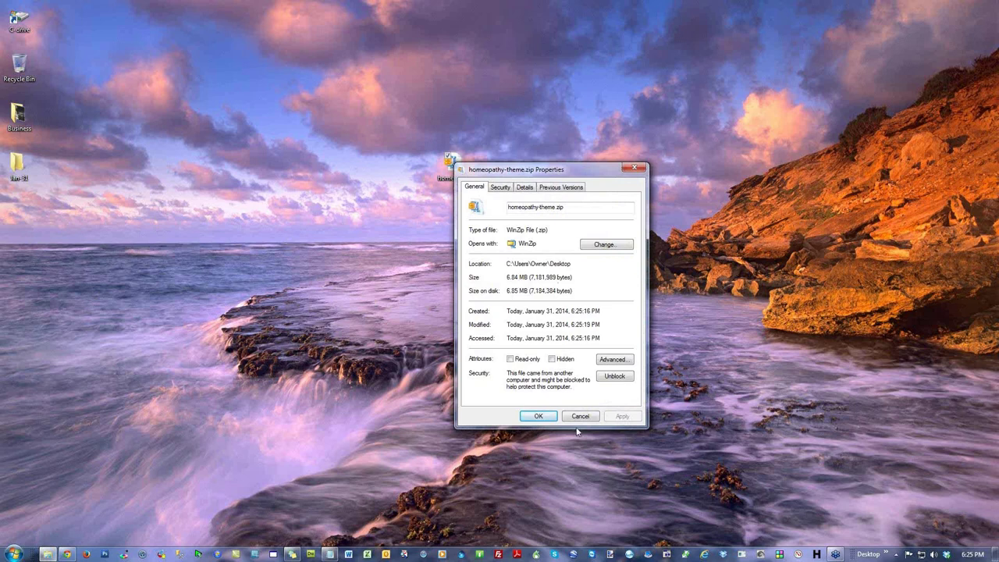
{"action": "left_click", "coordinate": [623, 377]}
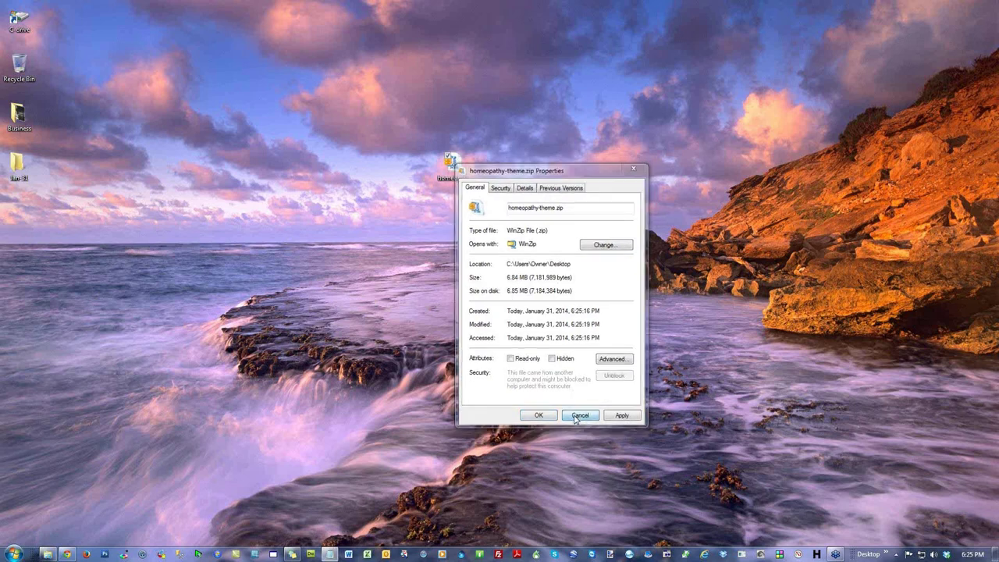
{"action": "left_click", "coordinate": [580, 416]}
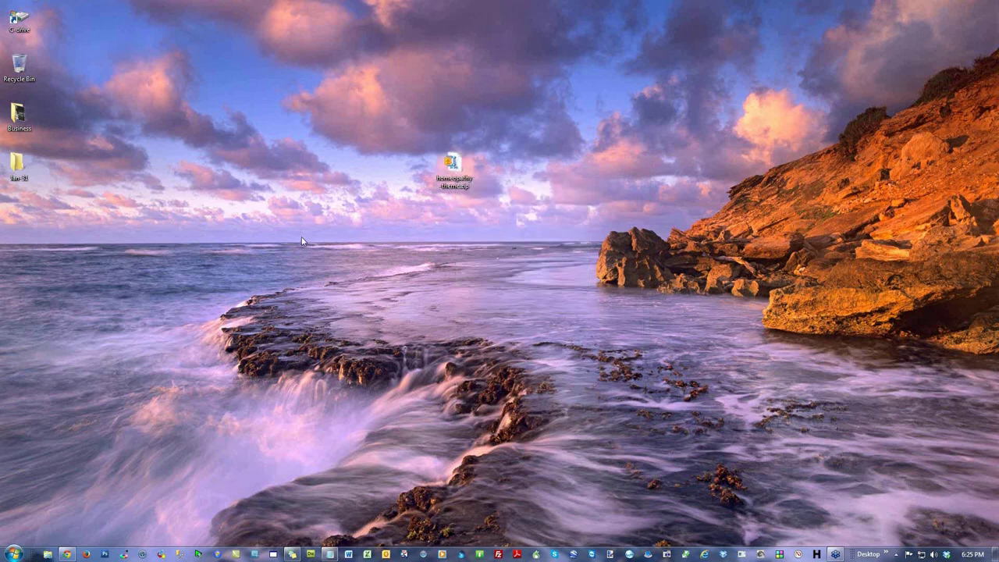
{"action": "left_click", "coordinate": [67, 553]}
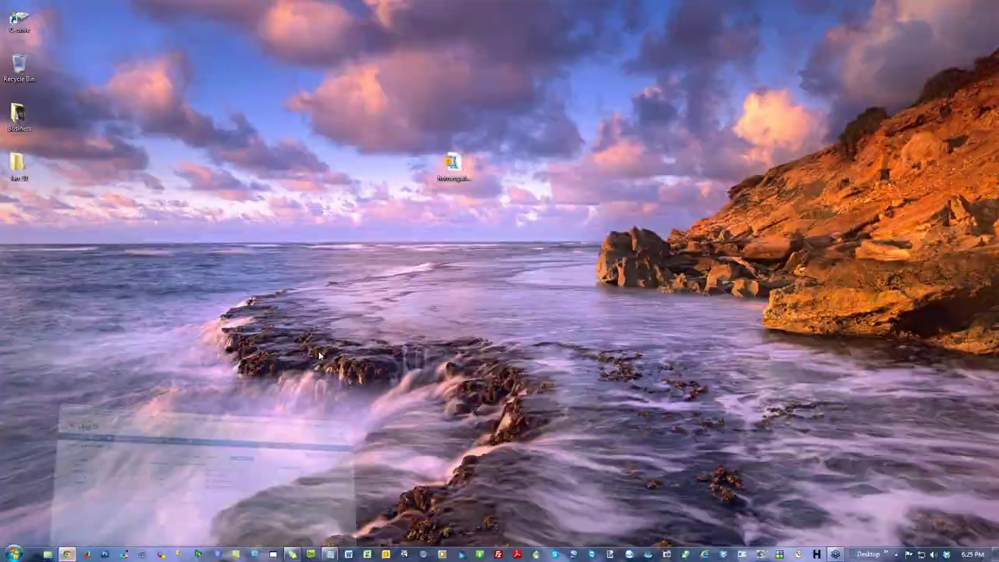
Step: Upload homeopathy-theme.zip as a new theme and highlight the 'Theme homeopathy is already installed!' message
{"action": "left_click", "coordinate": [454, 189]}
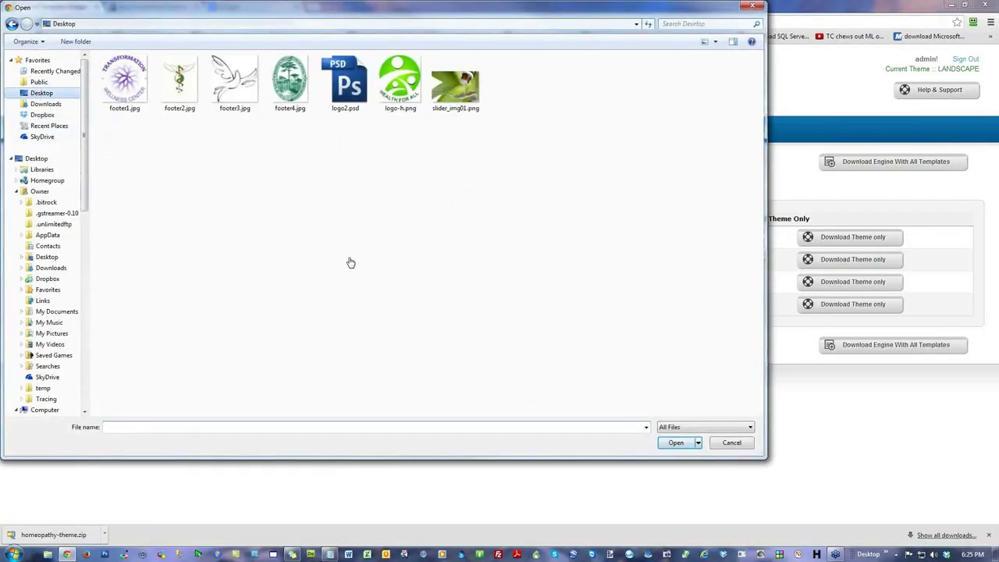
{"action": "scroll", "coordinate": [385, 298], "scroll_direction": "down", "scroll_amount": 5}
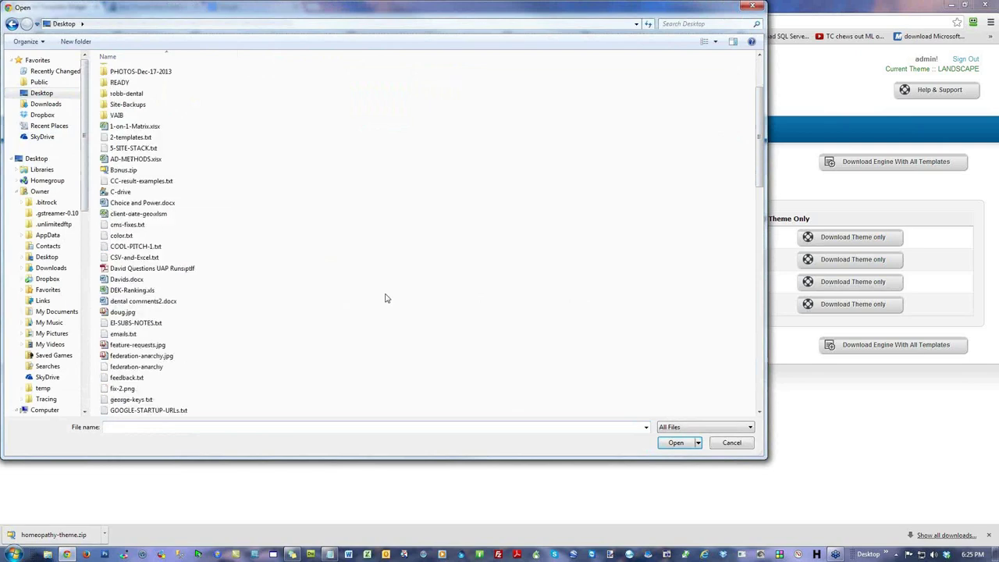
{"action": "scroll", "coordinate": [375, 308], "scroll_direction": "down", "scroll_amount": 3}
{"action": "double_click", "coordinate": [148, 390]}
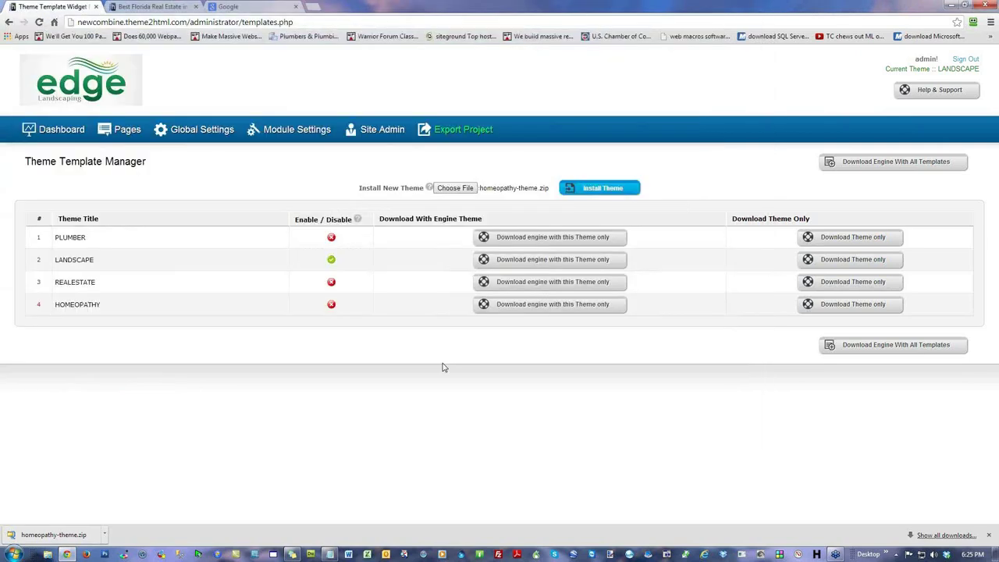
{"action": "left_click", "coordinate": [599, 188]}
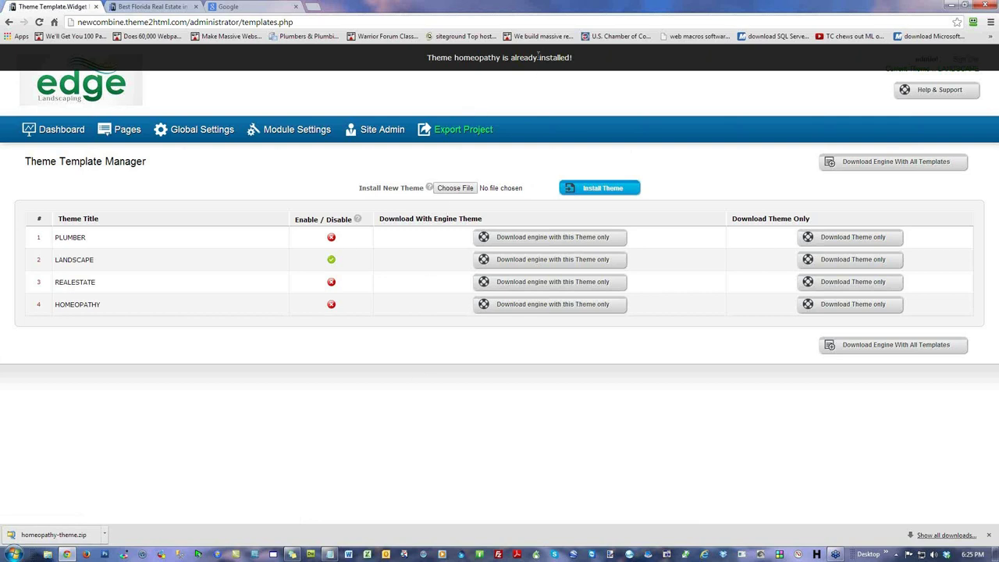
{"action": "left_click_drag", "start_coordinate": [430, 58], "coordinate": [575, 57]}
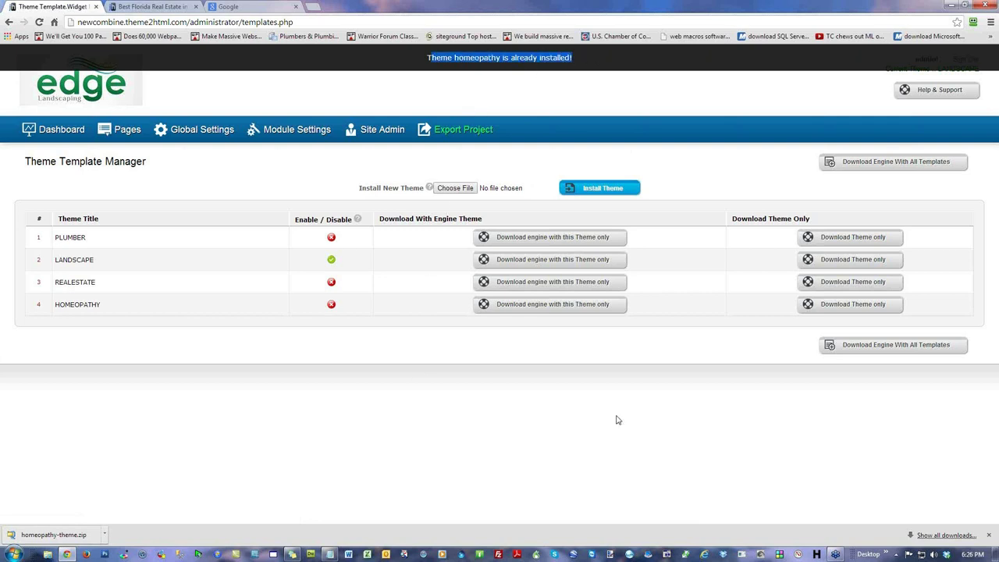
{"action": "left_click", "coordinate": [600, 428]}
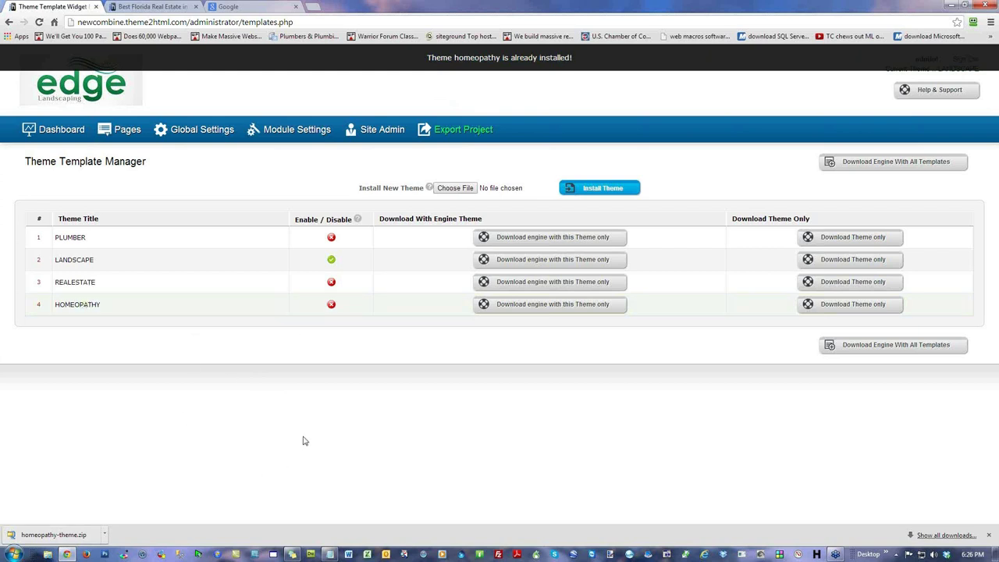
Step: Return to the admin Dashboard from the top navigation bar
{"action": "left_click", "coordinate": [44, 133]}
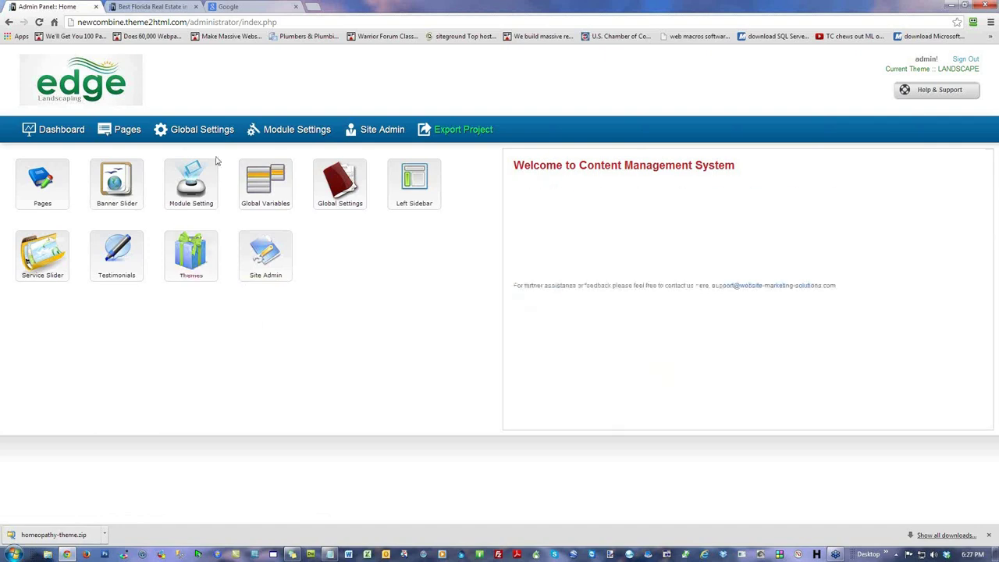
Step: Highlight and select the admin email subject in the Header Schedule Form settings
{"action": "mouse_move", "coordinate": [283, 130]}
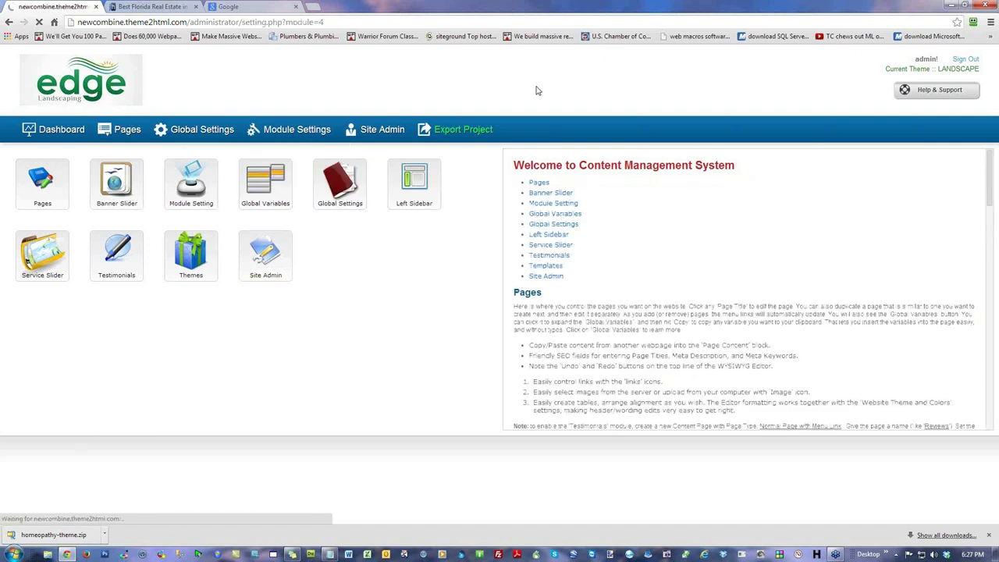
{"action": "scroll", "coordinate": [734, 343], "scroll_direction": "down", "scroll_amount": 2}
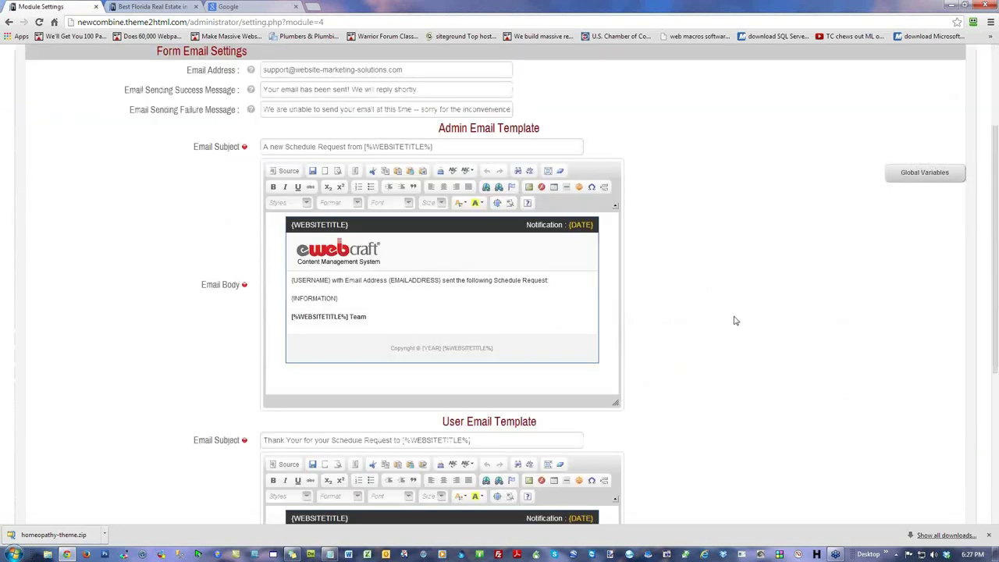
{"action": "left_click_drag", "start_coordinate": [458, 149], "coordinate": [261, 145]}
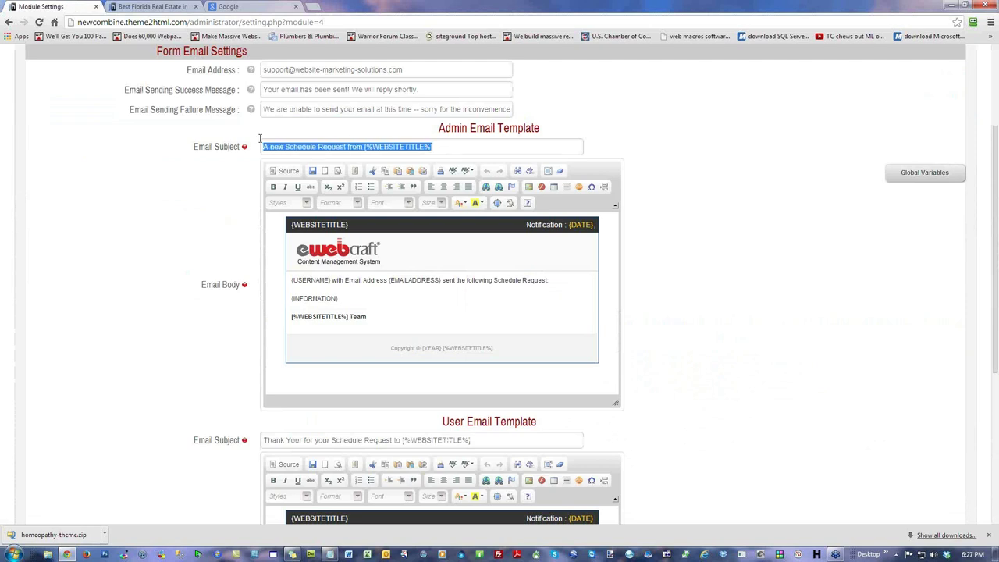
{"action": "left_click", "coordinate": [686, 252]}
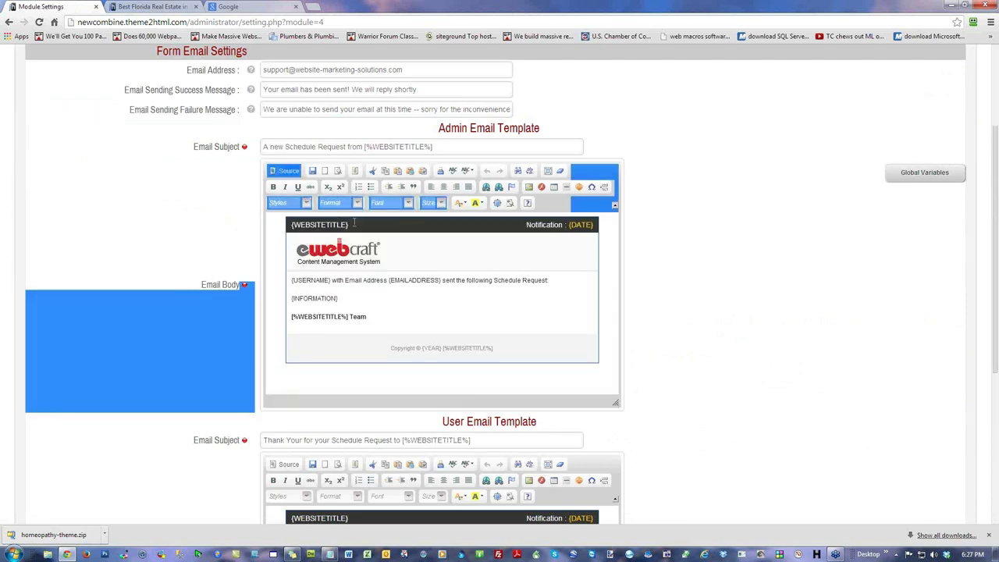
{"action": "triple_click", "coordinate": [371, 141]}
{"action": "left_click", "coordinate": [754, 307]}
Step: Highlight the user email subject, then return to the Dashboard
{"action": "scroll", "coordinate": [754, 309], "scroll_direction": "down", "scroll_amount": 2}
{"action": "left_click_drag", "start_coordinate": [508, 284], "coordinate": [249, 272]}
{"action": "left_click", "coordinate": [744, 231]}
{"action": "scroll", "coordinate": [745, 234], "scroll_direction": "up", "scroll_amount": 2}
{"action": "scroll", "coordinate": [762, 242], "scroll_direction": "up", "scroll_amount": 2}
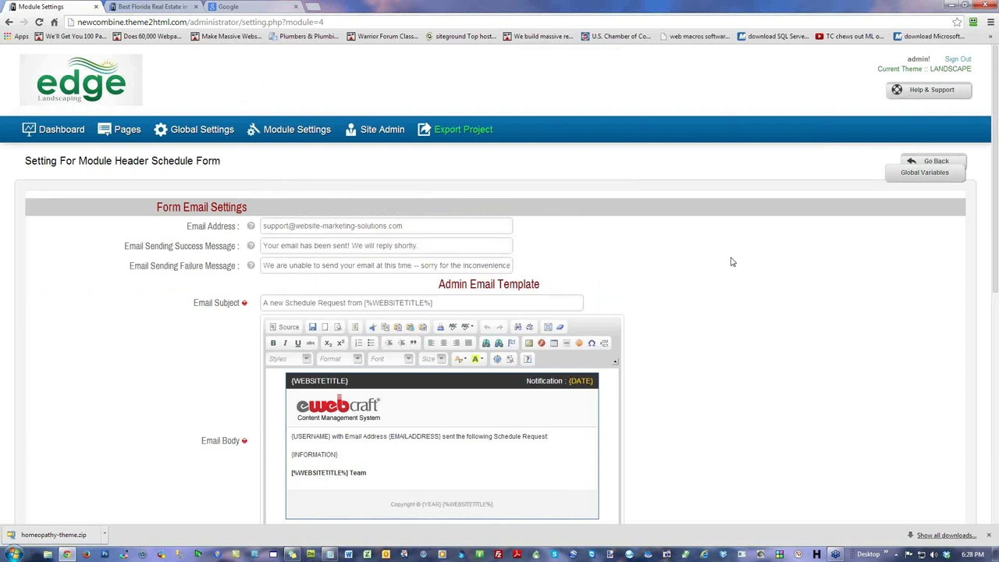
{"action": "left_click", "coordinate": [57, 133]}
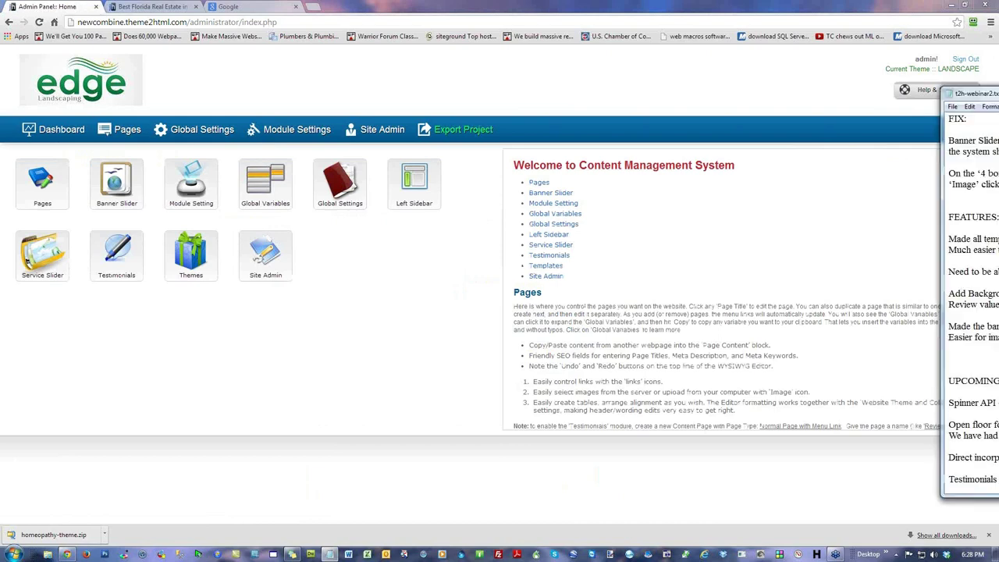
Step: Bring the t2h-webinar2 notes onscreen and highlight the banner slider image size and four-boxes fixes
{"action": "left_click_drag", "start_coordinate": [998, 86], "coordinate": [558, 86]}
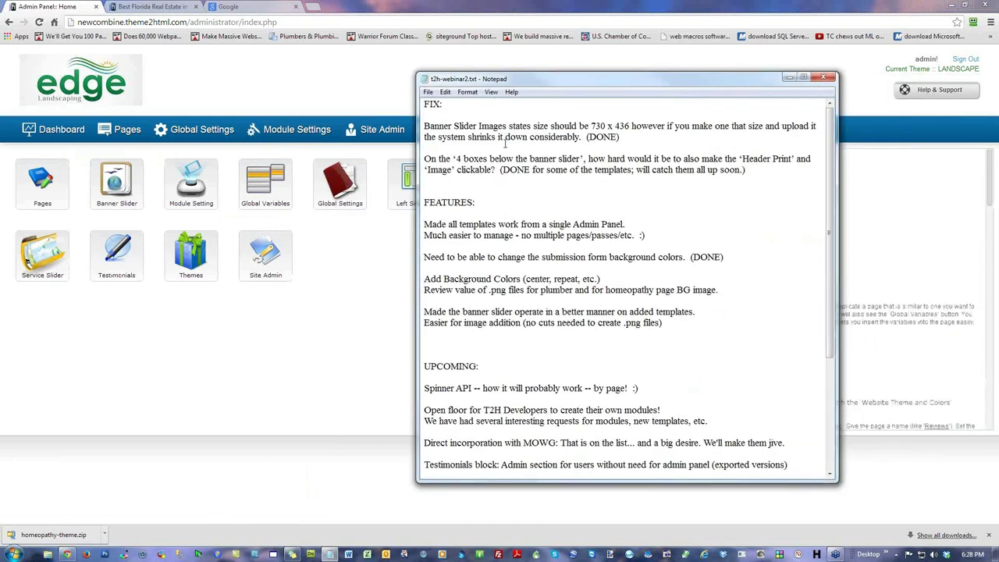
{"action": "left_click_drag", "start_coordinate": [607, 138], "coordinate": [473, 113]}
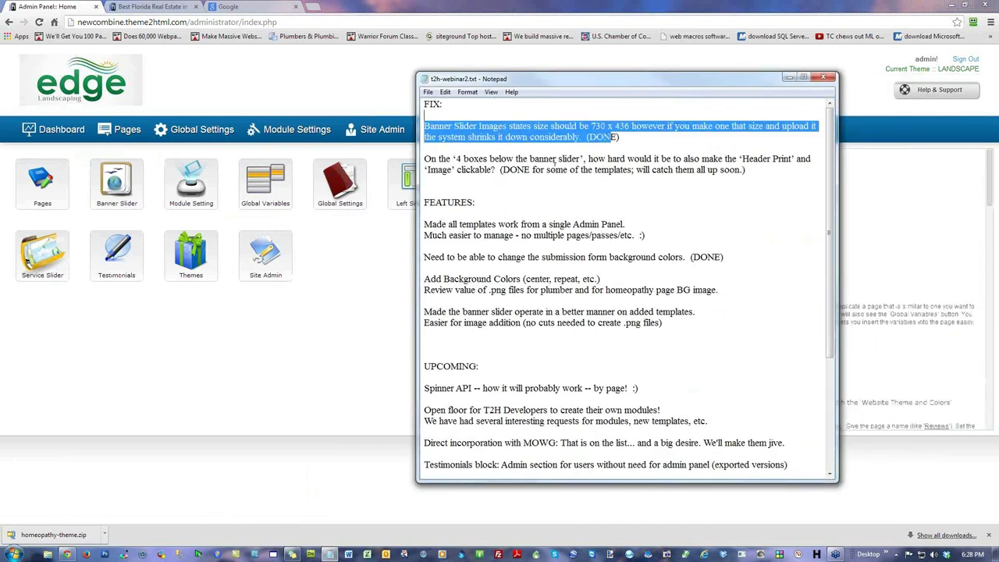
{"action": "left_click_drag", "start_coordinate": [484, 158], "coordinate": [556, 170]}
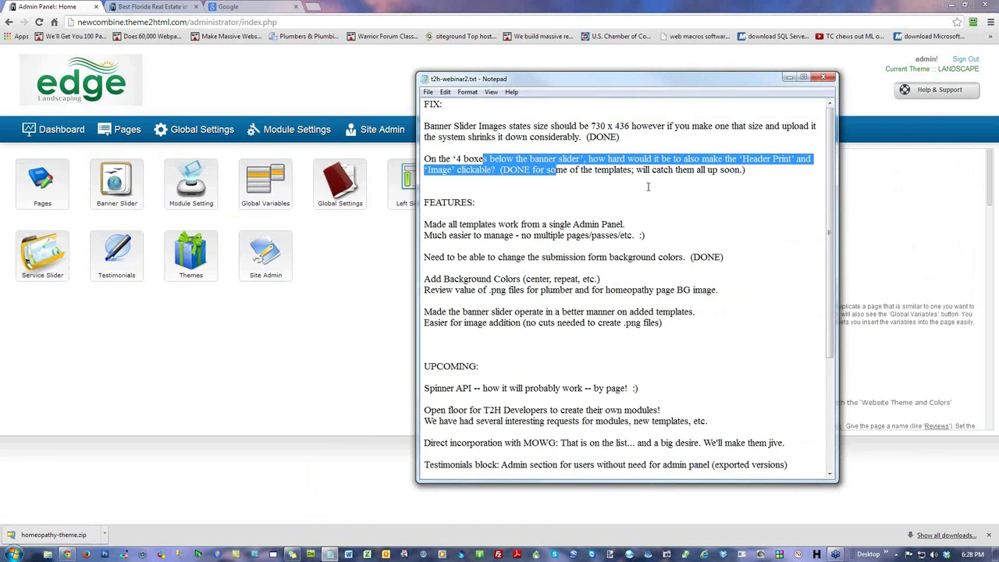
{"action": "left_click", "coordinate": [669, 199]}
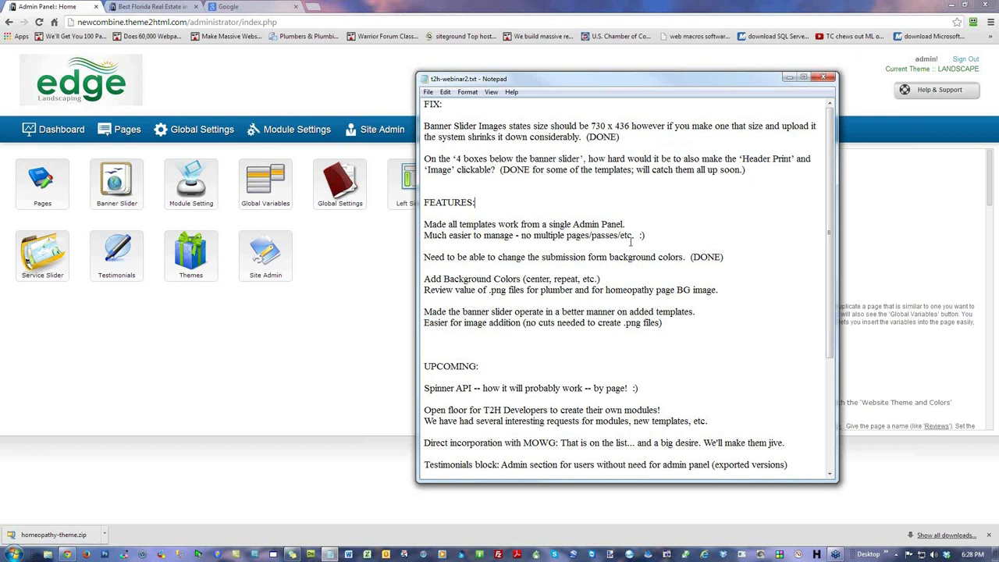
Step: Highlight the single admin panel, easier-to-manage and change submission form features, then minimize the notes
{"action": "left_click_drag", "start_coordinate": [629, 224], "coordinate": [416, 227]}
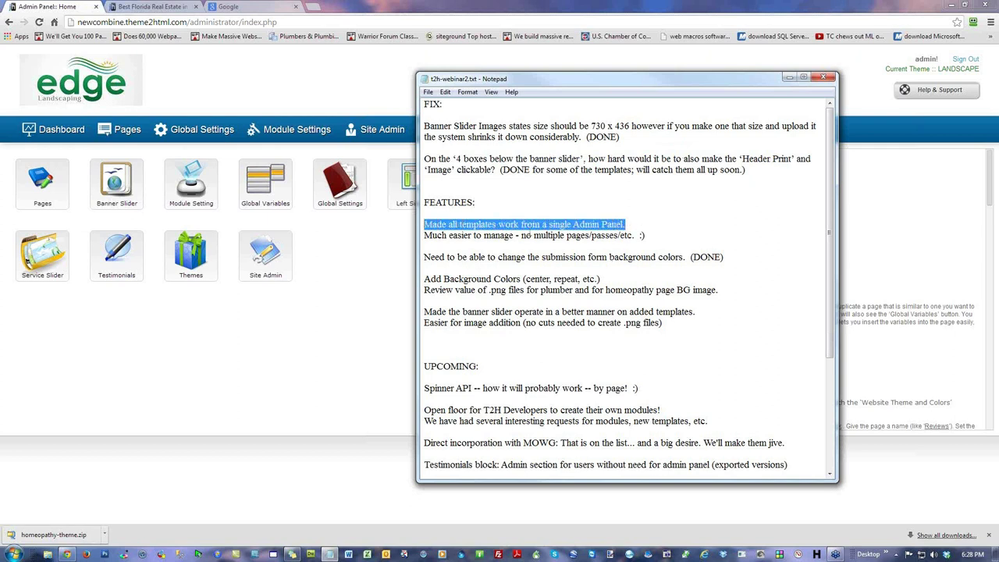
{"action": "left_click_drag", "start_coordinate": [647, 236], "coordinate": [423, 235]}
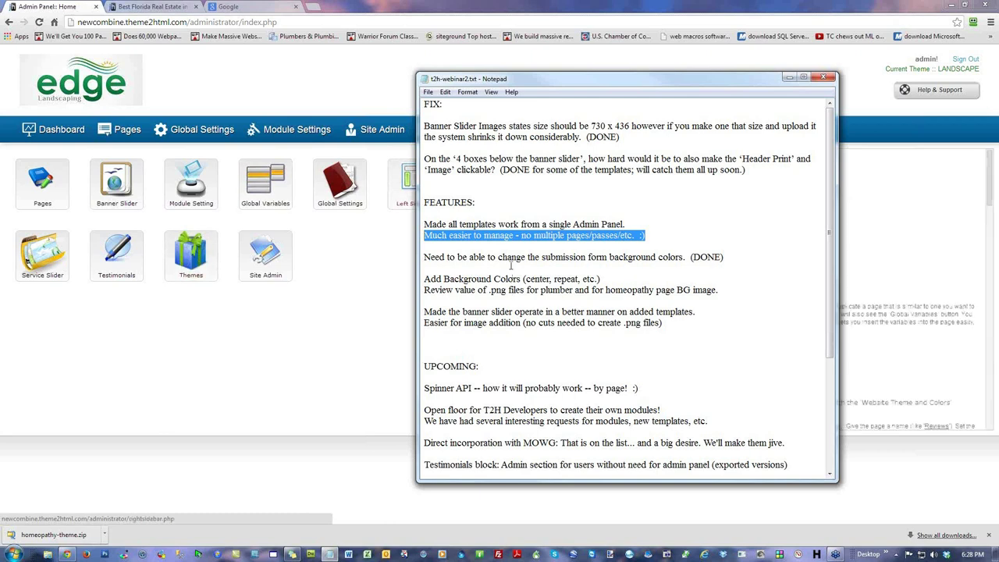
{"action": "left_click_drag", "start_coordinate": [607, 257], "coordinate": [504, 256]}
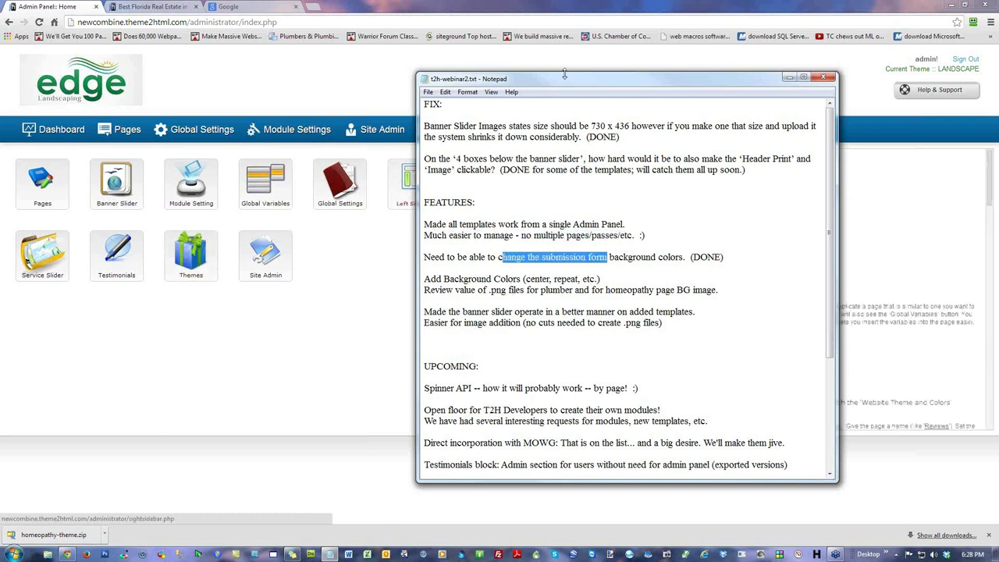
{"action": "left_click", "coordinate": [789, 76]}
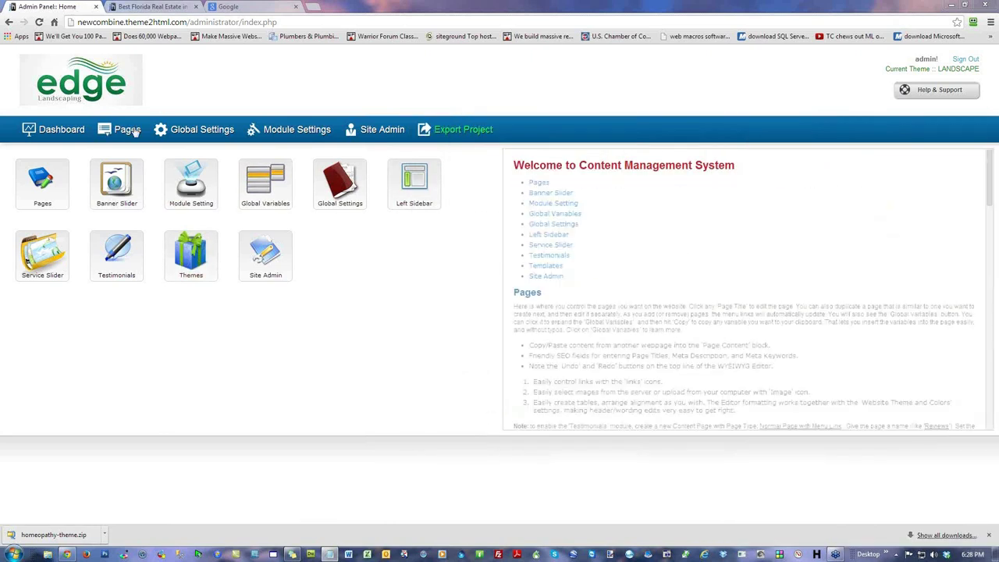
Step: Open Website Theme and Colors under Global Settings and highlight the Schedule Service Form Background label
{"action": "left_click", "coordinate": [188, 133]}
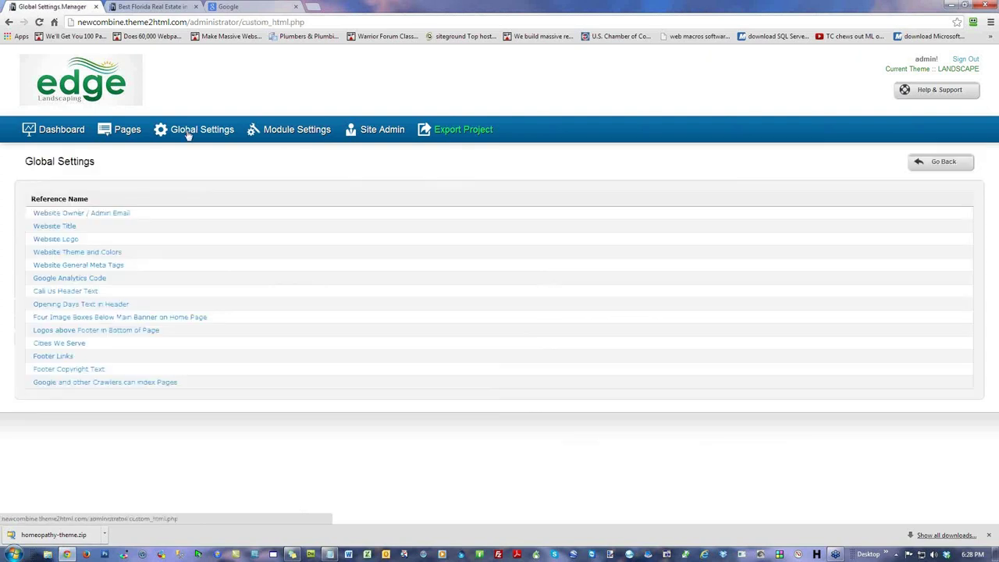
{"action": "left_click", "coordinate": [107, 253]}
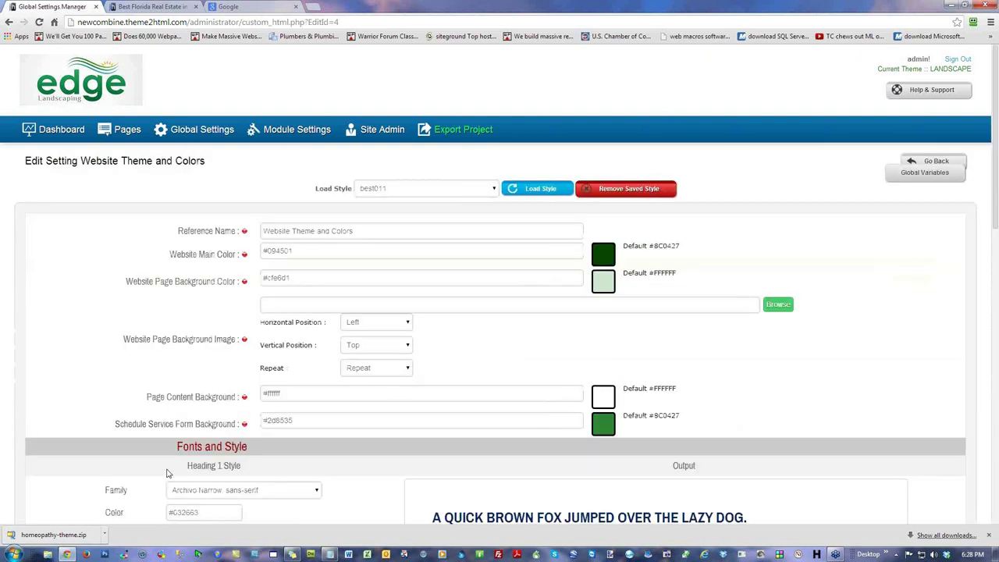
{"action": "left_click_drag", "start_coordinate": [115, 426], "coordinate": [232, 422]}
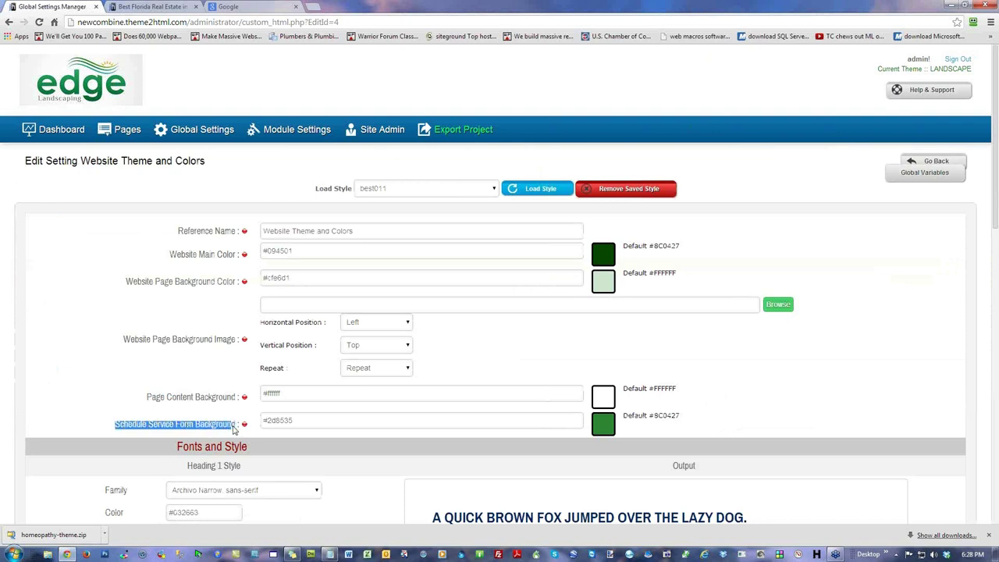
Step: Change the Schedule Service Form Background from #2d8535 to dark red #400b09
{"action": "left_click", "coordinate": [336, 420]}
{"action": "left_click_drag", "start_coordinate": [350, 488], "coordinate": [350, 511]}
{"action": "left_click_drag", "start_coordinate": [320, 473], "coordinate": [334, 494]}
{"action": "left_click", "coordinate": [775, 365]}
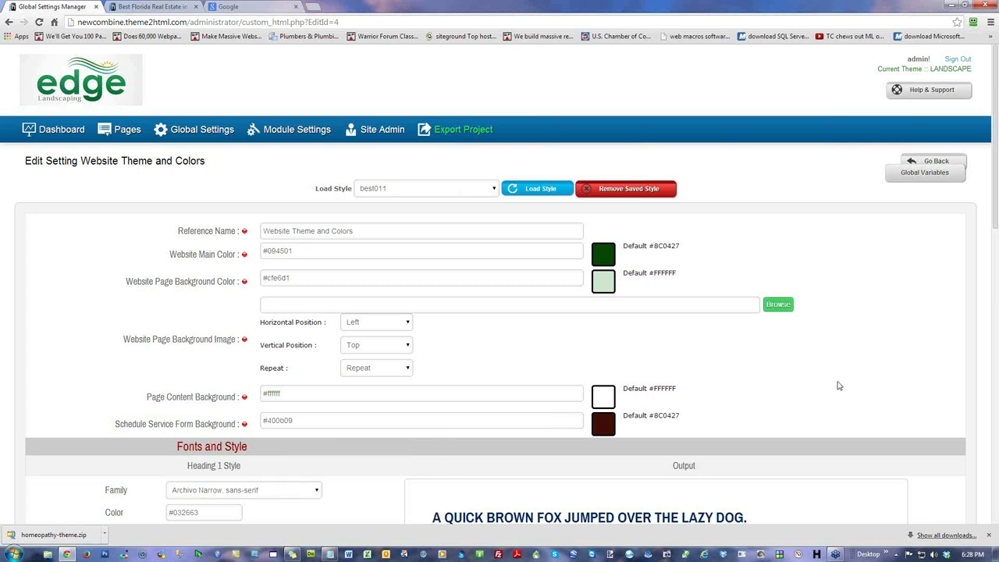
{"action": "scroll", "coordinate": [839, 386], "scroll_direction": "down", "scroll_amount": 20}
Step: Save the #400b09 colour with Update & Reload, check the live Schedule Service form, and return to the Dashboard
{"action": "left_click", "coordinate": [839, 434]}
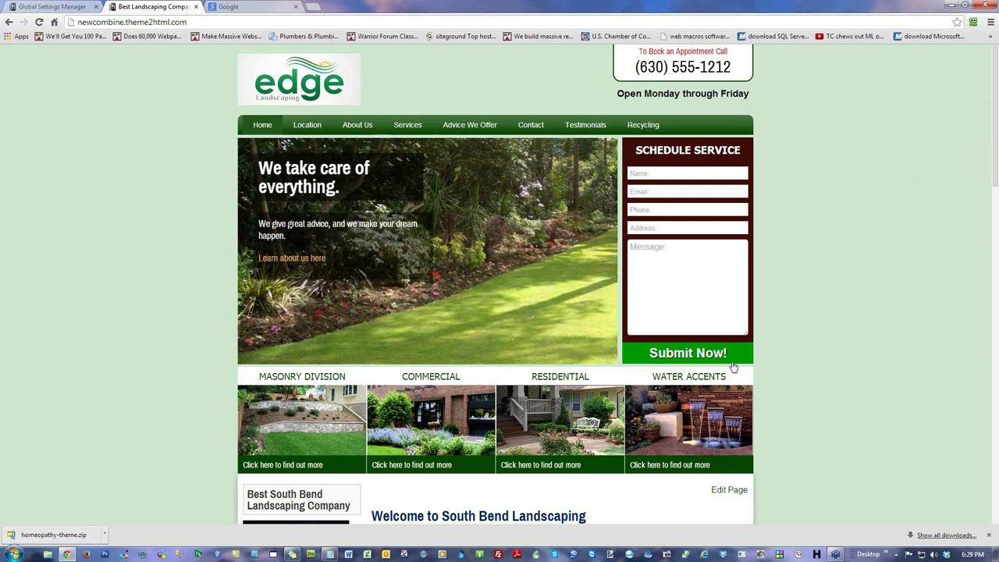
{"action": "left_click", "coordinate": [671, 274]}
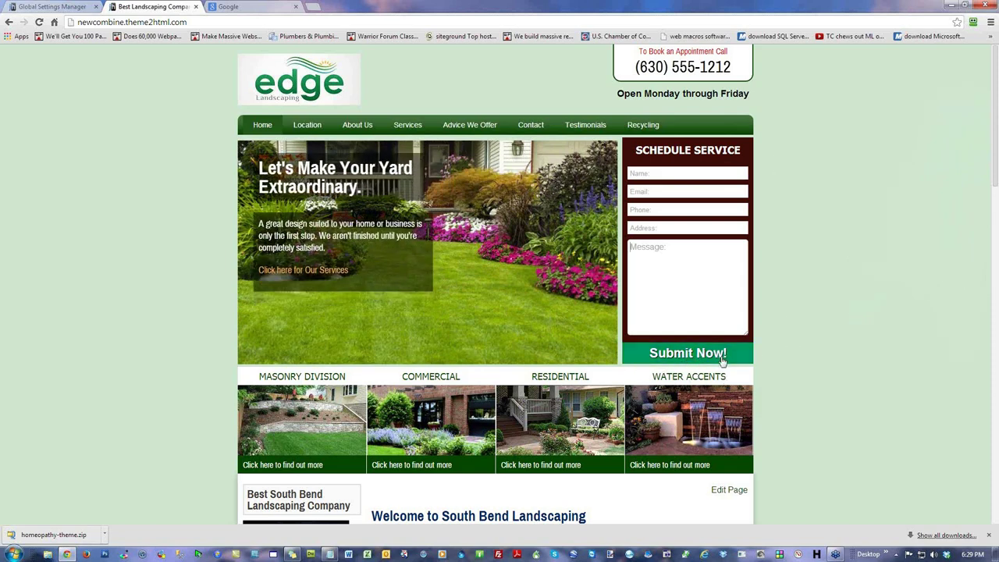
{"action": "left_click", "coordinate": [69, 10]}
{"action": "scroll", "coordinate": [535, 339], "scroll_direction": "down", "scroll_amount": 2}
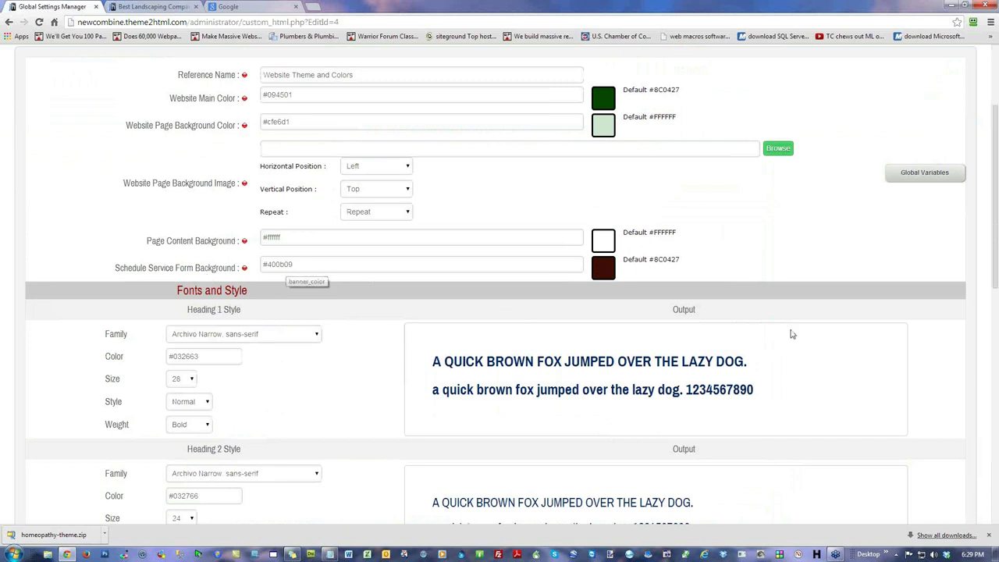
{"action": "scroll", "coordinate": [834, 330], "scroll_direction": "up", "scroll_amount": 2}
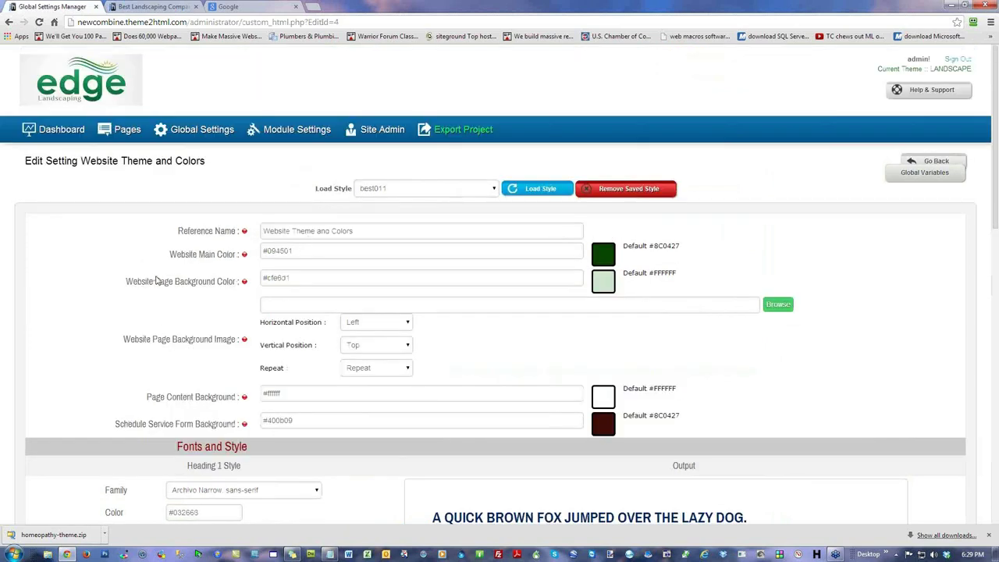
{"action": "left_click", "coordinate": [146, 9]}
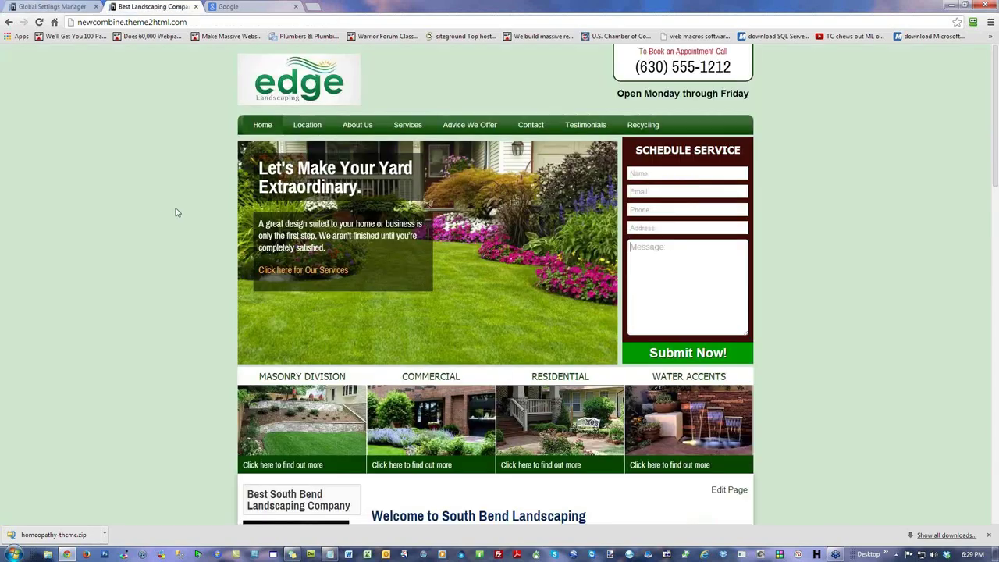
{"action": "left_click", "coordinate": [68, 7]}
{"action": "left_click", "coordinate": [53, 131]}
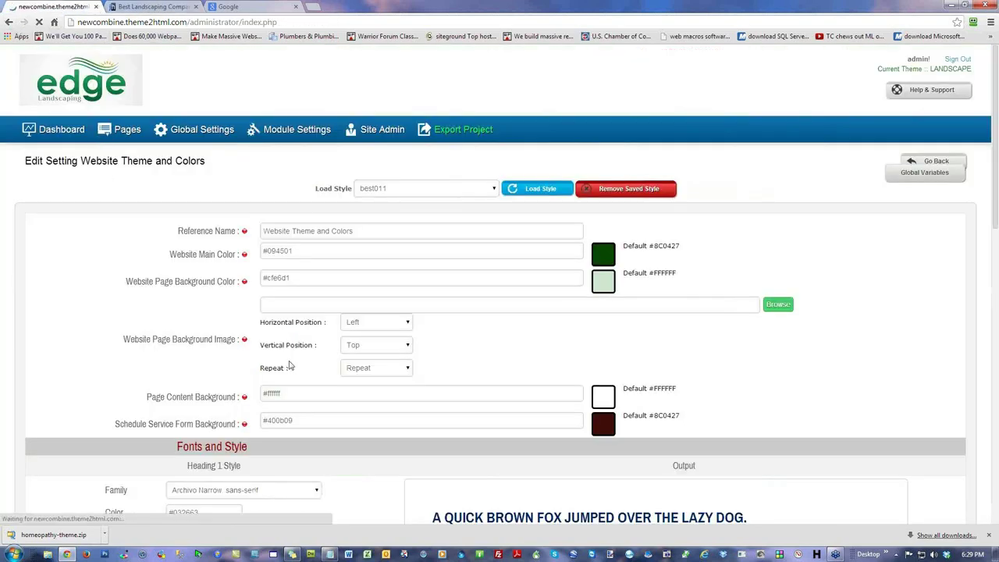
Step: Enable the PLUMBER theme in the Theme Template Manager and reload the live site
{"action": "left_click", "coordinate": [185, 263]}
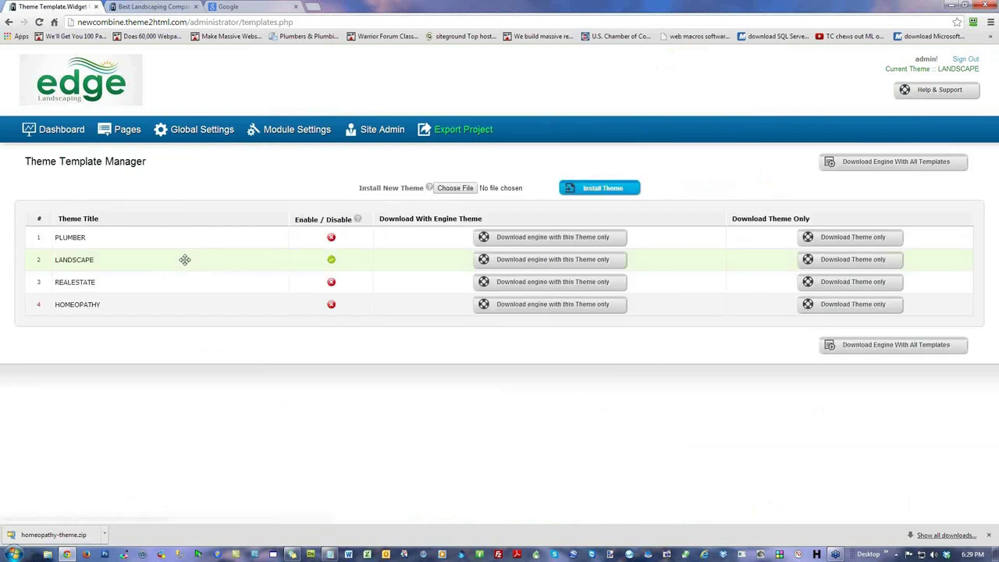
{"action": "left_click", "coordinate": [331, 237]}
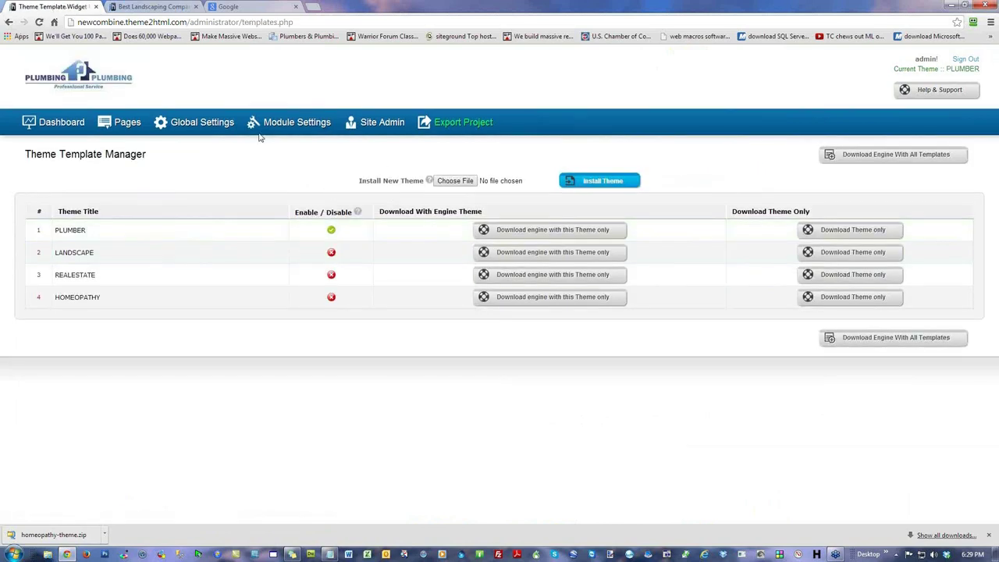
{"action": "left_click", "coordinate": [150, 7]}
{"action": "key", "text": "F5"}
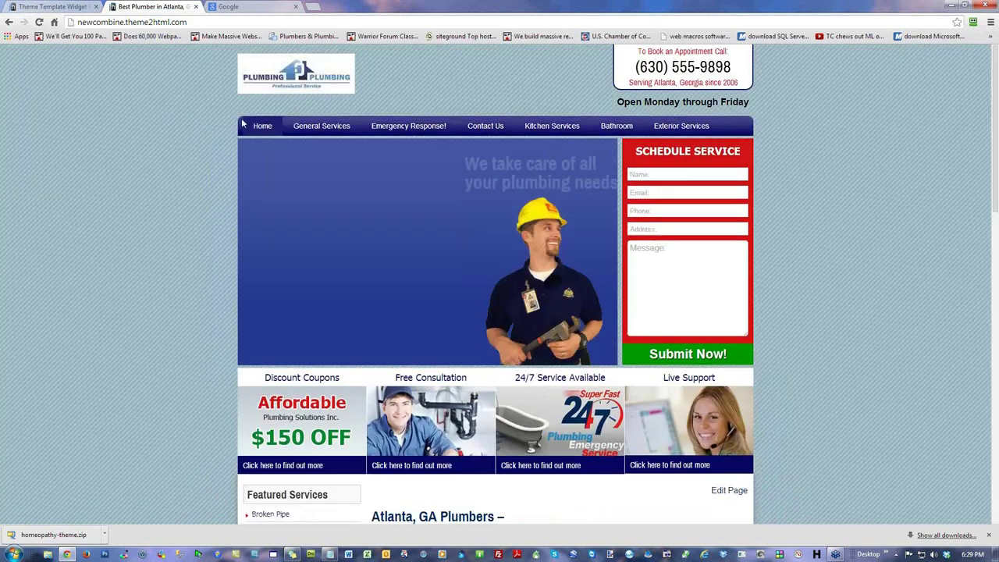
Step: Review the live site, then enable the HOMEOPATHY theme instead
{"action": "scroll", "coordinate": [840, 240], "scroll_direction": "down", "scroll_amount": 4}
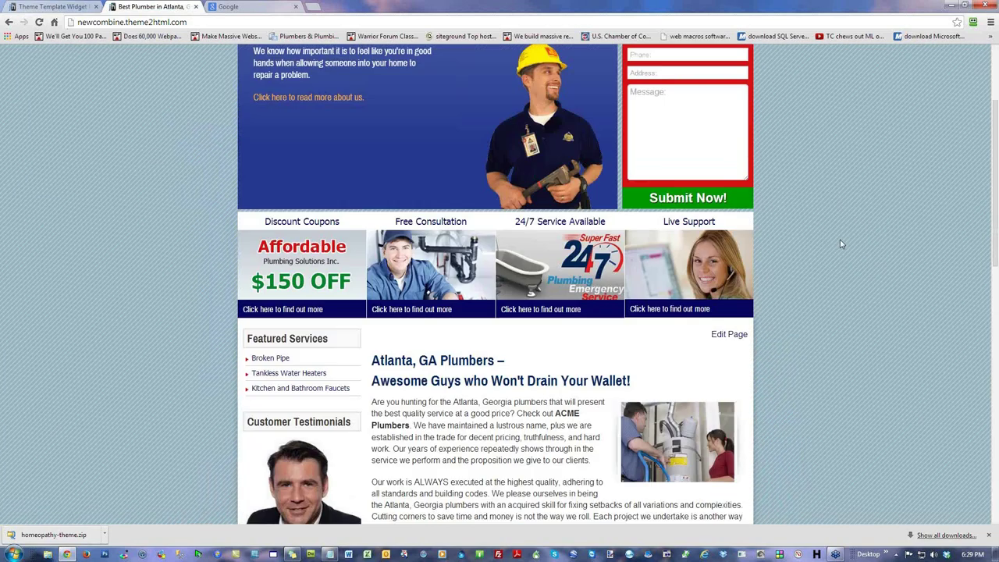
{"action": "scroll", "coordinate": [823, 236], "scroll_direction": "up", "scroll_amount": 4}
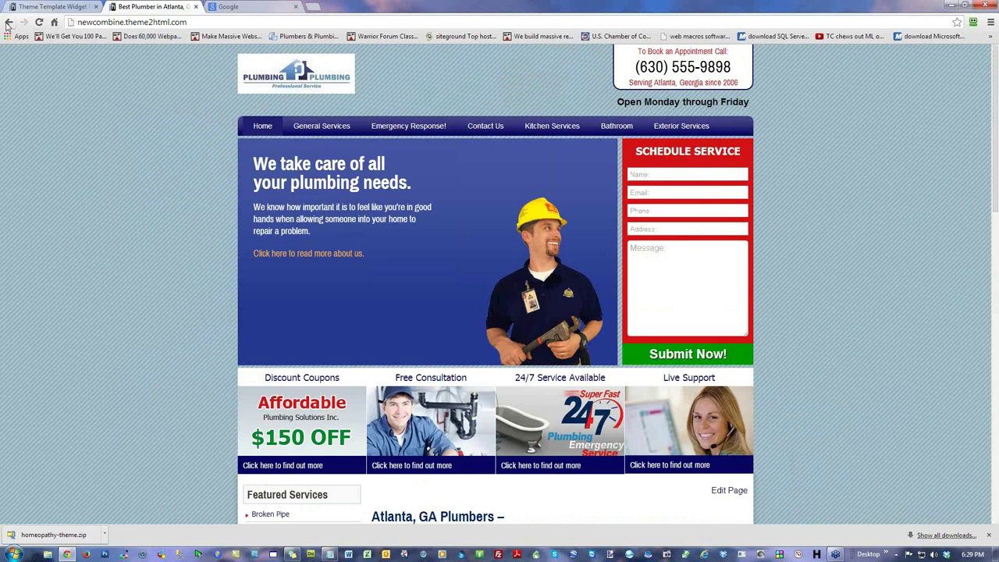
{"action": "left_click", "coordinate": [68, 7]}
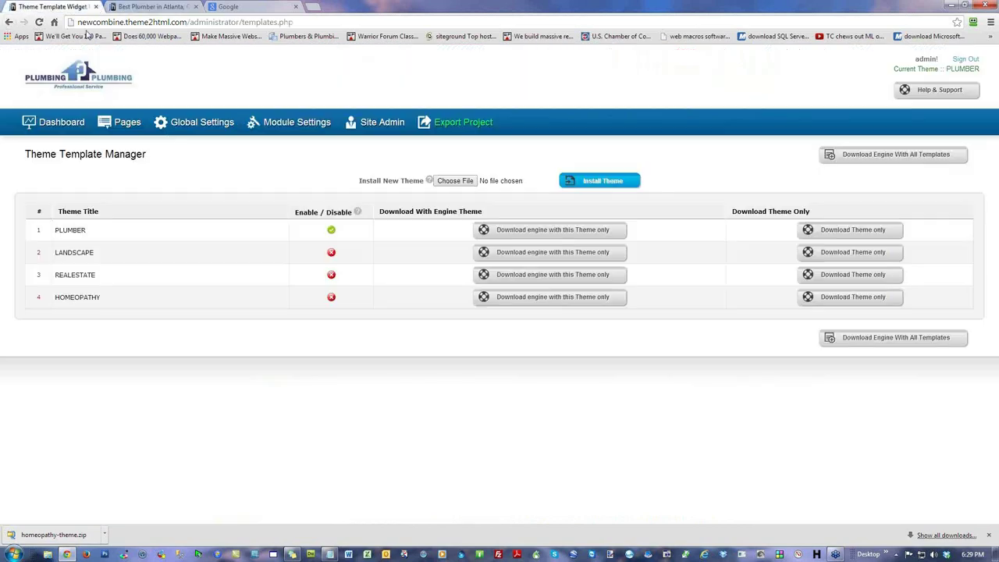
{"action": "left_click", "coordinate": [332, 298]}
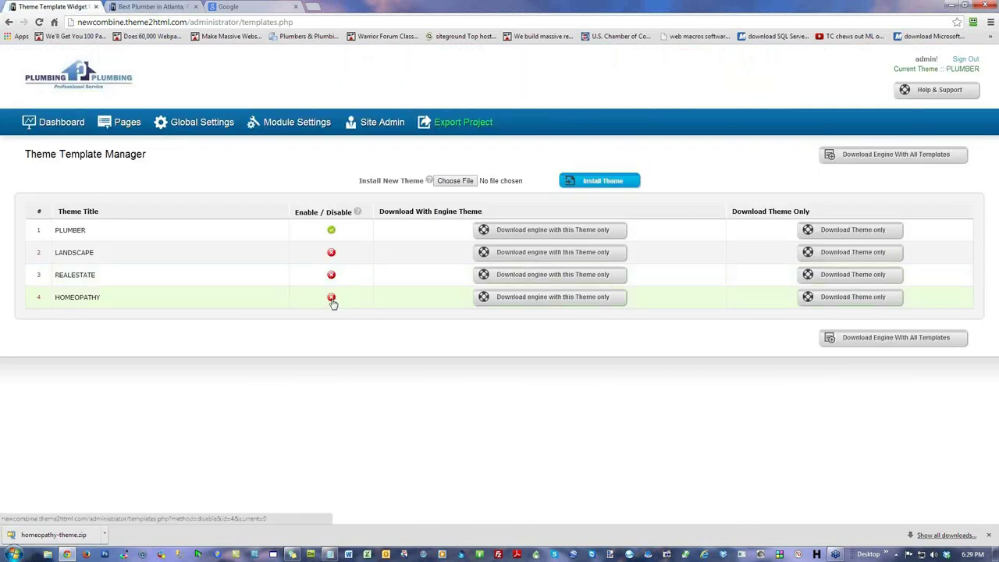
Step: Inspect the live Health For All homeopathy design, selecting page areas, then return to the Theme Template Manager
{"action": "left_click", "coordinate": [155, 5]}
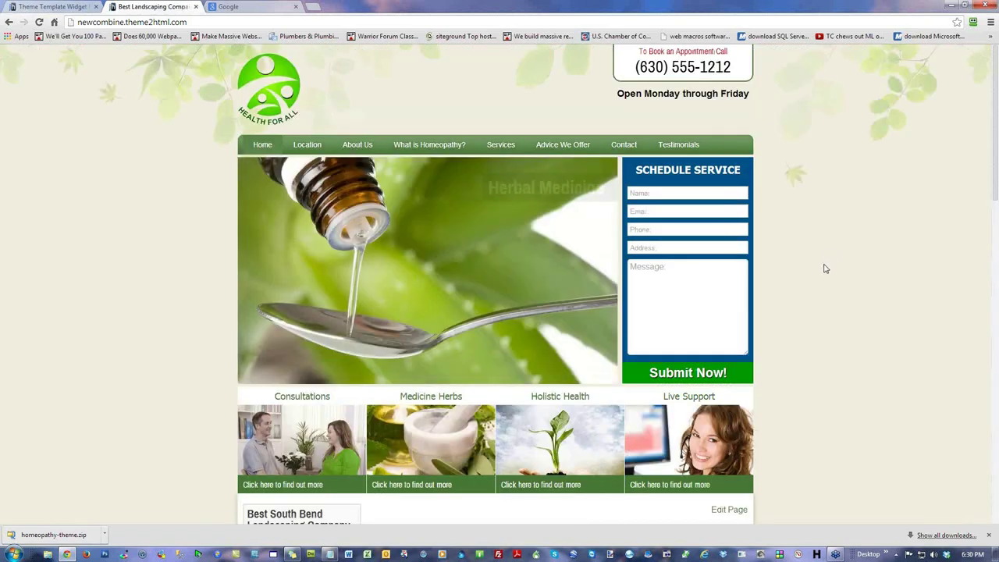
{"action": "scroll", "coordinate": [829, 257], "scroll_direction": "down", "scroll_amount": 4}
{"action": "scroll", "coordinate": [830, 256], "scroll_direction": "up", "scroll_amount": 4}
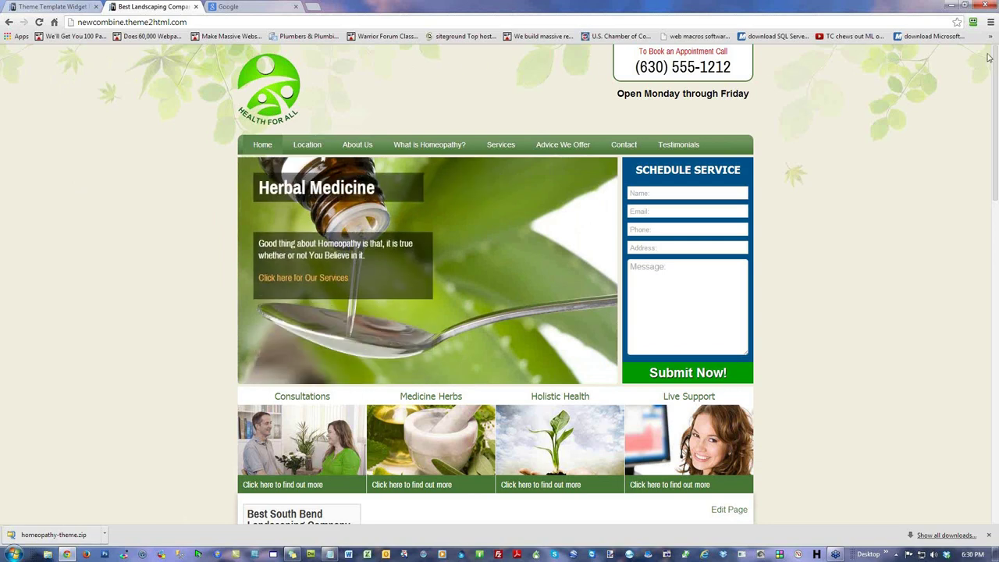
{"action": "key", "text": "ctrl+a"}
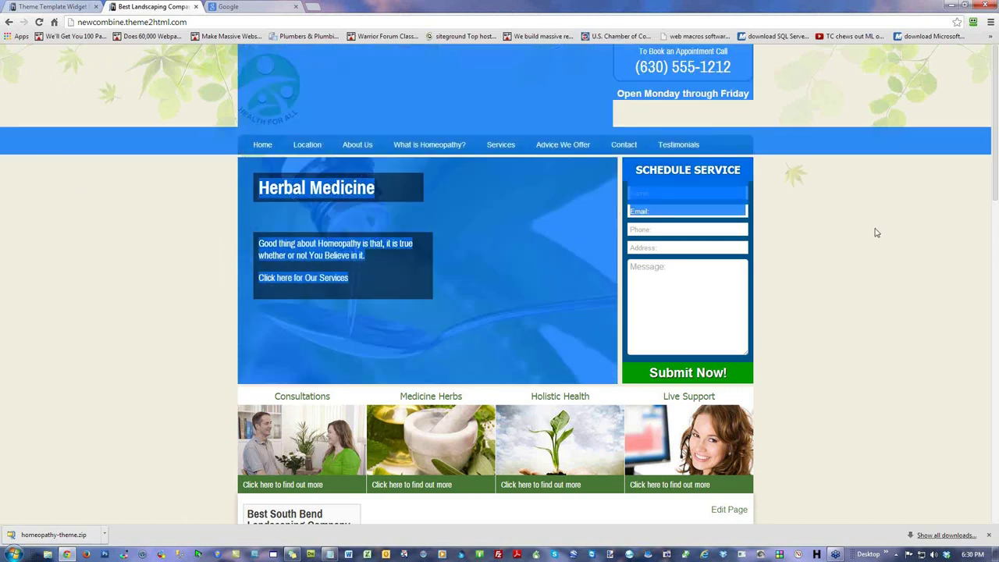
{"action": "left_click", "coordinate": [876, 231]}
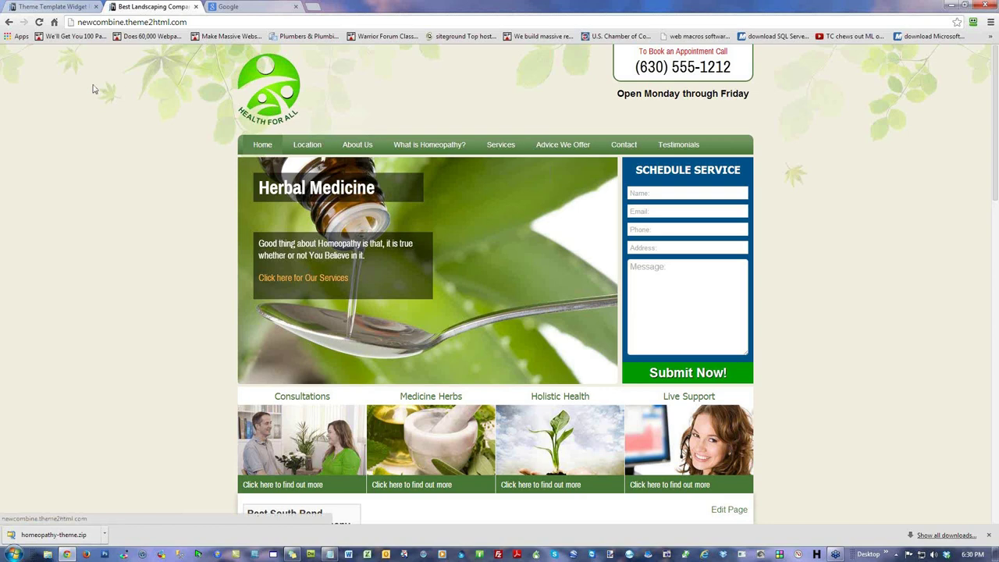
{"action": "left_click_drag", "start_coordinate": [60, 172], "coordinate": [7, 52]}
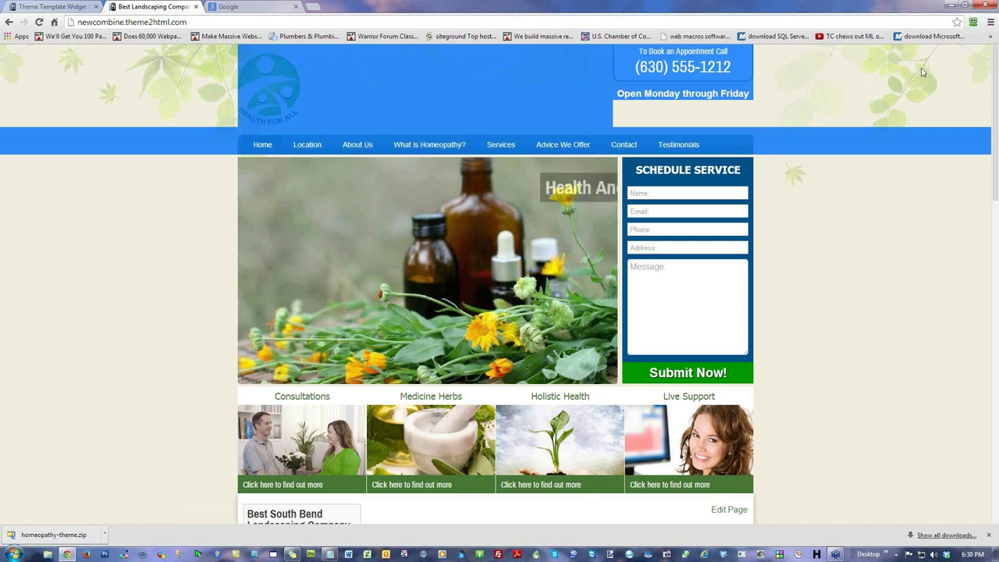
{"action": "left_click", "coordinate": [864, 70]}
{"action": "right_click", "coordinate": [864, 68]}
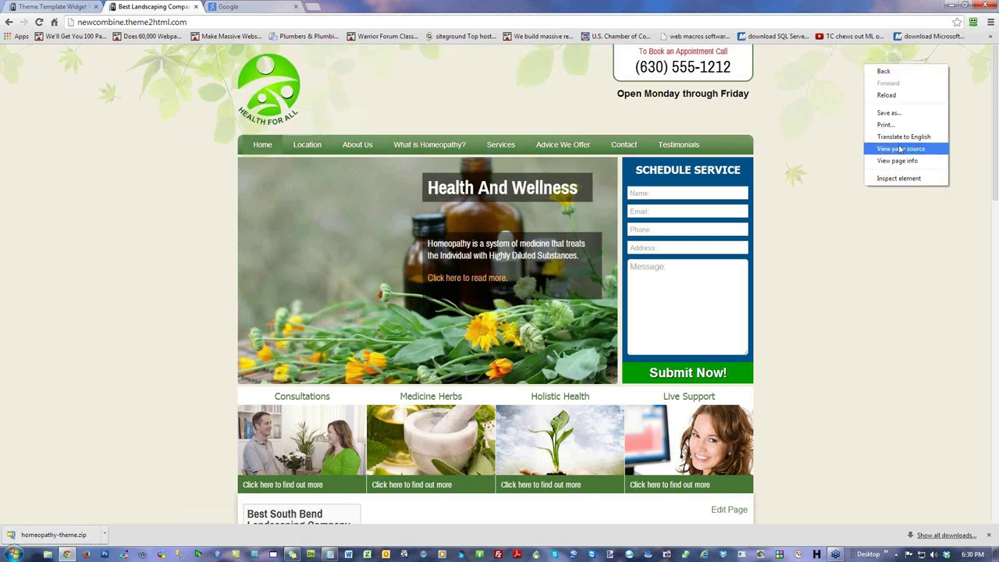
{"action": "left_click", "coordinate": [922, 256]}
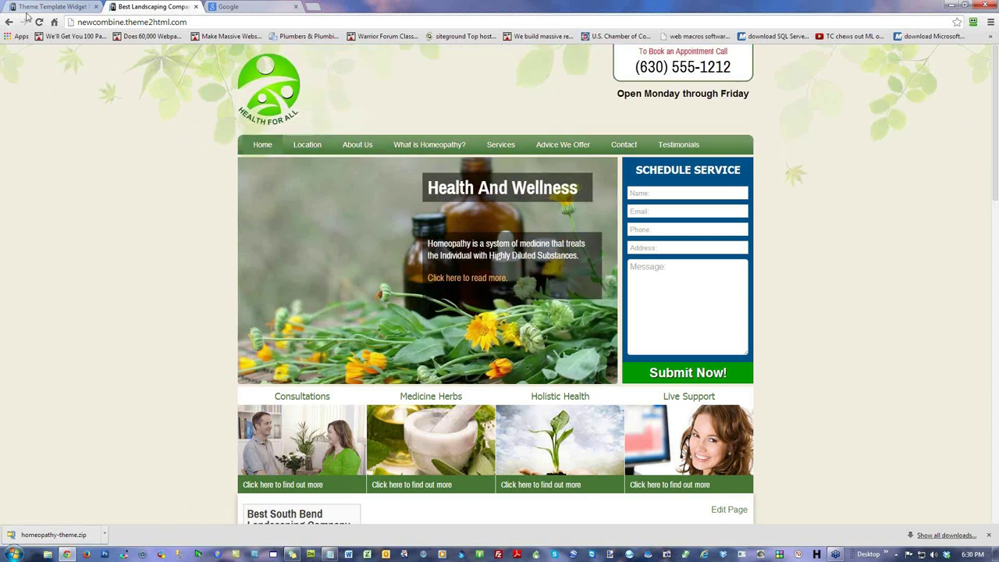
{"action": "left_click", "coordinate": [48, 8]}
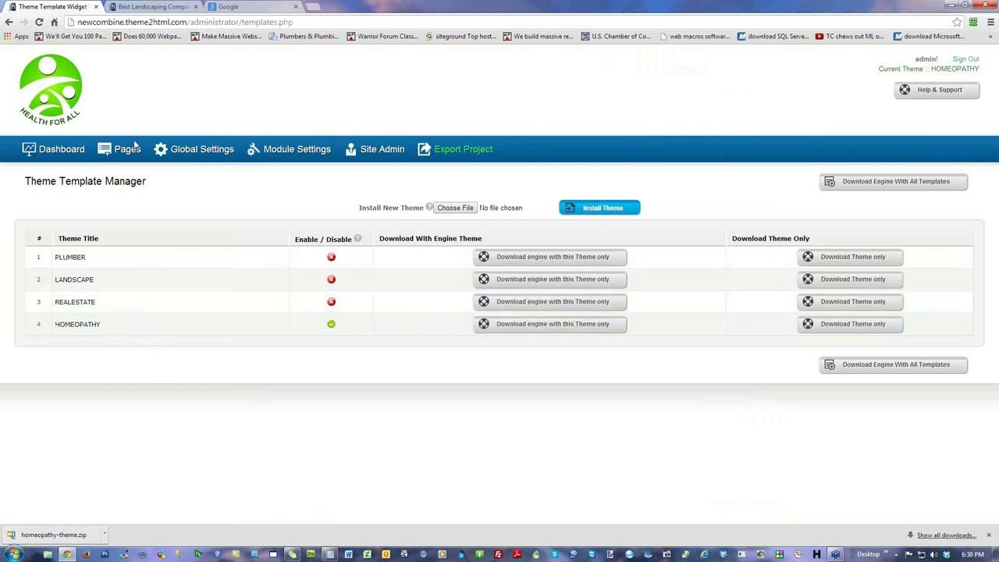
Step: Open the Global Settings list and compare it against the live homepage
{"action": "left_click", "coordinate": [194, 149]}
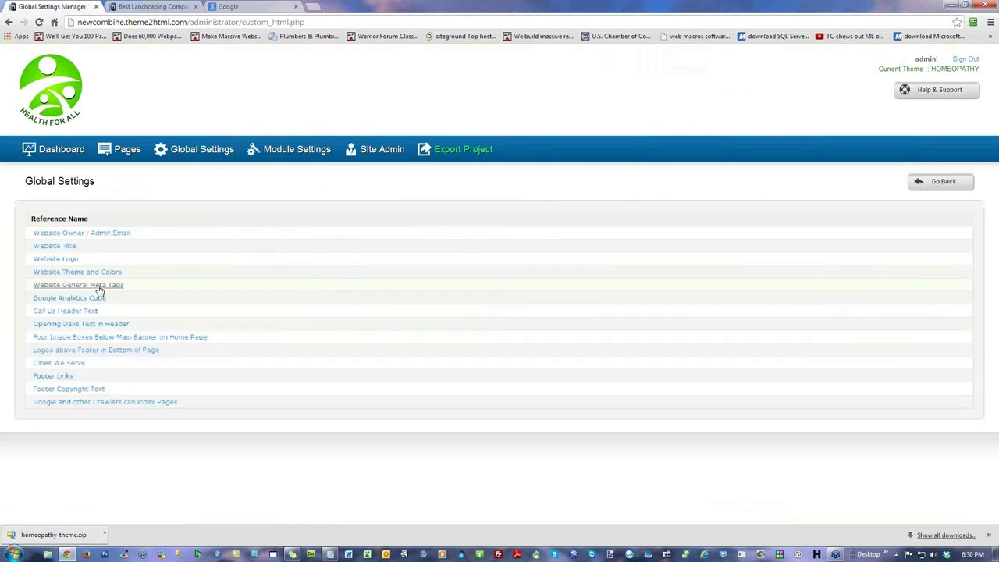
{"action": "left_click", "coordinate": [149, 8]}
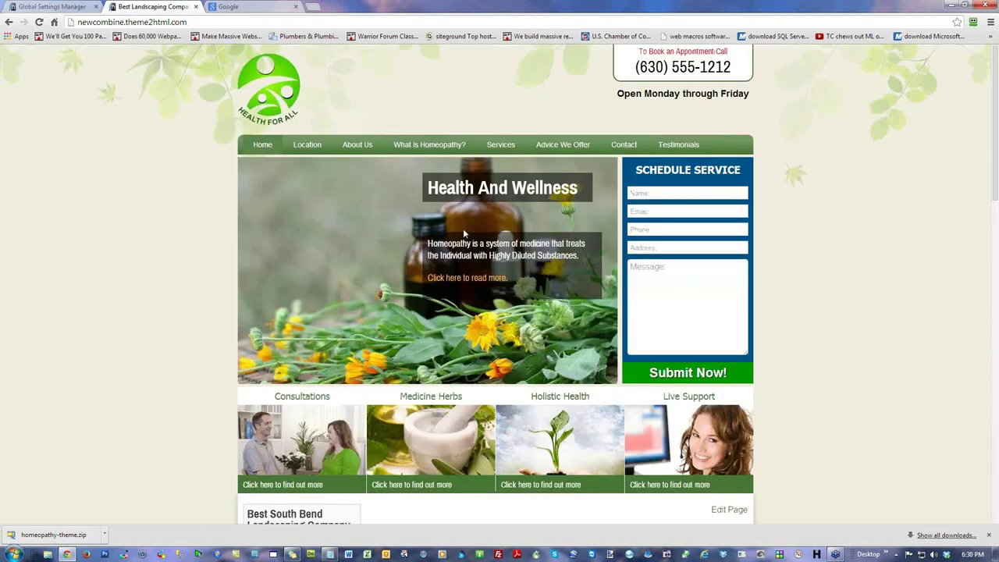
{"action": "left_click", "coordinate": [52, 7]}
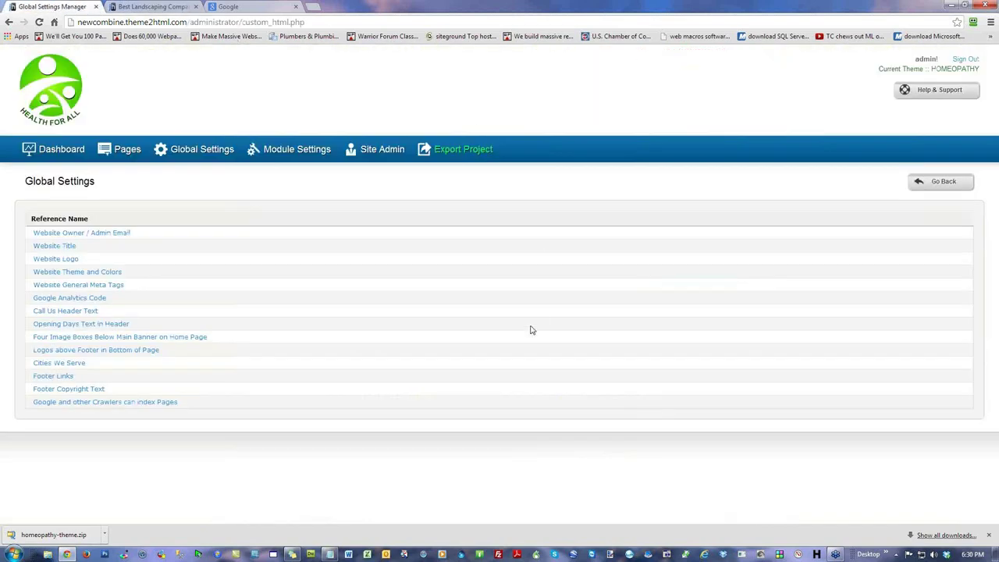
Step: Select the Page Background Color value #F2EEE2 in Website Theme and Colors, then view the live homepage
{"action": "left_click", "coordinate": [95, 271]}
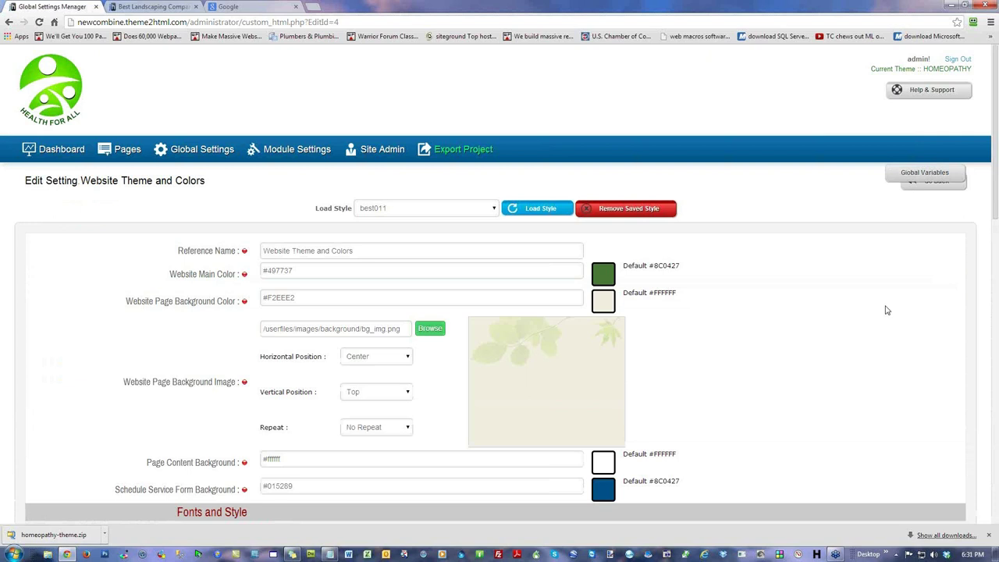
{"action": "scroll", "coordinate": [96, 283], "scroll_direction": "down", "scroll_amount": 2}
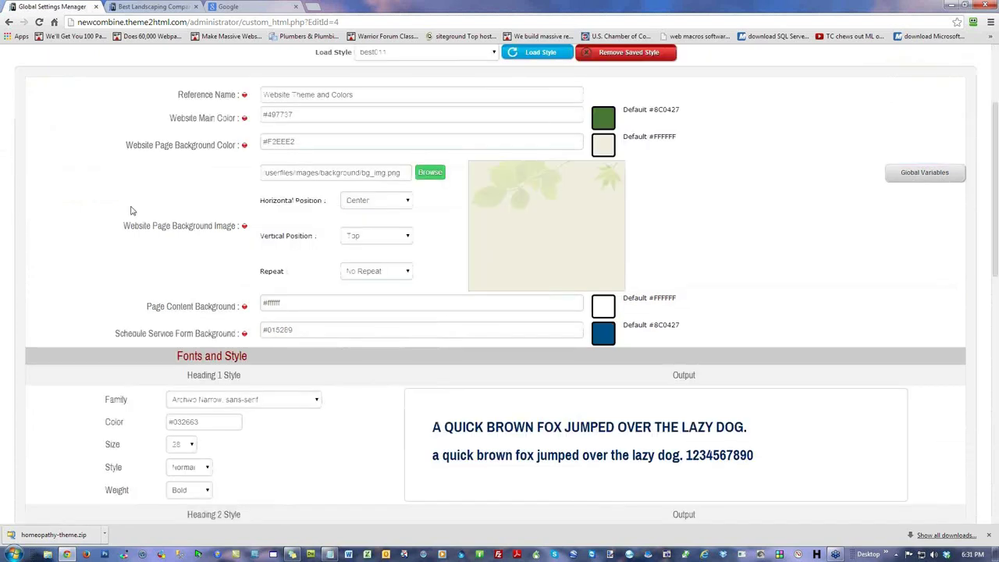
{"action": "left_click_drag", "start_coordinate": [321, 140], "coordinate": [170, 154]}
{"action": "left_click", "coordinate": [549, 213]}
{"action": "left_click", "coordinate": [172, 7]}
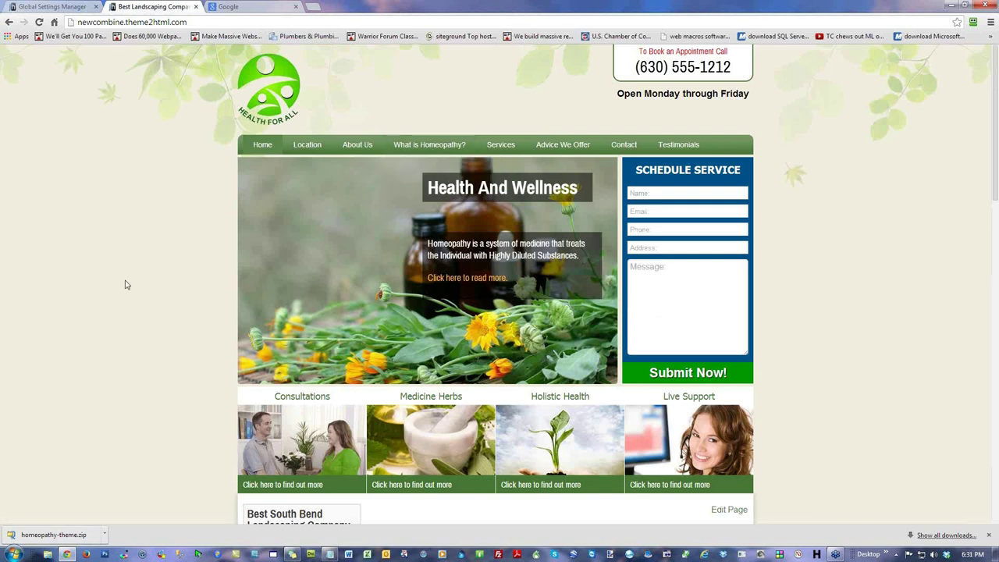
{"action": "left_click", "coordinate": [125, 556]}
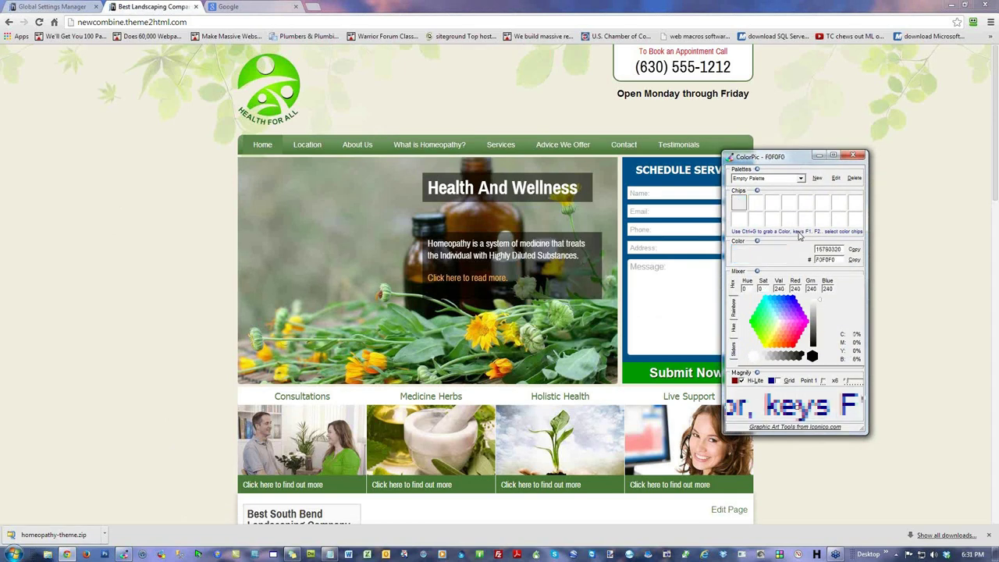
{"action": "key", "text": "ctrl+g"}
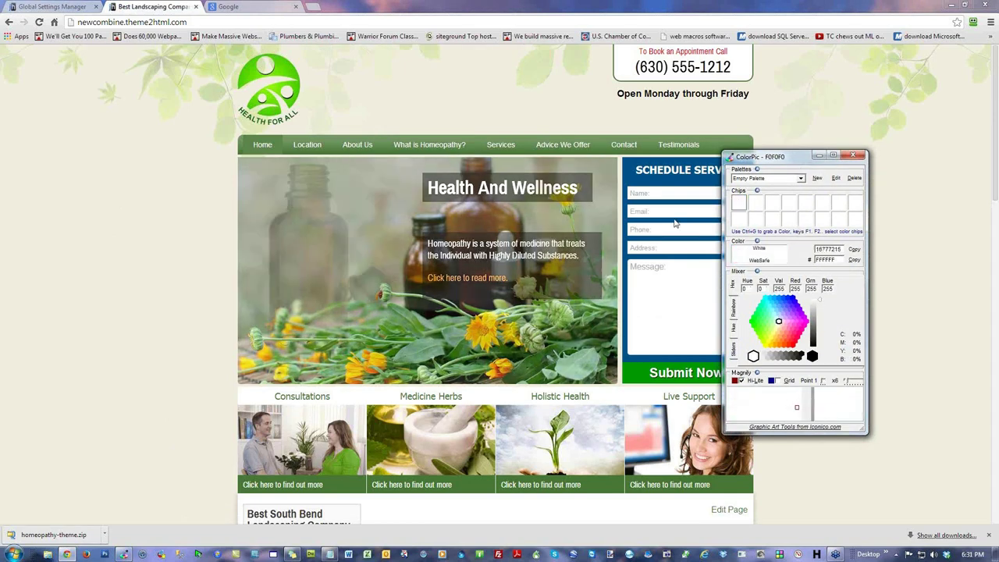
{"action": "key", "text": "ctrl+g"}
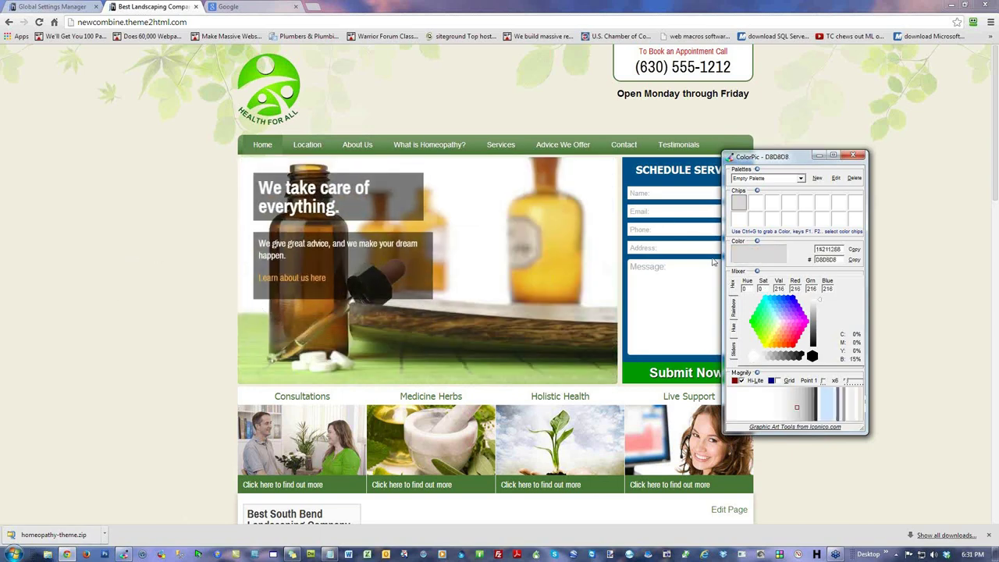
{"action": "double_click", "coordinate": [812, 259]}
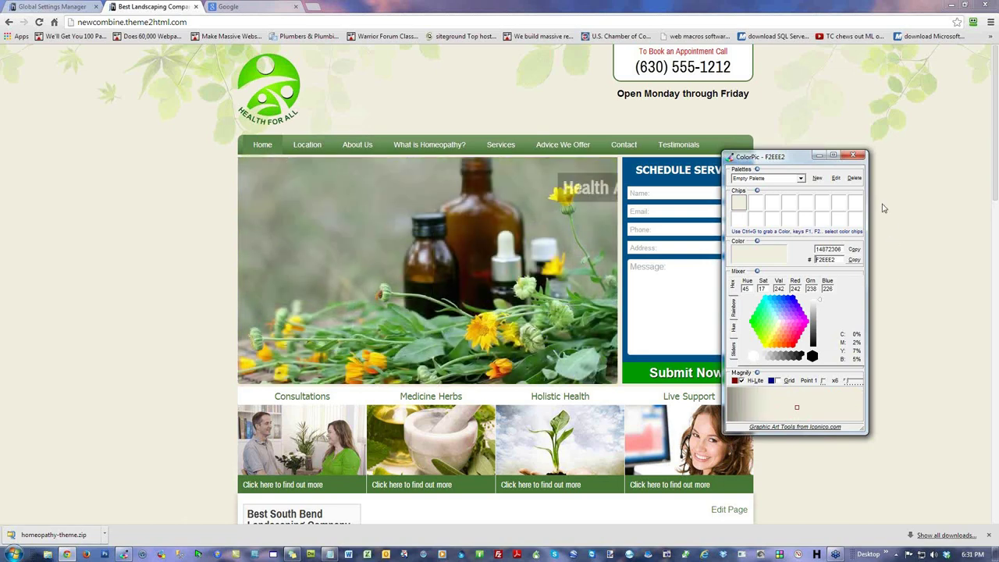
{"action": "left_click", "coordinate": [853, 155]}
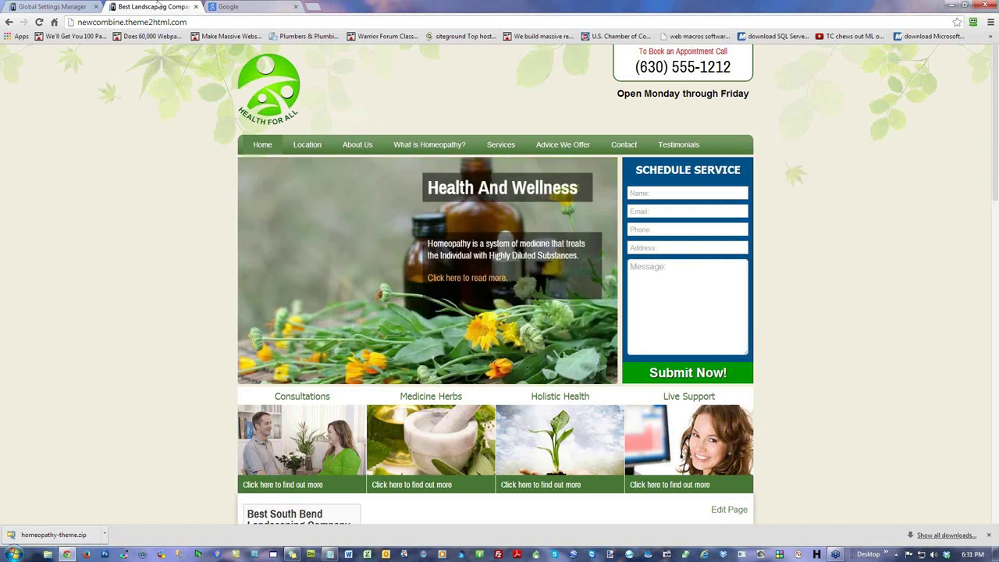
{"action": "left_click", "coordinate": [37, 7]}
{"action": "triple_click", "coordinate": [305, 147]}
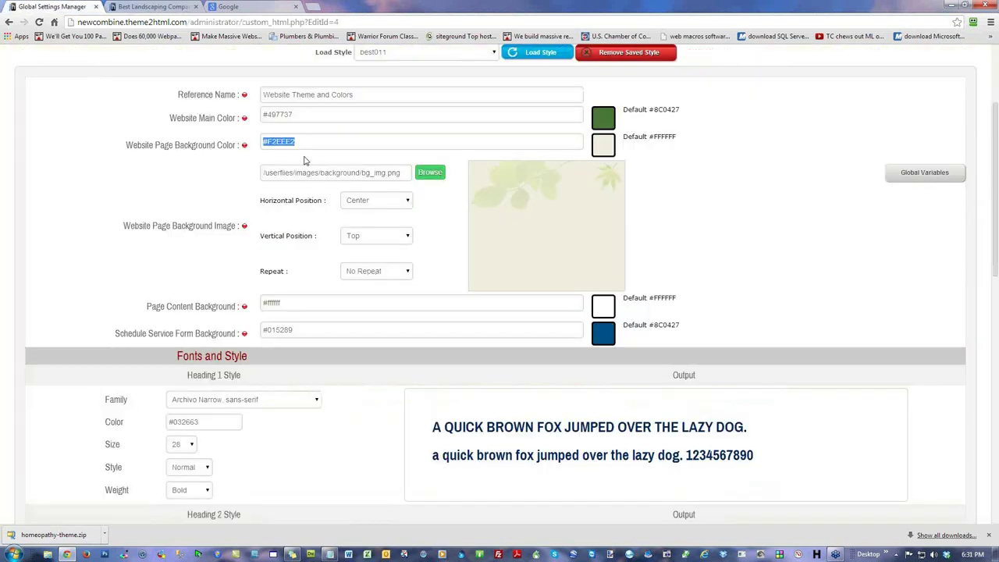
{"action": "left_click", "coordinate": [310, 144]}
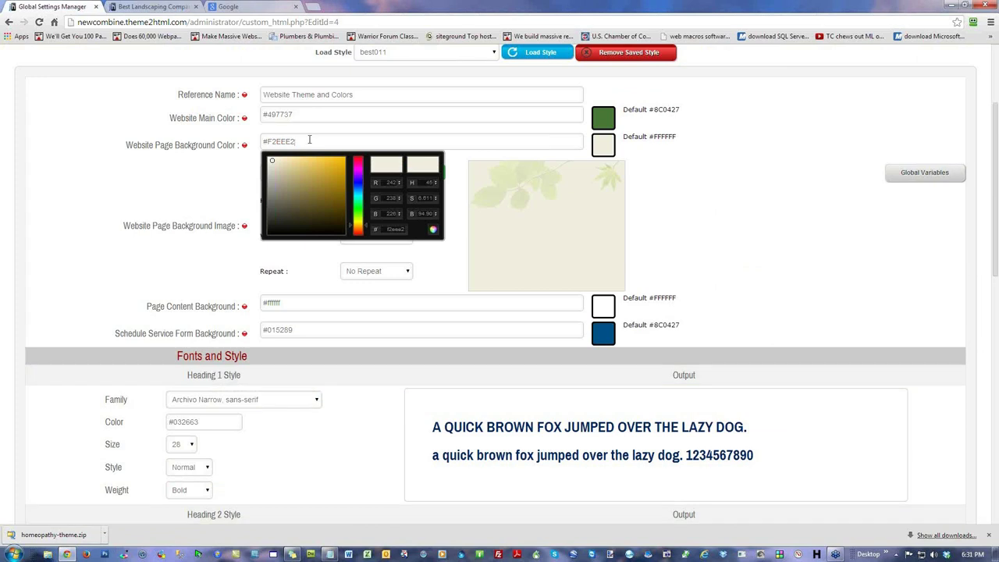
{"action": "left_click", "coordinate": [200, 141]}
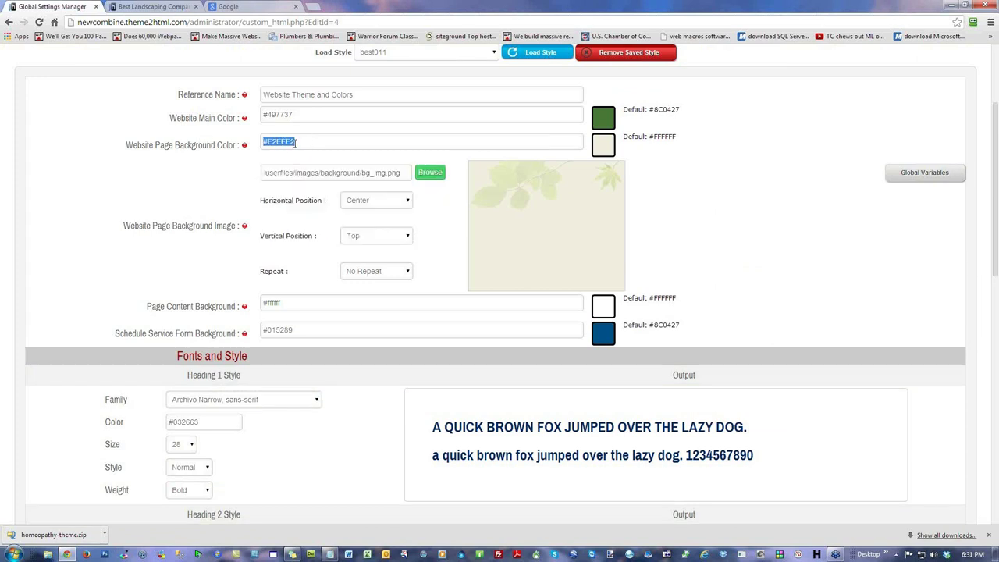
{"action": "left_click", "coordinate": [331, 142]}
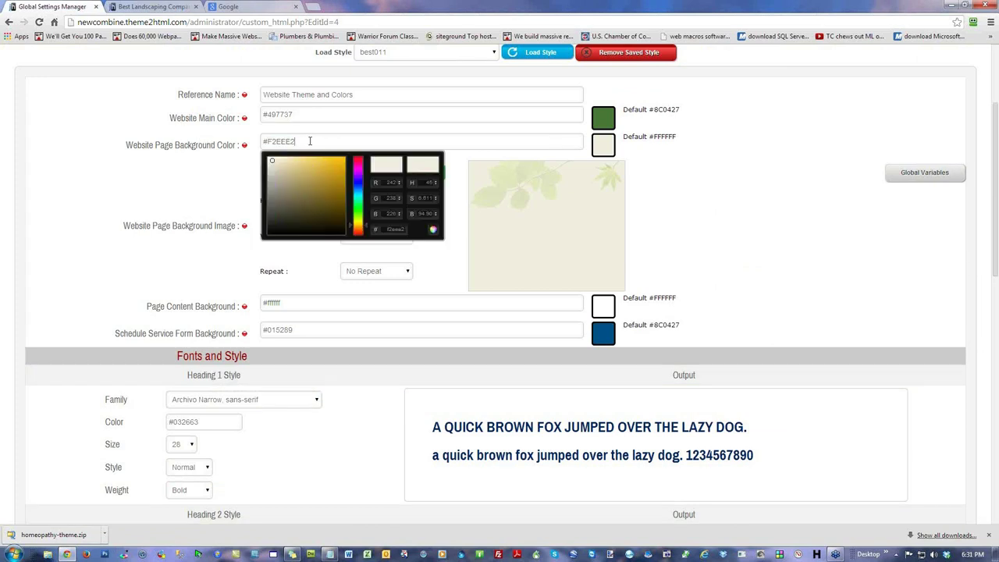
{"action": "left_click", "coordinate": [75, 162]}
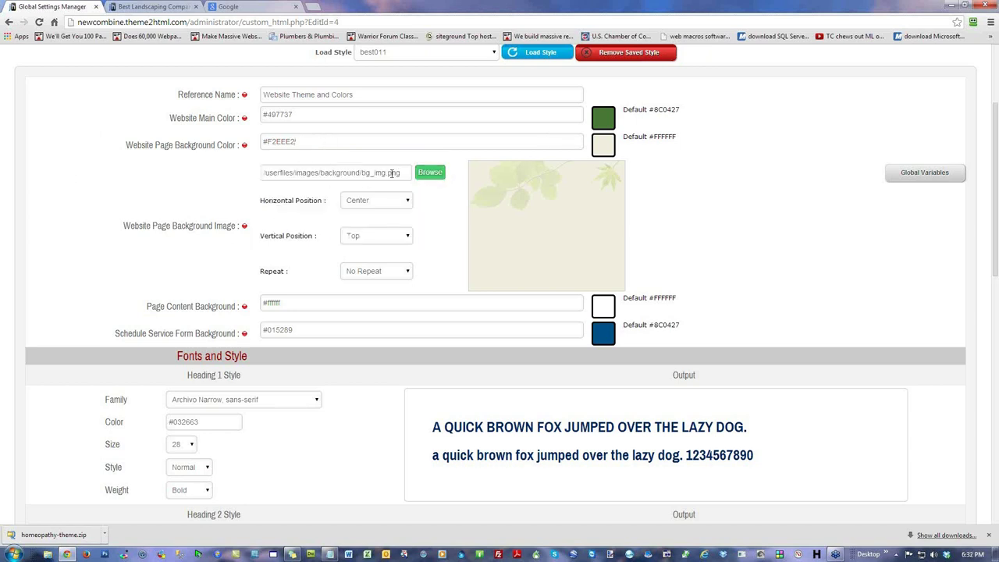
{"action": "left_click", "coordinate": [153, 7]}
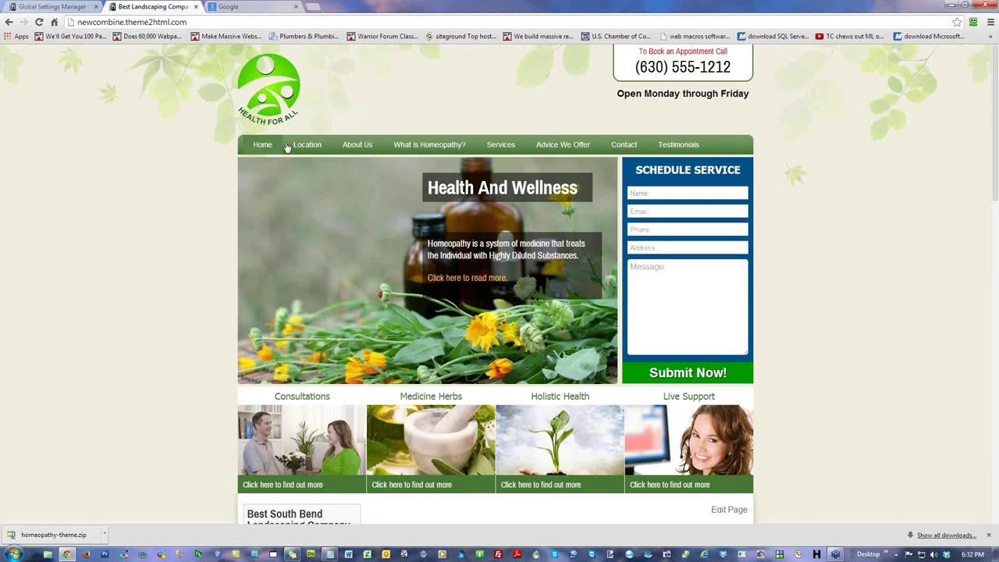
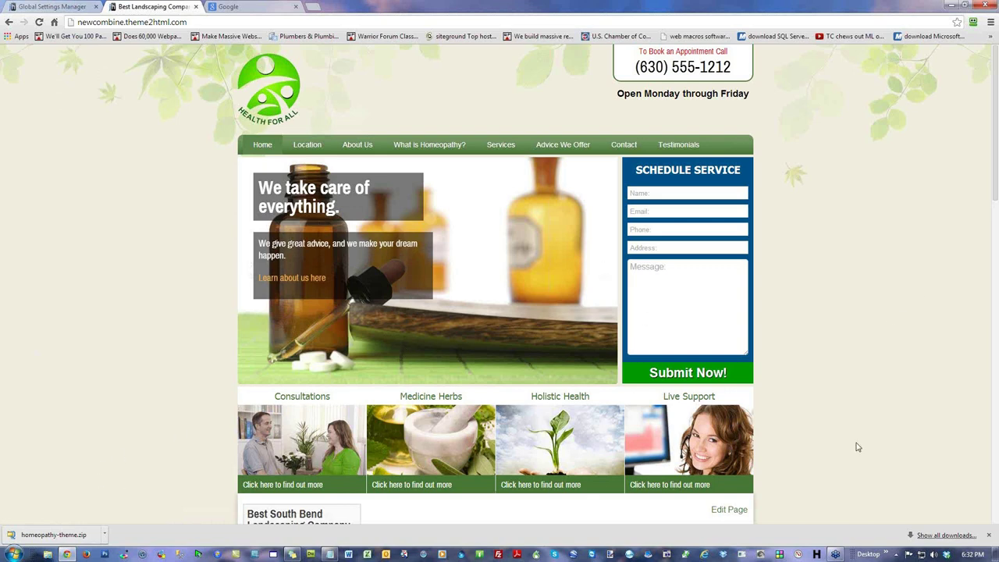
Step: Center the background horizontally, anchor it at the bottom, save, and preview the live site
{"action": "left_click", "coordinate": [65, 9]}
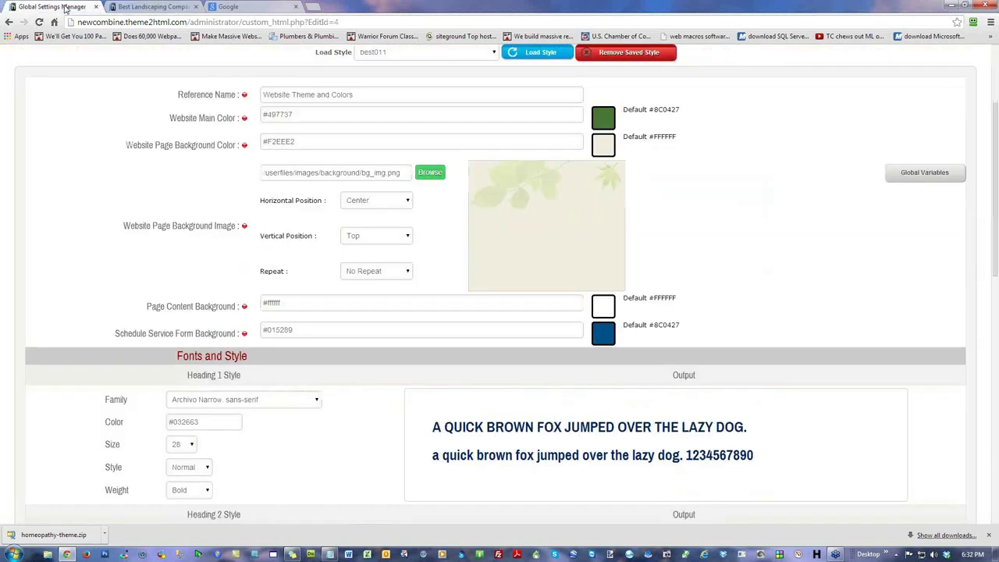
{"action": "left_click", "coordinate": [379, 202]}
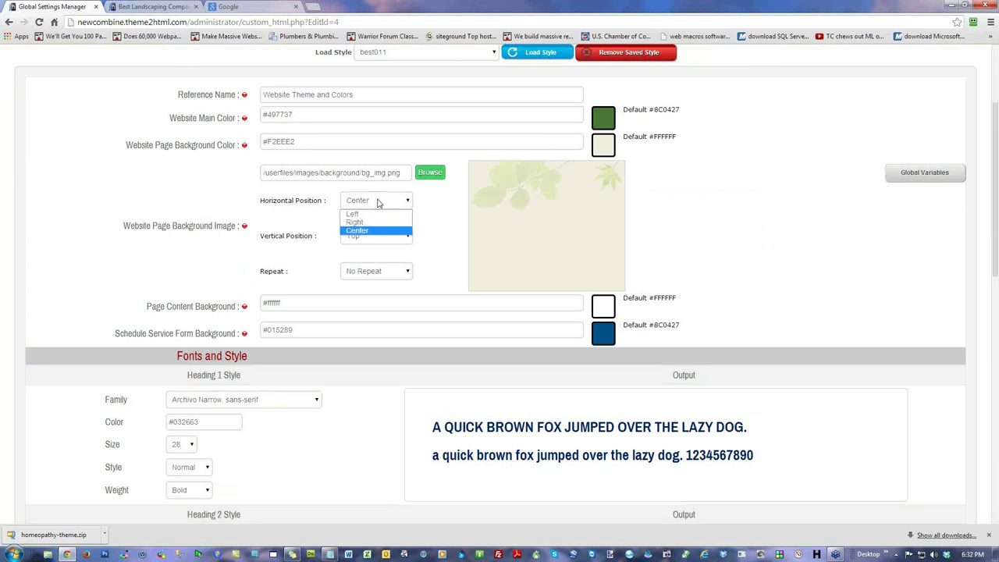
{"action": "left_click", "coordinate": [366, 230]}
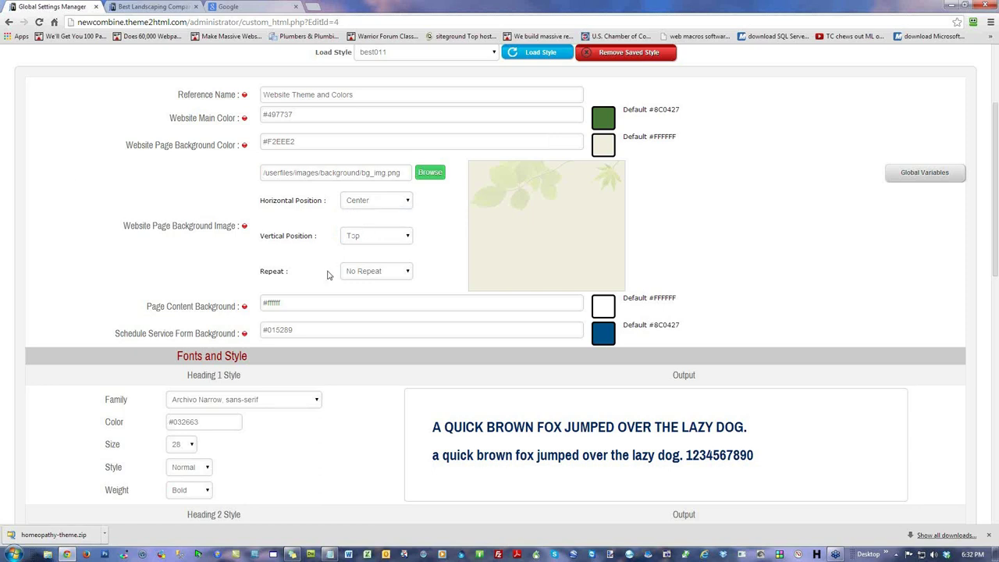
{"action": "left_click", "coordinate": [373, 241]}
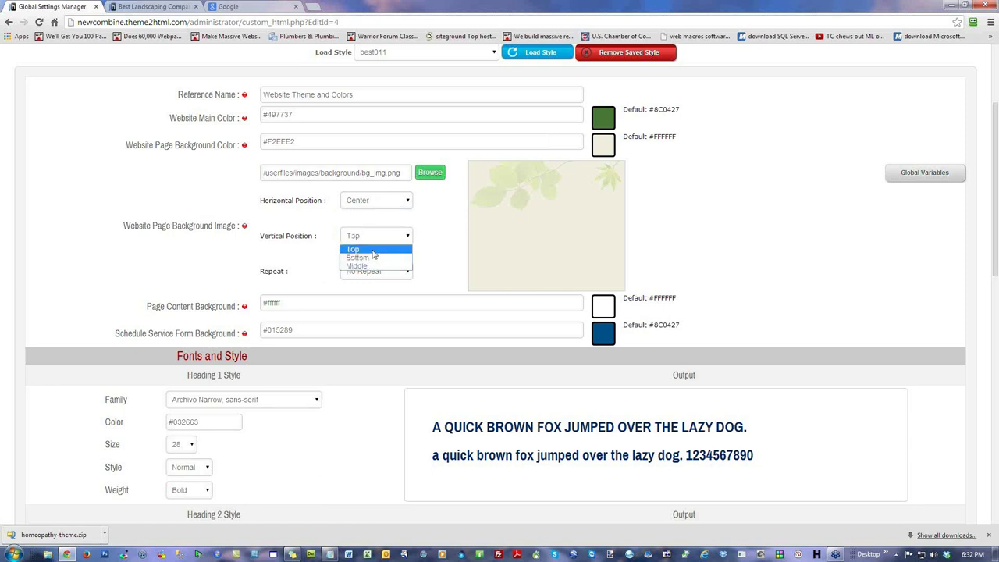
{"action": "left_click", "coordinate": [372, 257]}
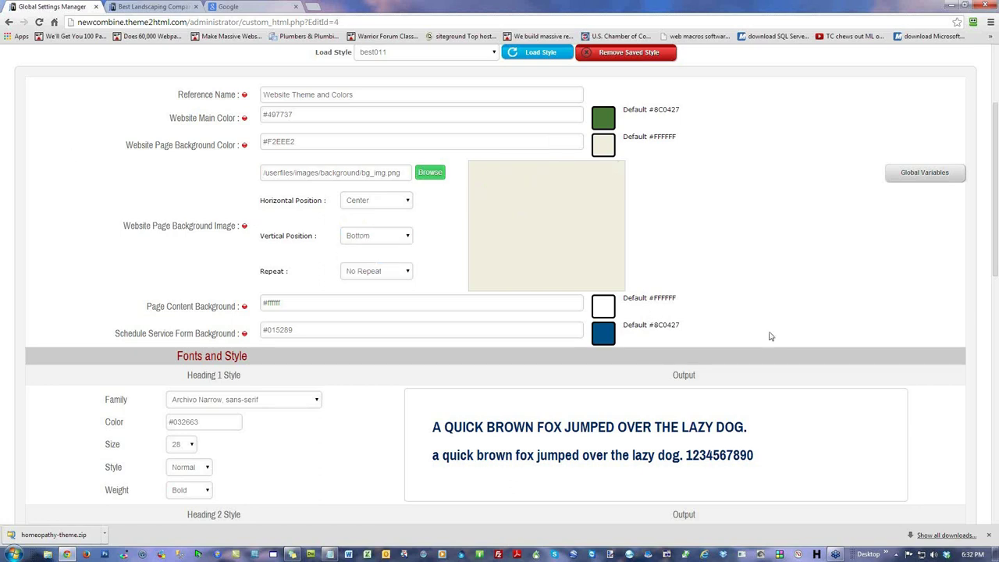
{"action": "scroll", "coordinate": [769, 336], "scroll_direction": "down", "scroll_amount": 9}
{"action": "left_click", "coordinate": [840, 435]}
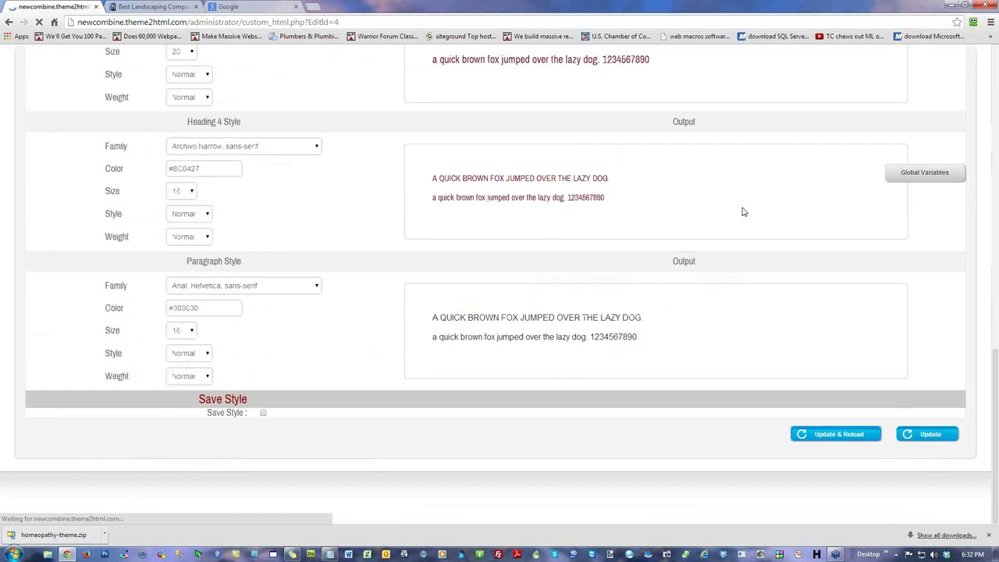
{"action": "left_click", "coordinate": [152, 6]}
{"action": "left_click", "coordinate": [40, 22]}
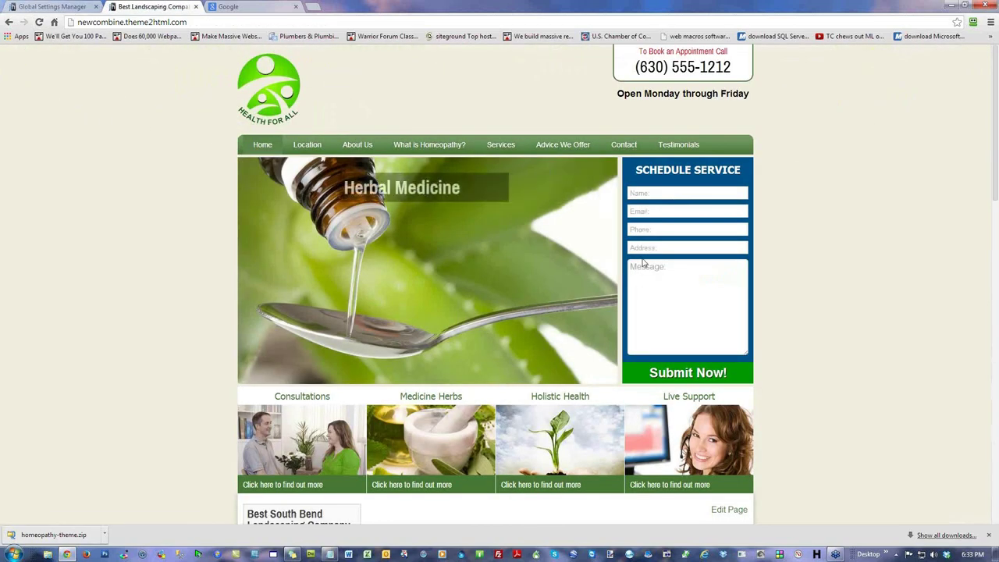
{"action": "scroll", "coordinate": [811, 269], "scroll_direction": "down", "scroll_amount": 15}
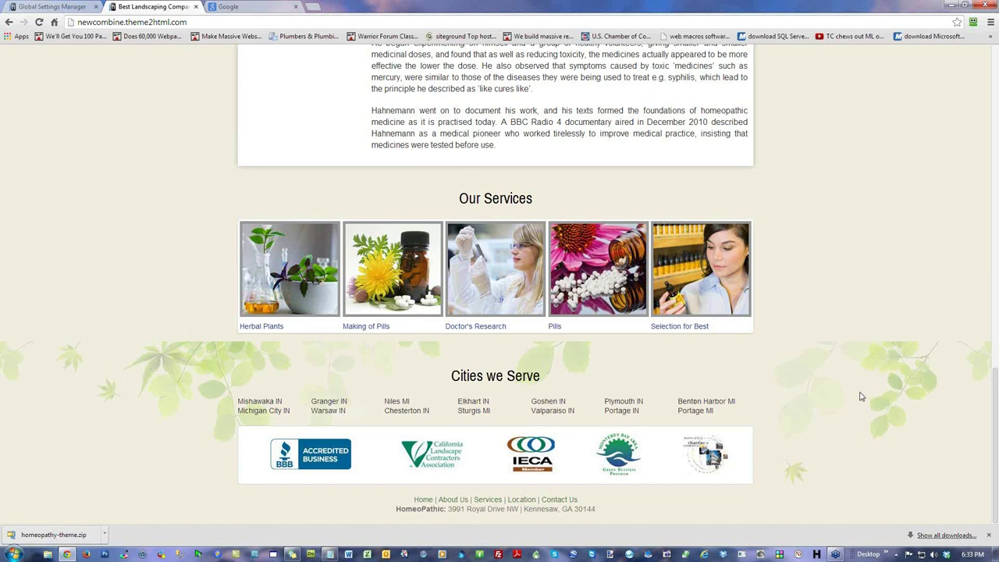
{"action": "scroll", "coordinate": [861, 396], "scroll_direction": "up", "scroll_amount": 4}
Step: Change the background's vertical position to Middle, save, and recheck the live site
{"action": "left_click", "coordinate": [72, 8]}
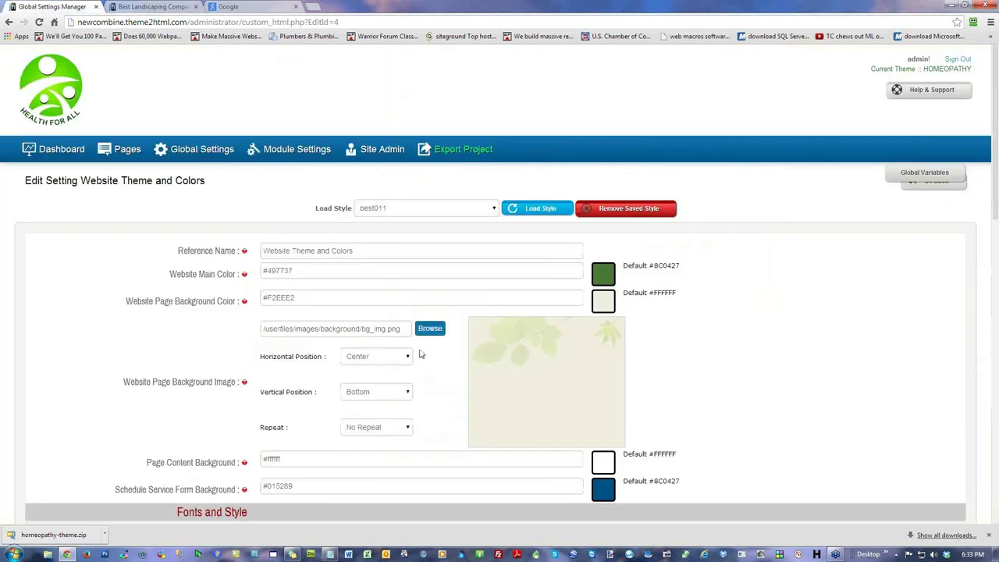
{"action": "left_click", "coordinate": [373, 392]}
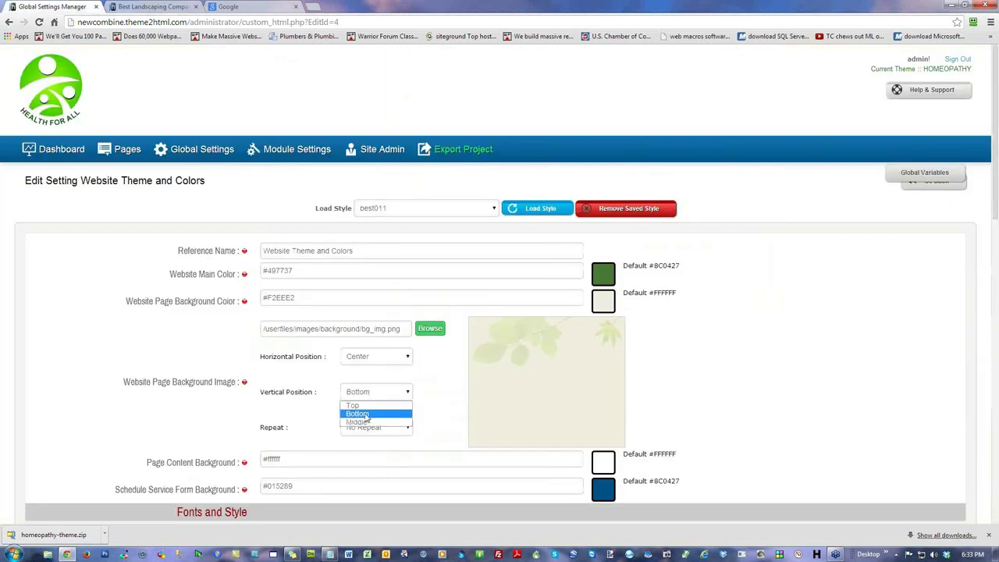
{"action": "left_click", "coordinate": [357, 422]}
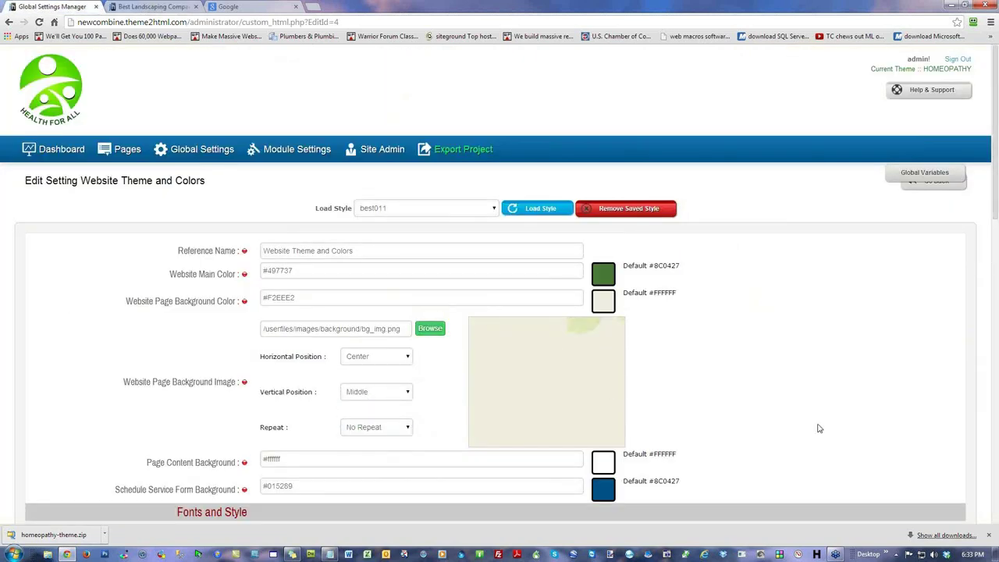
{"action": "scroll", "coordinate": [845, 419], "scroll_direction": "down", "scroll_amount": 4}
{"action": "scroll", "coordinate": [839, 437], "scroll_direction": "down", "scroll_amount": 7}
{"action": "left_click", "coordinate": [829, 433]}
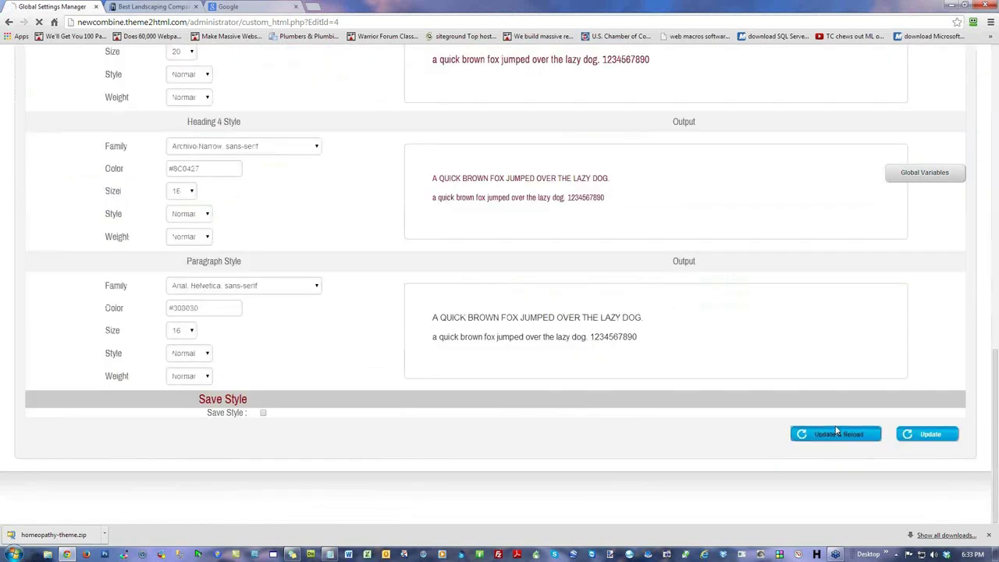
{"action": "left_click", "coordinate": [173, 7]}
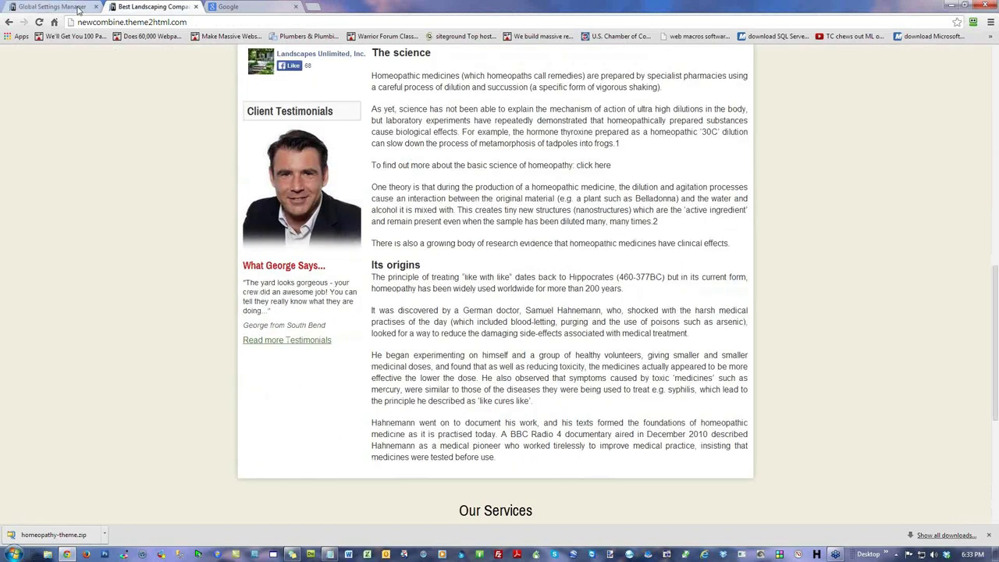
{"action": "left_click", "coordinate": [41, 22]}
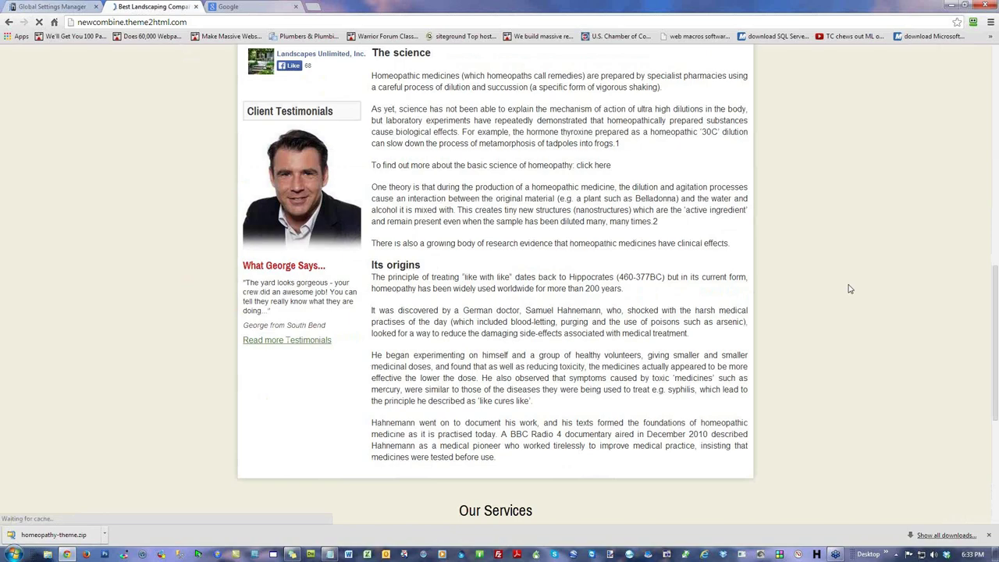
{"action": "scroll", "coordinate": [850, 289], "scroll_direction": "up", "scroll_amount": 2}
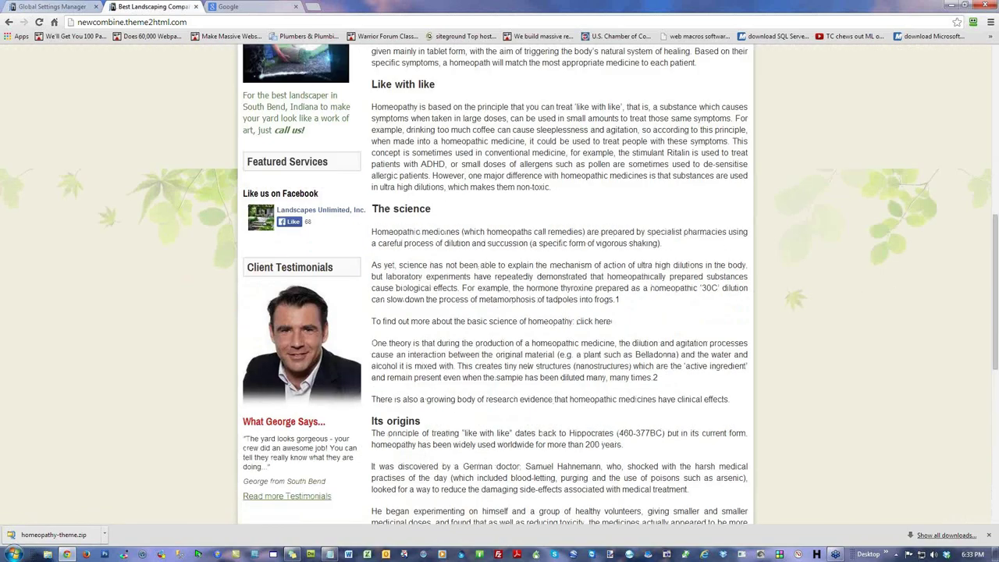
{"action": "scroll", "coordinate": [995, 221], "scroll_direction": "up", "scroll_amount": 2}
{"action": "scroll", "coordinate": [996, 220], "scroll_direction": "up", "scroll_amount": 5}
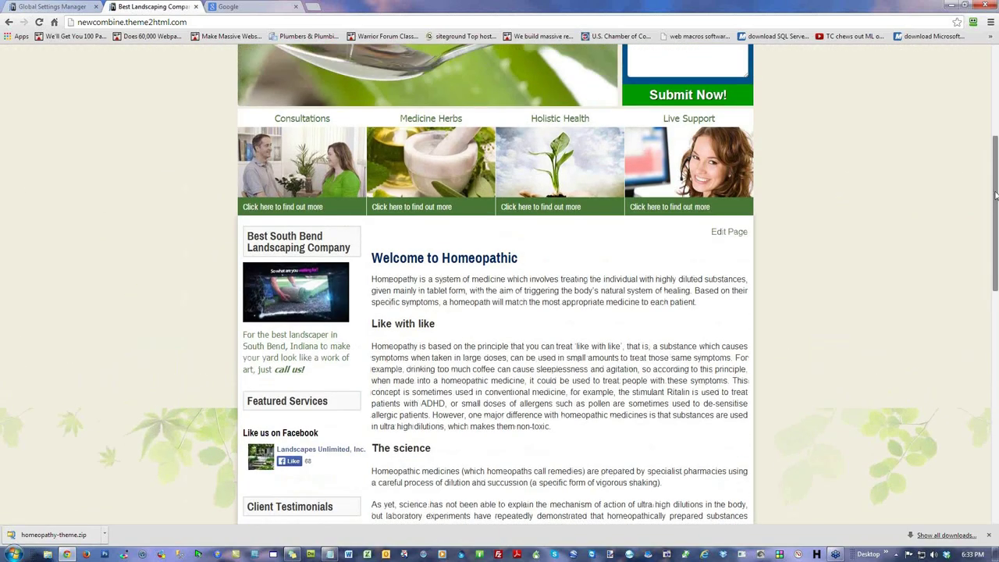
{"action": "scroll", "coordinate": [996, 220], "scroll_direction": "down", "scroll_amount": 4}
{"action": "scroll", "coordinate": [995, 221], "scroll_direction": "down", "scroll_amount": 2}
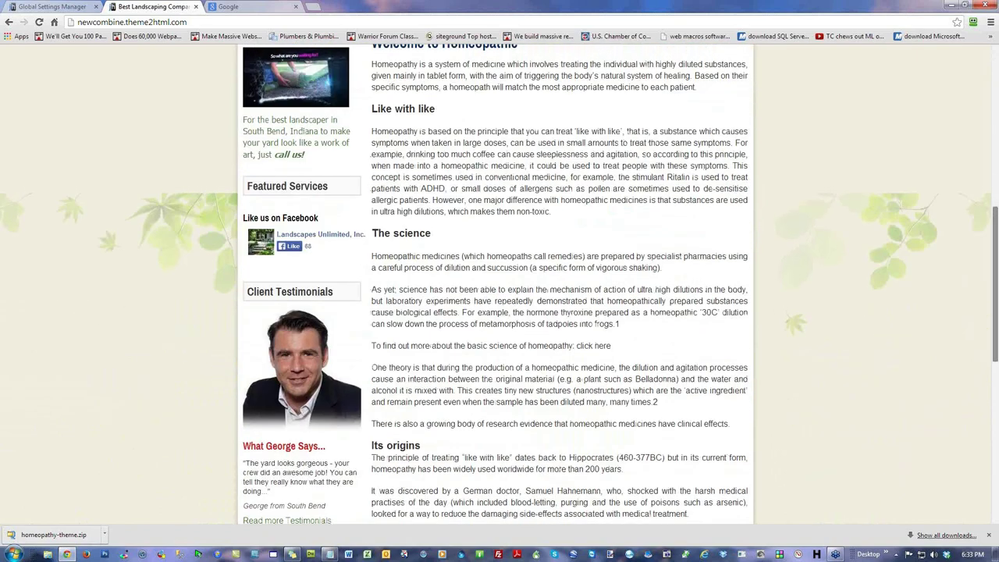
{"action": "scroll", "coordinate": [996, 221], "scroll_direction": "up", "scroll_amount": 8}
{"action": "left_click", "coordinate": [78, 6]}
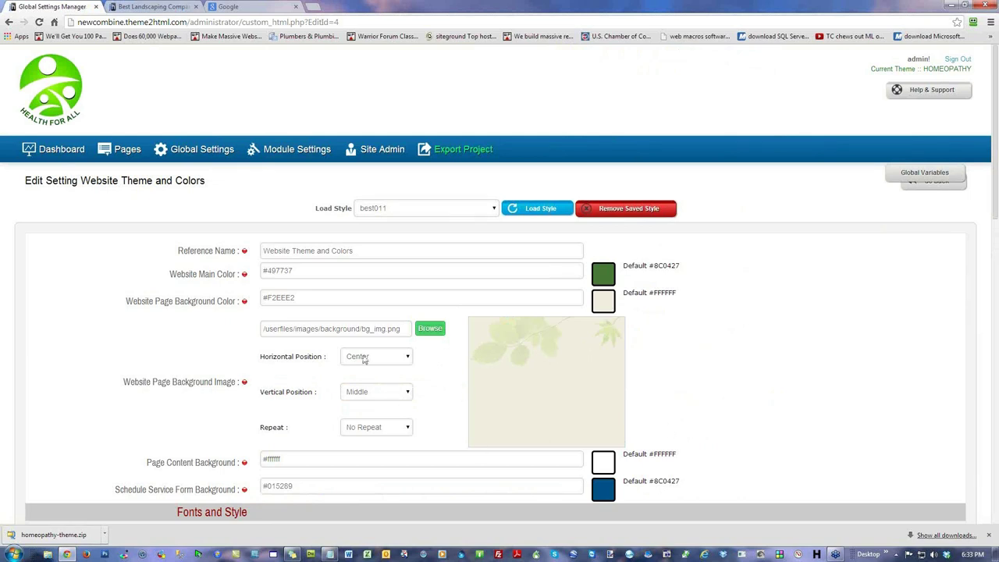
Step: Set the background's vertical position to Top and its repeat option to Repeat
{"action": "left_click", "coordinate": [370, 392]}
{"action": "left_click", "coordinate": [371, 403]}
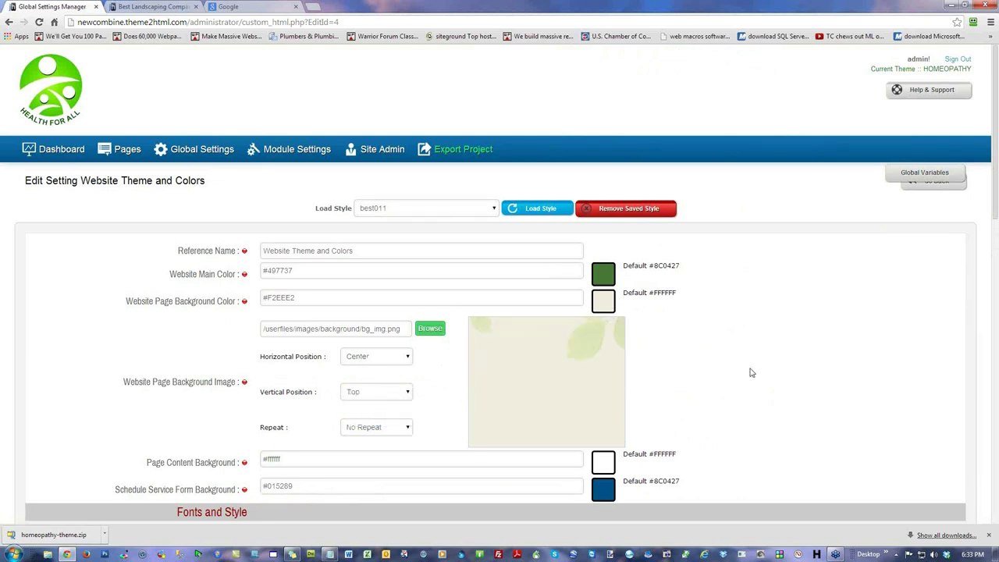
{"action": "left_click", "coordinate": [374, 434]}
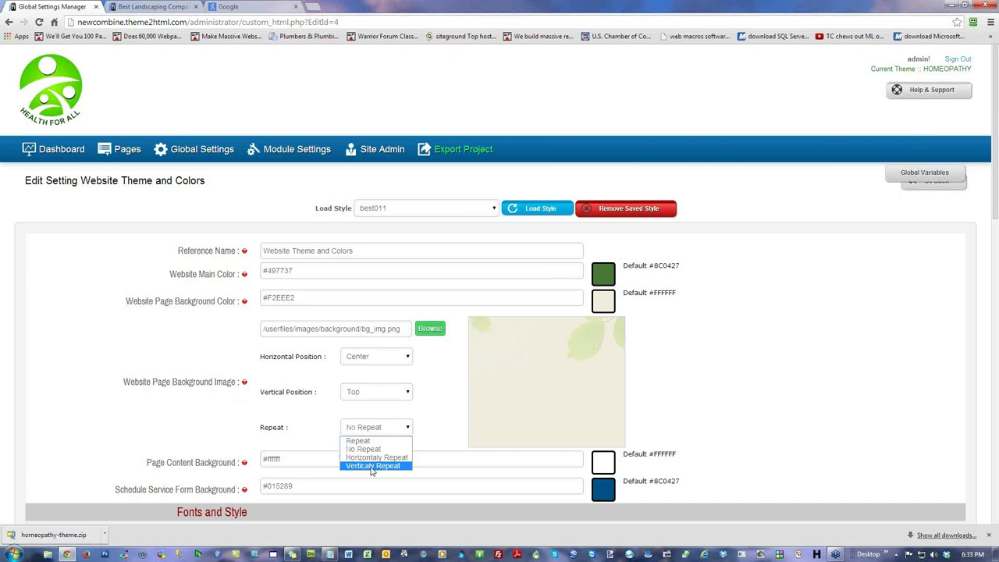
{"action": "left_click", "coordinate": [374, 441]}
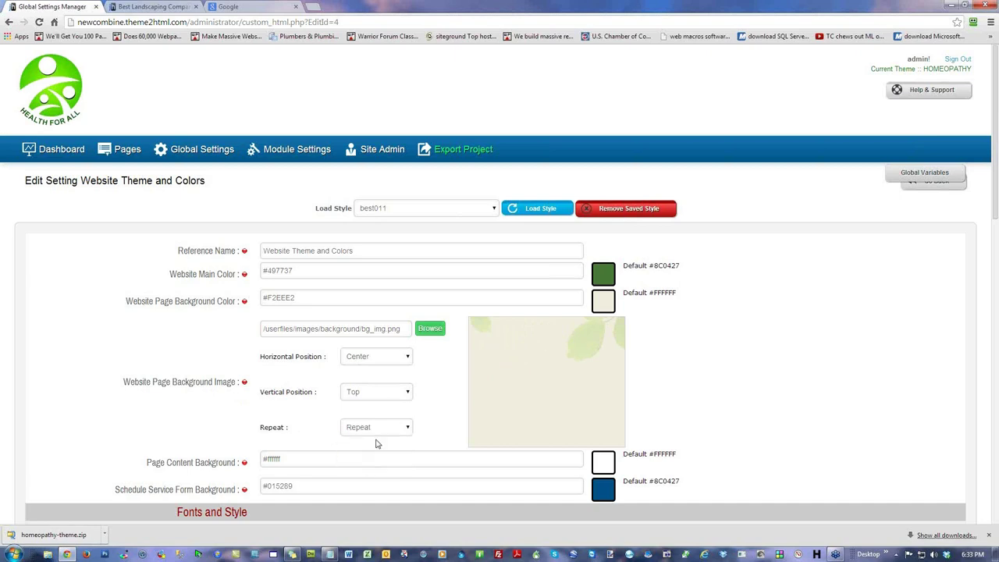
{"action": "scroll", "coordinate": [55, 313], "scroll_direction": "down", "scroll_amount": 10}
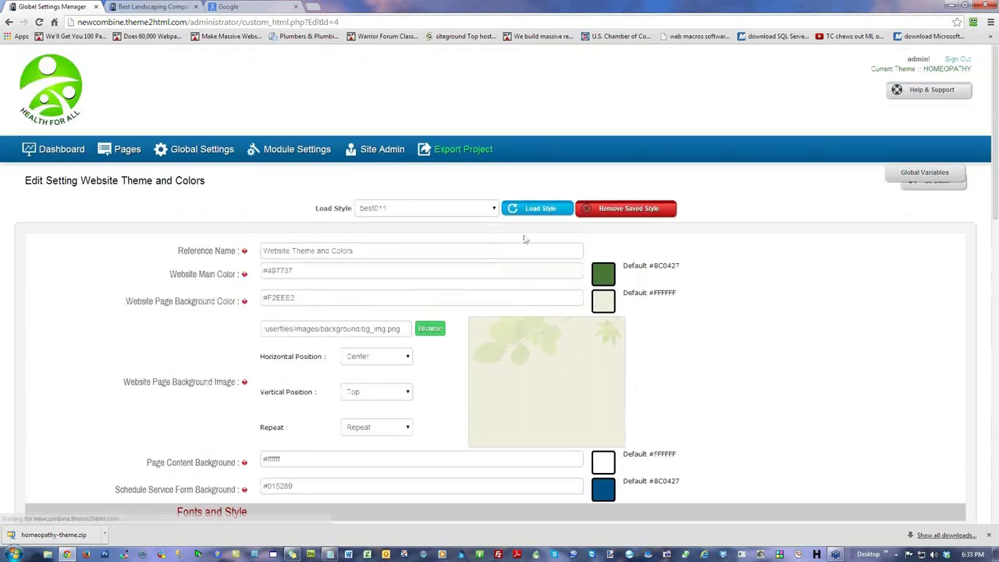
Step: Reload the live homeopathy site and scroll through it to check the tiled leaf background
{"action": "left_click", "coordinate": [152, 6]}
{"action": "left_click", "coordinate": [39, 22]}
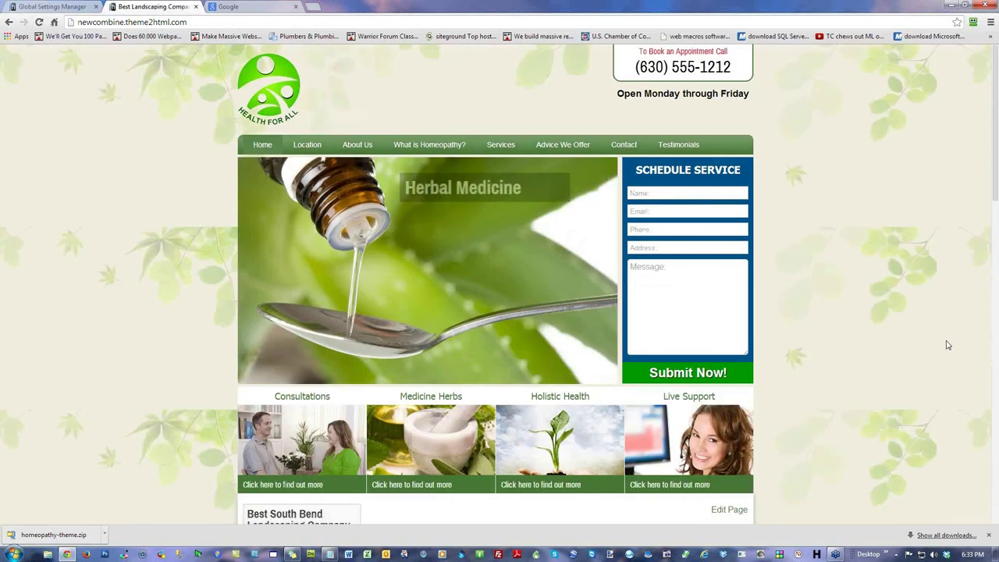
{"action": "scroll", "coordinate": [875, 250], "scroll_direction": "down", "scroll_amount": 4}
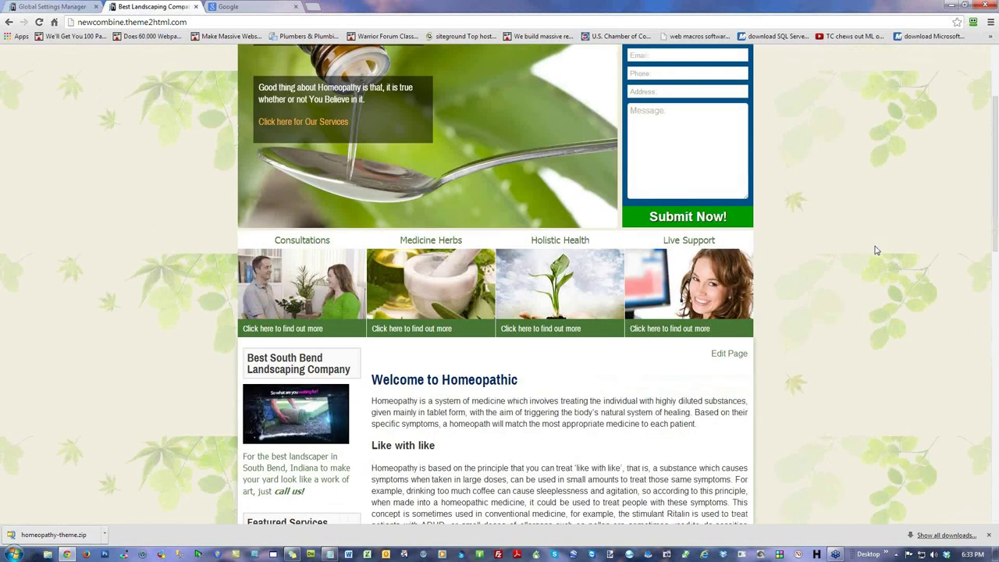
{"action": "scroll", "coordinate": [876, 249], "scroll_direction": "down", "scroll_amount": 2}
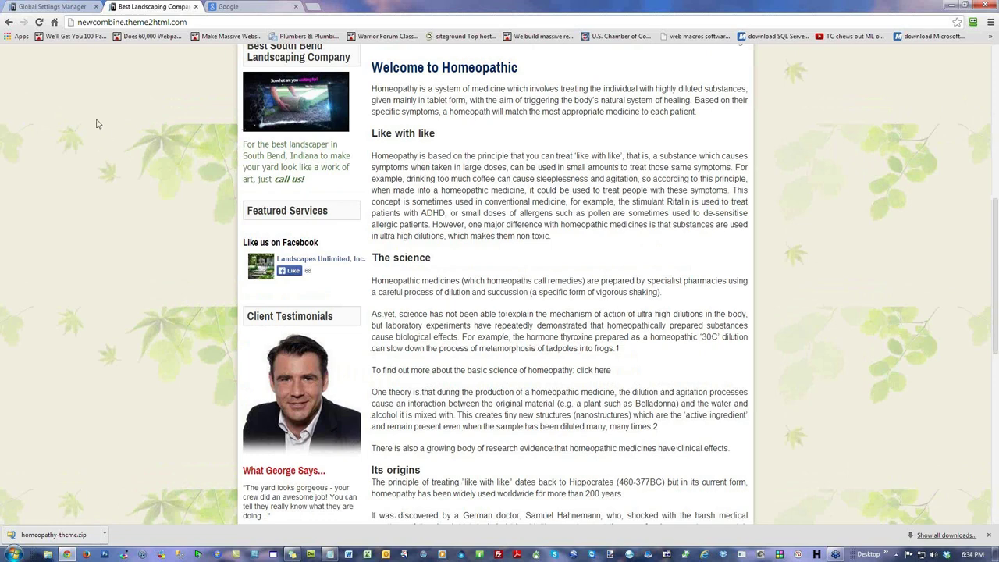
{"action": "scroll", "coordinate": [109, 260], "scroll_direction": "down", "scroll_amount": 6}
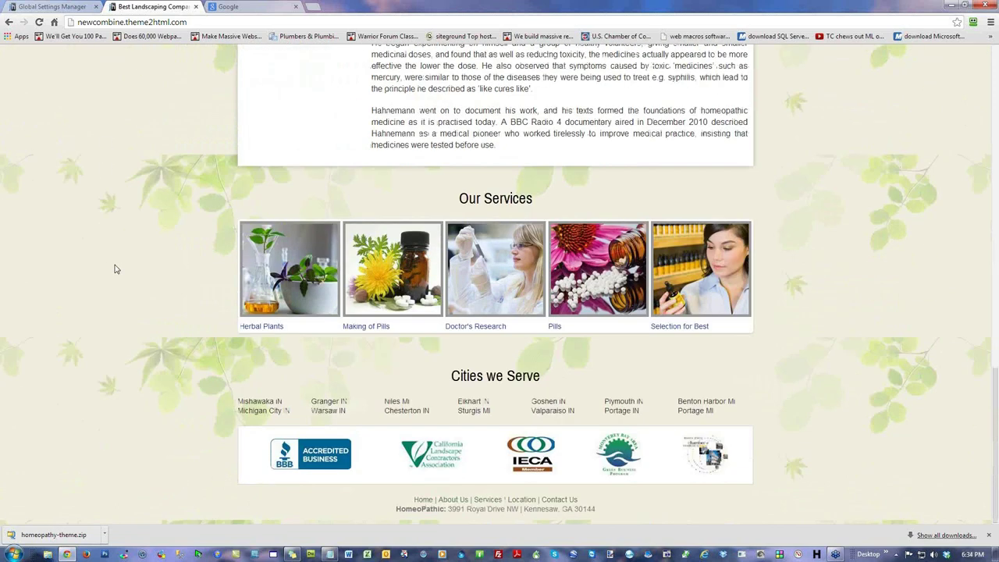
{"action": "scroll", "coordinate": [114, 269], "scroll_direction": "up", "scroll_amount": 8}
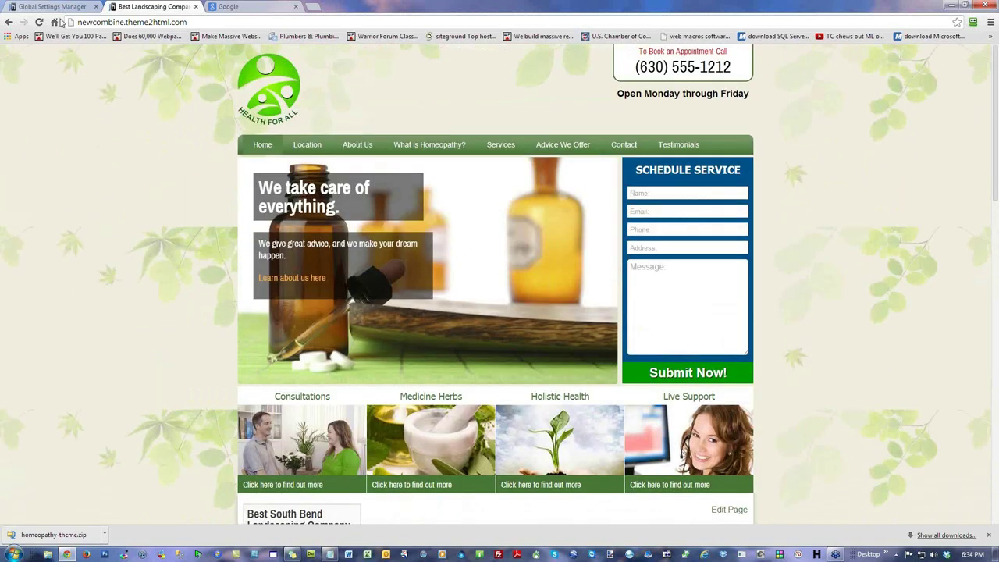
Step: Set the background repeat option to No Repeat and save the theme settings
{"action": "left_click", "coordinate": [67, 8]}
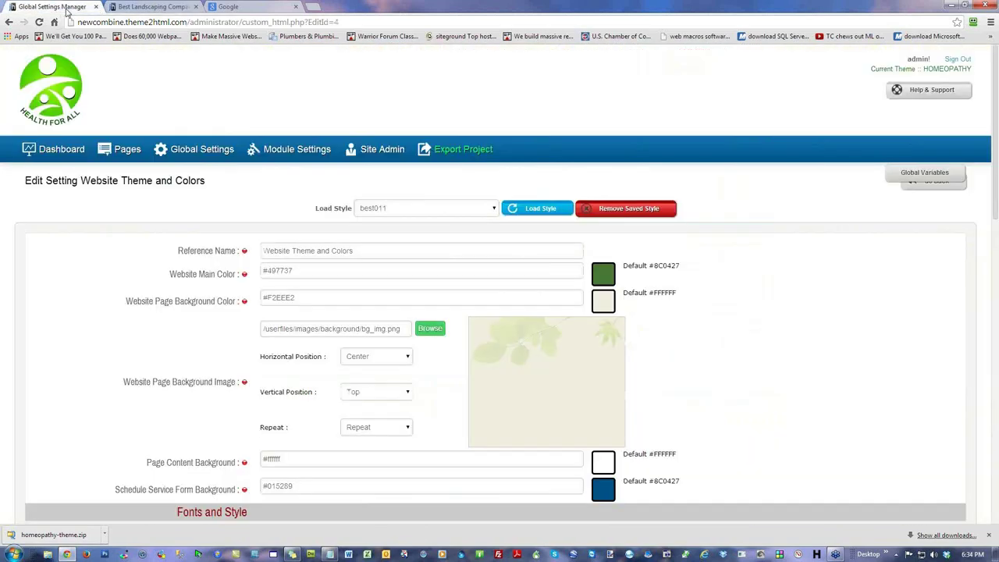
{"action": "left_click", "coordinate": [379, 429]}
{"action": "left_click", "coordinate": [381, 449]}
{"action": "scroll", "coordinate": [95, 338], "scroll_direction": "down", "scroll_amount": 6}
{"action": "scroll", "coordinate": [92, 337], "scroll_direction": "down", "scroll_amount": 4}
{"action": "left_click", "coordinate": [819, 480]}
Step: Reload the live site to check the background, then go back to the Theme and Colors settings
{"action": "left_click", "coordinate": [154, 8]}
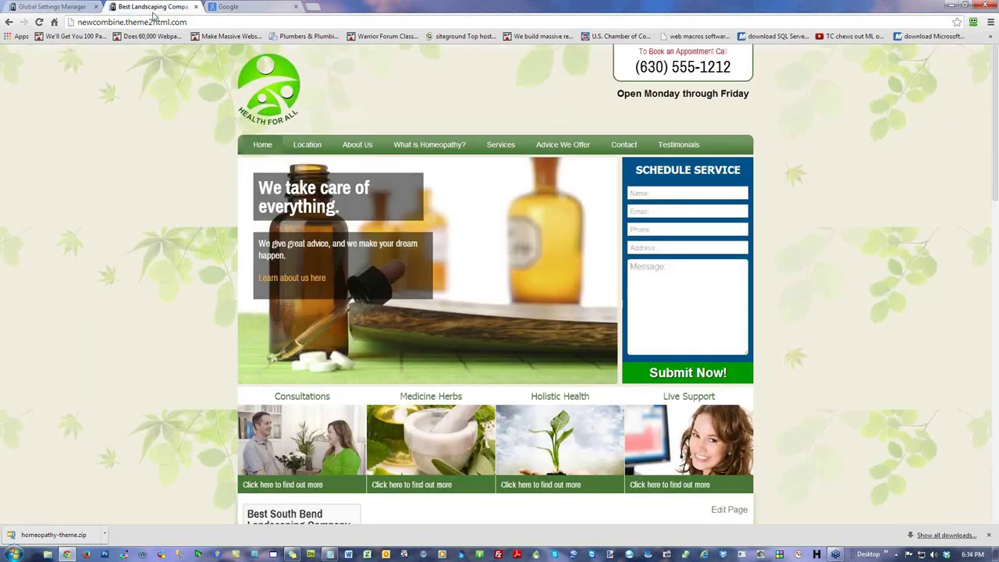
{"action": "left_click", "coordinate": [39, 21]}
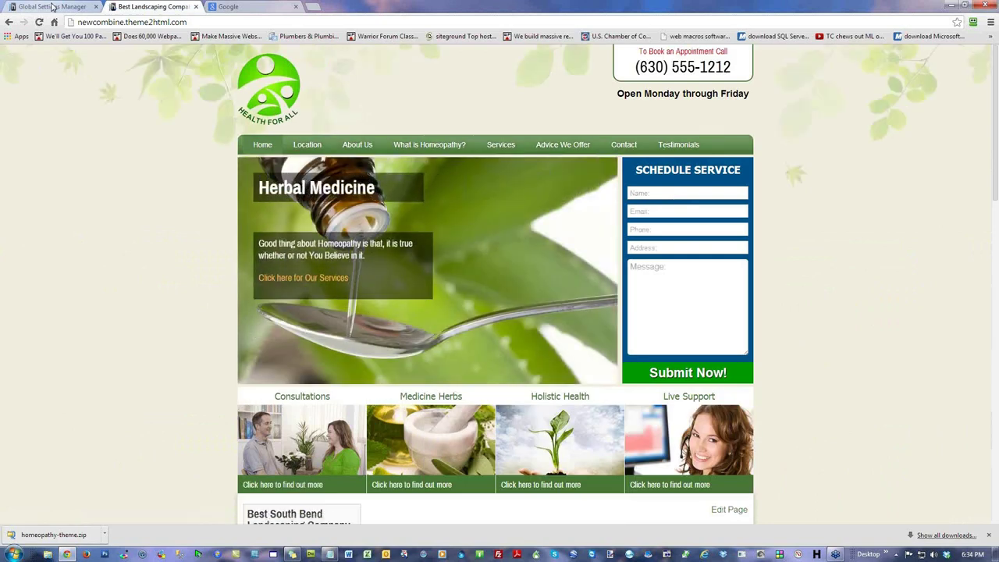
{"action": "left_click", "coordinate": [52, 6]}
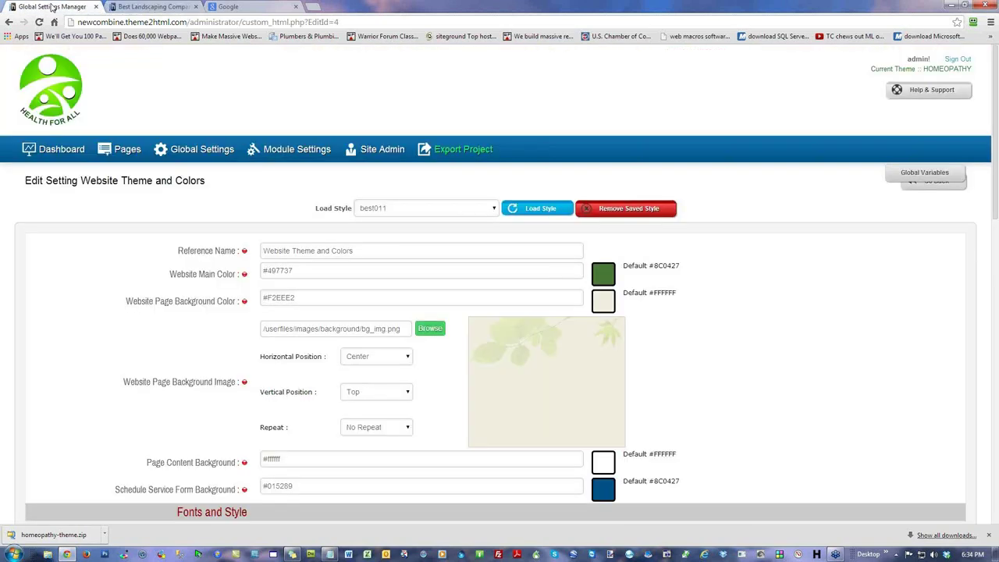
{"action": "scroll", "coordinate": [642, 394], "scroll_direction": "down", "scroll_amount": 2}
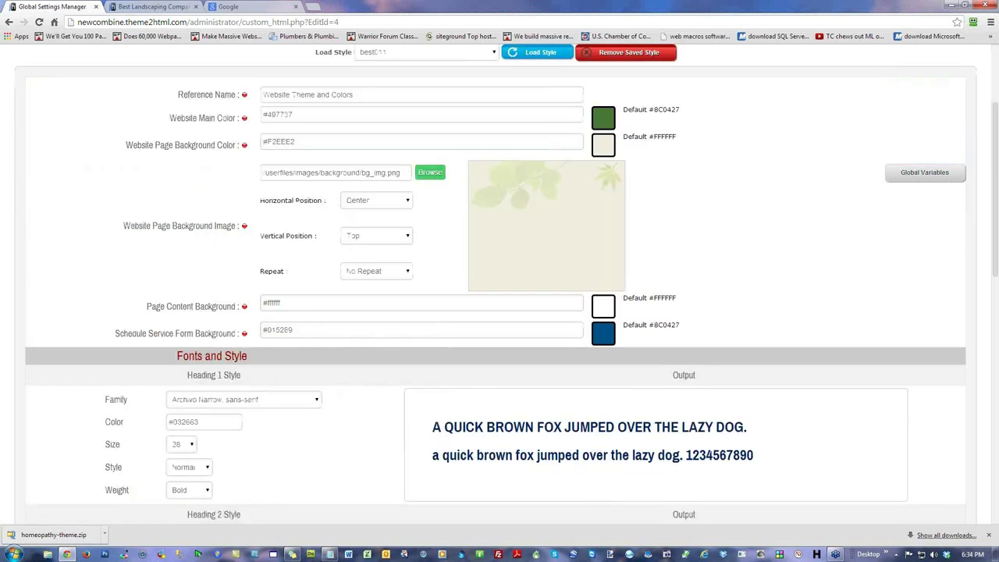
{"action": "key", "text": "alt+Tab"}
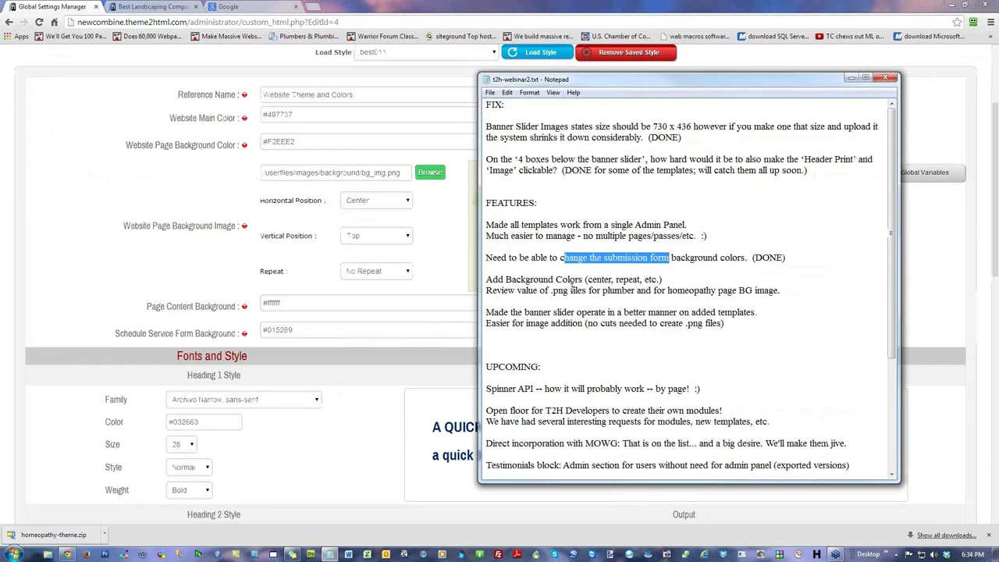
{"action": "left_click_drag", "start_coordinate": [567, 279], "coordinate": [619, 280]}
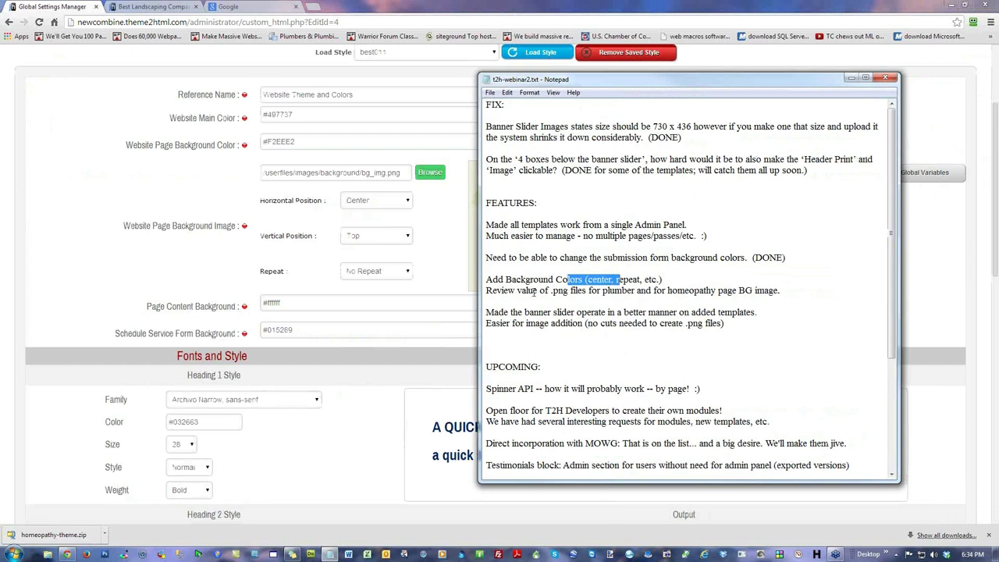
{"action": "left_click_drag", "start_coordinate": [551, 291], "coordinate": [598, 292]}
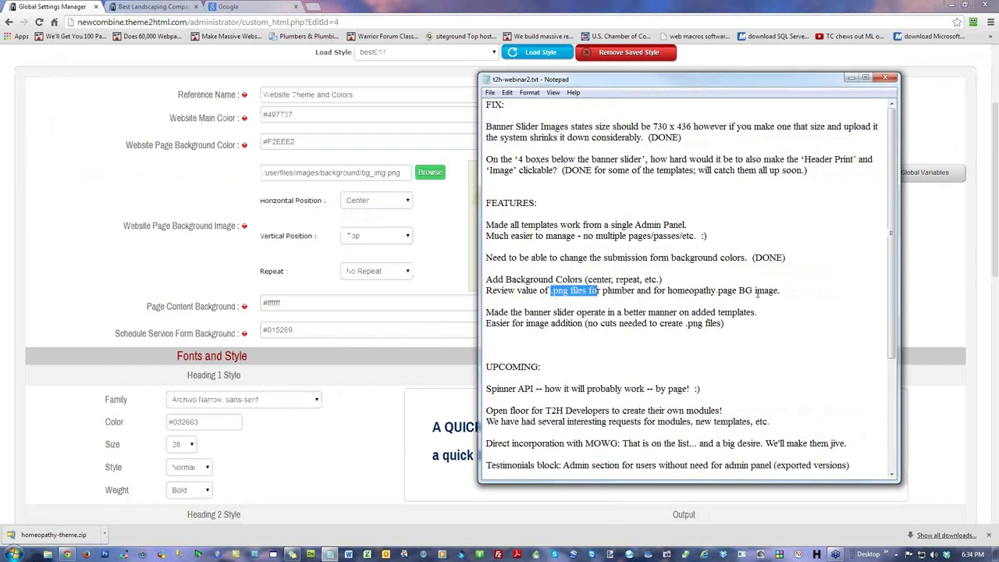
{"action": "left_click_drag", "start_coordinate": [757, 291], "coordinate": [678, 291]}
{"action": "left_click_drag", "start_coordinate": [551, 291], "coordinate": [571, 291]}
{"action": "left_click", "coordinate": [81, 92]}
Step: Enable the PLUMBER theme in the Theme Template Manager and reload the live site with F5
{"action": "scroll", "coordinate": [73, 230], "scroll_direction": "up", "scroll_amount": 2}
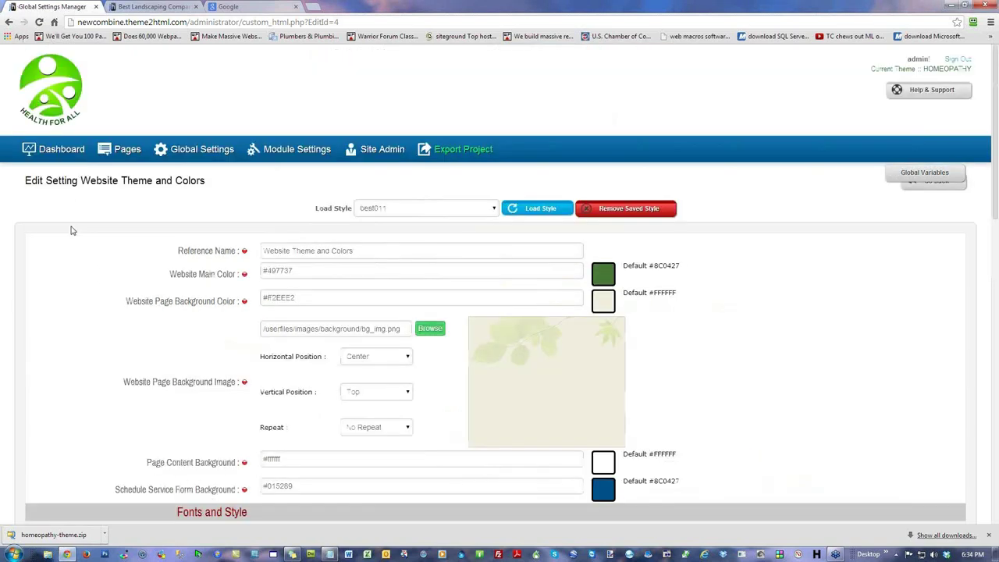
{"action": "left_click", "coordinate": [66, 152]}
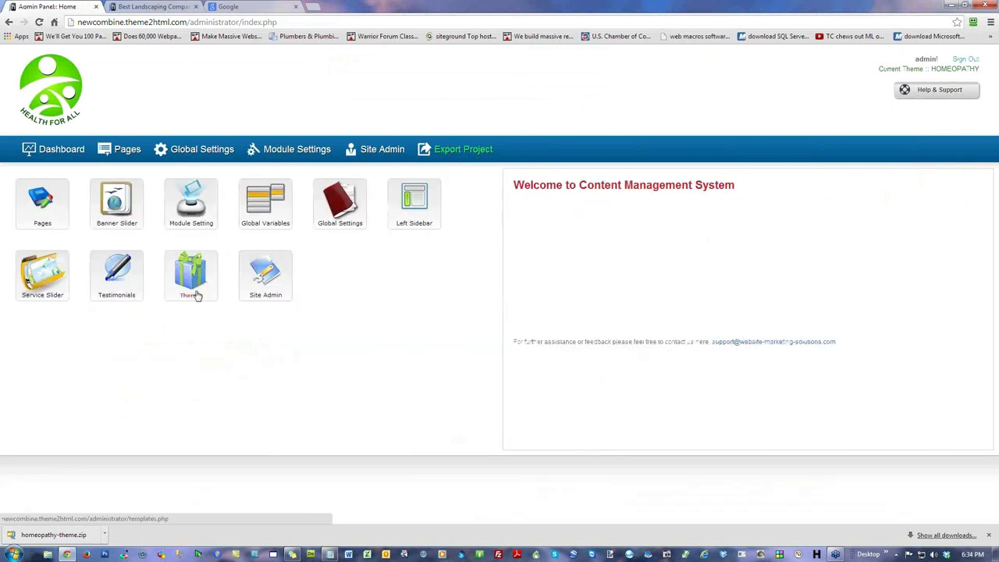
{"action": "left_click", "coordinate": [193, 285]}
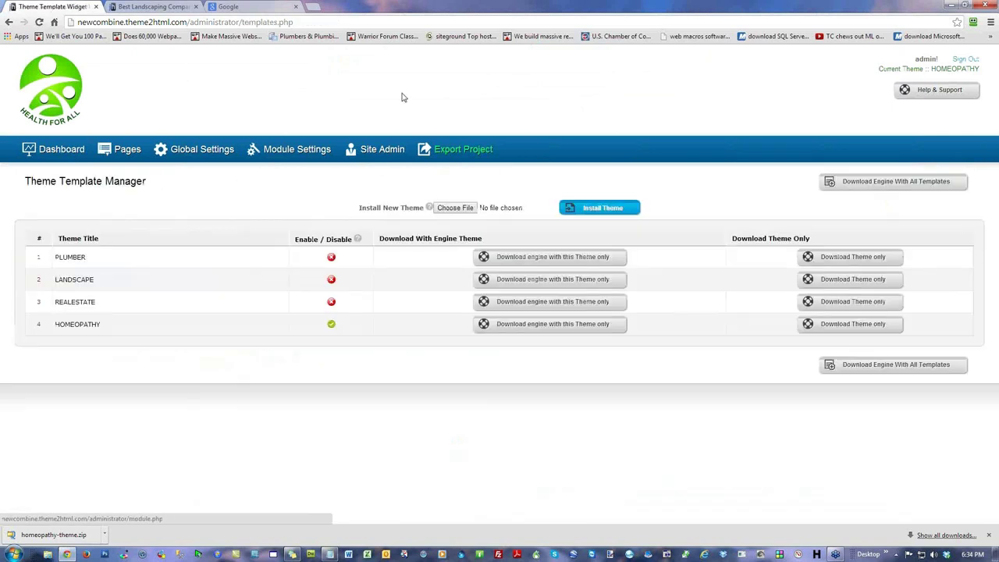
{"action": "left_click", "coordinate": [333, 257]}
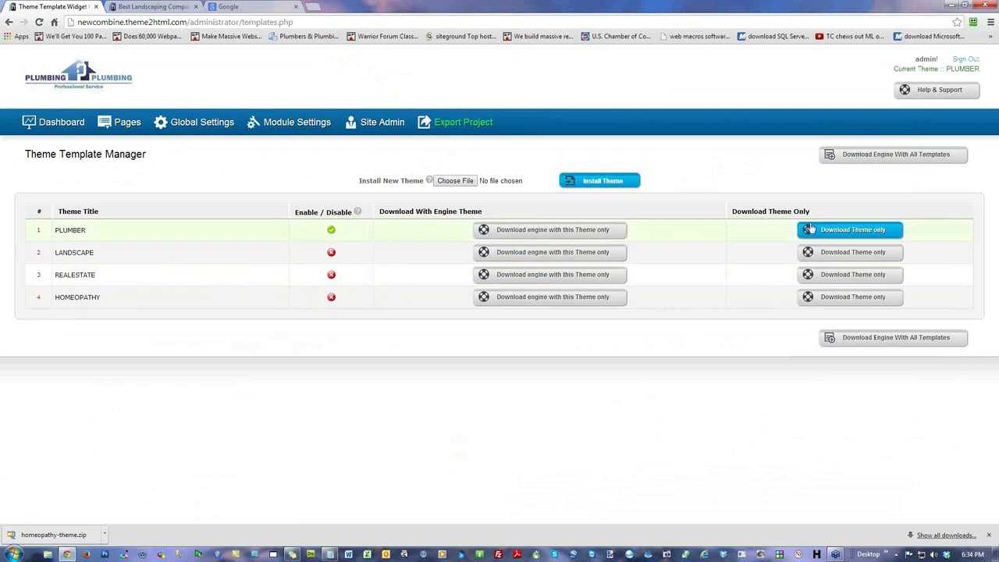
{"action": "left_click", "coordinate": [137, 8]}
{"action": "key", "text": "F5"}
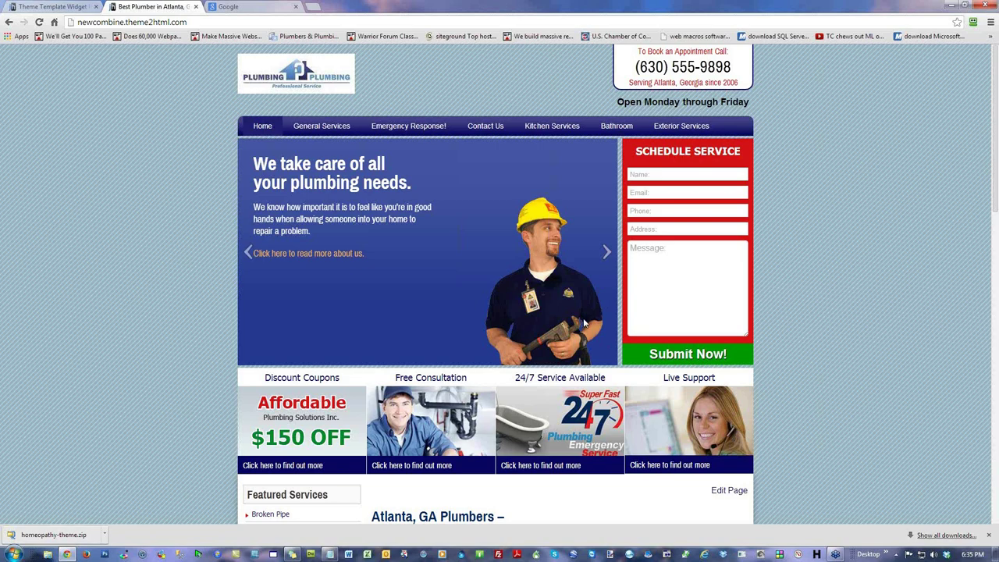
Step: Advance the plumbing site's banner slider to the wrench slide
{"action": "left_click", "coordinate": [249, 253]}
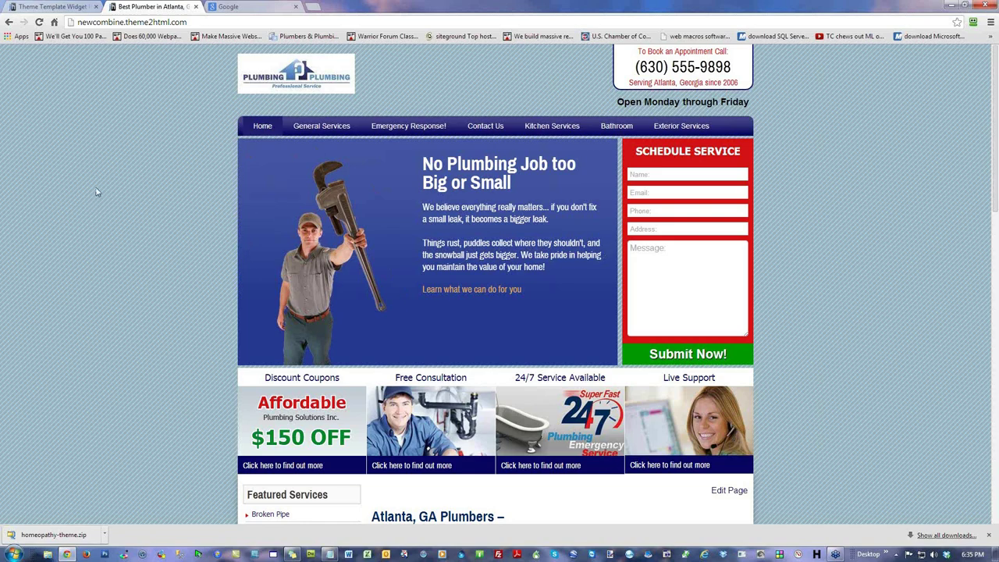
Step: Search Google for 'creating png files knock out background'
{"action": "left_click", "coordinate": [274, 8]}
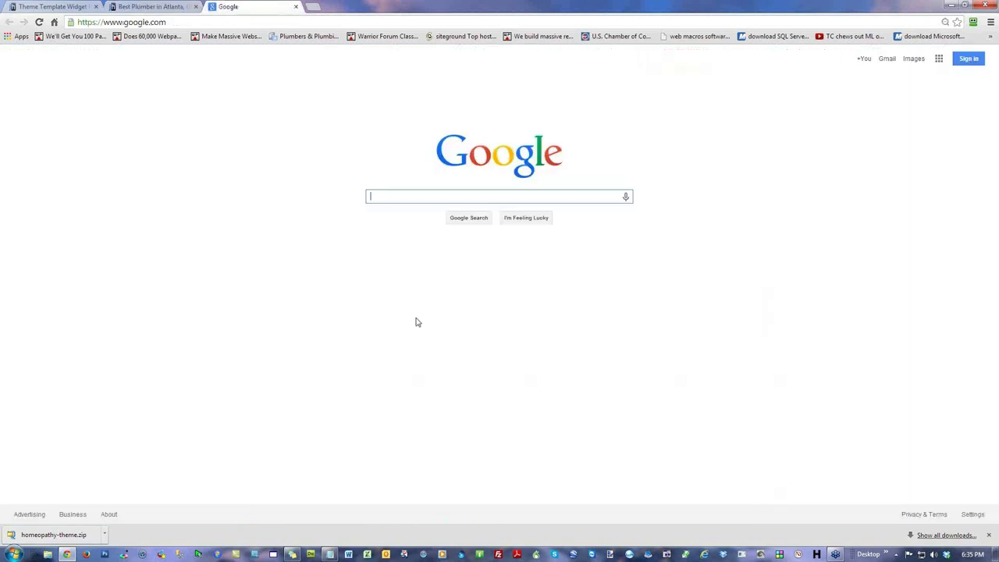
{"action": "type", "text": "creat"}
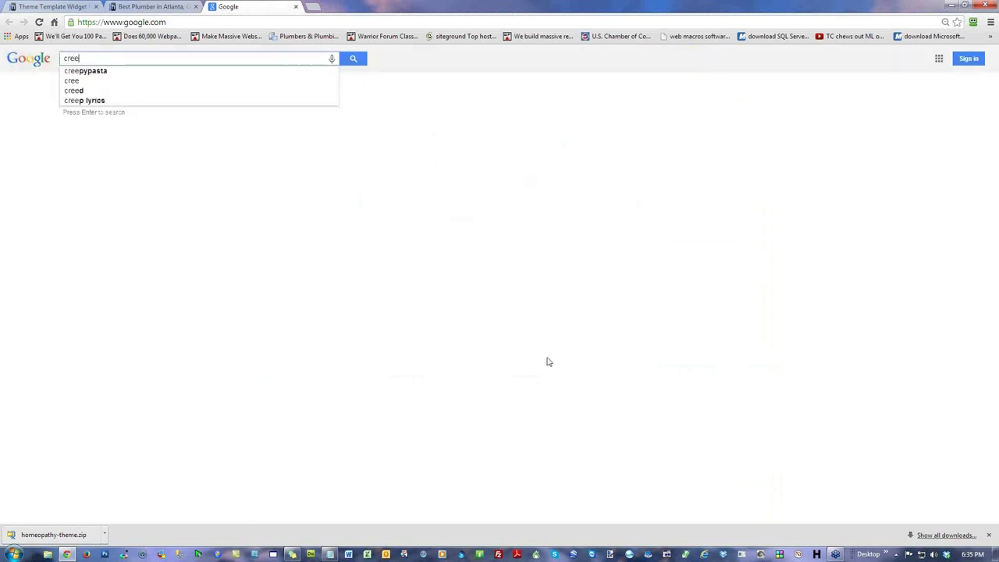
{"action": "type", "text": "ing pn"}
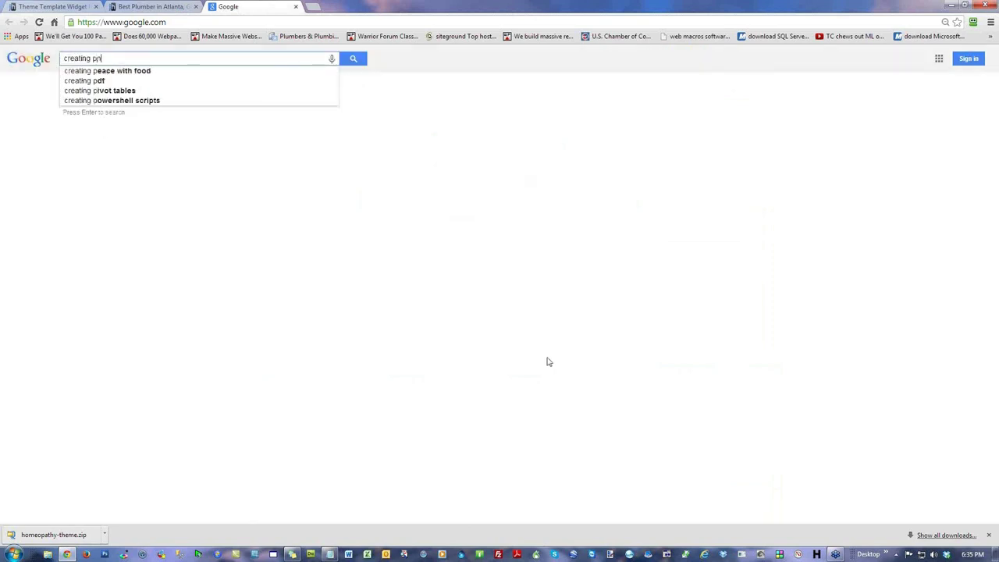
{"action": "type", "text": "g files"}
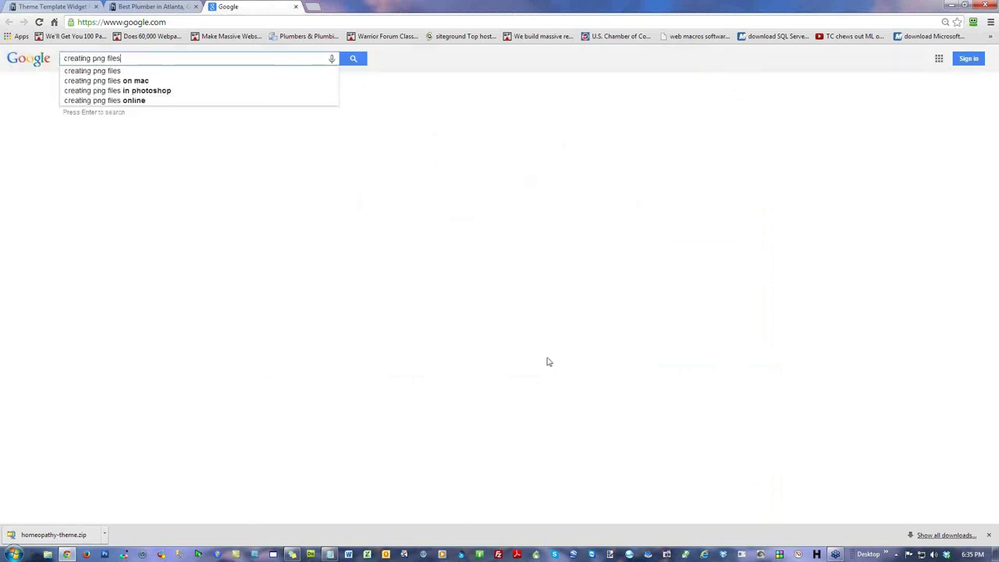
{"action": "type", "text": " knock out"}
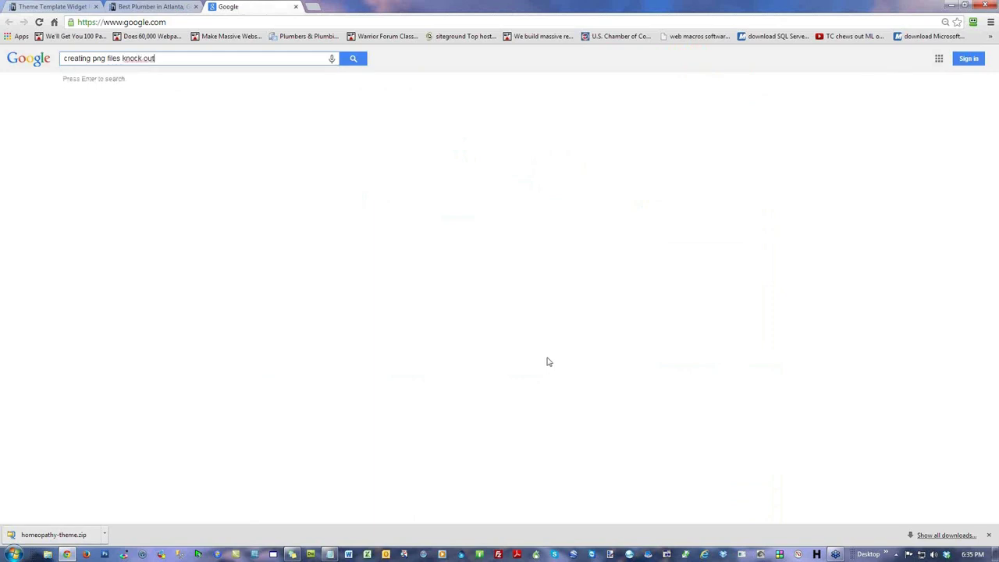
{"action": "type", "text": " background"}
{"action": "key", "text": "Return"}
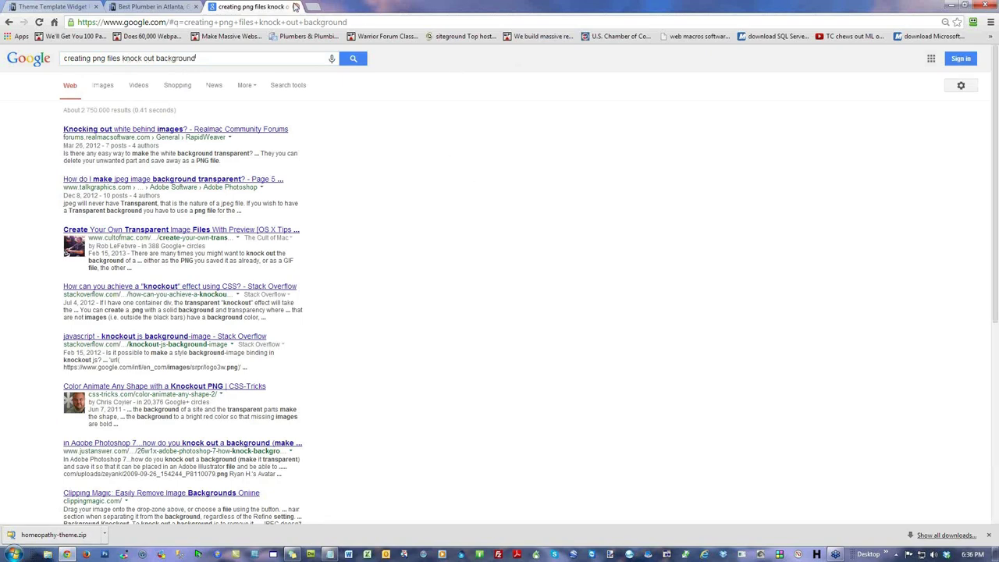
Step: Replace the query with 'paint.net', search, and highlight the getpaint.net result
{"action": "left_click_drag", "start_coordinate": [734, 6], "coordinate": [621, 19]}
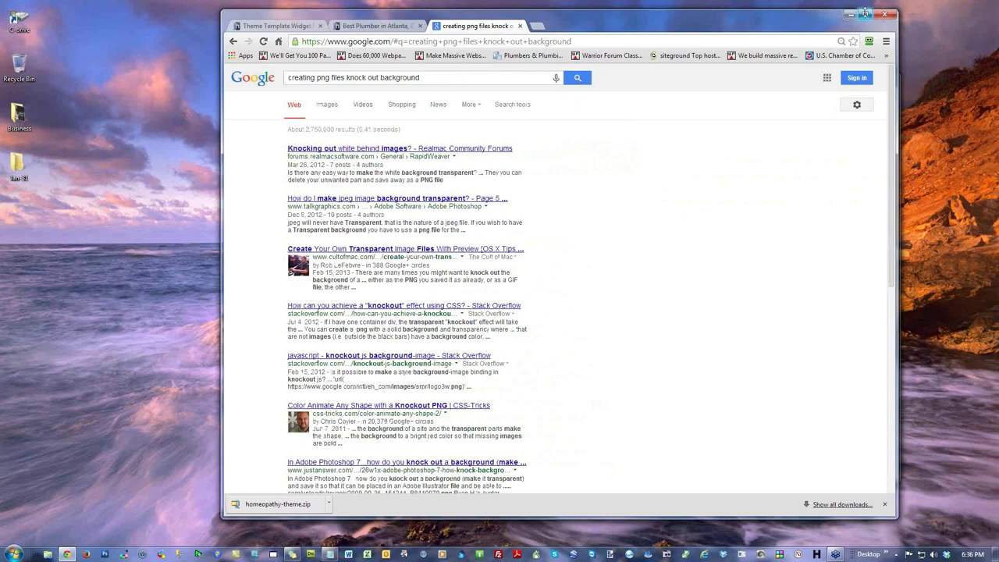
{"action": "left_click", "coordinate": [864, 14]}
{"action": "triple_click", "coordinate": [225, 58]}
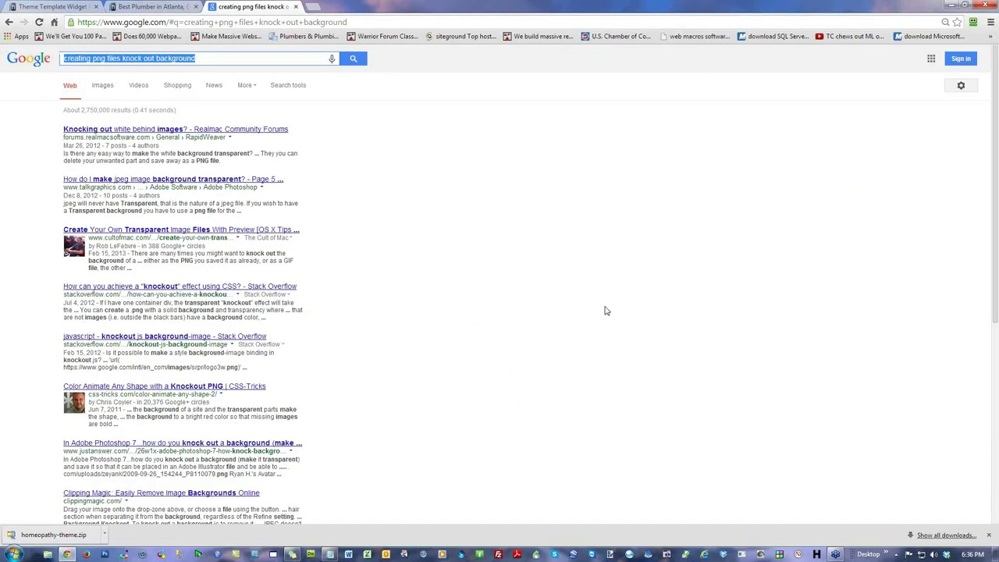
{"action": "key", "text": "BackSpace"}
{"action": "type", "text": "paint.net"}
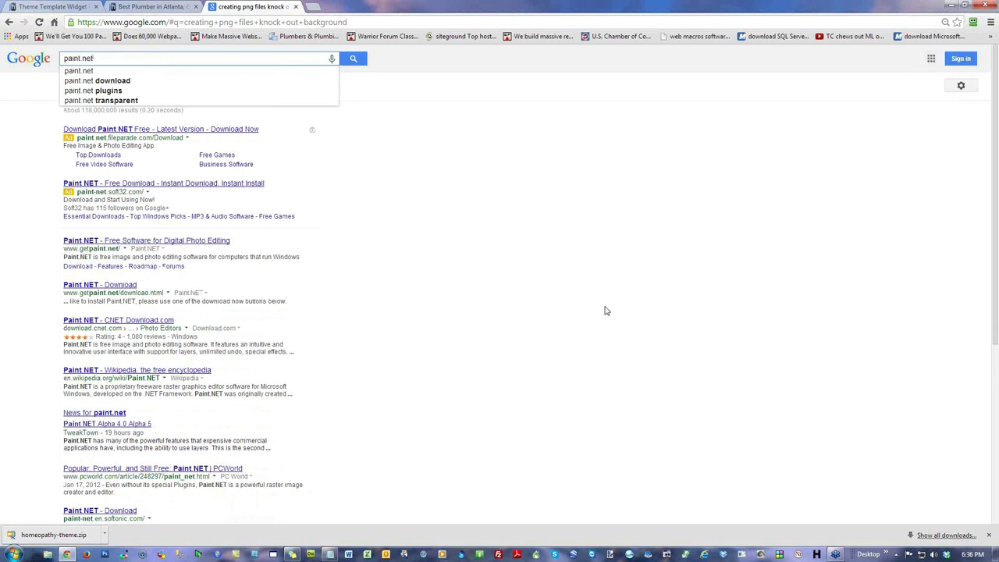
{"action": "key", "text": "Return"}
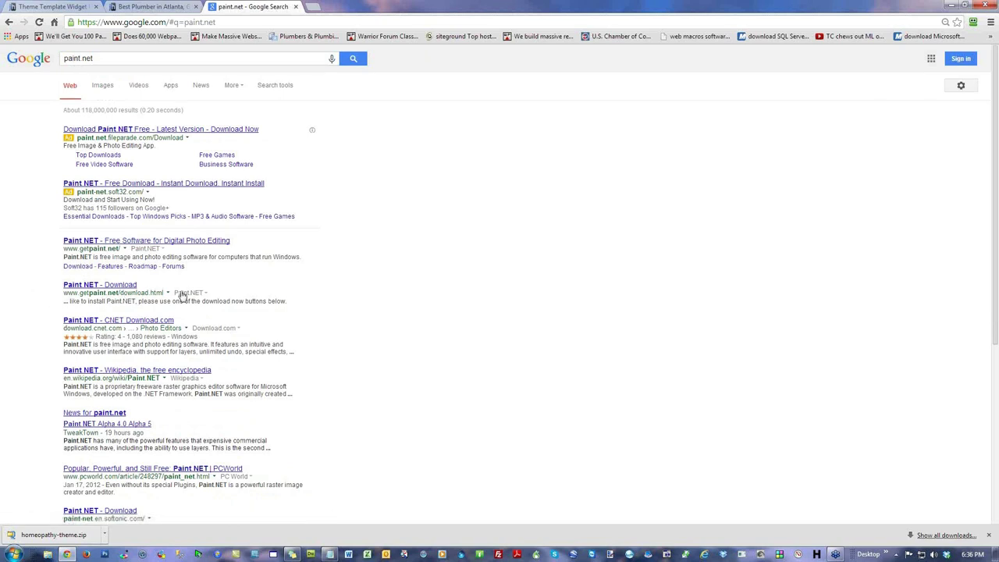
{"action": "double_click", "coordinate": [101, 249]}
{"action": "left_click", "coordinate": [461, 277]}
Step: Check the theme manager and site preview, then review the banner slider note in Notepad and minimize it
{"action": "left_click", "coordinate": [70, 7]}
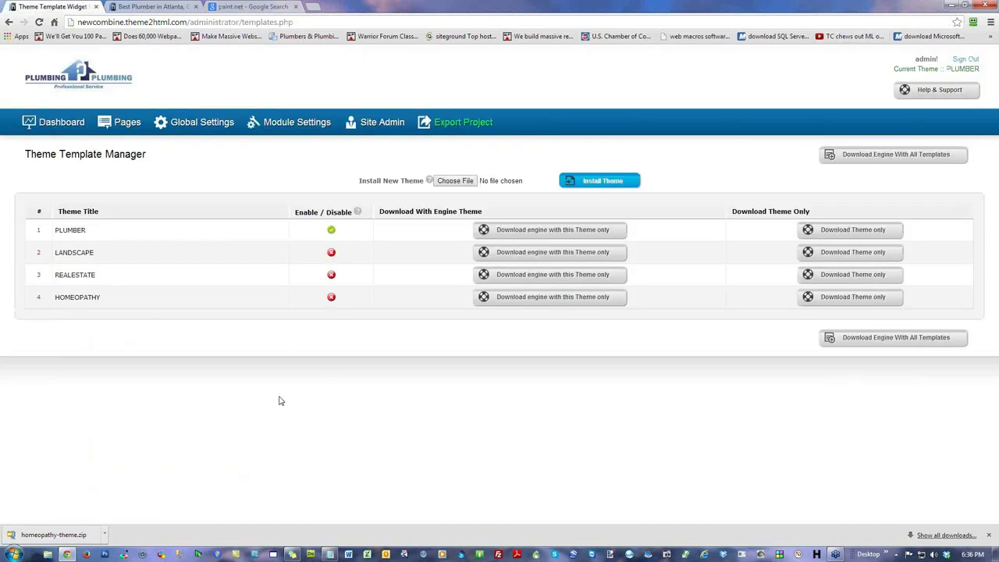
{"action": "left_click", "coordinate": [167, 7]}
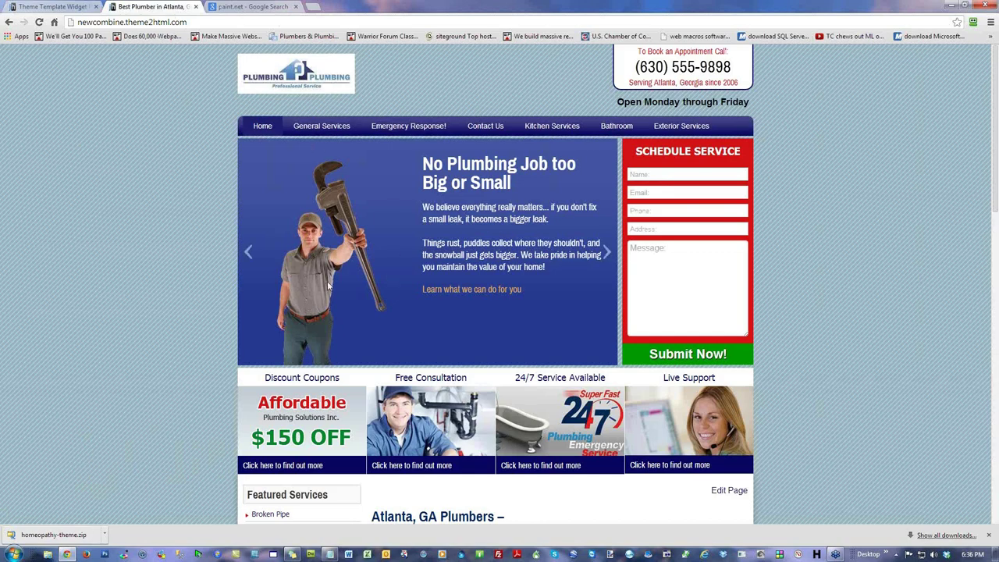
{"action": "left_click", "coordinate": [52, 6]}
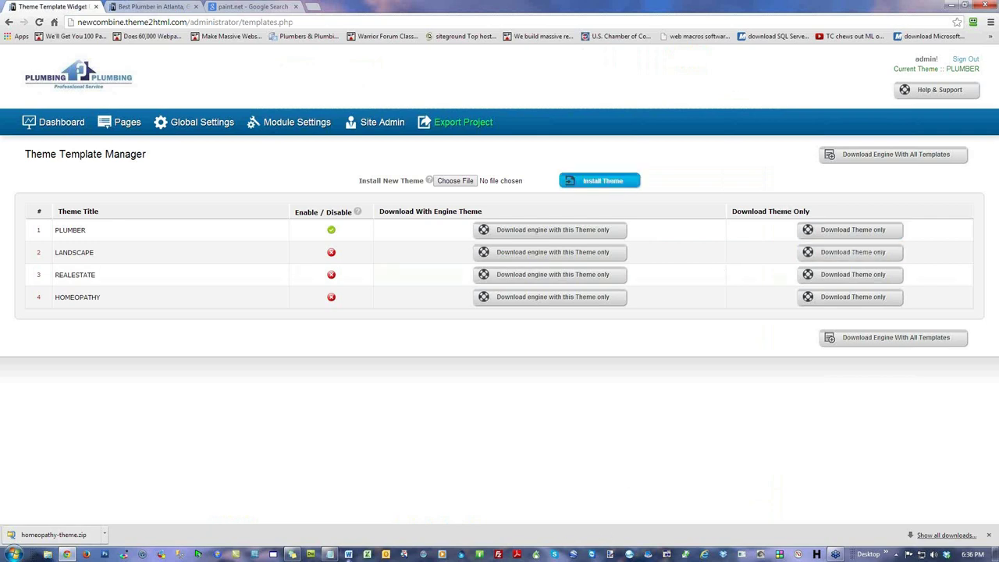
{"action": "left_click", "coordinate": [329, 554]}
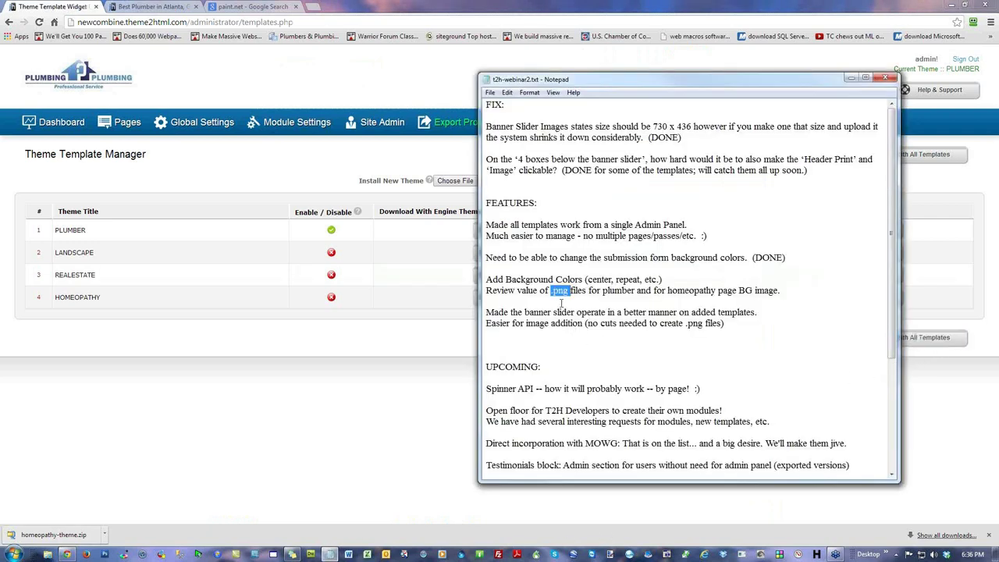
{"action": "left_click_drag", "start_coordinate": [554, 312], "coordinate": [620, 312]}
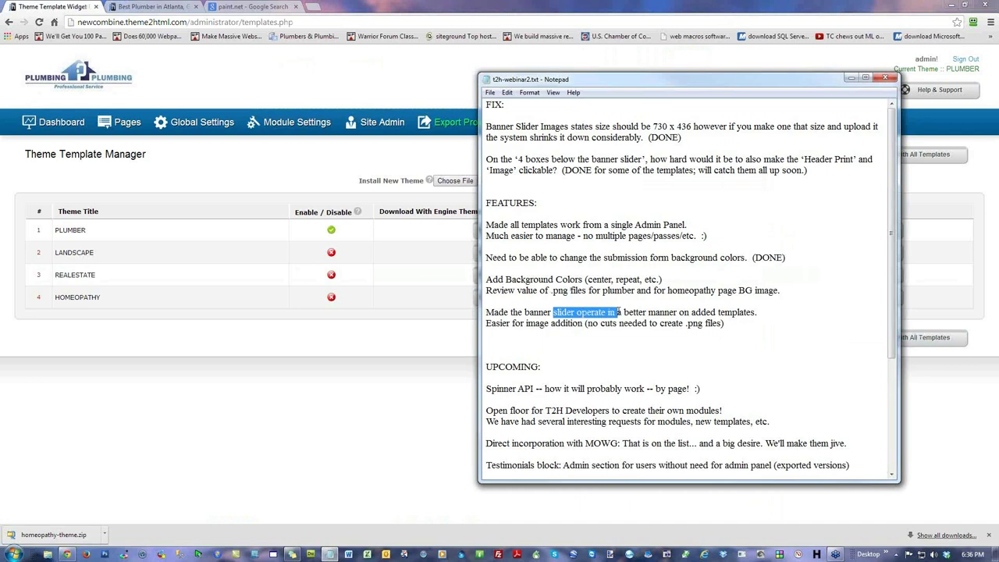
{"action": "key", "text": "super+Down"}
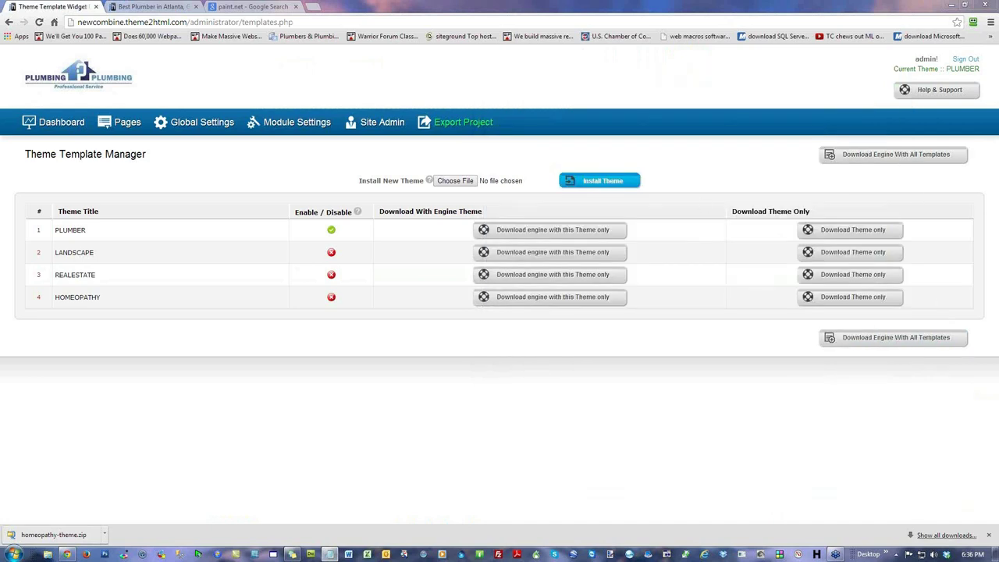
Step: Advance the plumbing site's slider to the hard hat slide and return to the Theme Template Manager
{"action": "left_click", "coordinate": [156, 6]}
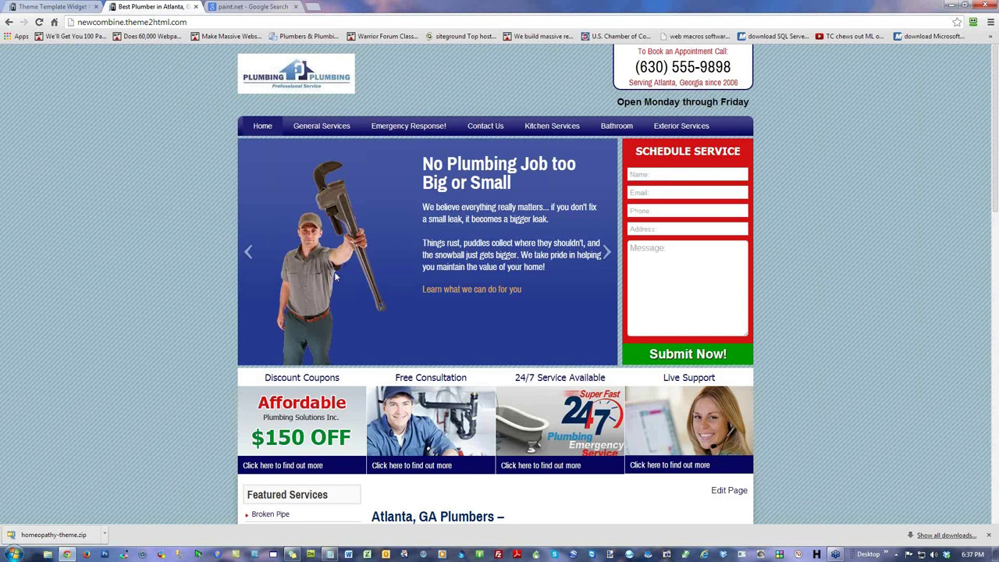
{"action": "left_click", "coordinate": [249, 251]}
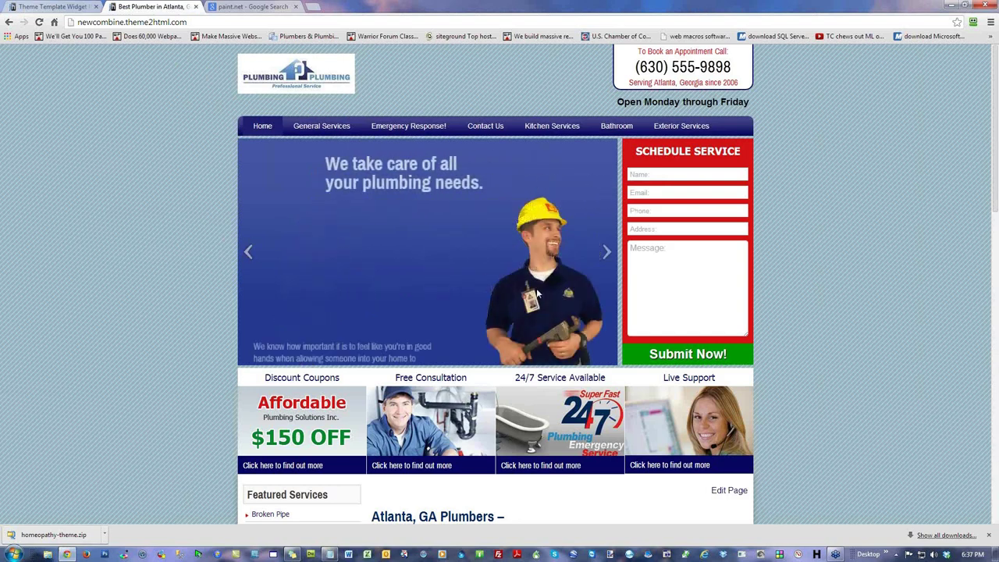
{"action": "left_click", "coordinate": [71, 7]}
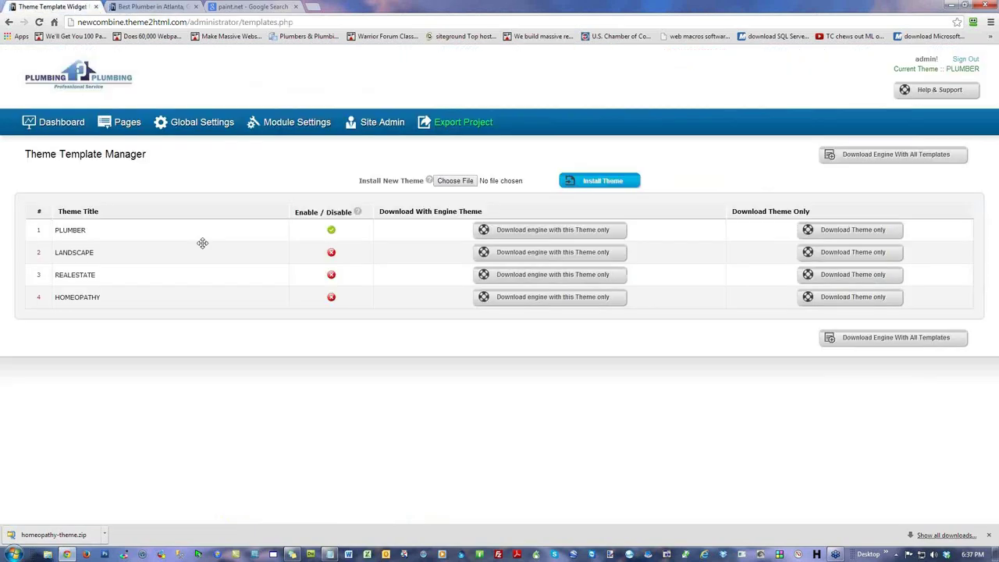
Step: Enable LANDSCAPE instead of PLUMBER and reload the site to show the Edge Landscaping homepage
{"action": "left_click", "coordinate": [330, 254]}
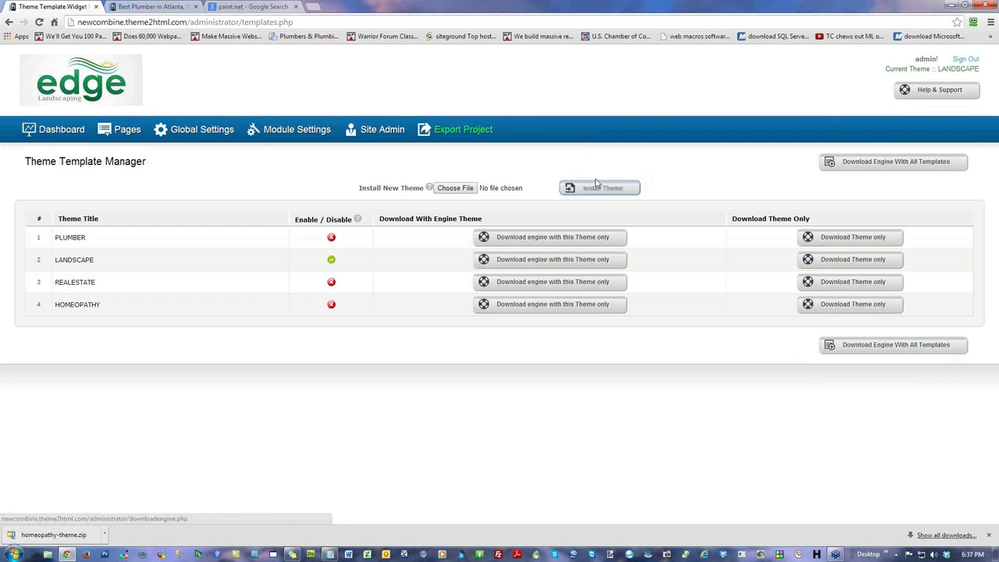
{"action": "left_click", "coordinate": [151, 7]}
{"action": "left_click", "coordinate": [41, 22]}
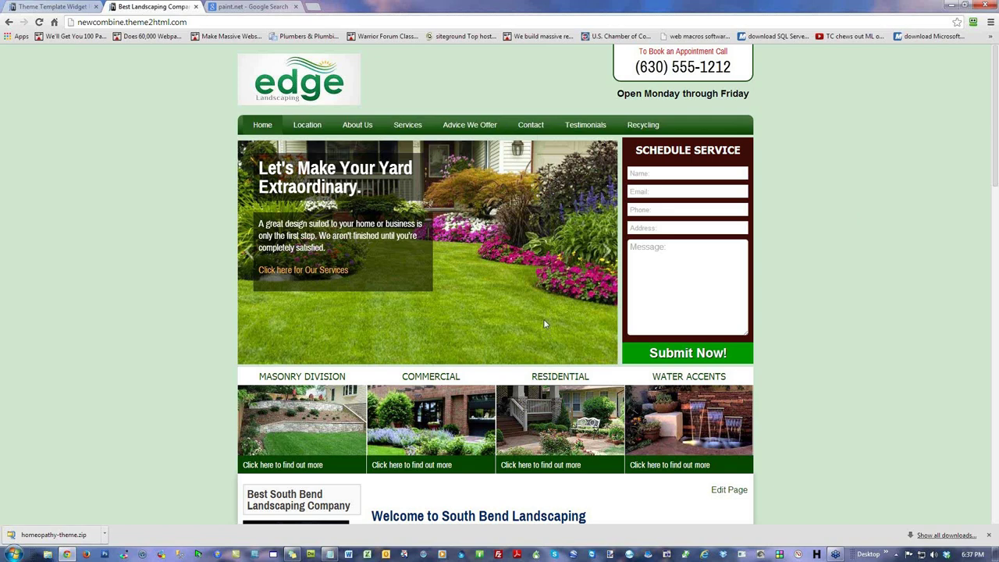
{"action": "left_click", "coordinate": [57, 11]}
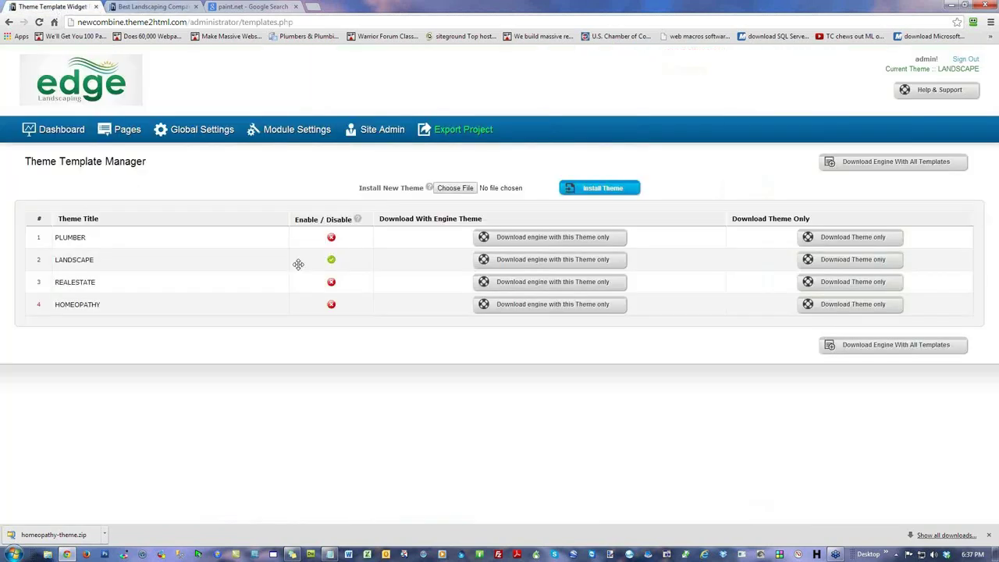
Step: Copy the main colour #094501 into the Schedule Service Form Background field and save
{"action": "left_click", "coordinate": [209, 133]}
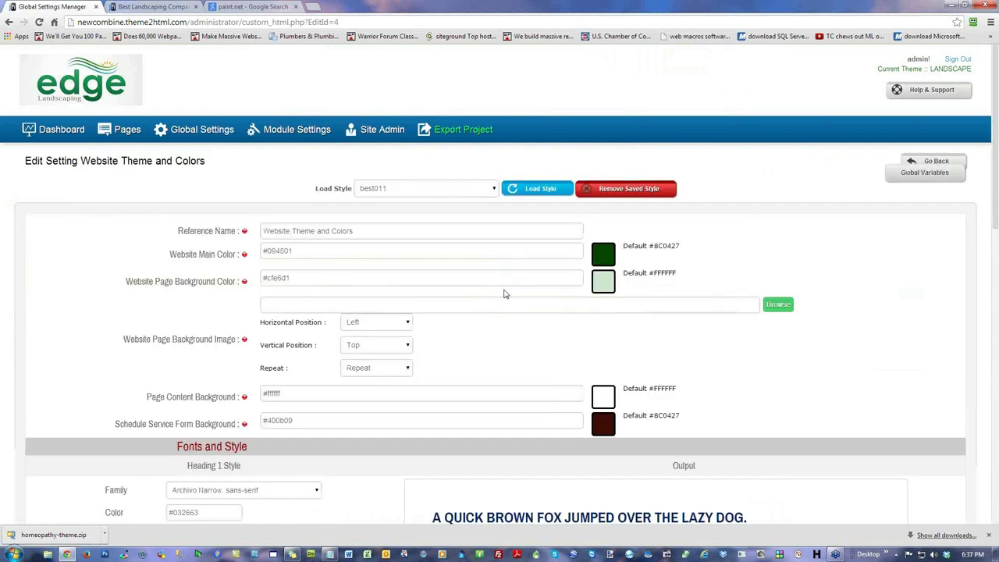
{"action": "left_click", "coordinate": [296, 422]}
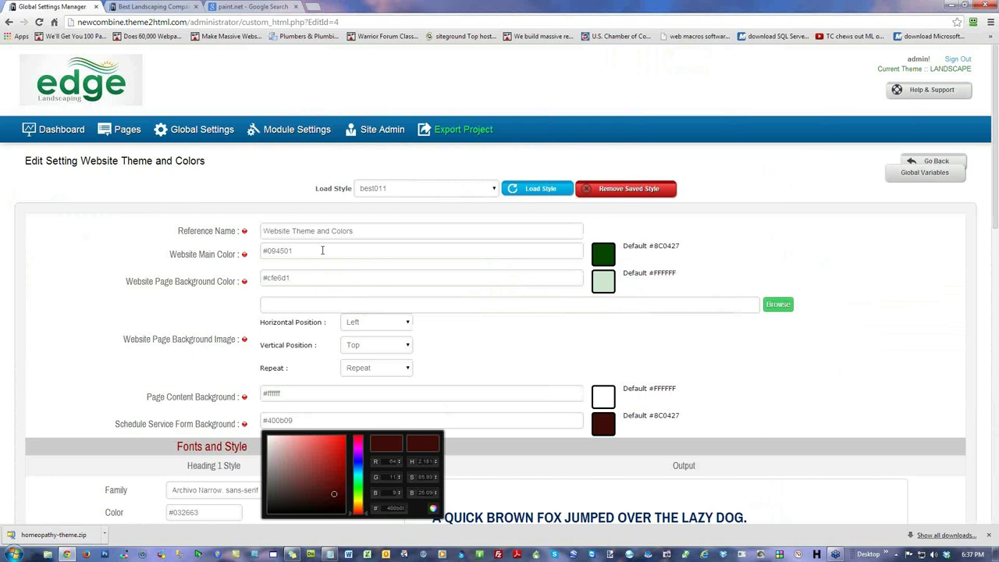
{"action": "left_click", "coordinate": [322, 250]}
{"action": "double_click", "coordinate": [324, 250]}
{"action": "key", "text": "ctrl+c"}
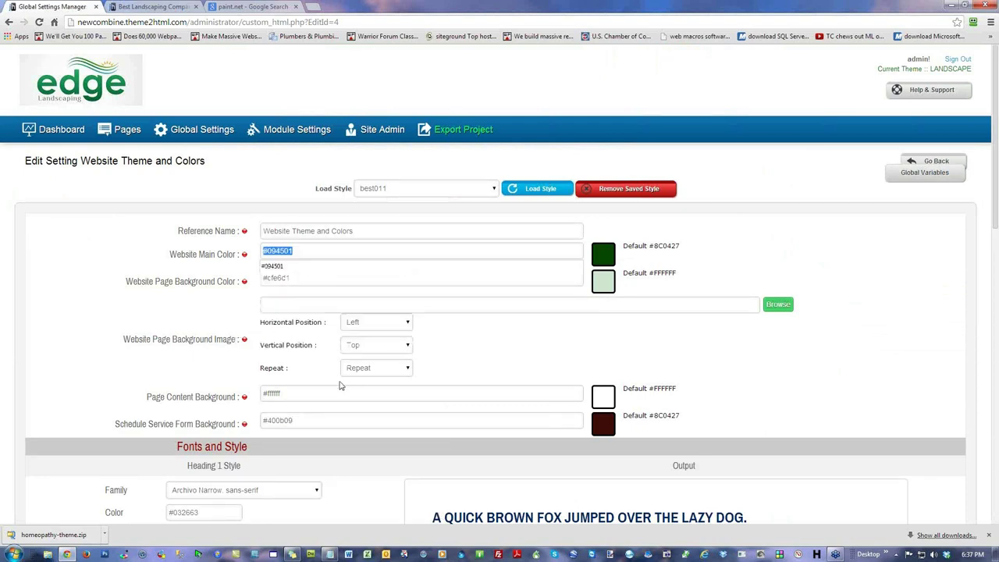
{"action": "double_click", "coordinate": [324, 420]}
{"action": "key", "text": "ctrl+v"}
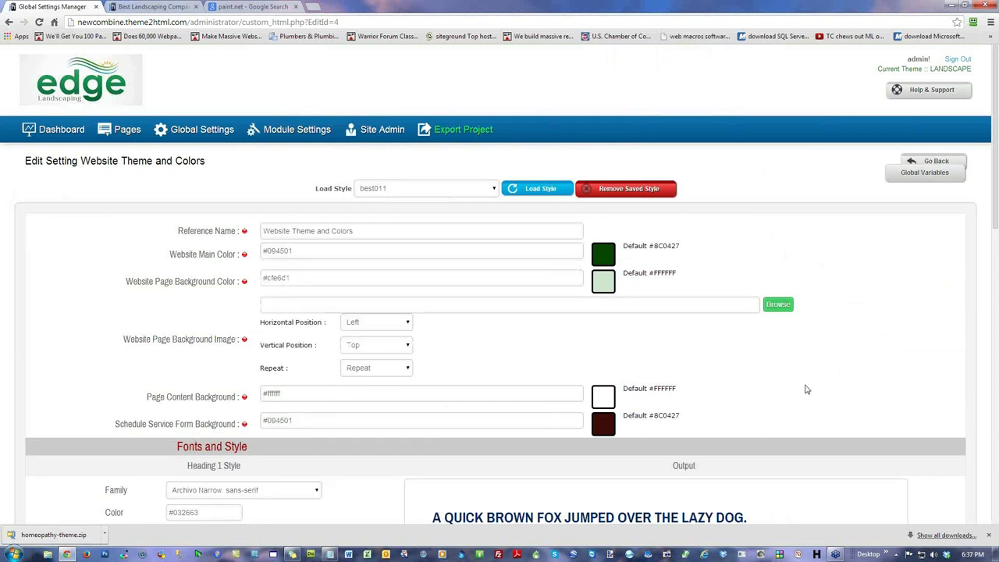
{"action": "scroll", "coordinate": [824, 388], "scroll_direction": "down", "scroll_amount": 15}
{"action": "left_click", "coordinate": [832, 432]}
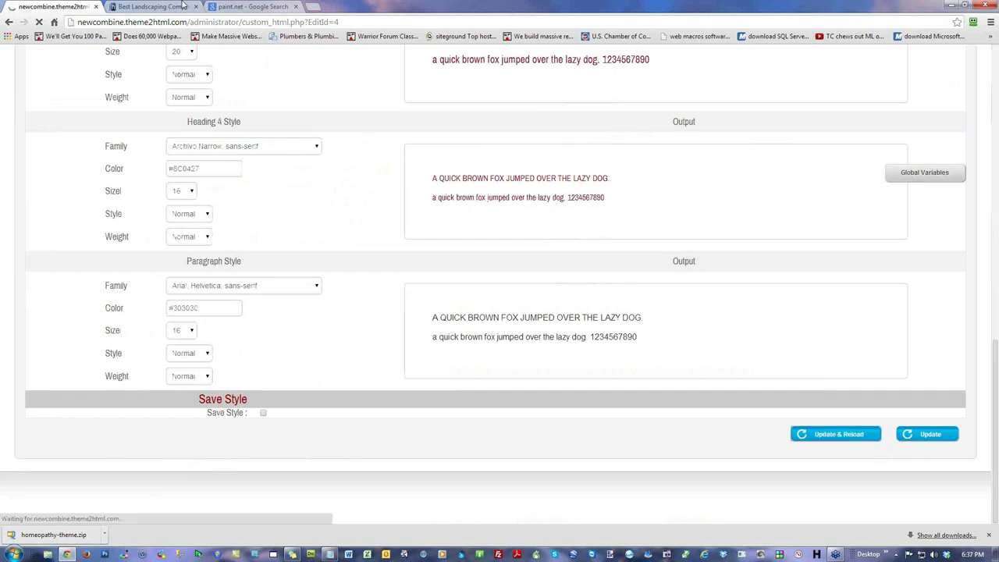
Step: Reload the landscaping site to preview the new form colour, then return to the admin dashboard
{"action": "left_click", "coordinate": [168, 10]}
{"action": "left_click", "coordinate": [39, 22]}
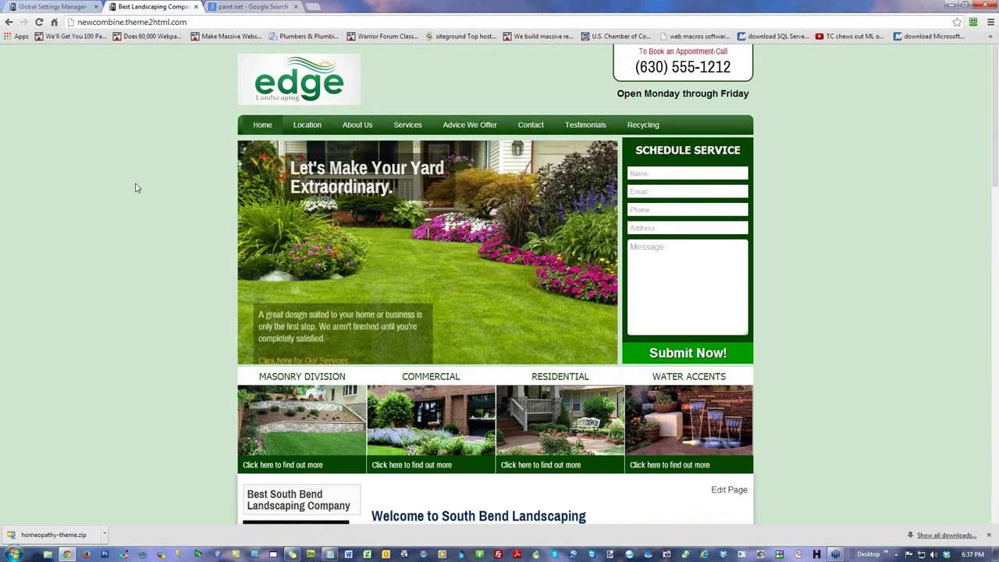
{"action": "left_click", "coordinate": [607, 251]}
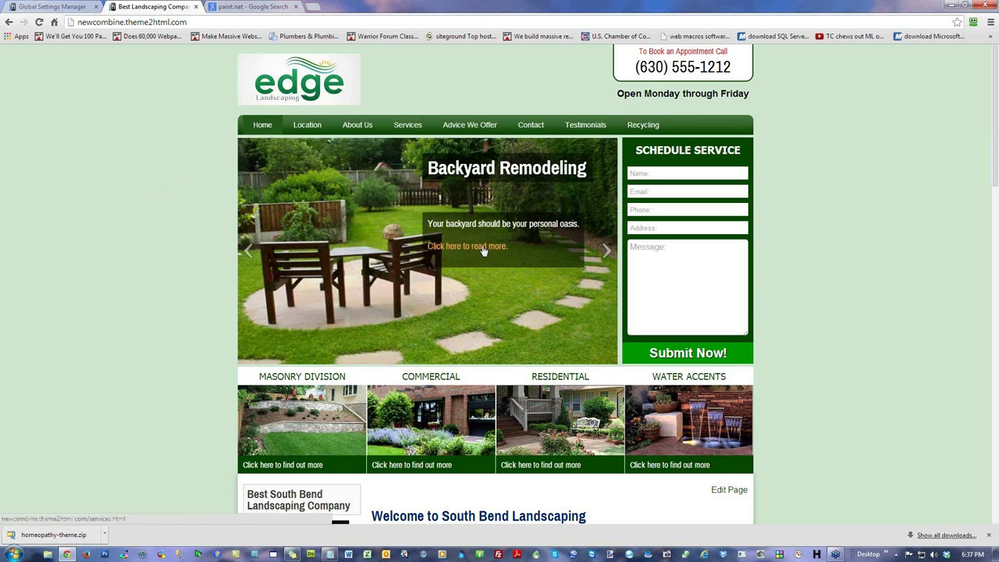
{"action": "left_click", "coordinate": [51, 6]}
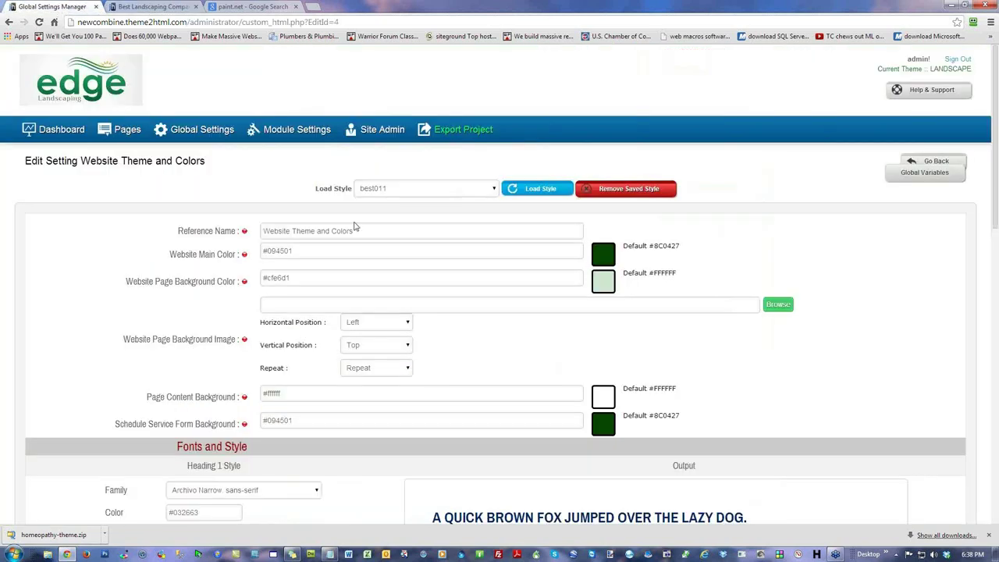
{"action": "left_click", "coordinate": [57, 129]}
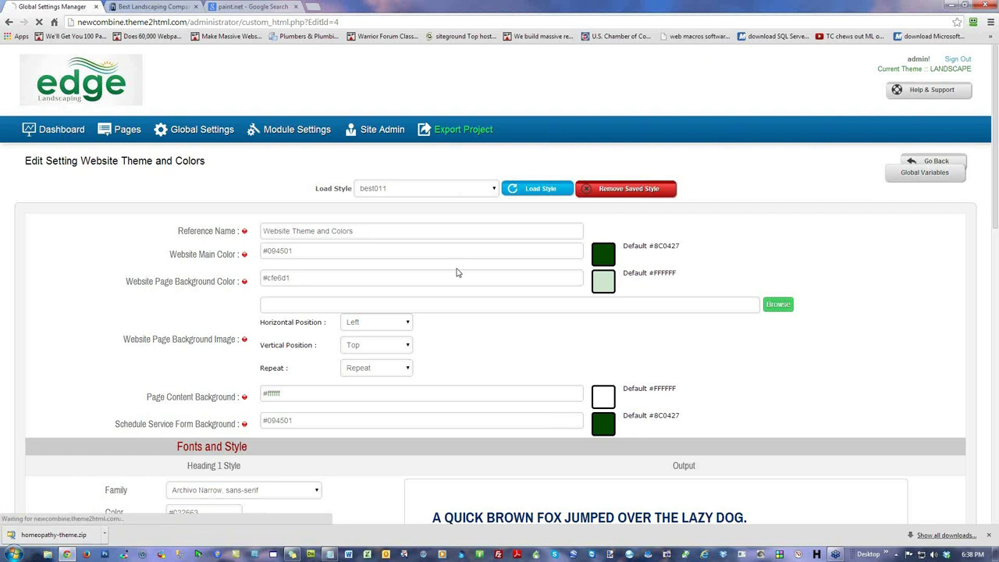
Step: Open the Let's Make Your Yard Extraordinary banner and review its title, description and link
{"action": "left_click", "coordinate": [117, 187]}
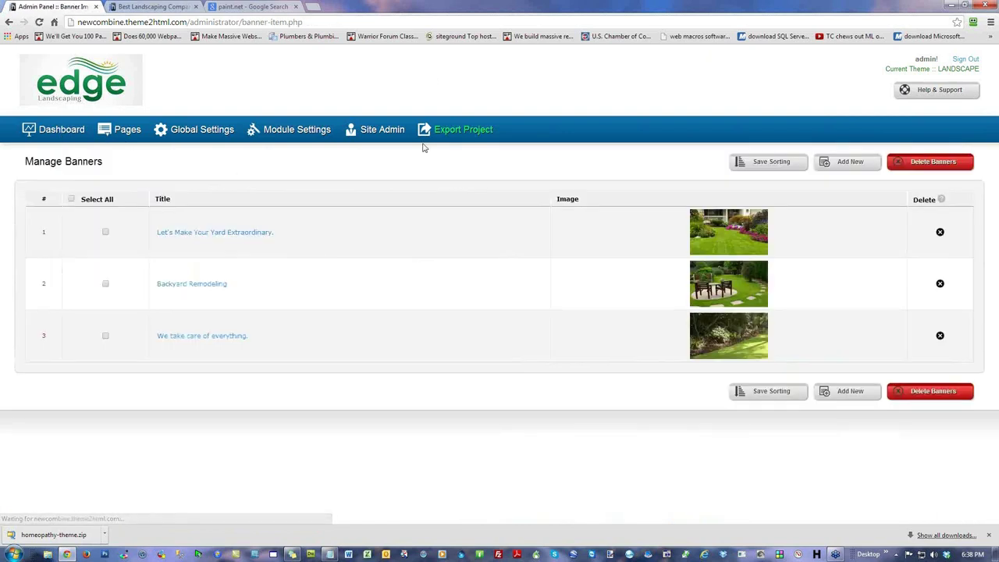
{"action": "left_click", "coordinate": [204, 236]}
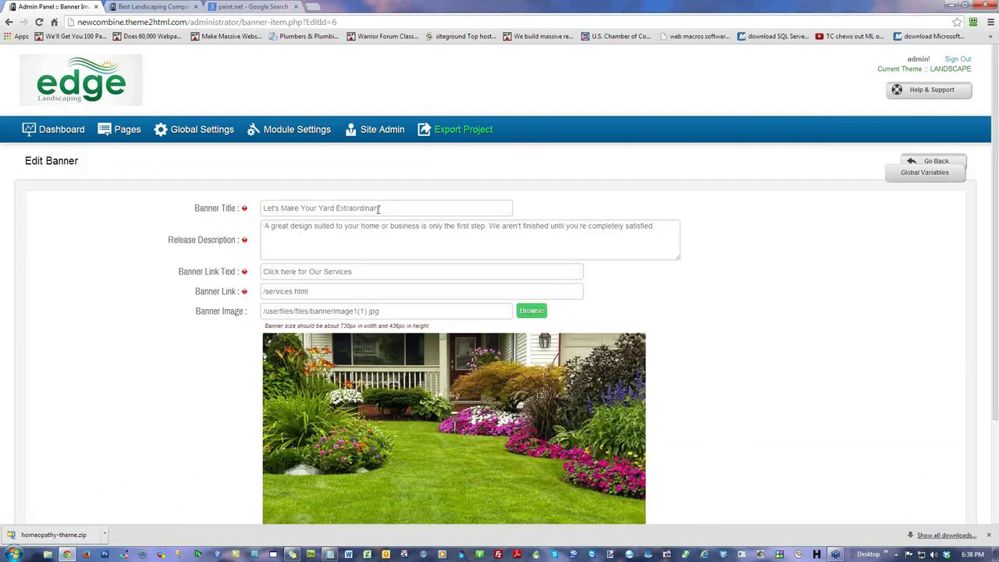
{"action": "left_click_drag", "start_coordinate": [390, 209], "coordinate": [251, 206]}
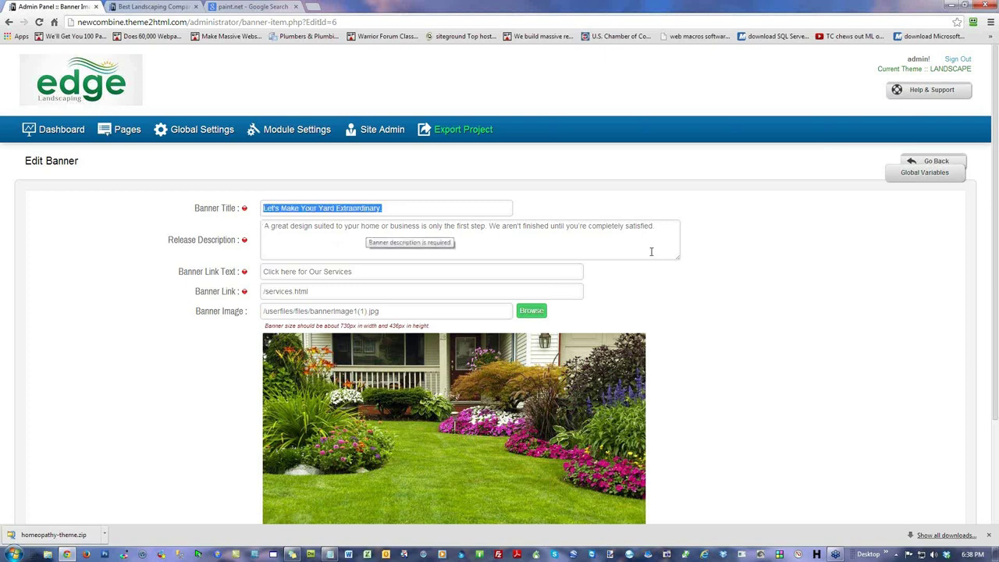
{"action": "left_click_drag", "start_coordinate": [669, 231], "coordinate": [286, 234]}
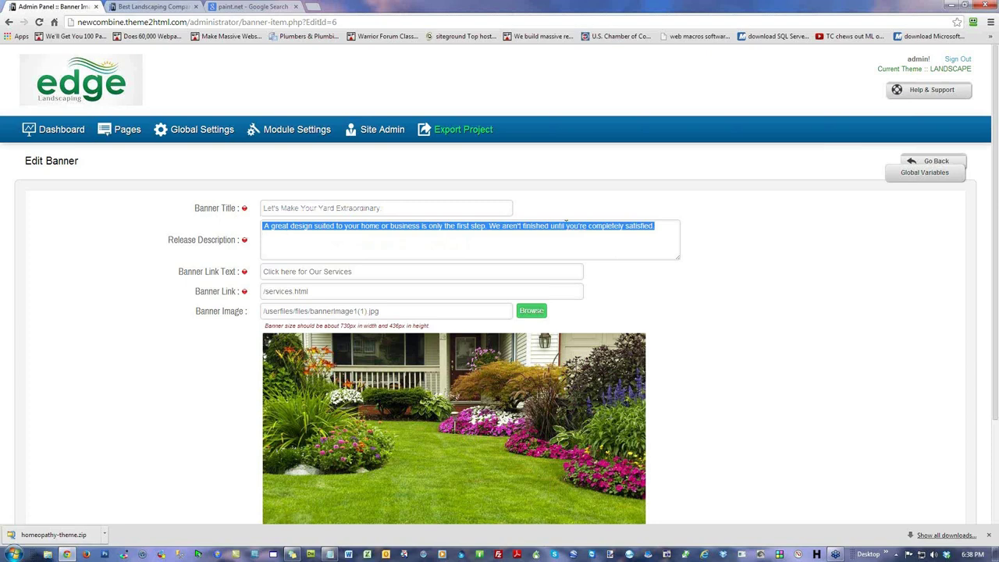
{"action": "left_click_drag", "start_coordinate": [412, 276], "coordinate": [207, 273]}
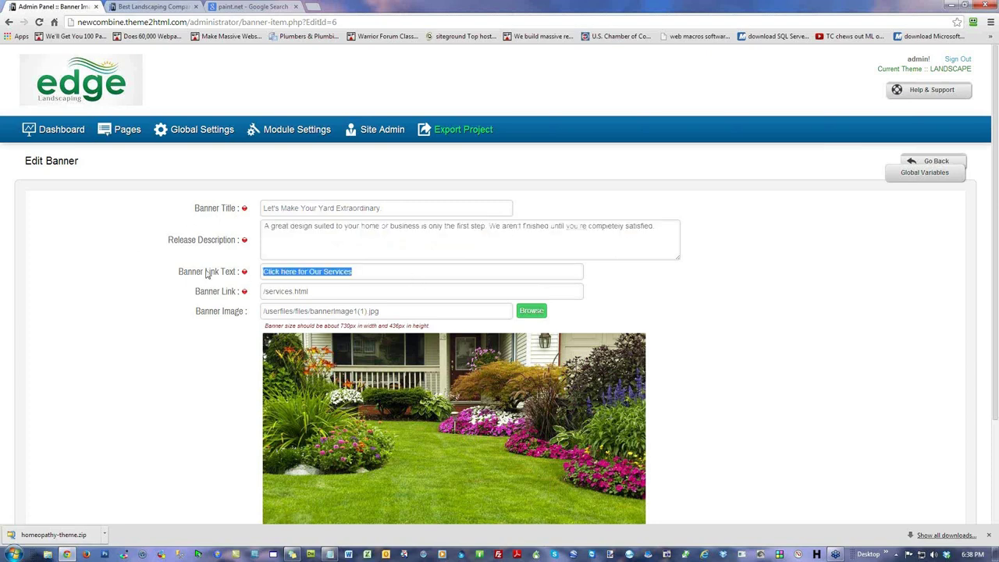
Step: On the live site, follow that slide's services link, then return to the banner editing form
{"action": "left_click", "coordinate": [166, 7]}
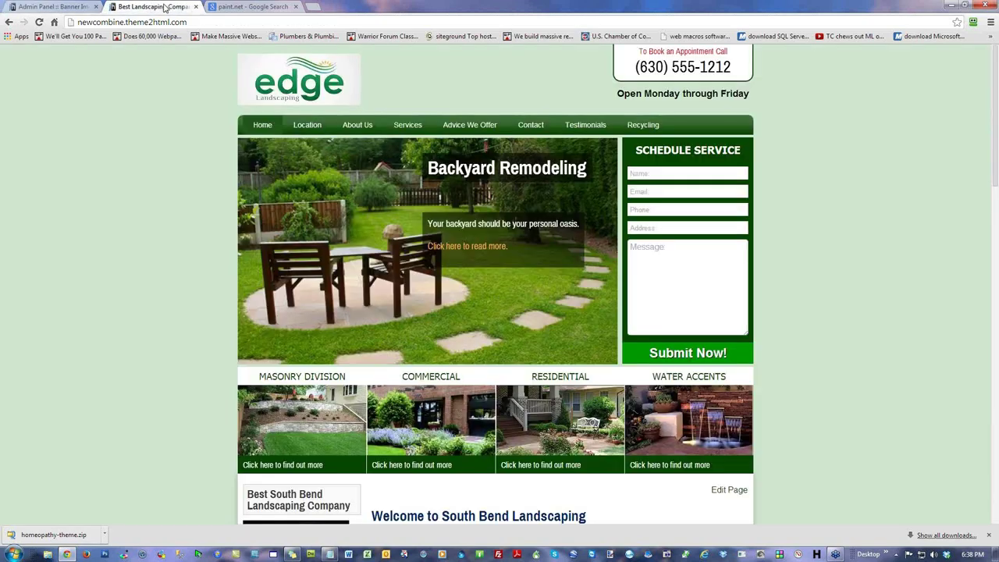
{"action": "left_click", "coordinate": [248, 251]}
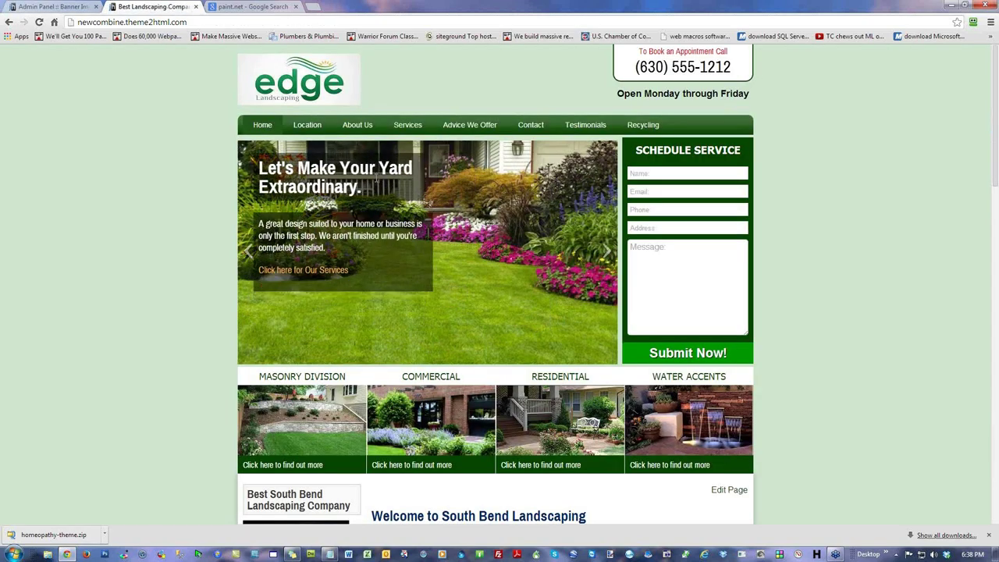
{"action": "left_click_drag", "start_coordinate": [363, 189], "coordinate": [257, 167]}
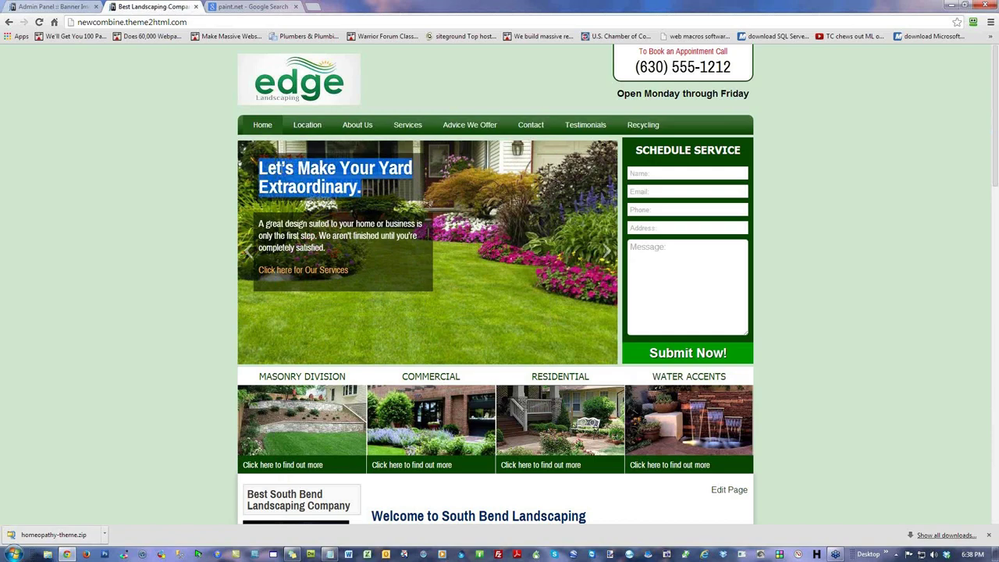
{"action": "left_click_drag", "start_coordinate": [327, 253], "coordinate": [260, 228]}
{"action": "left_click", "coordinate": [260, 224]}
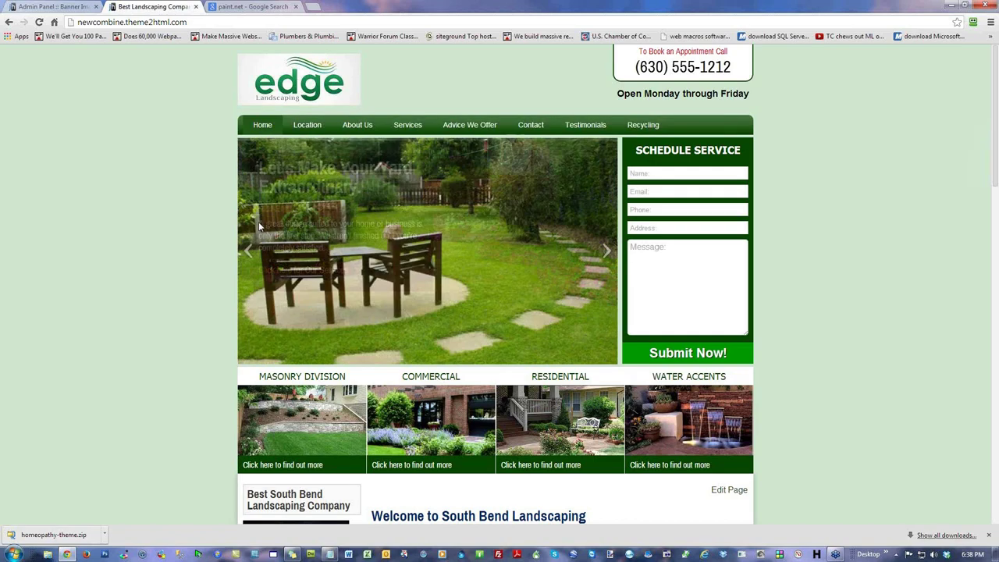
{"action": "left_click", "coordinate": [248, 251]}
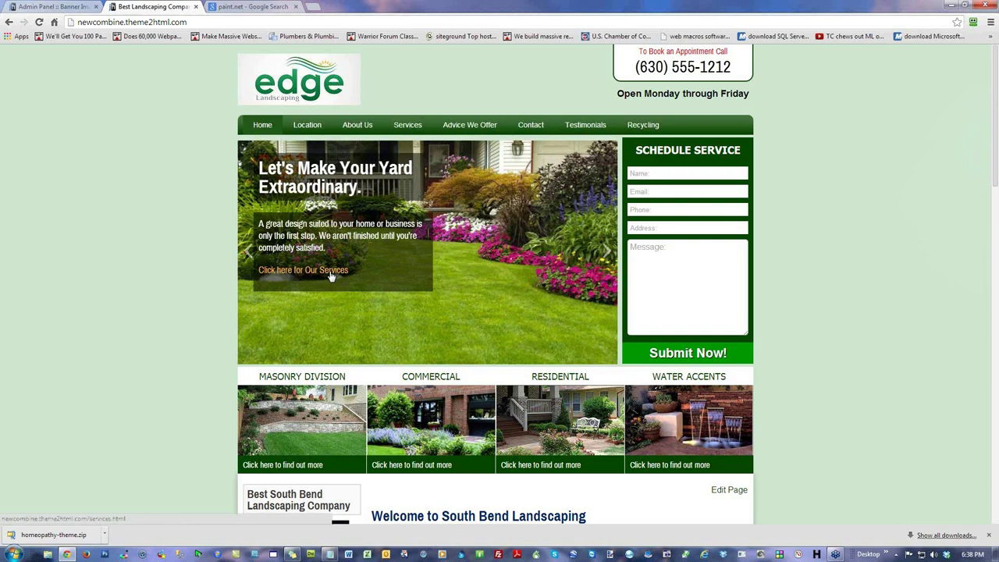
{"action": "left_click", "coordinate": [283, 275]}
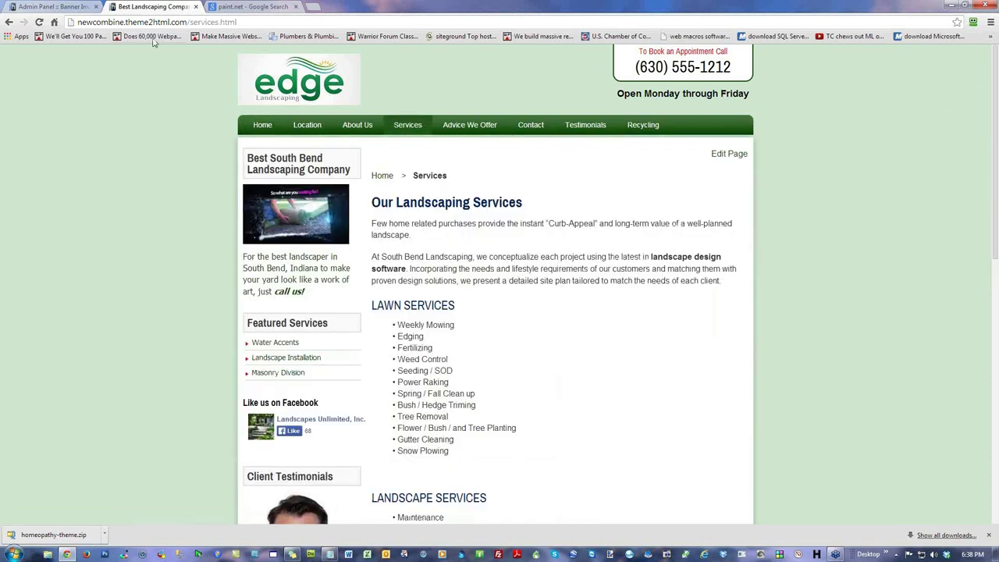
{"action": "left_click", "coordinate": [55, 7]}
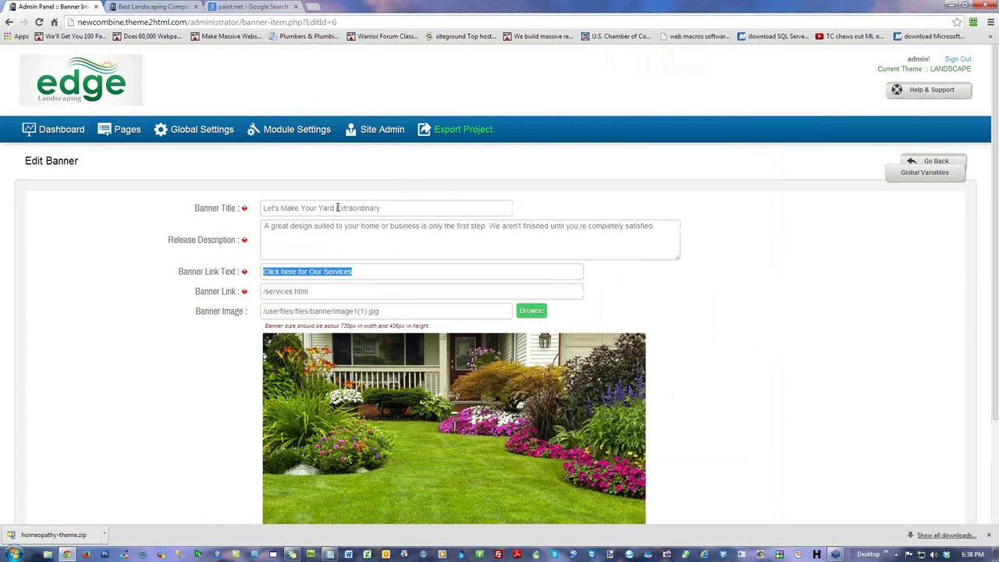
Step: Replace the 's after 'Let' in the first banner title with [%COMPANY%], save, and check the live site
{"action": "left_click", "coordinate": [324, 291]}
{"action": "left_click_drag", "start_coordinate": [323, 291], "coordinate": [262, 286]}
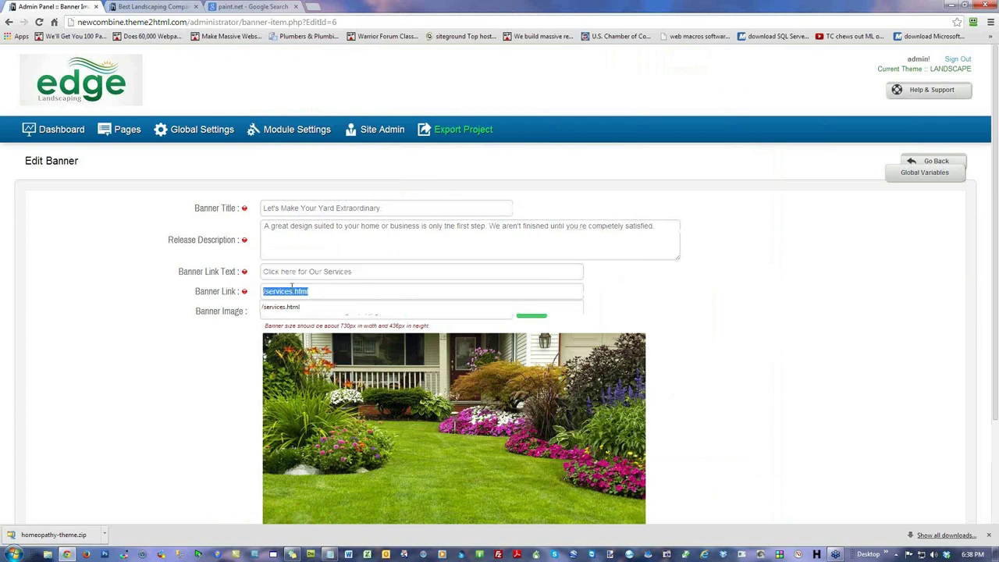
{"action": "left_click", "coordinate": [174, 299]}
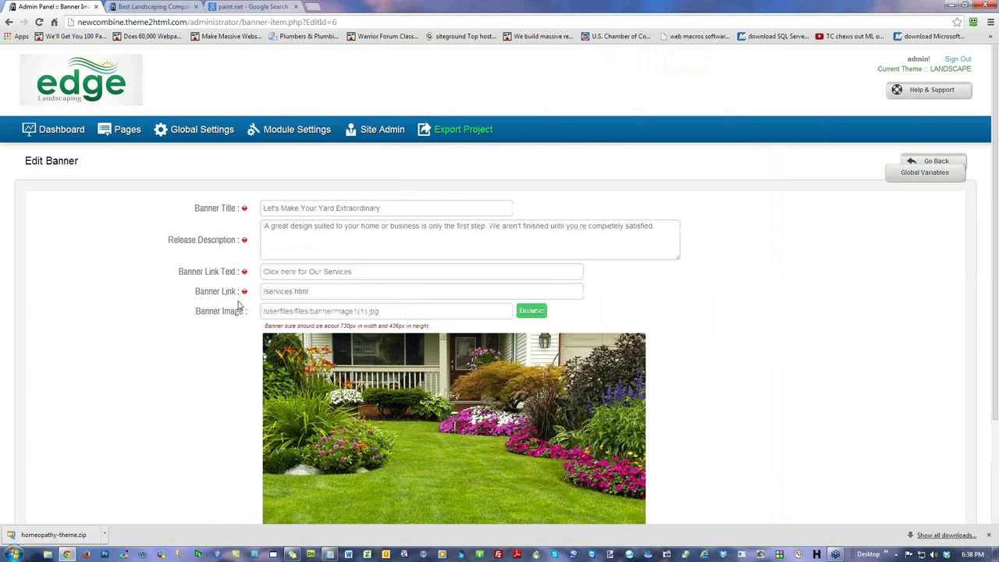
{"action": "scroll", "coordinate": [662, 367], "scroll_direction": "down", "scroll_amount": 2}
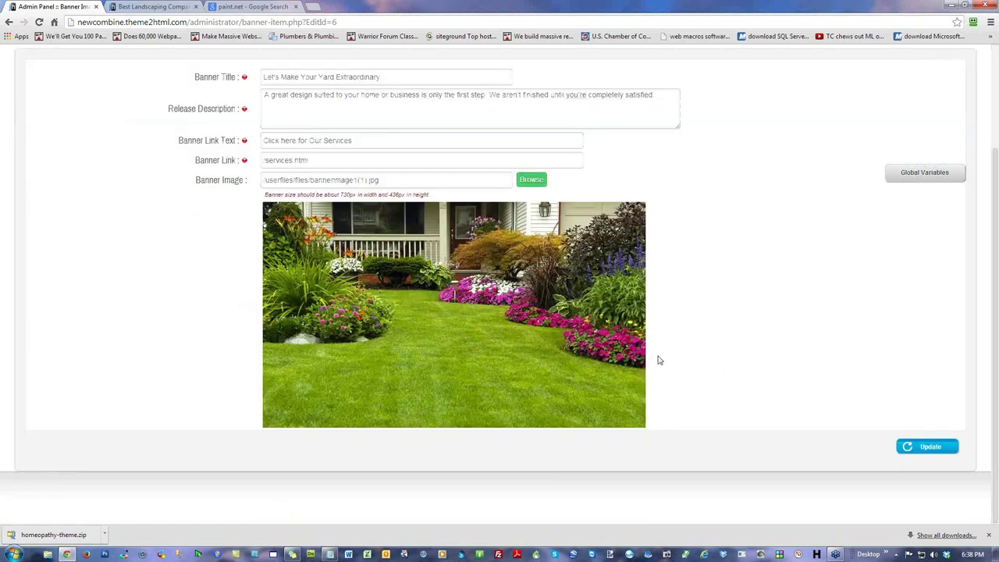
{"action": "triple_click", "coordinate": [290, 141]}
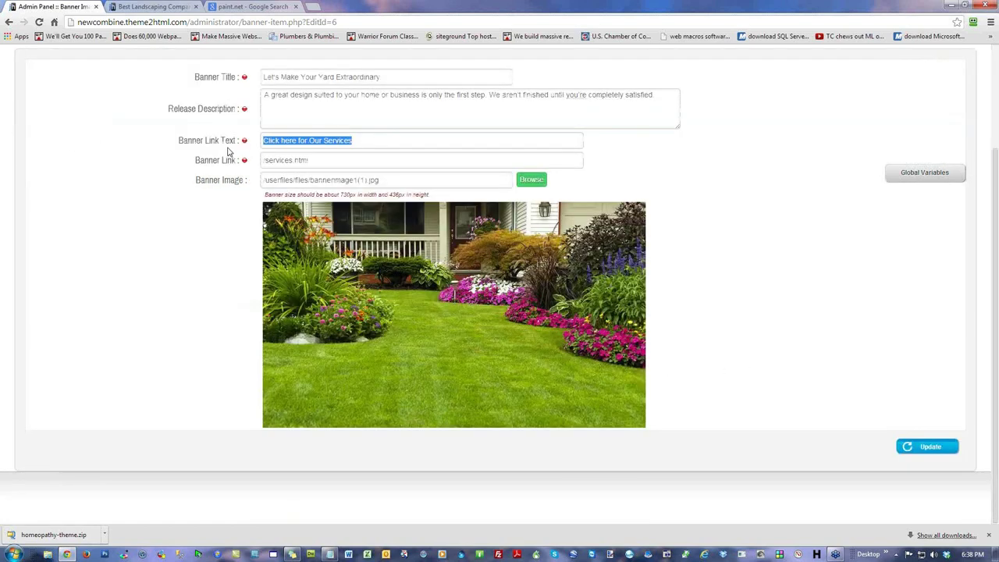
{"action": "left_click", "coordinate": [388, 141]}
{"action": "left_click", "coordinate": [755, 225]}
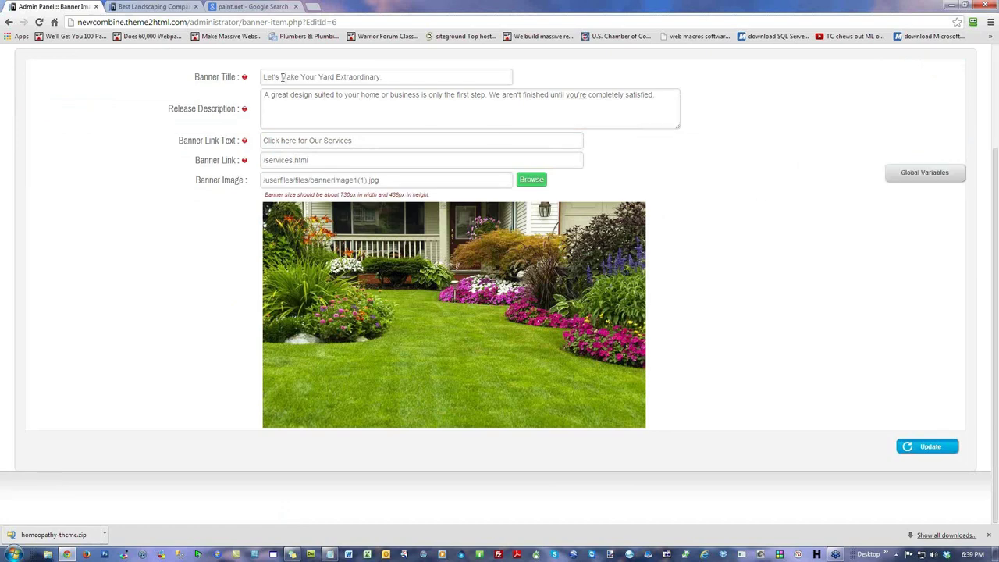
{"action": "key", "text": "BackSpace"}
{"action": "key", "text": "BackSpace"}
{"action": "type", "text": "[%COMPANY%]"}
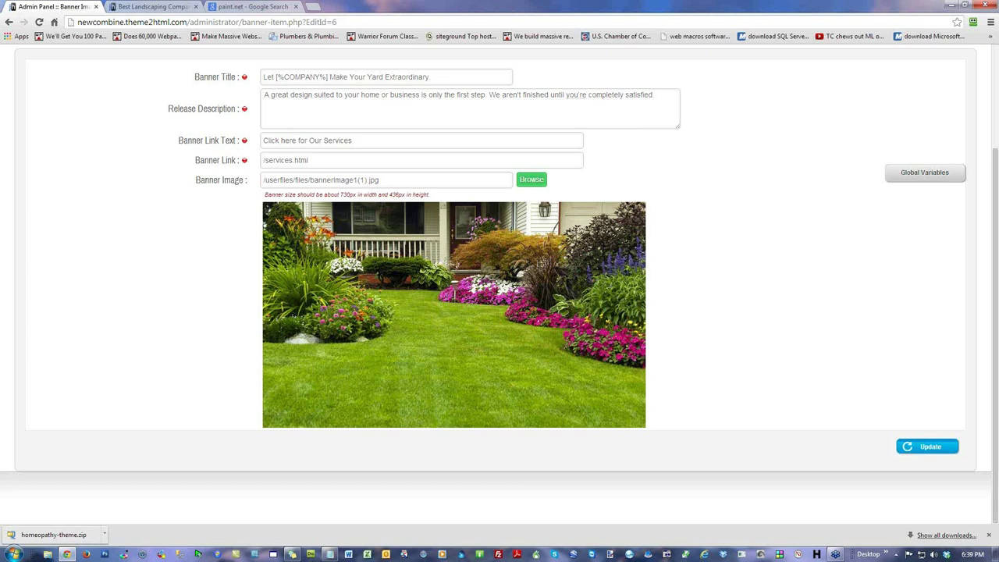
{"action": "left_click", "coordinate": [924, 451]}
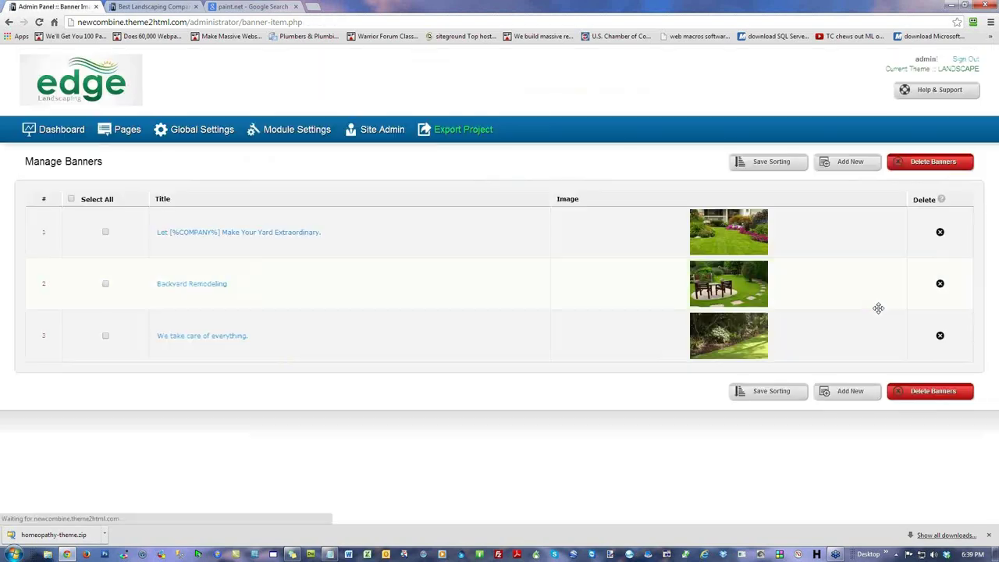
{"action": "left_click", "coordinate": [139, 9]}
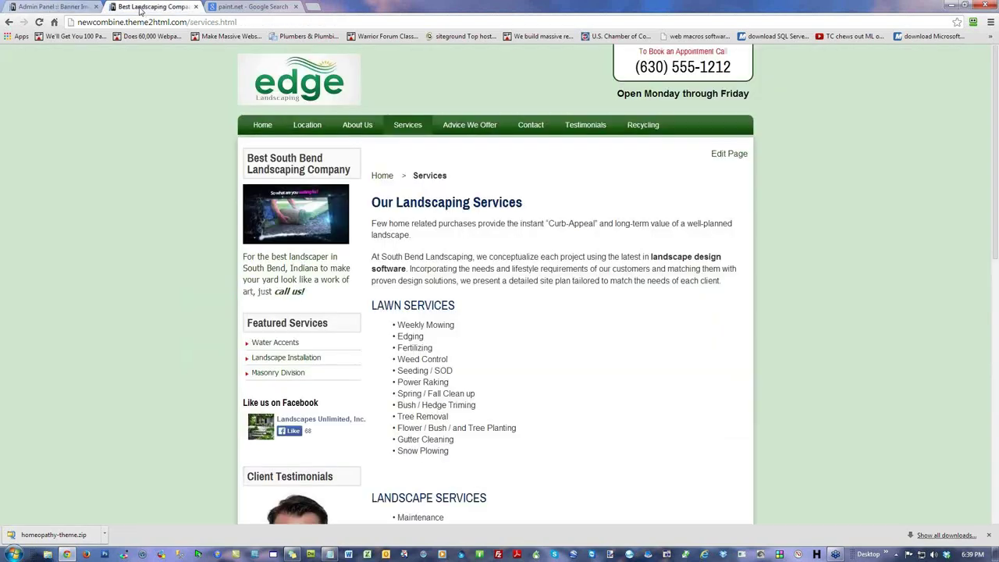
{"action": "left_click", "coordinate": [40, 22]}
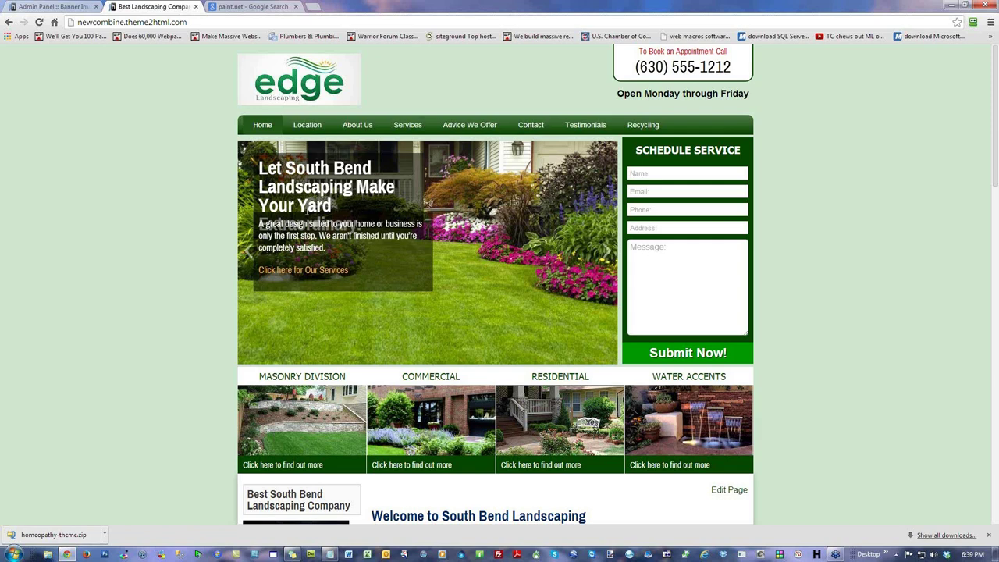
{"action": "left_click", "coordinate": [52, 7]}
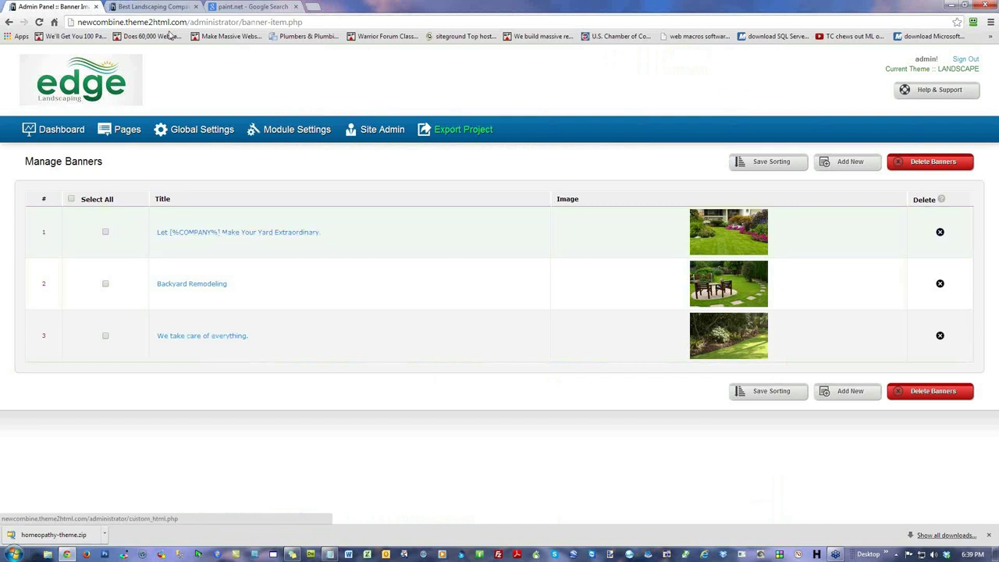
Step: Swap [%COMPANY%] in banner 1's title for the copied [%OWNER%] global variable and update
{"action": "left_click", "coordinate": [220, 233]}
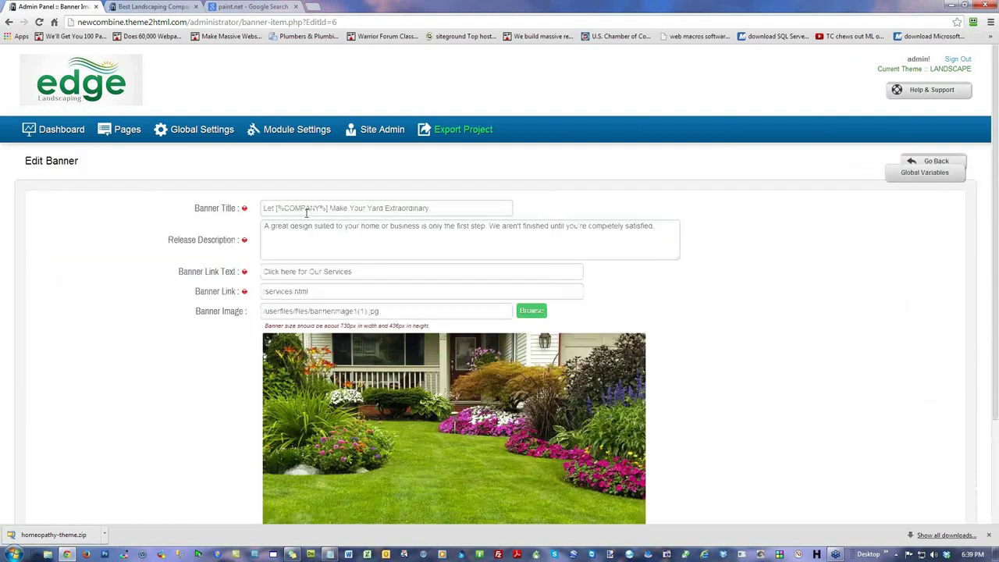
{"action": "left_click", "coordinate": [924, 173]}
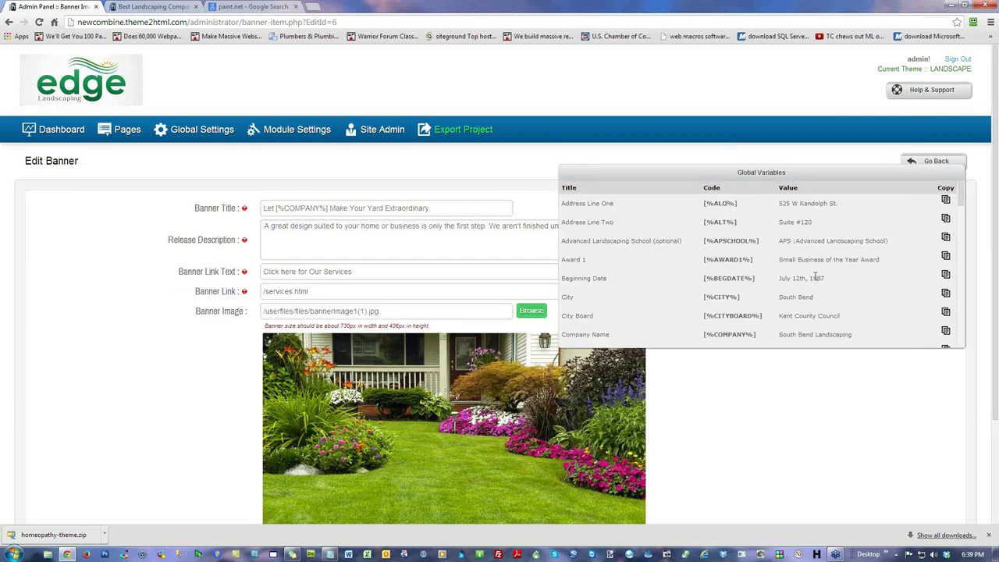
{"action": "left_click_drag", "start_coordinate": [962, 195], "coordinate": [964, 212]}
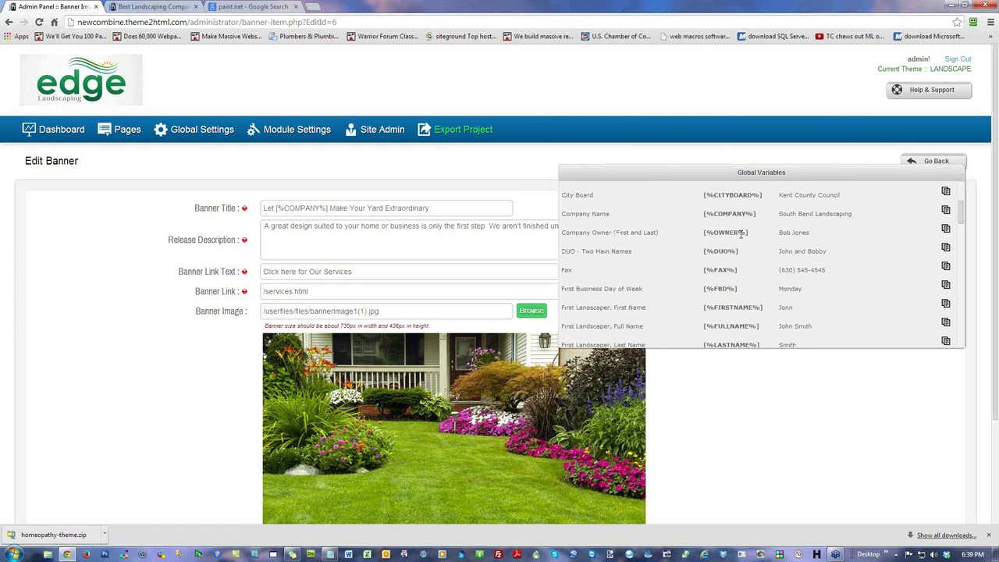
{"action": "left_click", "coordinate": [945, 230]}
{"action": "left_click_drag", "start_coordinate": [330, 208], "coordinate": [279, 209]}
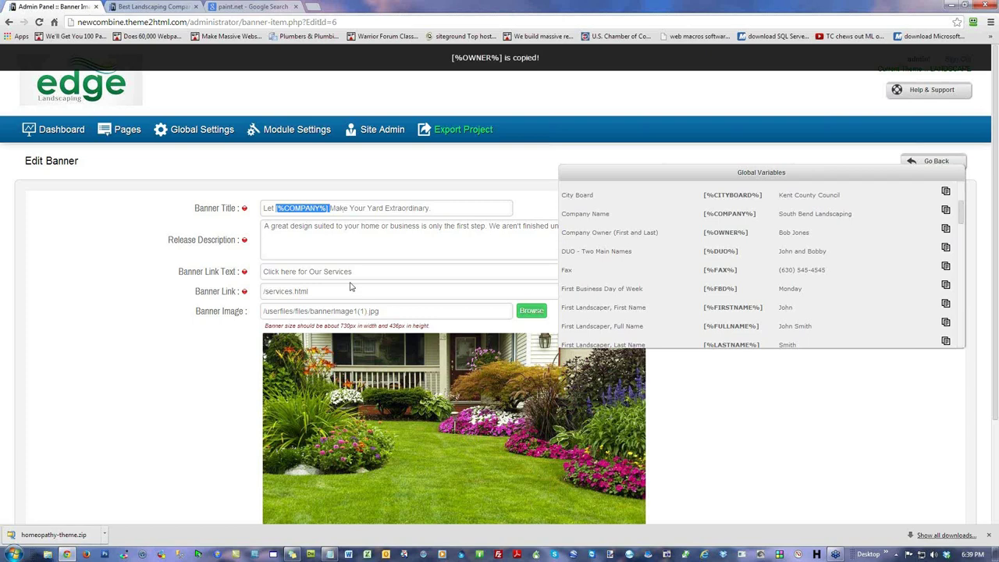
{"action": "key", "text": "ctrl+v"}
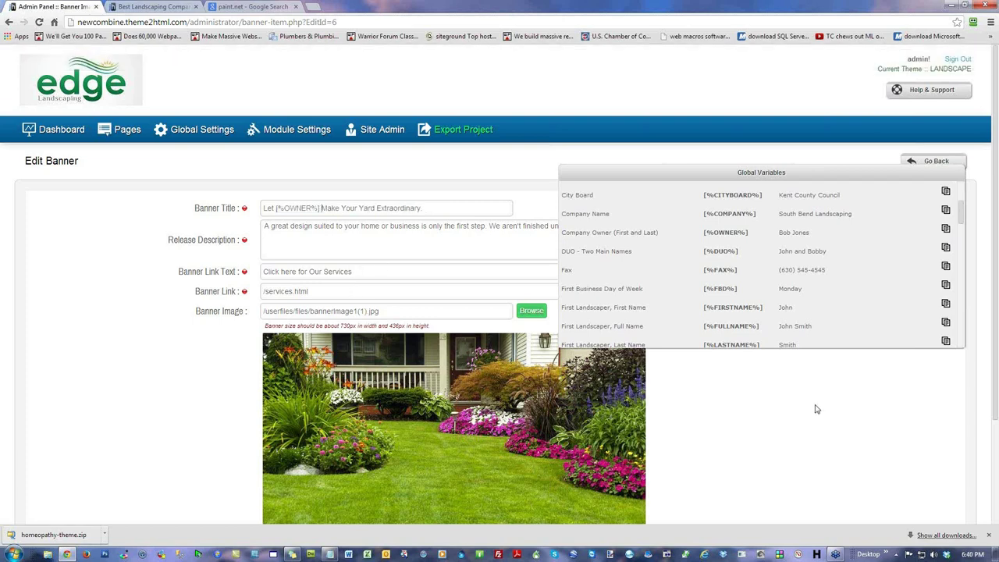
{"action": "scroll", "coordinate": [809, 410], "scroll_direction": "down", "scroll_amount": 2}
{"action": "left_click", "coordinate": [933, 447]}
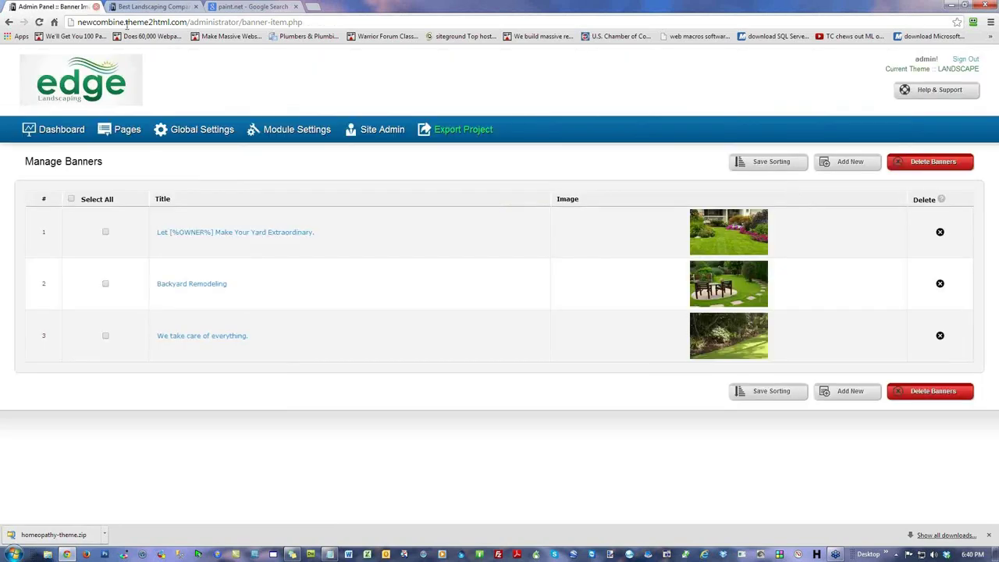
Step: Reload the live site to view the owner-variable banner title, then return to the admin
{"action": "left_click", "coordinate": [150, 7]}
{"action": "key", "text": "F5"}
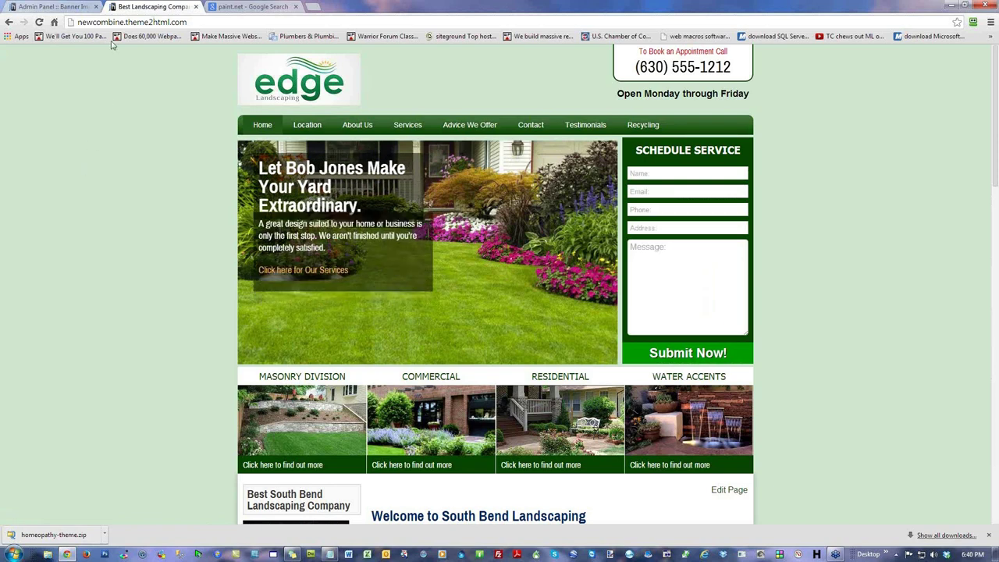
{"action": "left_click", "coordinate": [59, 9]}
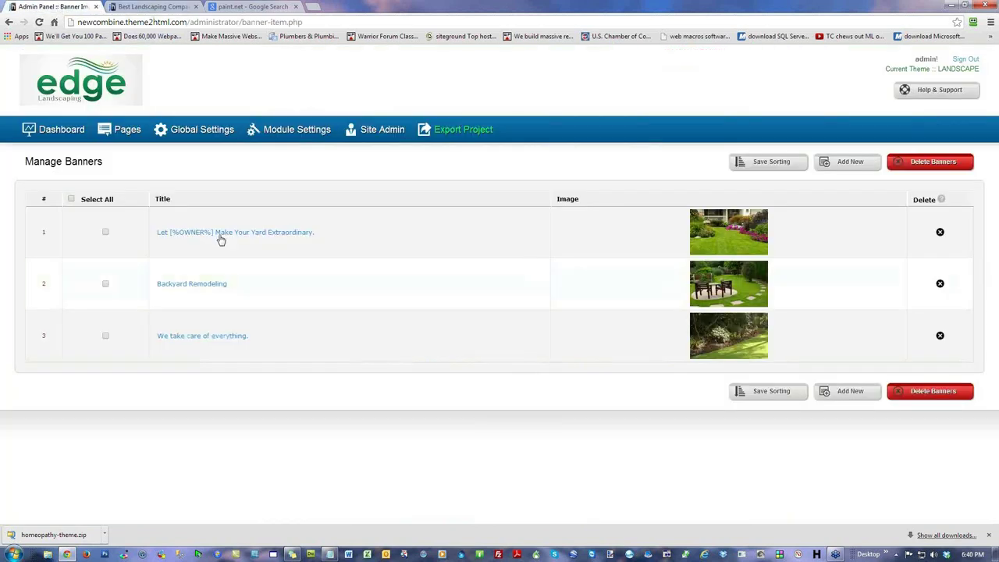
Step: Replace [%OWNER%] with 'Us' so banner 1 reads 'Let Us Make Your Yard Extraordinary.' and save
{"action": "left_click", "coordinate": [251, 232]}
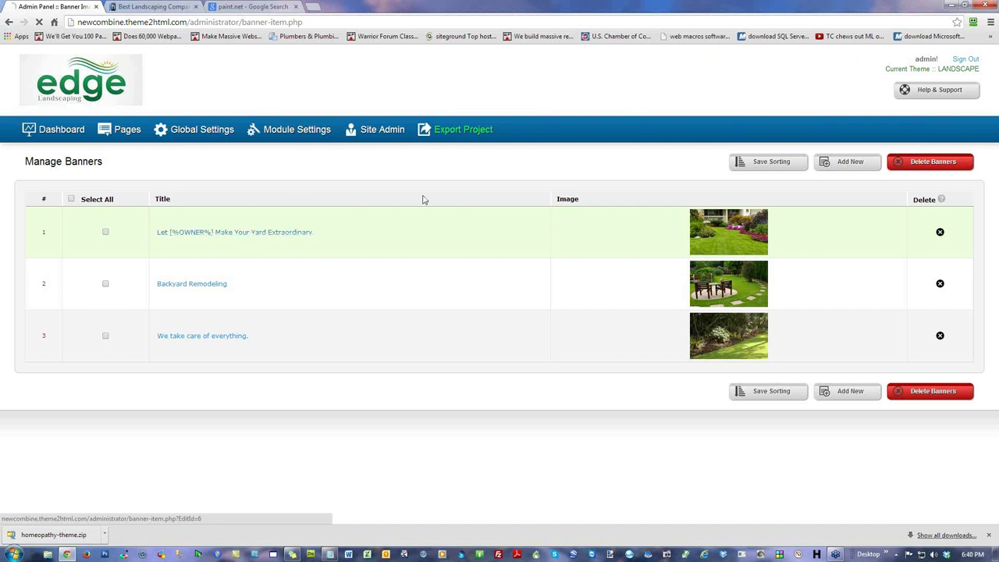
{"action": "left_click_drag", "start_coordinate": [317, 208], "coordinate": [275, 208]}
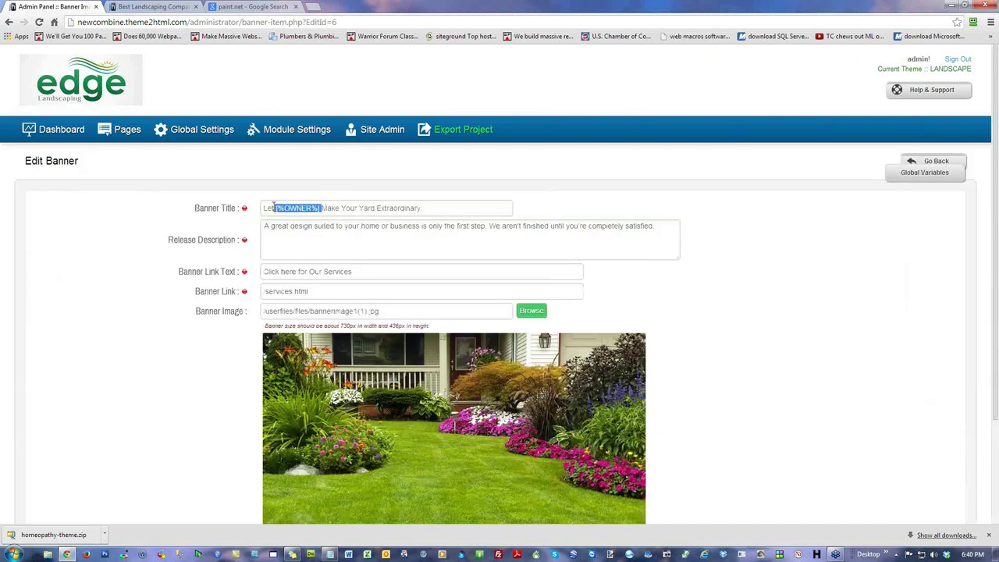
{"action": "key", "text": "BackSpace"}
{"action": "type", "text": "Us"}
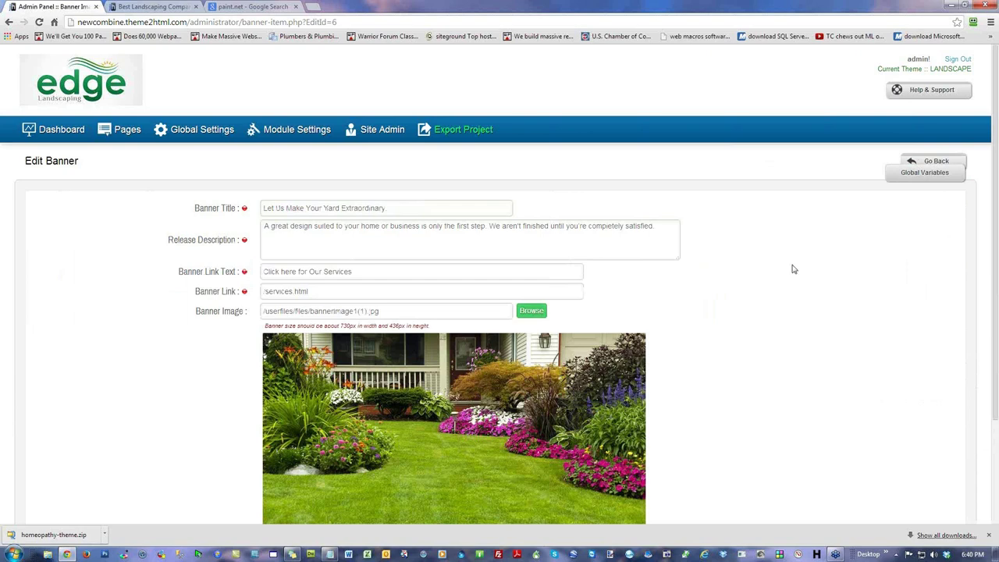
{"action": "left_click", "coordinate": [934, 178]}
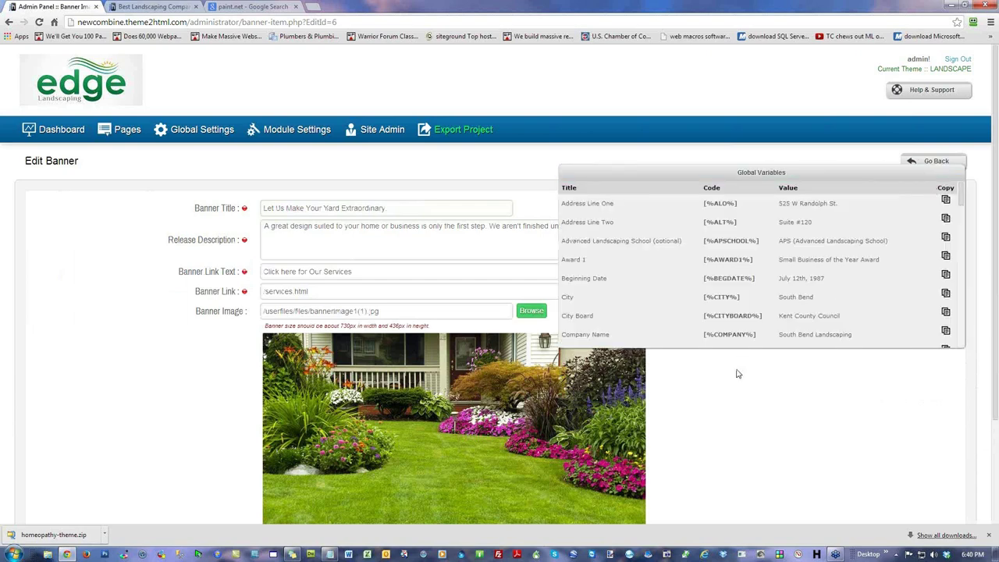
{"action": "left_click", "coordinate": [744, 171]}
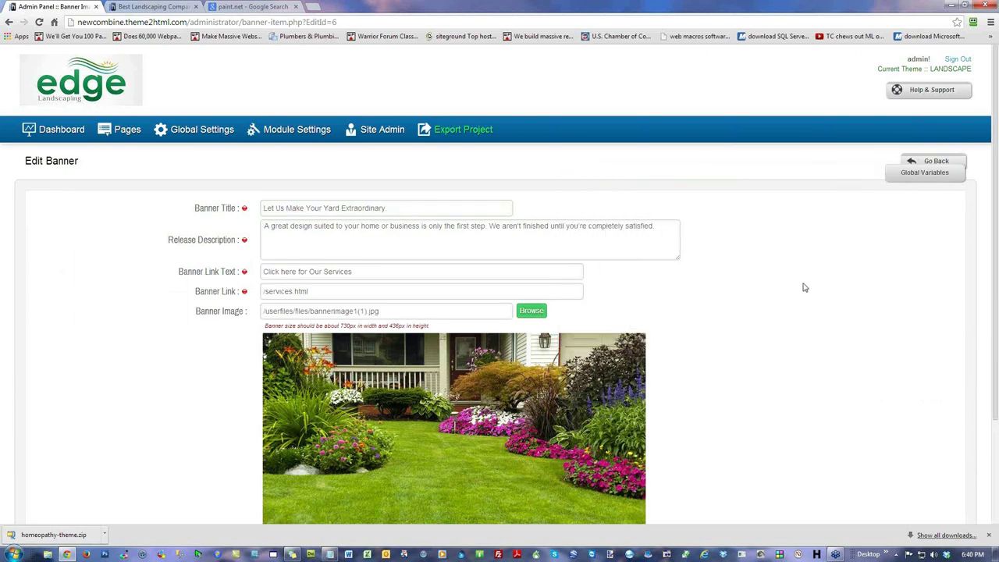
{"action": "scroll", "coordinate": [874, 336], "scroll_direction": "down", "scroll_amount": 3}
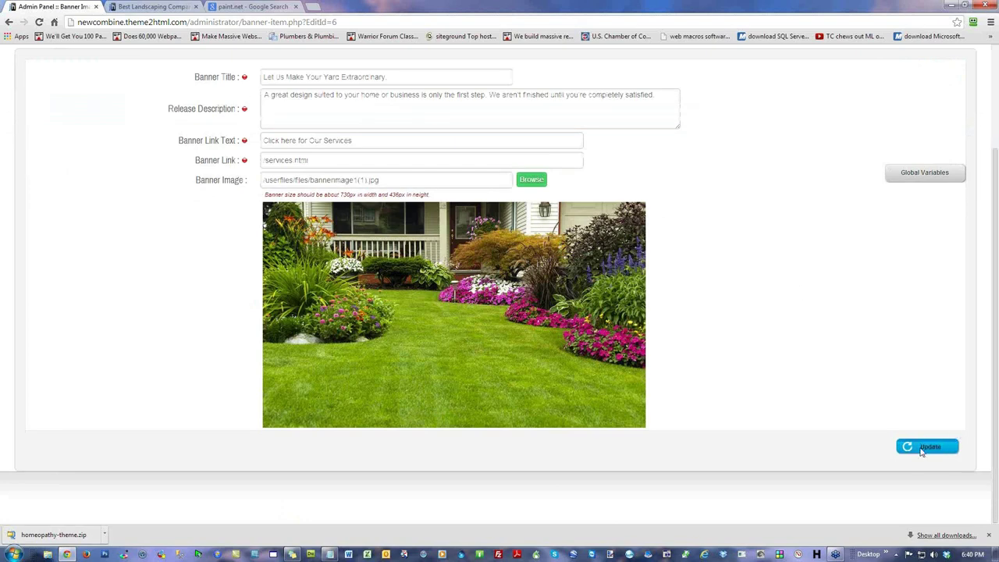
{"action": "left_click", "coordinate": [924, 447]}
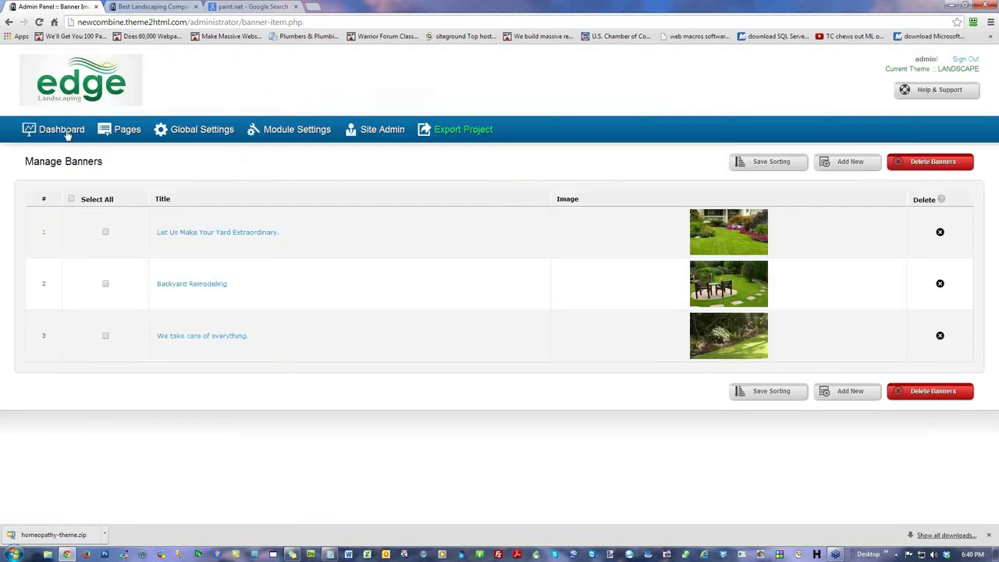
Step: Open the admin dashboard, read the module icon descriptions, and bring the webinar notes forward
{"action": "left_click", "coordinate": [66, 132]}
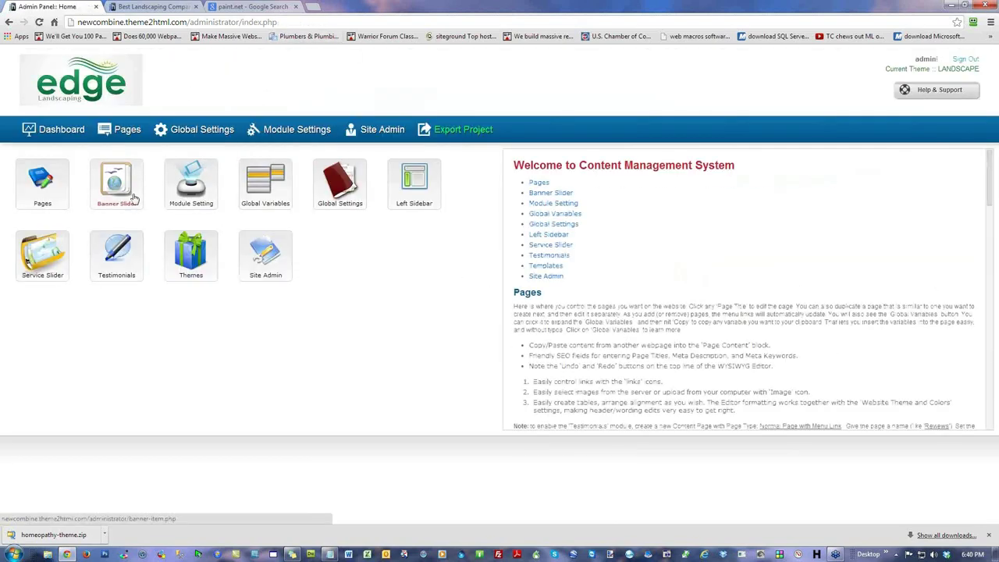
{"action": "mouse_move", "coordinate": [260, 190]}
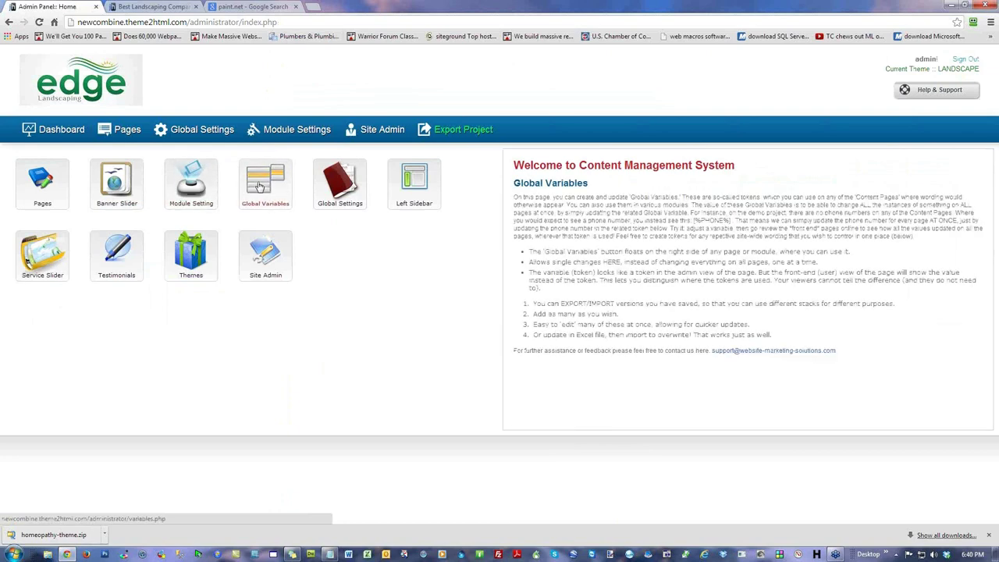
{"action": "mouse_move", "coordinate": [336, 194]}
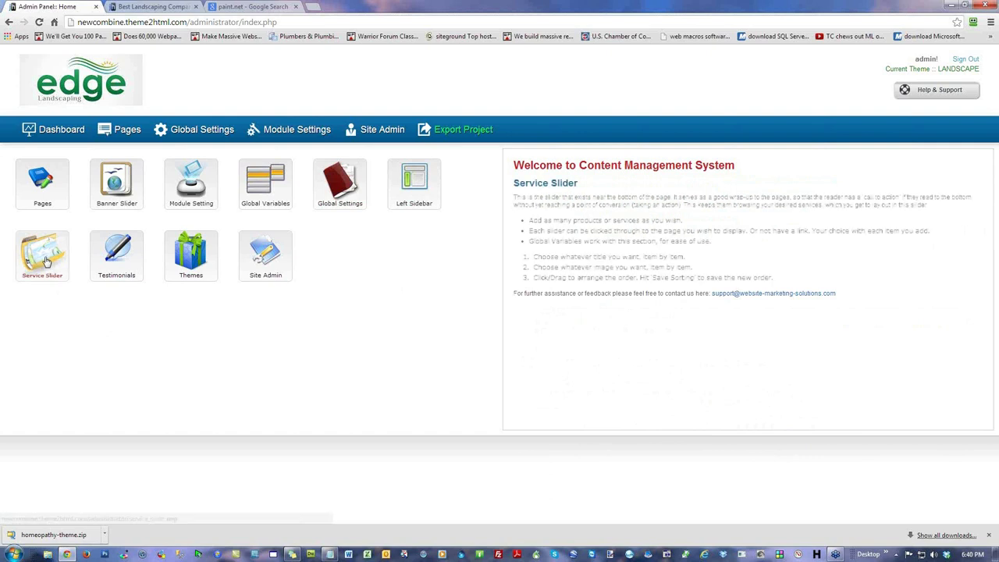
{"action": "mouse_move", "coordinate": [123, 267]}
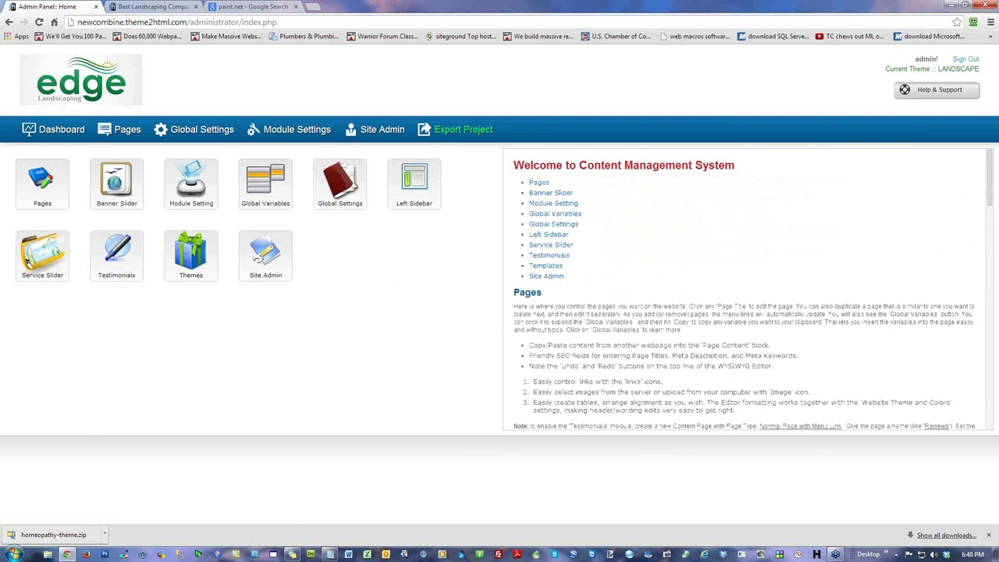
{"action": "left_click_drag", "start_coordinate": [927, 43], "coordinate": [476, 43]}
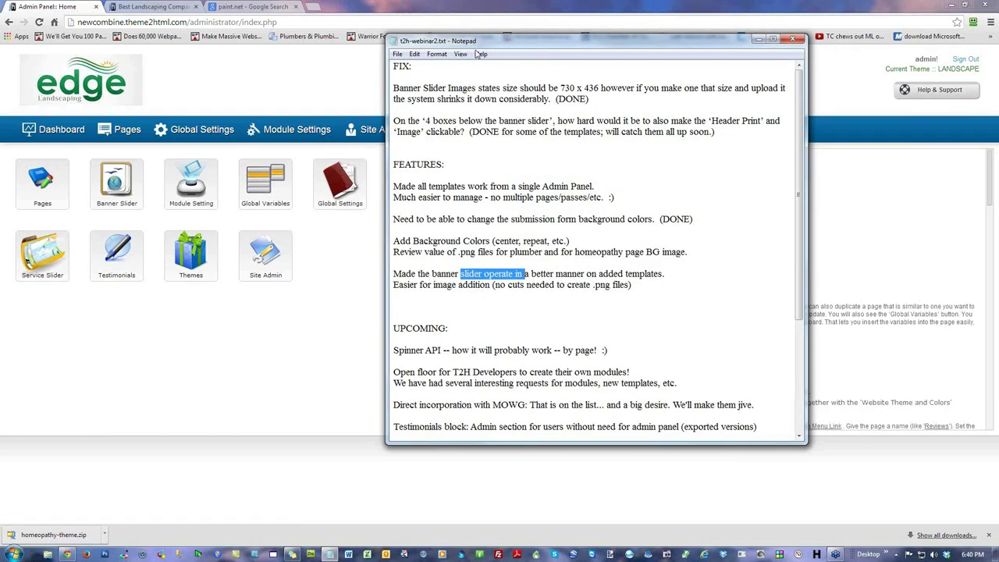
Step: Highlight the Spinner API line in t2h-webinar2.txt, then move the Notepad window aside and hide it
{"action": "left_click", "coordinate": [514, 318]}
{"action": "left_click_drag", "start_coordinate": [629, 351], "coordinate": [605, 350]}
{"action": "left_click_drag", "start_coordinate": [535, 351], "coordinate": [394, 350]}
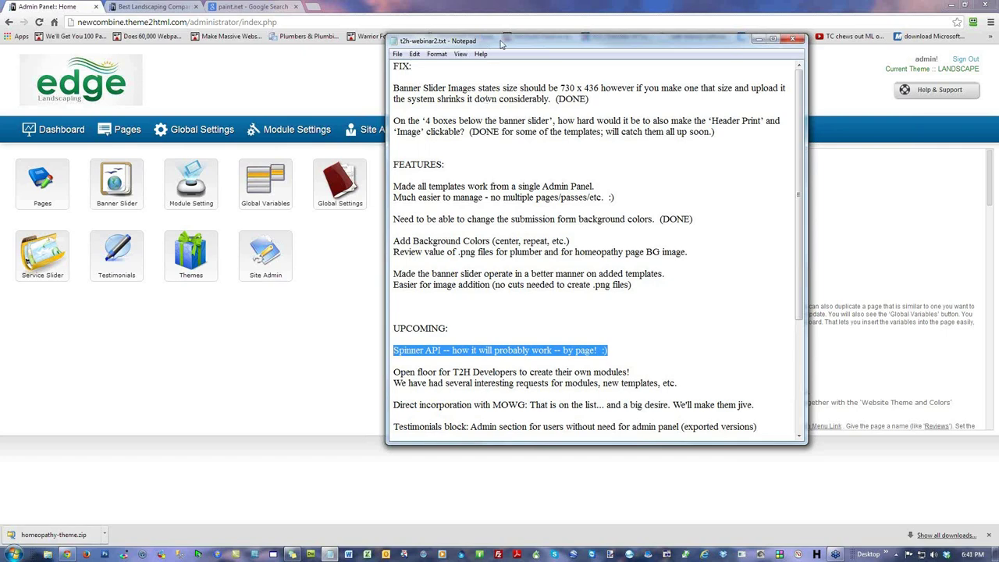
{"action": "left_click_drag", "start_coordinate": [502, 44], "coordinate": [856, 136]}
{"action": "key", "text": "alt+Tab"}
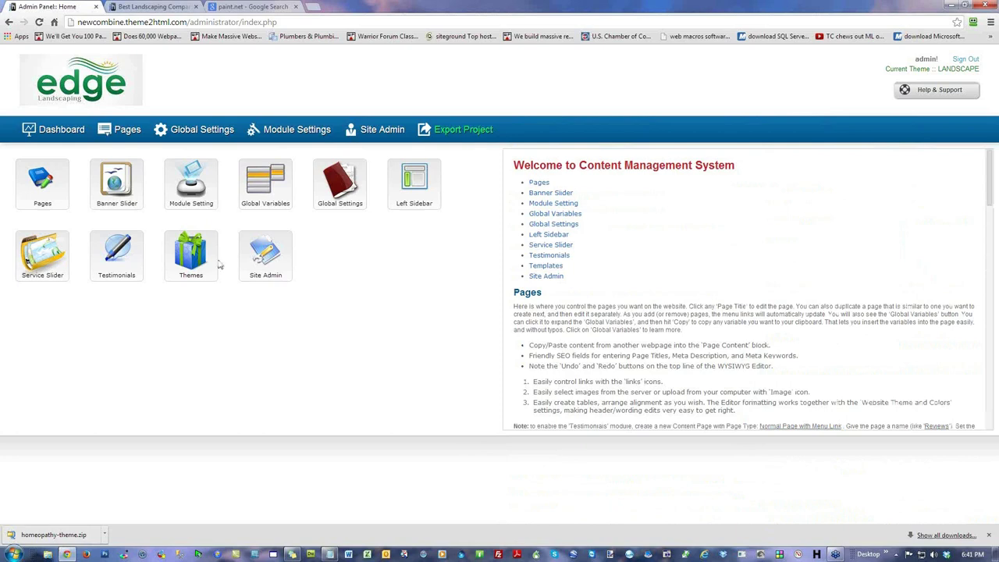
{"action": "mouse_move", "coordinate": [50, 196]}
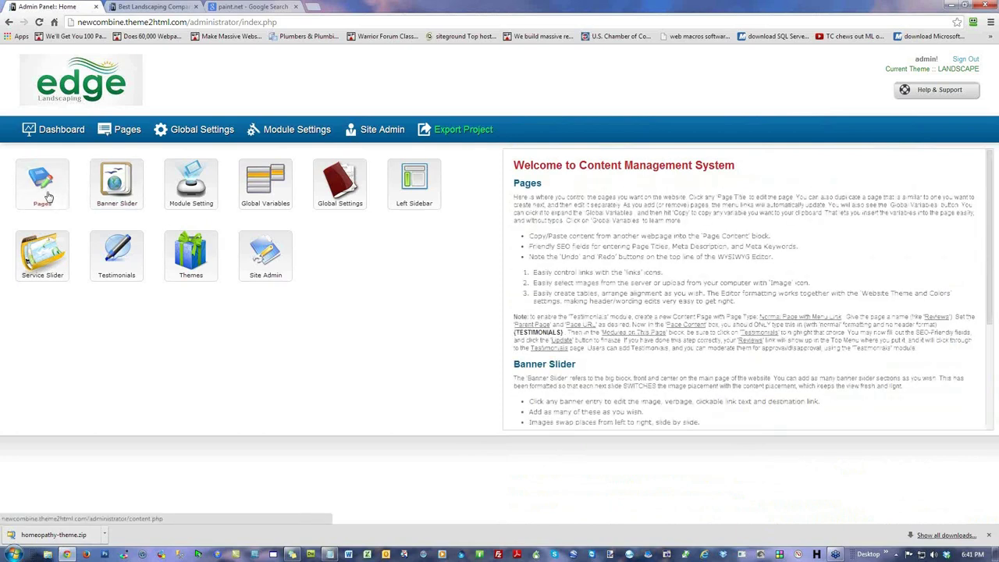
{"action": "left_click", "coordinate": [48, 196]}
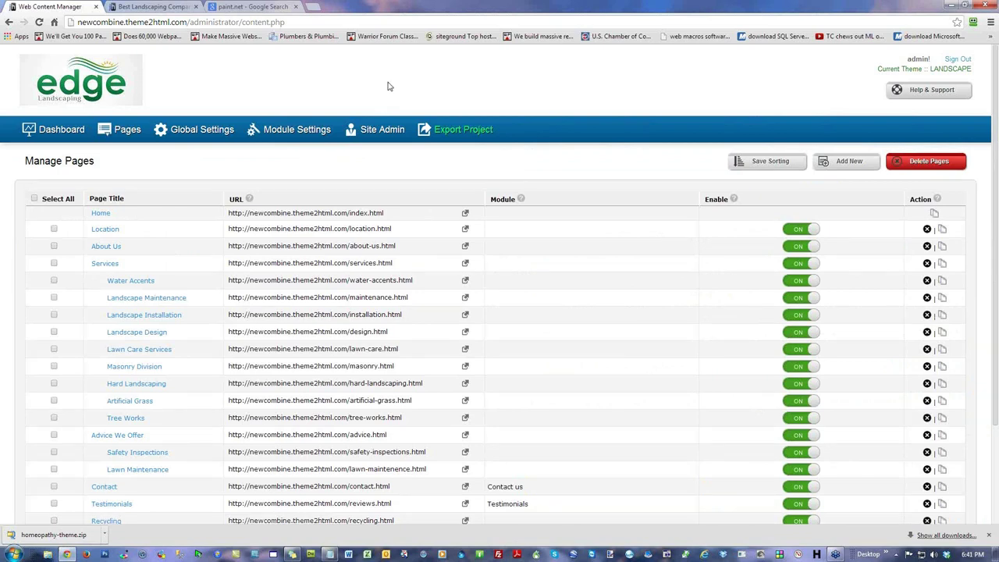
{"action": "left_click", "coordinate": [103, 215]}
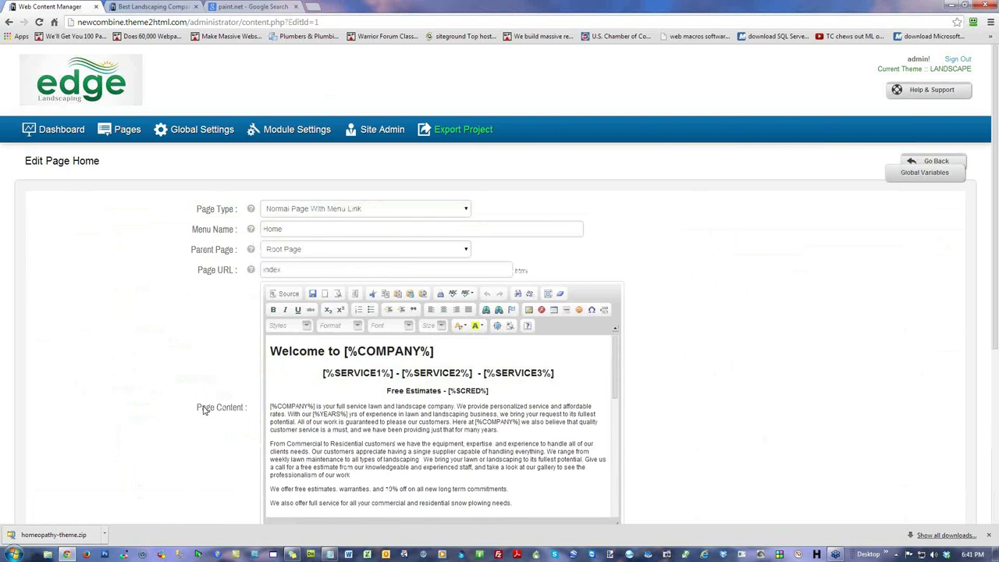
{"action": "left_click_drag", "start_coordinate": [197, 407], "coordinate": [248, 407]}
{"action": "left_click", "coordinate": [792, 378]}
{"action": "scroll", "coordinate": [792, 376], "scroll_direction": "down", "scroll_amount": 2}
{"action": "left_click_drag", "start_coordinate": [616, 212], "coordinate": [606, 181]}
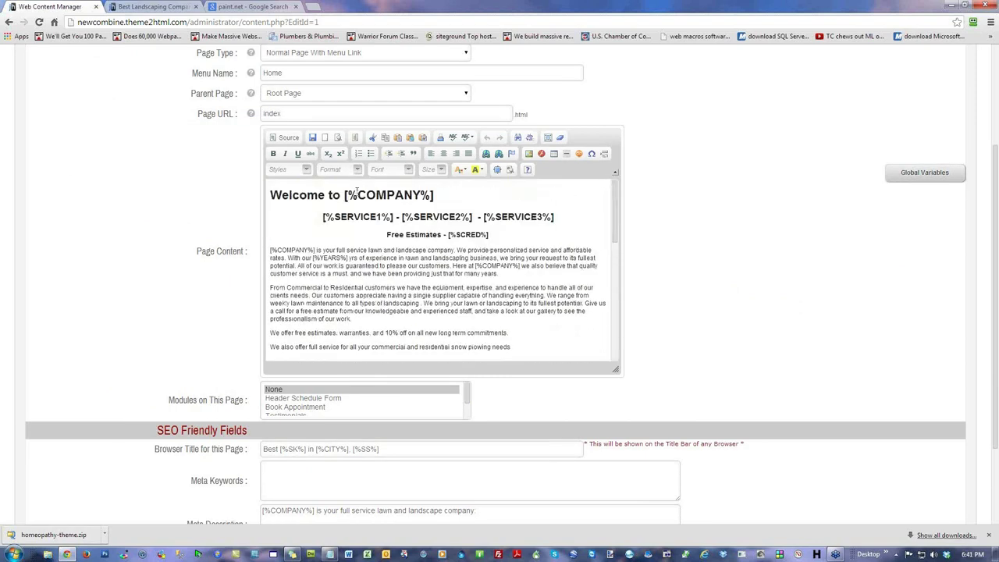
{"action": "mouse_move", "coordinate": [610, 203]}
{"action": "left_mouse_down"}
{"action": "mouse_move", "coordinate": [622, 341]}
{"action": "mouse_move", "coordinate": [623, 195]}
{"action": "left_mouse_up"}
{"action": "left_click_drag", "start_coordinate": [435, 195], "coordinate": [344, 195]}
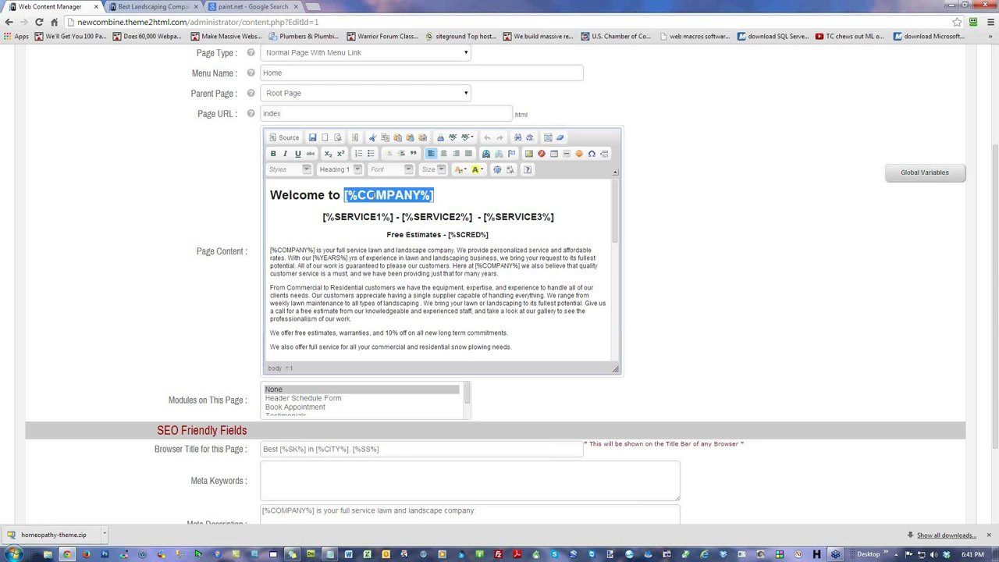
{"action": "left_click", "coordinate": [521, 247]}
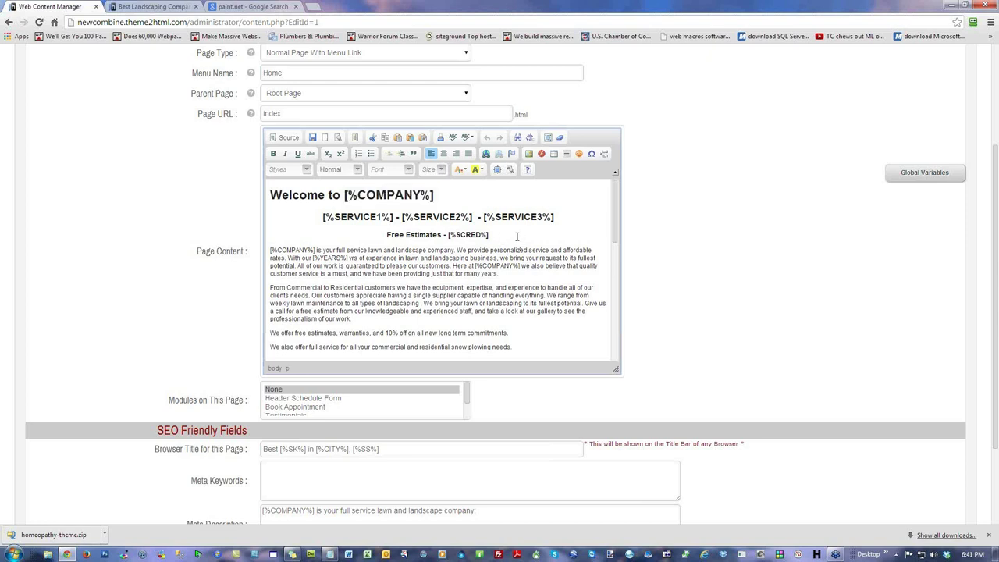
{"action": "left_click", "coordinate": [716, 273]}
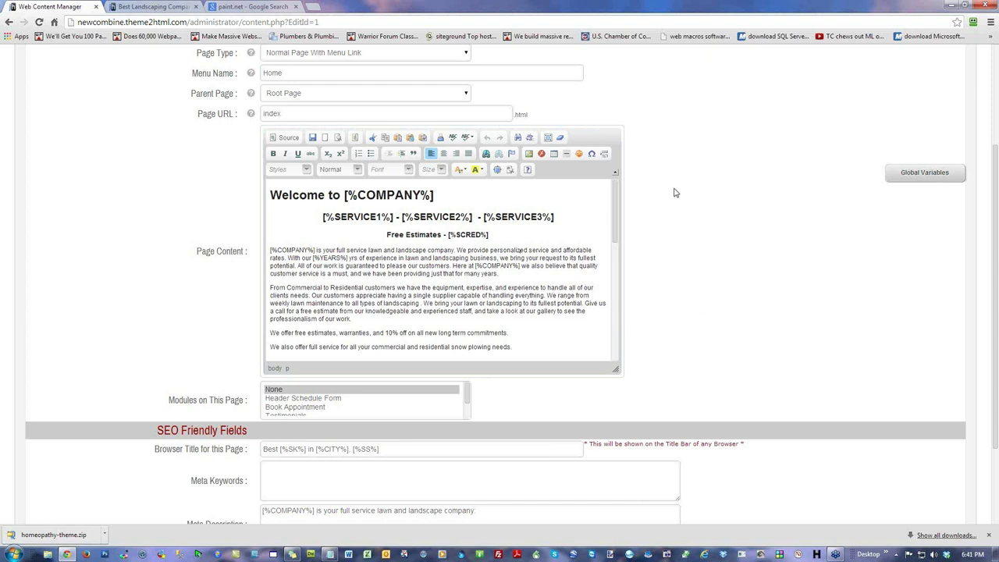
{"action": "left_click_drag", "start_coordinate": [270, 193], "coordinate": [555, 386]}
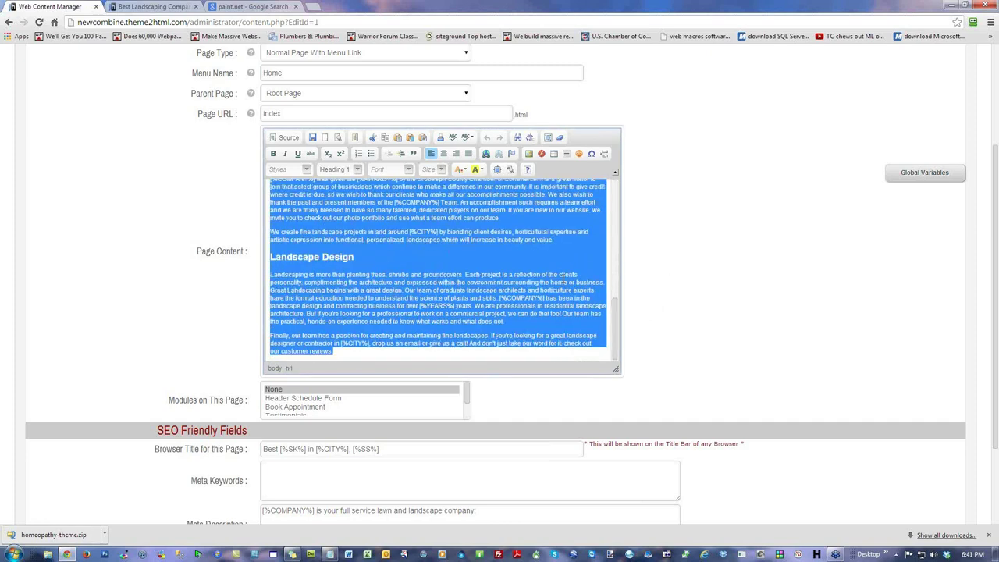
{"action": "left_click", "coordinate": [564, 249]}
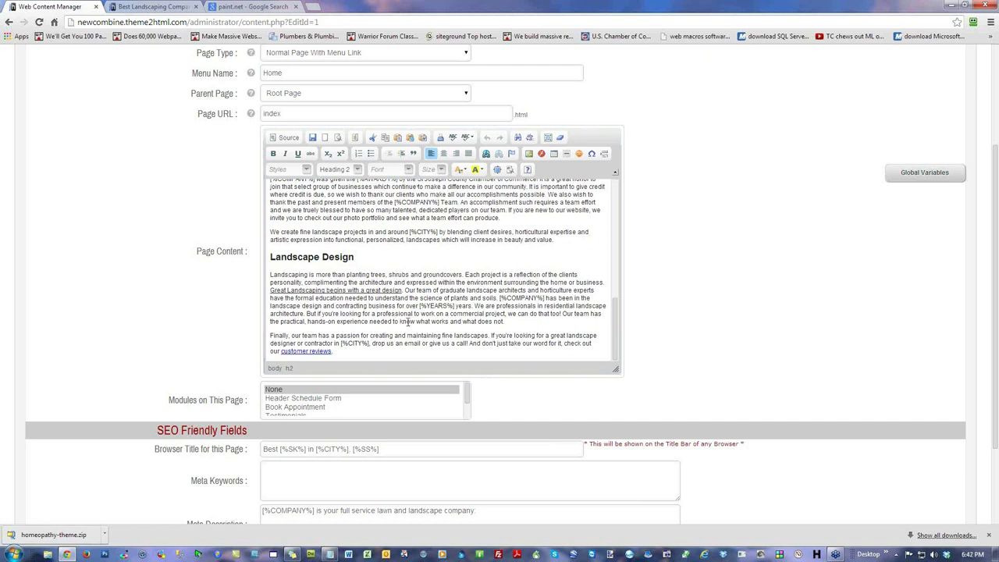
{"action": "scroll", "coordinate": [671, 397], "scroll_direction": "down", "scroll_amount": 3}
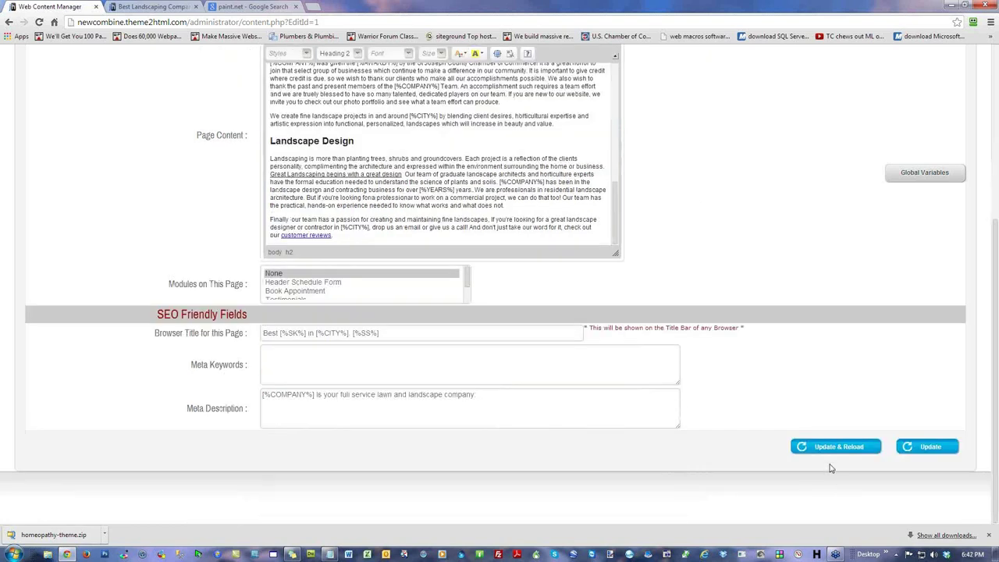
{"action": "scroll", "coordinate": [695, 330], "scroll_direction": "up", "scroll_amount": 2}
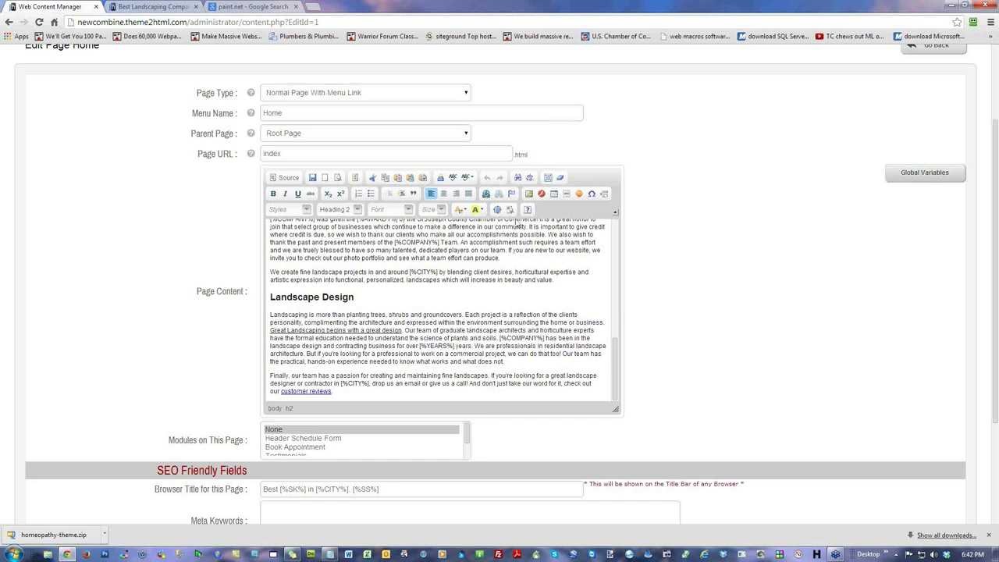
{"action": "left_click_drag", "start_coordinate": [615, 394], "coordinate": [626, 237]}
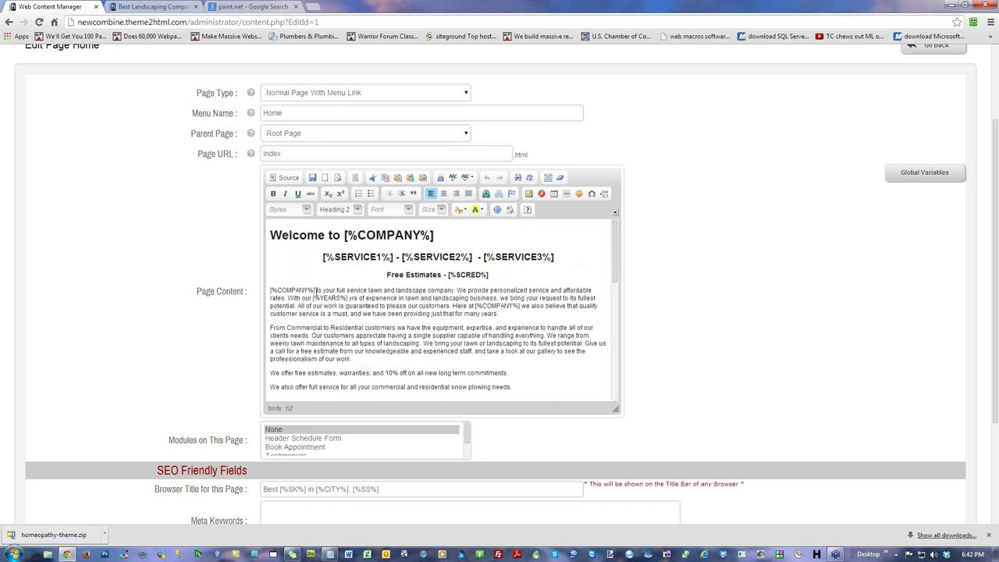
{"action": "double_click", "coordinate": [374, 290]}
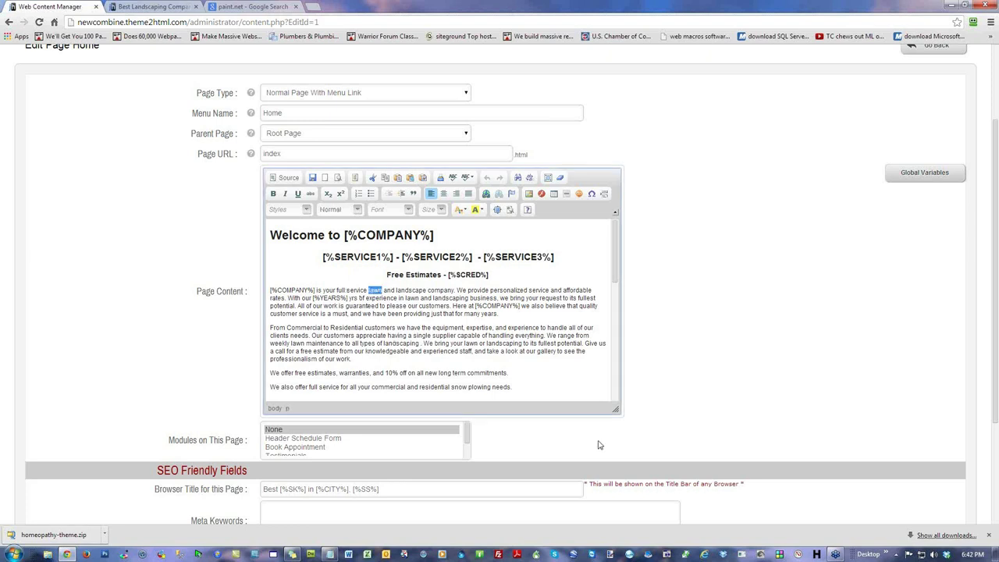
{"action": "type", "text": "lawn"}
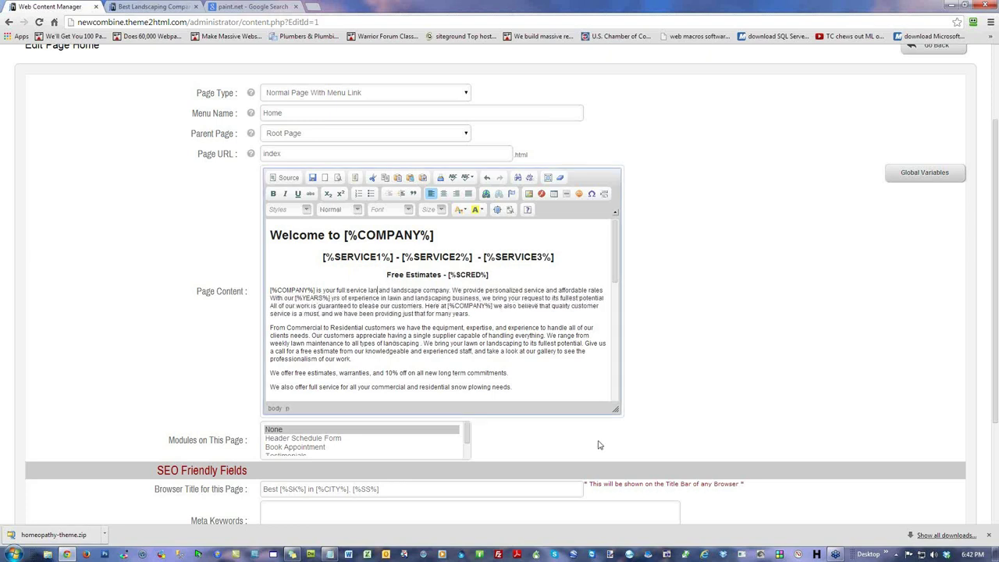
{"action": "left_click", "coordinate": [426, 342]}
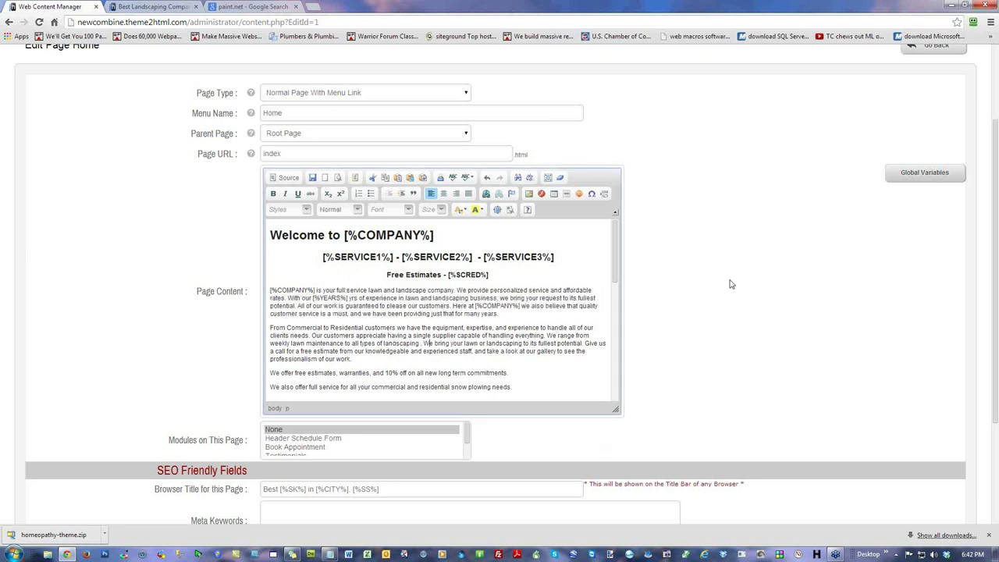
{"action": "scroll", "coordinate": [776, 339], "scroll_direction": "down", "scroll_amount": 3}
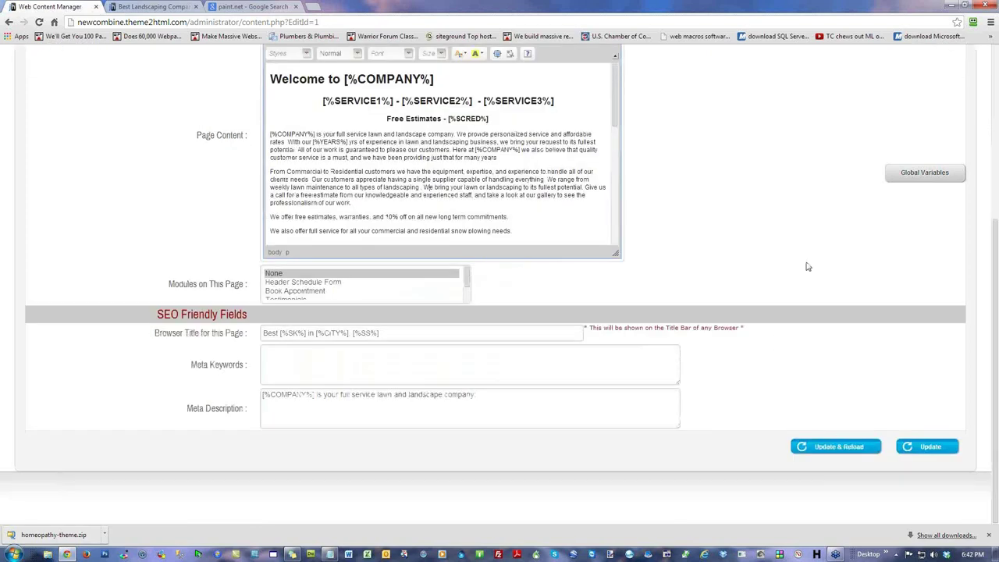
{"action": "scroll", "coordinate": [780, 286], "scroll_direction": "up", "scroll_amount": 3}
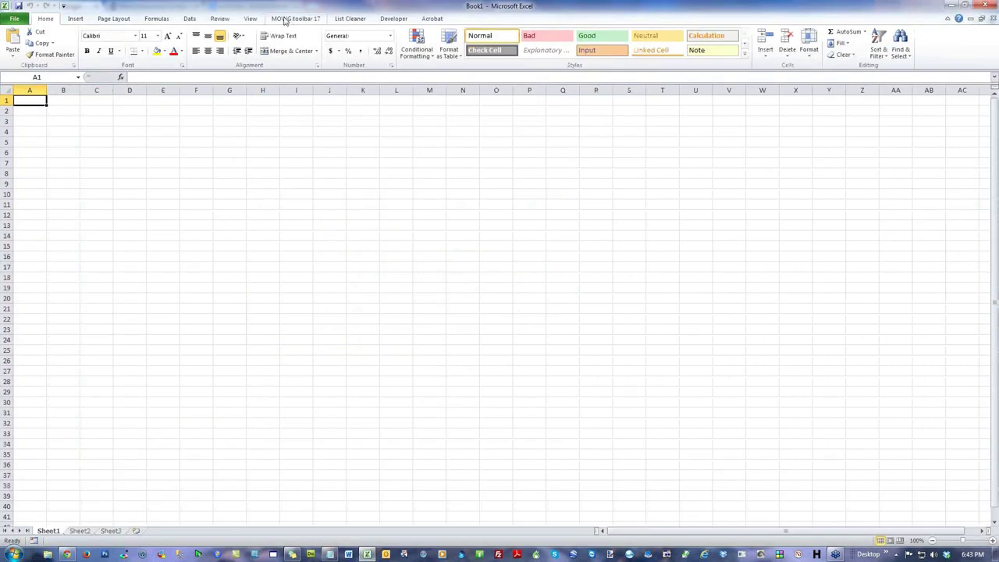
{"action": "left_click", "coordinate": [285, 19]}
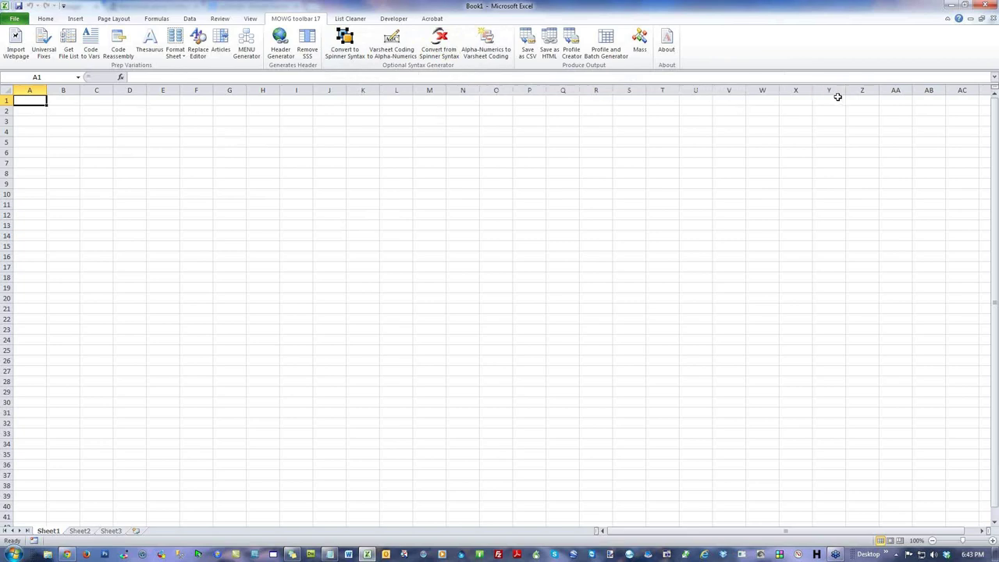
{"action": "left_click", "coordinate": [979, 6]}
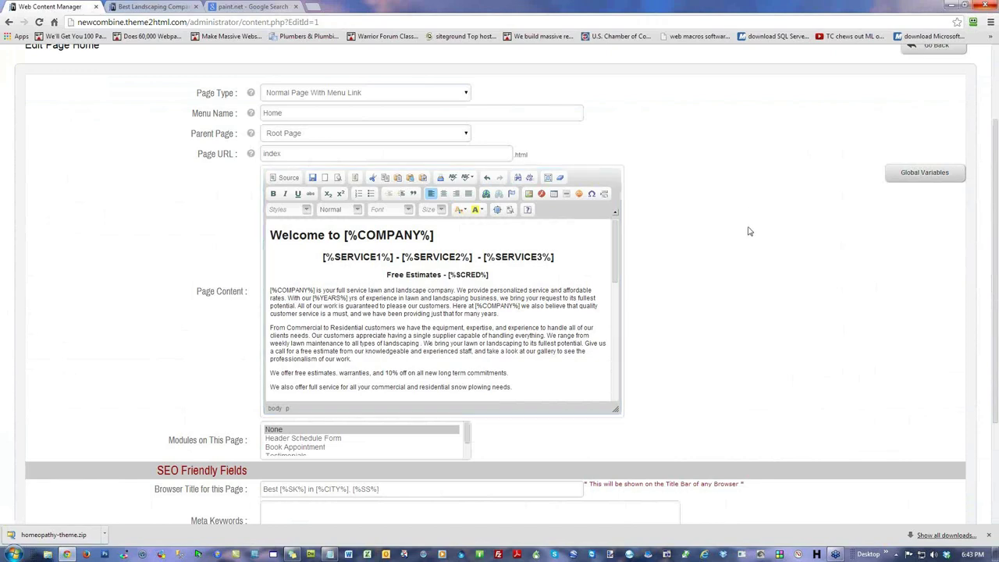
Step: Leave the Home page edit form for the paint.net results tab and enter mowg-crew.com as the address
{"action": "scroll", "coordinate": [748, 230], "scroll_direction": "up", "scroll_amount": 3}
{"action": "scroll", "coordinate": [748, 231], "scroll_direction": "down", "scroll_amount": 4}
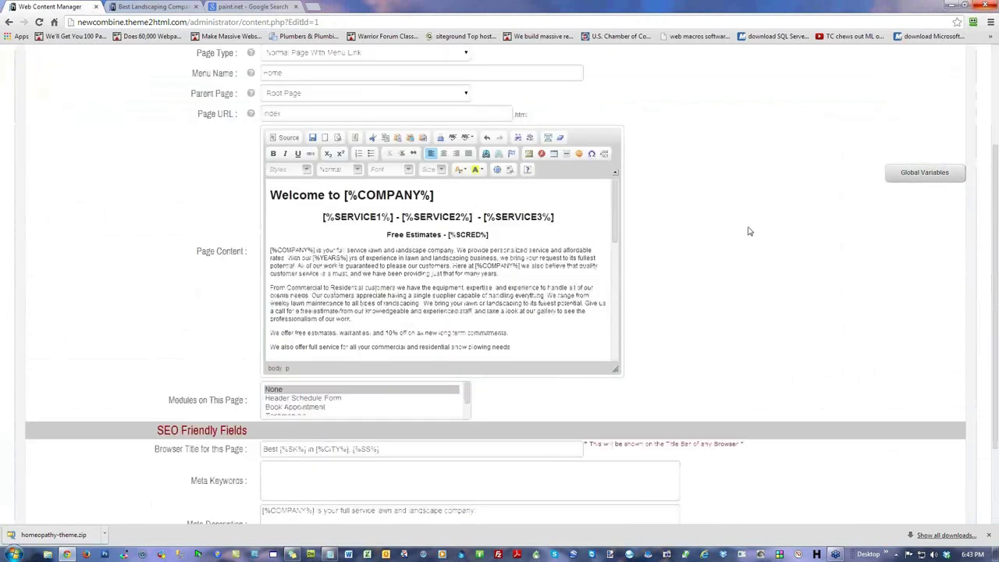
{"action": "scroll", "coordinate": [747, 231], "scroll_direction": "down", "scroll_amount": 3}
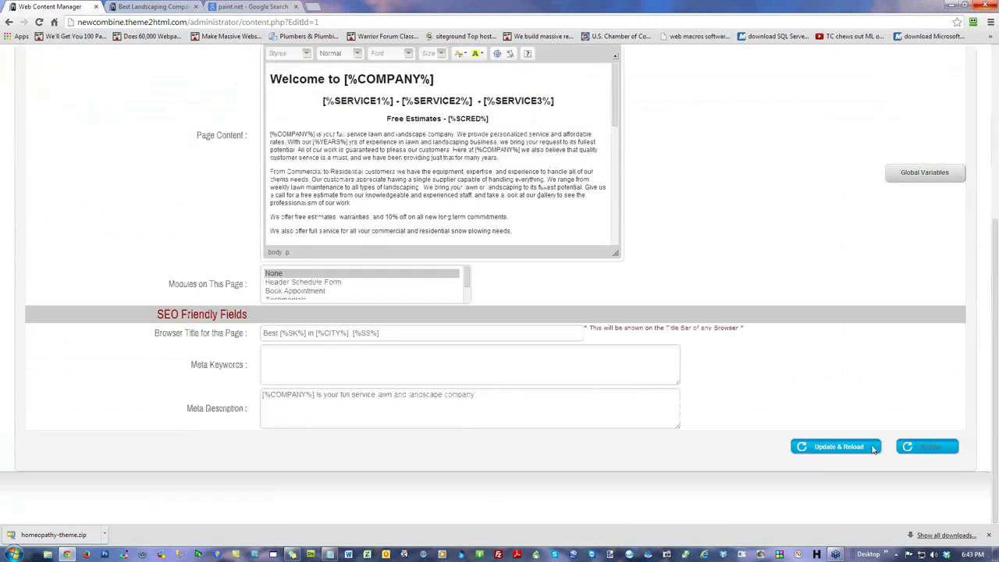
{"action": "scroll", "coordinate": [740, 323], "scroll_direction": "up", "scroll_amount": 7}
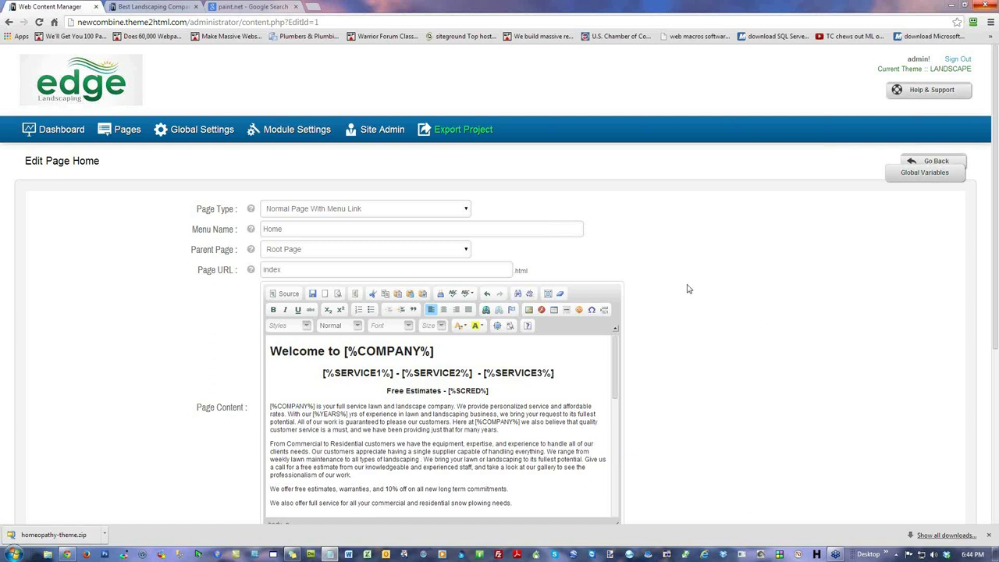
{"action": "left_click", "coordinate": [273, 8]}
{"action": "left_click", "coordinate": [258, 22]}
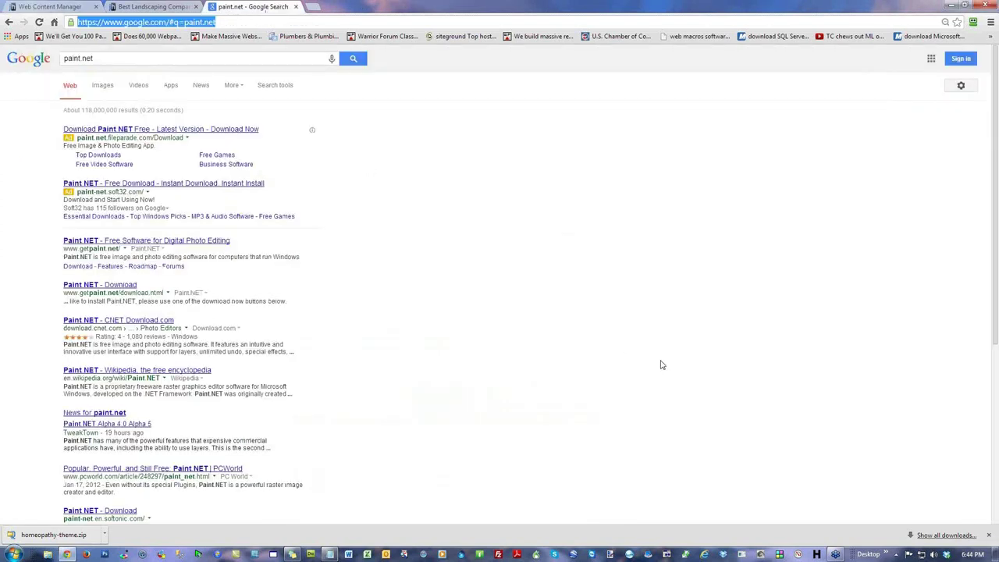
{"action": "type", "text": "mowg-crew.com"}
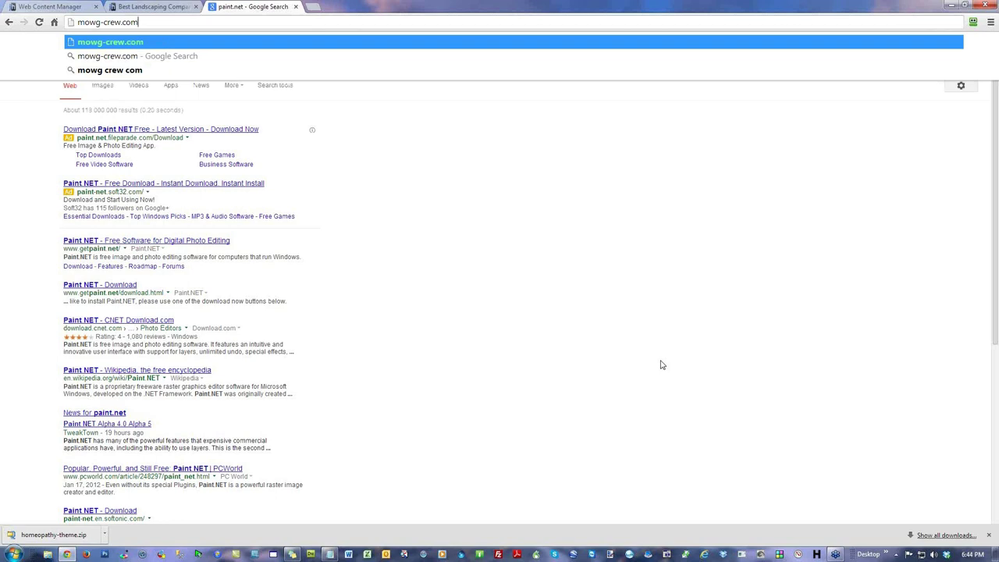
Step: Load mowg-crew.com and open its MOWG Resources Page to find the Spinner Recommendation
{"action": "key", "text": "Return"}
{"action": "scroll", "coordinate": [675, 293], "scroll_direction": "down", "scroll_amount": 10}
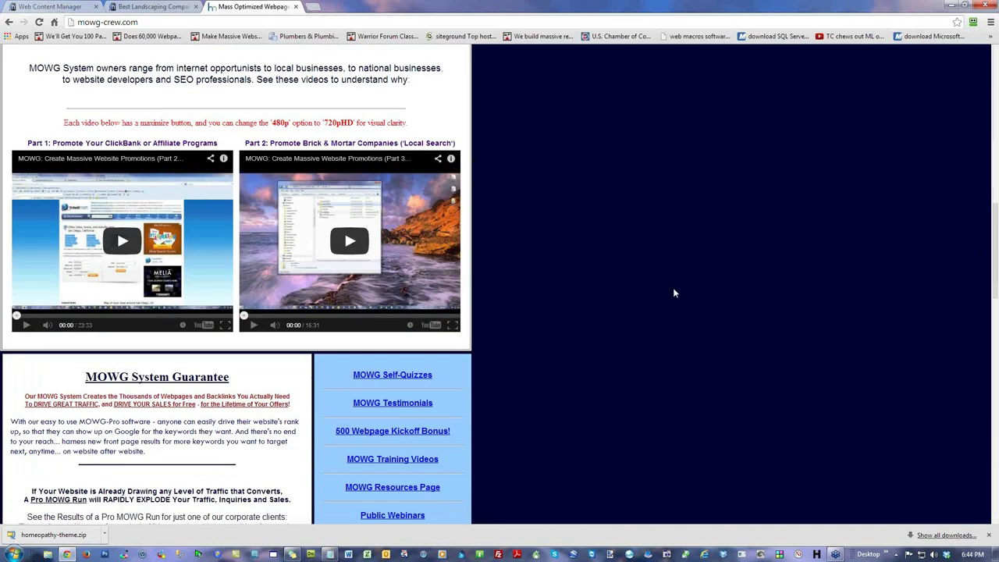
{"action": "scroll", "coordinate": [674, 293], "scroll_direction": "down", "scroll_amount": 2}
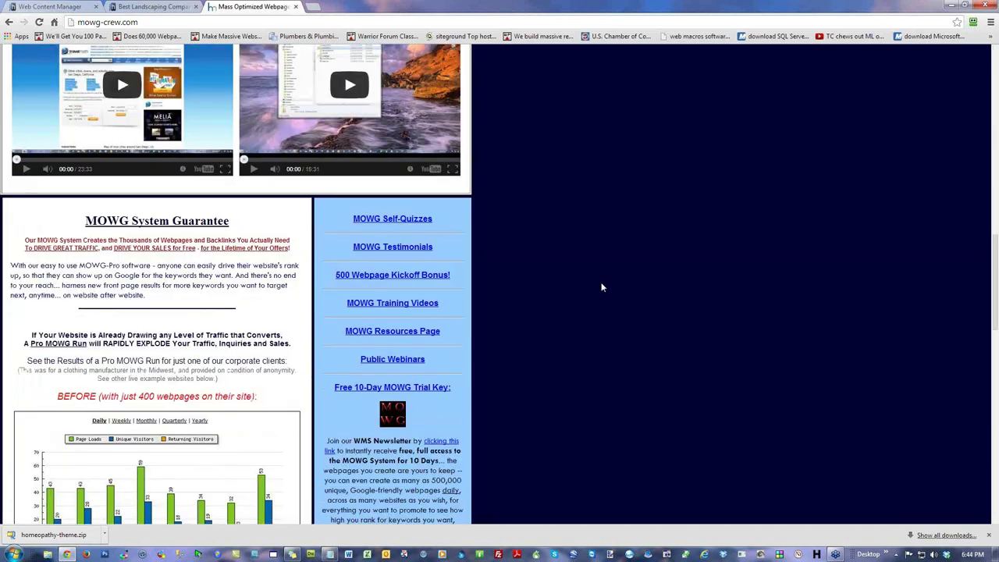
{"action": "left_click", "coordinate": [423, 333]}
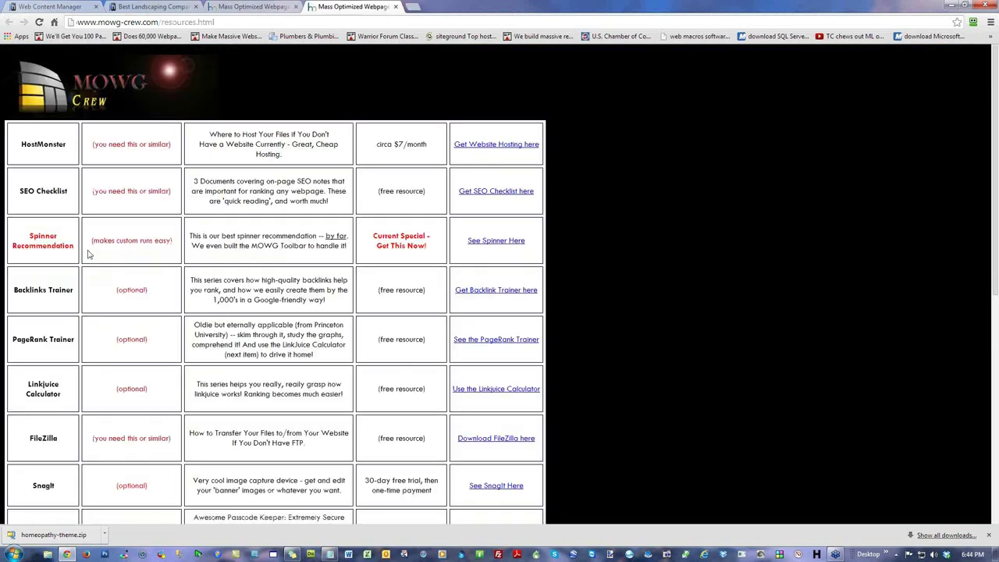
{"action": "left_click_drag", "start_coordinate": [72, 245], "coordinate": [21, 237]}
{"action": "left_click", "coordinate": [677, 234]}
Step: Review the recommended Spin Rewriter page, then close it and the resources page
{"action": "left_click", "coordinate": [507, 241]}
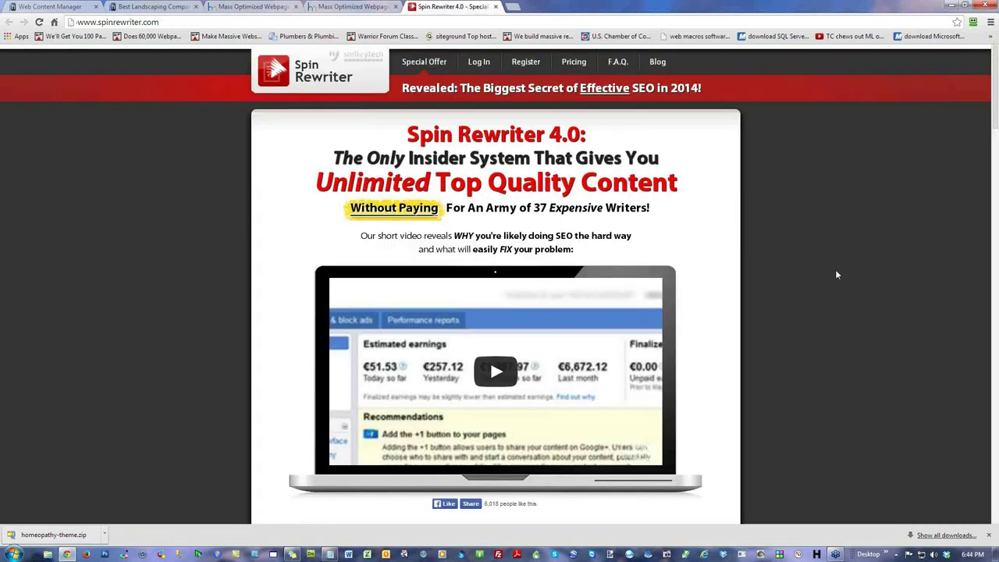
{"action": "scroll", "coordinate": [835, 273], "scroll_direction": "down", "scroll_amount": 6}
{"action": "scroll", "coordinate": [835, 274], "scroll_direction": "down", "scroll_amount": 4}
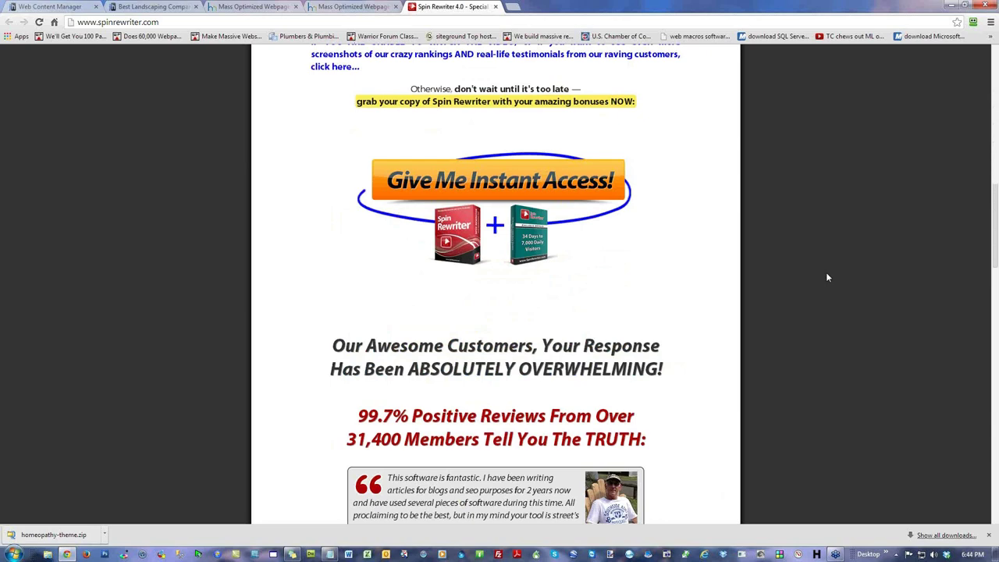
{"action": "scroll", "coordinate": [827, 277], "scroll_direction": "up", "scroll_amount": 7}
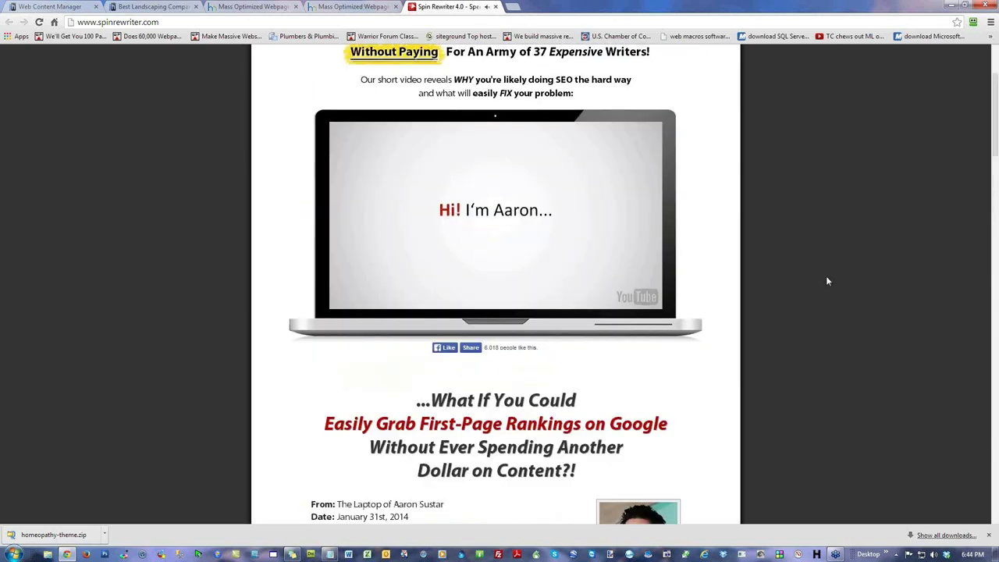
{"action": "scroll", "coordinate": [828, 281], "scroll_direction": "up", "scroll_amount": 2}
{"action": "key", "text": "ctrl+w"}
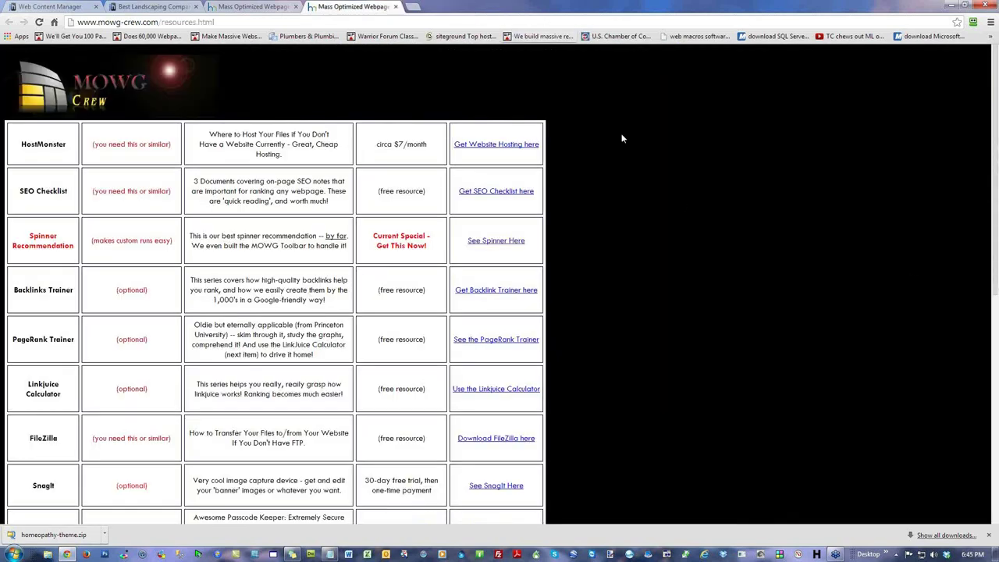
{"action": "left_click", "coordinate": [395, 6]}
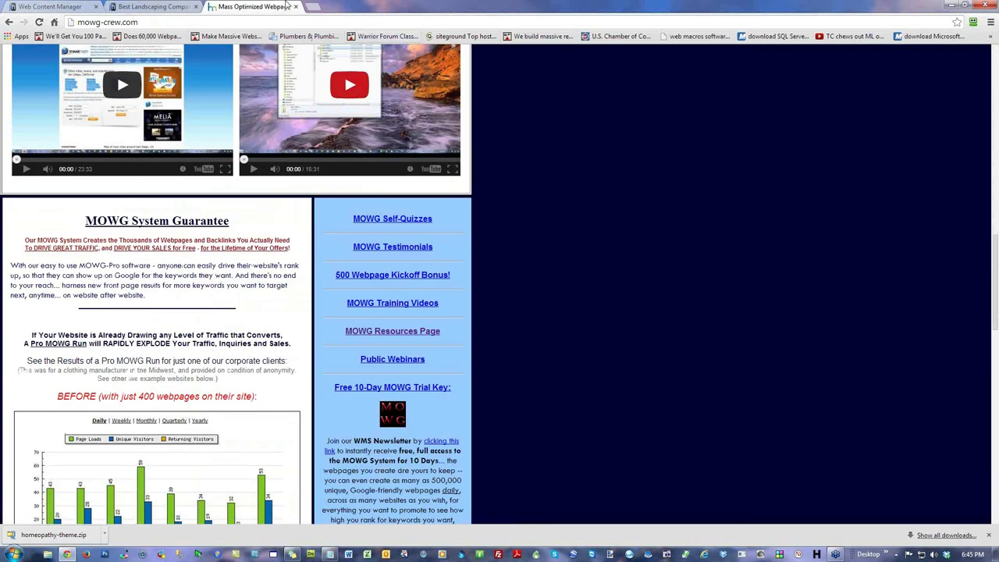
{"action": "key", "text": "ctrl+w"}
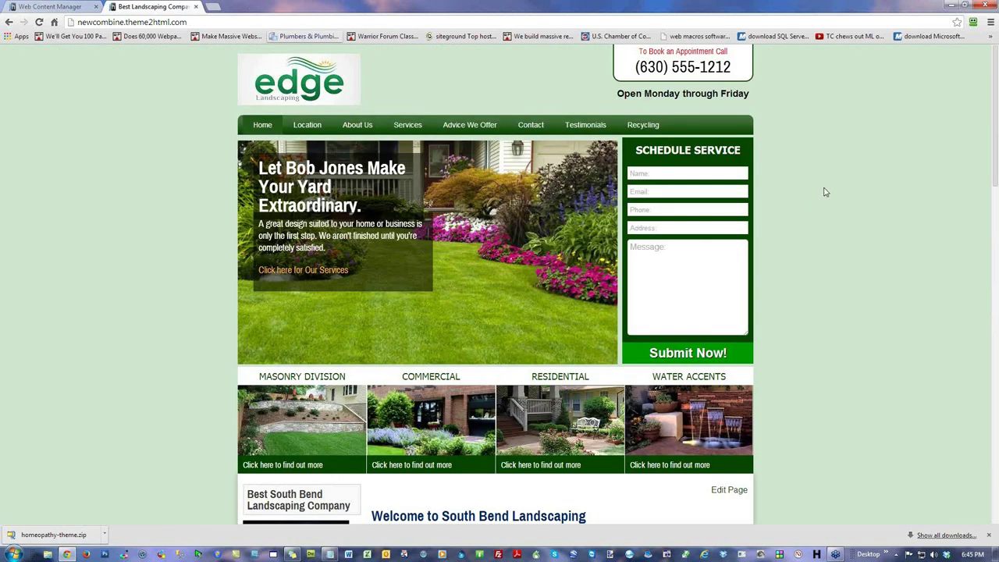
{"action": "left_click", "coordinate": [67, 8]}
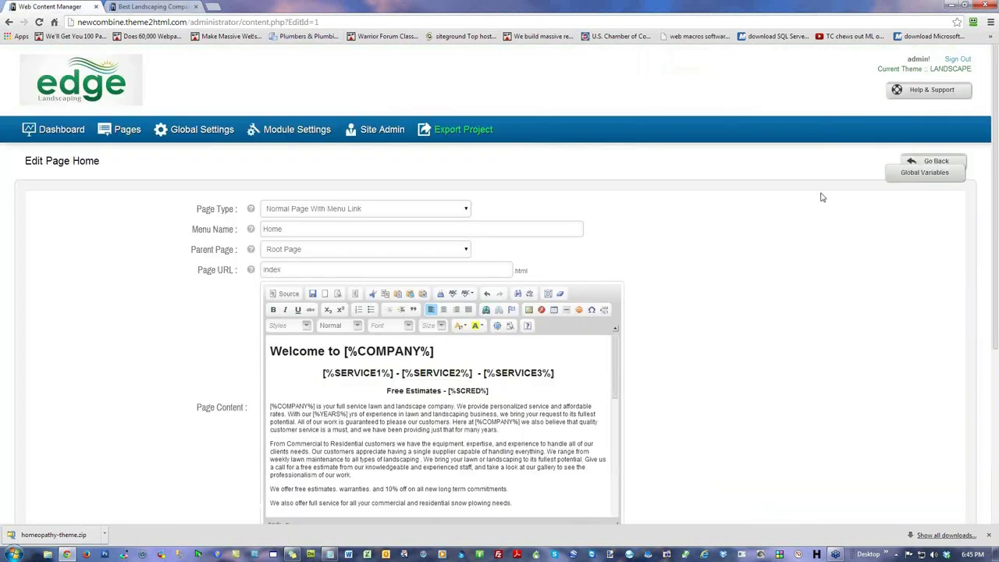
{"action": "scroll", "coordinate": [770, 290], "scroll_direction": "down", "scroll_amount": 2}
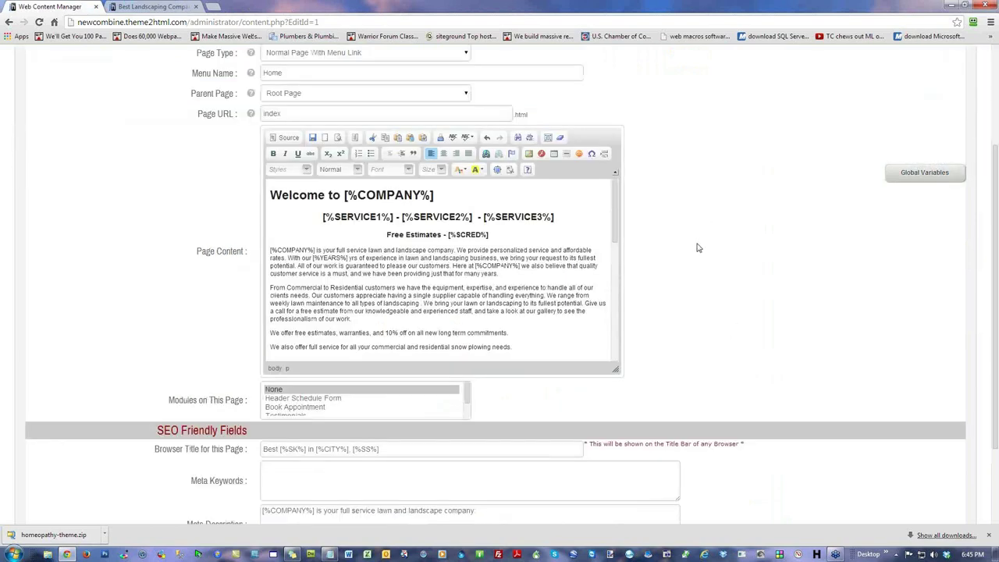
{"action": "scroll", "coordinate": [698, 246], "scroll_direction": "up", "scroll_amount": 2}
{"action": "left_click", "coordinate": [123, 131]}
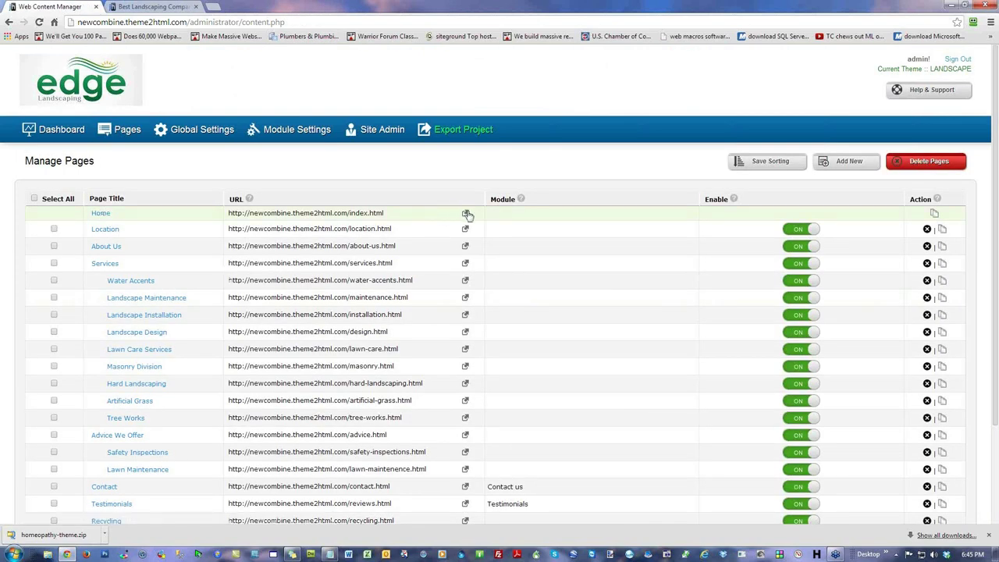
{"action": "left_click", "coordinate": [465, 212]}
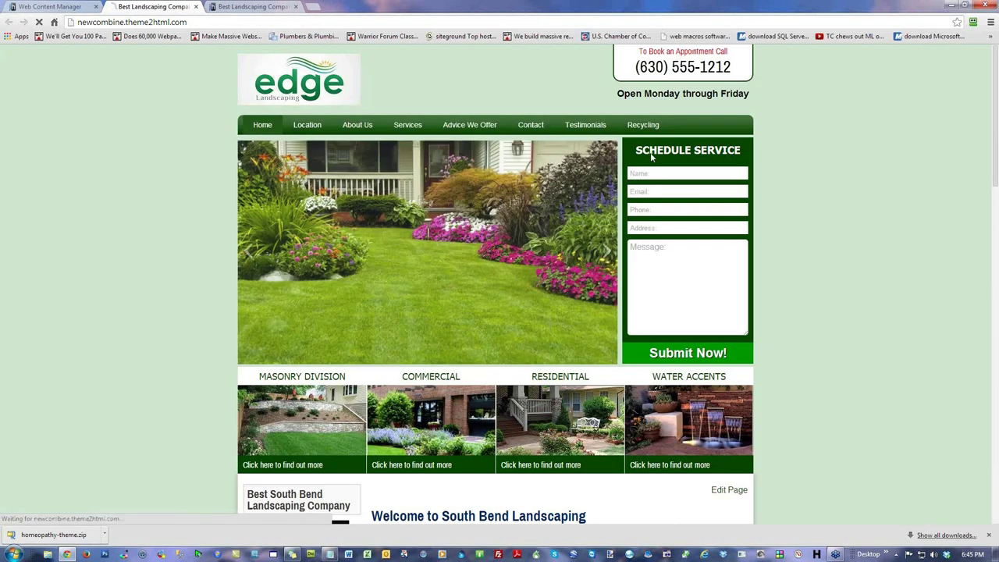
{"action": "scroll", "coordinate": [892, 345], "scroll_direction": "down", "scroll_amount": 4}
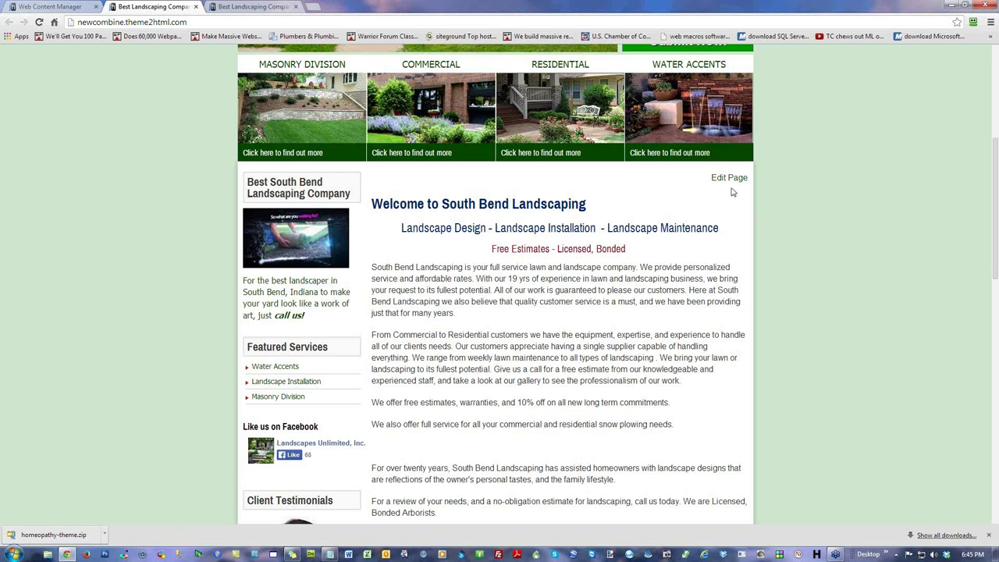
{"action": "scroll", "coordinate": [899, 350], "scroll_direction": "down", "scroll_amount": 2}
{"action": "scroll", "coordinate": [894, 328], "scroll_direction": "up", "scroll_amount": 2}
{"action": "scroll", "coordinate": [819, 312], "scroll_direction": "up", "scroll_amount": 4}
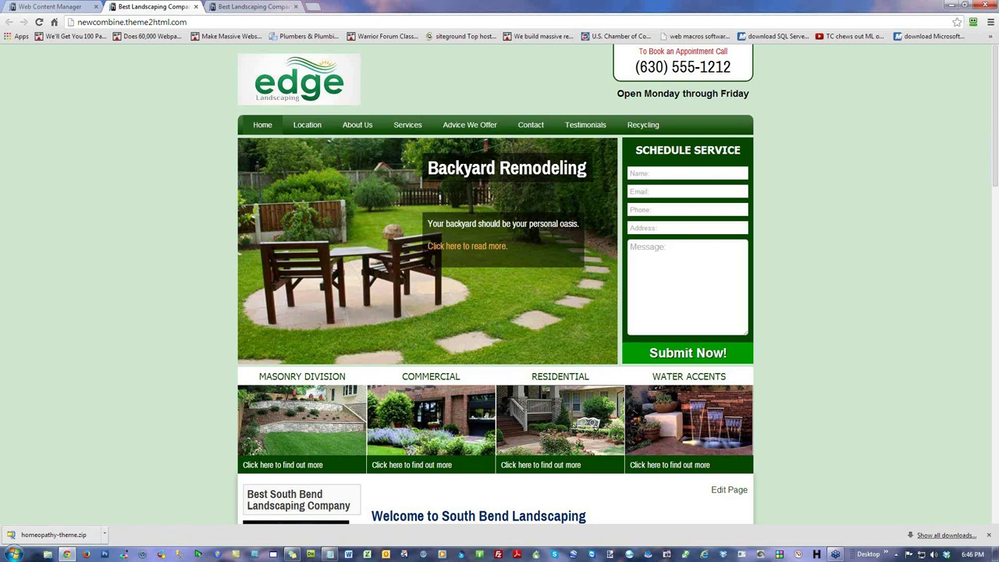
{"action": "key", "text": "alt+Tab"}
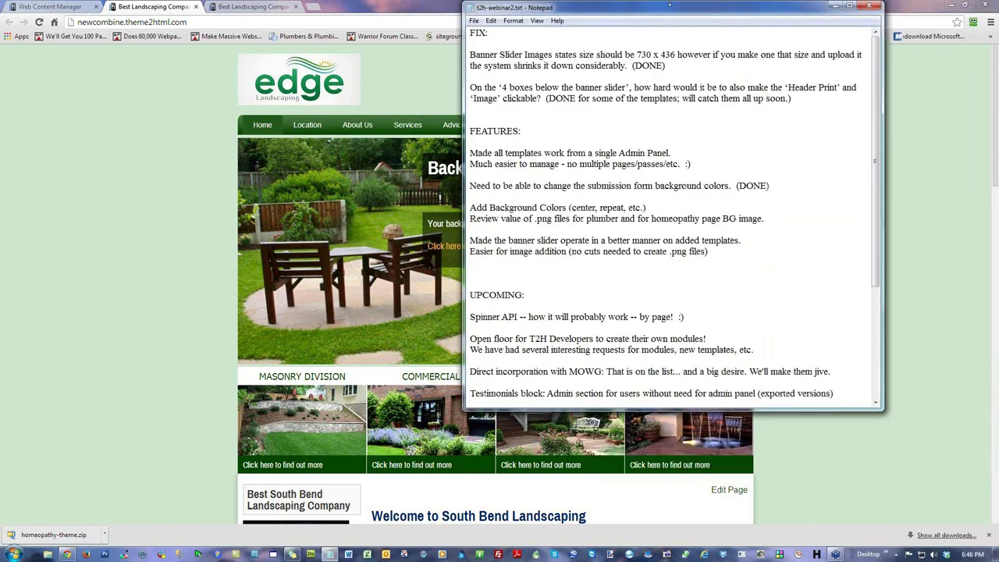
{"action": "scroll", "coordinate": [726, 308], "scroll_direction": "down", "scroll_amount": 5}
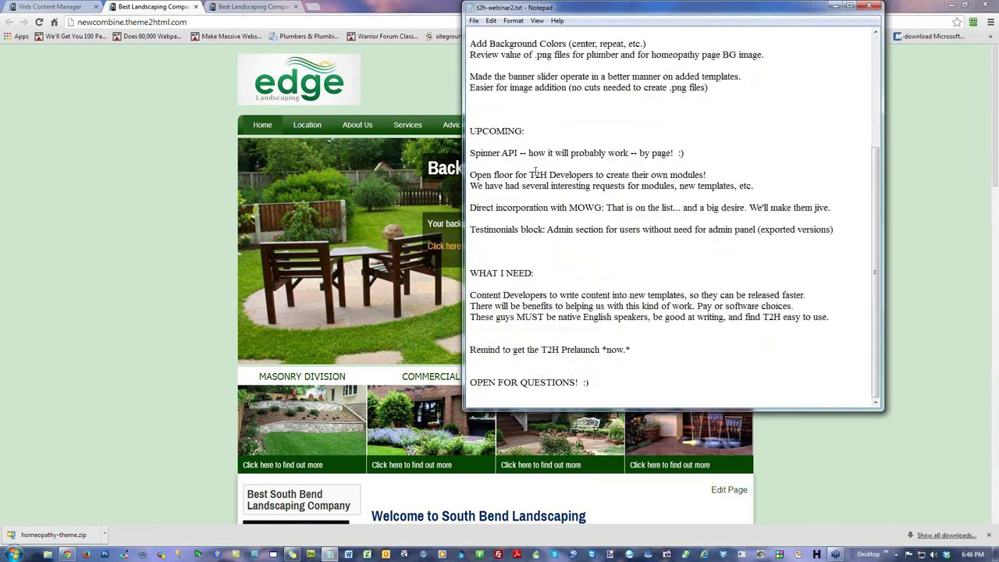
{"action": "left_click_drag", "start_coordinate": [754, 186], "coordinate": [471, 175]}
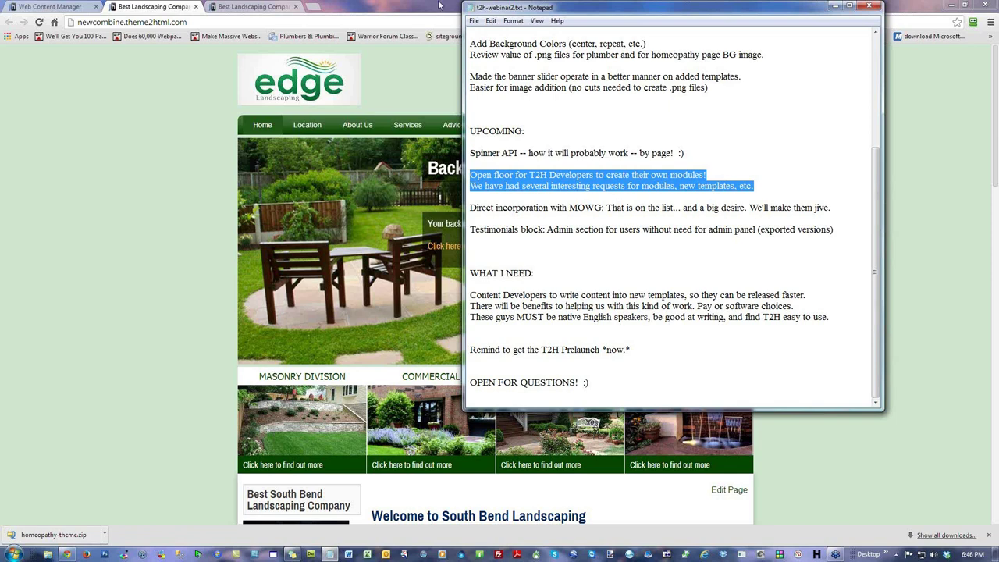
{"action": "left_click", "coordinate": [834, 6]}
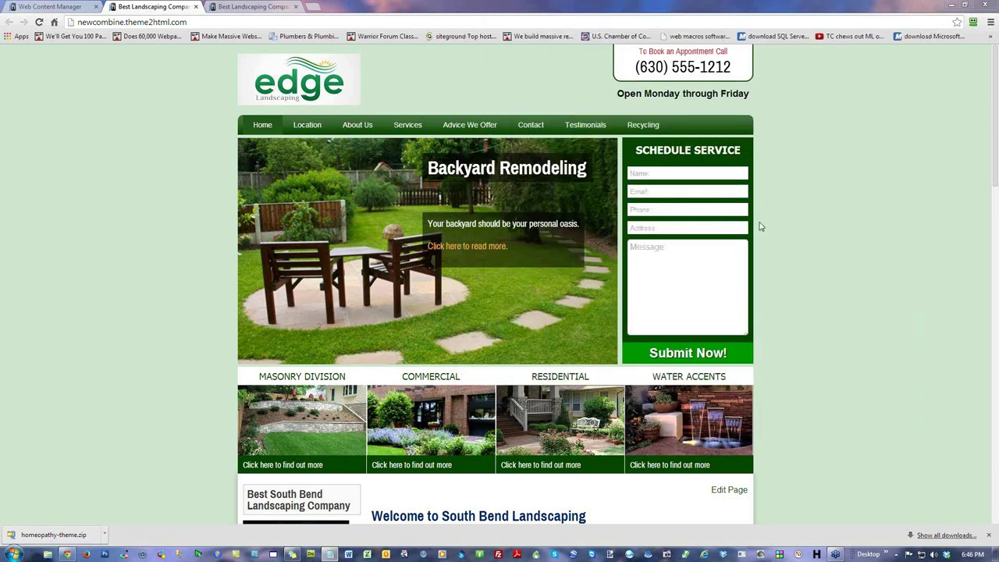
Step: Enable the HOMEOPATHY theme in the Theme Template Manager, then return to the live site tab
{"action": "left_click", "coordinate": [40, 9]}
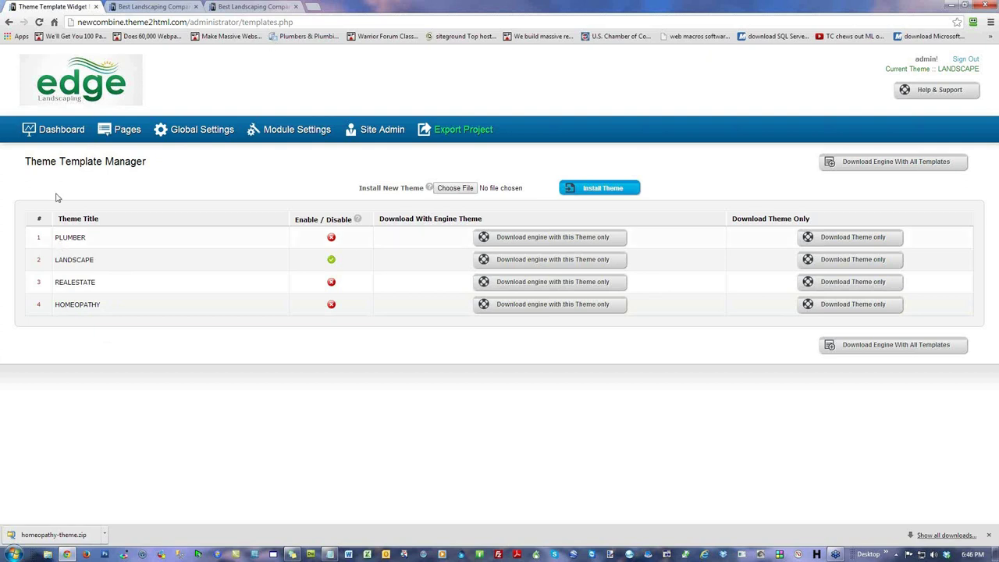
{"action": "left_click", "coordinate": [331, 305]}
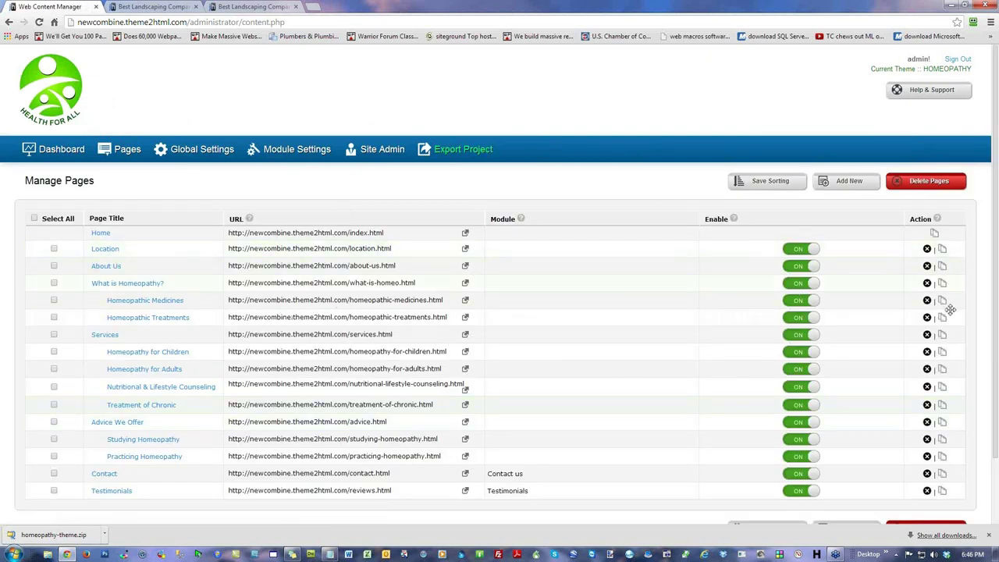
{"action": "left_click", "coordinate": [180, 7]}
Step: Load the homeopathy practitioner's reference site, then reload the preview showing the Health For All theme
{"action": "left_click", "coordinate": [247, 8]}
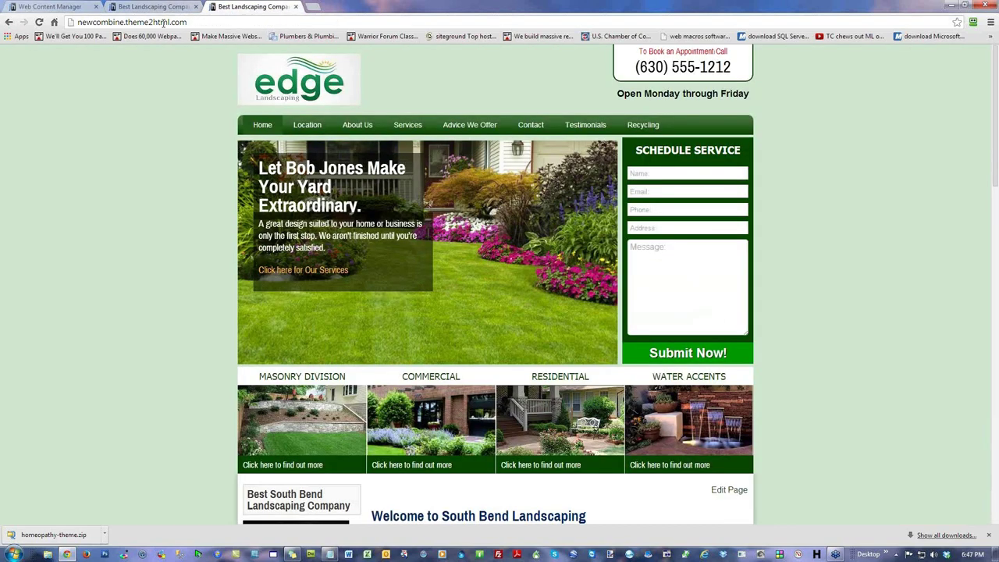
{"action": "left_click", "coordinate": [159, 22]}
{"action": "type", "text": "krista"}
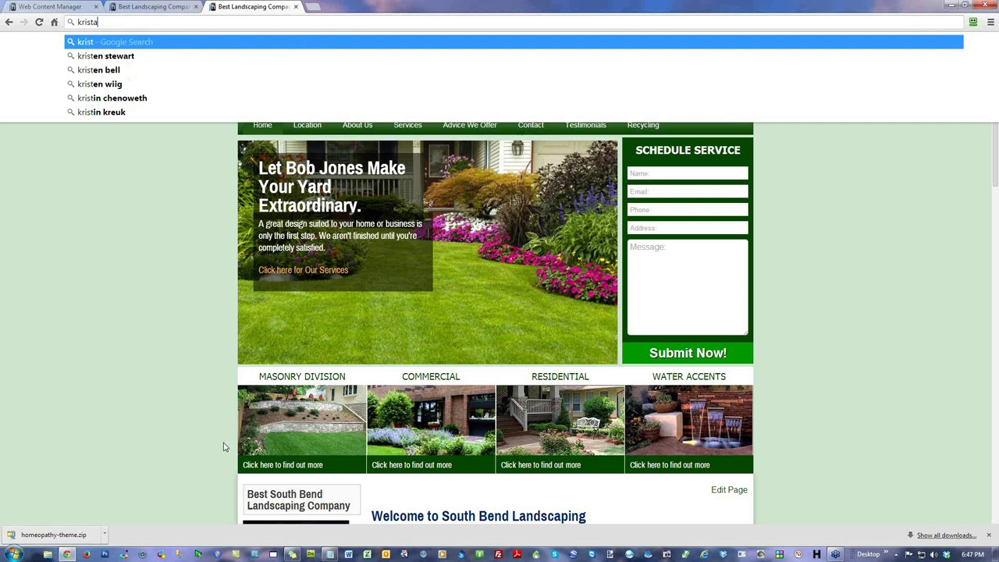
{"action": "type", "text": "-voysest.com"}
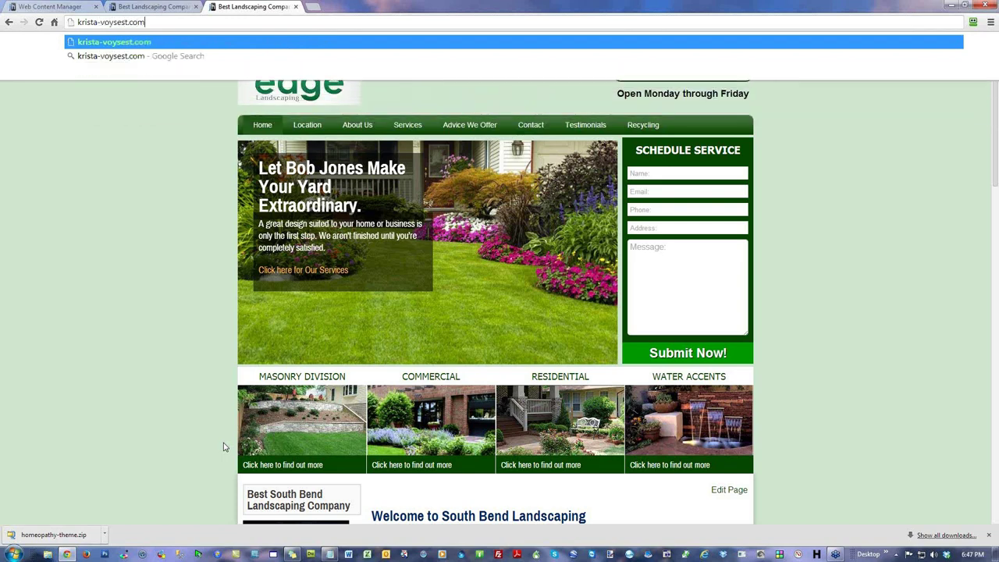
{"action": "key", "text": "Return"}
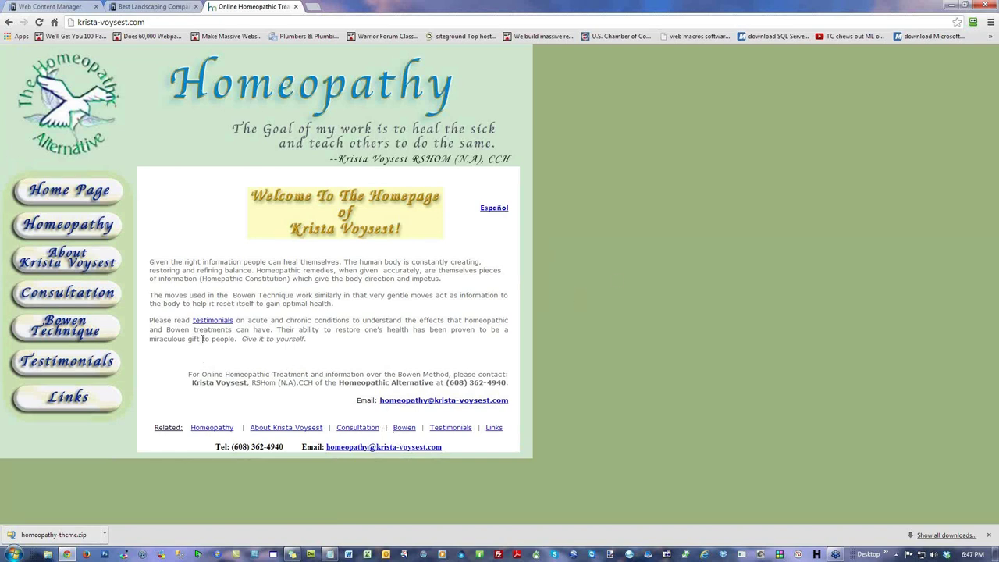
{"action": "left_click", "coordinate": [132, 7]}
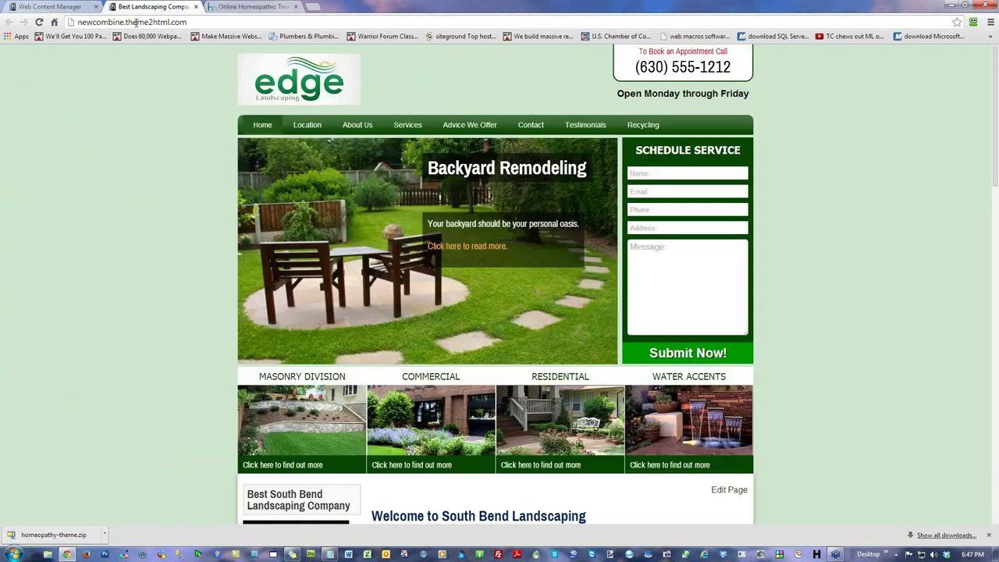
{"action": "left_click", "coordinate": [39, 22]}
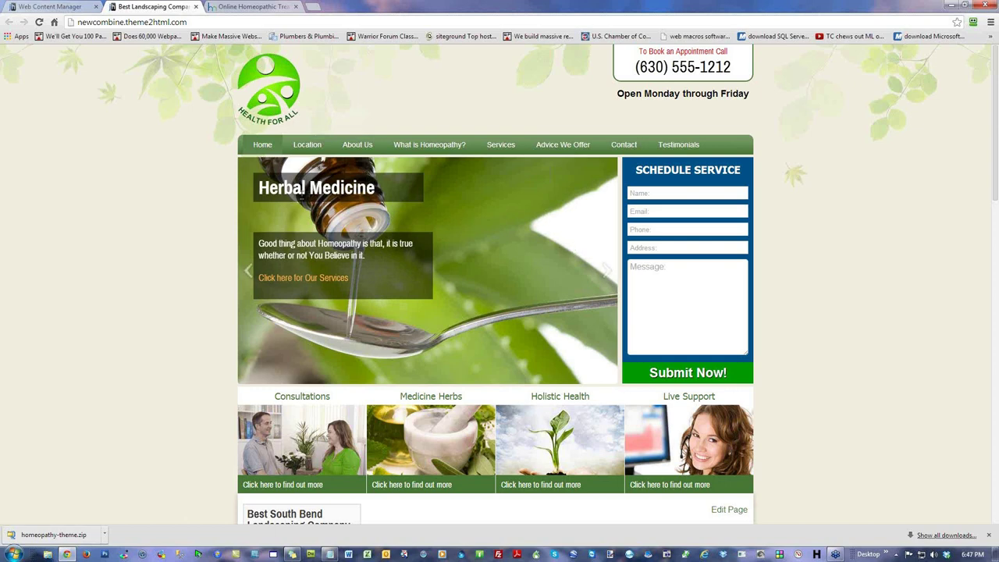
Step: Open a new tab and load the 'dbe' Theme2HTML demo site for comparison
{"action": "left_click", "coordinate": [312, 7]}
{"action": "type", "text": "dbe"}
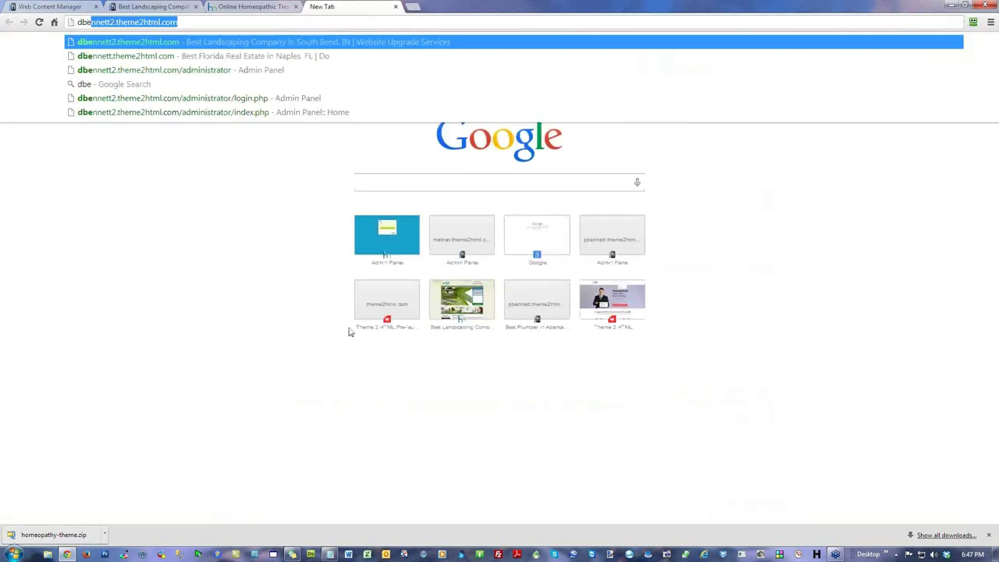
{"action": "key", "text": "Return"}
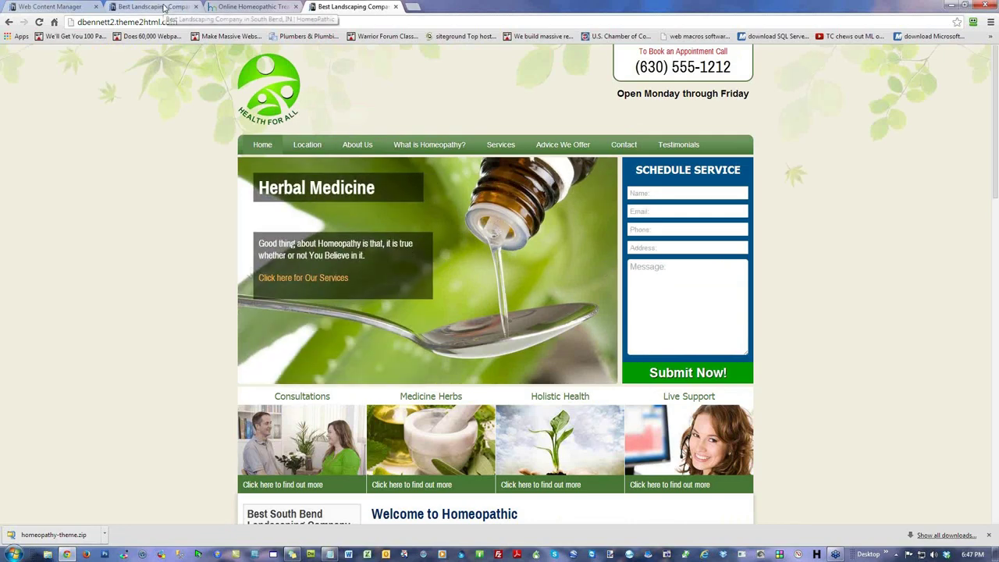
Step: In Banner Slider, move Herbal Medicine below Health And Wellness, save sorting, and reload the preview
{"action": "left_click", "coordinate": [65, 7]}
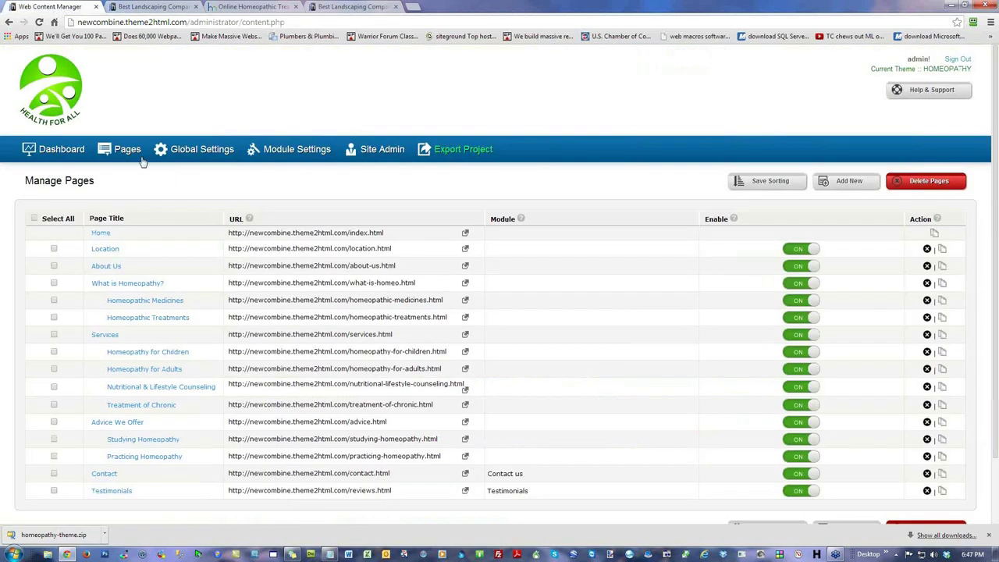
{"action": "left_click", "coordinate": [78, 150]}
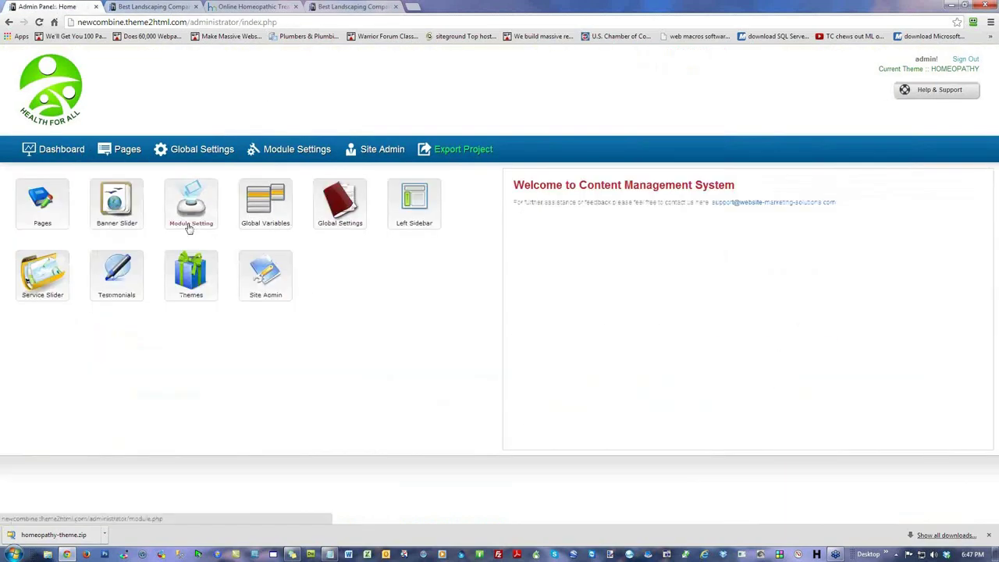
{"action": "left_click", "coordinate": [116, 201]}
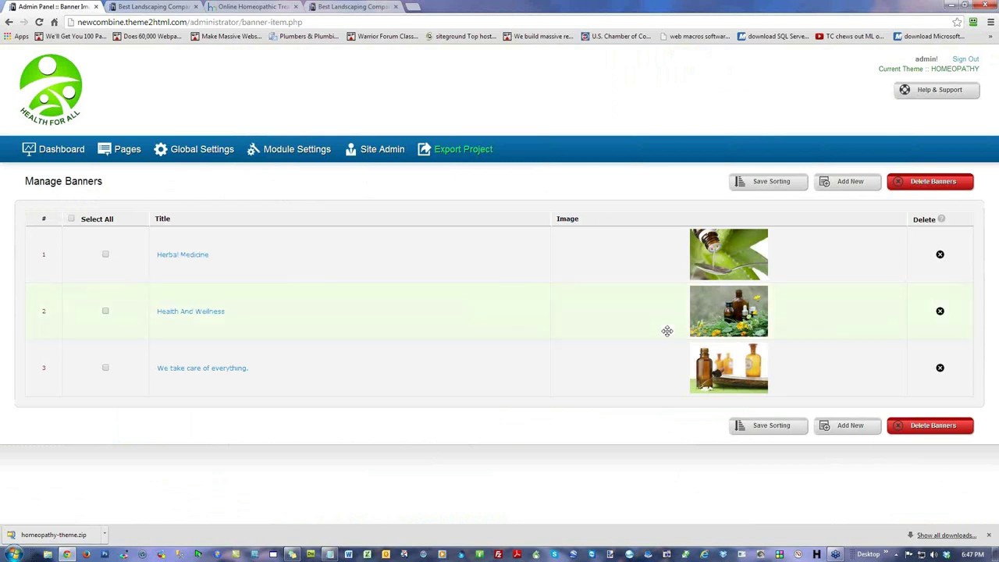
{"action": "mouse_move", "coordinate": [727, 248]}
{"action": "left_mouse_down"}
{"action": "mouse_move", "coordinate": [288, 304]}
{"action": "mouse_move", "coordinate": [410, 312]}
{"action": "mouse_move", "coordinate": [412, 296]}
{"action": "left_mouse_up"}
{"action": "left_click", "coordinate": [777, 429]}
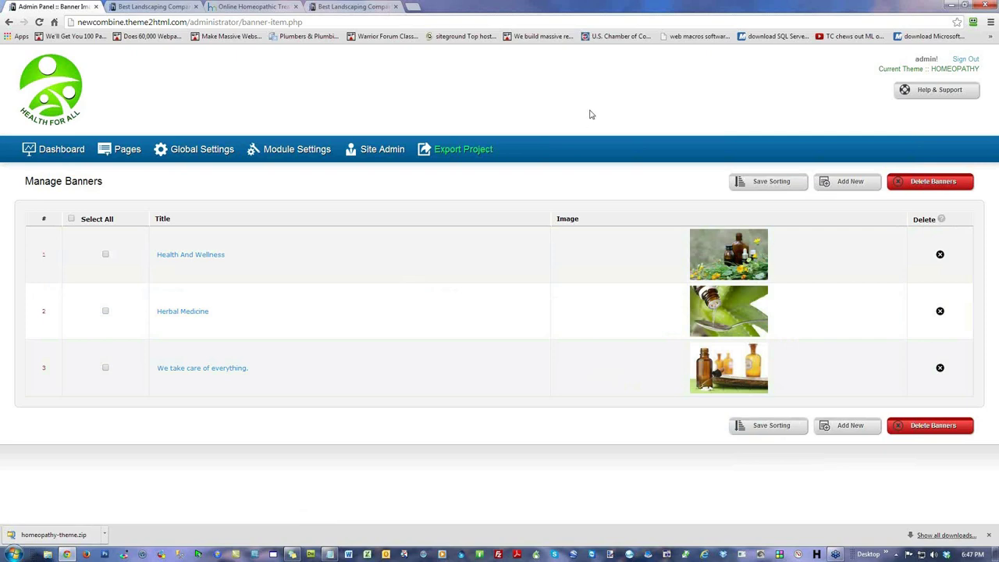
{"action": "left_click", "coordinate": [142, 6]}
{"action": "left_click", "coordinate": [39, 22]}
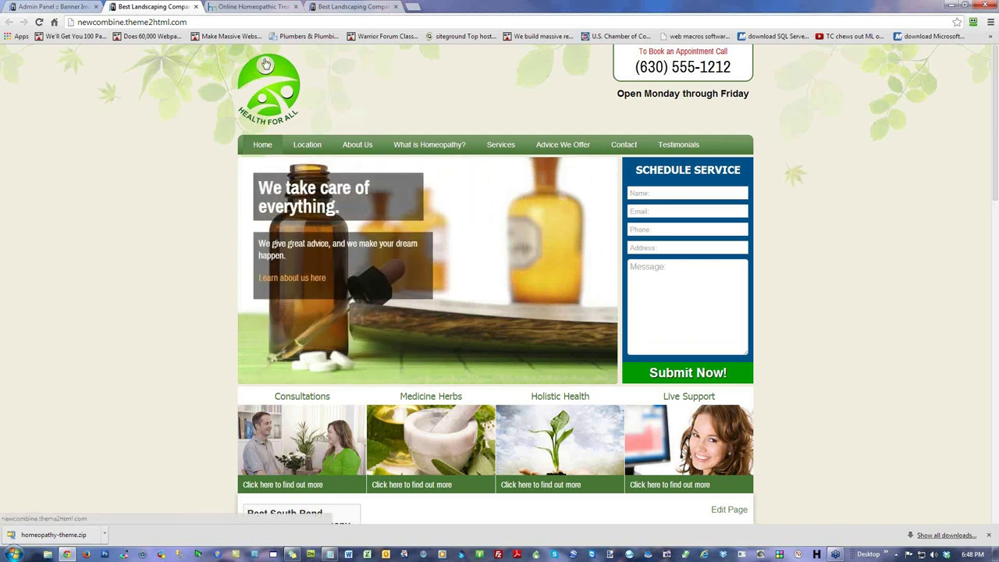
Step: Compare the homeopathy reference site with the new theme preview, ending on the reference site
{"action": "left_click", "coordinate": [238, 7]}
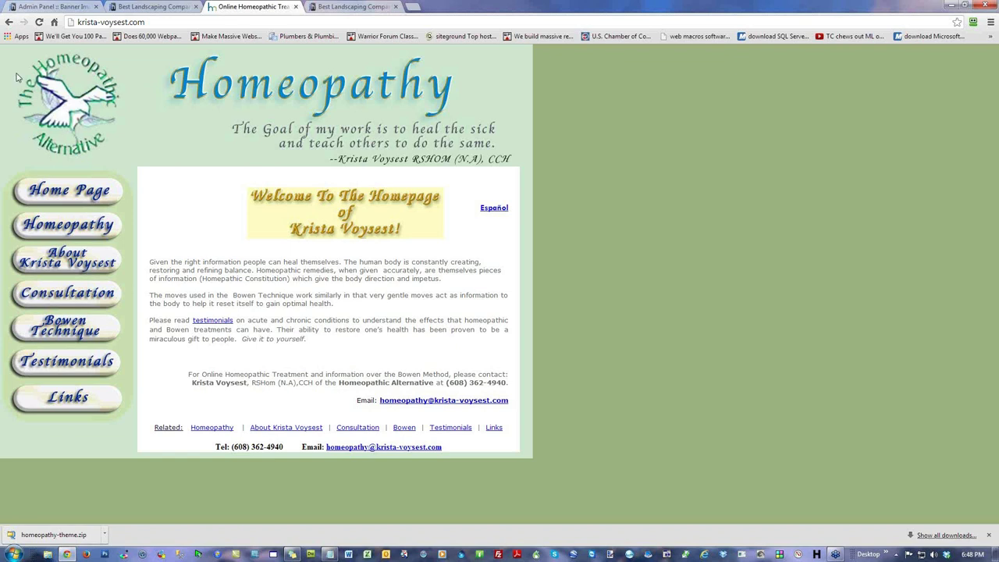
{"action": "left_click", "coordinate": [169, 7]}
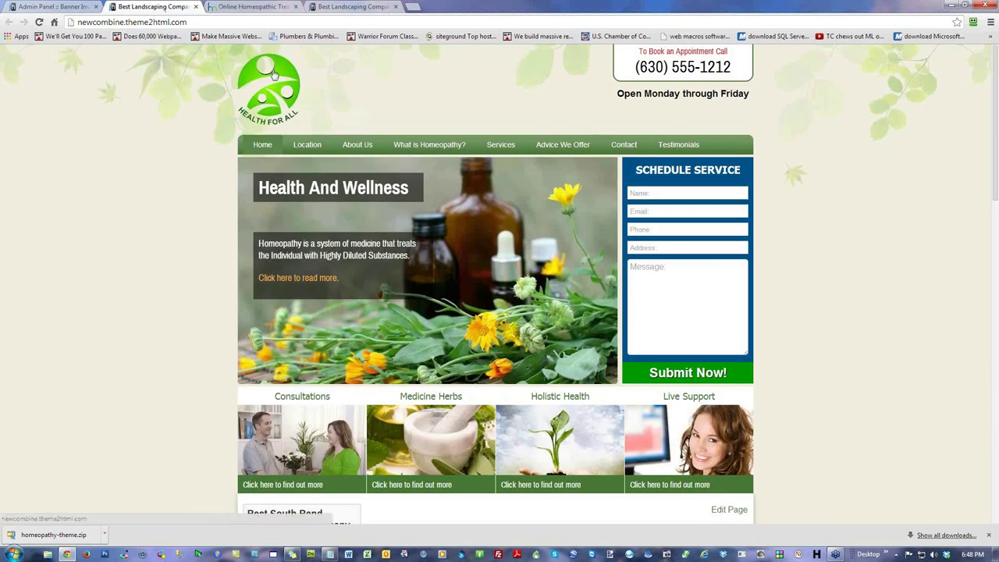
{"action": "left_click", "coordinate": [252, 6]}
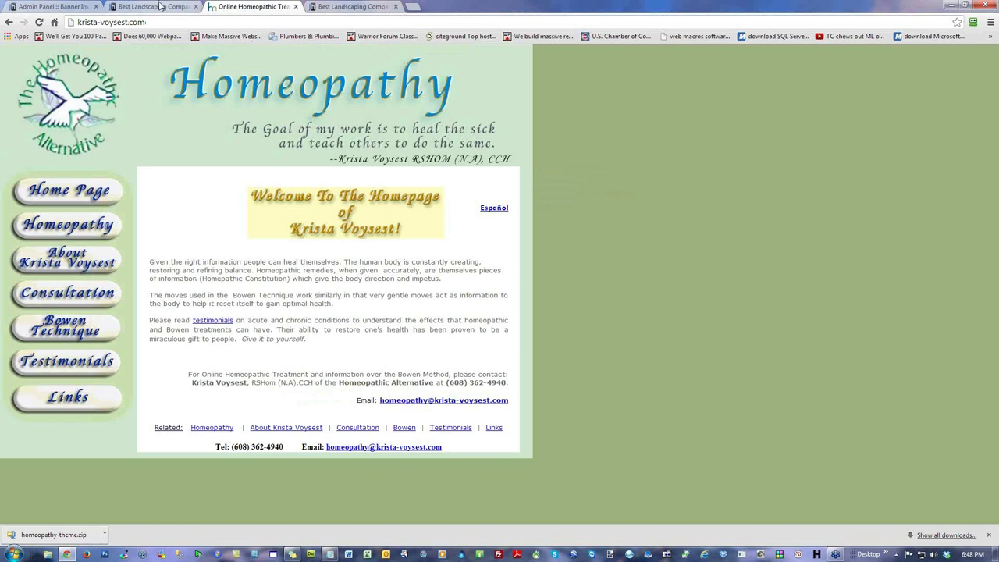
Step: Open the reference site's Short Overview of Homeopathy page and read its heading
{"action": "left_click", "coordinate": [76, 231]}
{"action": "scroll", "coordinate": [289, 278], "scroll_direction": "down", "scroll_amount": 2}
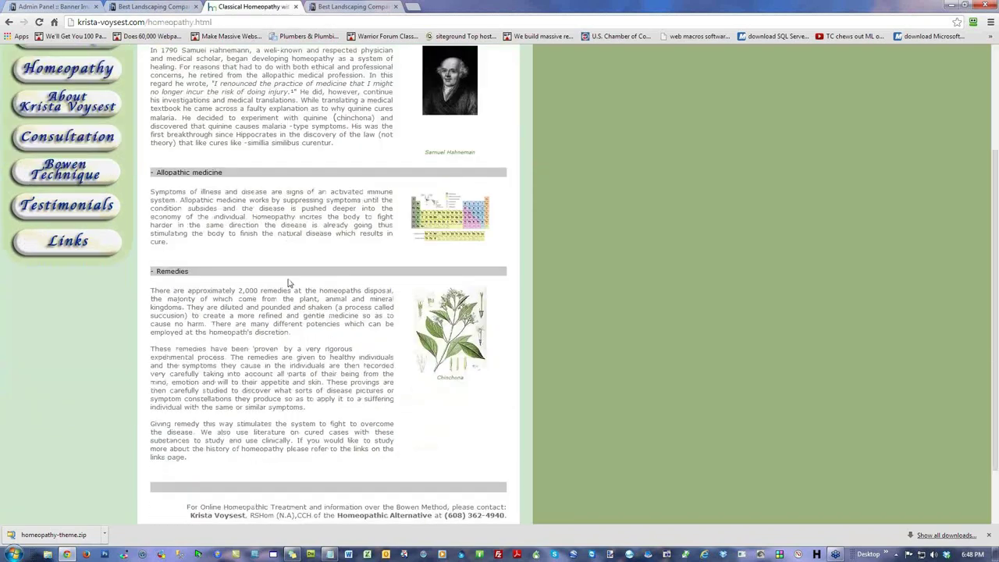
{"action": "scroll", "coordinate": [281, 263], "scroll_direction": "up", "scroll_amount": 2}
{"action": "left_click_drag", "start_coordinate": [435, 183], "coordinate": [256, 195]}
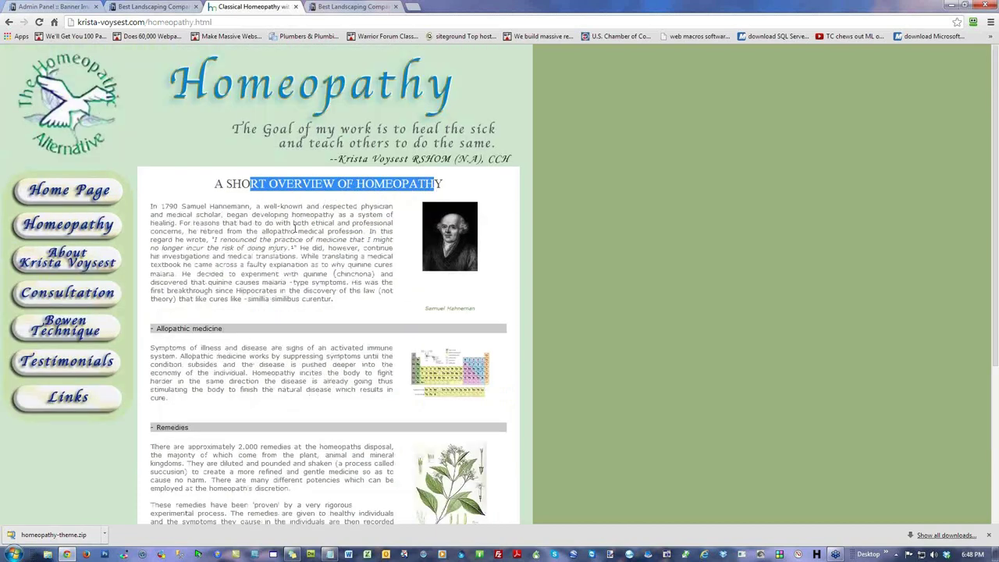
{"action": "left_click", "coordinate": [293, 228]}
Step: Read the Allopathic medicine and Remedies sections, then return to the banner list tab
{"action": "left_click_drag", "start_coordinate": [235, 330], "coordinate": [169, 332]}
{"action": "left_click", "coordinate": [235, 384]}
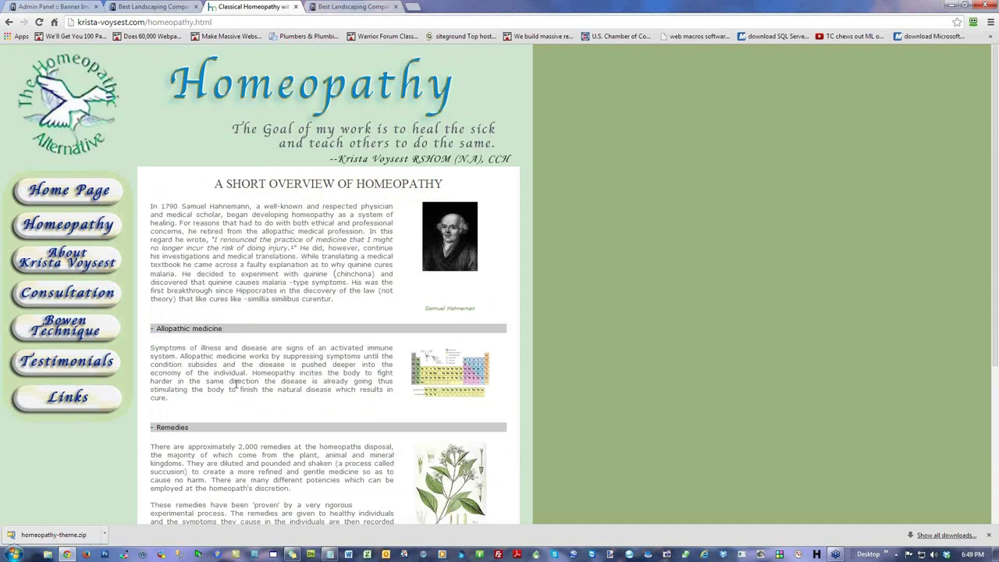
{"action": "left_click_drag", "start_coordinate": [175, 401], "coordinate": [158, 349]}
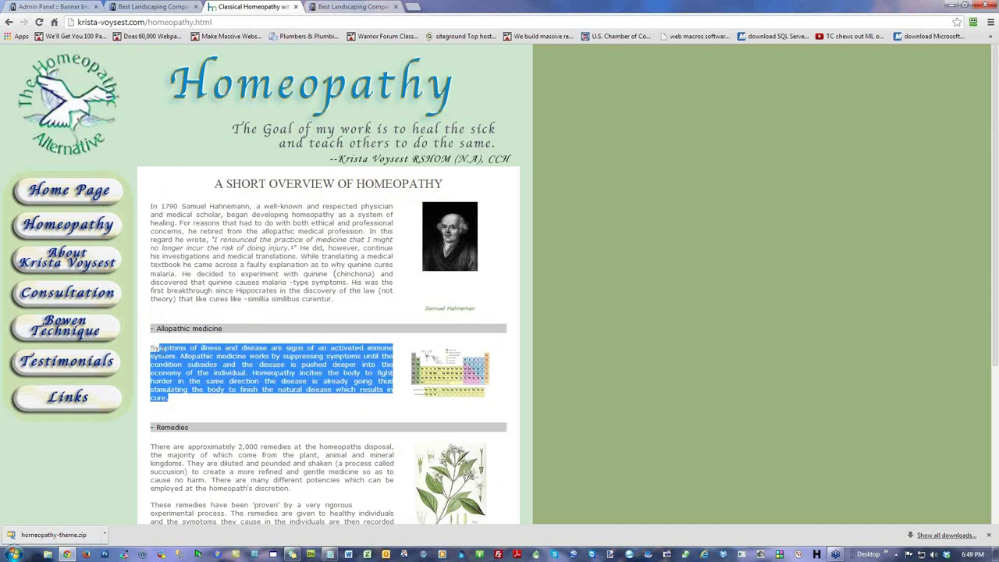
{"action": "scroll", "coordinate": [197, 284], "scroll_direction": "down", "scroll_amount": 2}
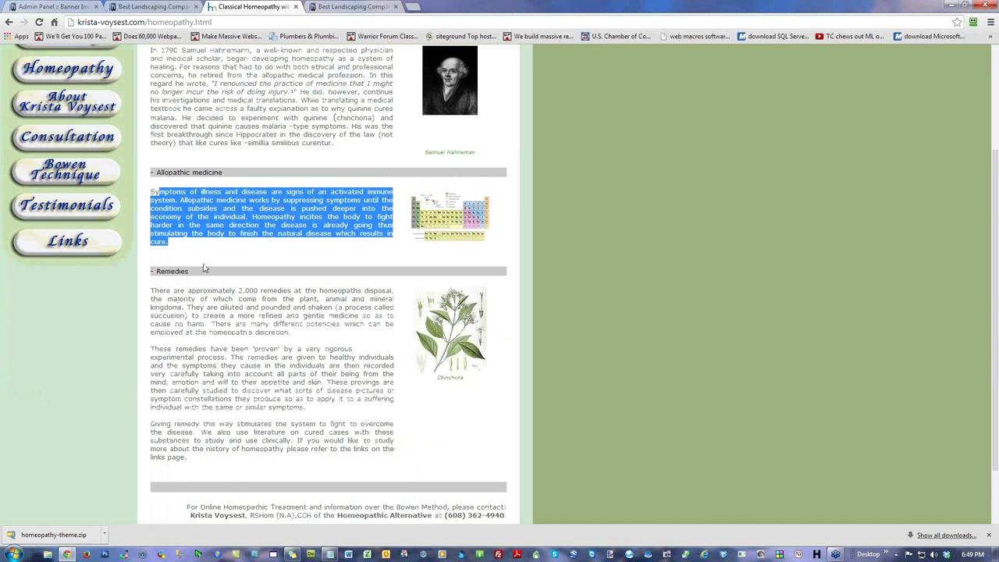
{"action": "left_click_drag", "start_coordinate": [220, 459], "coordinate": [144, 296]}
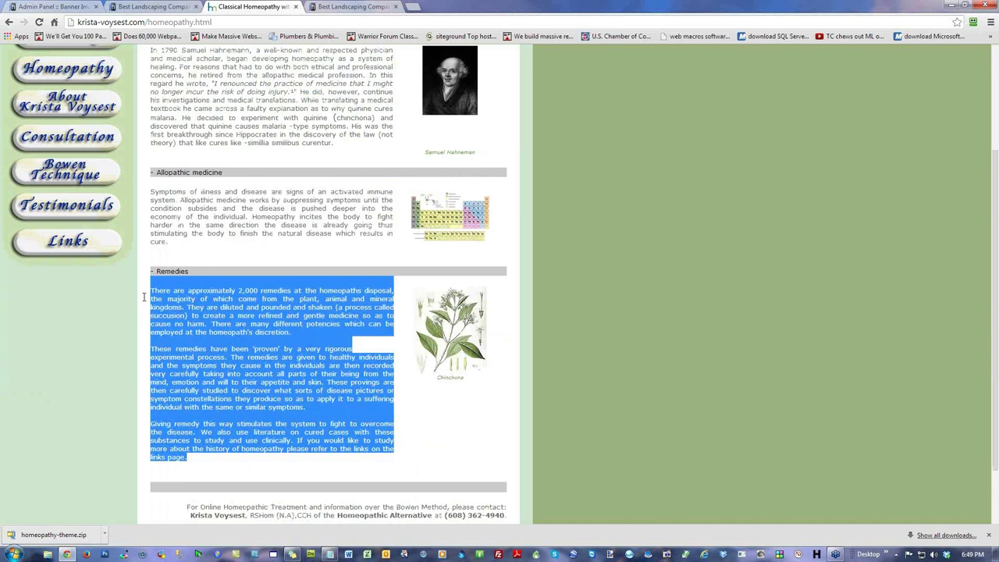
{"action": "left_click", "coordinate": [232, 310]}
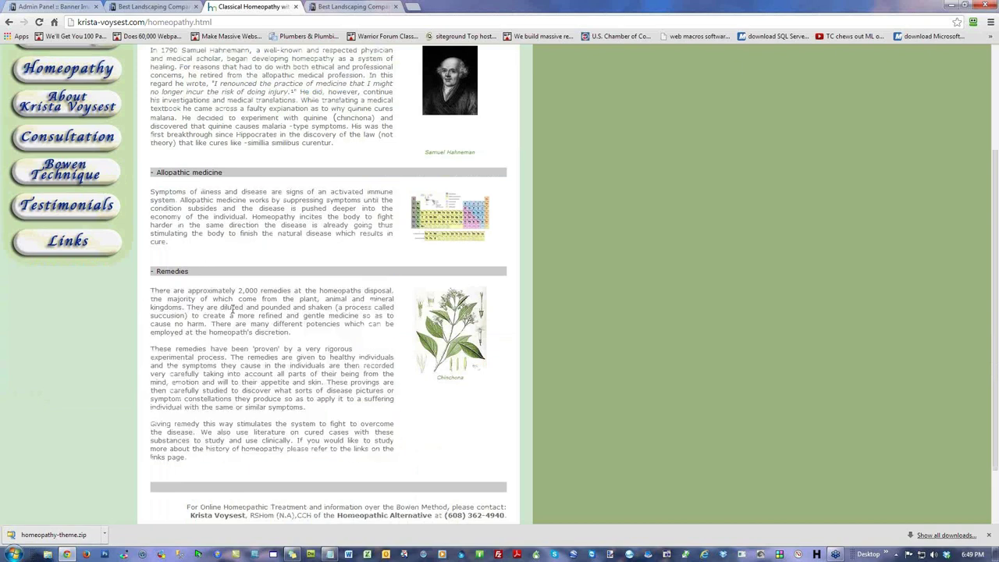
{"action": "left_click", "coordinate": [154, 6]}
Step: Check the Manage Pages list in the admin panel, then go back to the dashboard
{"action": "left_click", "coordinate": [51, 6]}
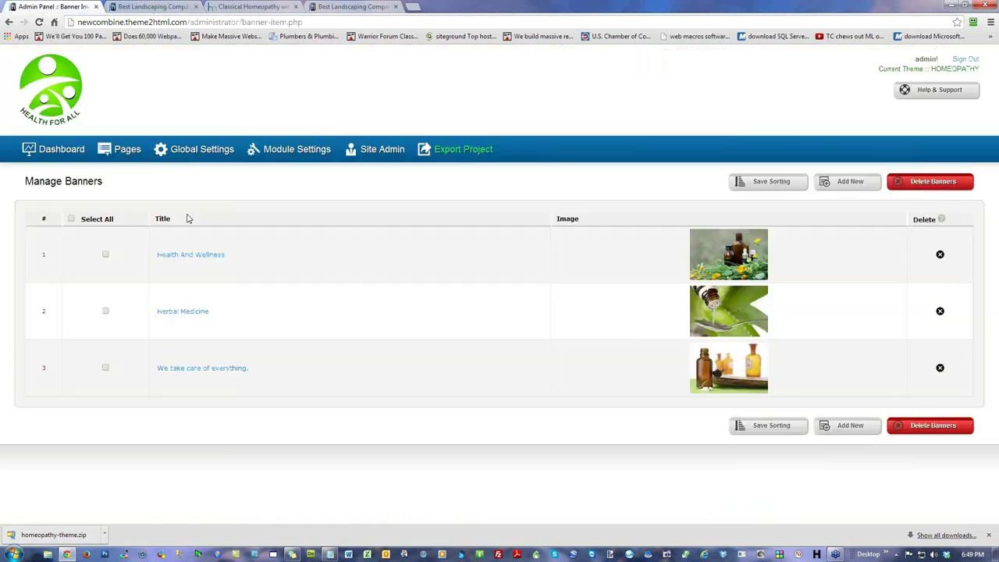
{"action": "left_click", "coordinate": [125, 148]}
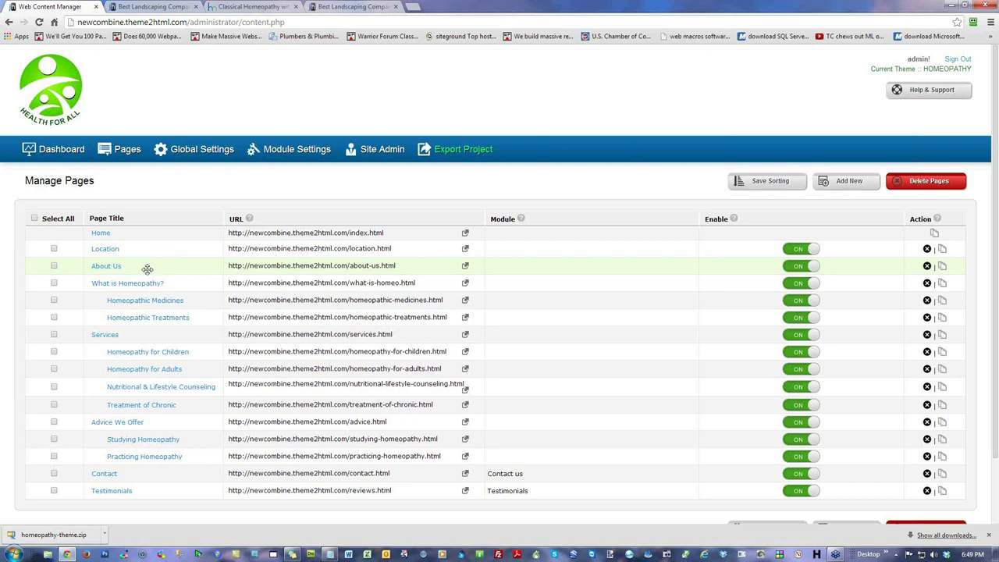
{"action": "left_click", "coordinate": [48, 148]}
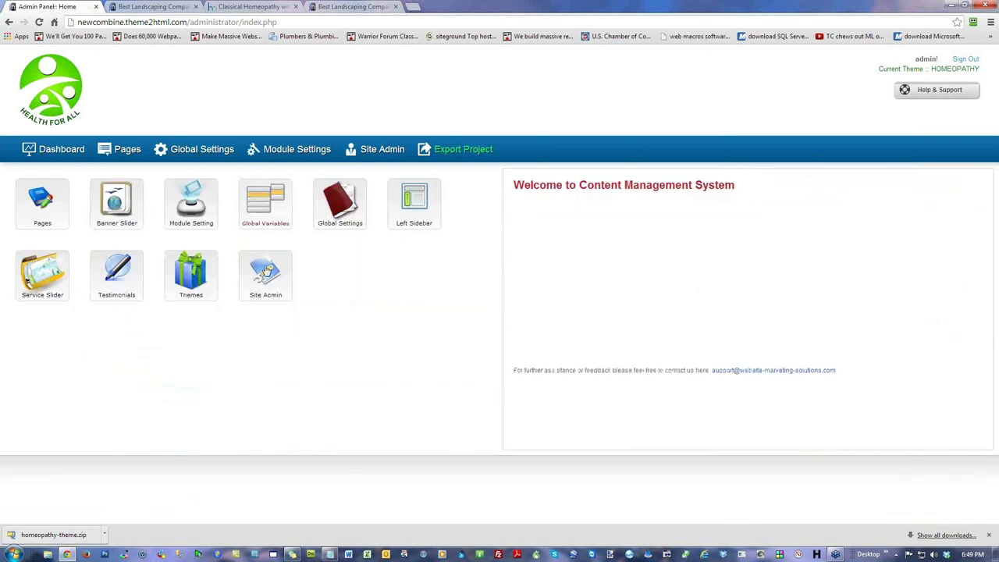
Step: Look through the Global Variables tokens and values, then switch to the homeopathy site preview
{"action": "left_click", "coordinate": [273, 202]}
{"action": "scroll", "coordinate": [599, 190], "scroll_direction": "down", "scroll_amount": 2}
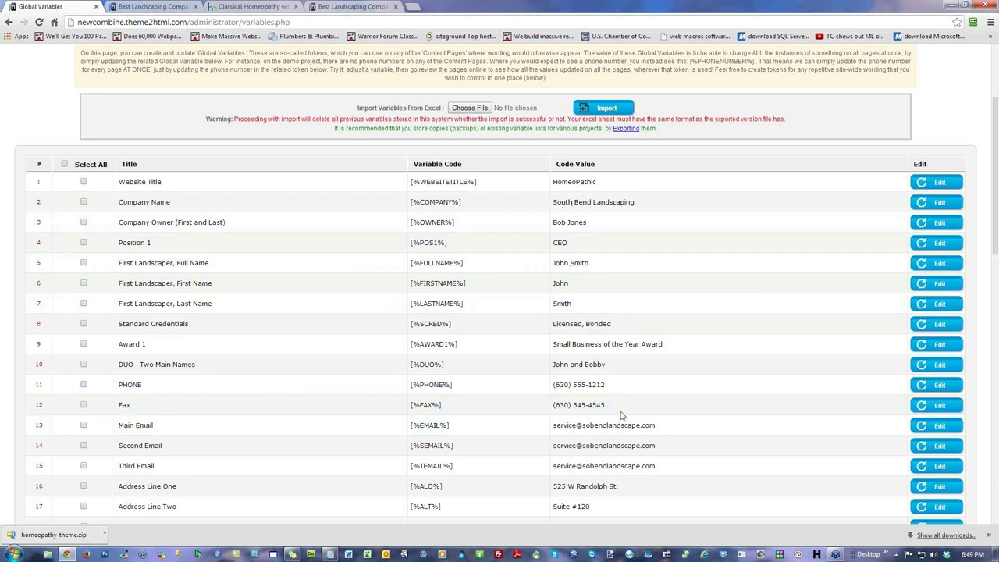
{"action": "scroll", "coordinate": [621, 421], "scroll_direction": "up", "scroll_amount": 2}
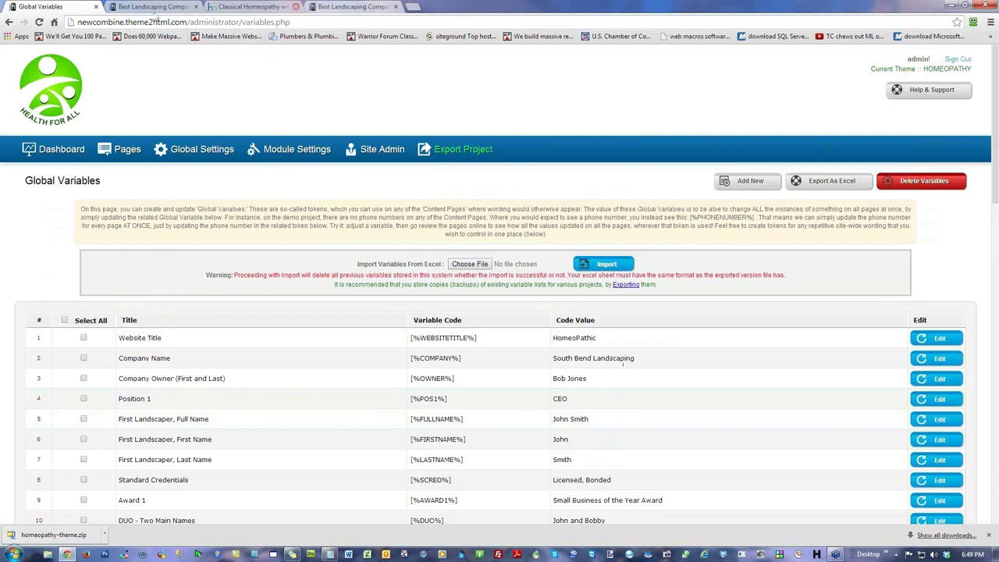
{"action": "left_click", "coordinate": [125, 8]}
Step: Reload and skim the Health For All site, then open a new Chrome tab
{"action": "left_click", "coordinate": [40, 23]}
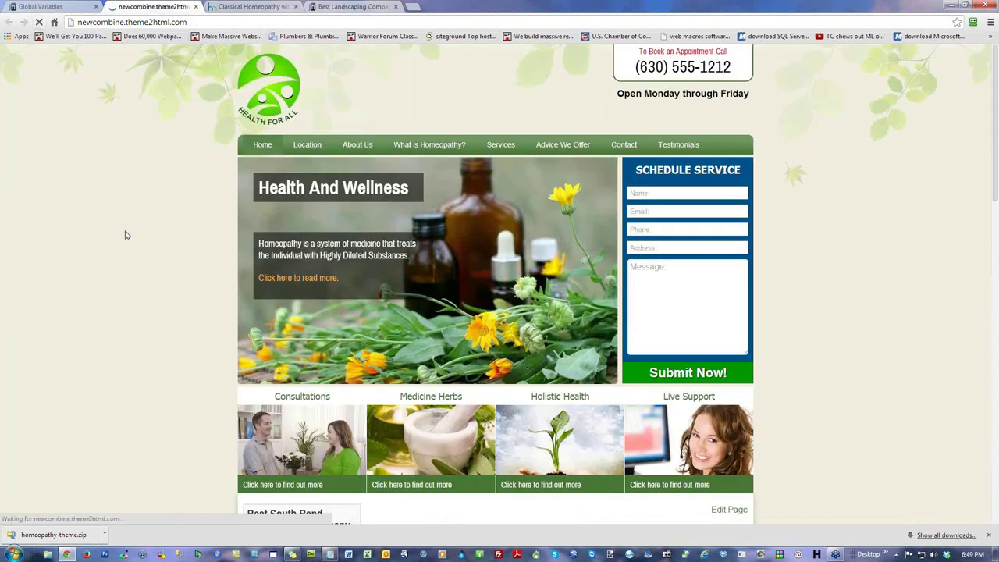
{"action": "scroll", "coordinate": [866, 304], "scroll_direction": "down", "scroll_amount": 10}
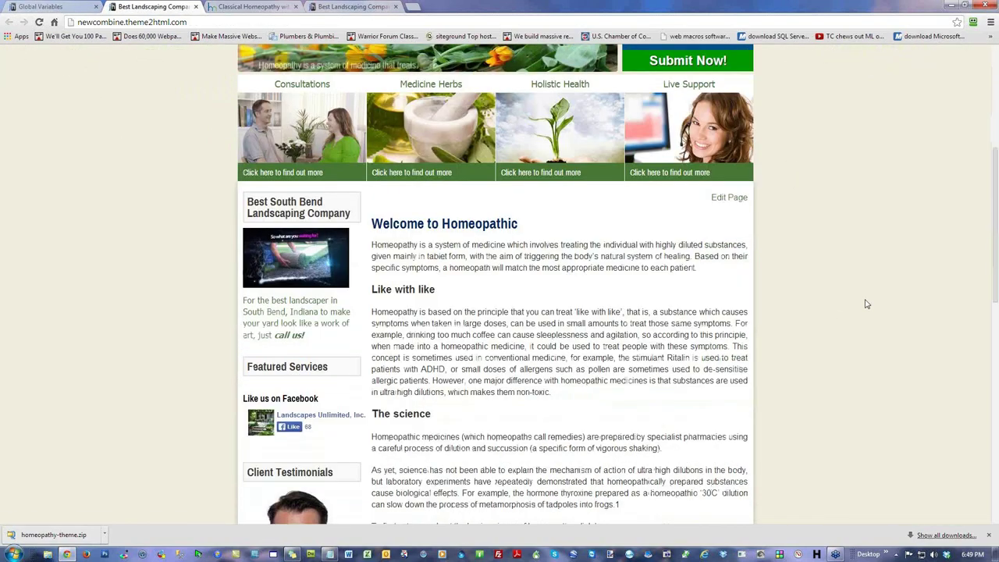
{"action": "scroll", "coordinate": [864, 304], "scroll_direction": "up", "scroll_amount": 10}
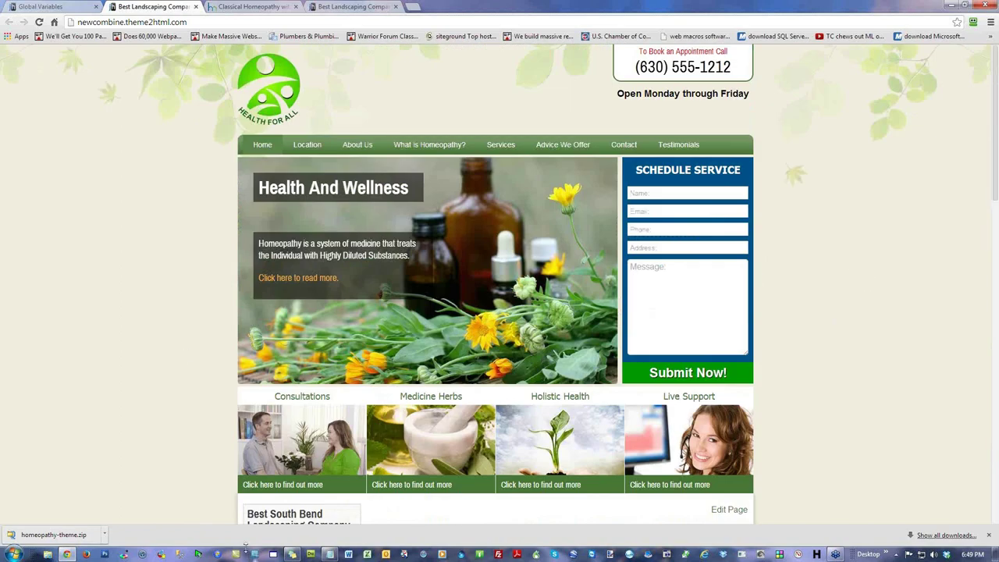
{"action": "scroll", "coordinate": [165, 305], "scroll_direction": "down", "scroll_amount": 10}
{"action": "scroll", "coordinate": [165, 305], "scroll_direction": "up", "scroll_amount": 10}
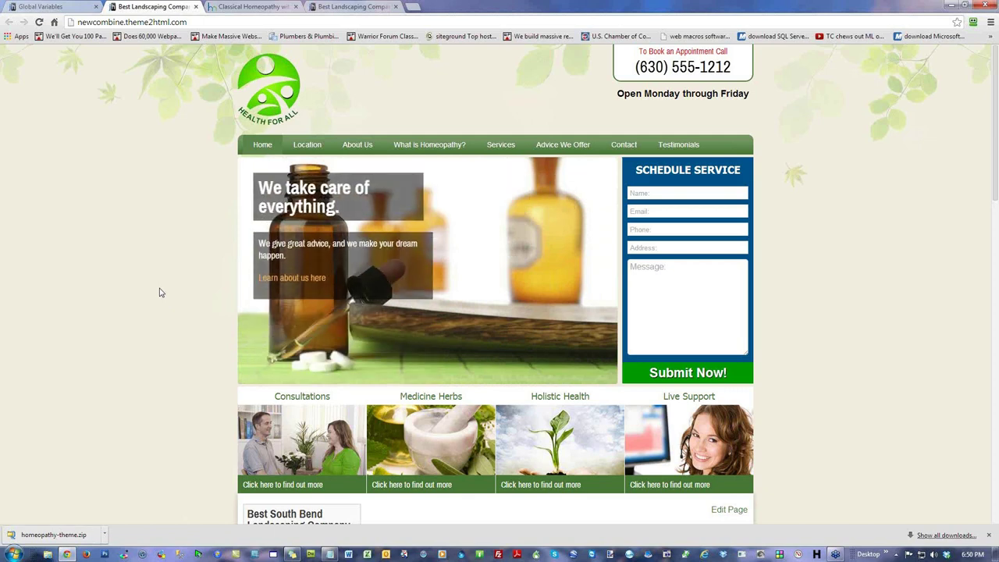
{"action": "left_click", "coordinate": [413, 6]}
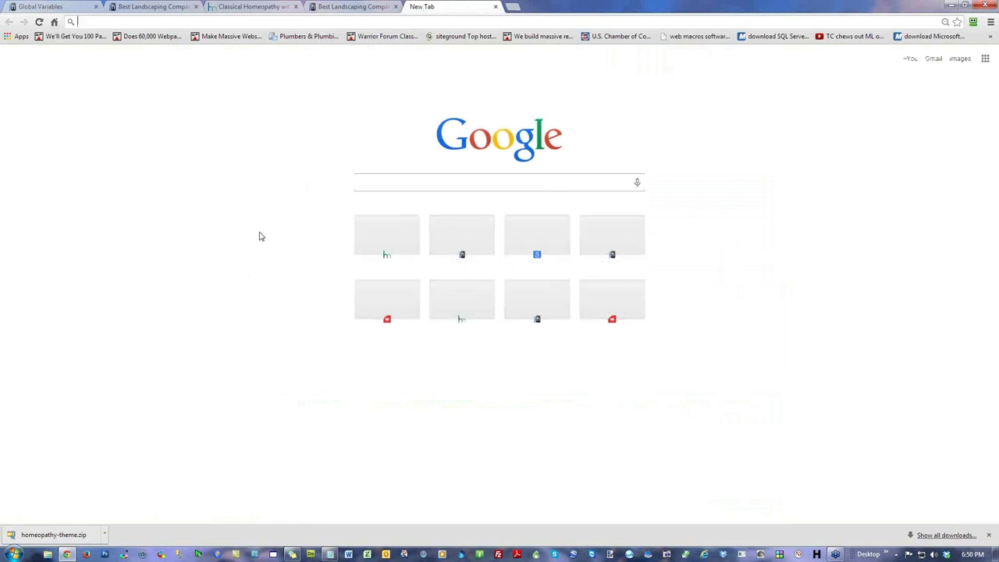
Step: Search Google for 'homeopathy indiana'
{"action": "type", "text": "homeopathic.theme2html.com"}
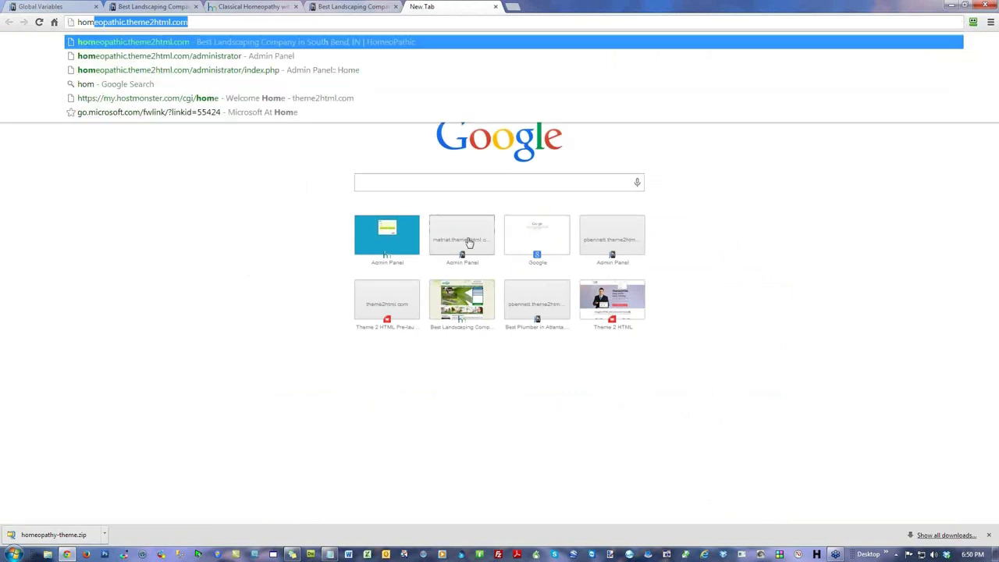
{"action": "left_click", "coordinate": [540, 241]}
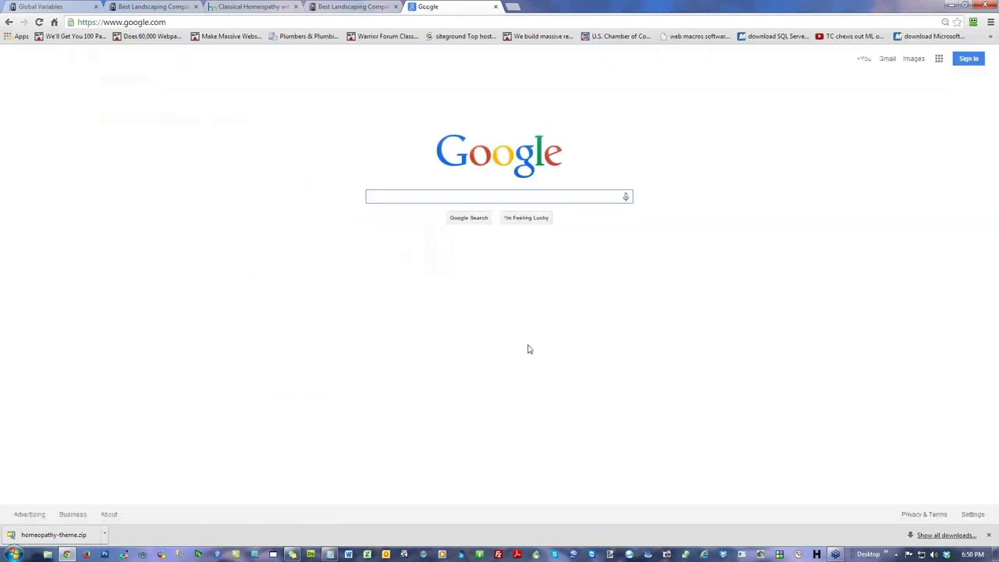
{"action": "type", "text": "honm"}
{"action": "type", "text": "meo"}
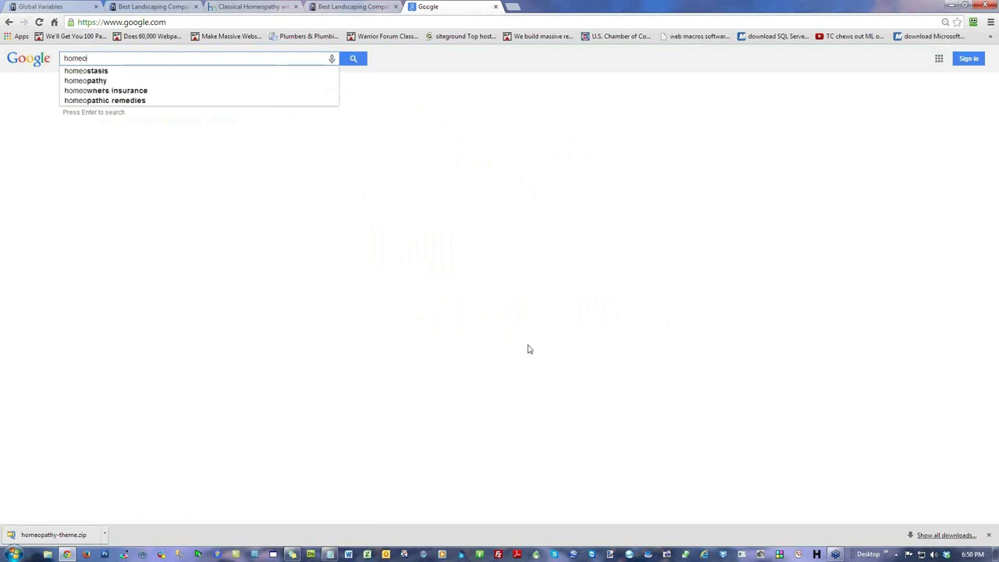
{"action": "type", "text": "pathy indiana"}
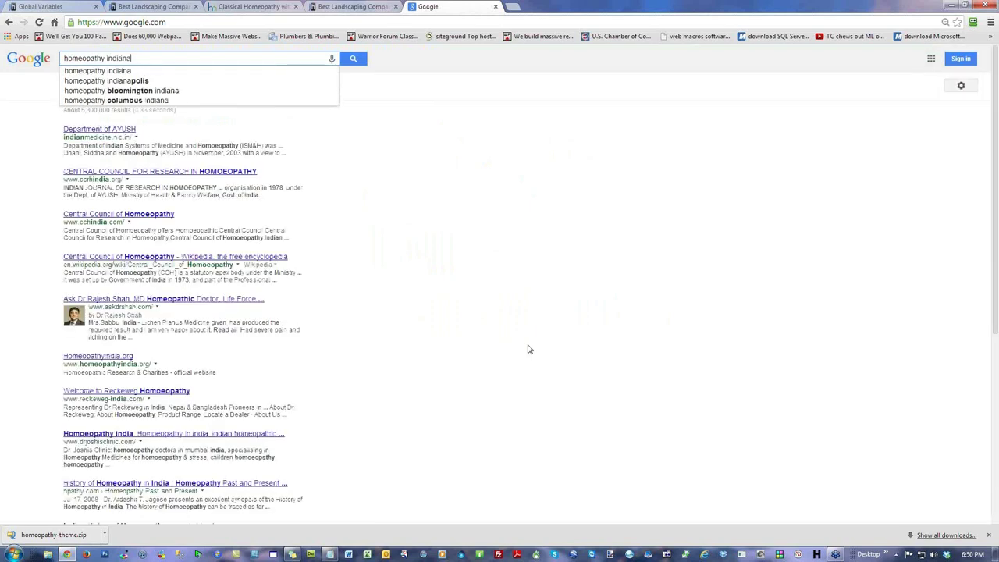
{"action": "key", "text": "Return"}
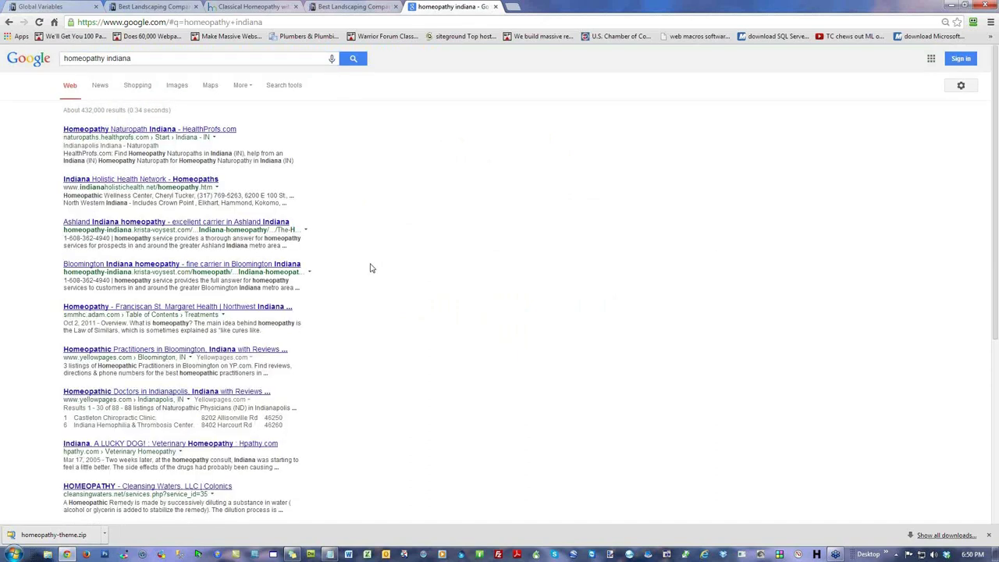
Step: Skim the results and open Cleansing Waters and Hpathy's 'Indiana, A LUCKY DOG!' in new tabs
{"action": "left_click_drag", "start_coordinate": [148, 131], "coordinate": [82, 140]}
{"action": "left_click", "coordinate": [530, 258]}
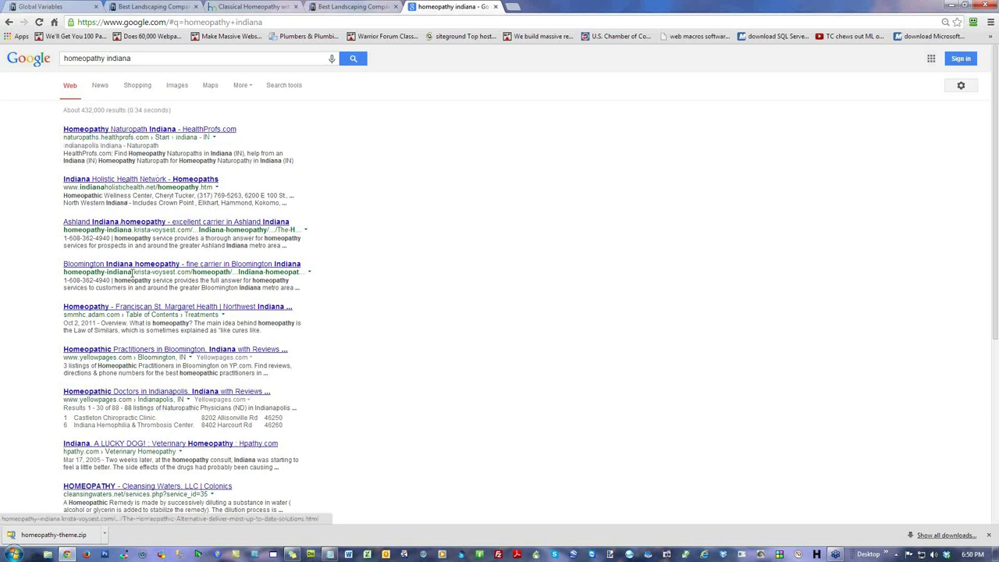
{"action": "left_click_drag", "start_coordinate": [136, 271], "coordinate": [79, 225]}
{"action": "left_click", "coordinate": [519, 279]}
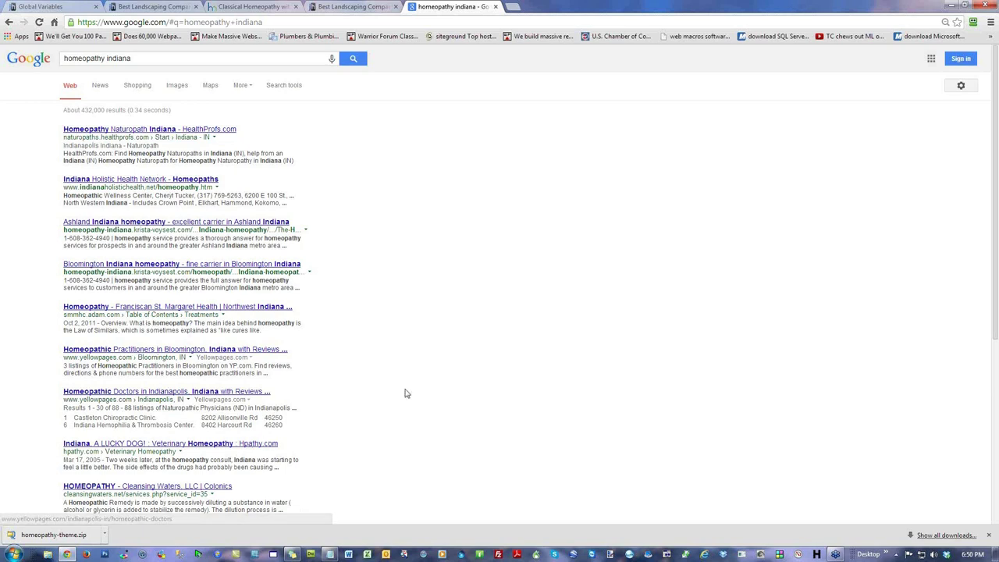
{"action": "scroll", "coordinate": [405, 394], "scroll_direction": "down", "scroll_amount": 2}
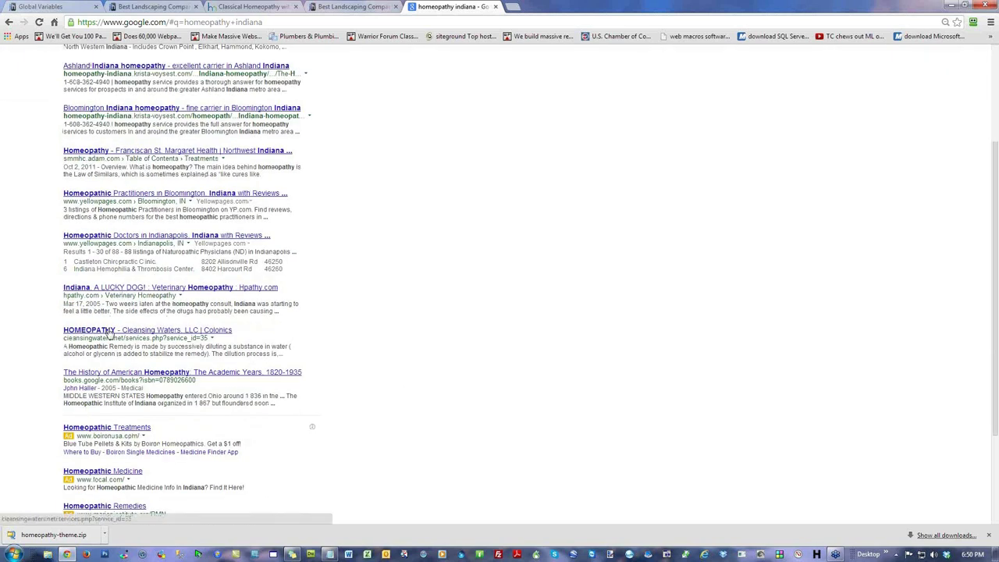
{"action": "right_click", "coordinate": [109, 331]}
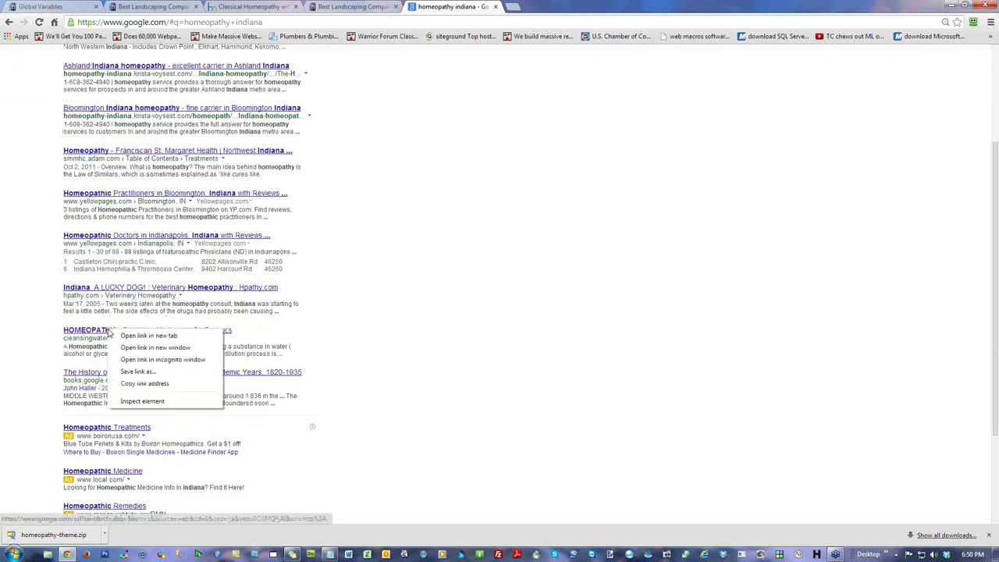
{"action": "left_click", "coordinate": [139, 336]}
{"action": "right_click", "coordinate": [144, 291]}
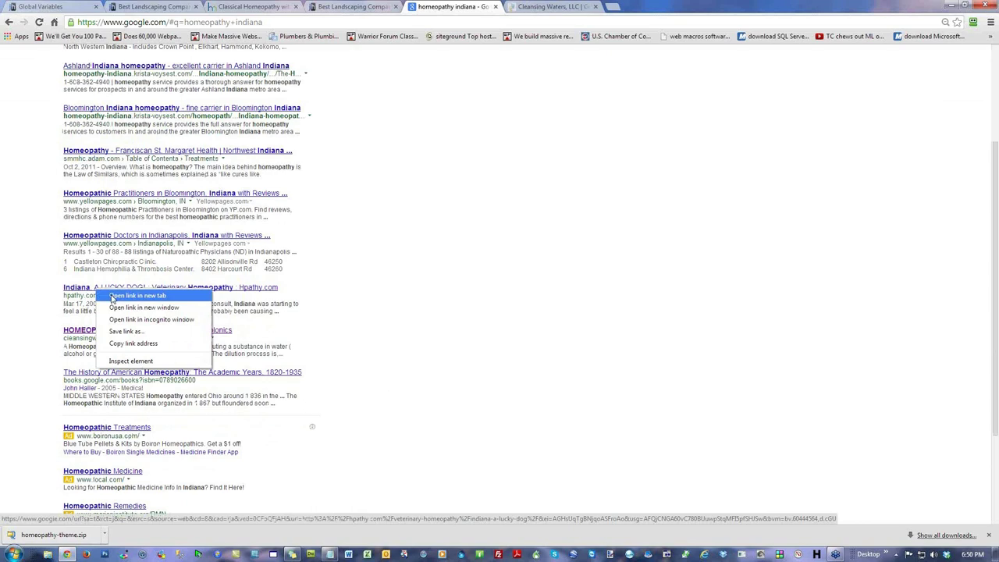
{"action": "left_click", "coordinate": [181, 296]}
Step: Go to results page 4 and view the Hpathy 'Indiana, A LUCKY DOG!' article
{"action": "scroll", "coordinate": [289, 473], "scroll_direction": "down", "scroll_amount": 3}
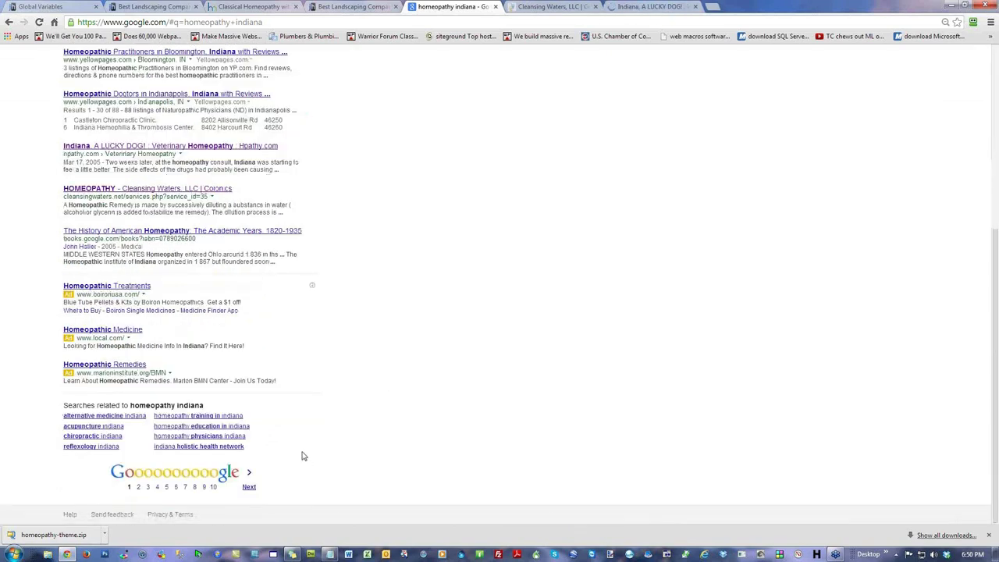
{"action": "left_click", "coordinate": [157, 487]}
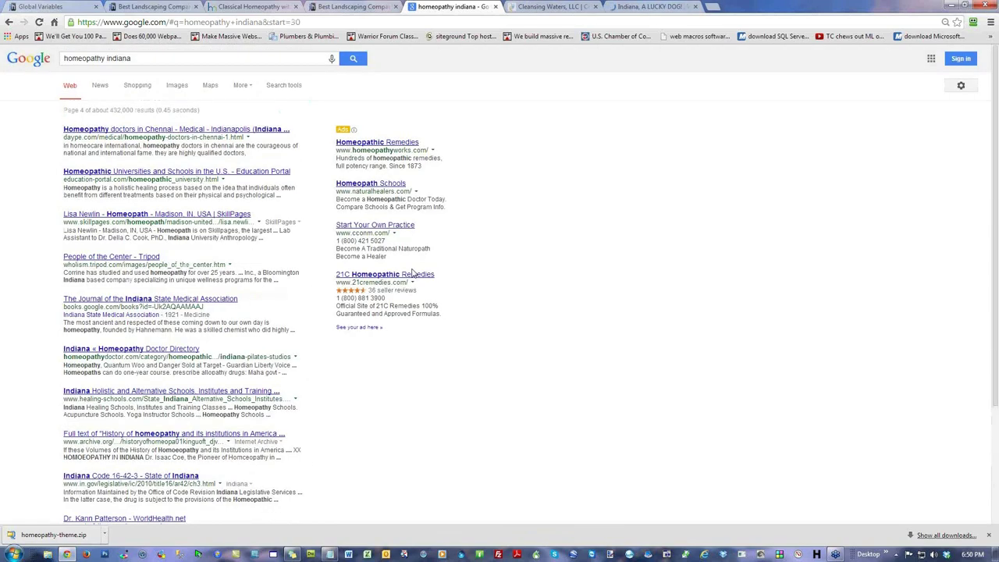
{"action": "left_click", "coordinate": [667, 7]}
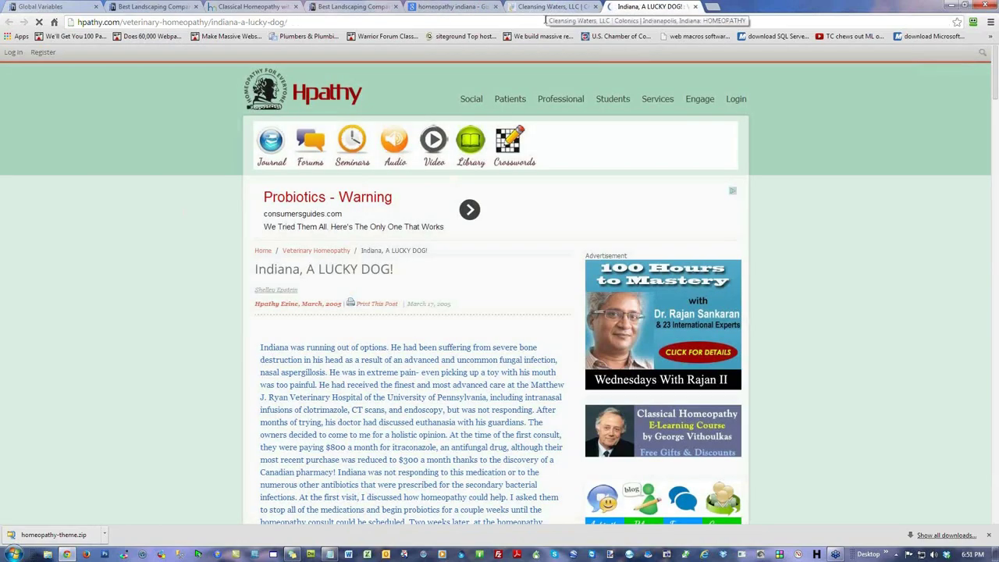
Step: Skim the Hpathy article and compare the Cleansing Waters page with the Health For All site
{"action": "scroll", "coordinate": [150, 320], "scroll_direction": "down", "scroll_amount": 5}
{"action": "scroll", "coordinate": [149, 320], "scroll_direction": "down", "scroll_amount": 6}
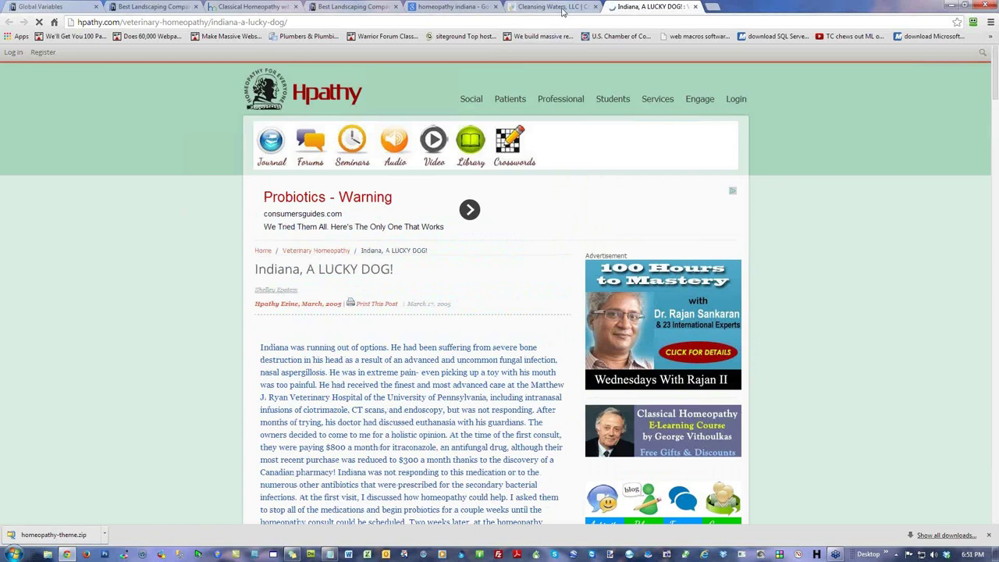
{"action": "left_click", "coordinate": [562, 10]}
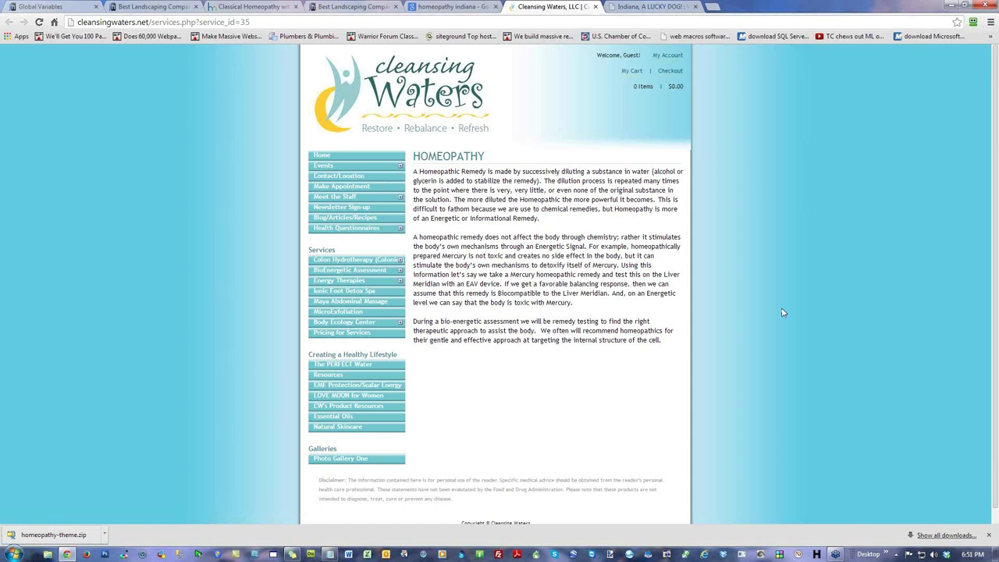
{"action": "left_click", "coordinate": [180, 7]}
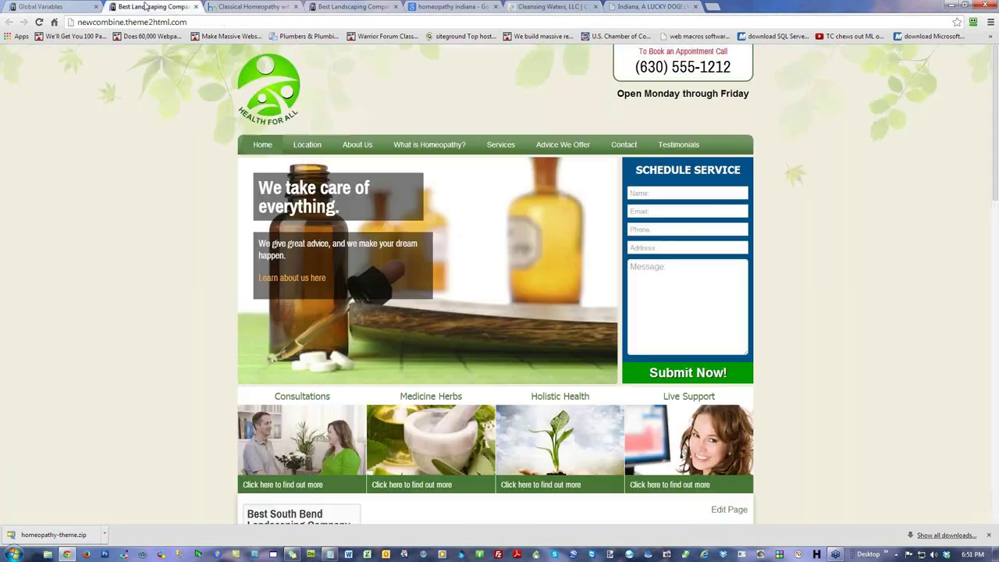
{"action": "scroll", "coordinate": [250, 265], "scroll_direction": "down", "scroll_amount": 2}
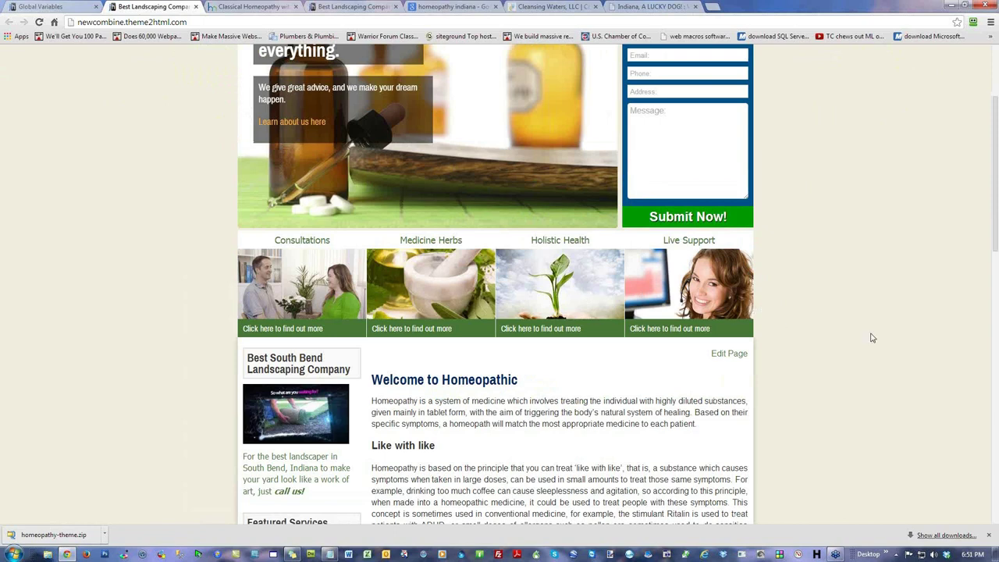
{"action": "scroll", "coordinate": [870, 337], "scroll_direction": "down", "scroll_amount": 2}
{"action": "scroll", "coordinate": [870, 338], "scroll_direction": "up", "scroll_amount": 4}
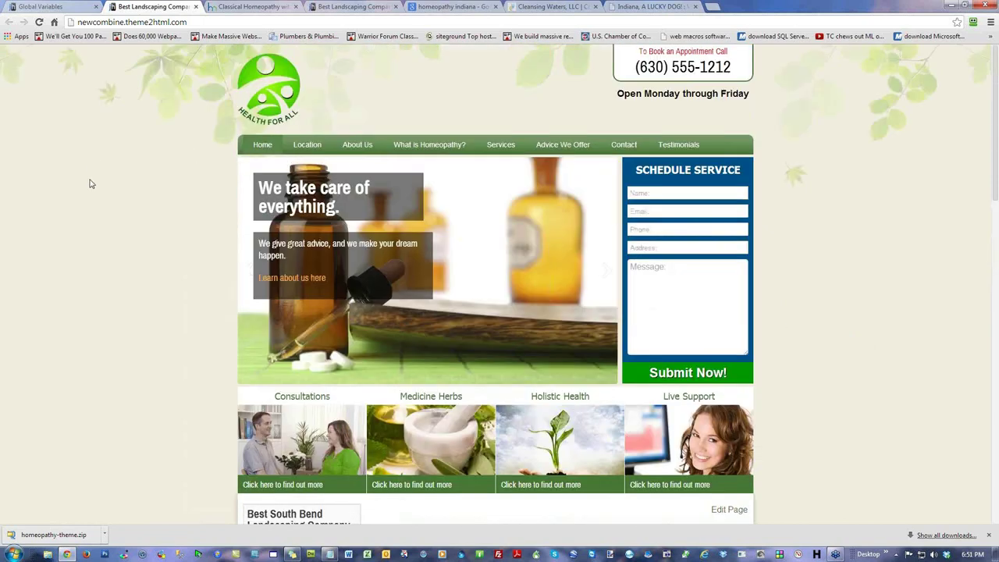
Step: Close the Hpathy and Cleansing Waters tabs, leaving page 4 of the results
{"action": "left_click", "coordinate": [553, 6]}
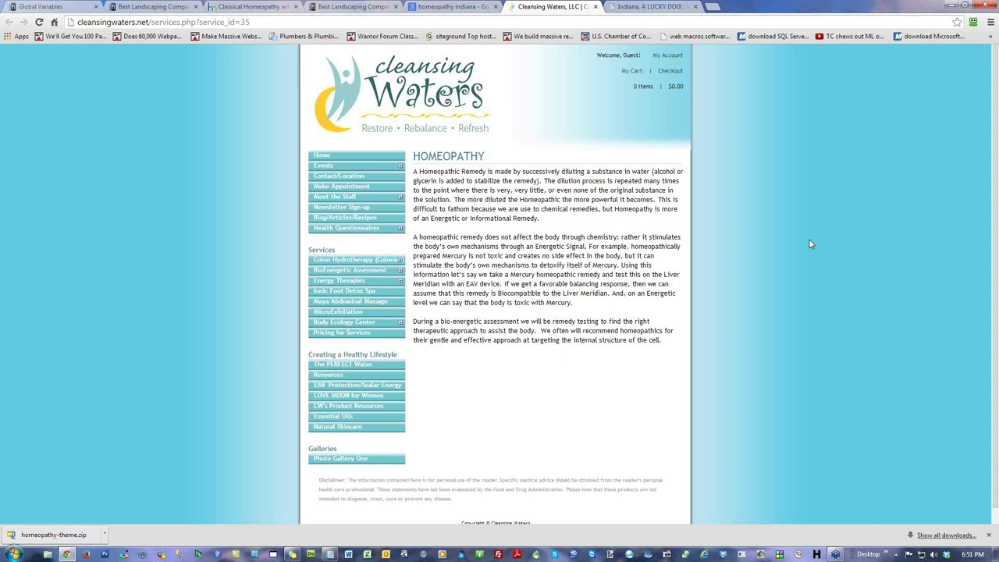
{"action": "left_click", "coordinate": [694, 6]}
{"action": "left_click", "coordinate": [595, 7]}
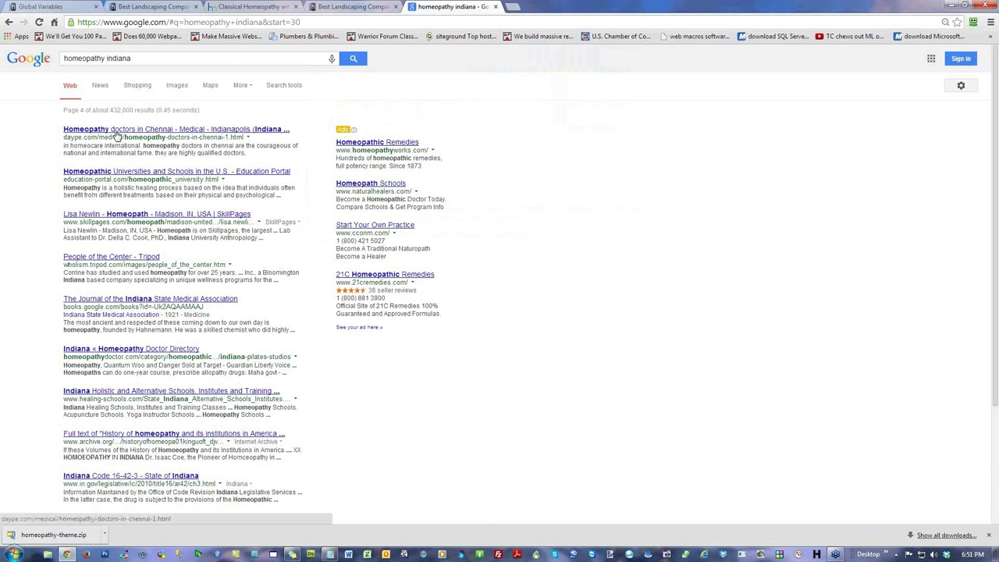
Step: Open five results in new tabs: Chennai doctors, People of the Center, doctor directory, holistic schools, WorldHealth.net
{"action": "right_click", "coordinate": [123, 135]}
{"action": "left_click", "coordinate": [152, 144]}
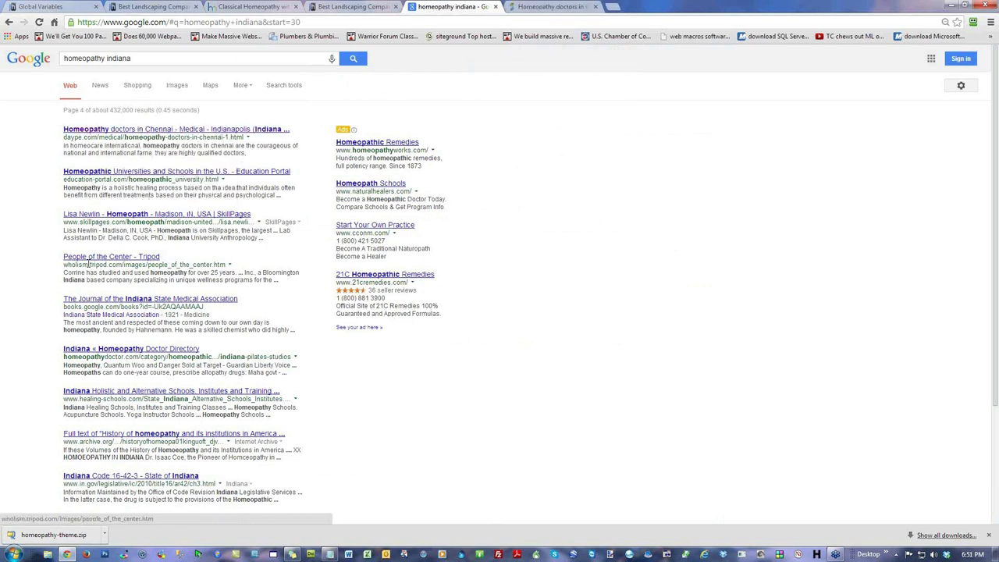
{"action": "right_click", "coordinate": [122, 261]}
{"action": "left_click", "coordinate": [152, 267]}
{"action": "right_click", "coordinate": [135, 348]}
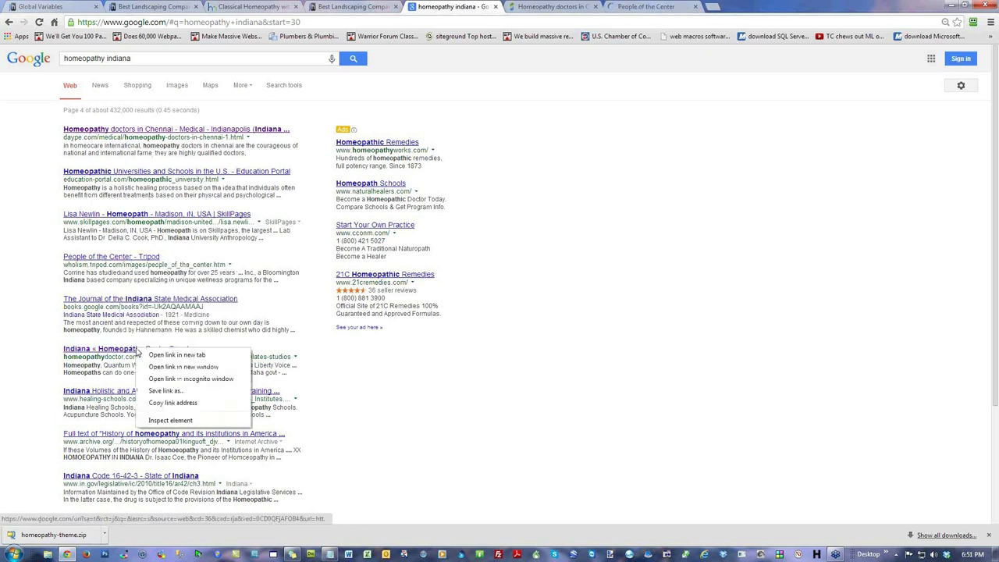
{"action": "left_click", "coordinate": [145, 355]}
{"action": "right_click", "coordinate": [117, 390]}
{"action": "left_click", "coordinate": [125, 397]}
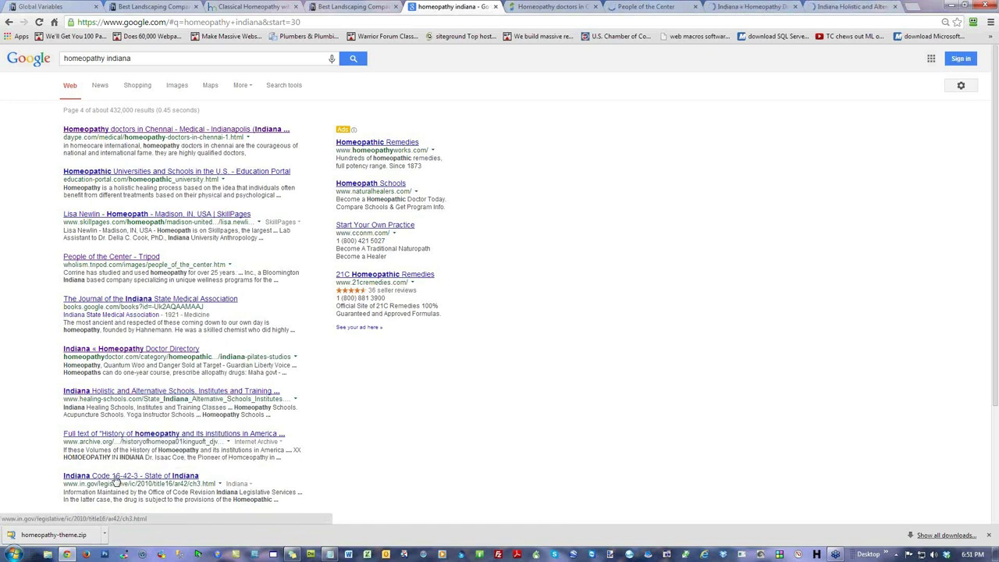
{"action": "scroll", "coordinate": [467, 438], "scroll_direction": "down", "scroll_amount": 2}
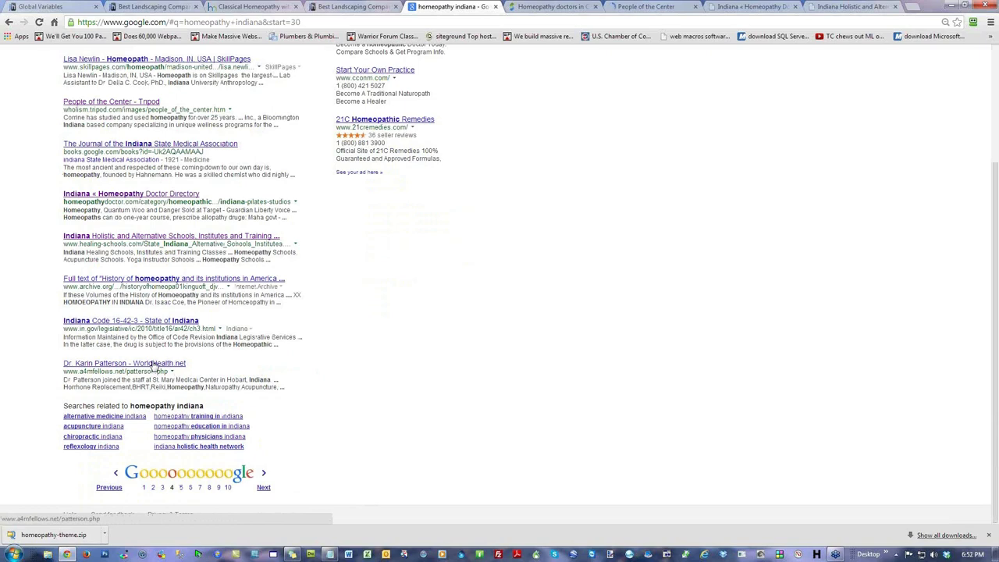
{"action": "right_click", "coordinate": [157, 366]}
{"action": "left_click", "coordinate": [159, 370]}
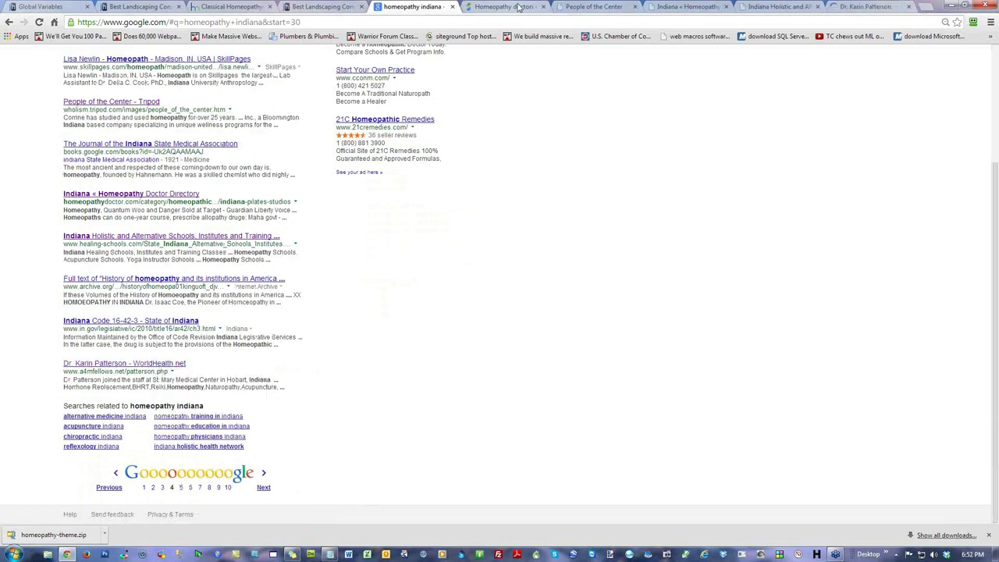
Step: Switch to the Homeopathy doctors in Chennai page and scroll through the listing
{"action": "key", "text": "ctrl+Tab"}
{"action": "scroll", "coordinate": [793, 328], "scroll_direction": "down", "scroll_amount": 4}
{"action": "scroll", "coordinate": [793, 329], "scroll_direction": "up", "scroll_amount": 4}
{"action": "scroll", "coordinate": [793, 328], "scroll_direction": "down", "scroll_amount": 4}
{"action": "scroll", "coordinate": [793, 329], "scroll_direction": "down", "scroll_amount": 3}
{"action": "scroll", "coordinate": [792, 328], "scroll_direction": "up", "scroll_amount": 7}
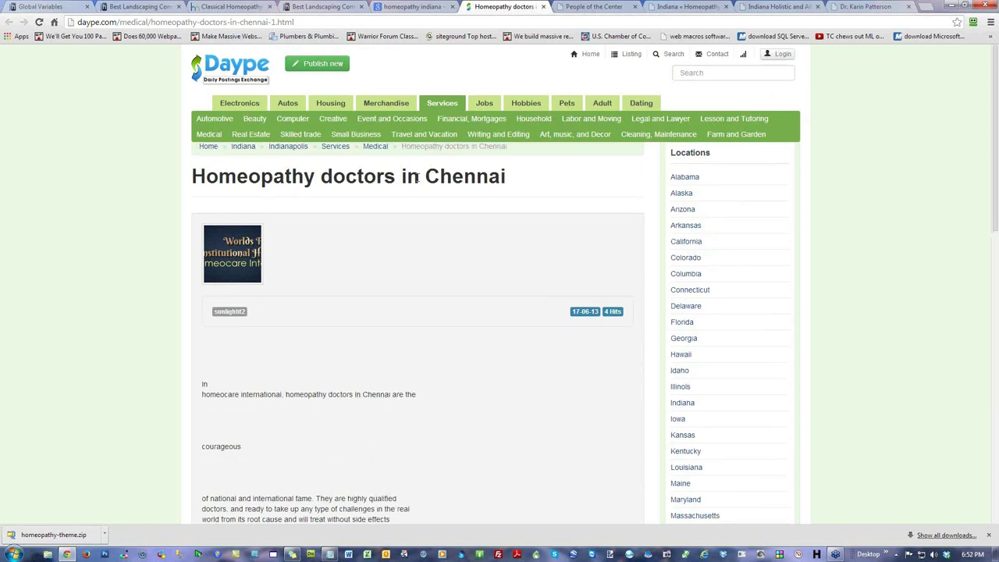
Step: Load the daype.com home page by trimming the address, then bring up People of the Center
{"action": "left_click", "coordinate": [104, 24]}
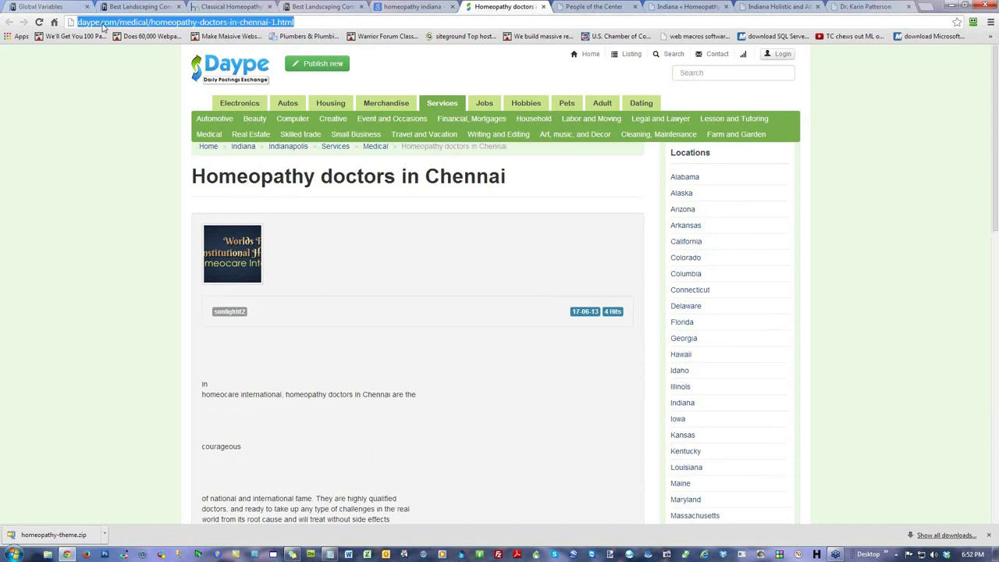
{"action": "left_click", "coordinate": [103, 23]}
{"action": "left_click_drag", "start_coordinate": [121, 22], "coordinate": [233, 309]}
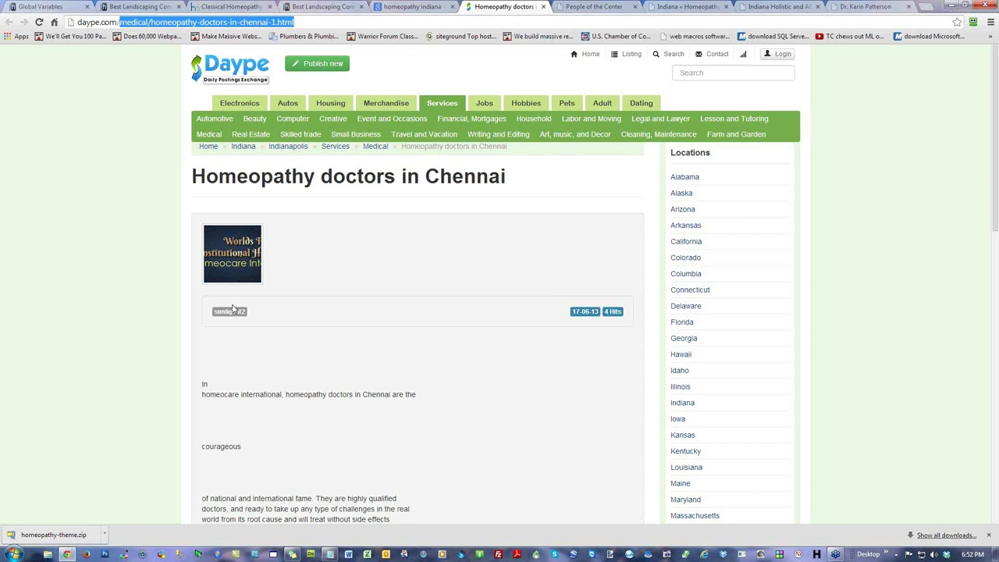
{"action": "key", "text": "BackSpace"}
{"action": "key", "text": "Return"}
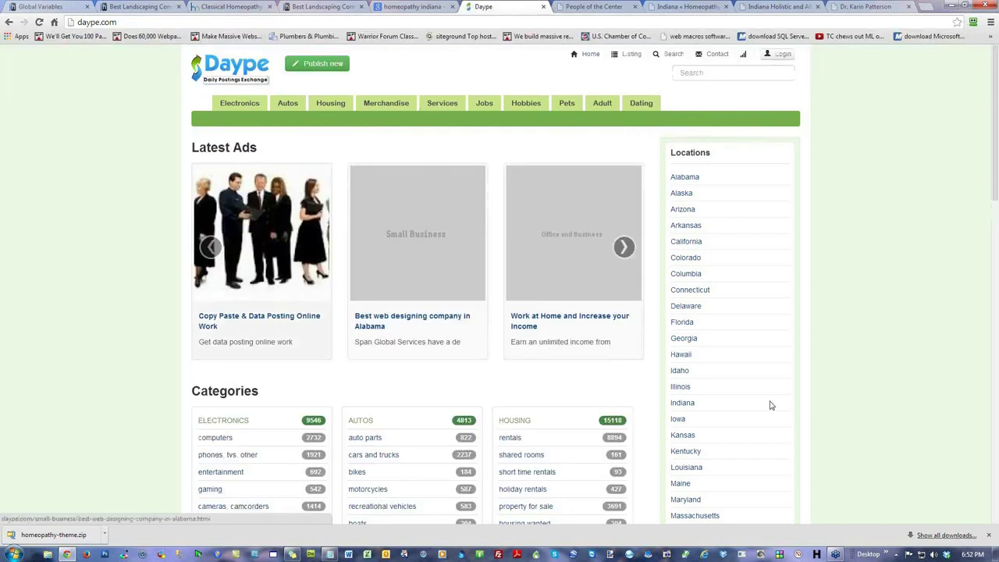
{"action": "scroll", "coordinate": [810, 393], "scroll_direction": "down", "scroll_amount": 2}
{"action": "scroll", "coordinate": [809, 392], "scroll_direction": "up", "scroll_amount": 2}
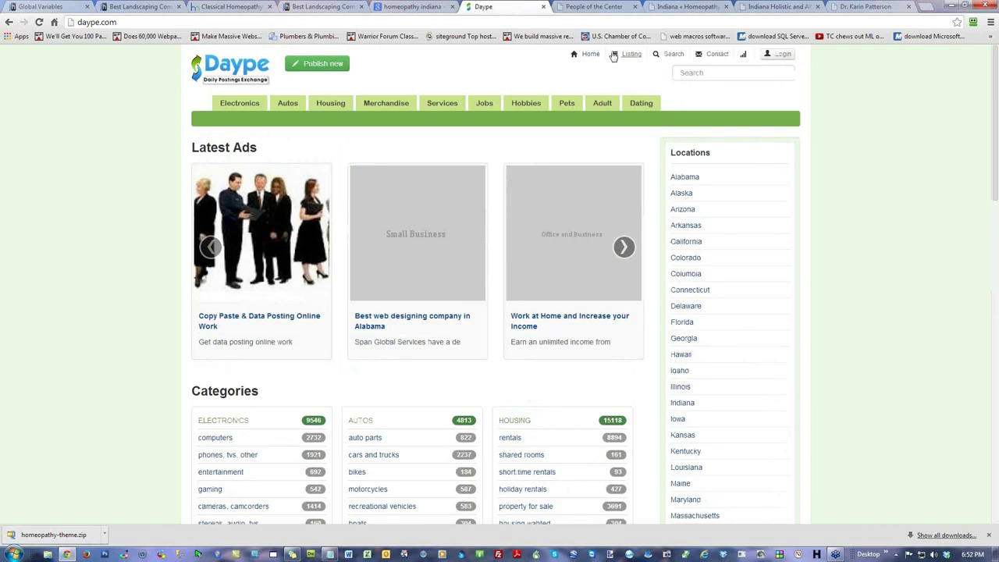
{"action": "left_click", "coordinate": [599, 8]}
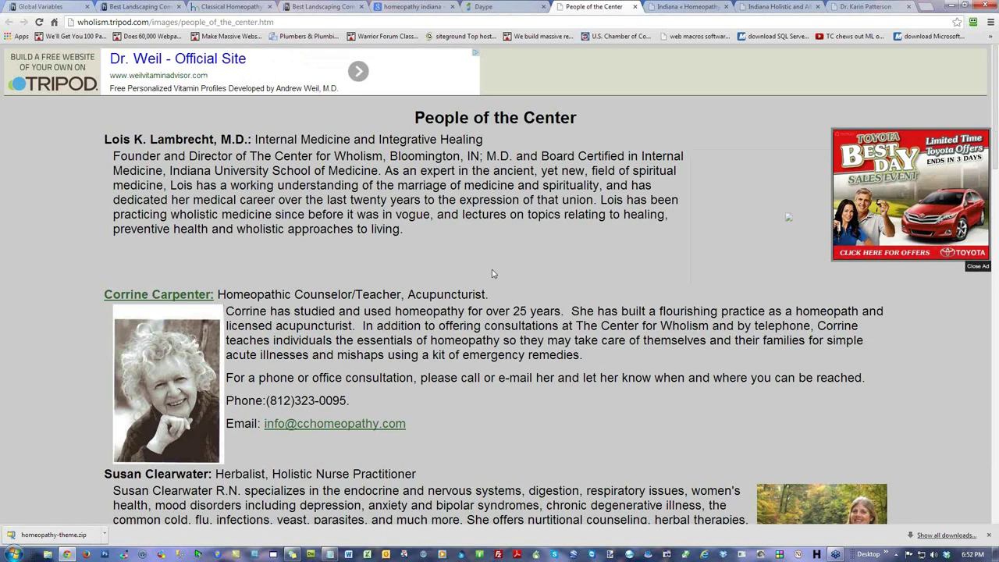
Step: Review the People of the Center practitioner page after closing the car ad and popup
{"action": "scroll", "coordinate": [694, 280], "scroll_direction": "down", "scroll_amount": 2}
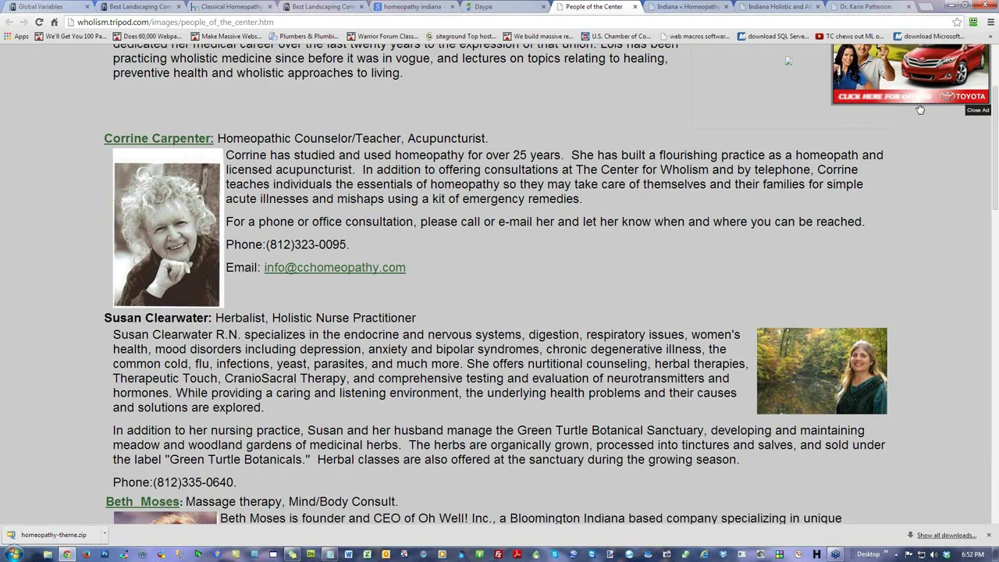
{"action": "scroll", "coordinate": [799, 298], "scroll_direction": "up", "scroll_amount": 2}
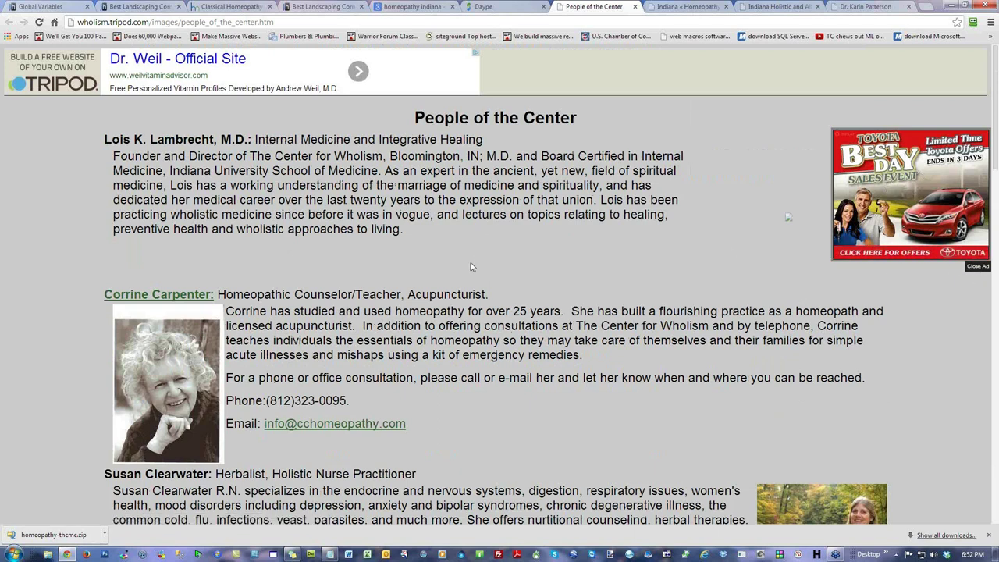
{"action": "left_click", "coordinate": [975, 267]}
{"action": "left_click", "coordinate": [681, 209]}
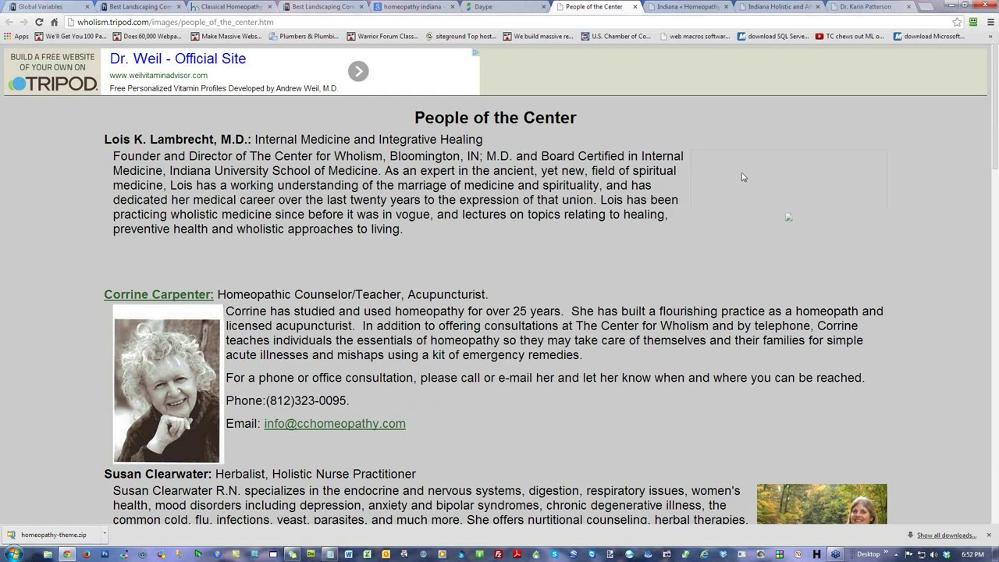
{"action": "scroll", "coordinate": [742, 178], "scroll_direction": "down", "scroll_amount": 2}
{"action": "scroll", "coordinate": [744, 177], "scroll_direction": "down", "scroll_amount": 5}
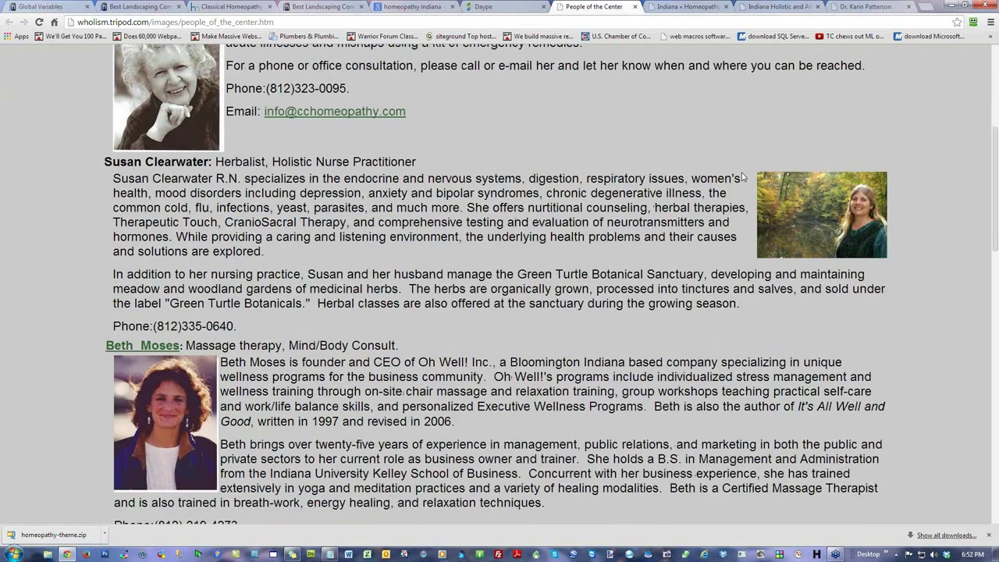
{"action": "scroll", "coordinate": [744, 177], "scroll_direction": "up", "scroll_amount": 7}
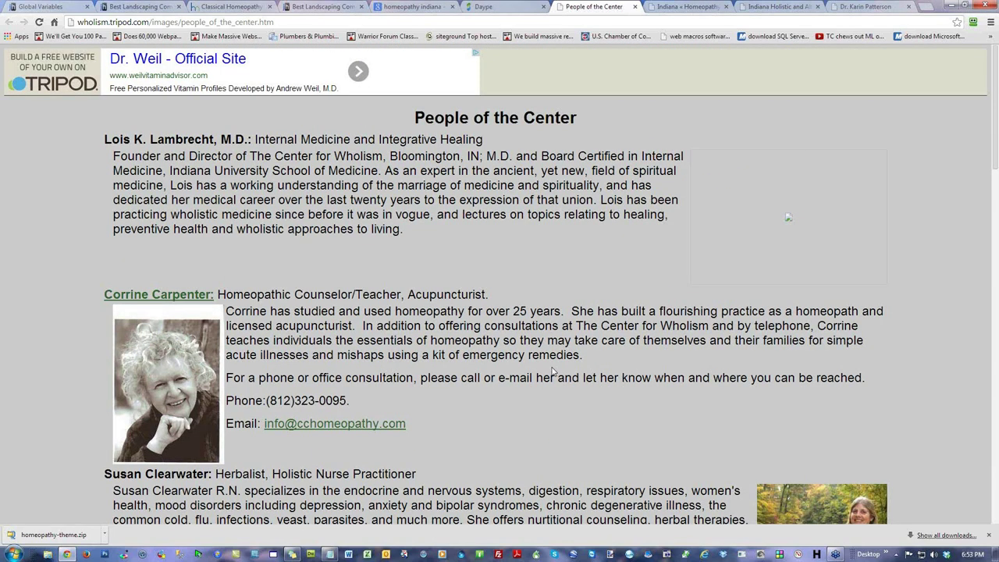
{"action": "scroll", "coordinate": [552, 372], "scroll_direction": "down", "scroll_amount": 2}
{"action": "scroll", "coordinate": [552, 366], "scroll_direction": "down", "scroll_amount": 4}
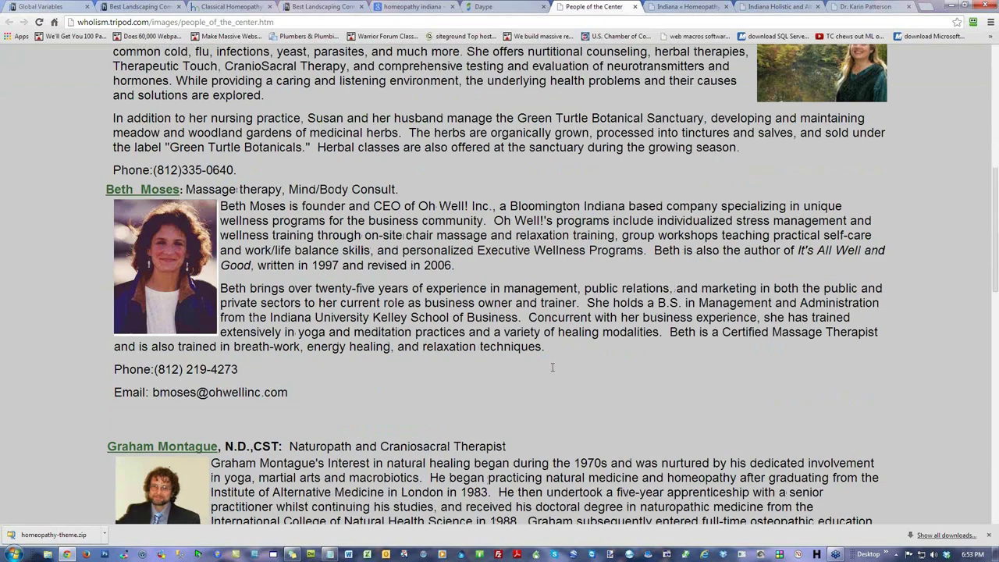
{"action": "scroll", "coordinate": [552, 371], "scroll_direction": "down", "scroll_amount": 4}
{"action": "key", "text": "Home"}
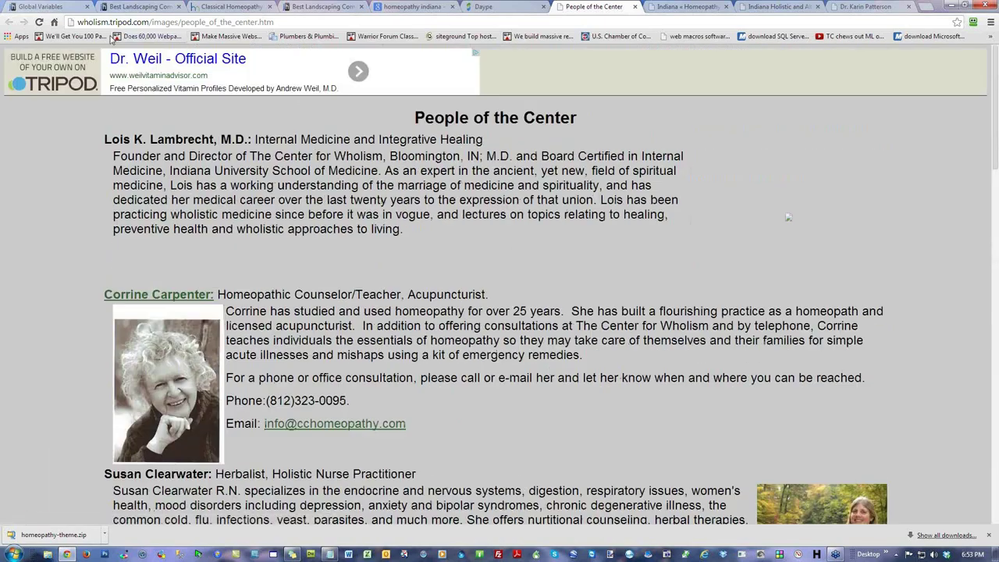
Step: On the Health For All site, advance the banner and inspect the header phone and hours lines
{"action": "left_click", "coordinate": [134, 6]}
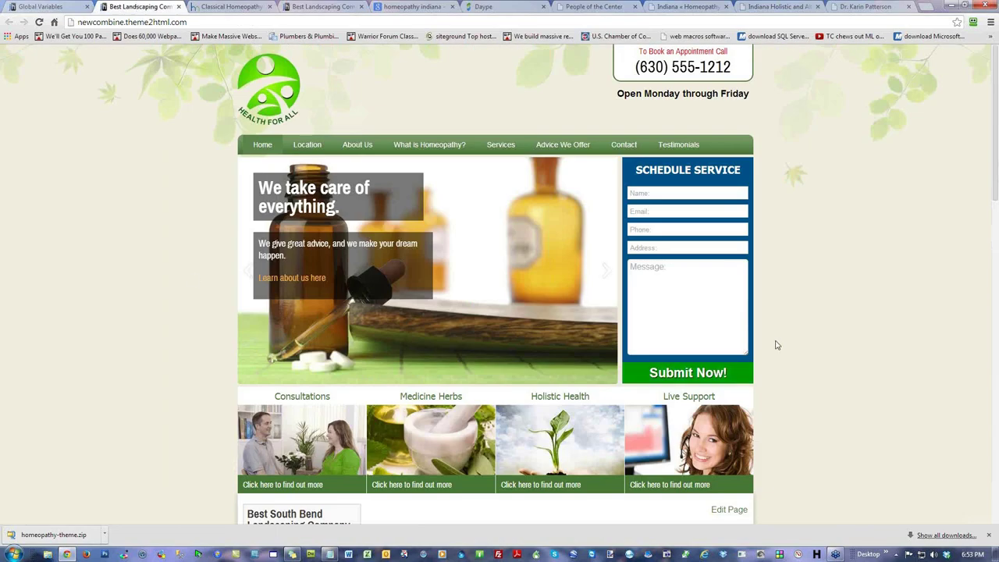
{"action": "left_click", "coordinate": [245, 273]}
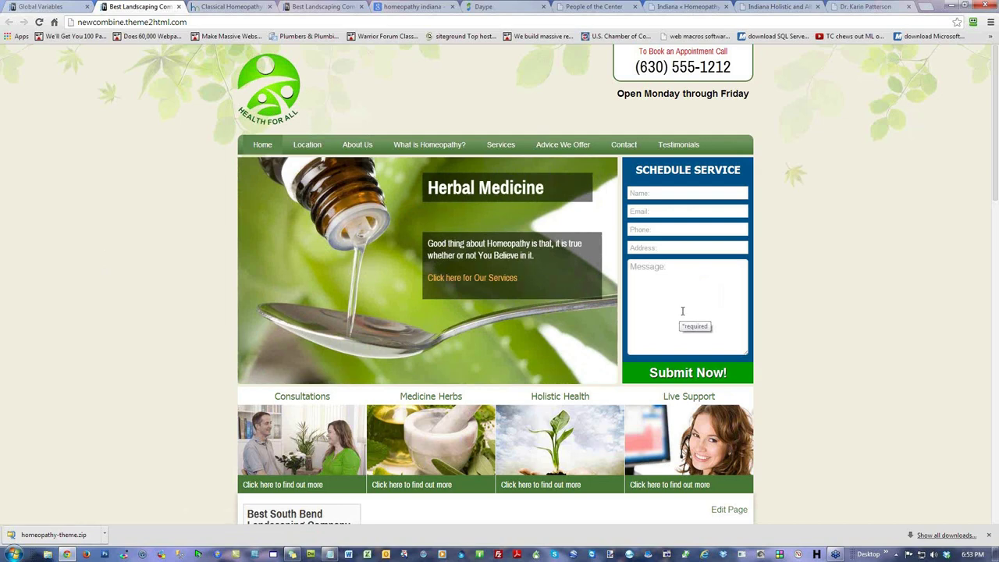
{"action": "left_click_drag", "start_coordinate": [732, 66], "coordinate": [640, 66]}
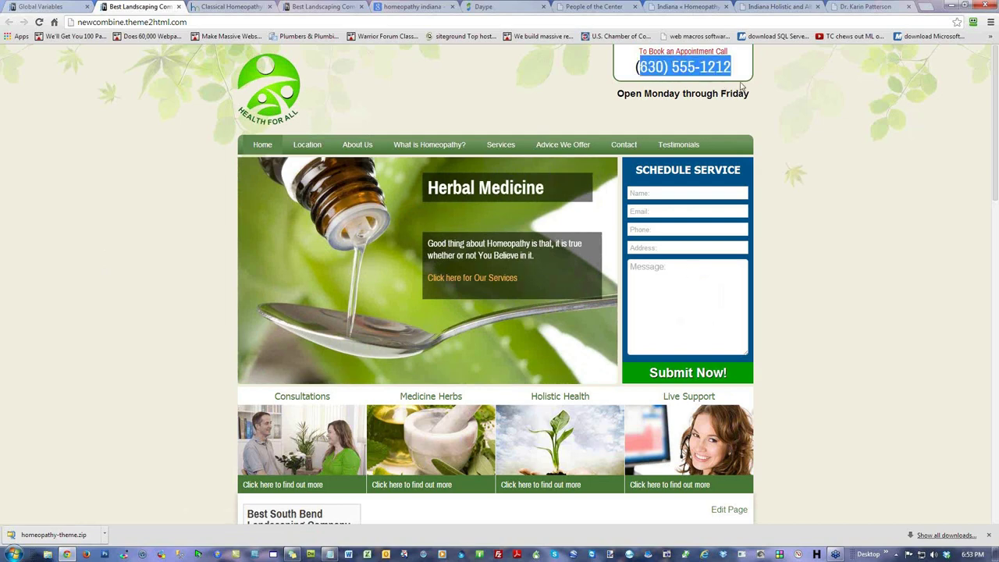
{"action": "left_click_drag", "start_coordinate": [751, 96], "coordinate": [606, 94]}
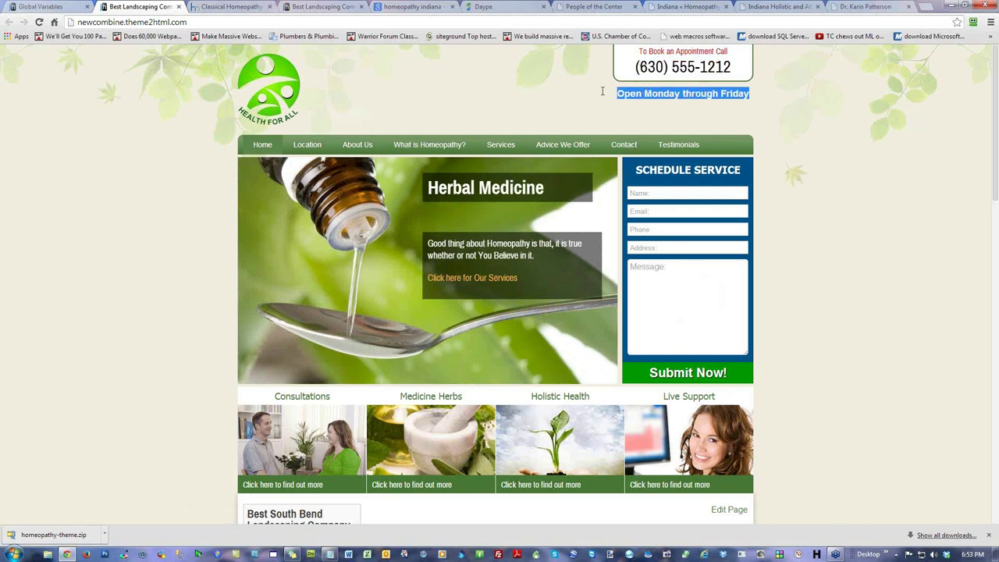
{"action": "left_click", "coordinate": [733, 69]}
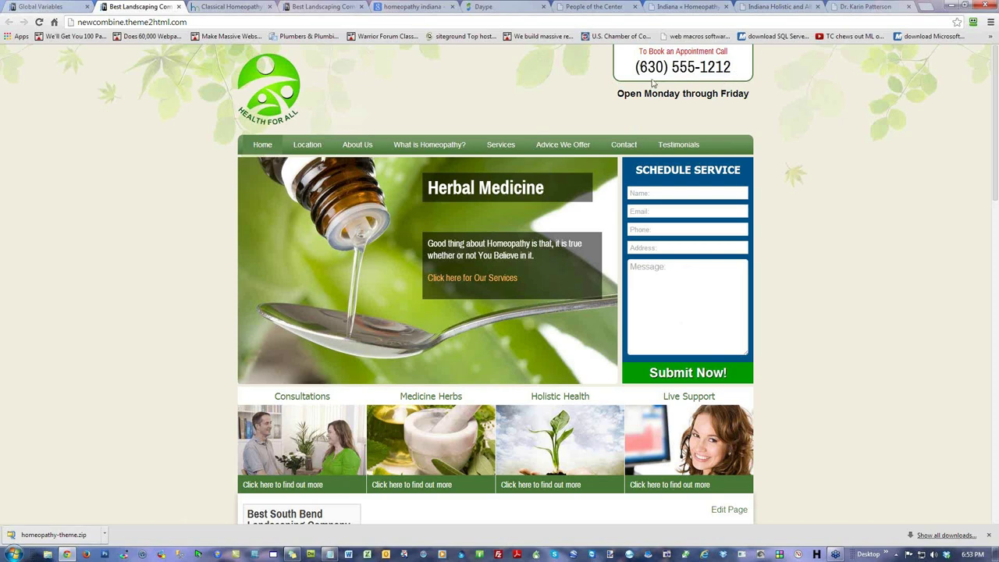
Step: Open the Call Us Header Text entry in Global Settings for editing
{"action": "left_click", "coordinate": [55, 7]}
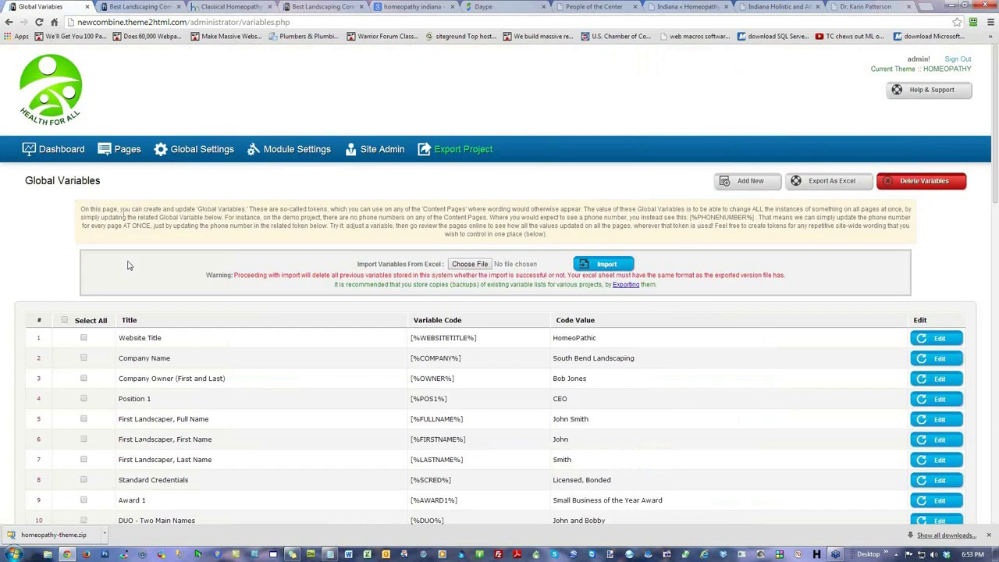
{"action": "left_click", "coordinate": [203, 148]}
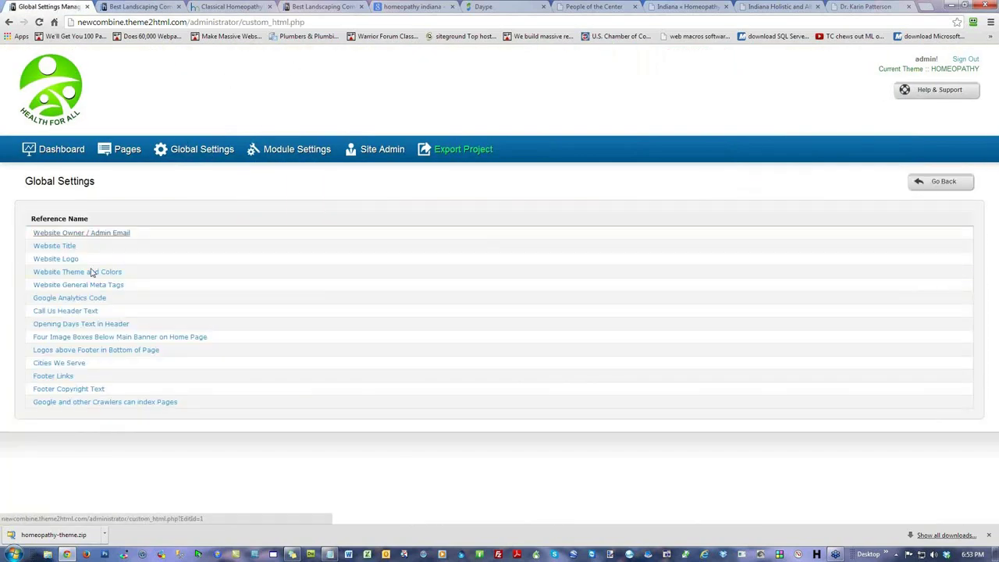
{"action": "left_click", "coordinate": [71, 310]}
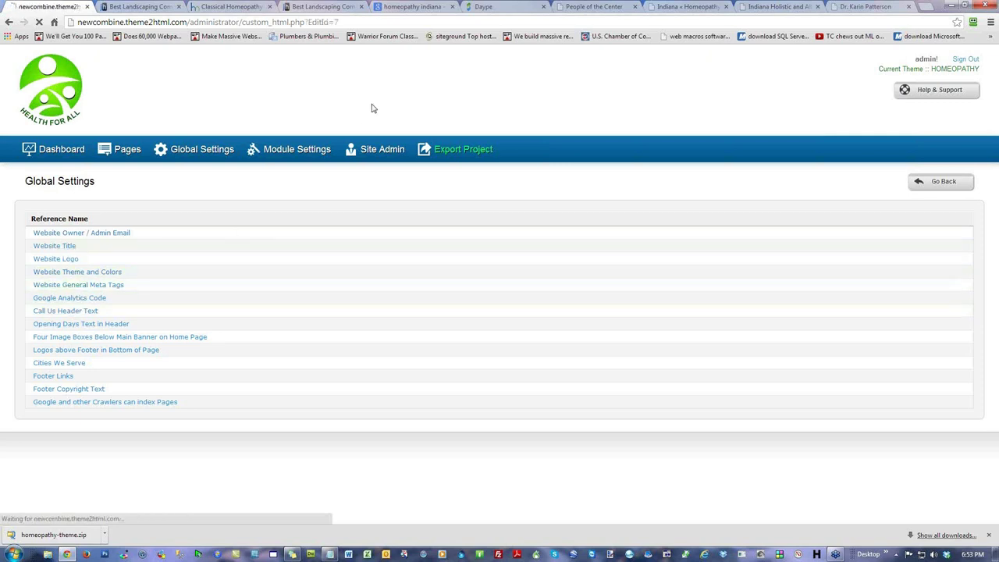
{"action": "left_click", "coordinate": [346, 304]}
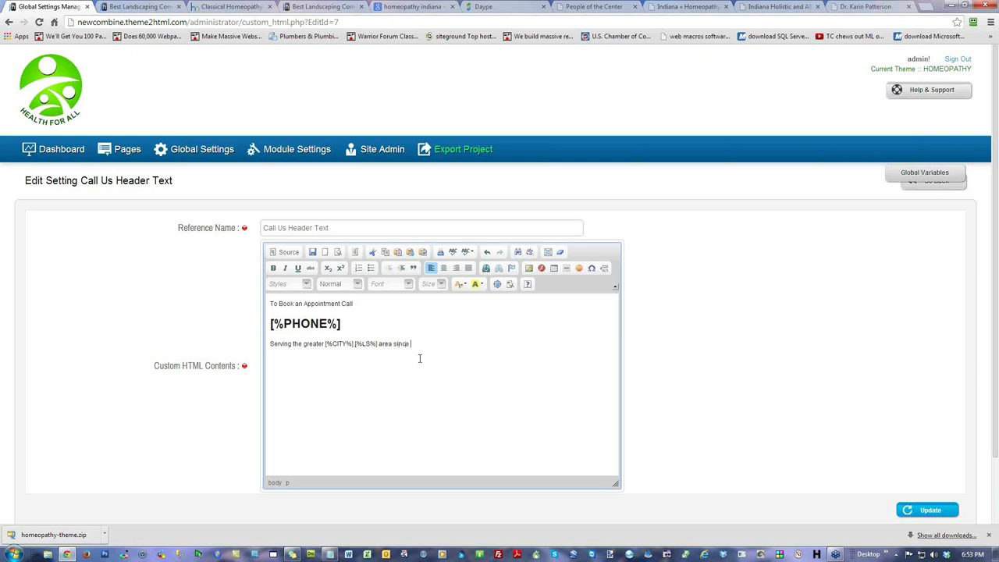
Step: Paste [%BEGYEAR%] after 'area since', update the setting, and reload the site showing 1987
{"action": "left_click", "coordinate": [930, 180]}
{"action": "left_click_drag", "start_coordinate": [962, 201], "coordinate": [966, 335]}
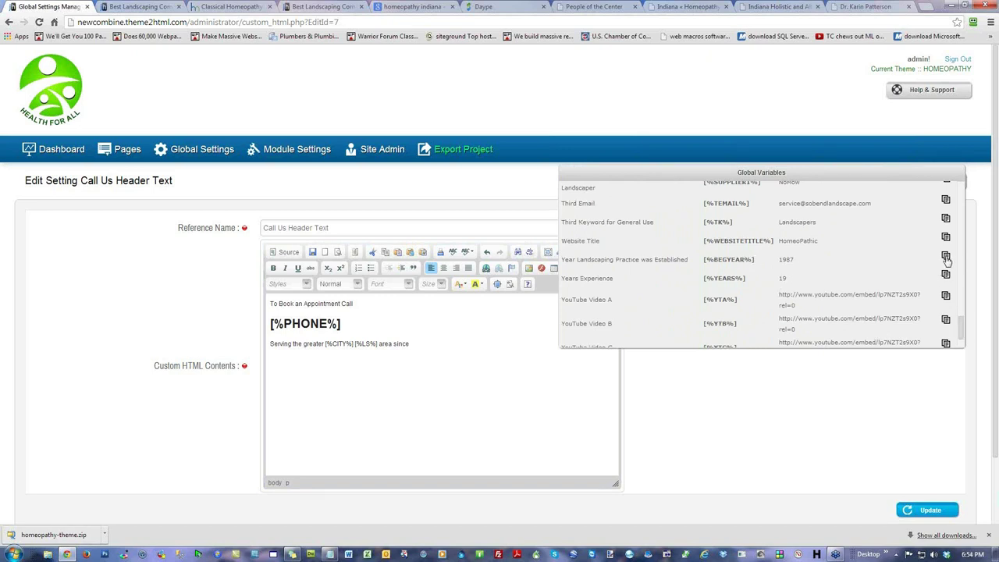
{"action": "left_click", "coordinate": [945, 256]}
{"action": "left_click", "coordinate": [421, 342]}
{"action": "key", "text": "ctrl+v"}
{"action": "left_click", "coordinate": [928, 510]}
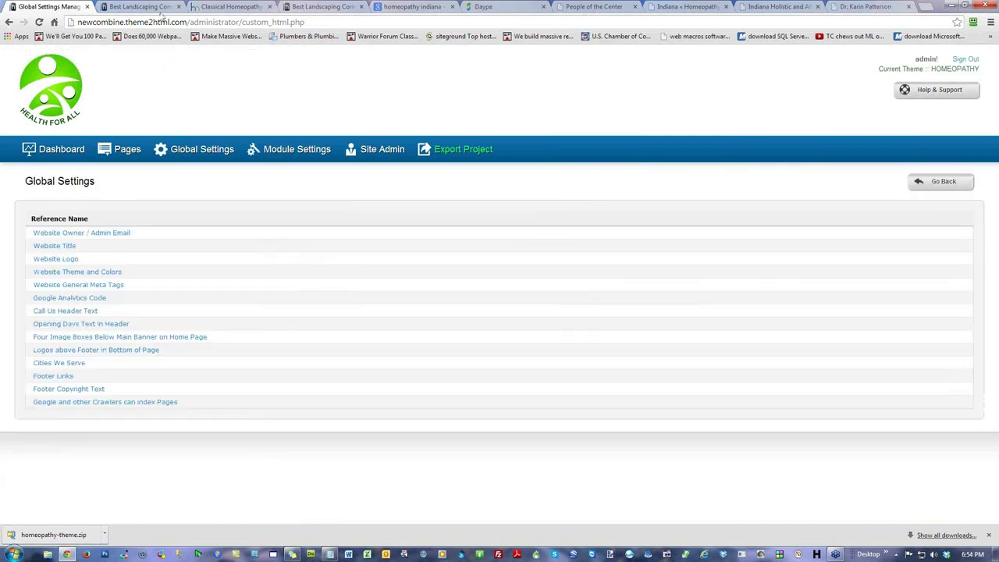
{"action": "left_click", "coordinate": [156, 8]}
{"action": "left_click", "coordinate": [39, 22]}
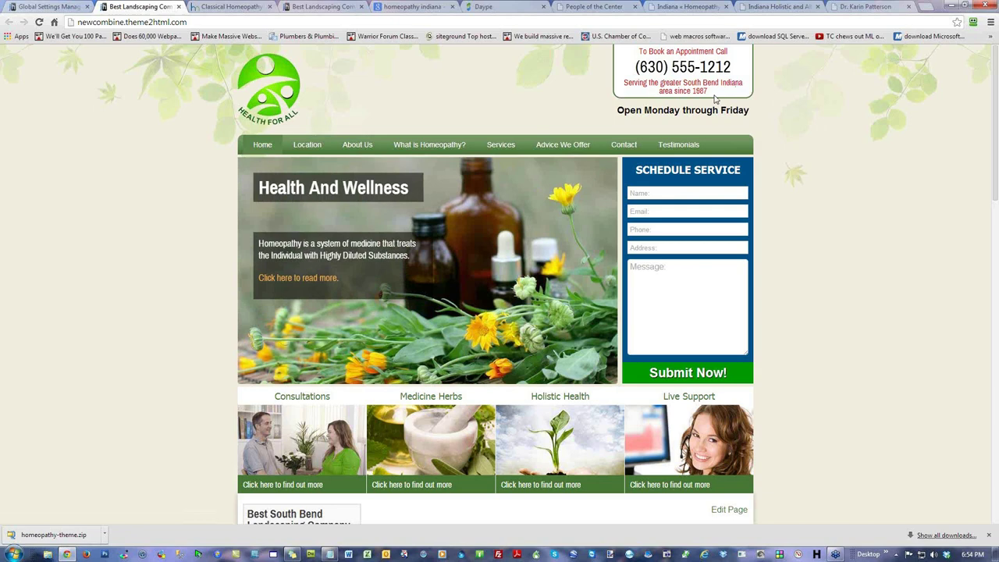
Step: Shorten the Call Us header text to 'Serving [%CITY%] [%LS%] since [%BEGYEAR%]' and save it
{"action": "key", "text": "ctrl+shift+Tab"}
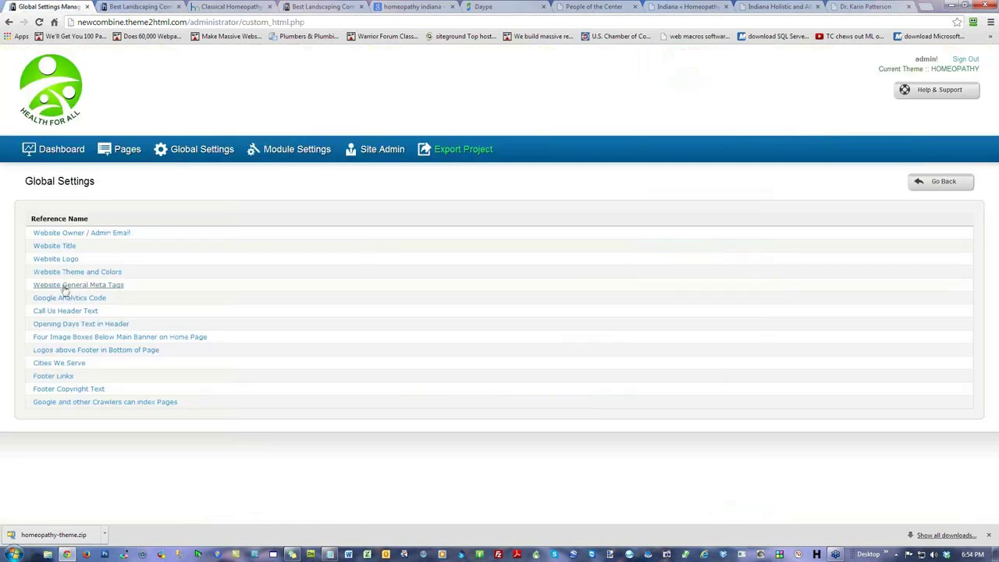
{"action": "left_click", "coordinate": [75, 312]}
{"action": "left_click_drag", "start_coordinate": [323, 343], "coordinate": [293, 343]}
{"action": "key", "text": "Right"}
{"action": "key", "text": "BackSpace"}
{"action": "key", "text": "BackSpace"}
{"action": "key", "text": "BackSpace"}
{"action": "key", "text": "BackSpace"}
{"action": "key", "text": "BackSpace"}
{"action": "key", "text": "BackSpace"}
{"action": "key", "text": "BackSpace"}
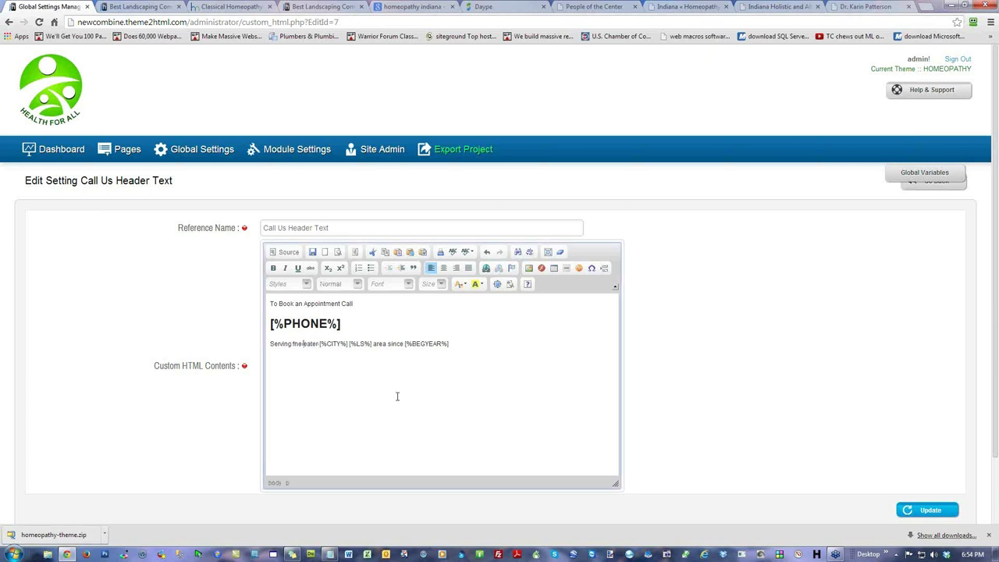
{"action": "key", "text": "BackSpace"}
{"action": "key", "text": "BackSpace"}
{"action": "key", "text": "BackSpace"}
{"action": "key", "text": "BackSpace"}
{"action": "key", "text": "BackSpace"}
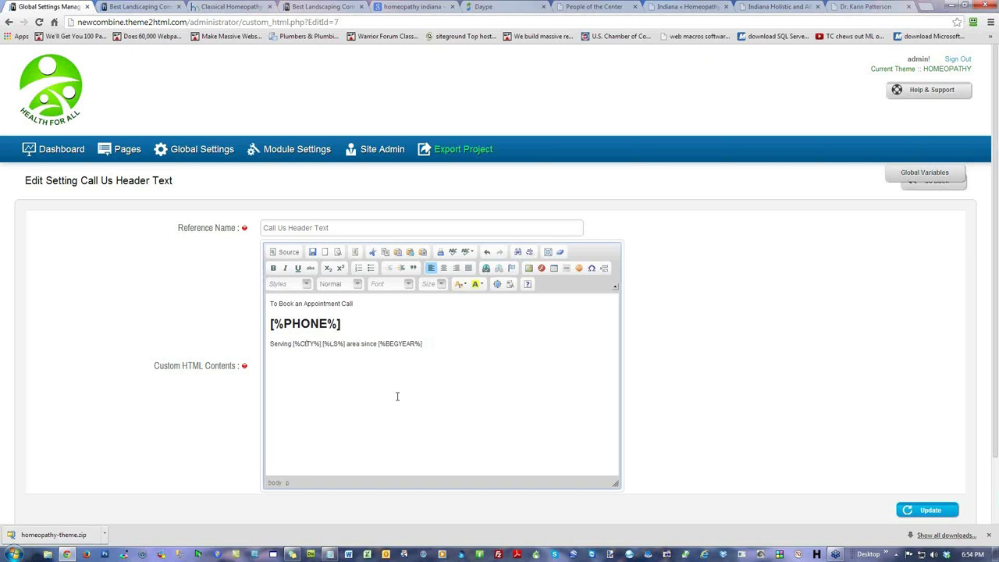
{"action": "key", "text": "Delete"}
{"action": "key", "text": "Delete"}
{"action": "key", "text": "Delete"}
{"action": "key", "text": "Delete"}
{"action": "key", "text": "Delete"}
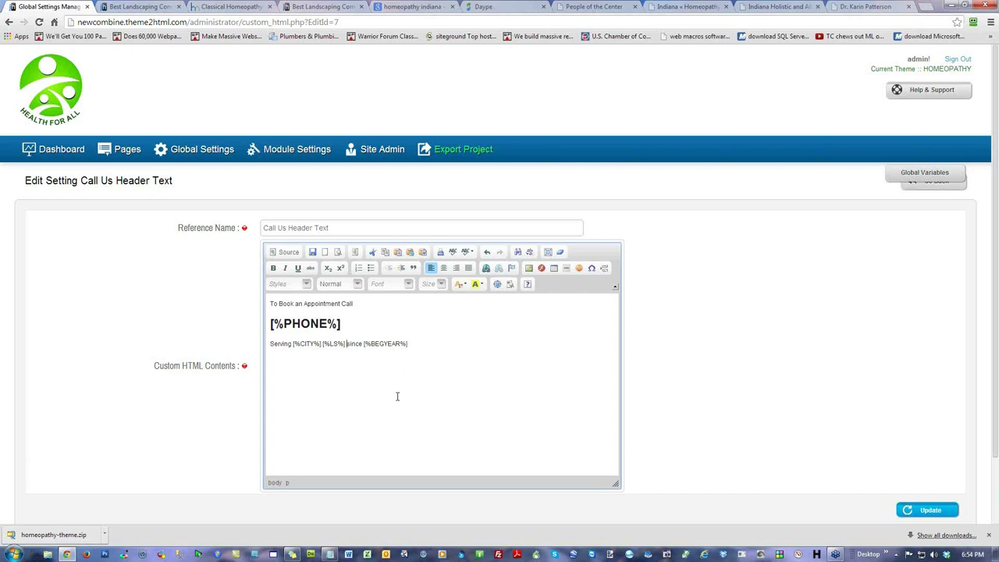
{"action": "left_click", "coordinate": [931, 509]}
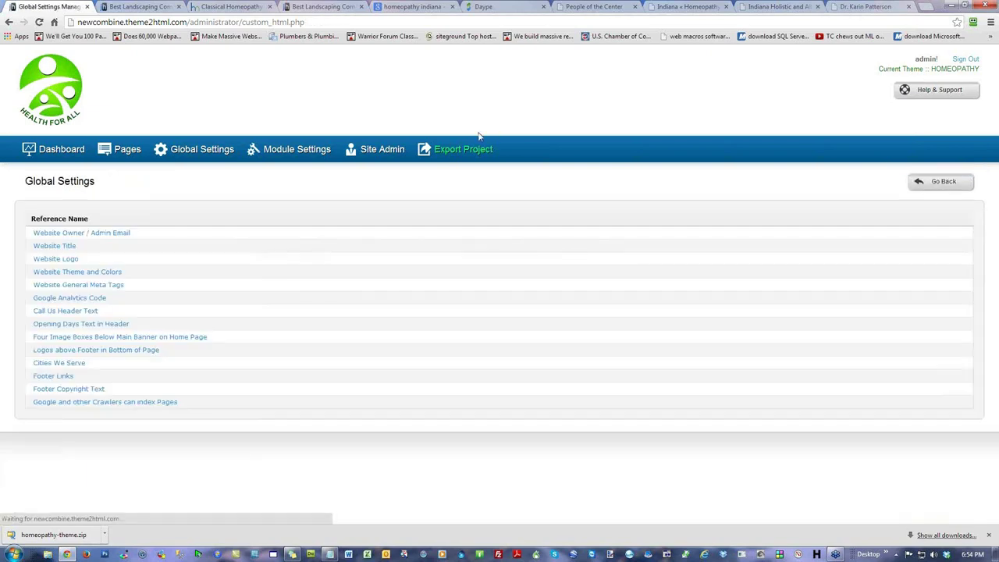
{"action": "left_click", "coordinate": [137, 6]}
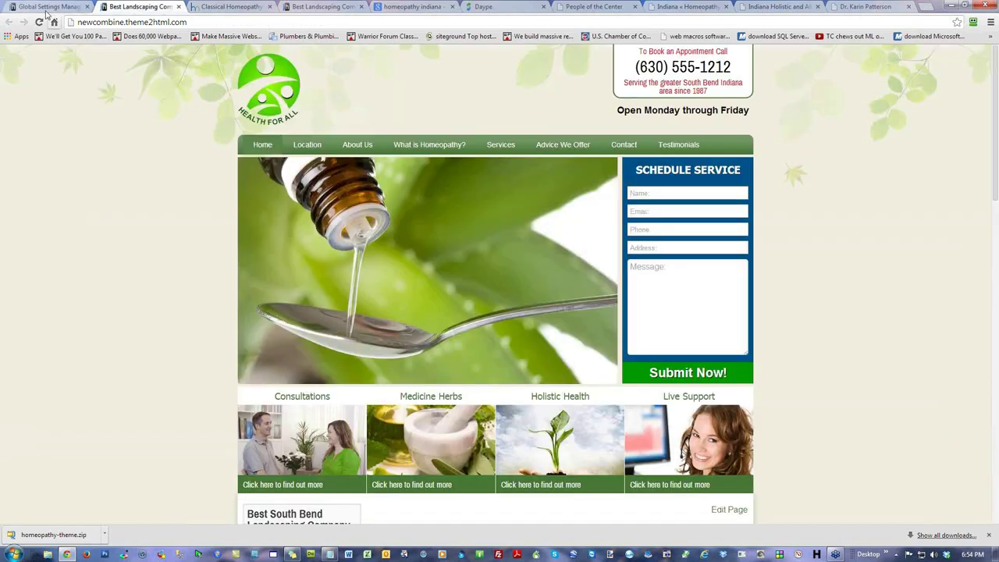
Step: Reload the homepage and verify the header reads 'Serving South Bend Indiana since 1987'
{"action": "left_click", "coordinate": [39, 21]}
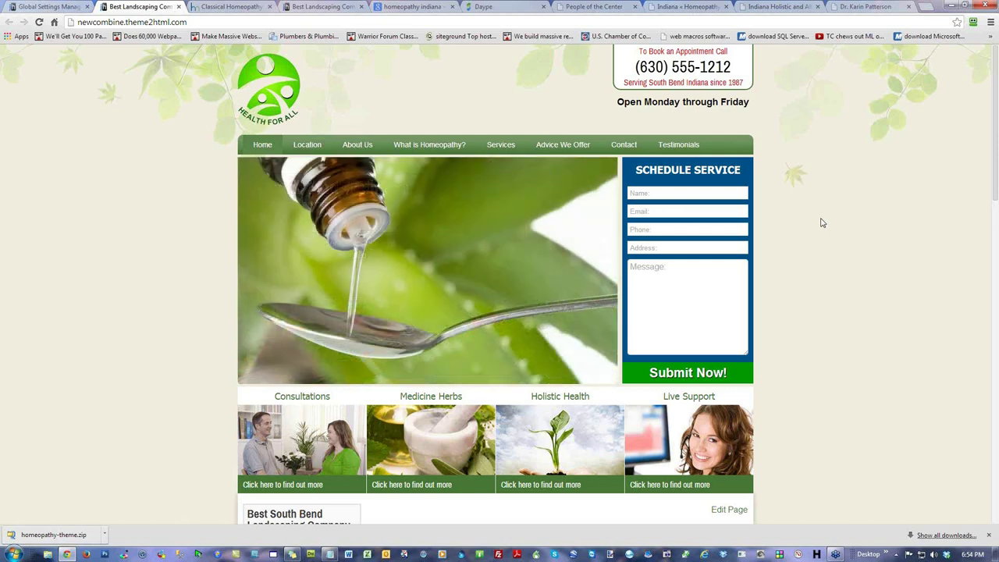
{"action": "left_click_drag", "start_coordinate": [711, 83], "coordinate": [648, 82]}
{"action": "left_click_drag", "start_coordinate": [741, 82], "coordinate": [728, 84]}
{"action": "left_click", "coordinate": [727, 84]}
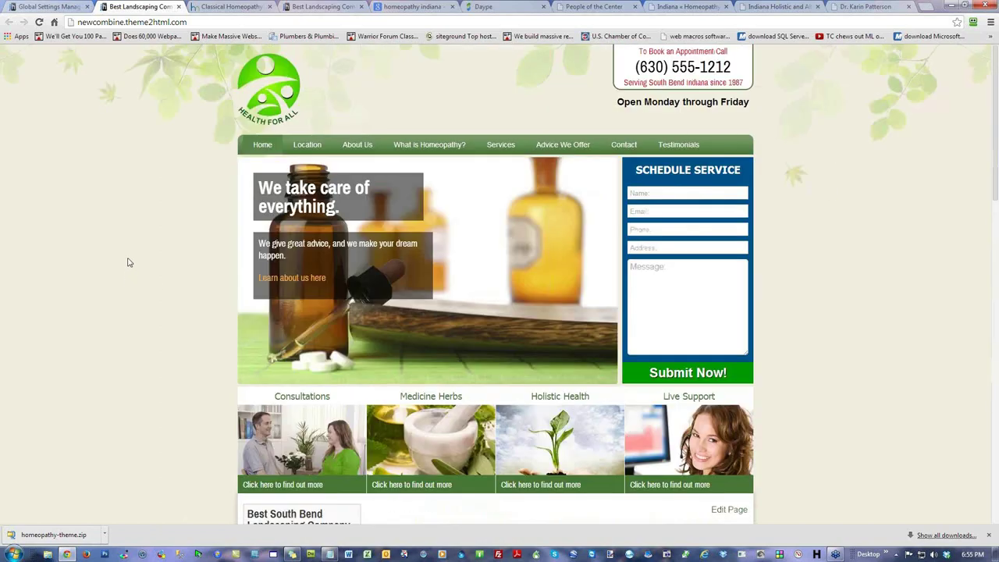
{"action": "scroll", "coordinate": [128, 262], "scroll_direction": "down", "scroll_amount": 2}
{"action": "scroll", "coordinate": [128, 262], "scroll_direction": "up", "scroll_amount": 2}
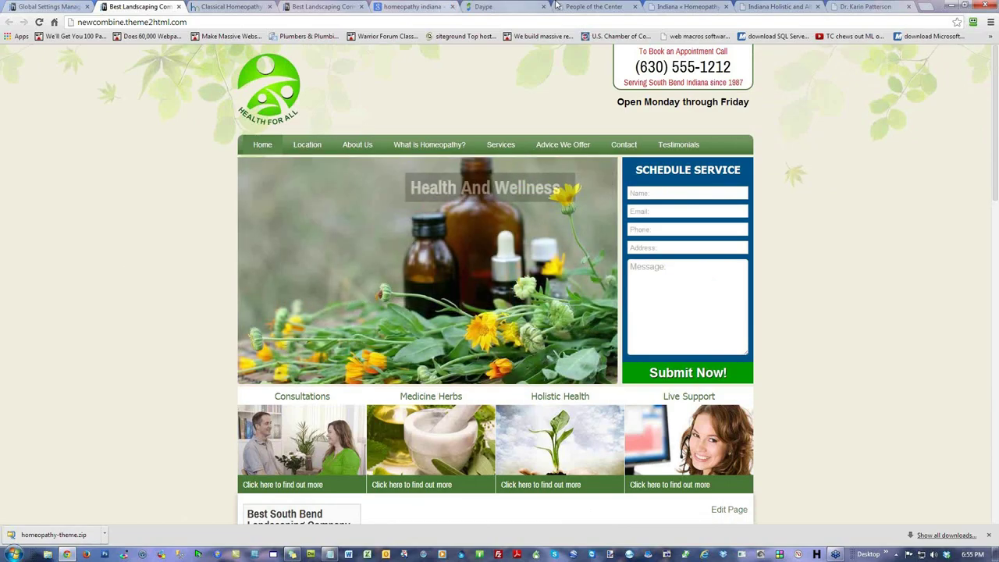
{"action": "left_click", "coordinate": [595, 7]}
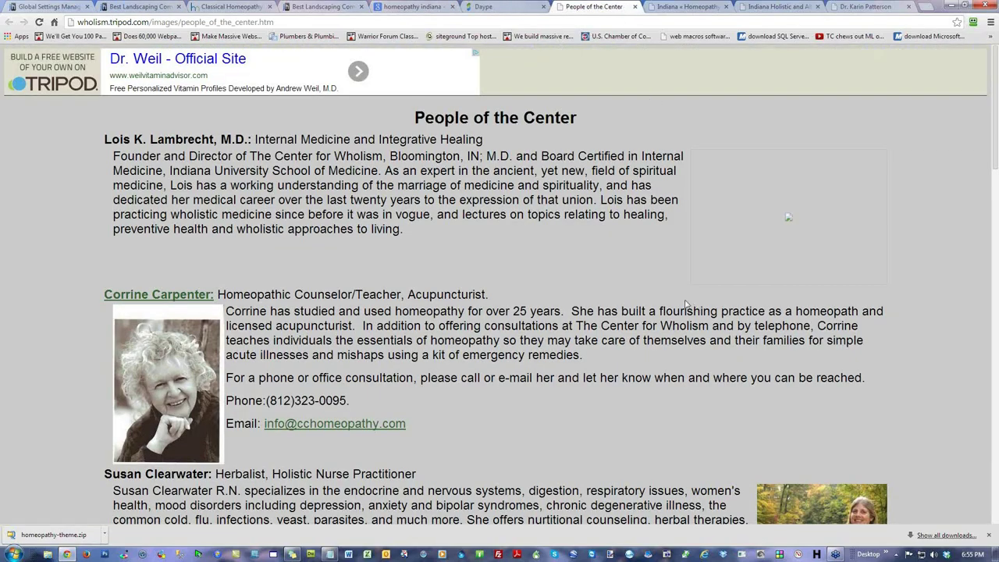
{"action": "scroll", "coordinate": [685, 301], "scroll_direction": "down", "scroll_amount": 5}
{"action": "scroll", "coordinate": [685, 301], "scroll_direction": "down", "scroll_amount": 10}
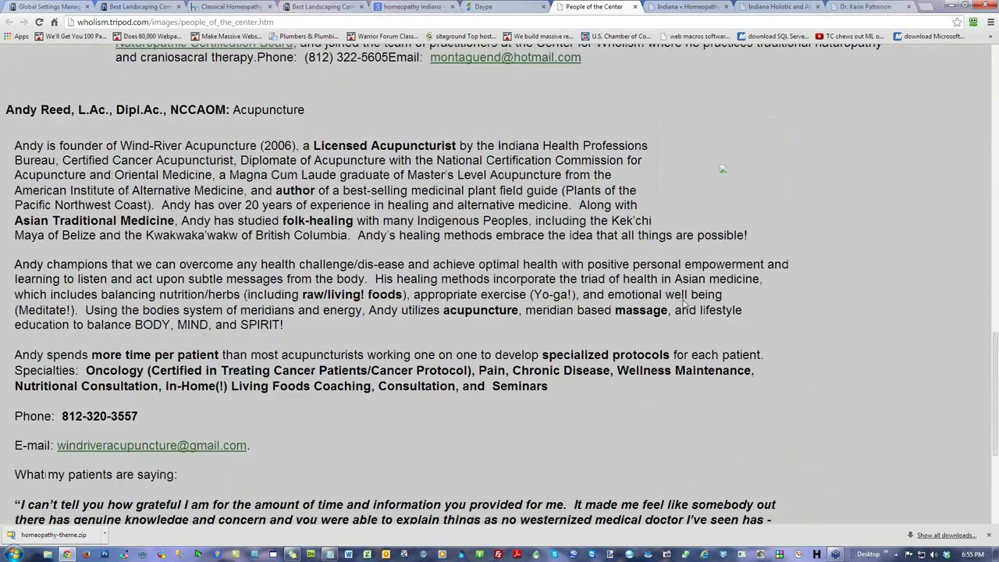
{"action": "scroll", "coordinate": [677, 302], "scroll_direction": "down", "scroll_amount": 4}
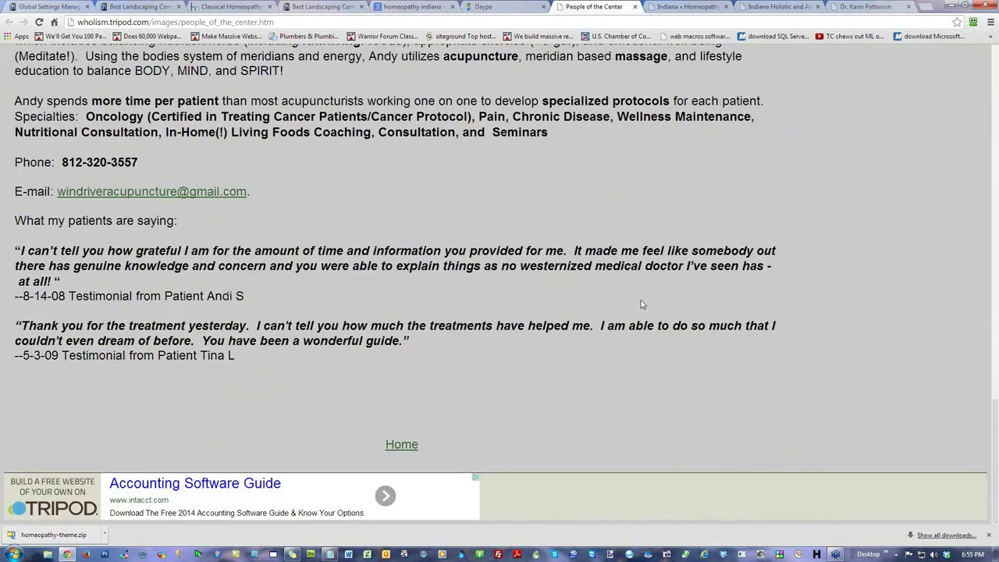
{"action": "scroll", "coordinate": [642, 305], "scroll_direction": "up", "scroll_amount": 14}
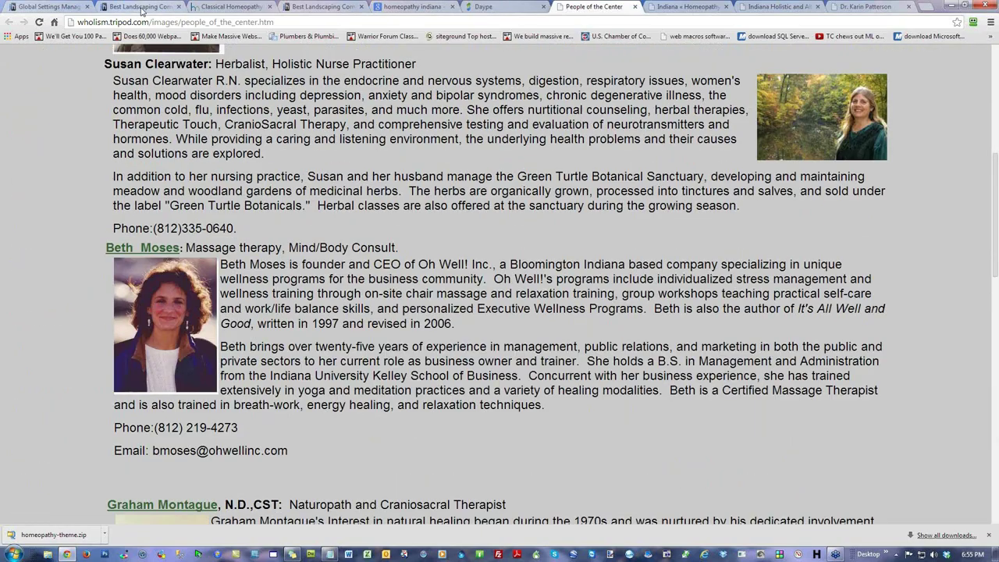
{"action": "left_click", "coordinate": [141, 7]}
{"action": "scroll", "coordinate": [762, 428], "scroll_direction": "down", "scroll_amount": 4}
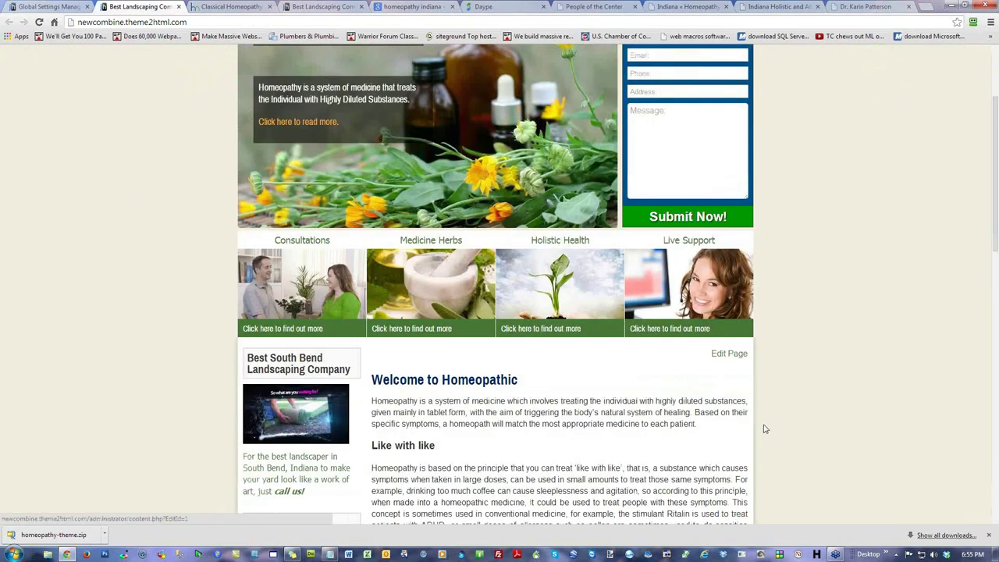
{"action": "scroll", "coordinate": [856, 438], "scroll_direction": "up", "scroll_amount": 4}
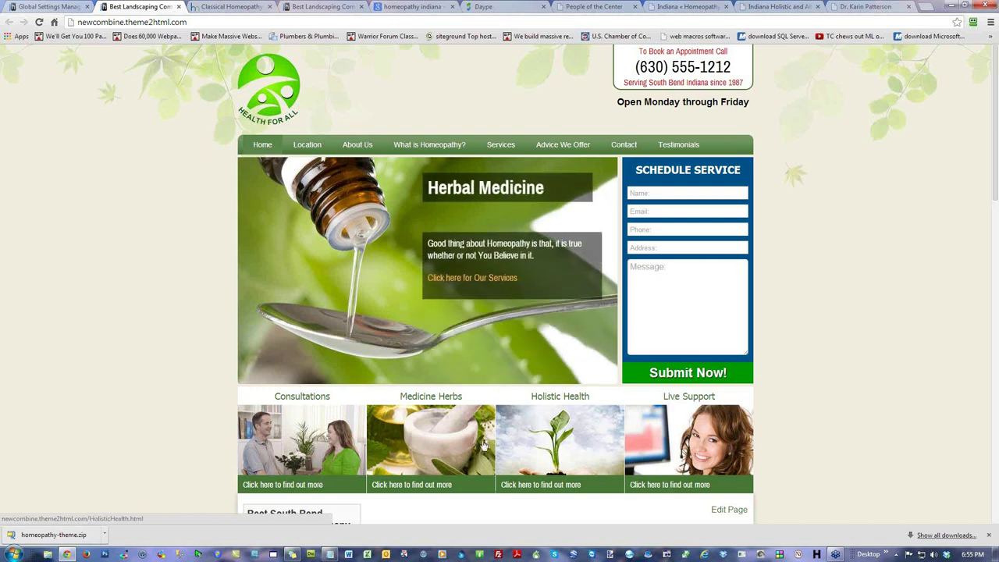
{"action": "left_click", "coordinate": [764, 8]}
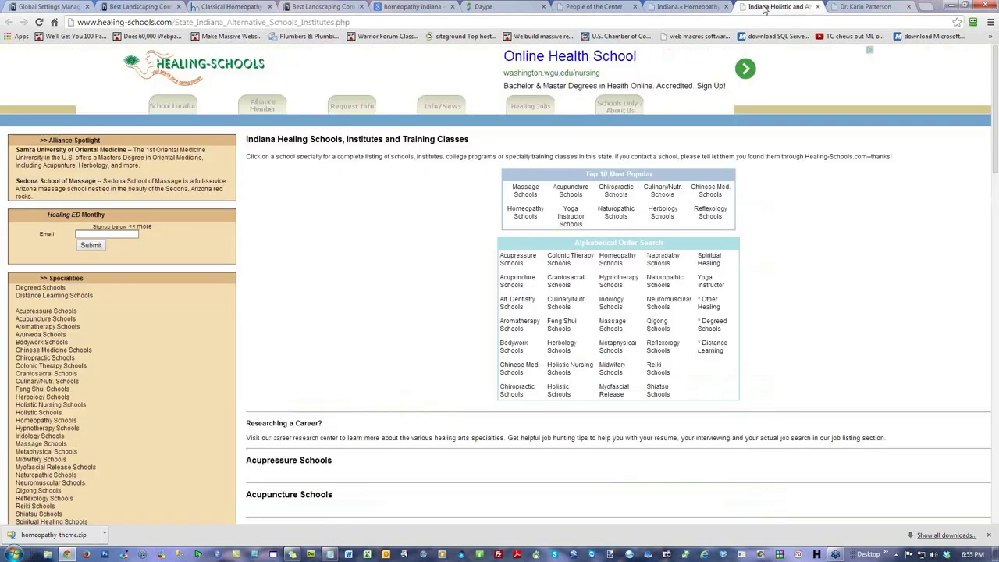
{"action": "left_click", "coordinate": [859, 7]}
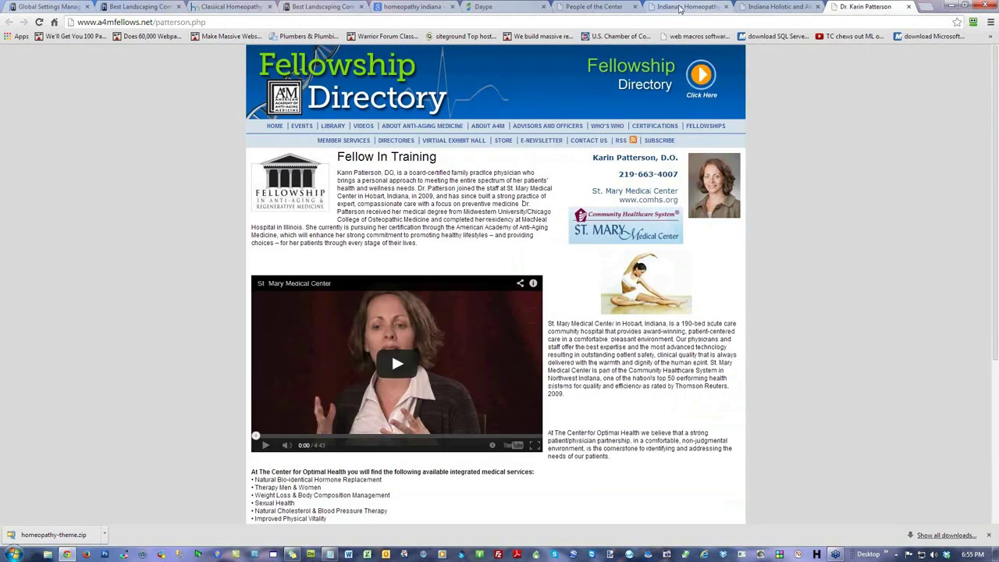
{"action": "left_click", "coordinate": [712, 7]}
{"action": "left_click", "coordinate": [585, 7]}
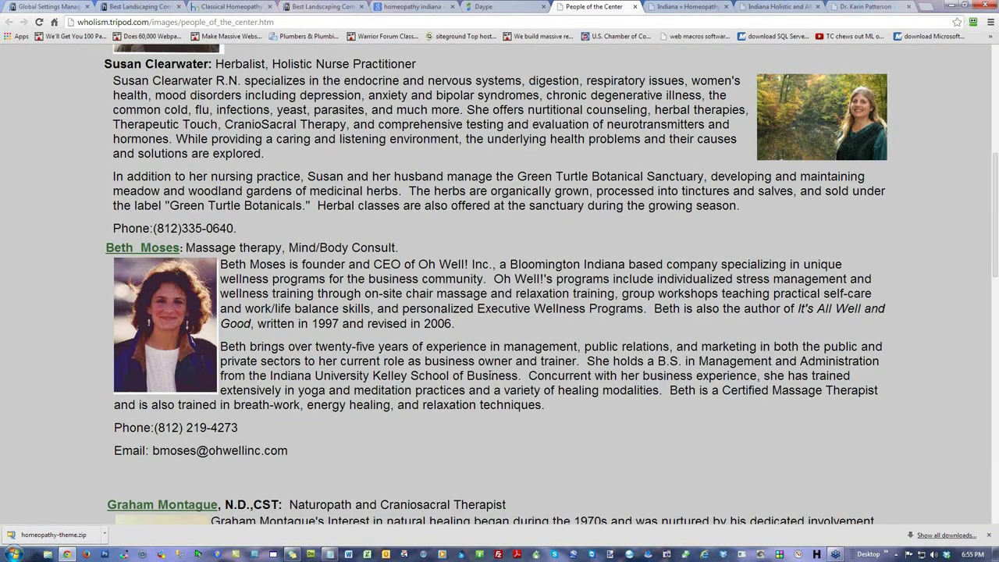
{"action": "scroll", "coordinate": [167, 354], "scroll_direction": "up", "scroll_amount": 5}
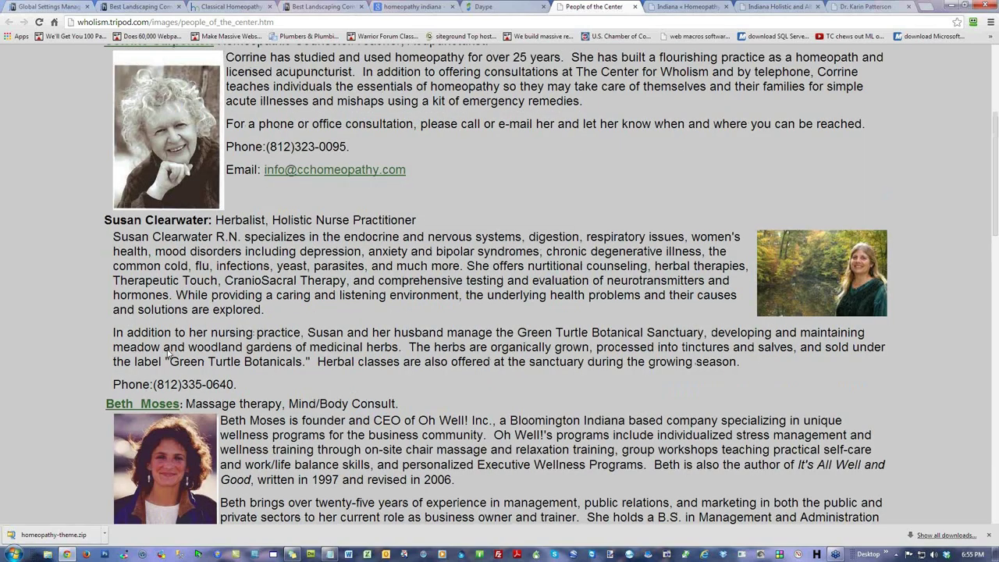
{"action": "scroll", "coordinate": [308, 335], "scroll_direction": "down", "scroll_amount": 6}
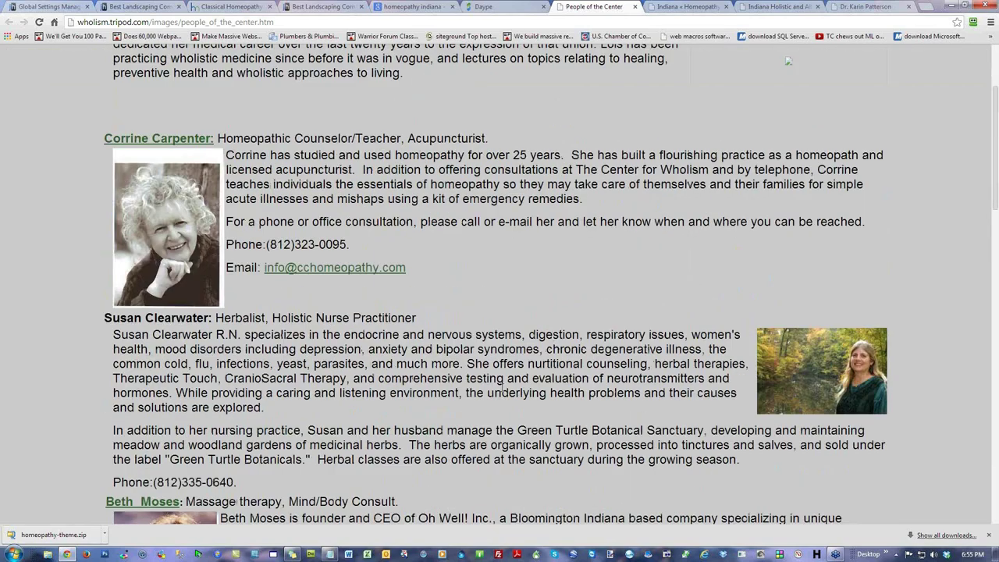
{"action": "scroll", "coordinate": [222, 296], "scroll_direction": "down", "scroll_amount": 4}
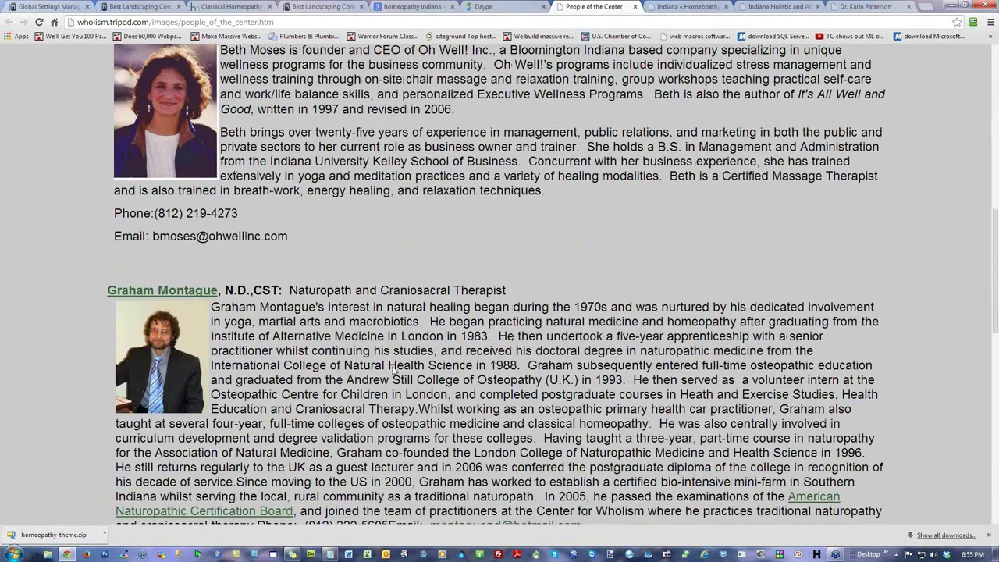
{"action": "scroll", "coordinate": [425, 363], "scroll_direction": "down", "scroll_amount": 8}
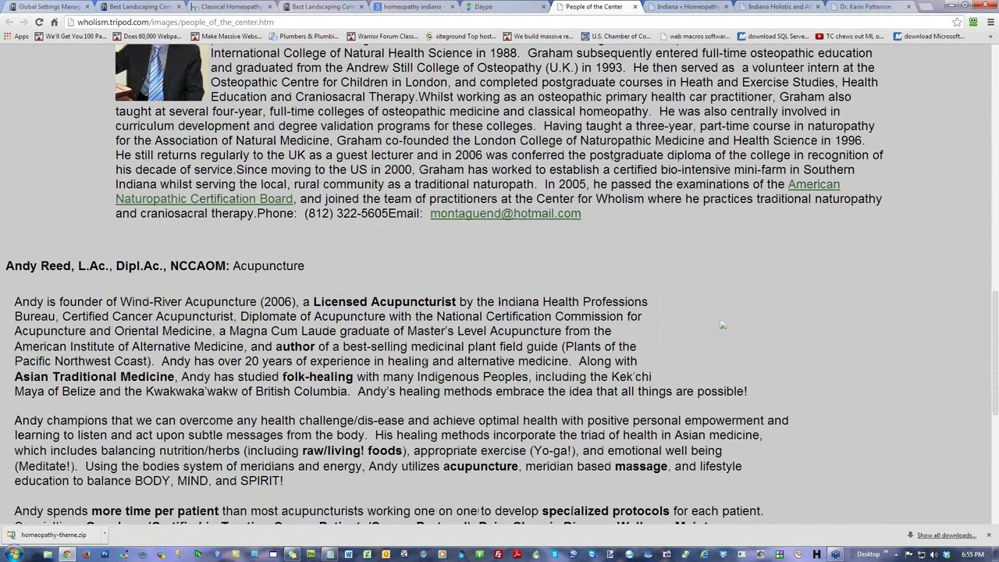
{"action": "scroll", "coordinate": [421, 366], "scroll_direction": "up", "scroll_amount": 5}
{"action": "scroll", "coordinate": [422, 366], "scroll_direction": "down", "scroll_amount": 5}
{"action": "scroll", "coordinate": [420, 366], "scroll_direction": "up", "scroll_amount": 8}
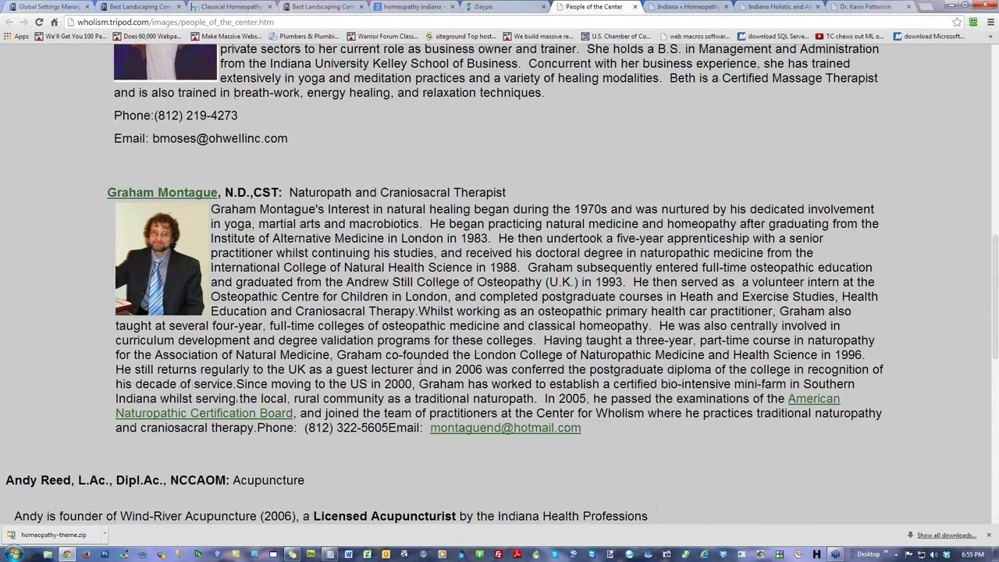
{"action": "scroll", "coordinate": [648, 343], "scroll_direction": "up", "scroll_amount": 10}
{"action": "scroll", "coordinate": [648, 344], "scroll_direction": "down", "scroll_amount": 5}
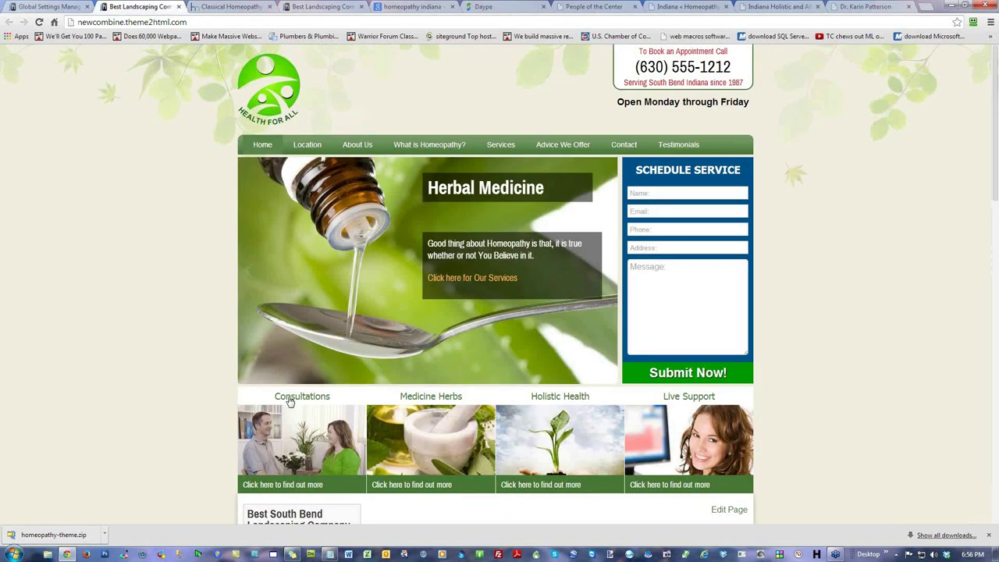
{"action": "left_click", "coordinate": [148, 8]}
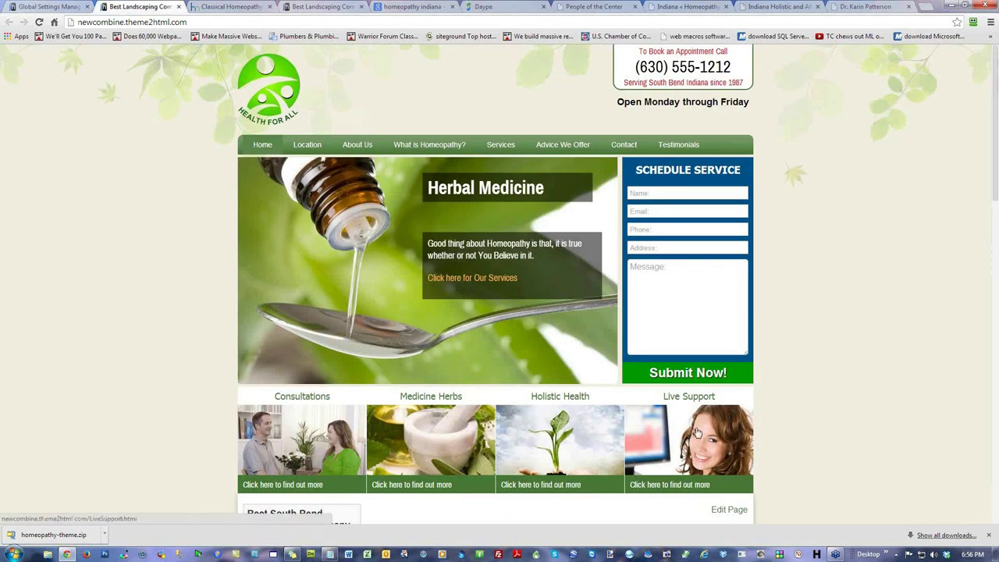
Step: Compare the homepage's Consultations and Holistic Health captions against the People of the Center reference page
{"action": "left_click", "coordinate": [577, 7]}
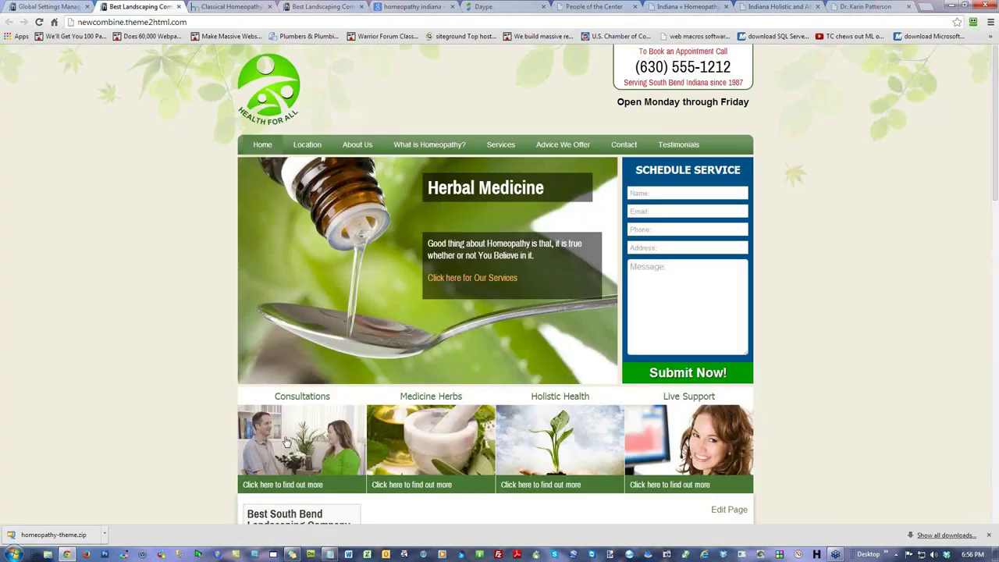
{"action": "left_click", "coordinate": [148, 8]}
{"action": "left_click_drag", "start_coordinate": [338, 400], "coordinate": [273, 398]}
{"action": "left_click_drag", "start_coordinate": [608, 396], "coordinate": [530, 396]}
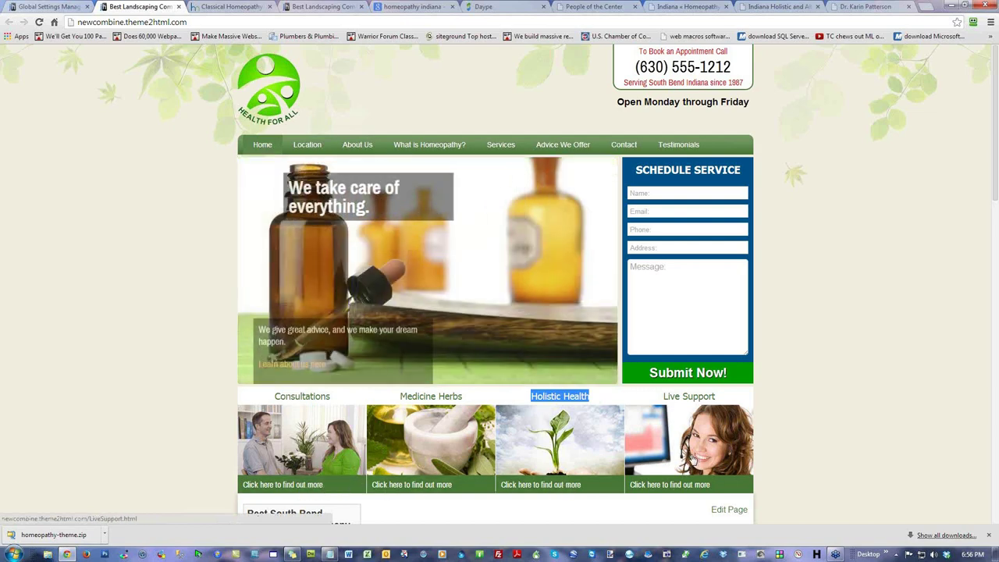
{"action": "left_click", "coordinate": [822, 322]}
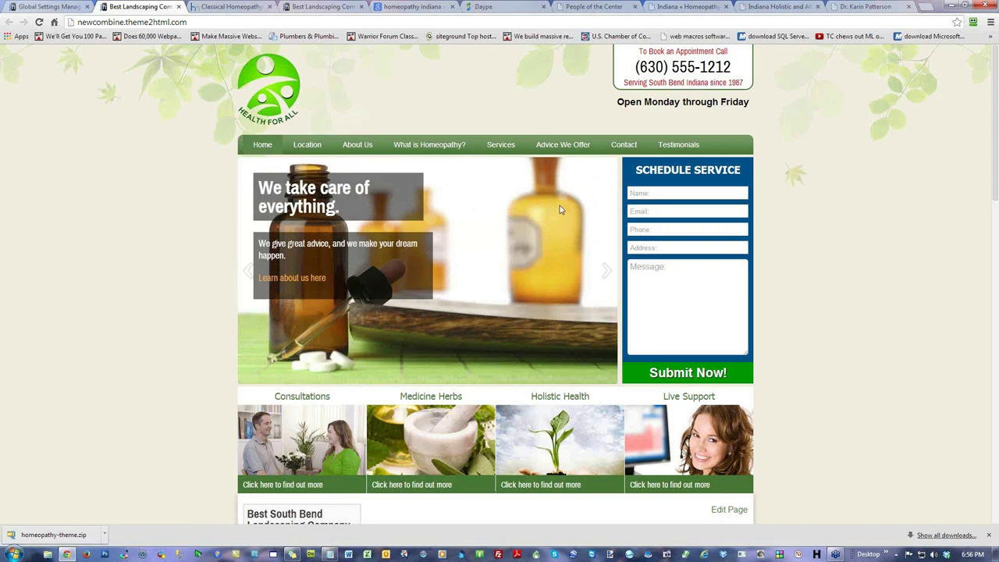
Step: Look over the People of the Center page again, then return to the Global Settings list
{"action": "left_click", "coordinate": [579, 8]}
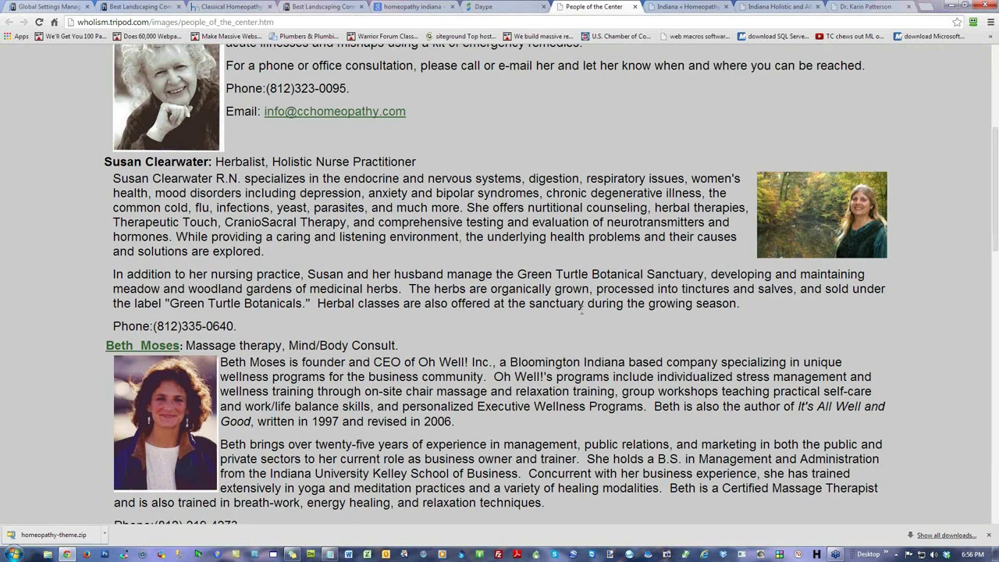
{"action": "scroll", "coordinate": [580, 310], "scroll_direction": "up", "scroll_amount": 5}
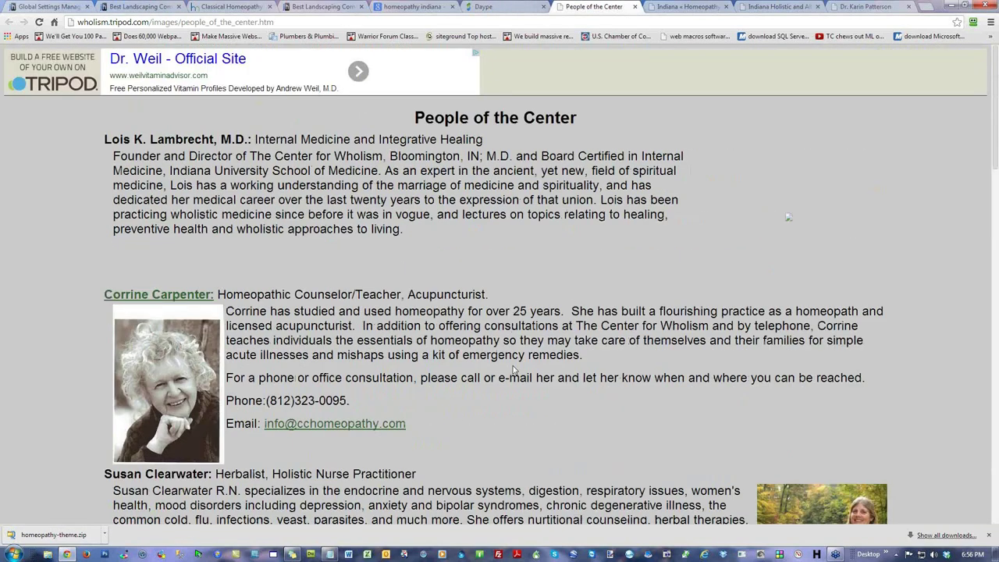
{"action": "scroll", "coordinate": [513, 370], "scroll_direction": "down", "scroll_amount": 6}
{"action": "scroll", "coordinate": [514, 370], "scroll_direction": "up", "scroll_amount": 6}
{"action": "left_click", "coordinate": [37, 7]}
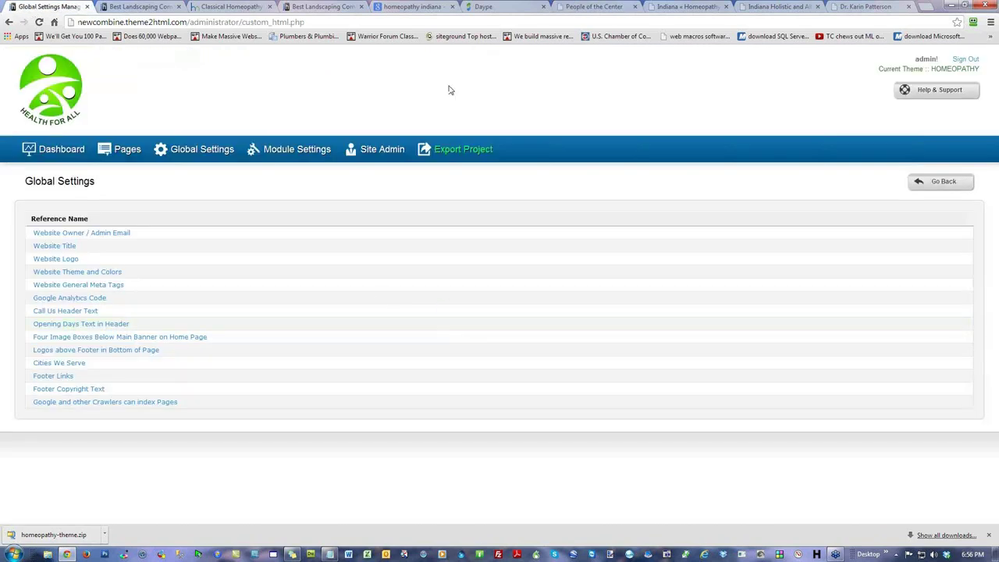
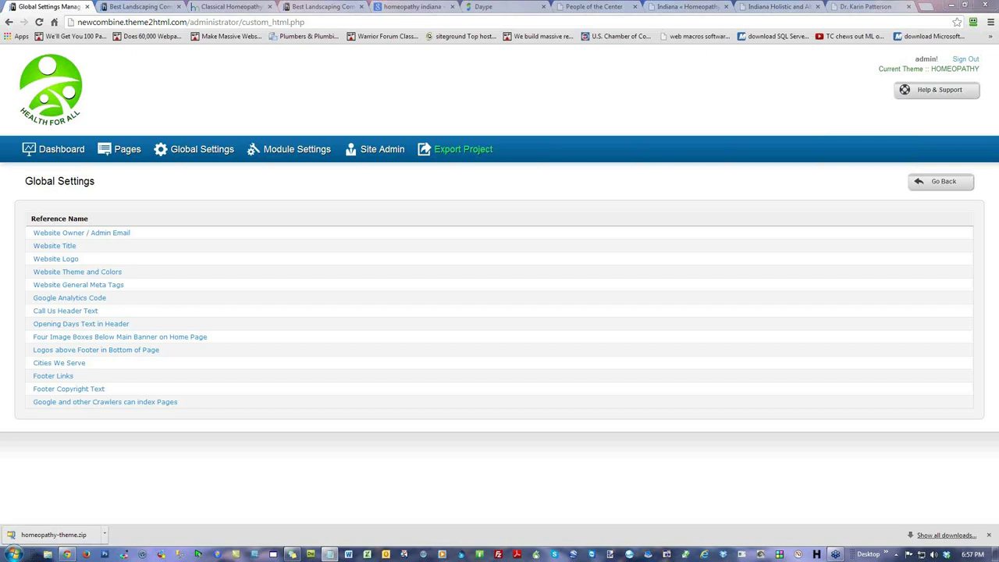
Step: Set the webinar notes aside and open the Home page in the page editor
{"action": "key", "text": "alt+Tab"}
{"action": "left_click_drag", "start_coordinate": [948, 13], "coordinate": [595, 19]}
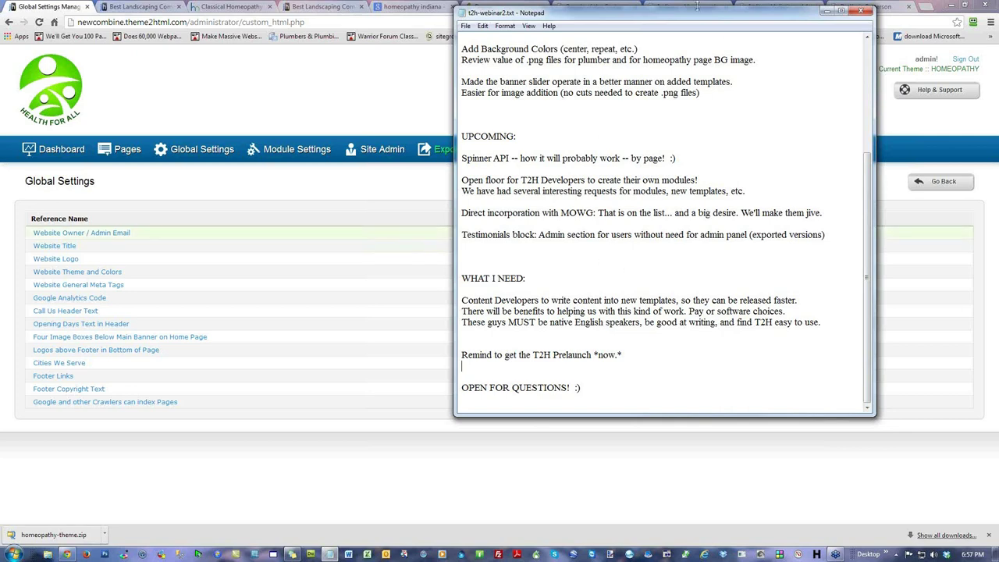
{"action": "left_click_drag", "start_coordinate": [650, 13], "coordinate": [998, 120]}
{"action": "left_click", "coordinate": [70, 151]}
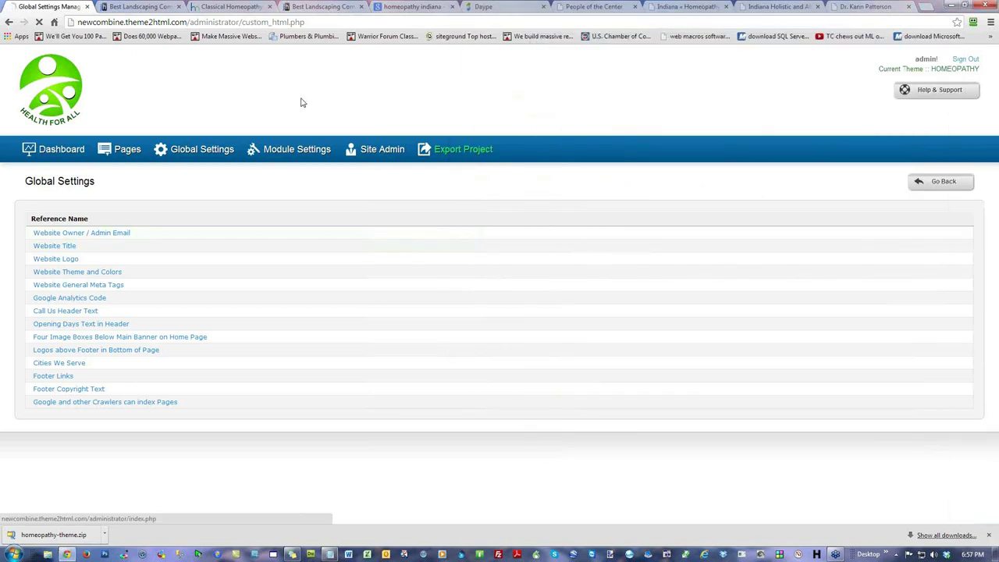
{"action": "left_click", "coordinate": [125, 155]}
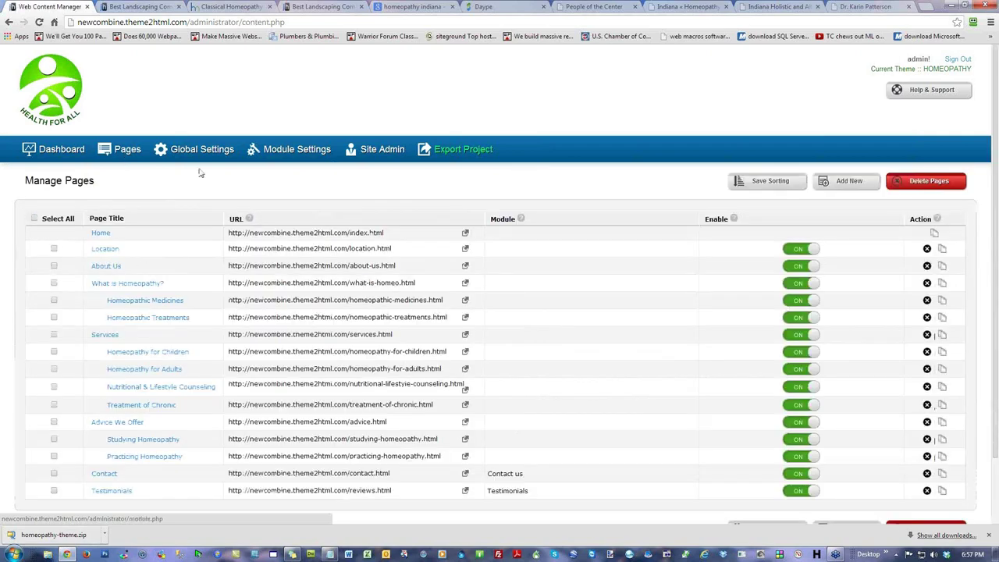
{"action": "left_click", "coordinate": [100, 236]}
{"action": "scroll", "coordinate": [740, 374], "scroll_direction": "down", "scroll_amount": 3}
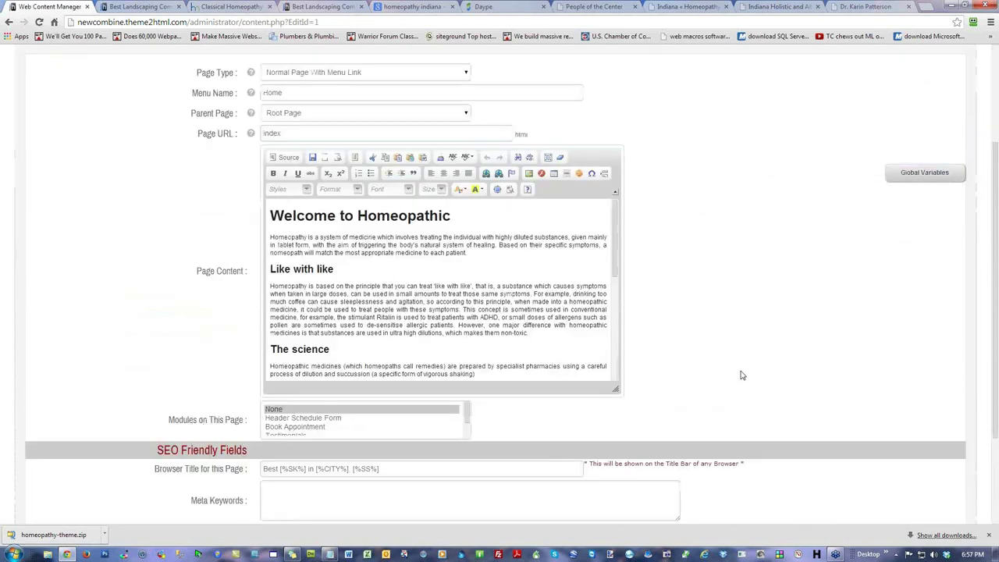
{"action": "scroll", "coordinate": [403, 255], "scroll_direction": "up", "scroll_amount": 1}
Step: Make 'Welcome to Homeopathic' a Heading 1, keeping the first paragraph on its own line
{"action": "left_click", "coordinate": [404, 257]}
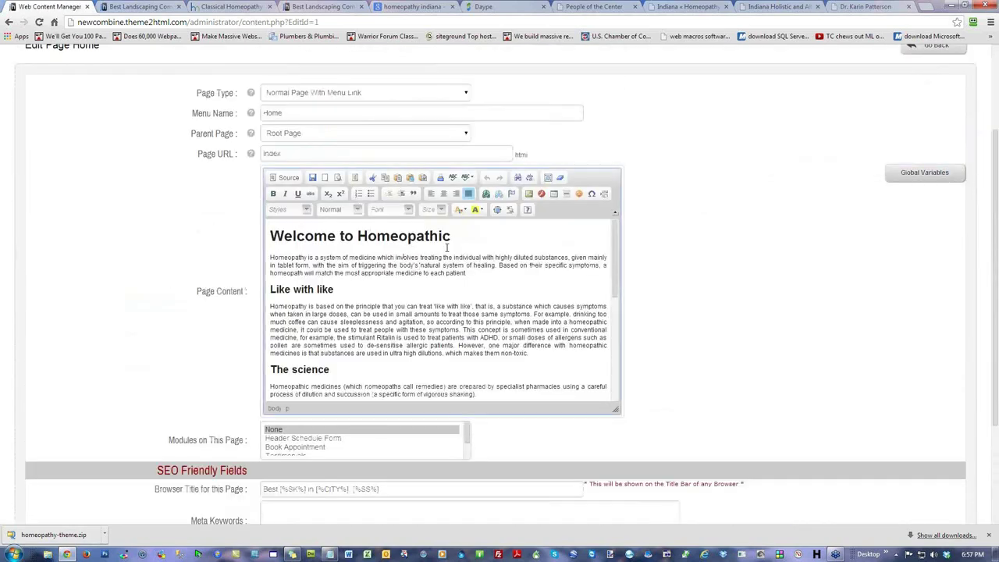
{"action": "left_click_drag", "start_coordinate": [459, 238], "coordinate": [245, 239]}
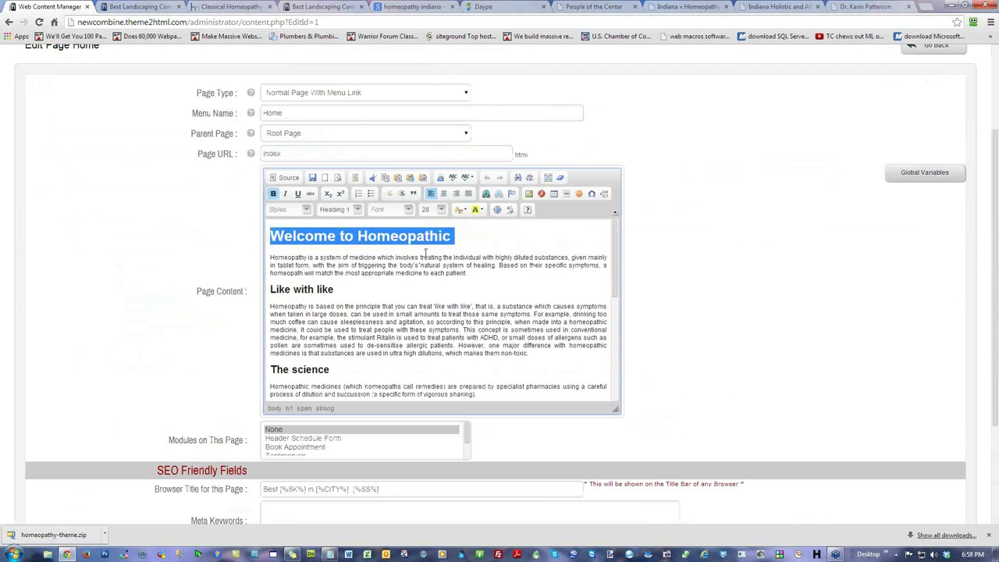
{"action": "key", "text": "Right"}
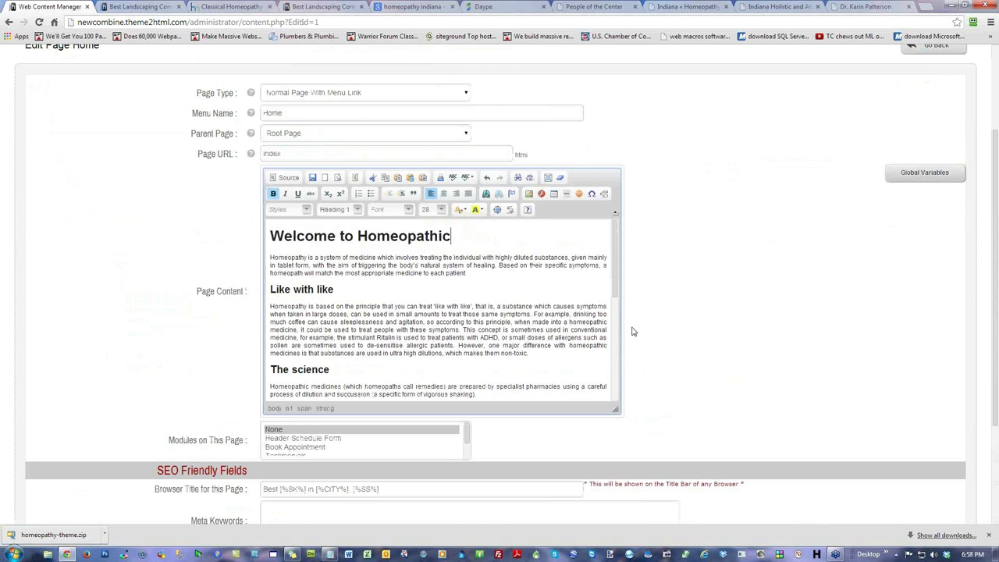
{"action": "key", "text": "Delete"}
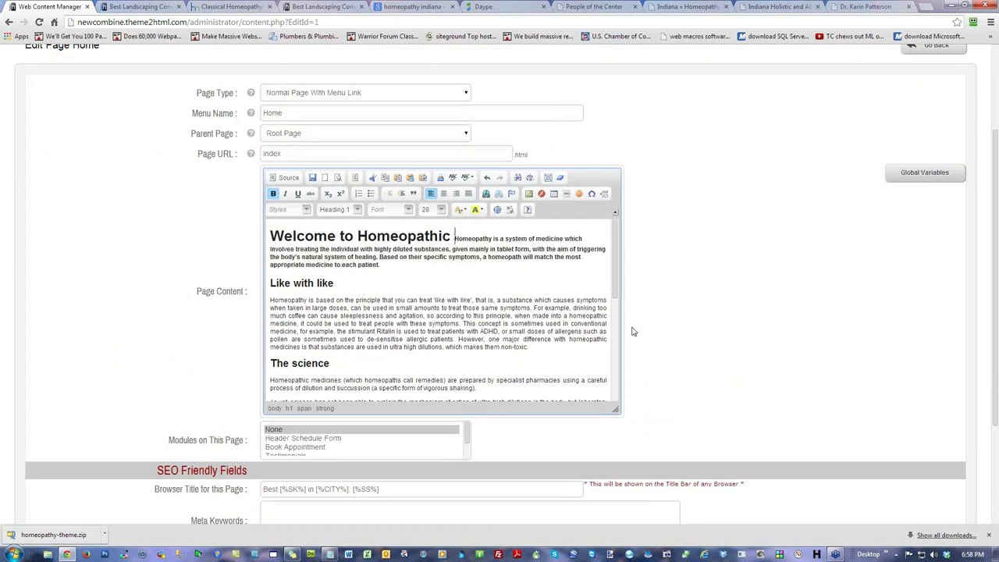
{"action": "left_click_drag", "start_coordinate": [407, 270], "coordinate": [255, 235]}
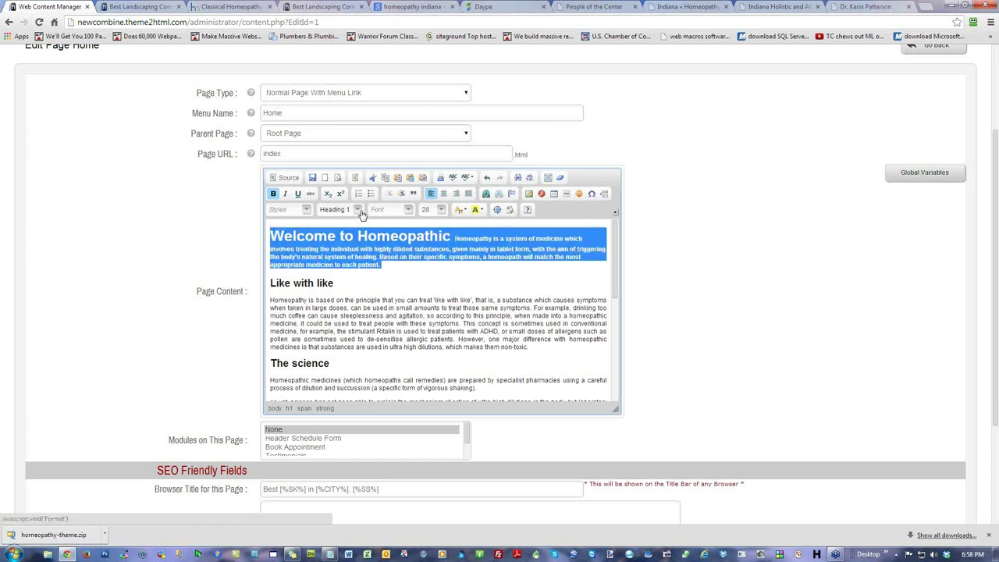
{"action": "left_click", "coordinate": [362, 213]}
{"action": "left_click", "coordinate": [356, 254]}
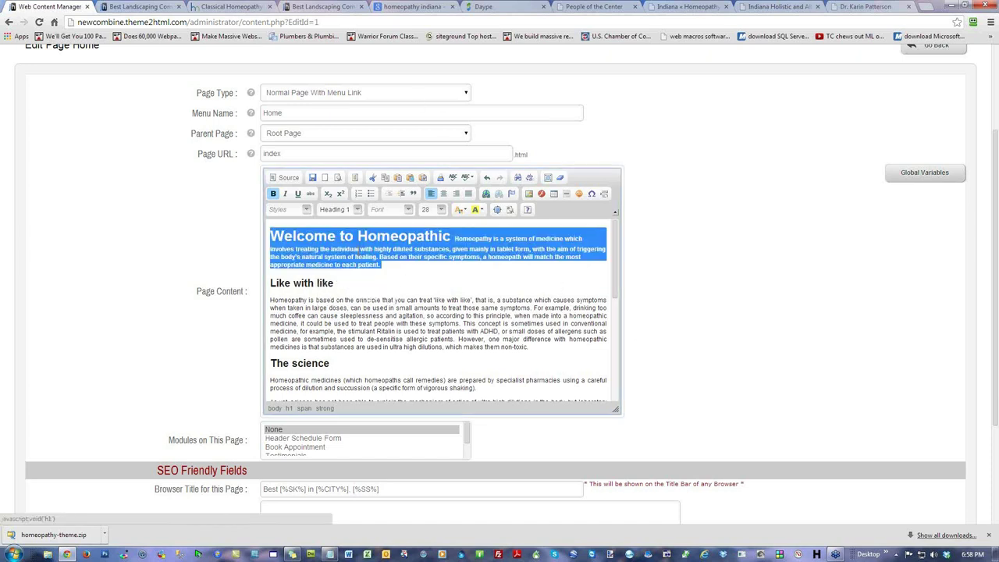
{"action": "left_click", "coordinate": [478, 269]}
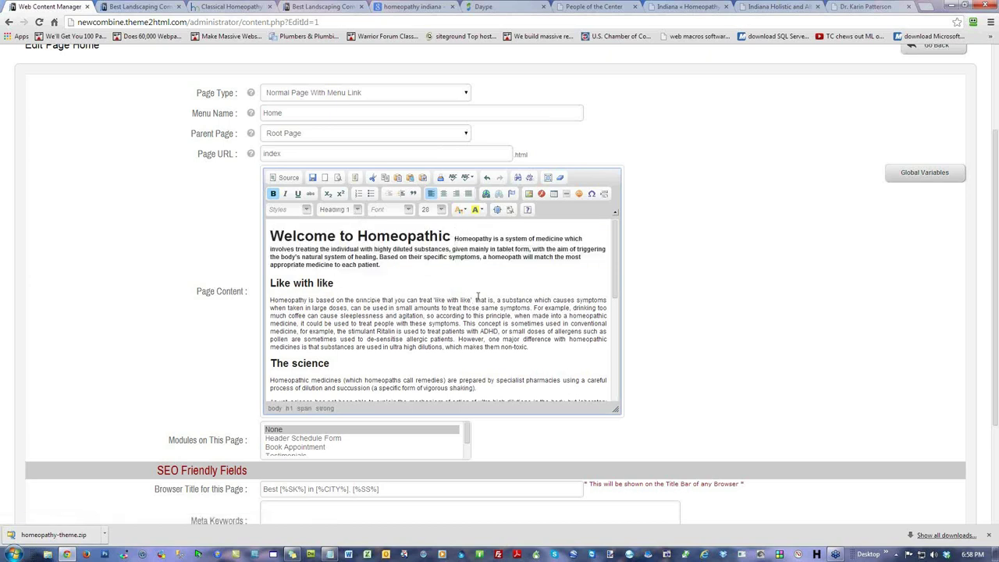
{"action": "key", "text": "Return"}
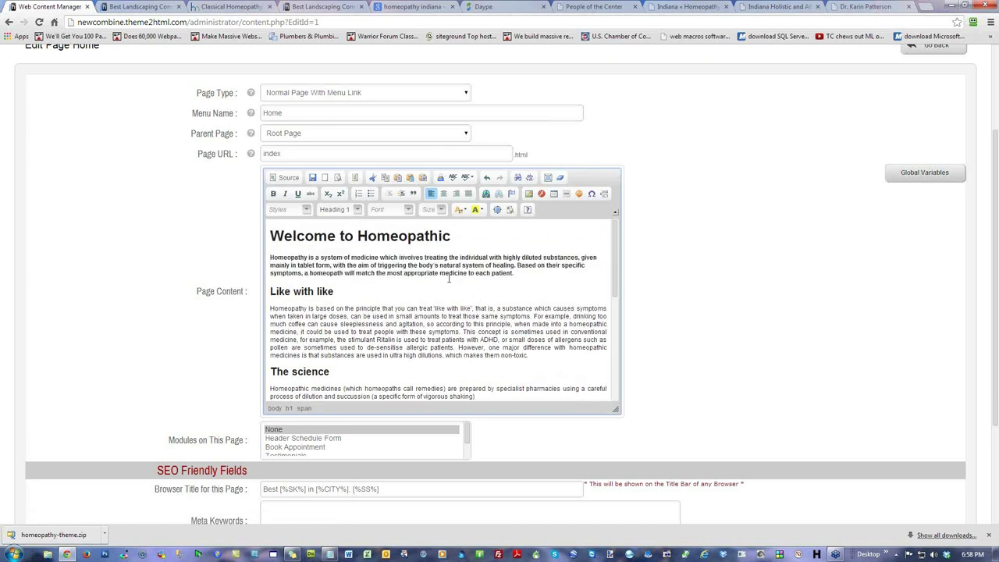
Step: Set the first paragraph under the heading to Normal format
{"action": "left_click_drag", "start_coordinate": [515, 273], "coordinate": [270, 256]}
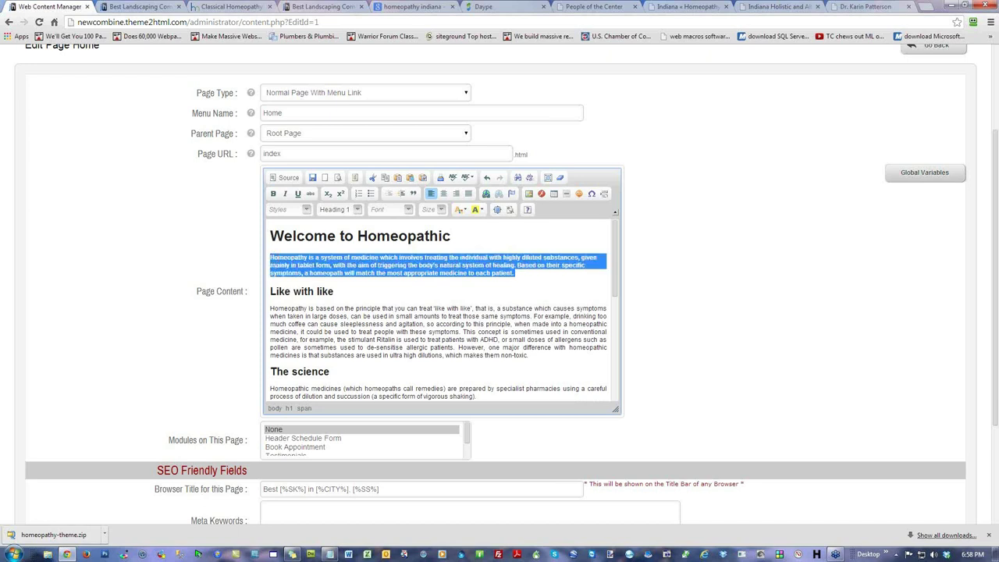
{"action": "left_click", "coordinate": [358, 210]}
{"action": "left_click", "coordinate": [328, 231]}
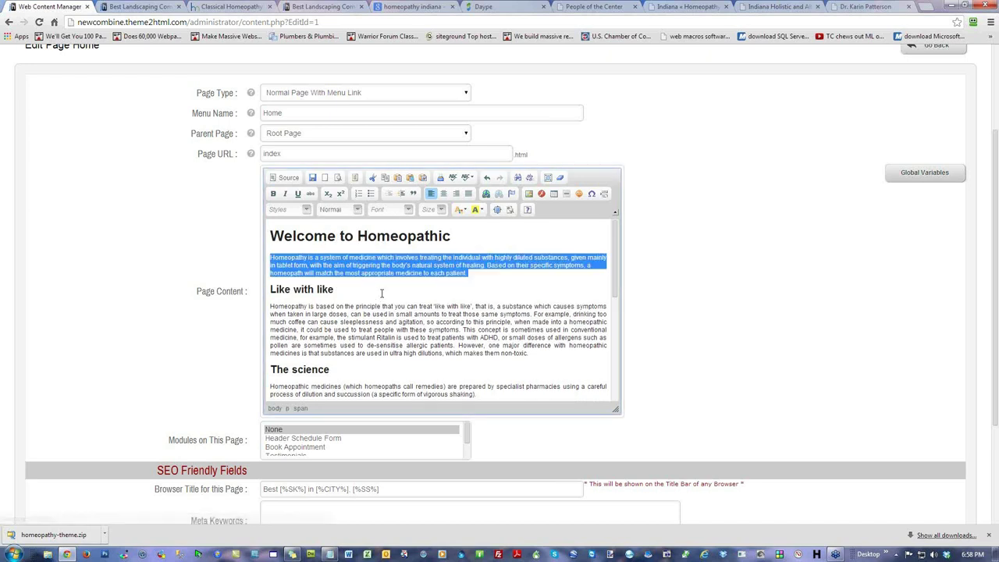
{"action": "left_click", "coordinate": [383, 292]}
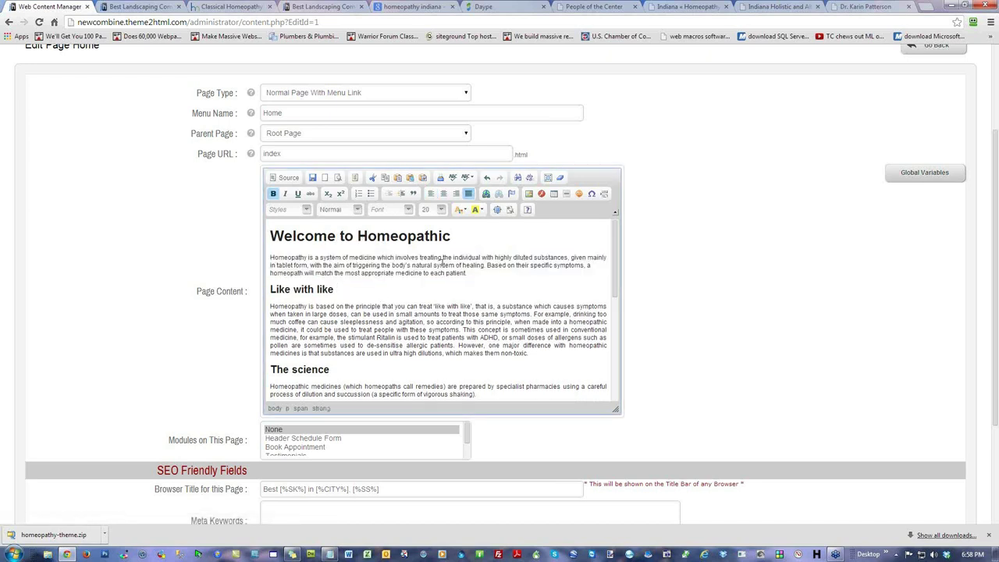
Step: Unbold 'Like with like' and format it as Heading 2
{"action": "left_click_drag", "start_coordinate": [457, 237], "coordinate": [256, 237]}
{"action": "left_click_drag", "start_coordinate": [357, 265], "coordinate": [269, 290]}
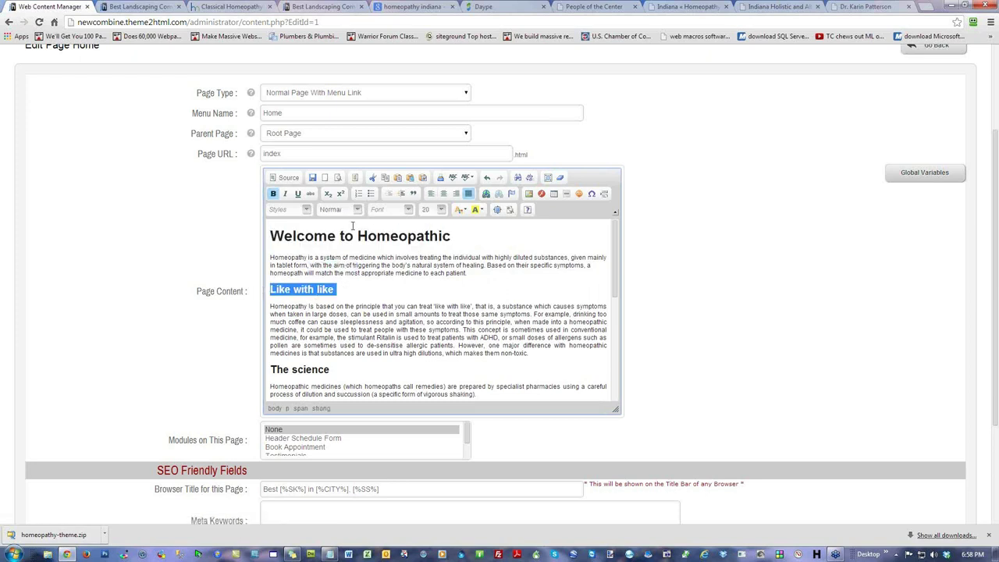
{"action": "left_click", "coordinate": [303, 294]}
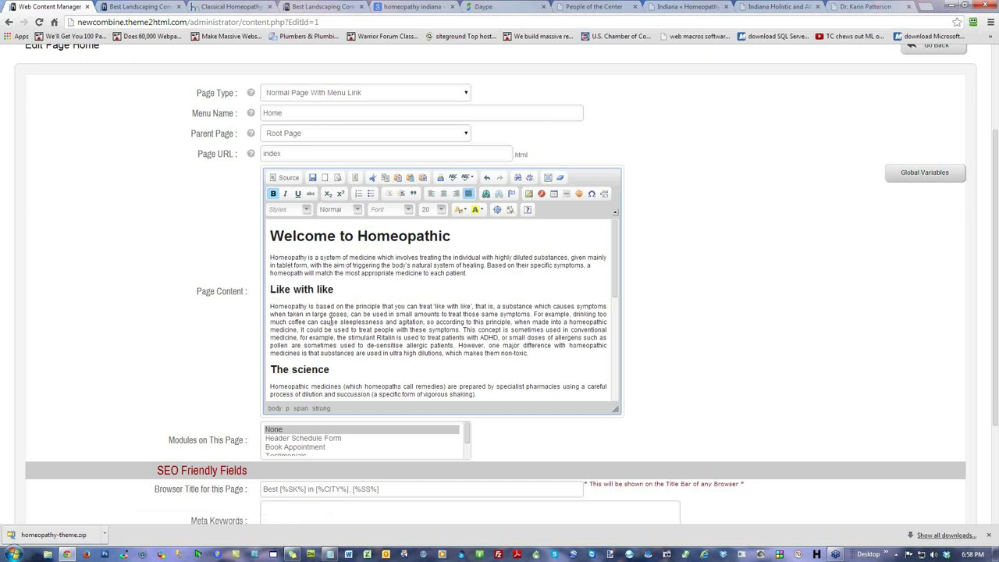
{"action": "left_click_drag", "start_coordinate": [324, 289], "coordinate": [256, 288]}
{"action": "left_click", "coordinate": [357, 297]}
{"action": "left_click_drag", "start_coordinate": [350, 290], "coordinate": [249, 295]}
{"action": "left_click", "coordinate": [274, 195]}
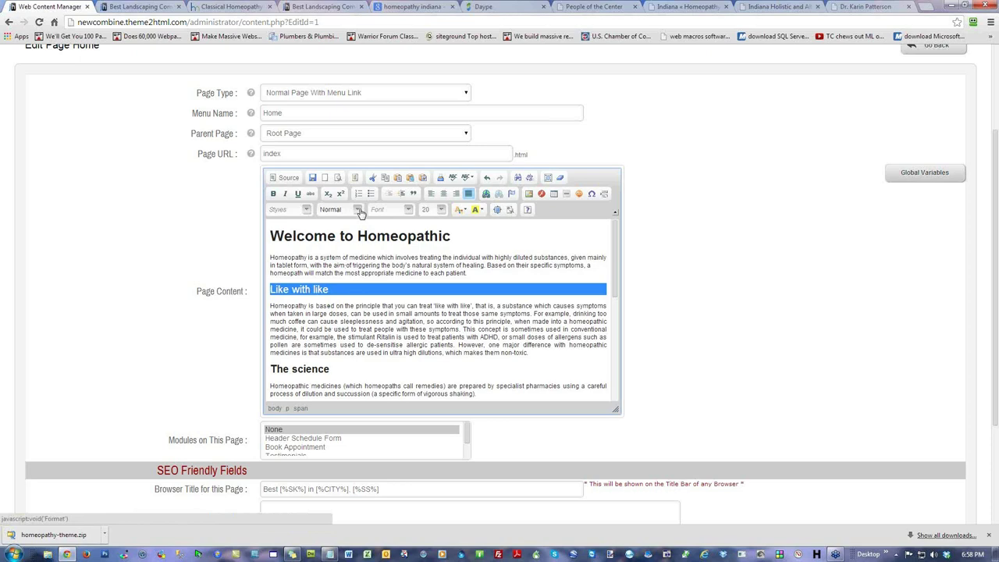
{"action": "left_click", "coordinate": [358, 209]}
{"action": "left_click", "coordinate": [353, 273]}
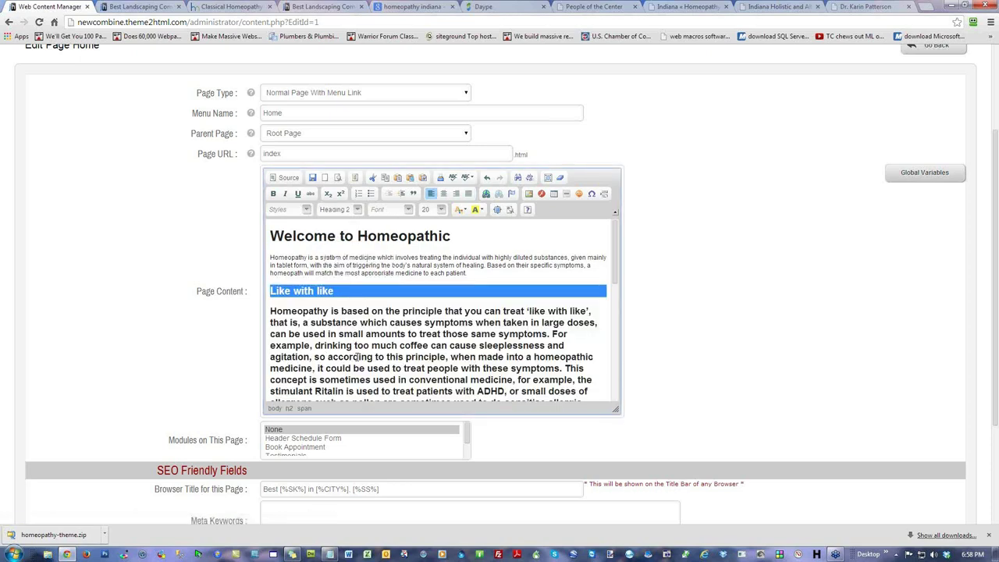
{"action": "left_click", "coordinate": [356, 291]}
Step: Keep the paragraph below 'Like with like' separate and confirm it is Normal text
{"action": "scroll", "coordinate": [347, 312], "scroll_direction": "down", "scroll_amount": 3}
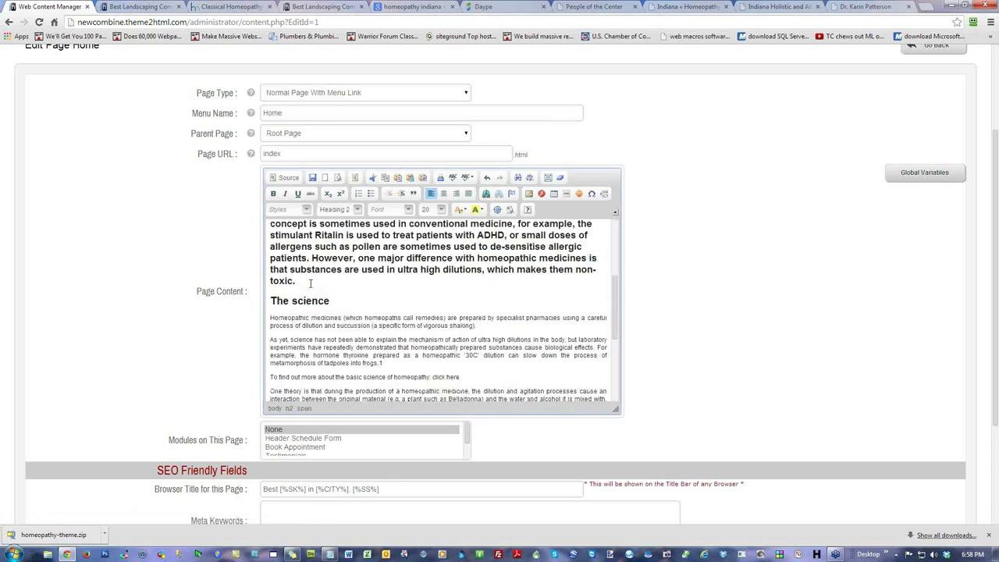
{"action": "scroll", "coordinate": [310, 283], "scroll_direction": "up", "scroll_amount": 5}
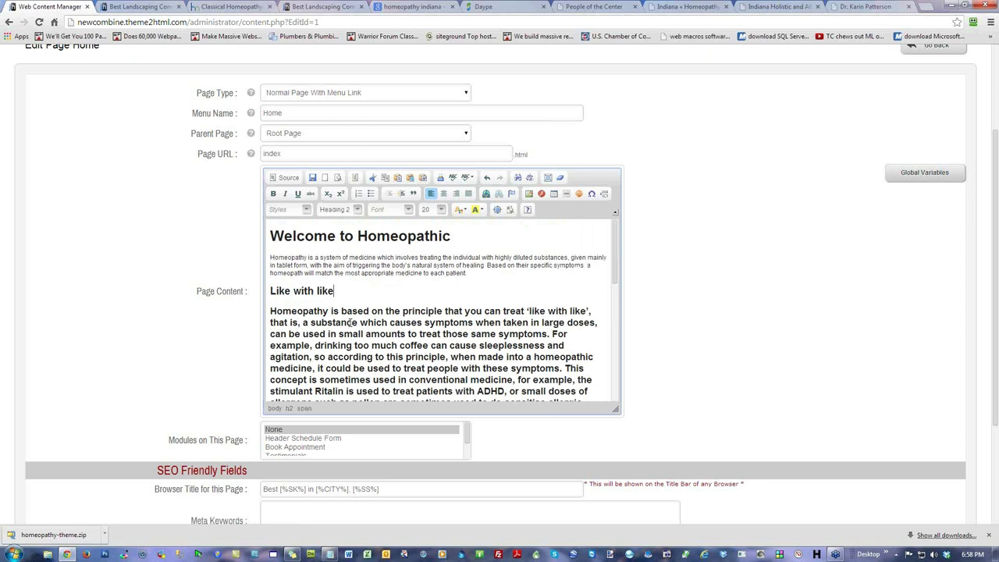
{"action": "key", "text": "Delete"}
{"action": "key", "text": "Return"}
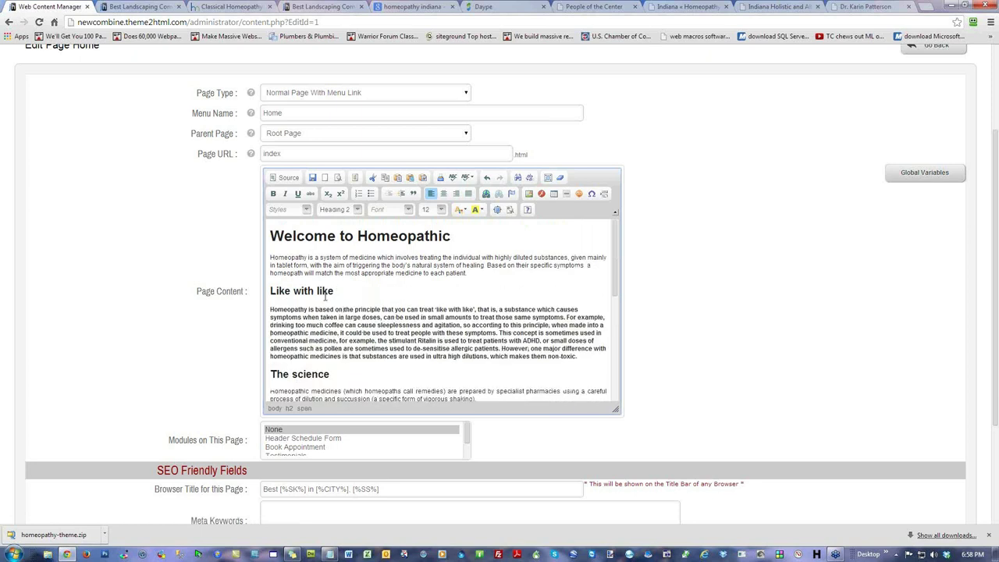
{"action": "left_click_drag", "start_coordinate": [577, 356], "coordinate": [270, 309]}
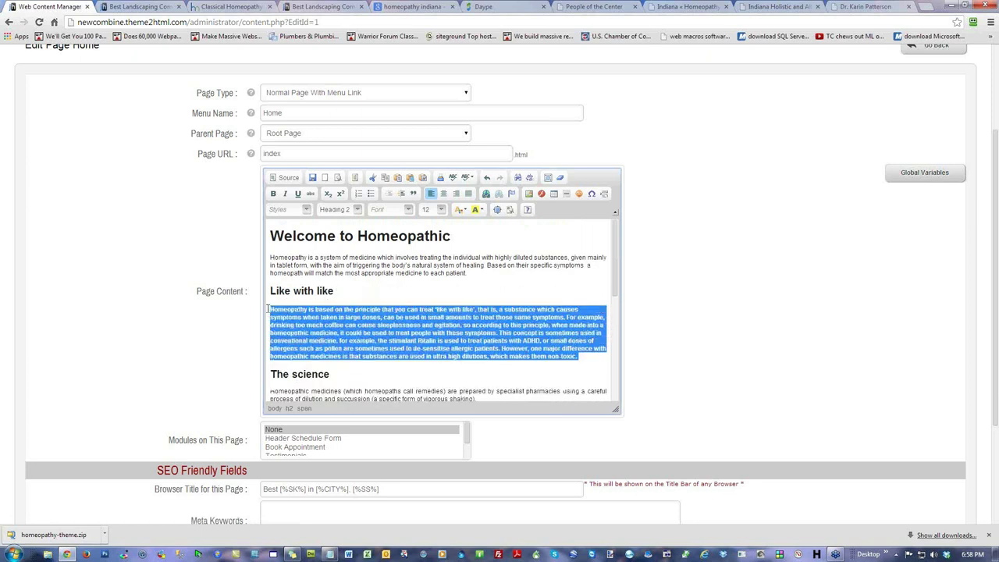
{"action": "left_click", "coordinate": [353, 209]}
{"action": "key", "text": "Escape"}
{"action": "left_click", "coordinate": [424, 291]}
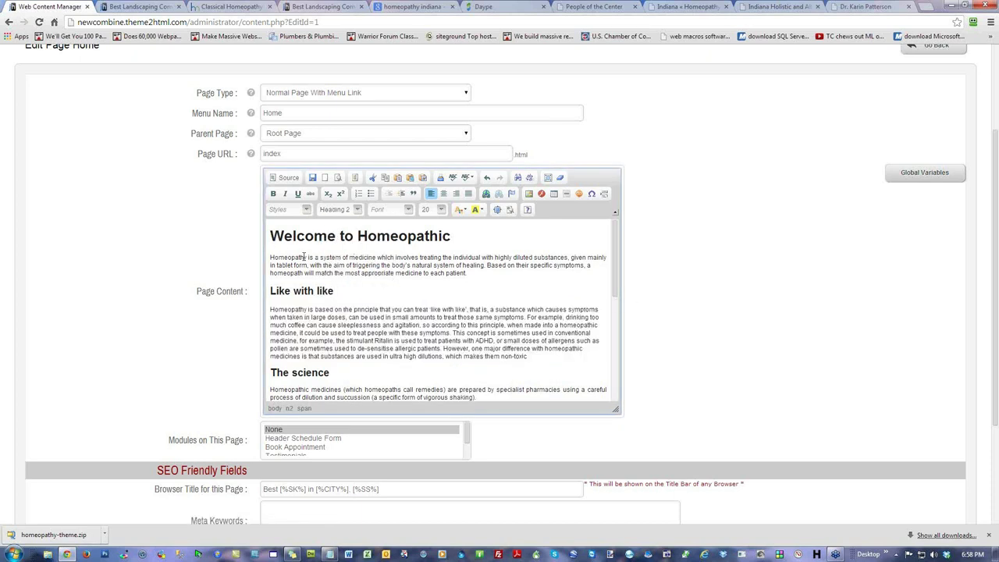
Step: Recheck the top content's format and save the Home page with Update & Reload
{"action": "left_click_drag", "start_coordinate": [369, 310], "coordinate": [271, 236]}
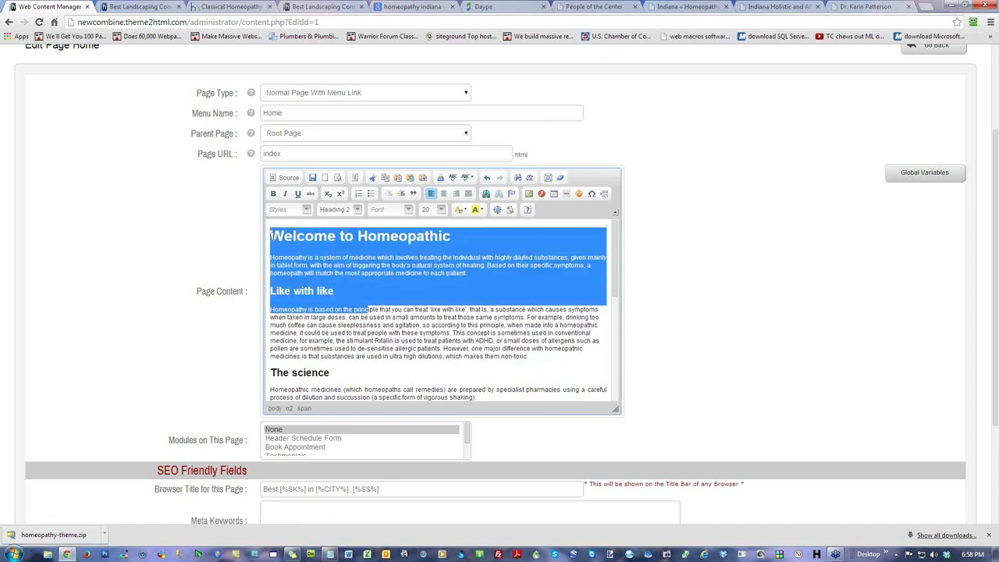
{"action": "left_click", "coordinate": [333, 274]}
{"action": "left_click", "coordinate": [357, 215]}
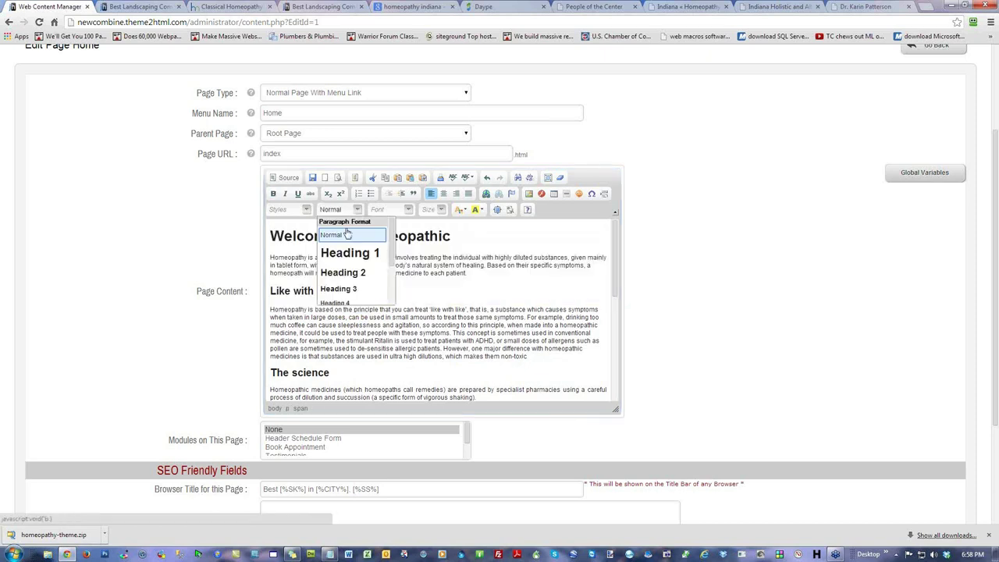
{"action": "left_click", "coordinate": [359, 215]}
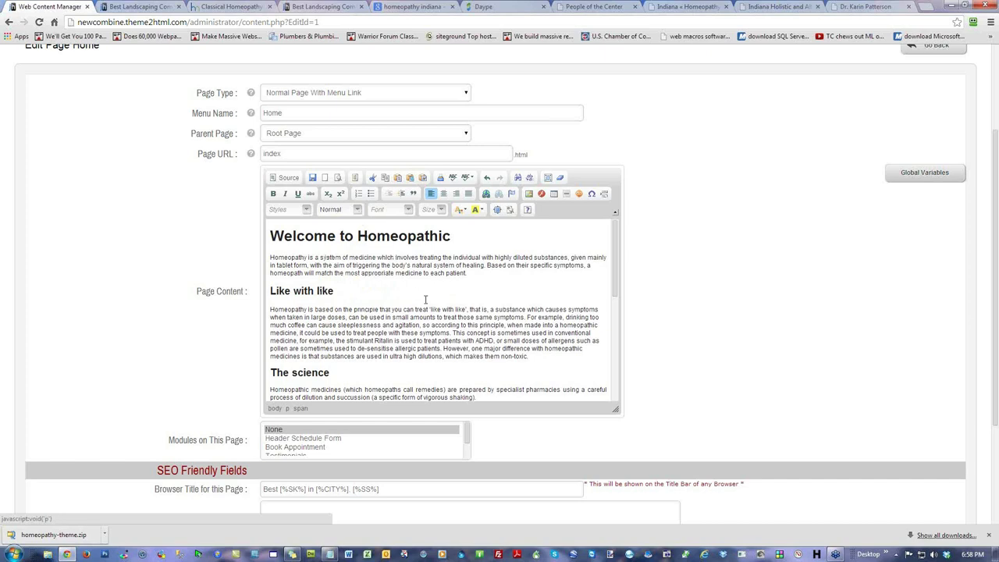
{"action": "scroll", "coordinate": [828, 374], "scroll_direction": "down", "scroll_amount": 3}
{"action": "left_click", "coordinate": [831, 445]}
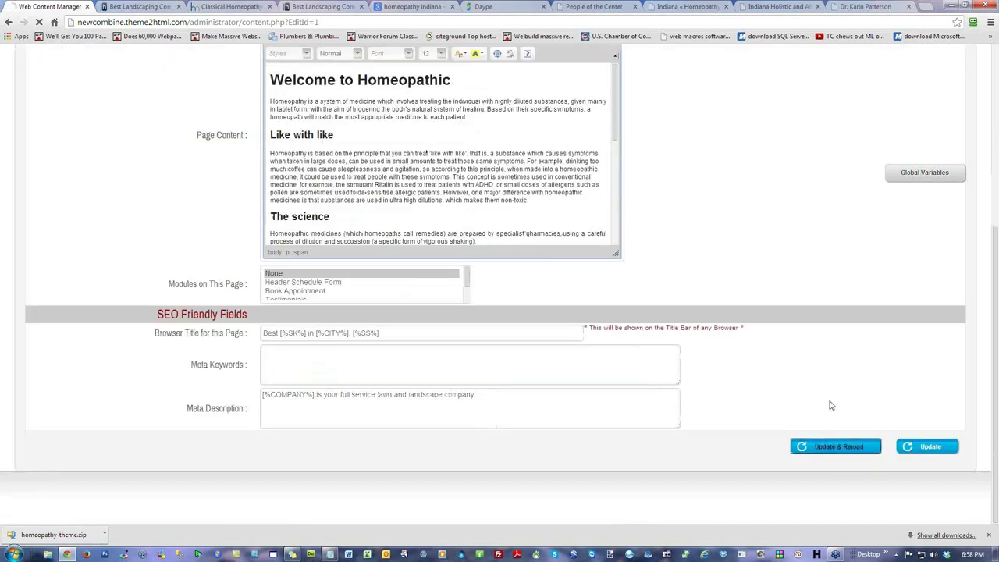
Step: Review Heading 1 in Fonts and Style: Archivo Narrow font, existing colour, size 28
{"action": "left_click", "coordinate": [200, 153]}
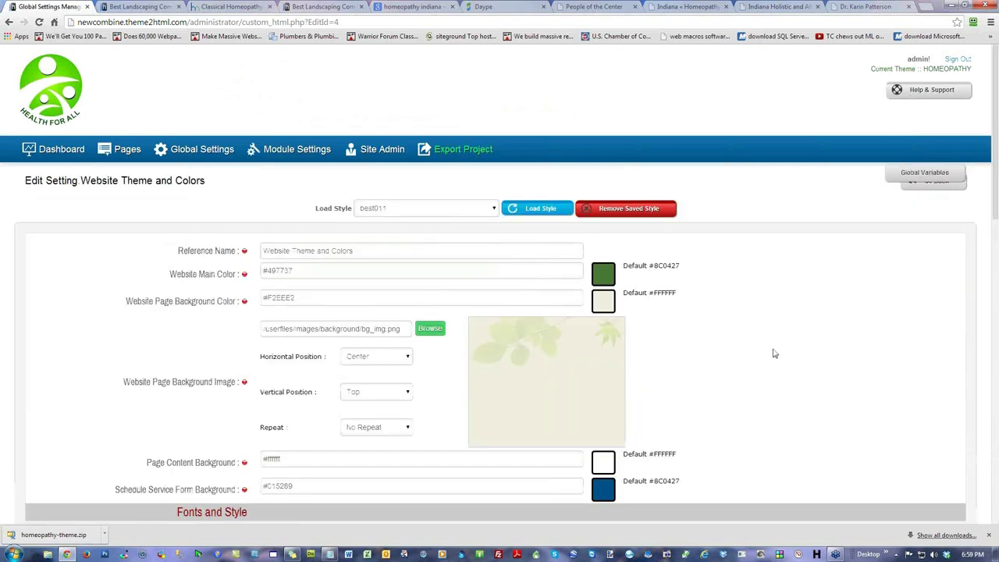
{"action": "scroll", "coordinate": [771, 353], "scroll_direction": "down", "scroll_amount": 6}
{"action": "scroll", "coordinate": [329, 199], "scroll_direction": "up", "scroll_amount": 2}
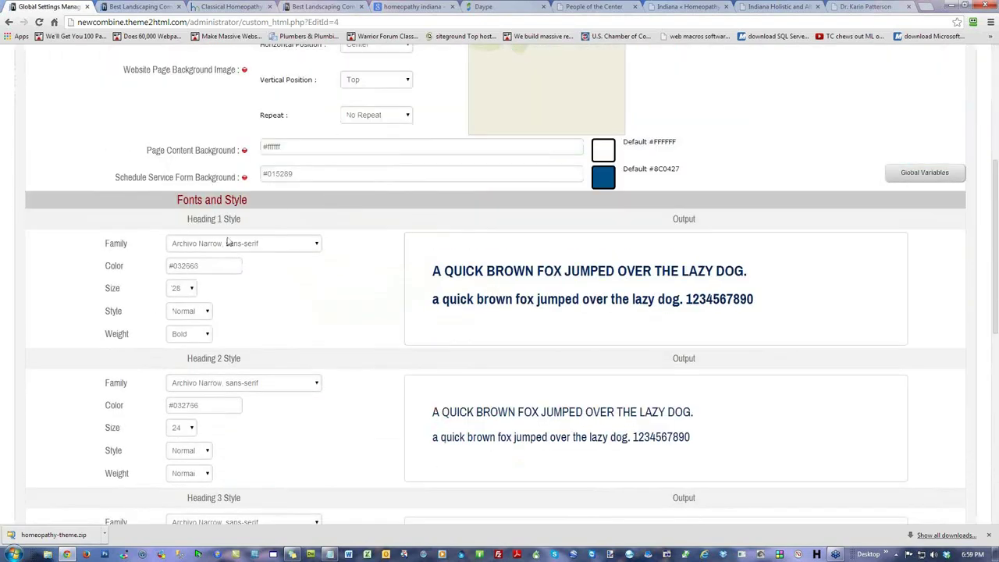
{"action": "left_click_drag", "start_coordinate": [199, 219], "coordinate": [242, 220]}
{"action": "left_click", "coordinate": [210, 245]}
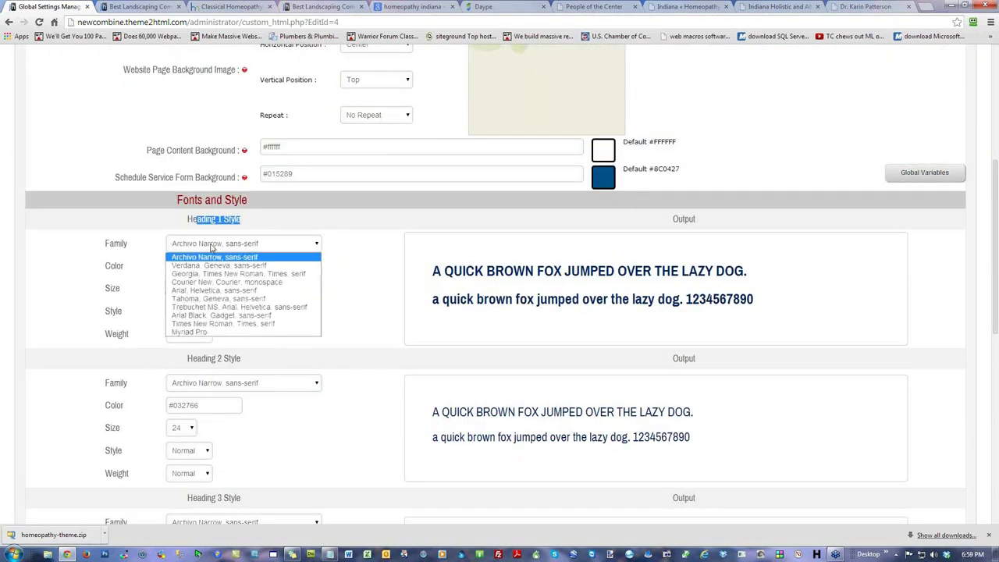
{"action": "left_click", "coordinate": [210, 247]}
{"action": "left_click", "coordinate": [217, 267]}
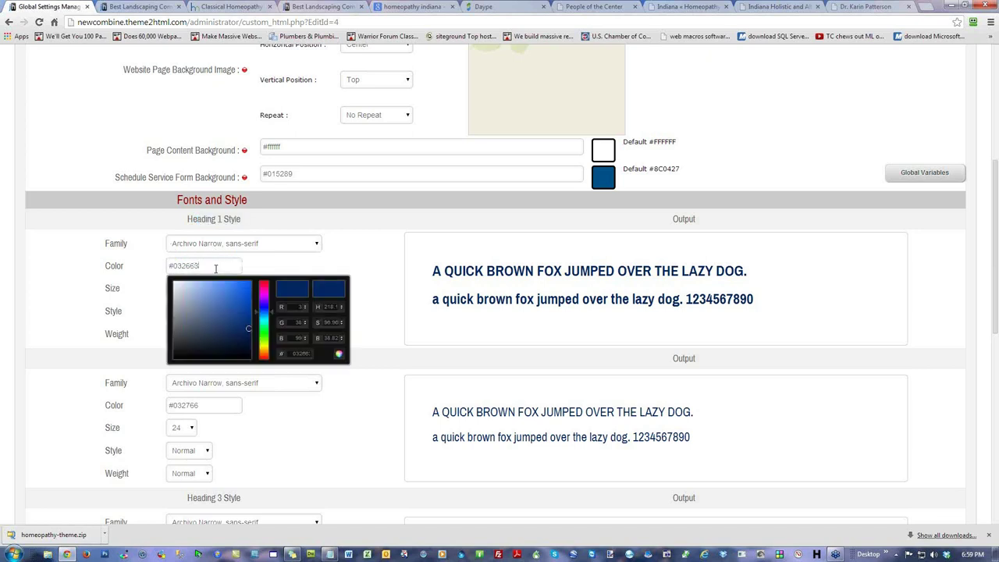
{"action": "left_click", "coordinate": [114, 285]}
{"action": "left_click", "coordinate": [182, 290]}
{"action": "left_click", "coordinate": [180, 289]}
Step: Preview Heading 1 in Italic, revert it to Normal style, and save the theme settings
{"action": "left_click", "coordinate": [188, 312]}
{"action": "left_click", "coordinate": [188, 312]}
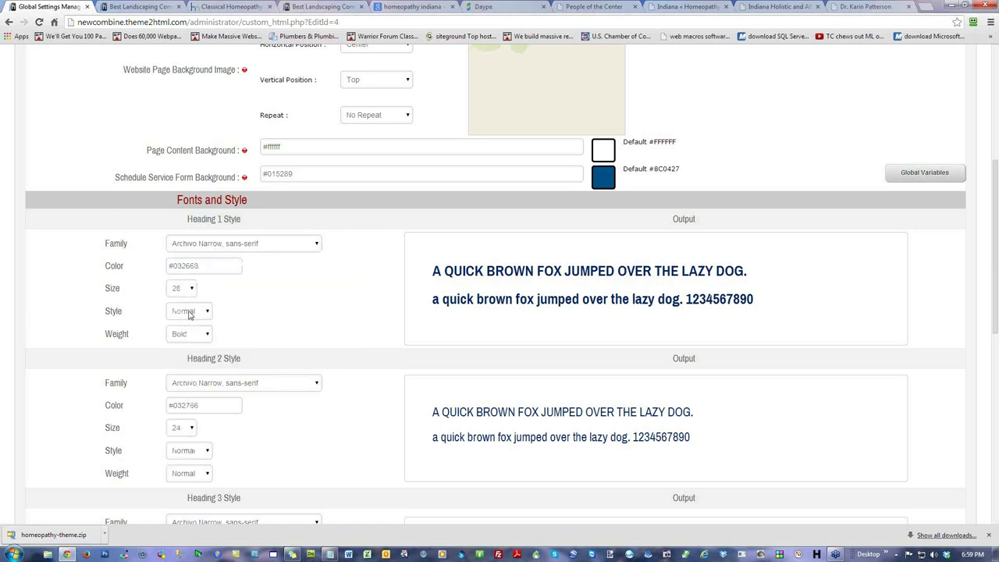
{"action": "left_click", "coordinate": [198, 314]}
{"action": "left_click", "coordinate": [179, 334]}
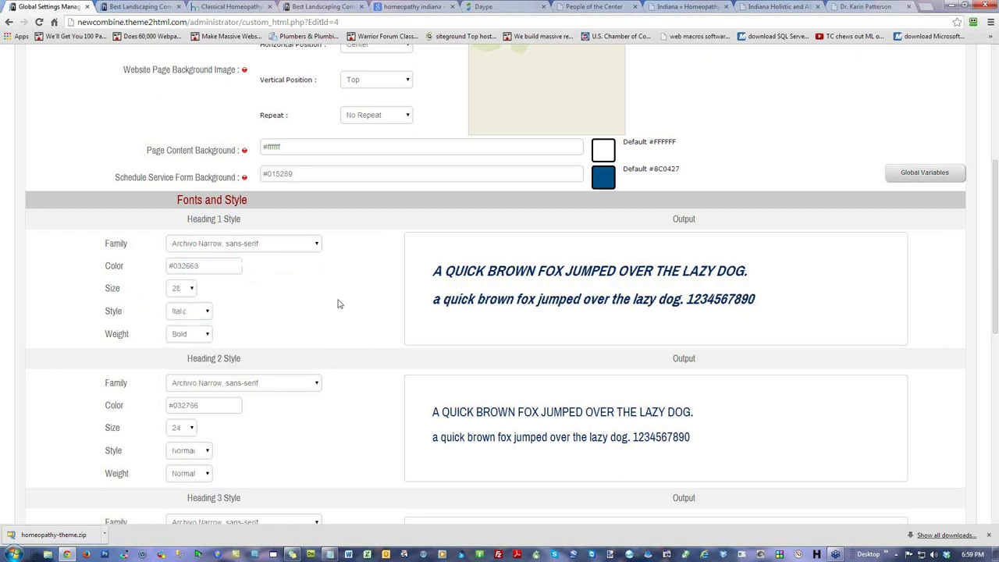
{"action": "left_click_drag", "start_coordinate": [780, 295], "coordinate": [426, 270]}
{"action": "left_click", "coordinate": [305, 277]}
{"action": "left_click", "coordinate": [193, 311]}
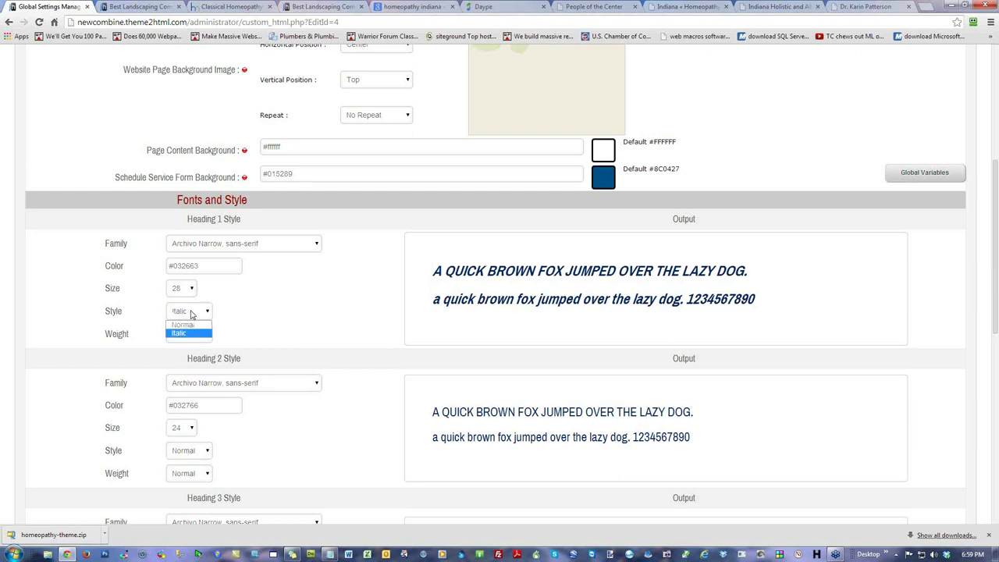
{"action": "left_click", "coordinate": [191, 325]}
{"action": "scroll", "coordinate": [716, 343], "scroll_direction": "down", "scroll_amount": 7}
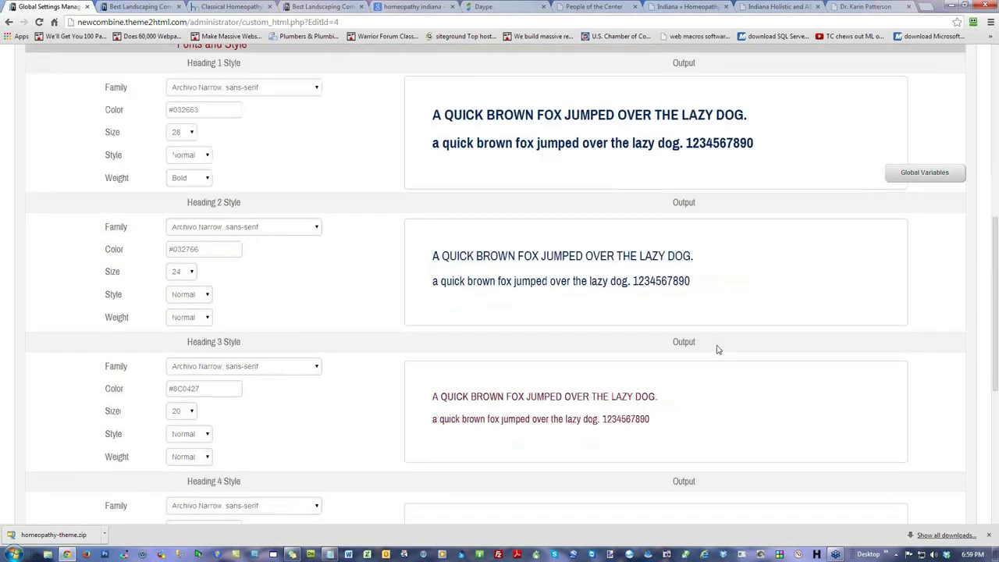
{"action": "left_click", "coordinate": [827, 440]}
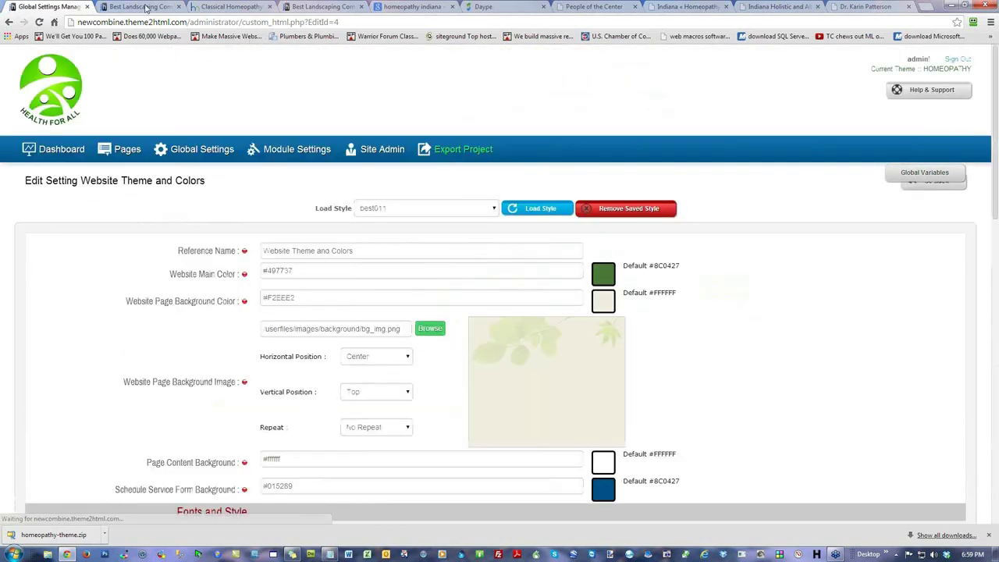
Step: Inspect the Welcome to Homeopathic heading and page content on the live site
{"action": "left_click", "coordinate": [146, 8]}
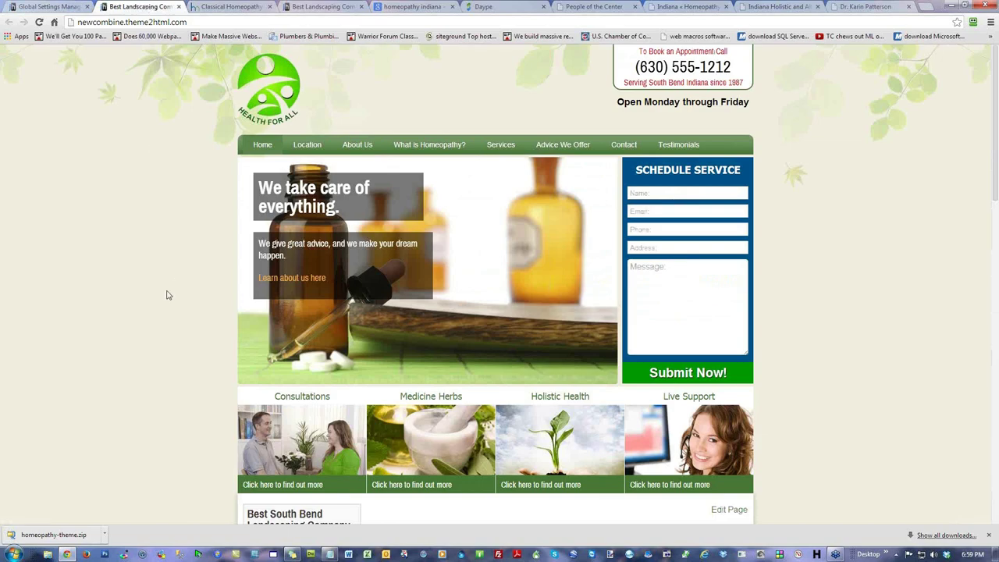
{"action": "scroll", "coordinate": [166, 294], "scroll_direction": "down", "scroll_amount": 4}
{"action": "left_click_drag", "start_coordinate": [515, 223], "coordinate": [371, 224]}
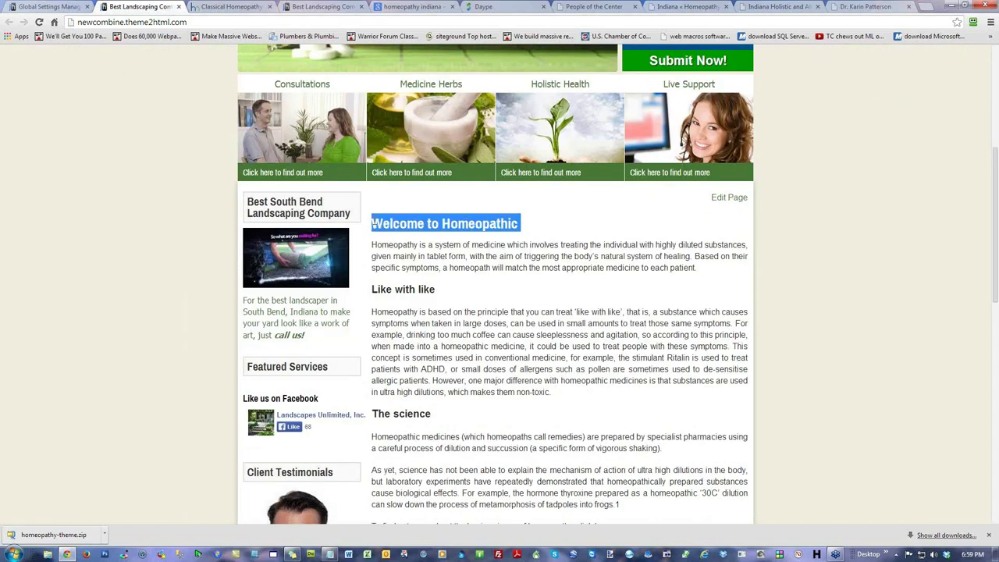
{"action": "left_click_drag", "start_coordinate": [456, 296], "coordinate": [137, 232]}
{"action": "left_click", "coordinate": [102, 241]}
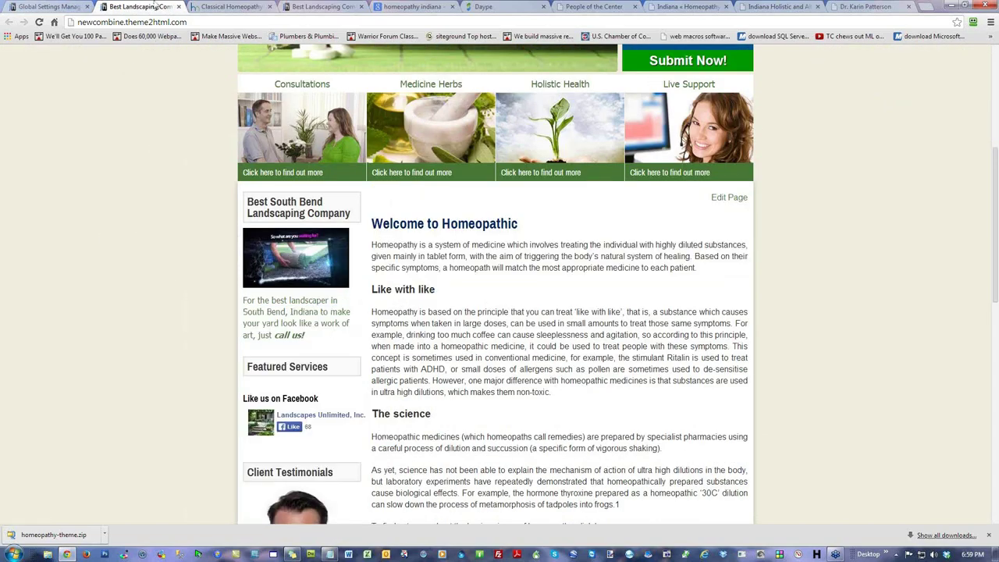
Step: Reopen the Home page editor and check the formats of both headings and the paragraph
{"action": "left_click", "coordinate": [60, 7]}
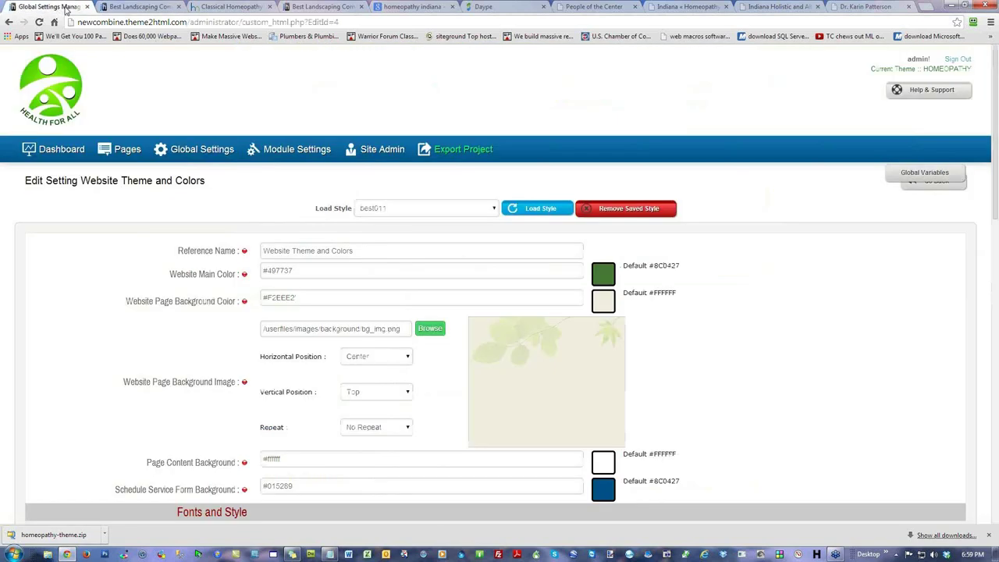
{"action": "left_click", "coordinate": [126, 149]}
{"action": "left_click", "coordinate": [101, 233]}
{"action": "scroll", "coordinate": [762, 322], "scroll_direction": "down", "scroll_amount": 3}
{"action": "scroll", "coordinate": [428, 231], "scroll_direction": "up", "scroll_amount": 2}
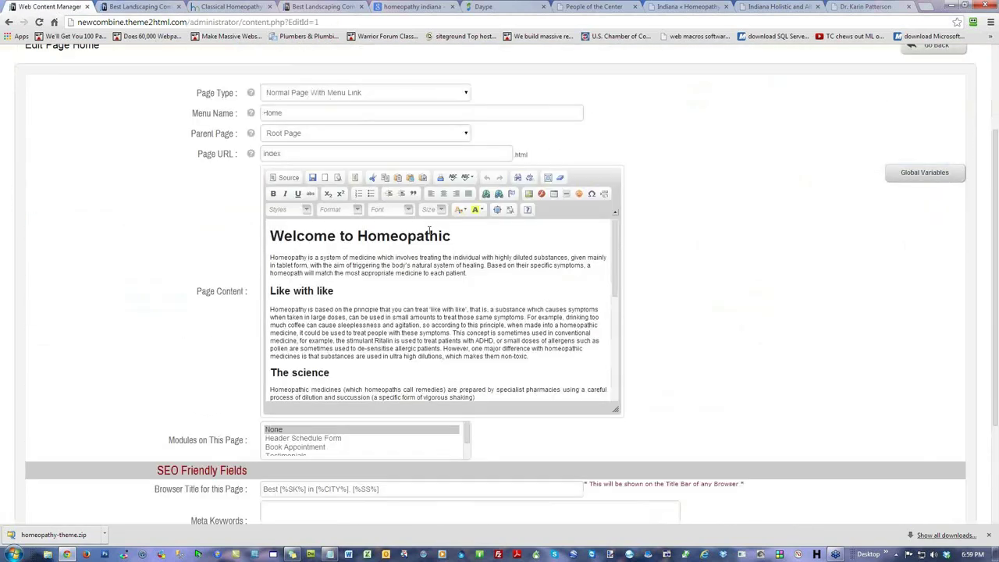
{"action": "left_click_drag", "start_coordinate": [451, 237], "coordinate": [267, 237]}
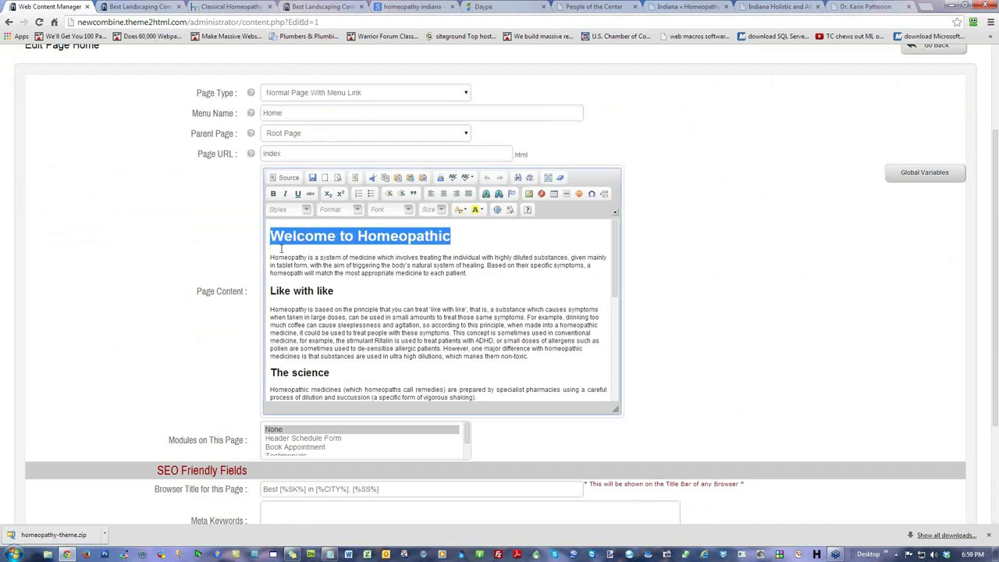
{"action": "left_click_drag", "start_coordinate": [344, 291], "coordinate": [268, 291]}
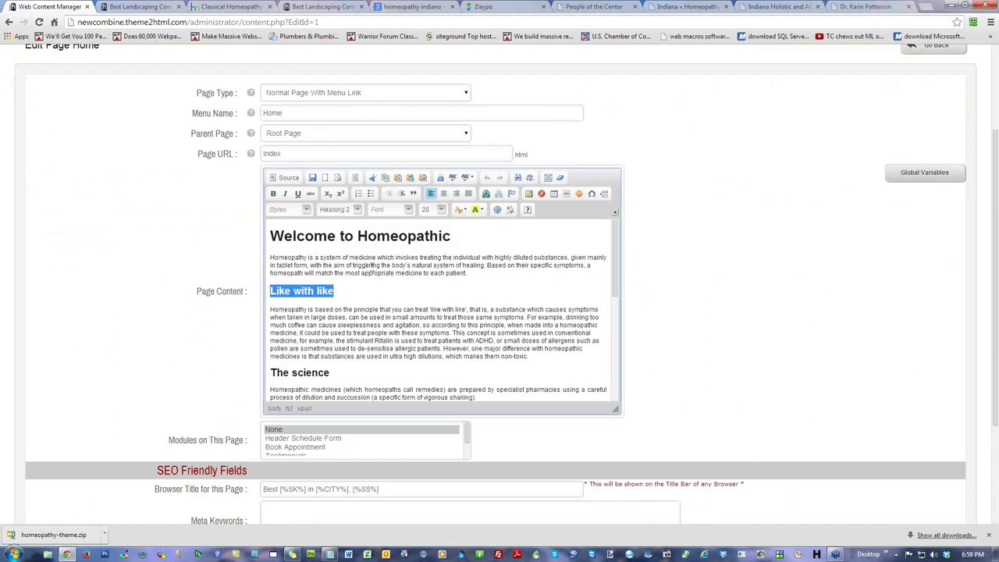
{"action": "left_click_drag", "start_coordinate": [371, 266], "coordinate": [328, 265]}
{"action": "left_click", "coordinate": [167, 235]}
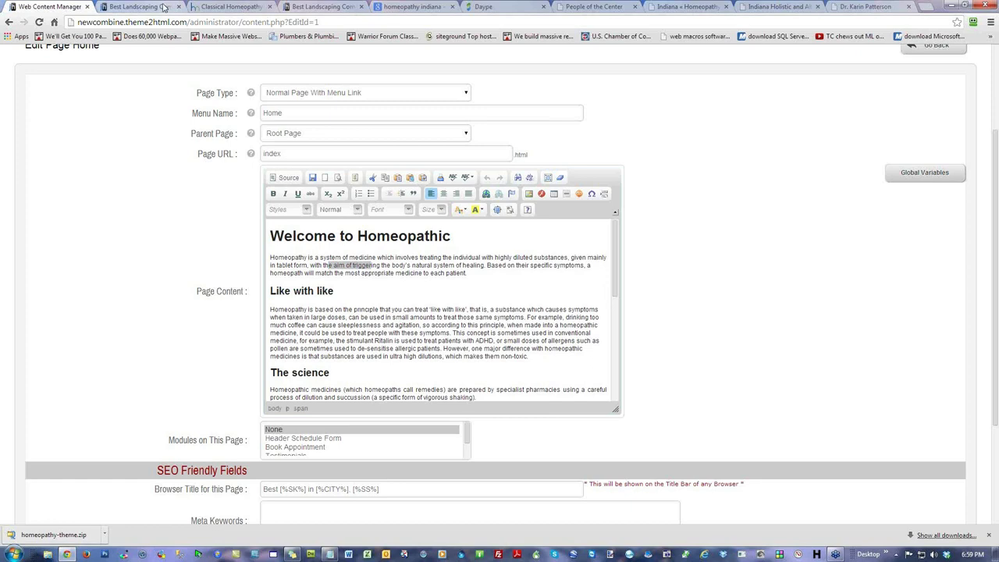
Step: Compare the Welcome, Like with like and paragraph text on the live homepage, then bring up the notes
{"action": "left_click", "coordinate": [164, 7]}
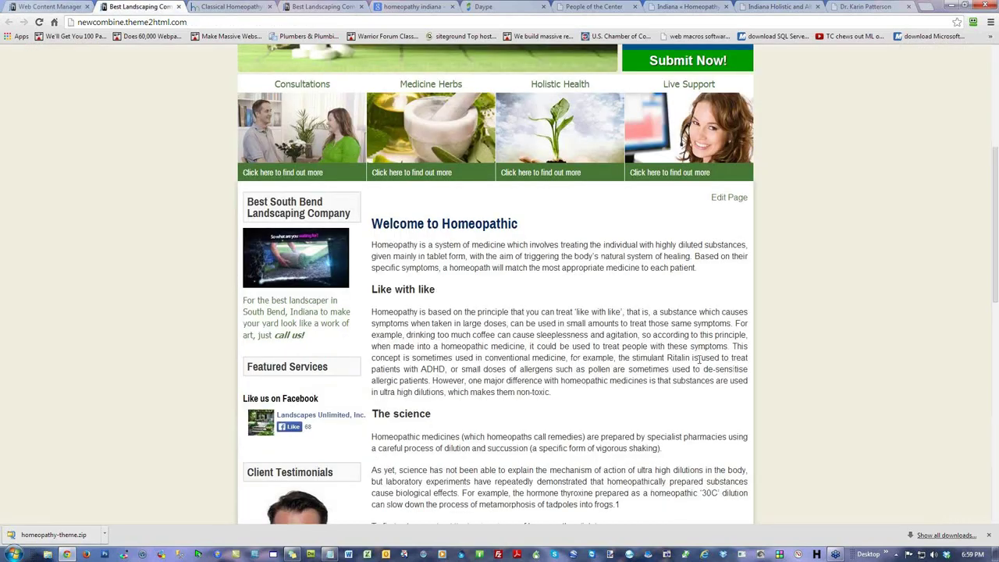
{"action": "left_click_drag", "start_coordinate": [527, 226], "coordinate": [381, 218]}
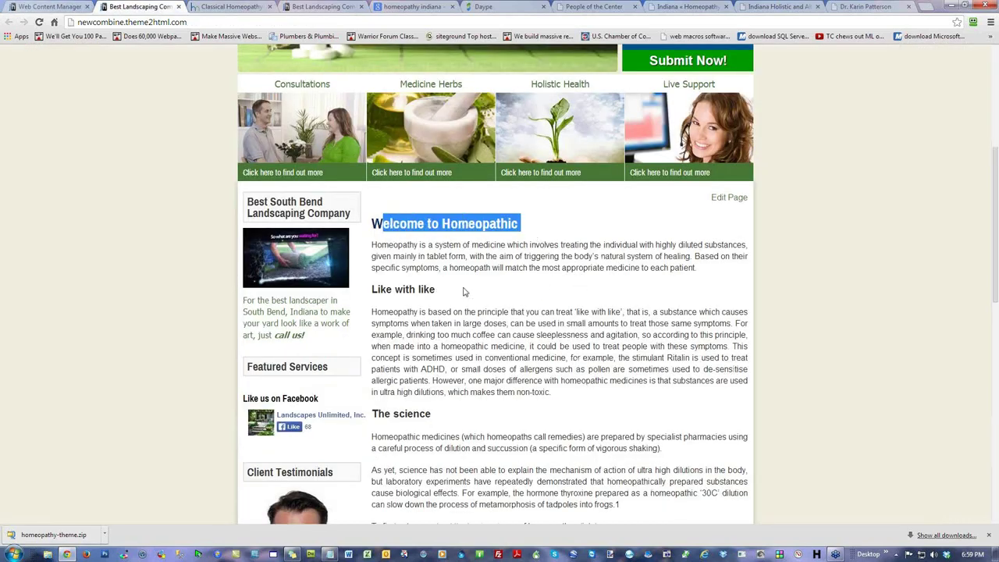
{"action": "left_click_drag", "start_coordinate": [463, 291], "coordinate": [371, 290]}
{"action": "left_click_drag", "start_coordinate": [527, 256], "coordinate": [462, 246]}
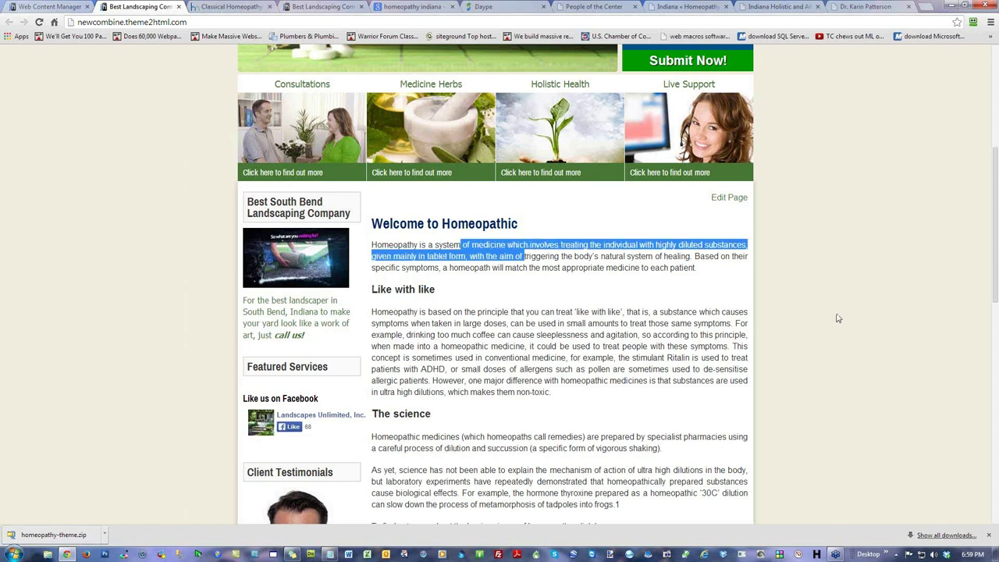
{"action": "left_click", "coordinate": [838, 282]}
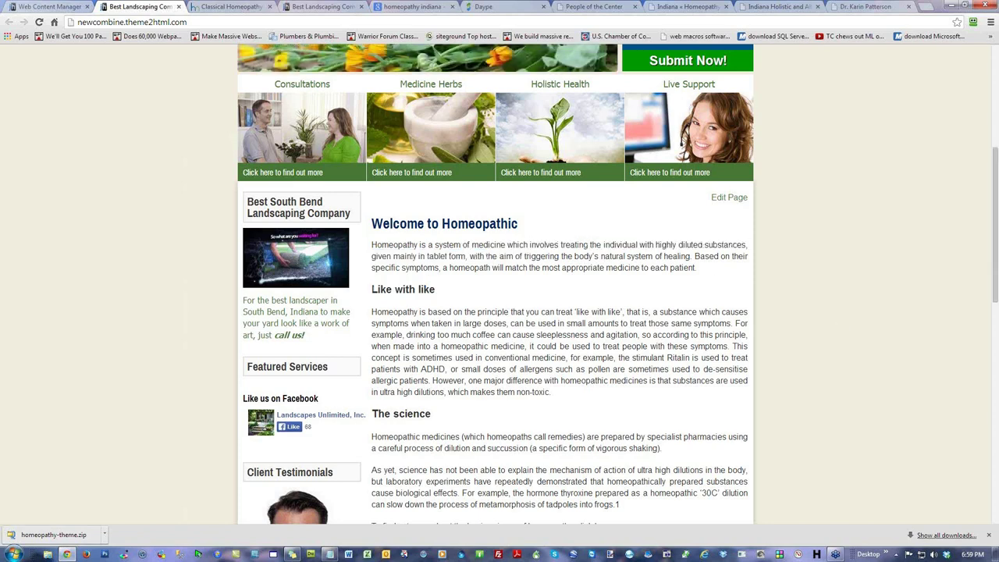
{"action": "key", "text": "alt+Tab"}
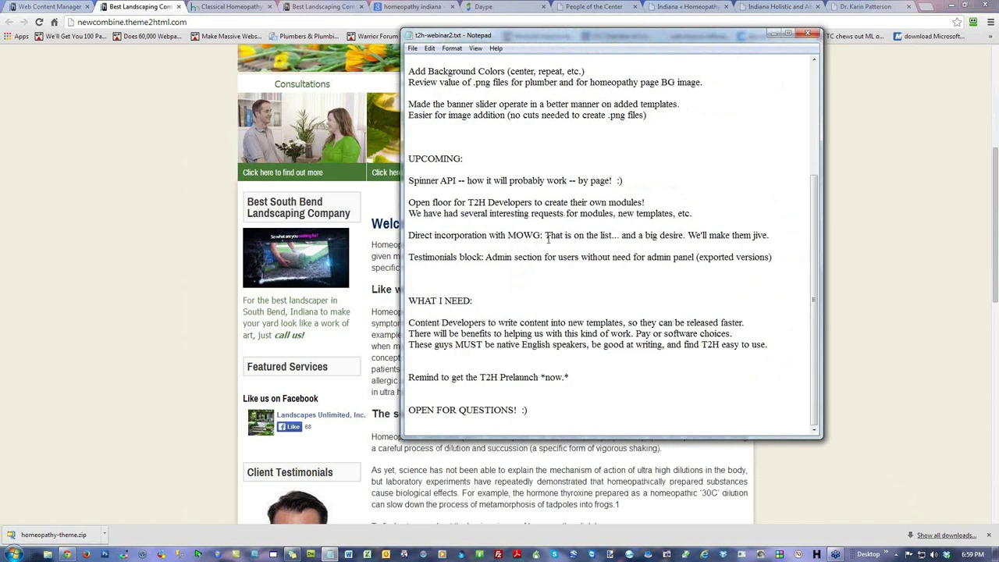
Step: Move the notes aside, look over the site modules list, then go to Global Settings
{"action": "left_click_drag", "start_coordinate": [563, 234], "coordinate": [601, 242]}
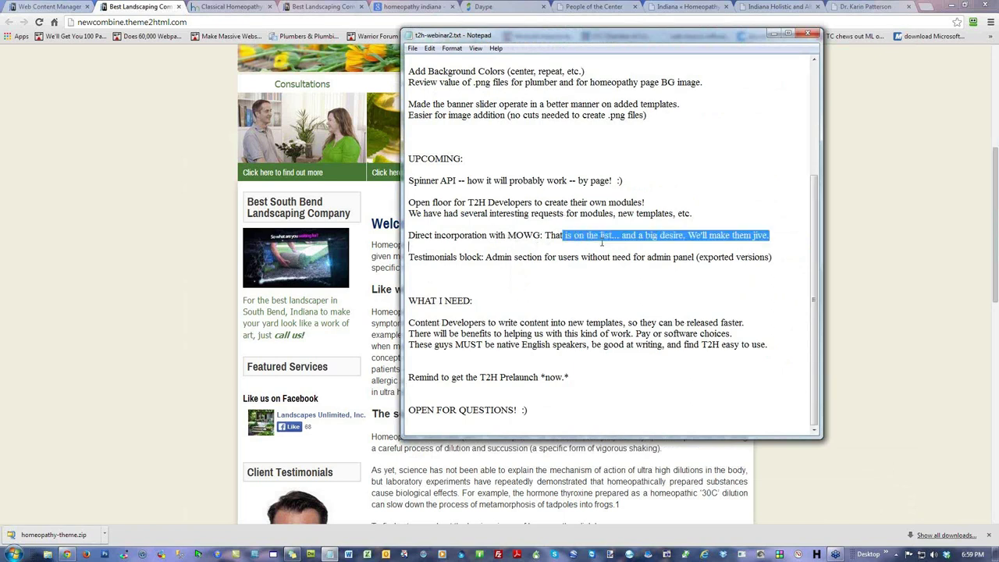
{"action": "left_click_drag", "start_coordinate": [575, 39], "coordinate": [998, 120]}
{"action": "left_click", "coordinate": [63, 6]}
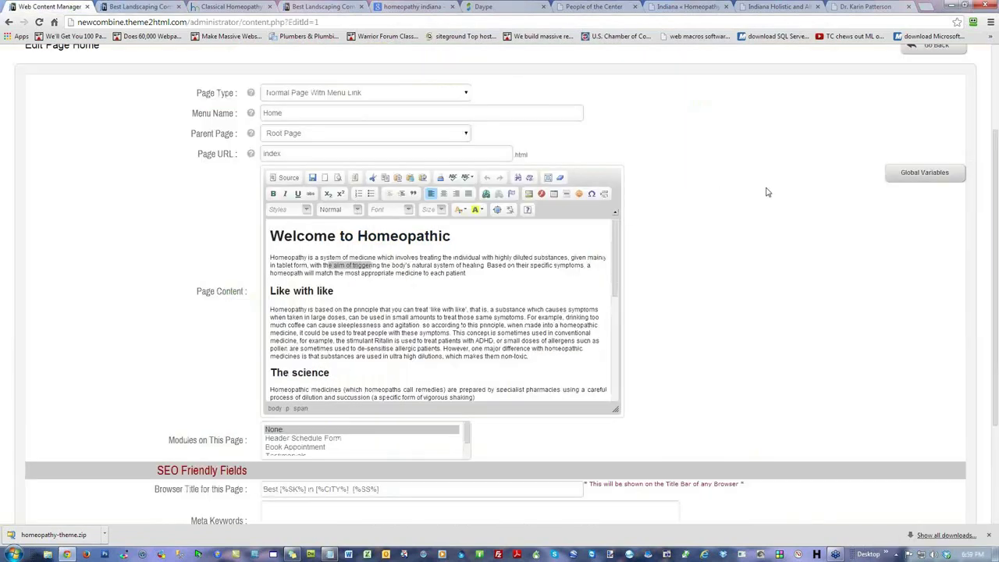
{"action": "scroll", "coordinate": [765, 226], "scroll_direction": "up", "scroll_amount": 3}
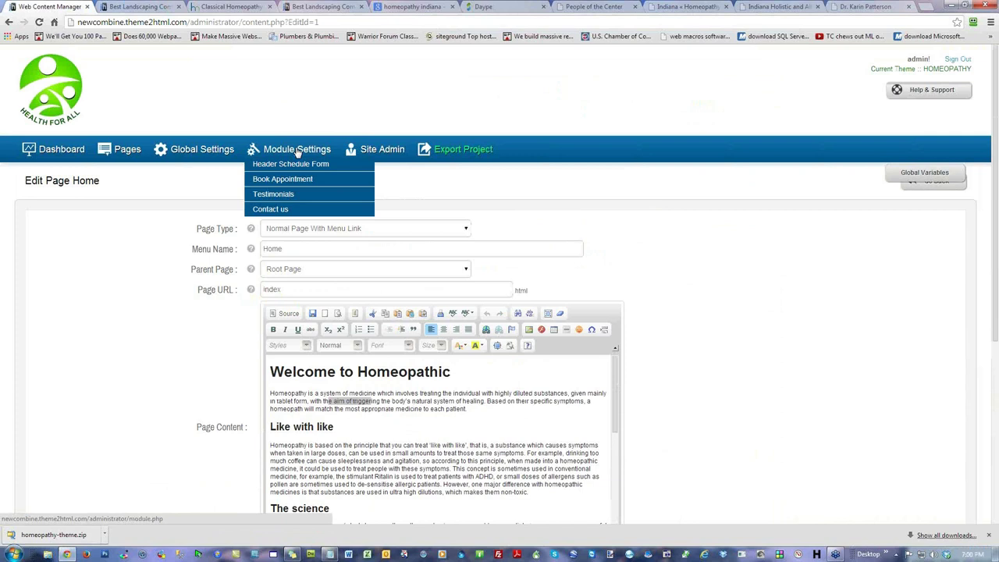
{"action": "left_click", "coordinate": [269, 148]}
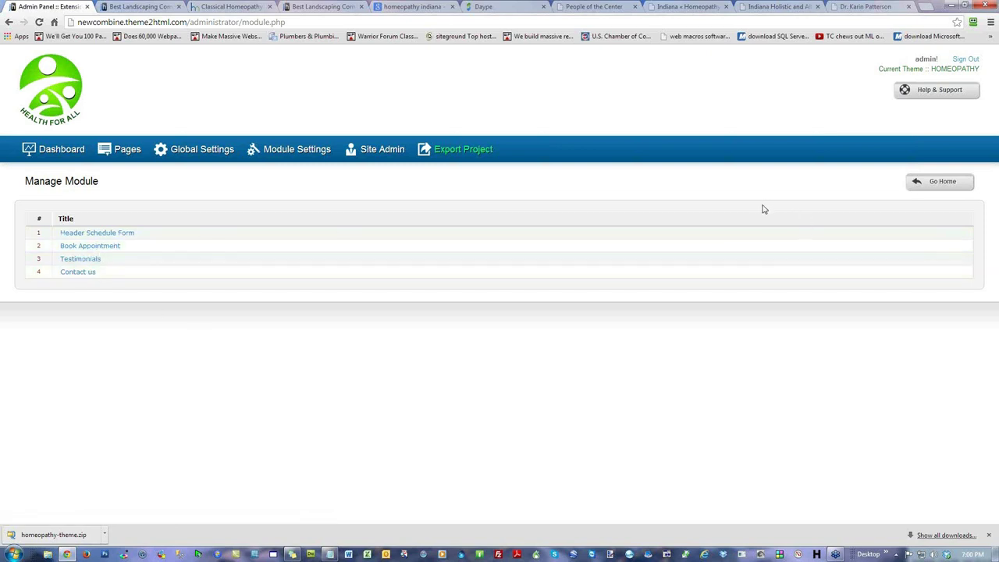
{"action": "left_click", "coordinate": [201, 152]}
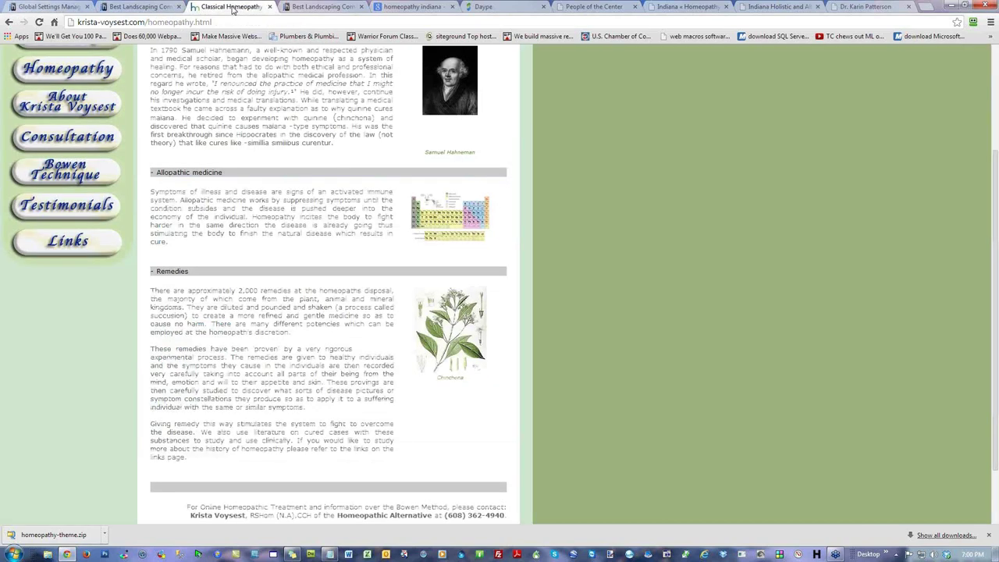
Step: Go to mowgtemplates.com in the reference page tab
{"action": "left_click", "coordinate": [234, 6]}
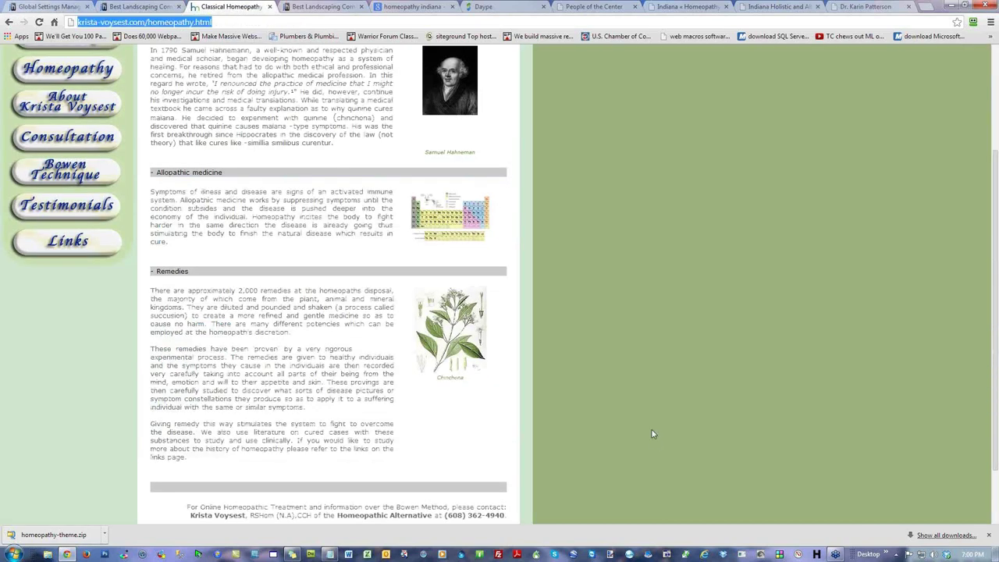
{"action": "type", "text": "mowgtemplates.com"}
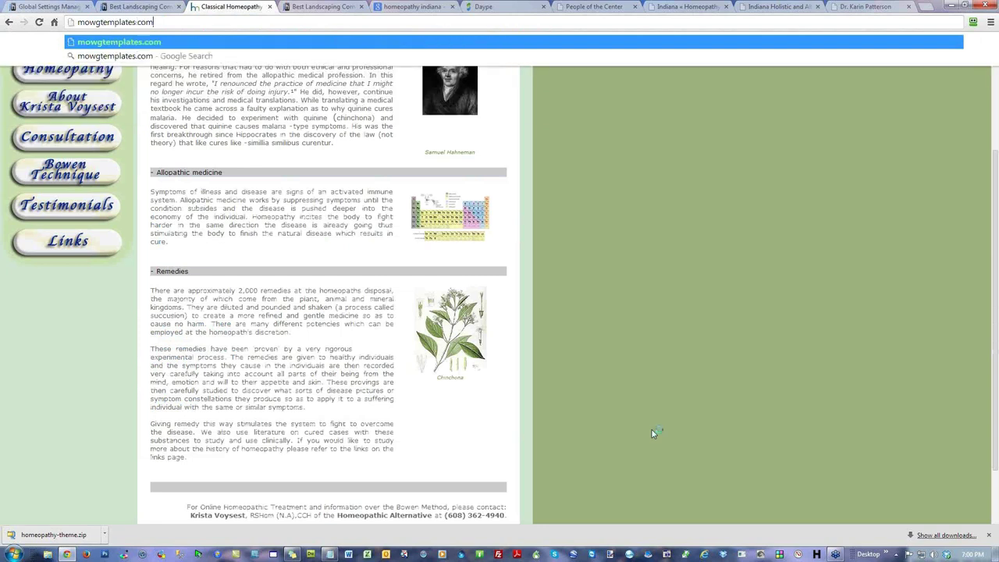
{"action": "key", "text": "Return"}
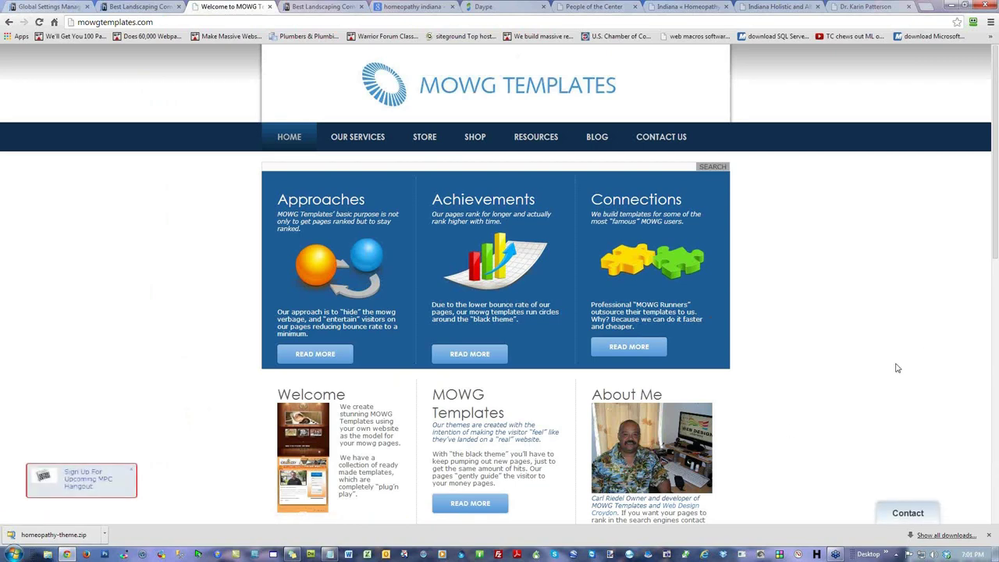
Step: Browse the MOWG Templates store and its products, then return to the live homeopathy site
{"action": "scroll", "coordinate": [152, 284], "scroll_direction": "down", "scroll_amount": 3}
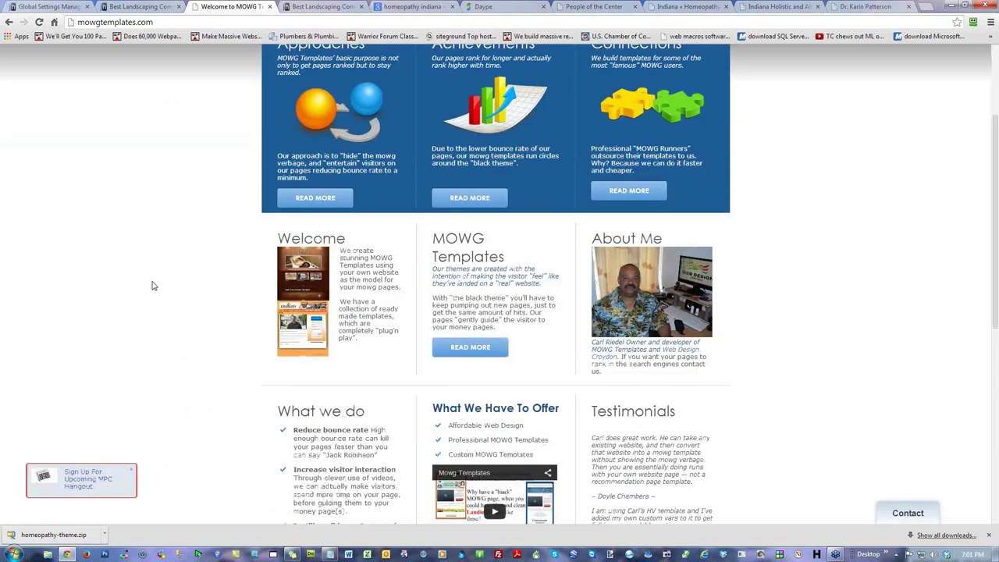
{"action": "scroll", "coordinate": [153, 284], "scroll_direction": "up", "scroll_amount": 3}
{"action": "left_click", "coordinate": [425, 137]}
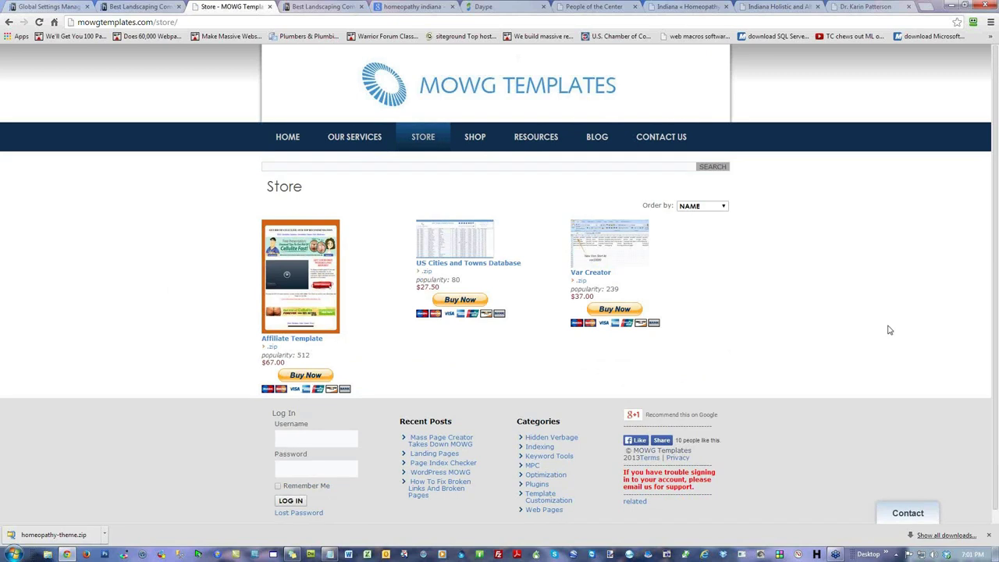
{"action": "scroll", "coordinate": [890, 332], "scroll_direction": "down", "scroll_amount": 1}
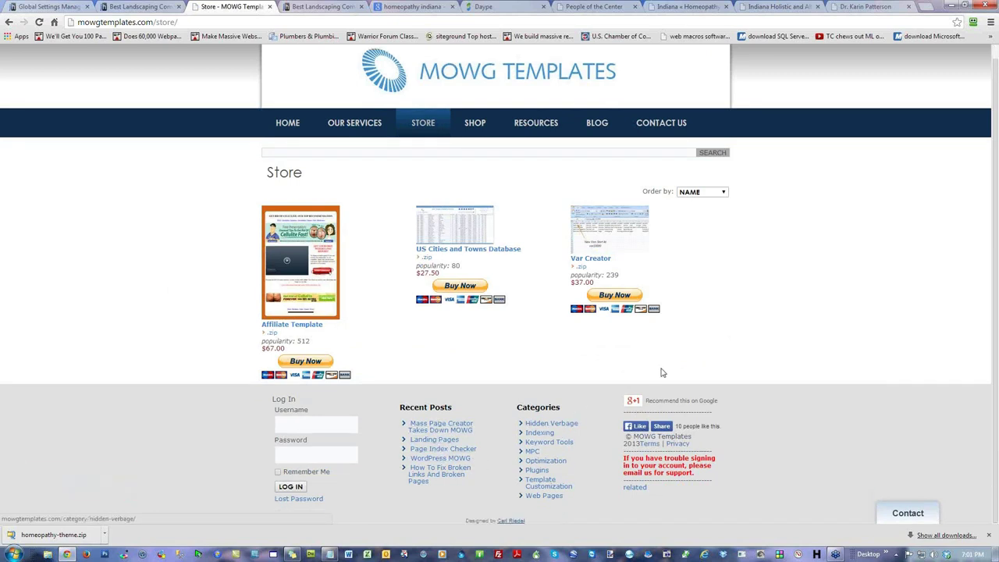
{"action": "scroll", "coordinate": [807, 323], "scroll_direction": "up", "scroll_amount": 1}
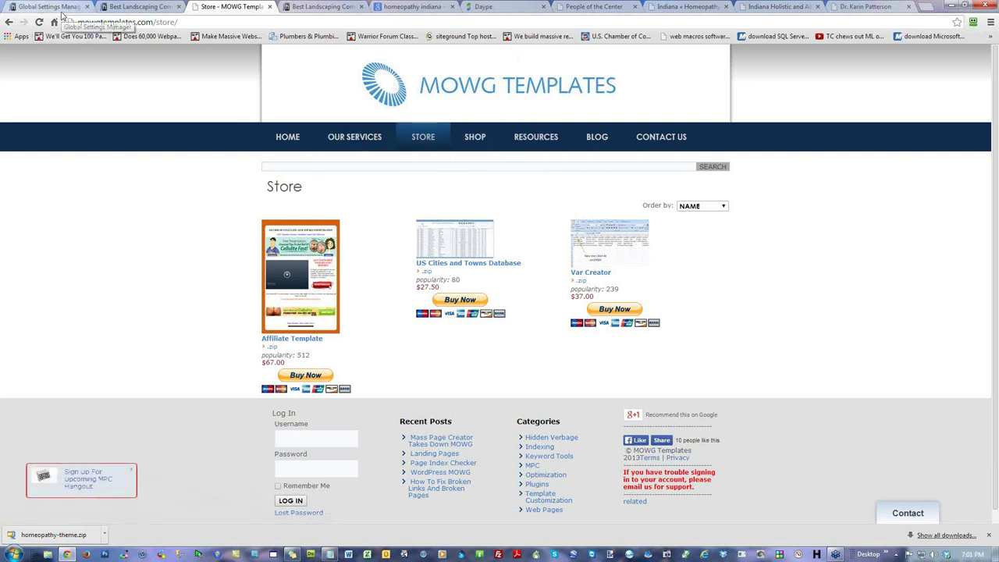
{"action": "left_click", "coordinate": [133, 7]}
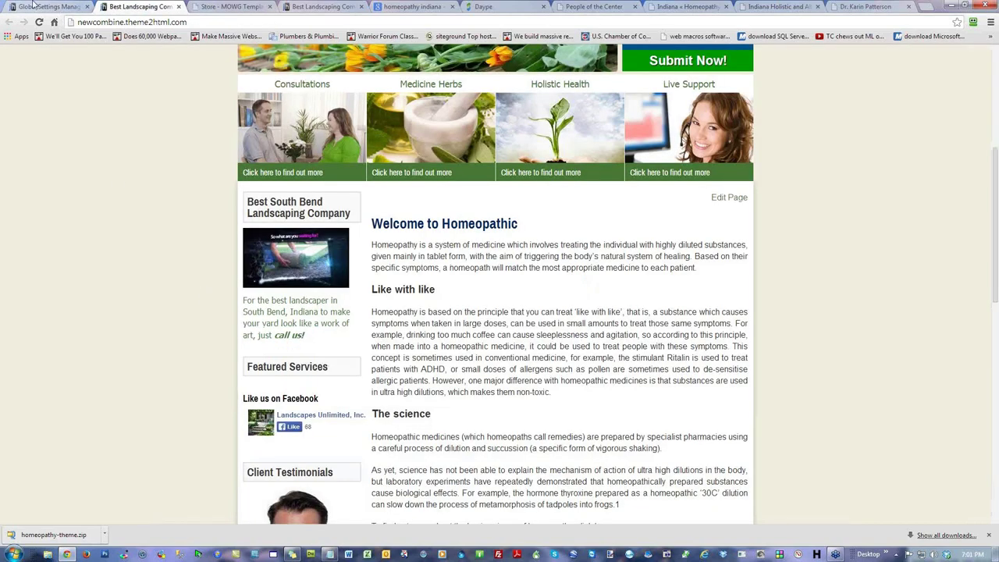
Step: Glance between Global Settings and the live homeopathy site, then go to the admin Dashboard
{"action": "left_click", "coordinate": [35, 6]}
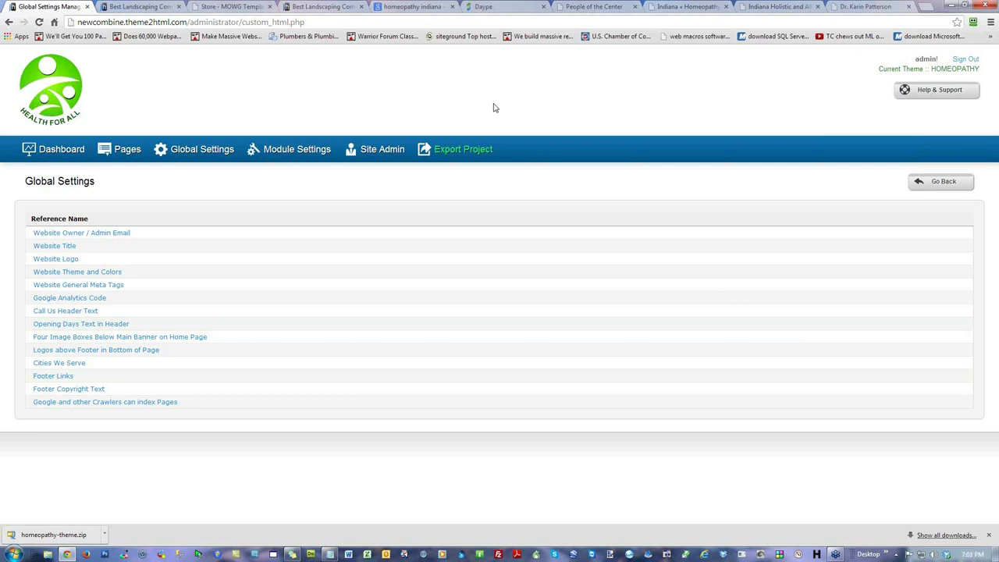
{"action": "left_click", "coordinate": [140, 7]}
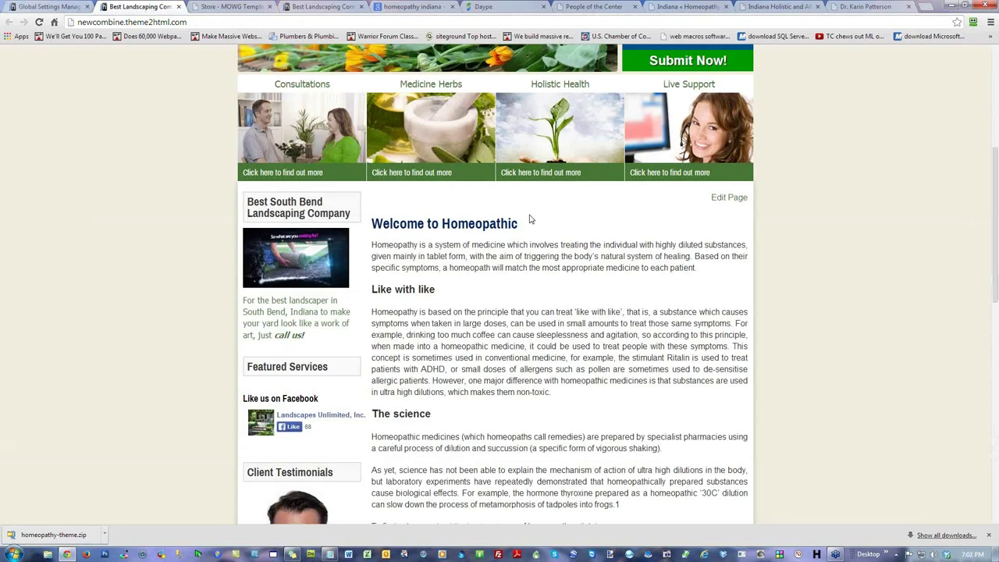
{"action": "scroll", "coordinate": [804, 265], "scroll_direction": "up", "scroll_amount": 2}
{"action": "scroll", "coordinate": [804, 269], "scroll_direction": "up", "scroll_amount": 2}
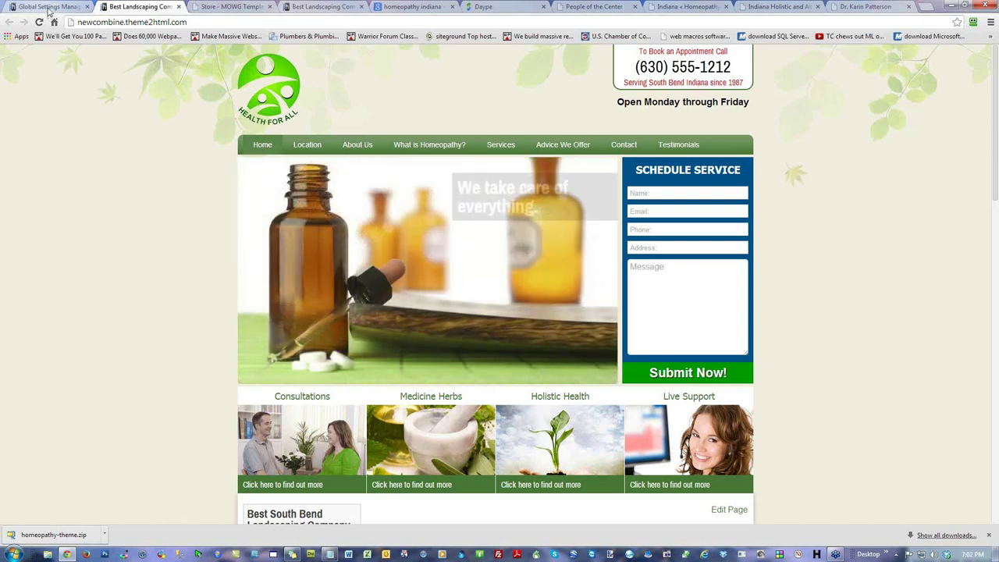
{"action": "key", "text": "ctrl+shift+Tab"}
{"action": "left_click", "coordinate": [63, 152]}
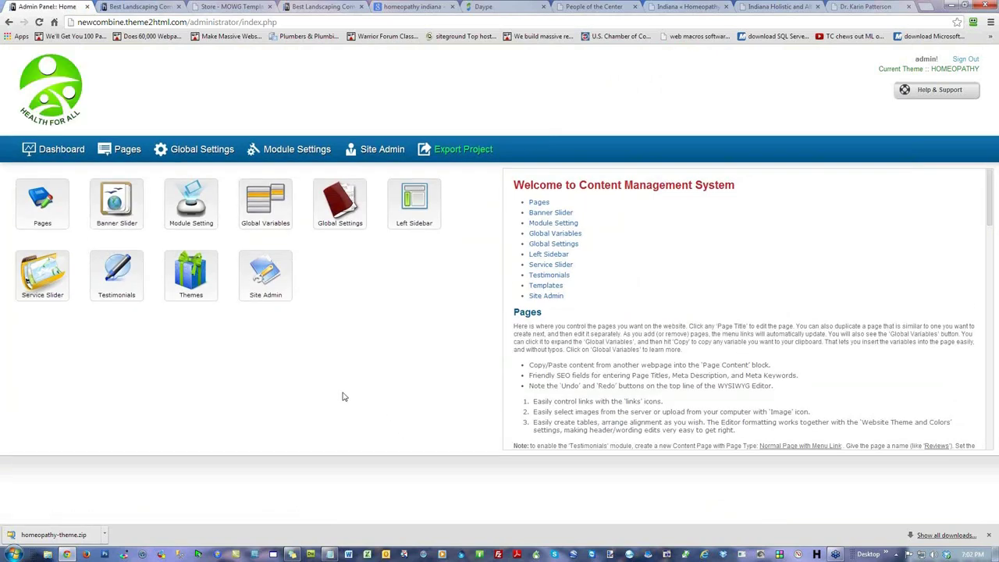
Step: Review the installed themes in the template manager against the webinar notes, then open Manage Pages
{"action": "mouse_move", "coordinate": [192, 283]}
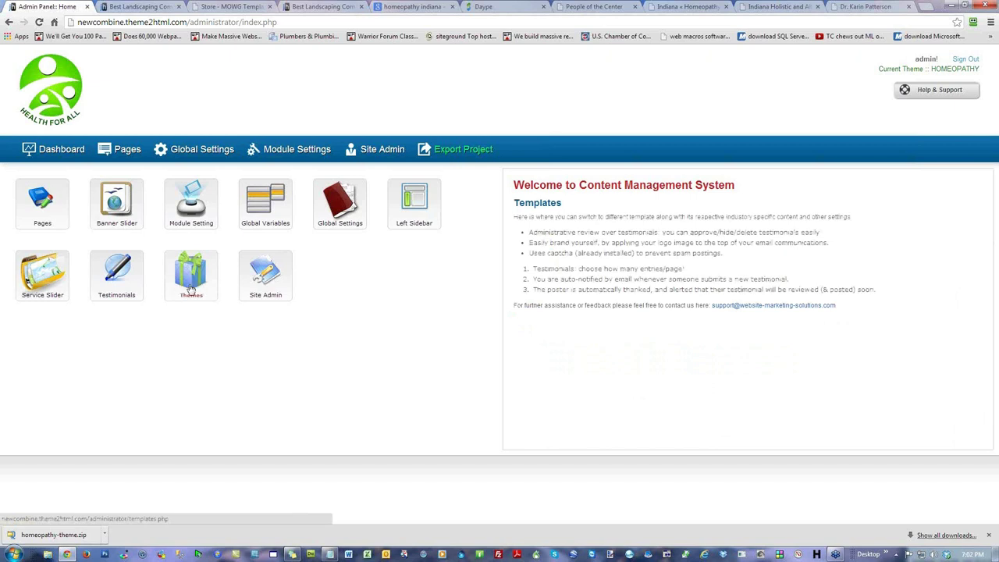
{"action": "left_click", "coordinate": [190, 289]}
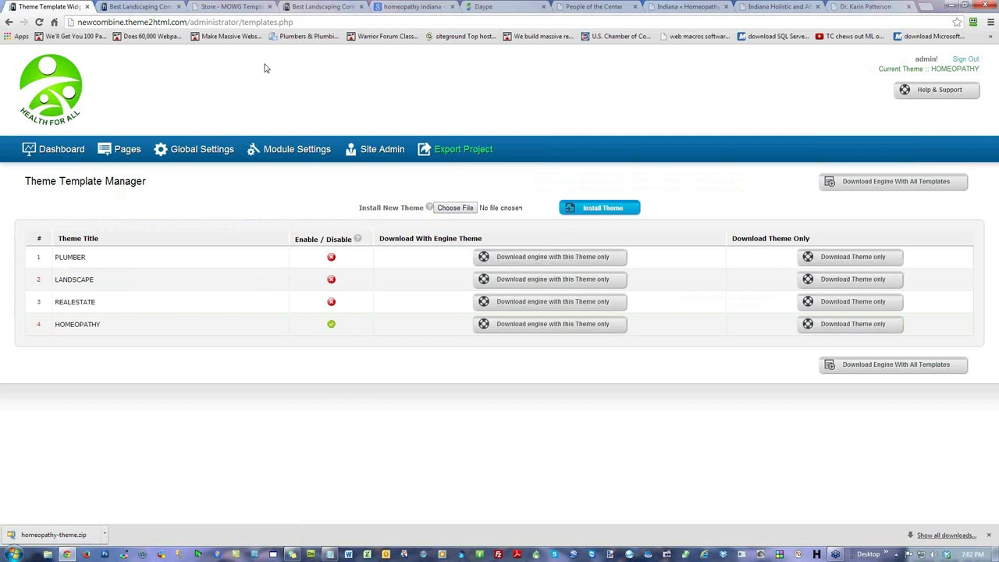
{"action": "left_click", "coordinate": [330, 554]}
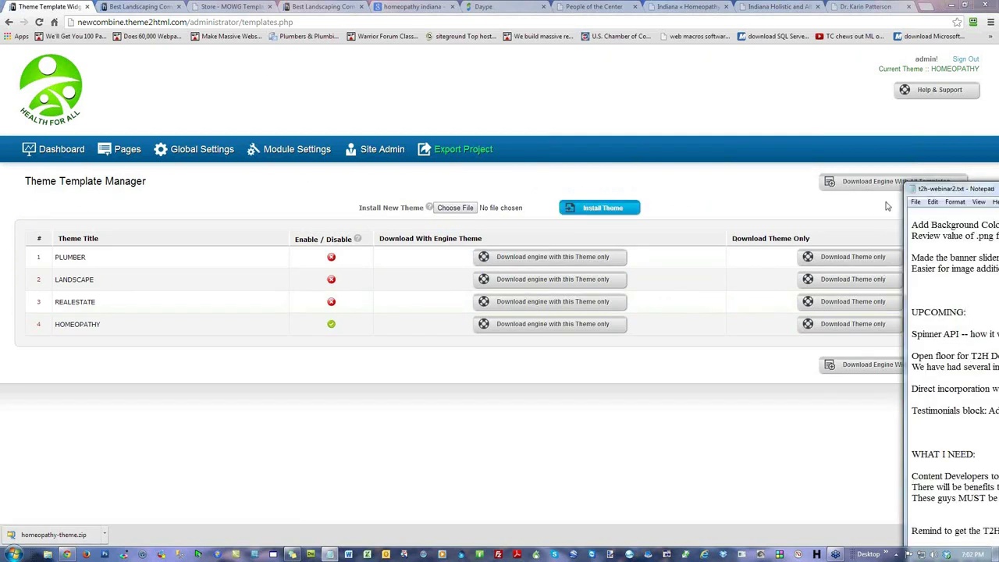
{"action": "left_click_drag", "start_coordinate": [941, 195], "coordinate": [310, 66]}
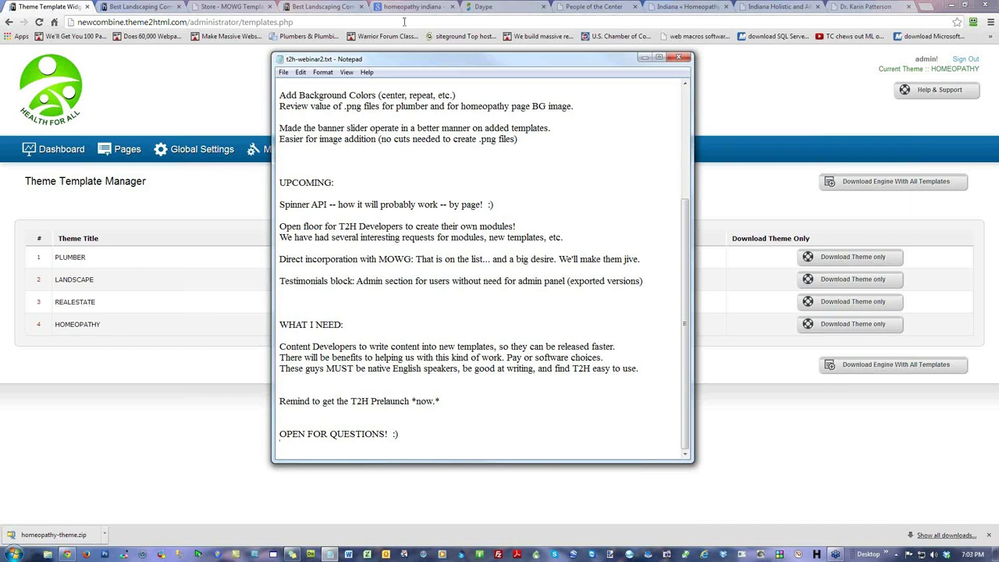
{"action": "left_click_drag", "start_coordinate": [411, 56], "coordinate": [446, 74]}
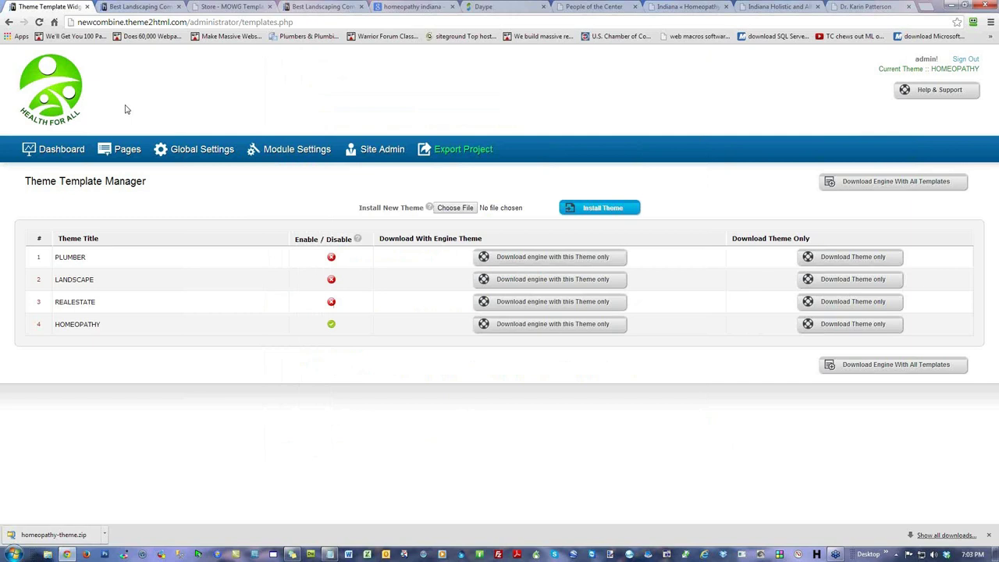
{"action": "left_click", "coordinate": [121, 149]}
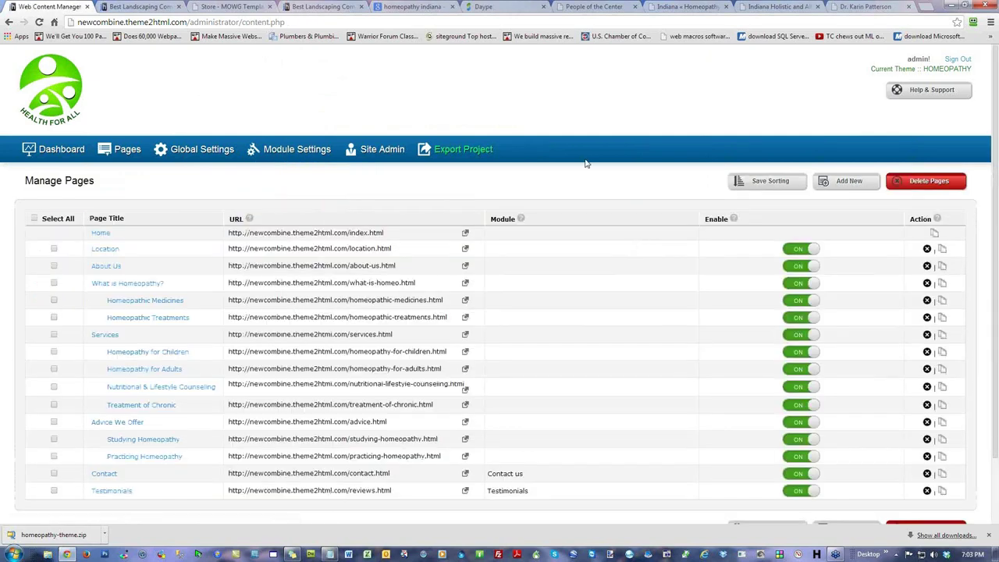
{"action": "scroll", "coordinate": [500, 304], "scroll_direction": "down", "scroll_amount": 2}
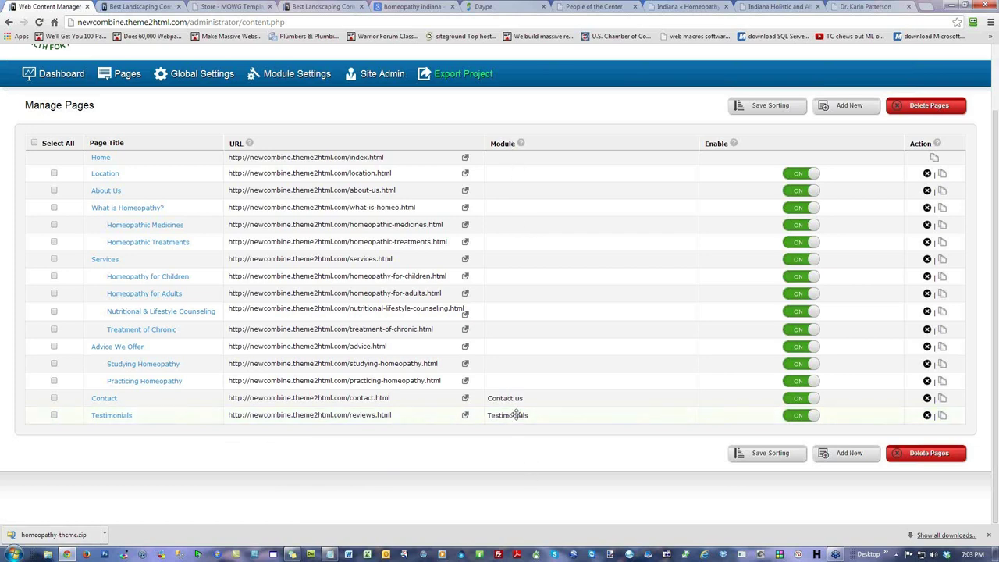
{"action": "left_click", "coordinate": [113, 415]}
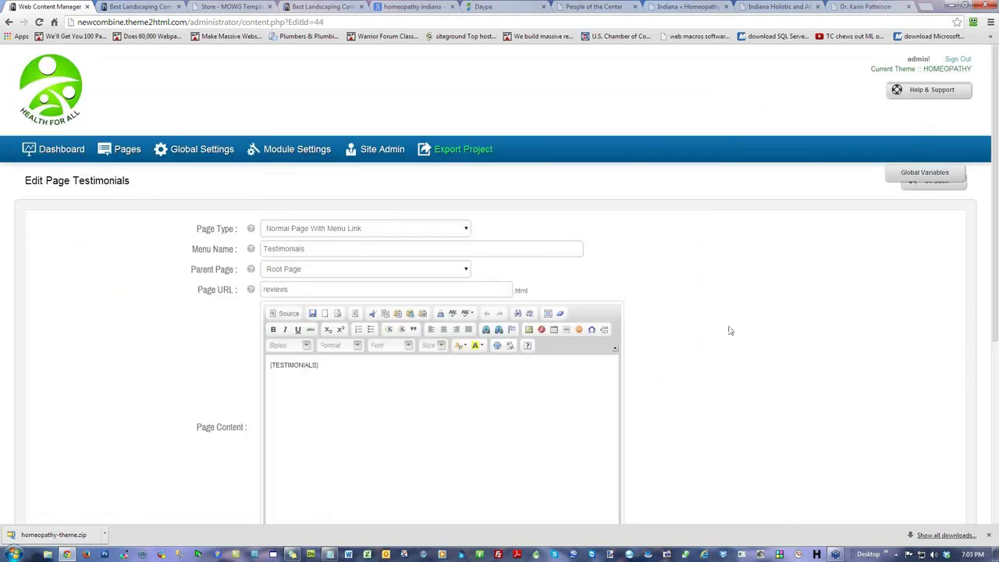
{"action": "left_click", "coordinate": [374, 231]}
{"action": "left_click", "coordinate": [374, 231]}
{"action": "left_click", "coordinate": [166, 11]}
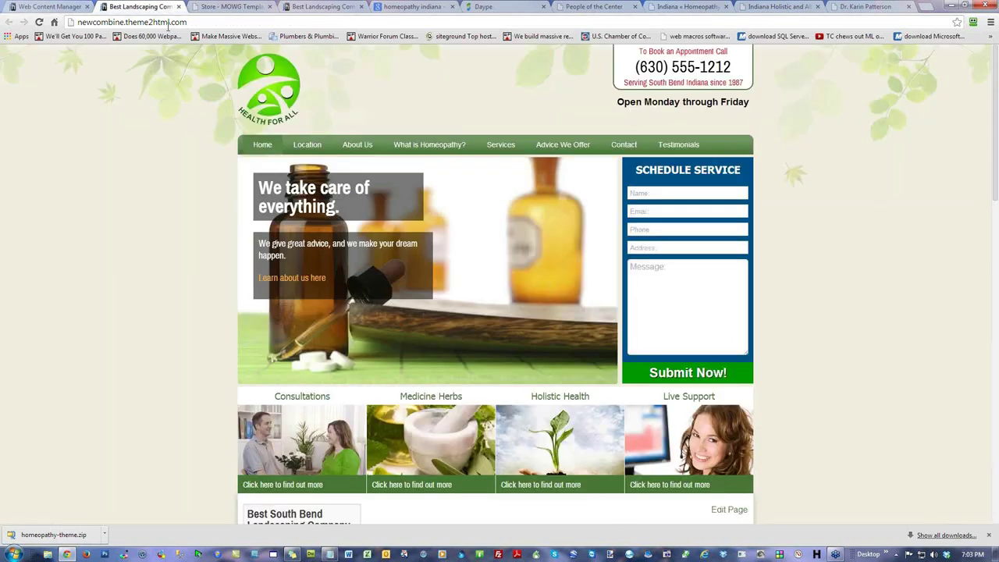
{"action": "left_click", "coordinate": [679, 145]}
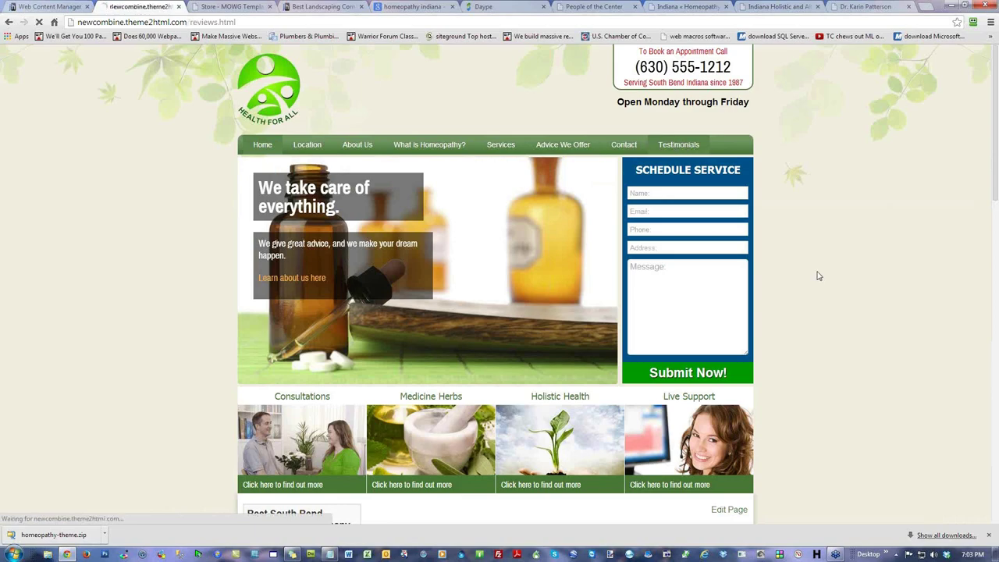
{"action": "scroll", "coordinate": [488, 279], "scroll_direction": "down", "scroll_amount": 2}
{"action": "scroll", "coordinate": [488, 278], "scroll_direction": "up", "scroll_amount": 2}
{"action": "left_click", "coordinate": [47, 6]}
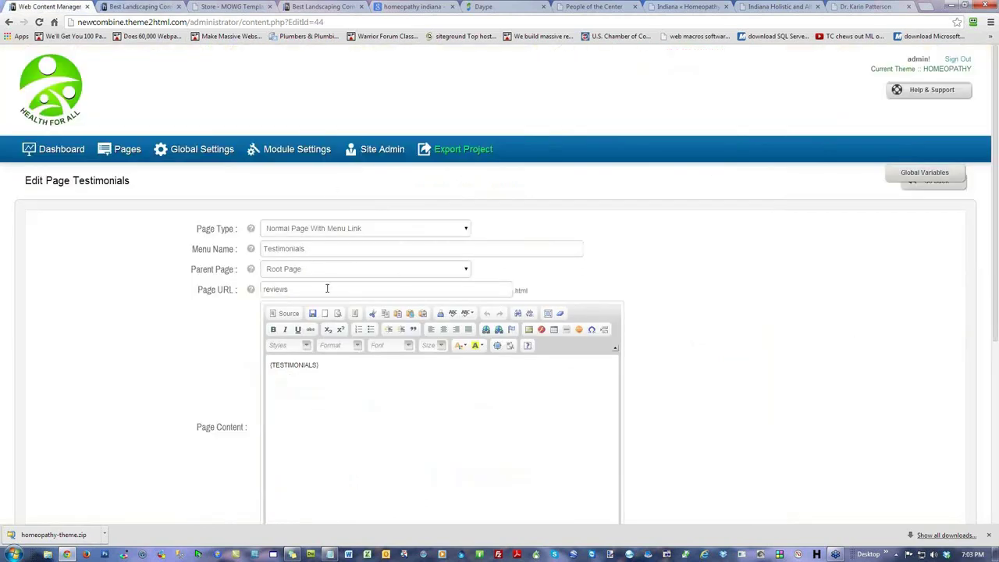
{"action": "left_click_drag", "start_coordinate": [326, 289], "coordinate": [264, 290]}
{"action": "left_click", "coordinate": [585, 289]}
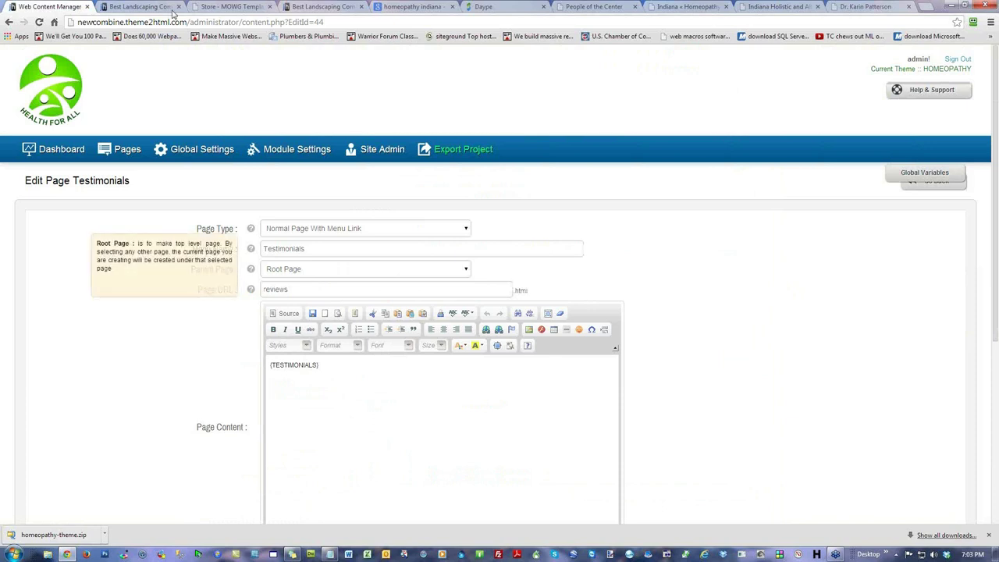
{"action": "left_click", "coordinate": [140, 7]}
{"action": "left_click", "coordinate": [326, 270]}
{"action": "key", "text": "Escape"}
{"action": "scroll", "coordinate": [764, 372], "scroll_direction": "down", "scroll_amount": 4}
{"action": "left_click", "coordinate": [865, 446]}
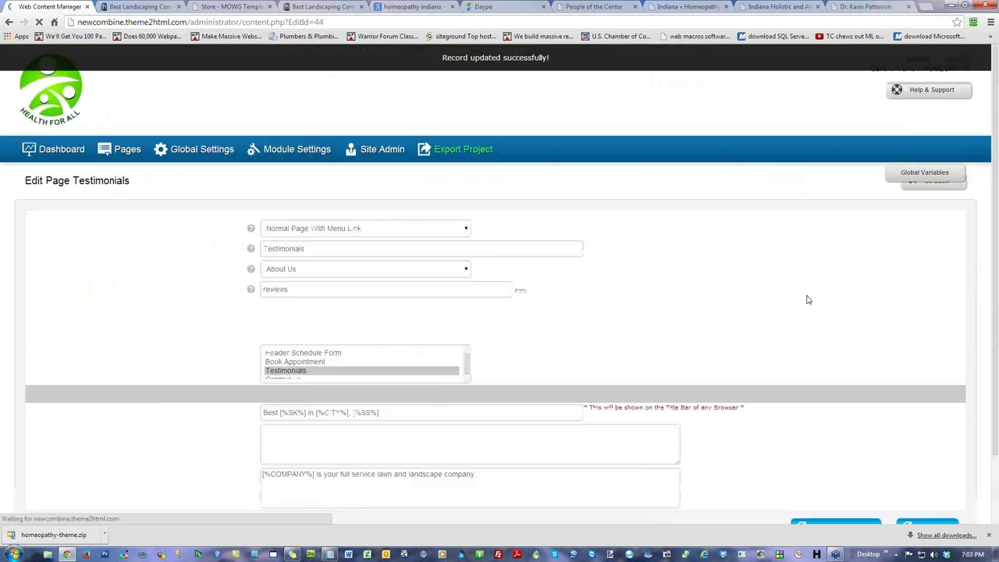
{"action": "left_click", "coordinate": [152, 7]}
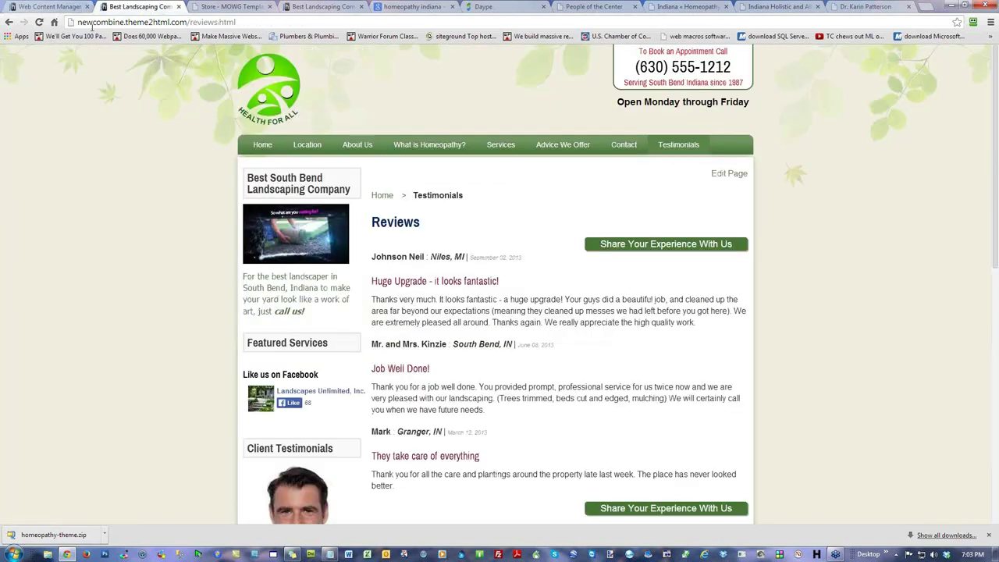
{"action": "key", "text": "F5"}
{"action": "mouse_move", "coordinate": [357, 149]}
{"action": "left_click", "coordinate": [358, 166]}
{"action": "key", "text": "ctrl+shift+Tab"}
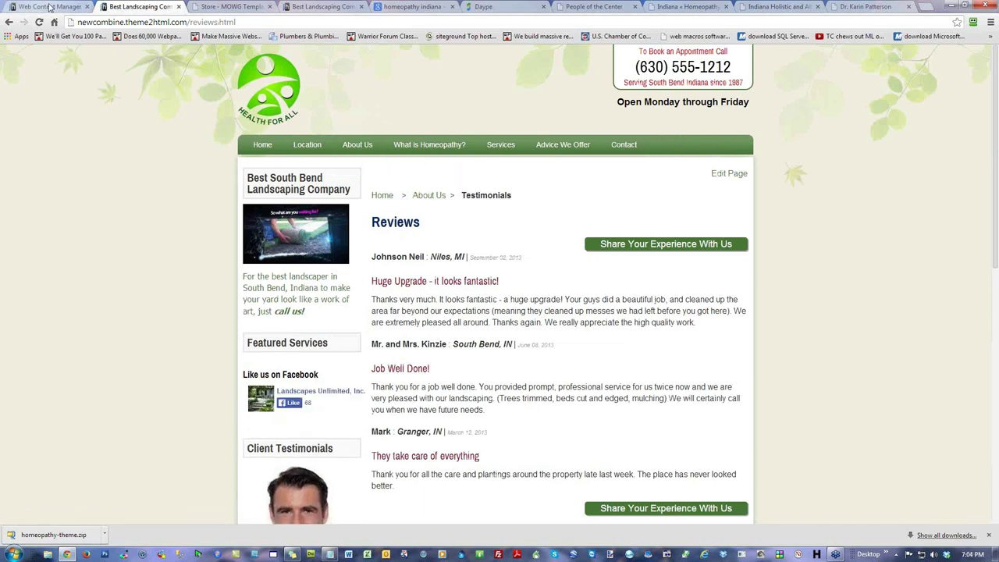
{"action": "left_click", "coordinate": [324, 272]}
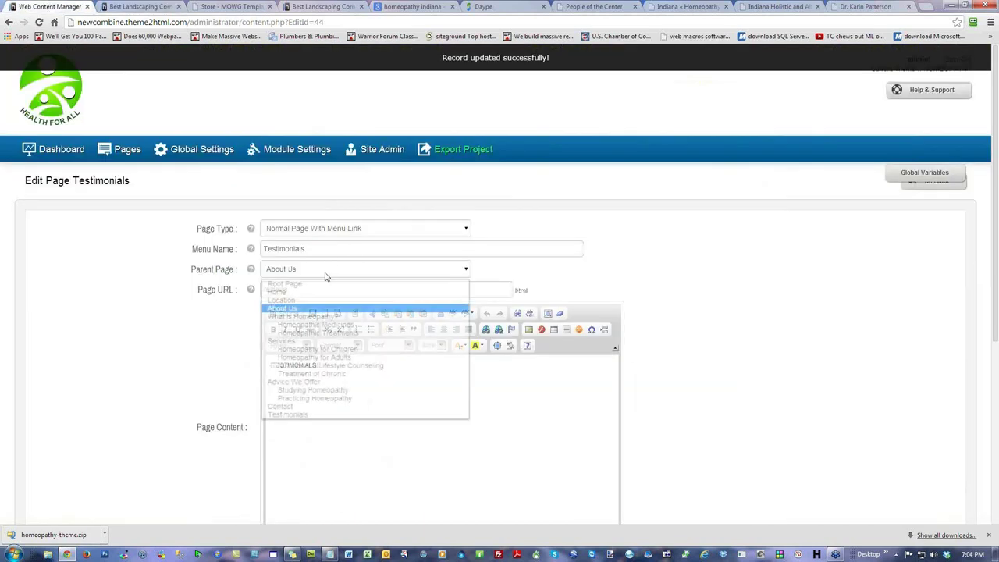
{"action": "left_click", "coordinate": [321, 285]}
{"action": "scroll", "coordinate": [756, 367], "scroll_direction": "down", "scroll_amount": 4}
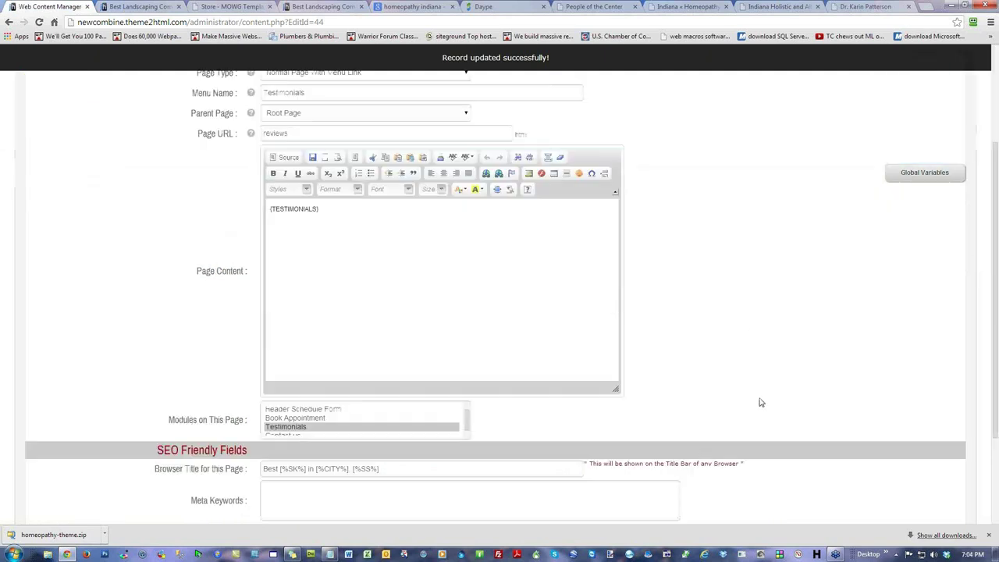
{"action": "left_click", "coordinate": [839, 448]}
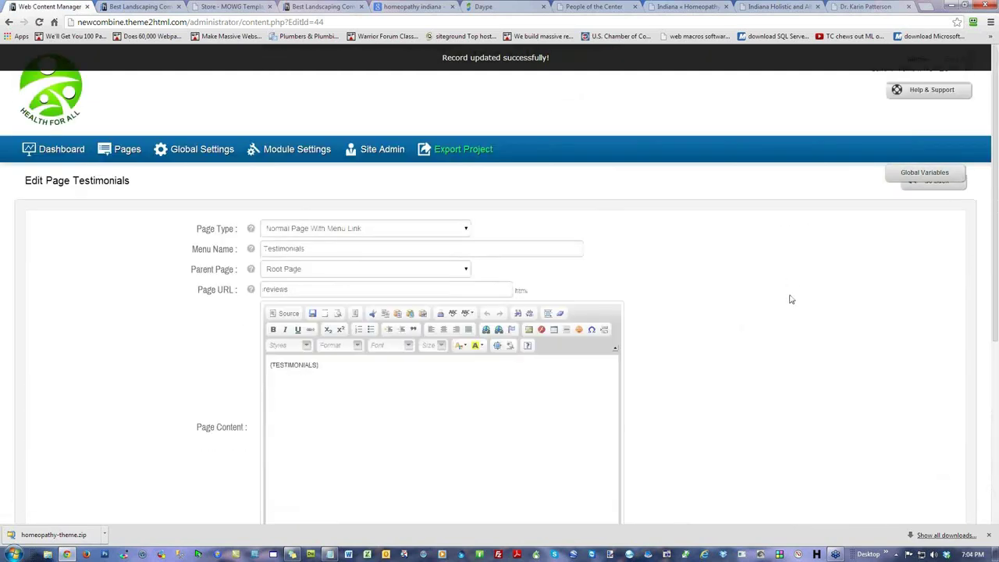
{"action": "scroll", "coordinate": [790, 300], "scroll_direction": "down", "scroll_amount": 2}
{"action": "double_click", "coordinate": [296, 133]}
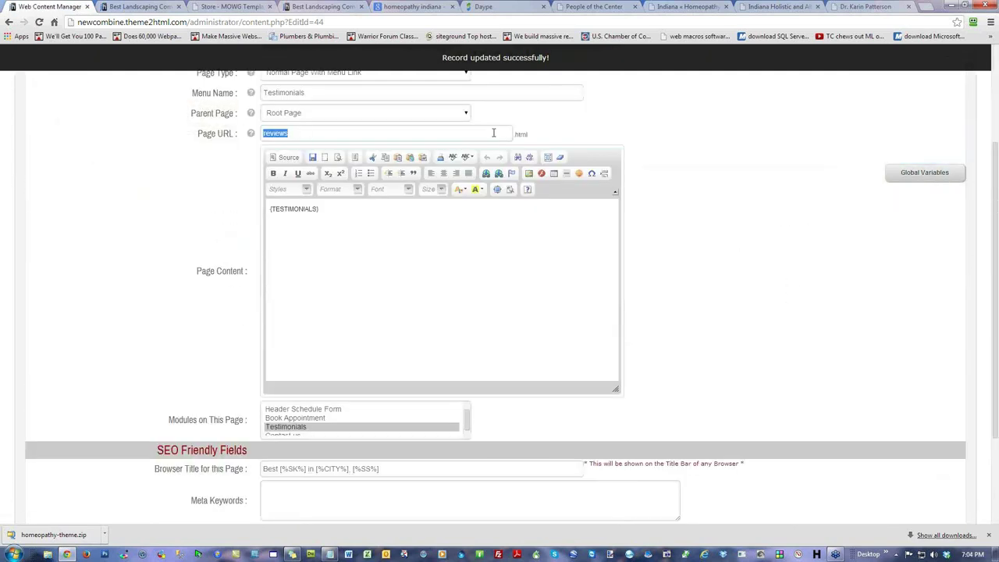
{"action": "left_click", "coordinate": [754, 250]}
{"action": "left_click_drag", "start_coordinate": [372, 255], "coordinate": [147, 200]}
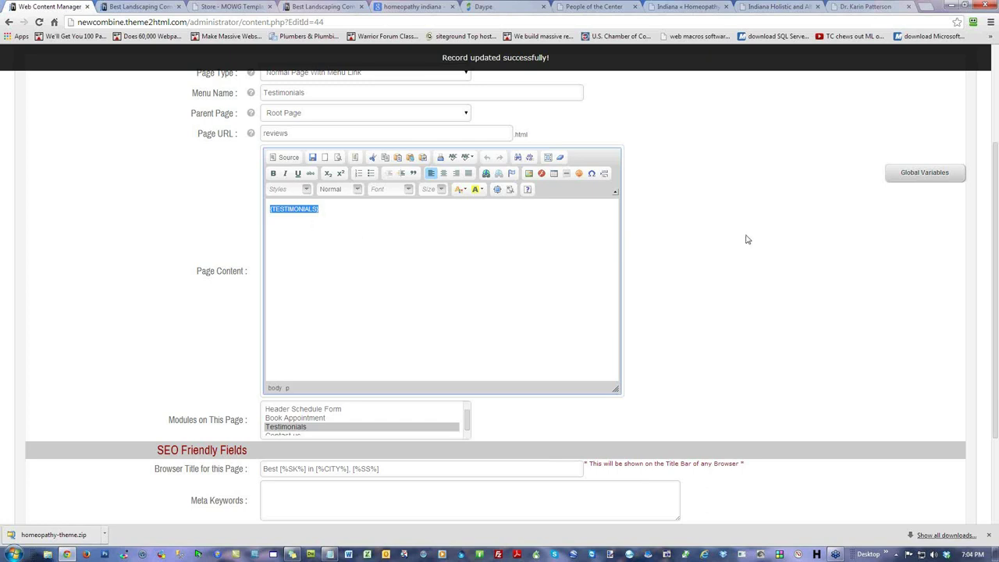
{"action": "left_click", "coordinate": [340, 209]}
{"action": "scroll", "coordinate": [724, 268], "scroll_direction": "up", "scroll_amount": 2}
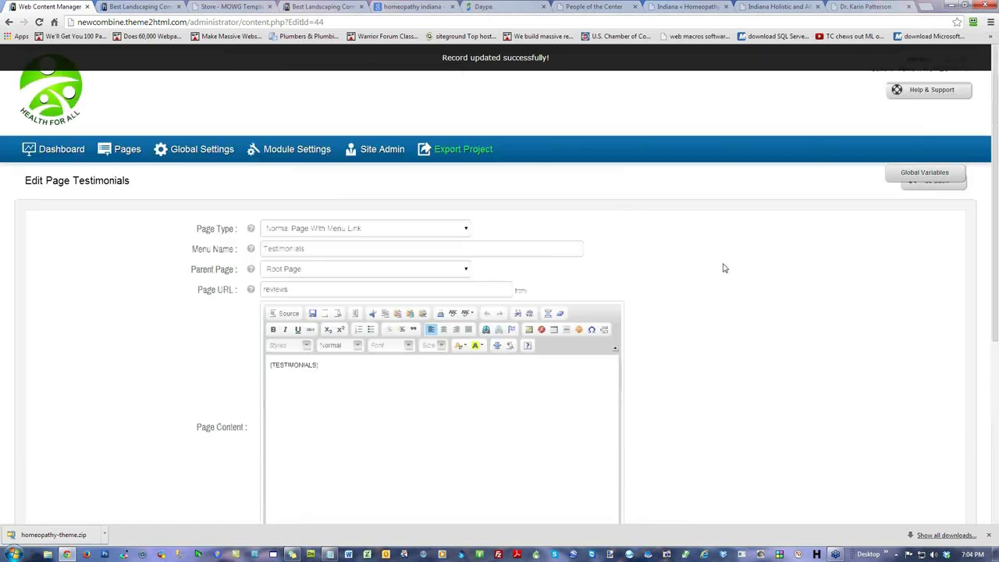
{"action": "left_click", "coordinate": [287, 148]}
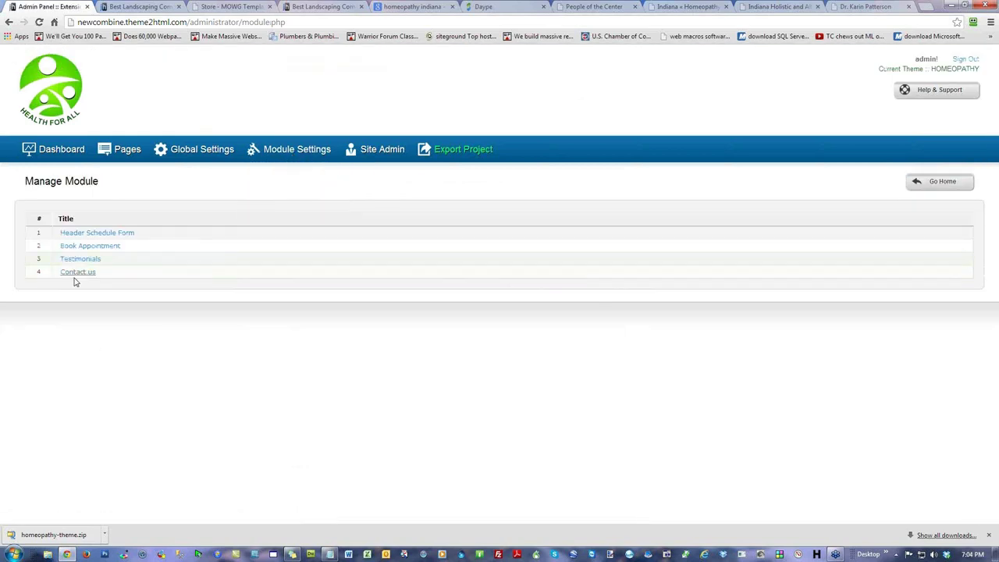
{"action": "left_click", "coordinate": [81, 277]}
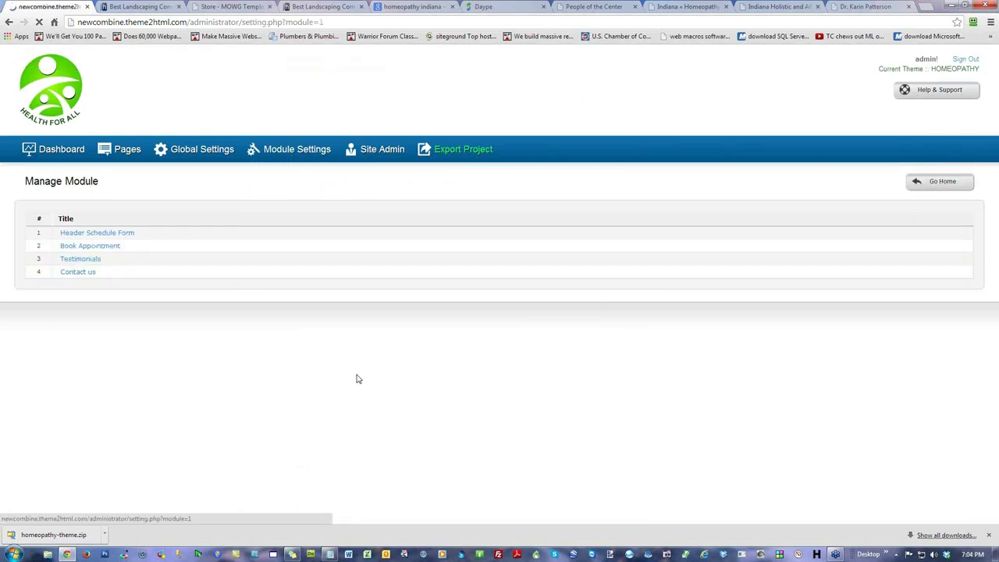
{"action": "scroll", "coordinate": [713, 353], "scroll_direction": "down", "scroll_amount": 2}
{"action": "scroll", "coordinate": [717, 352], "scroll_direction": "down", "scroll_amount": 4}
{"action": "scroll", "coordinate": [721, 351], "scroll_direction": "up", "scroll_amount": 6}
{"action": "left_click", "coordinate": [78, 155]}
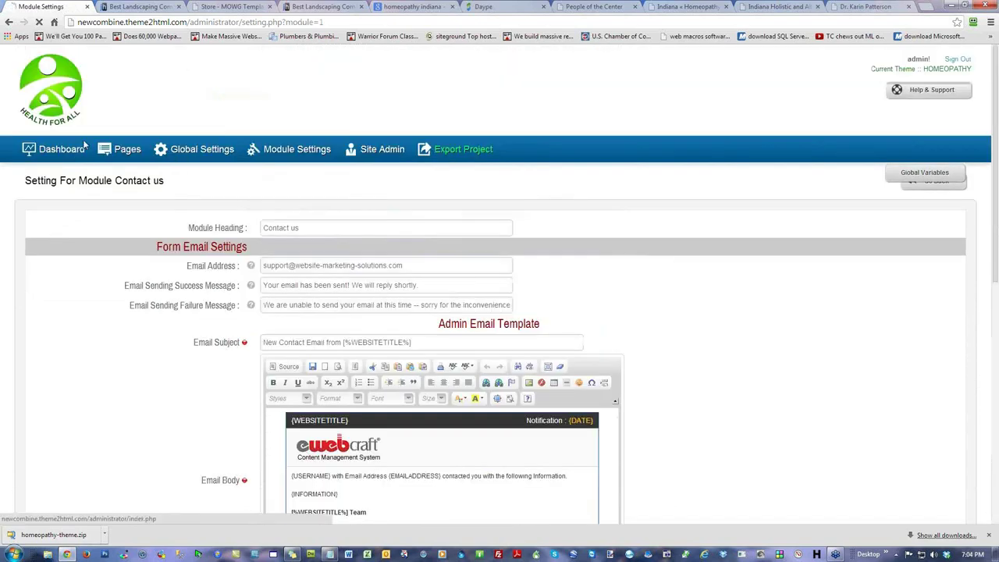
{"action": "left_click", "coordinate": [63, 199]}
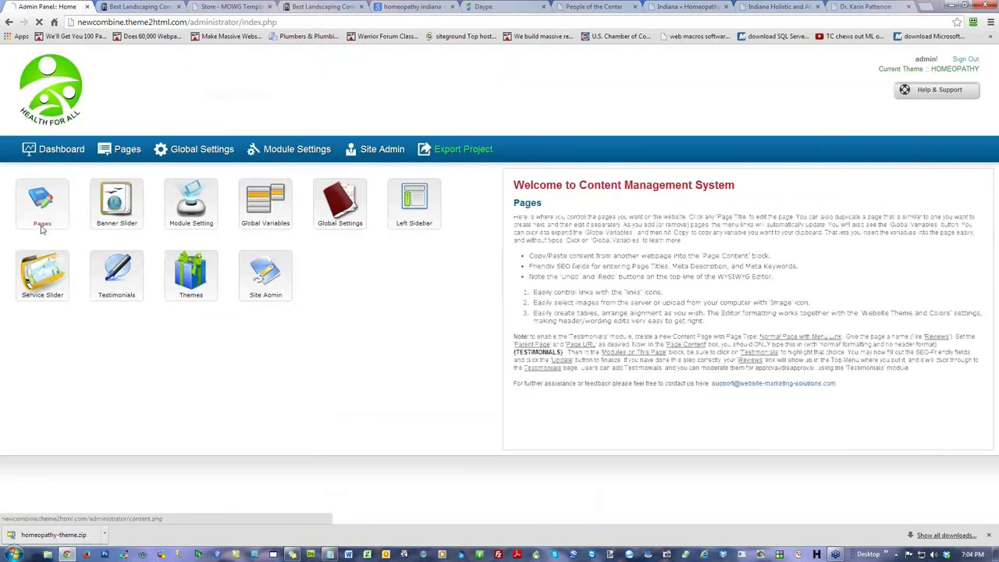
{"action": "left_click", "coordinate": [101, 234]}
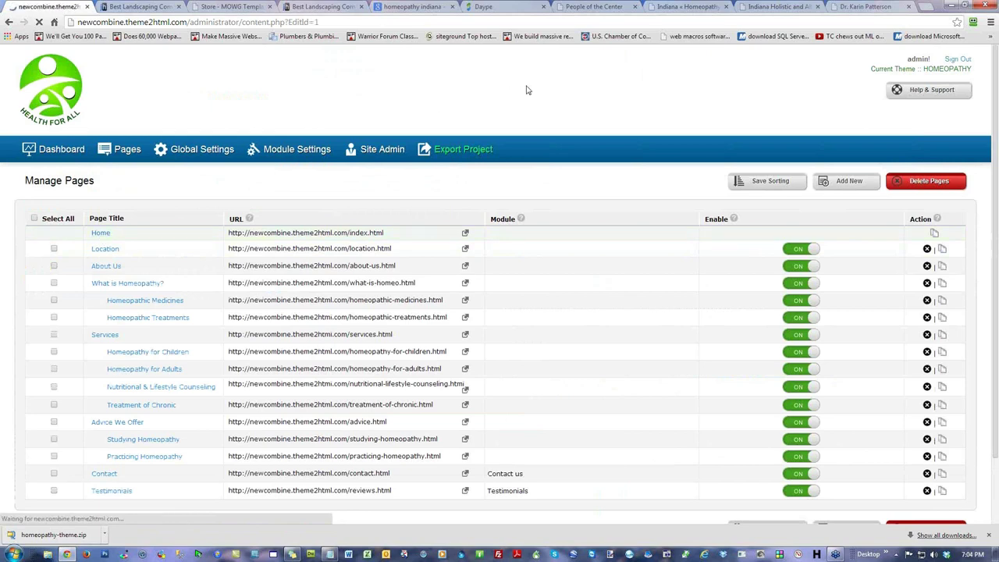
{"action": "scroll", "coordinate": [722, 357], "scroll_direction": "down", "scroll_amount": 2}
{"action": "left_click_drag", "start_coordinate": [620, 220], "coordinate": [517, 252]}
{"action": "left_click", "coordinate": [535, 252]}
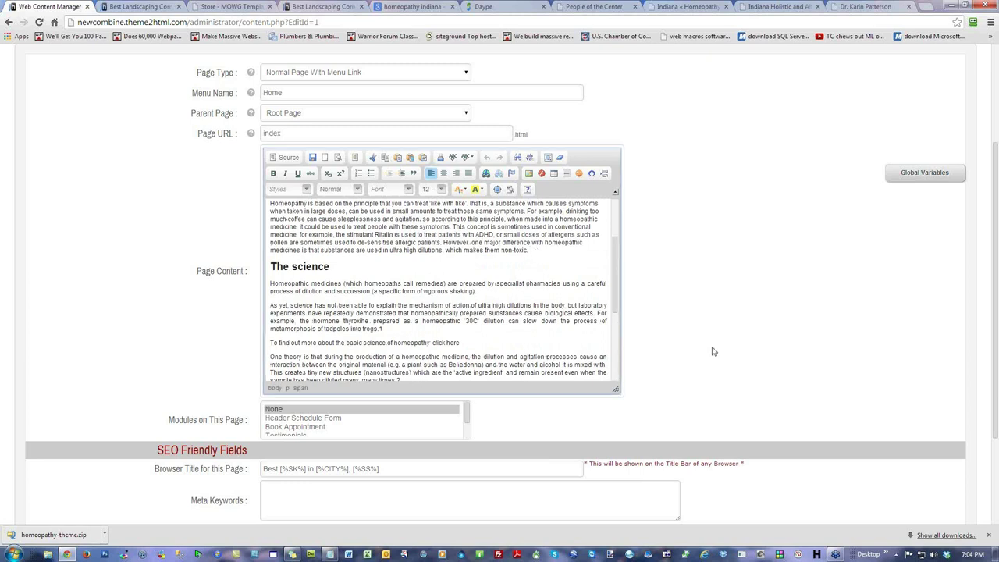
{"action": "key", "text": "Return"}
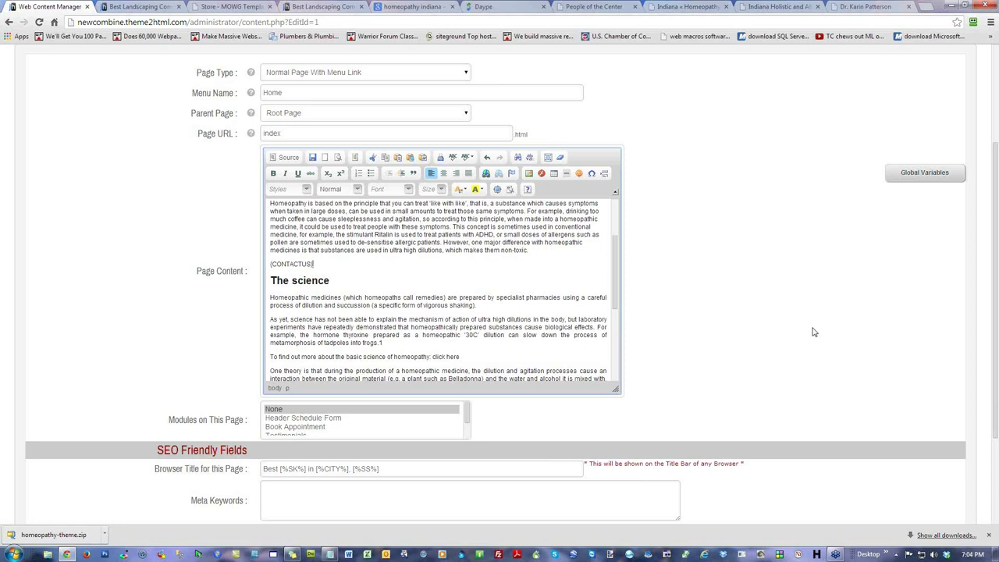
{"action": "scroll", "coordinate": [814, 330], "scroll_direction": "down", "scroll_amount": 2}
{"action": "left_click", "coordinate": [822, 447]}
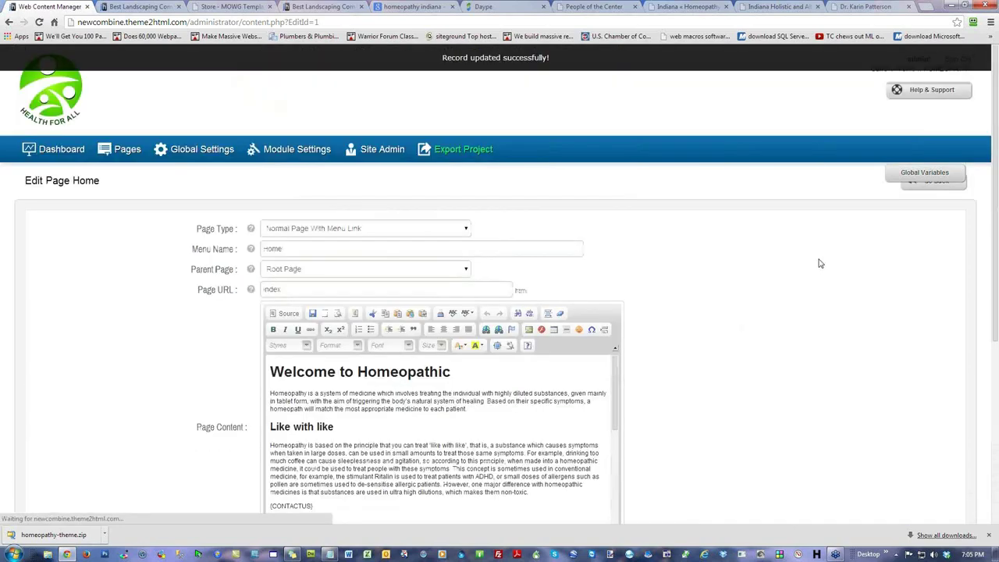
{"action": "left_click", "coordinate": [123, 8]}
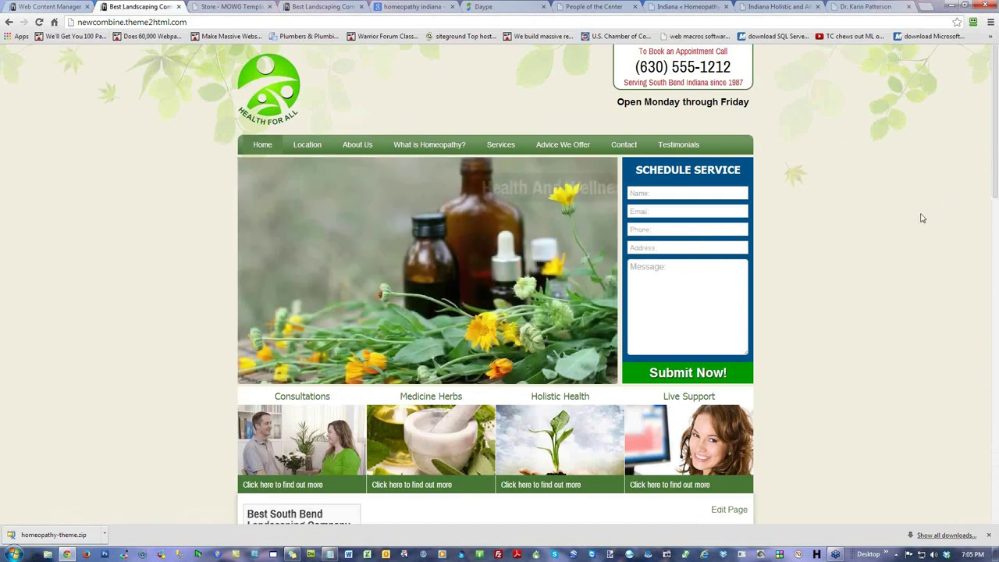
{"action": "scroll", "coordinate": [922, 218], "scroll_direction": "down", "scroll_amount": 8}
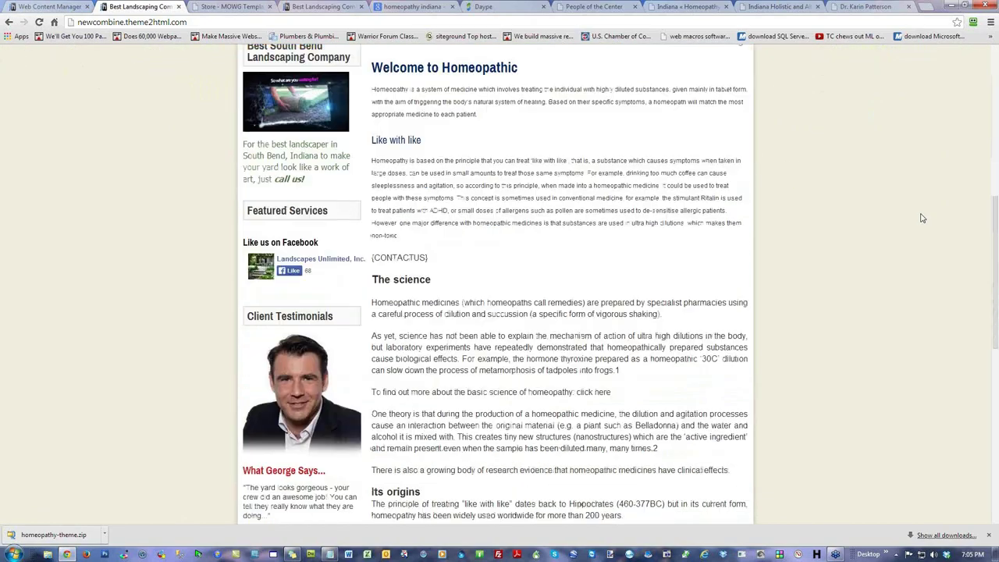
{"action": "left_click_drag", "start_coordinate": [426, 101], "coordinate": [374, 50]}
{"action": "left_click", "coordinate": [411, 116]}
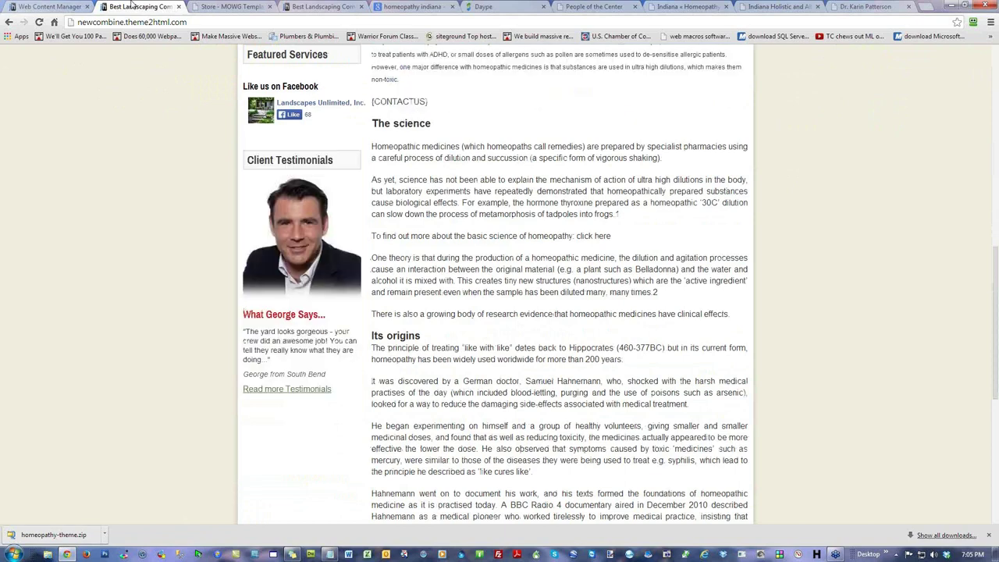
{"action": "left_click", "coordinate": [53, 7]}
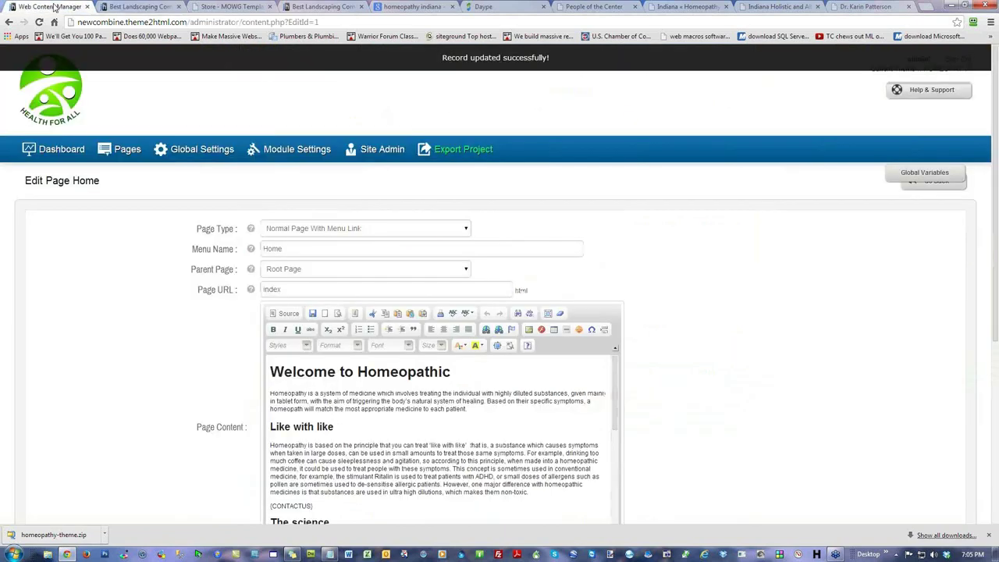
{"action": "left_click", "coordinate": [312, 505]}
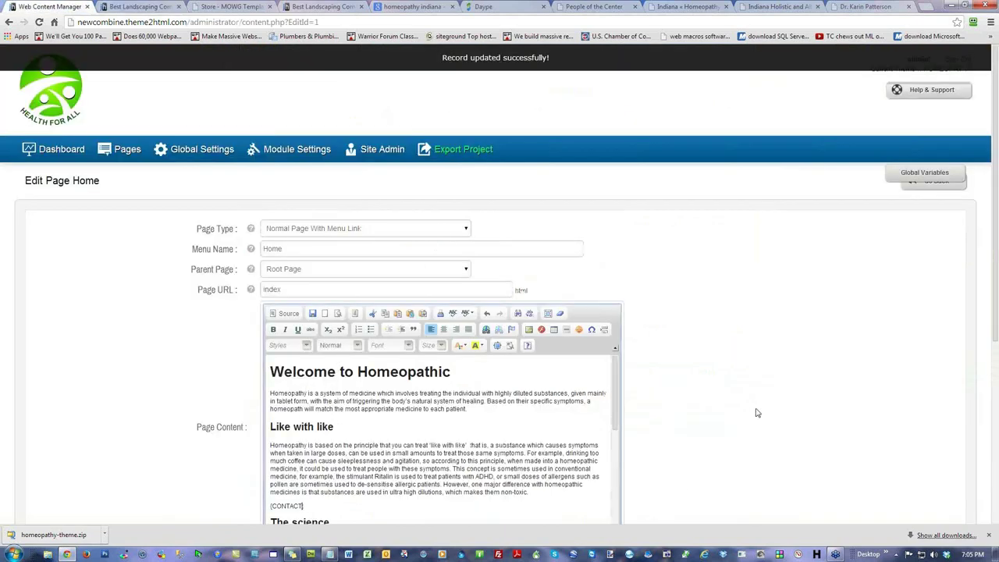
{"action": "scroll", "coordinate": [821, 364], "scroll_direction": "down", "scroll_amount": 2}
{"action": "scroll", "coordinate": [880, 423], "scroll_direction": "down", "scroll_amount": 2}
{"action": "left_click", "coordinate": [835, 447]}
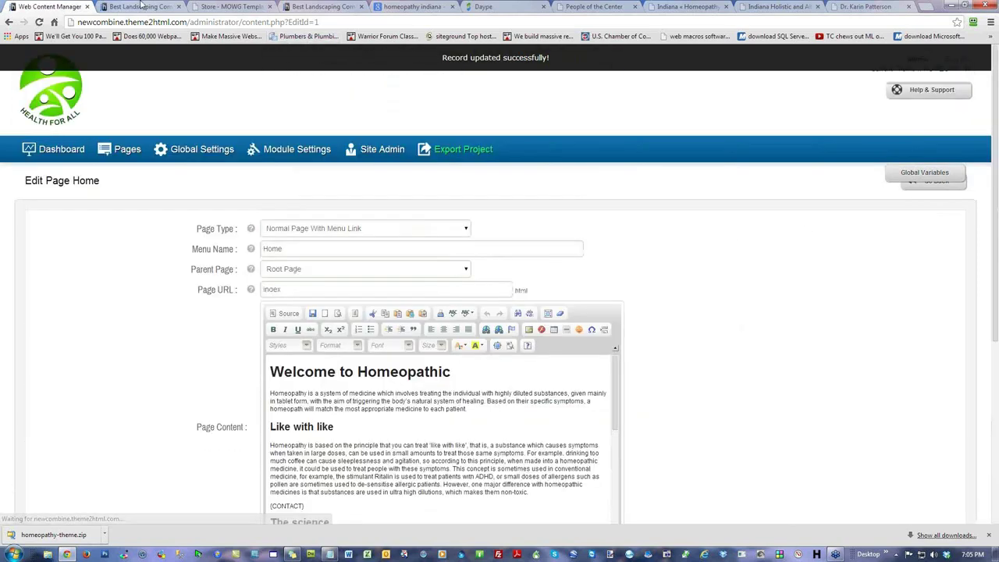
{"action": "left_click", "coordinate": [137, 6]}
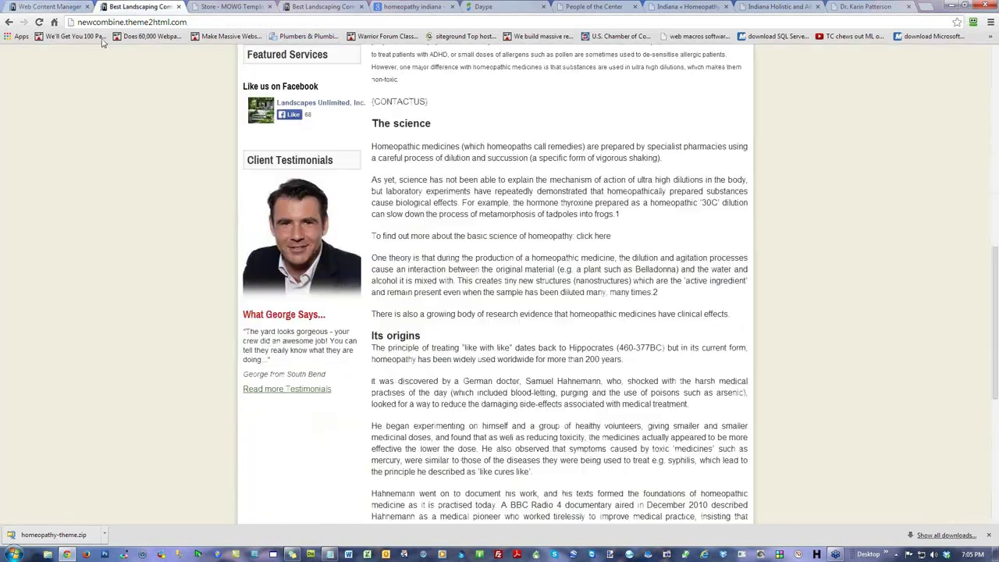
{"action": "left_click", "coordinate": [39, 22]}
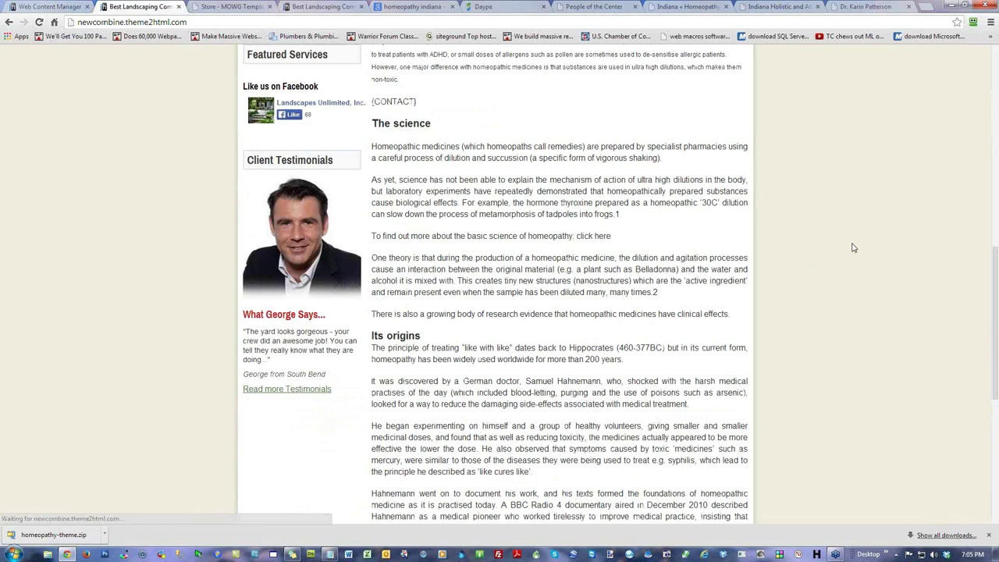
{"action": "left_click", "coordinate": [43, 9]}
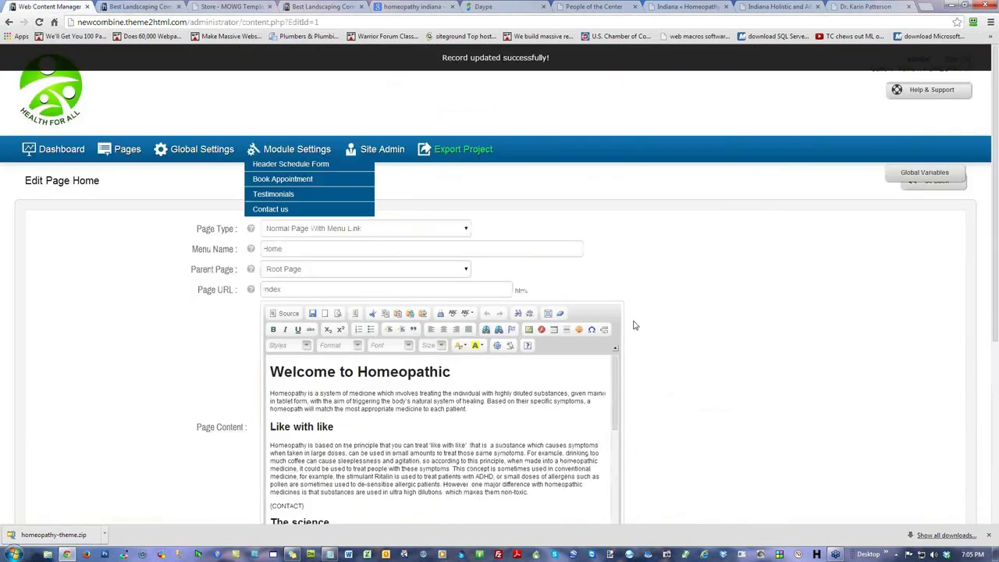
{"action": "scroll", "coordinate": [718, 397], "scroll_direction": "down", "scroll_amount": 2}
{"action": "left_click", "coordinate": [303, 350]}
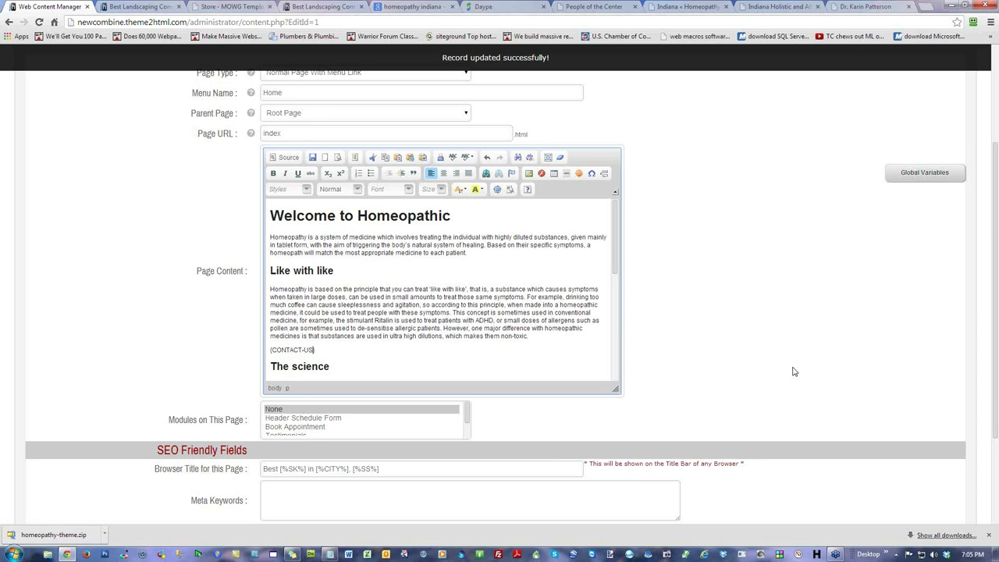
{"action": "scroll", "coordinate": [850, 362], "scroll_direction": "down", "scroll_amount": 2}
{"action": "left_click", "coordinate": [834, 447]}
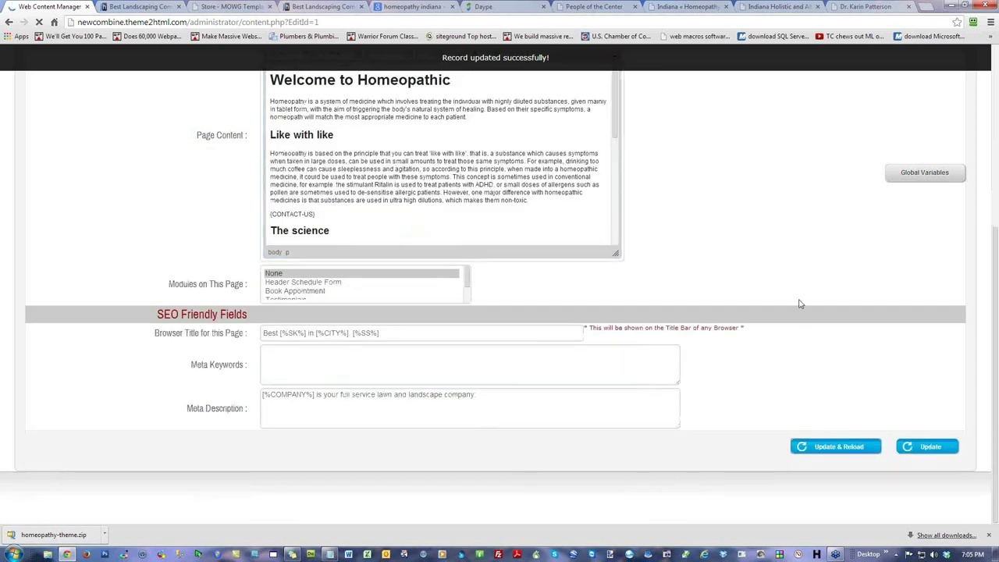
{"action": "key", "text": "ctrl+Tab"}
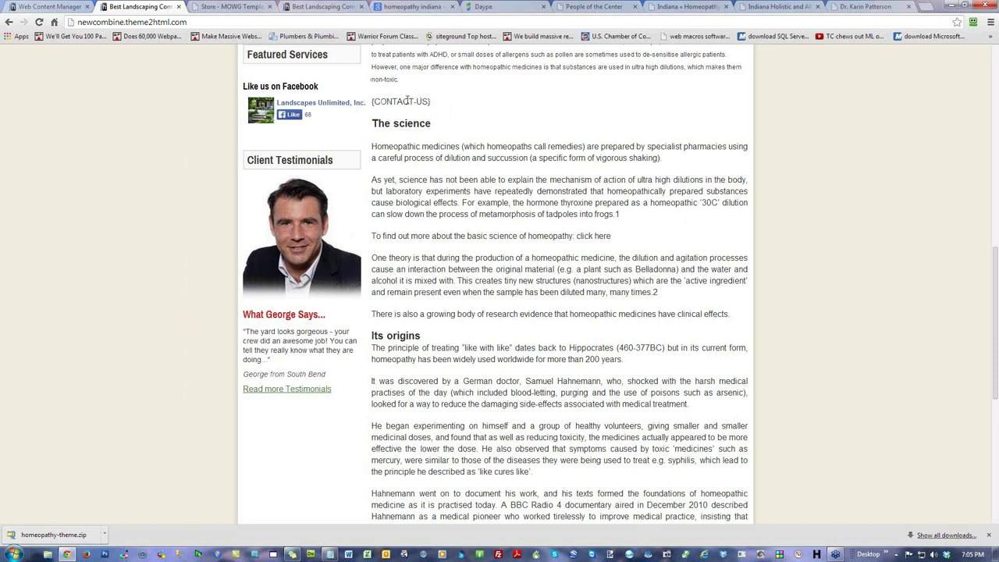
{"action": "scroll", "coordinate": [477, 292], "scroll_direction": "up", "scroll_amount": 4}
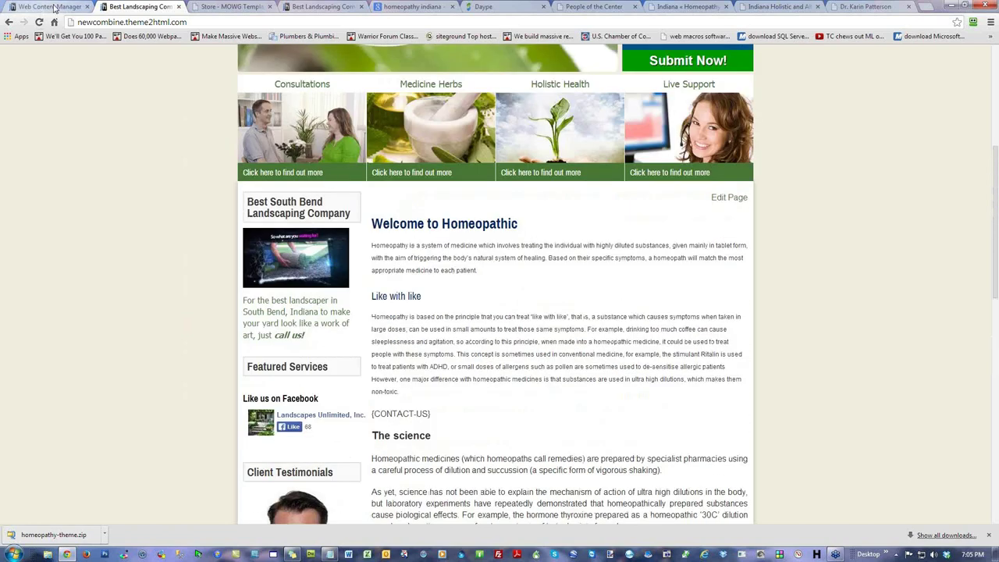
{"action": "left_click", "coordinate": [54, 8]}
{"action": "left_click", "coordinate": [313, 505]}
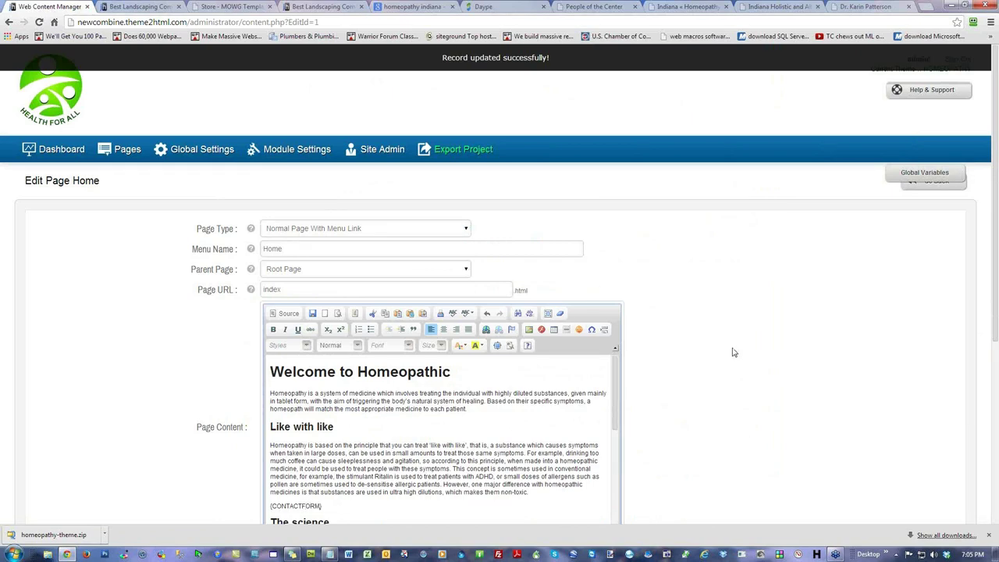
{"action": "scroll", "coordinate": [749, 359], "scroll_direction": "down", "scroll_amount": 4}
{"action": "left_click", "coordinate": [835, 446]}
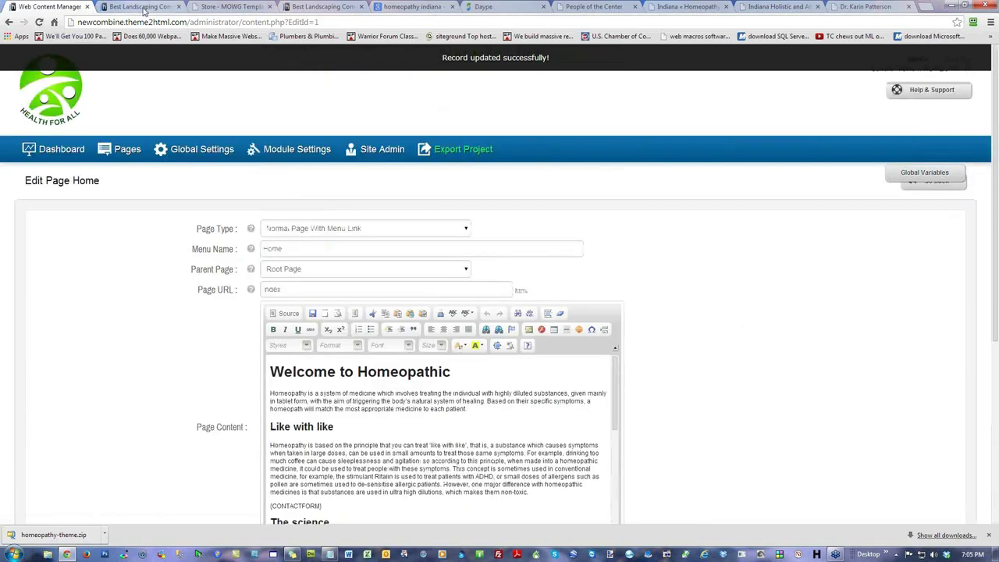
{"action": "left_click", "coordinate": [142, 7]}
{"action": "left_click", "coordinate": [39, 22]}
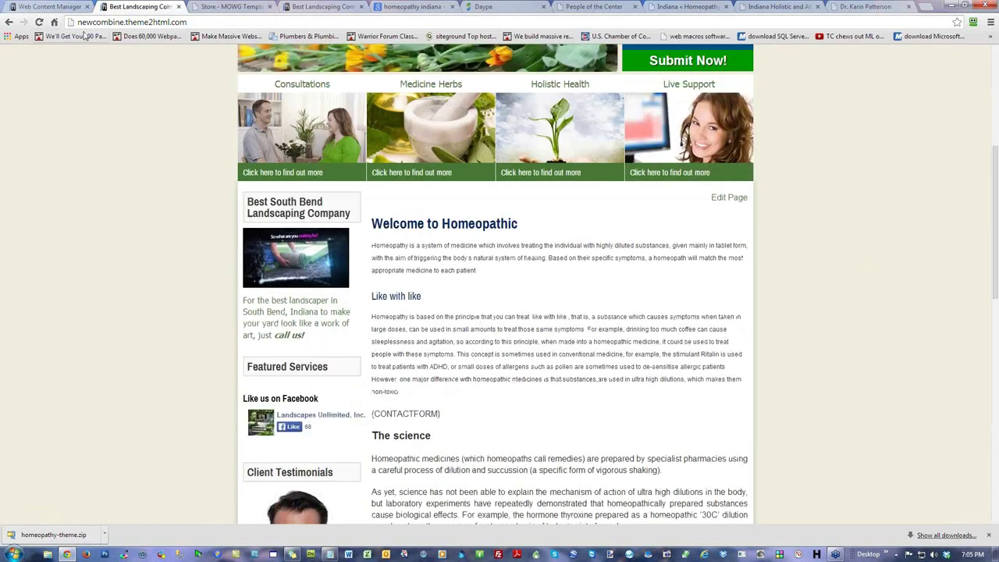
{"action": "left_click", "coordinate": [49, 6]}
{"action": "scroll", "coordinate": [724, 384], "scroll_direction": "down", "scroll_amount": 2}
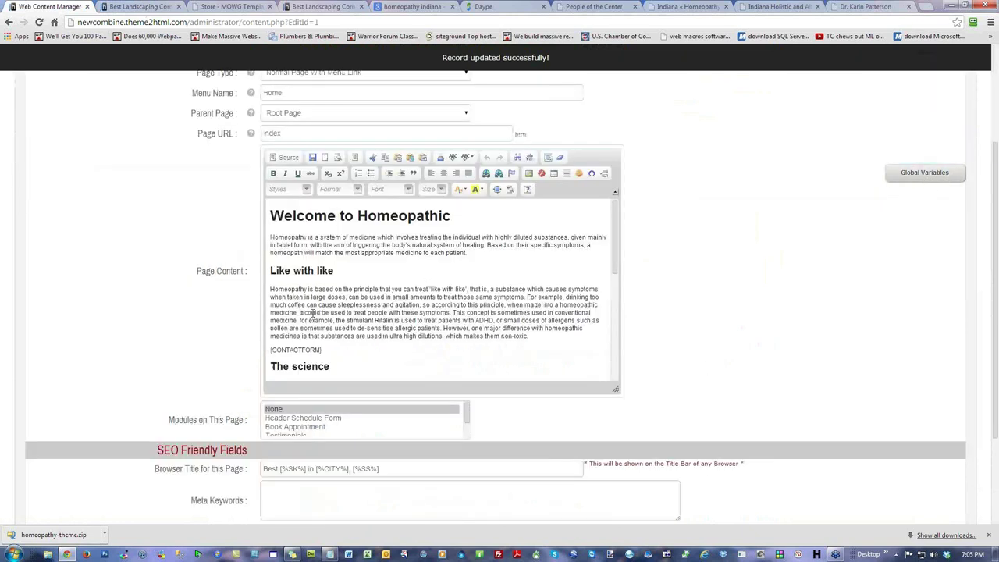
{"action": "left_click_drag", "start_coordinate": [322, 349], "coordinate": [306, 350]}
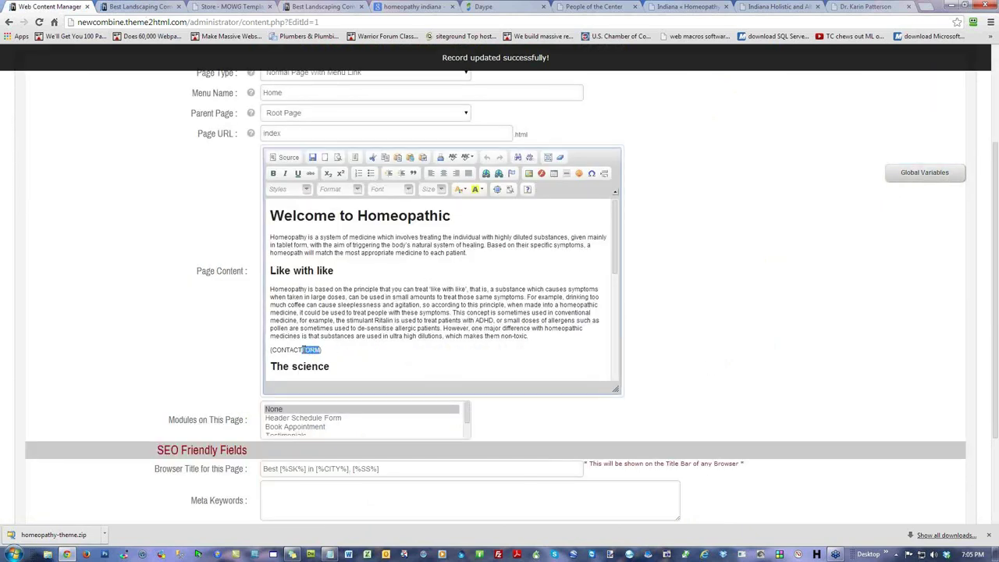
{"action": "type", "text": "US}"}
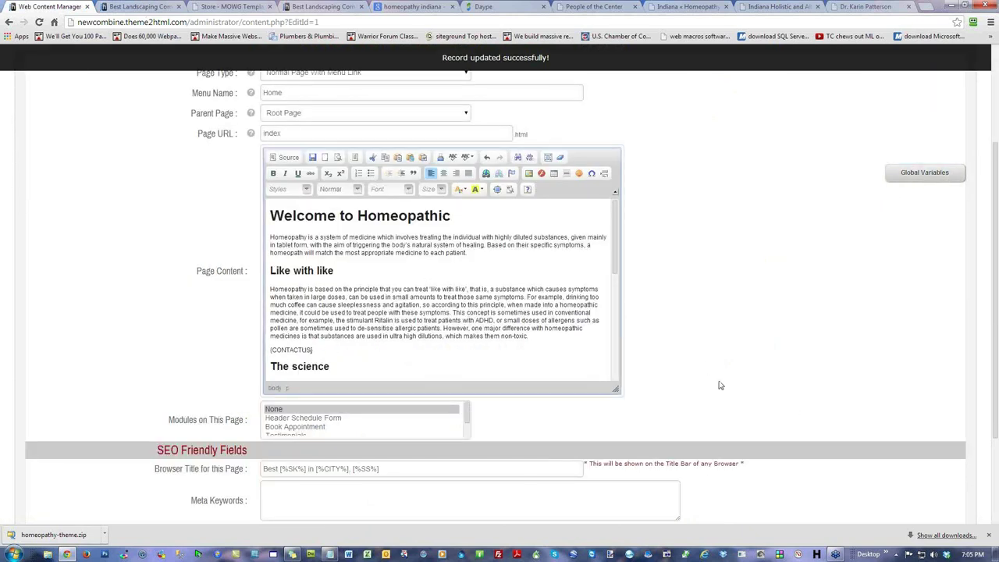
{"action": "scroll", "coordinate": [732, 347], "scroll_direction": "down", "scroll_amount": 2}
{"action": "left_click_drag", "start_coordinate": [171, 284], "coordinate": [234, 284]}
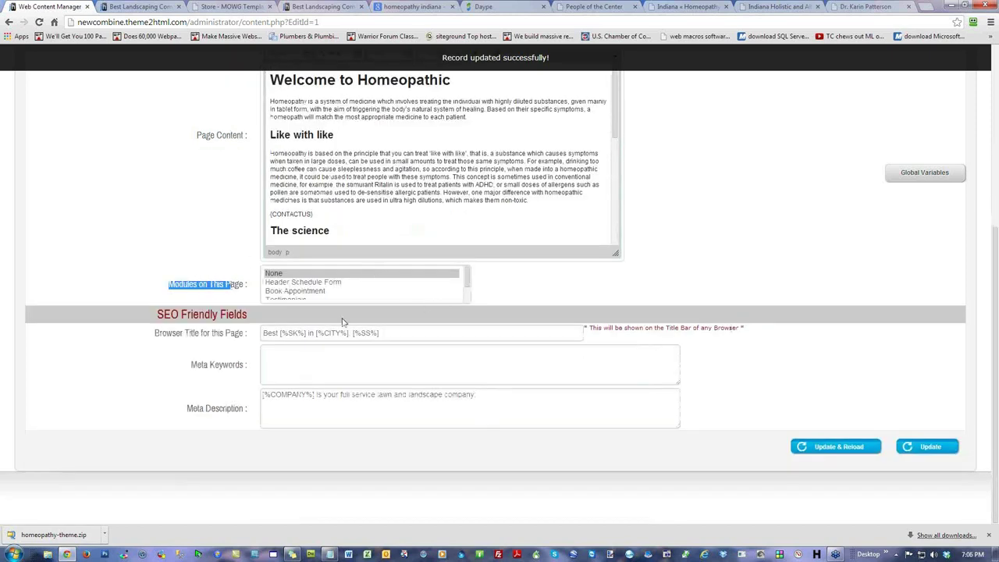
{"action": "left_click", "coordinate": [468, 283]}
{"action": "left_click_drag", "start_coordinate": [468, 286], "coordinate": [299, 306]}
{"action": "left_click", "coordinate": [297, 294]}
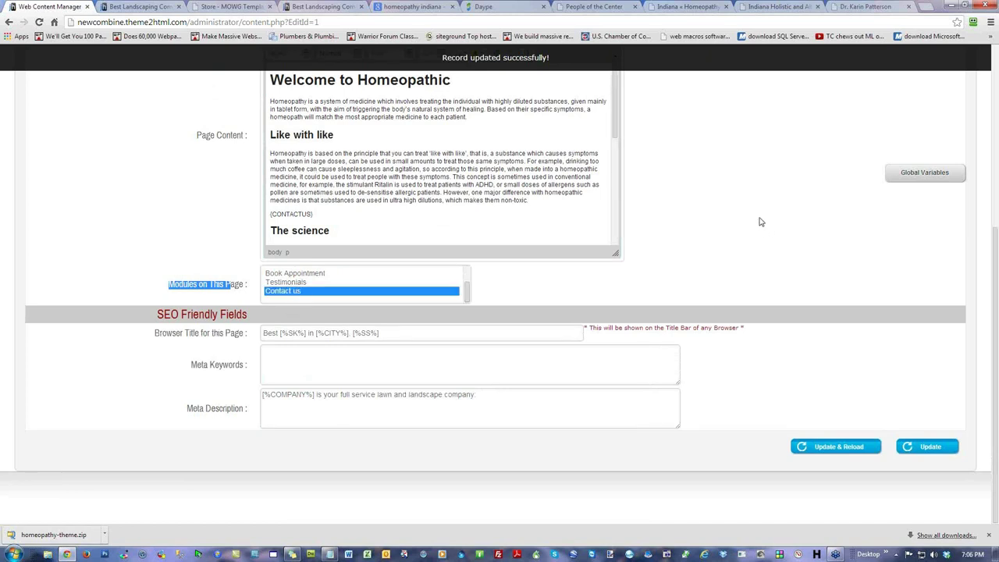
{"action": "left_click", "coordinate": [830, 446]}
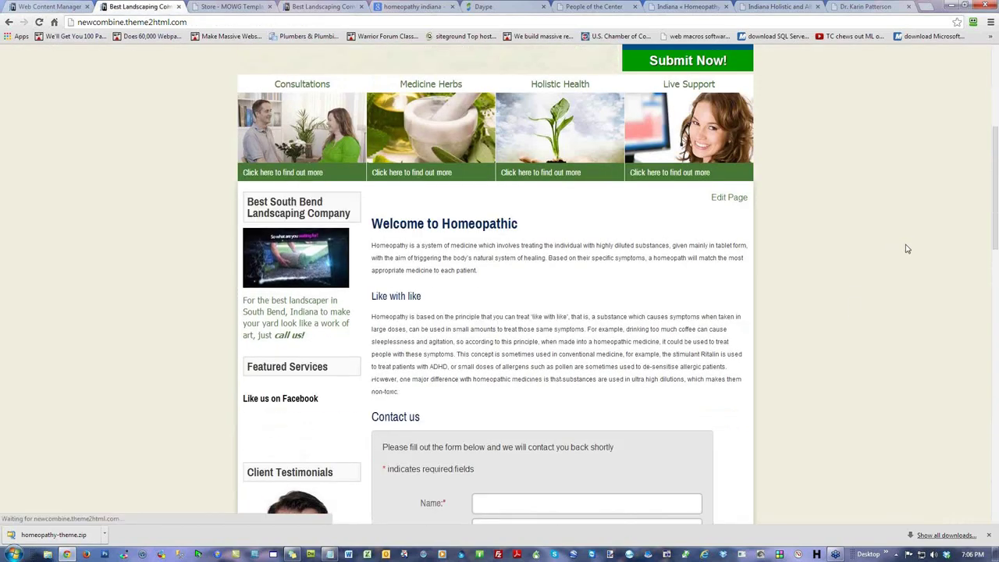
{"action": "scroll", "coordinate": [907, 249], "scroll_direction": "down", "scroll_amount": 2}
{"action": "scroll", "coordinate": [907, 248], "scroll_direction": "down", "scroll_amount": 2}
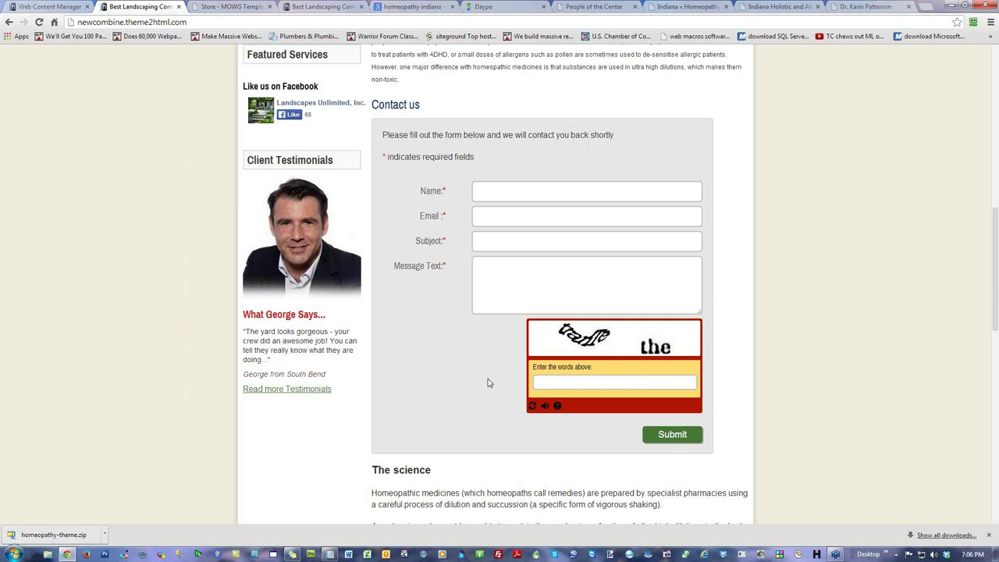
{"action": "scroll", "coordinate": [488, 382], "scroll_direction": "up", "scroll_amount": 4}
{"action": "scroll", "coordinate": [488, 383], "scroll_direction": "up", "scroll_amount": 4}
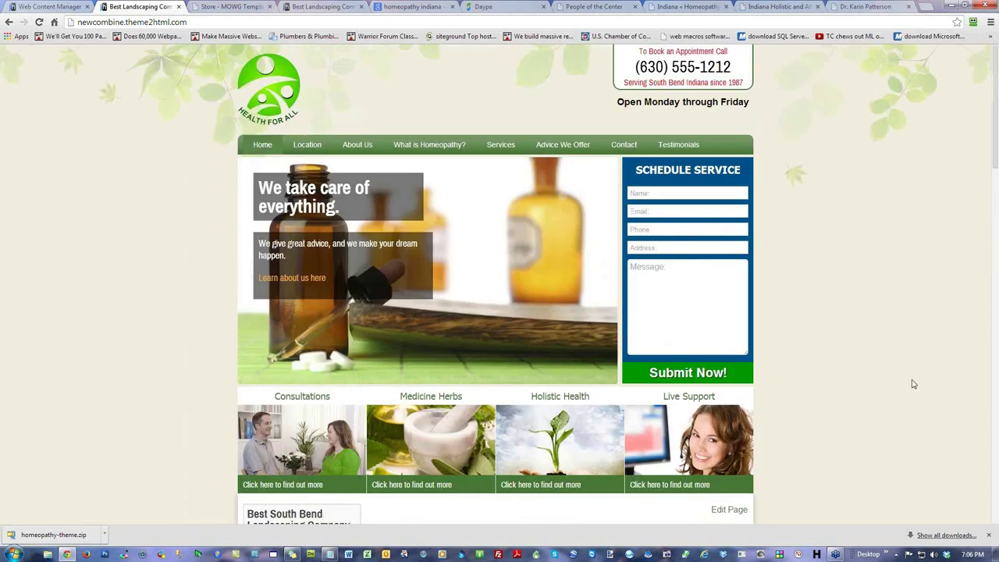
{"action": "scroll", "coordinate": [913, 384], "scroll_direction": "down", "scroll_amount": 8}
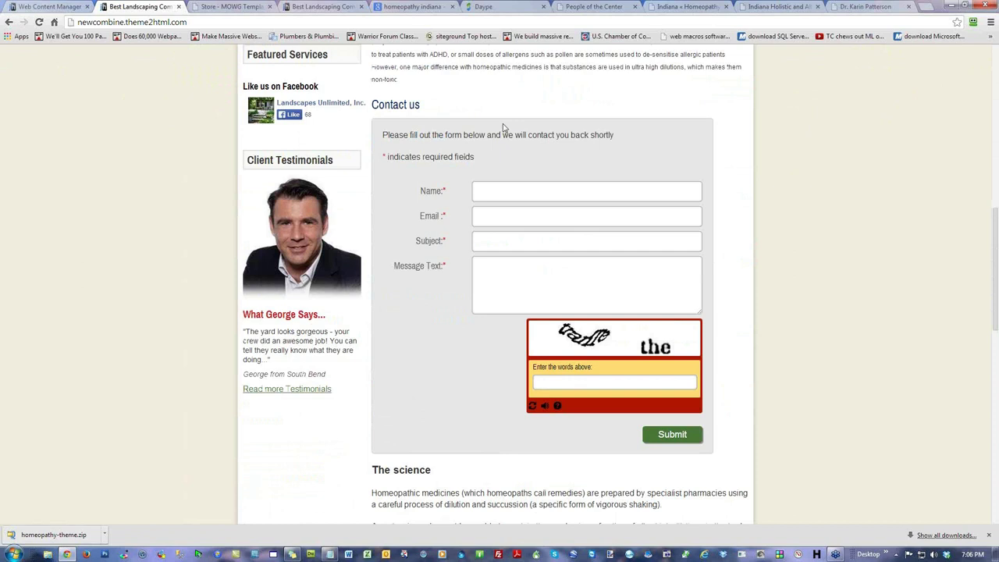
{"action": "scroll", "coordinate": [798, 211], "scroll_direction": "up", "scroll_amount": 10}
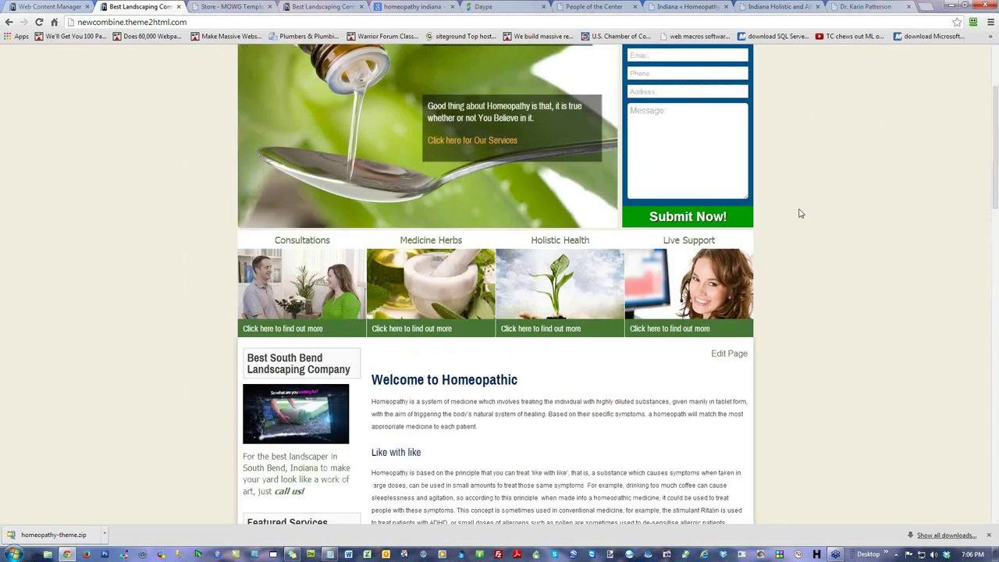
{"action": "key", "text": "ctrl+shift+Tab"}
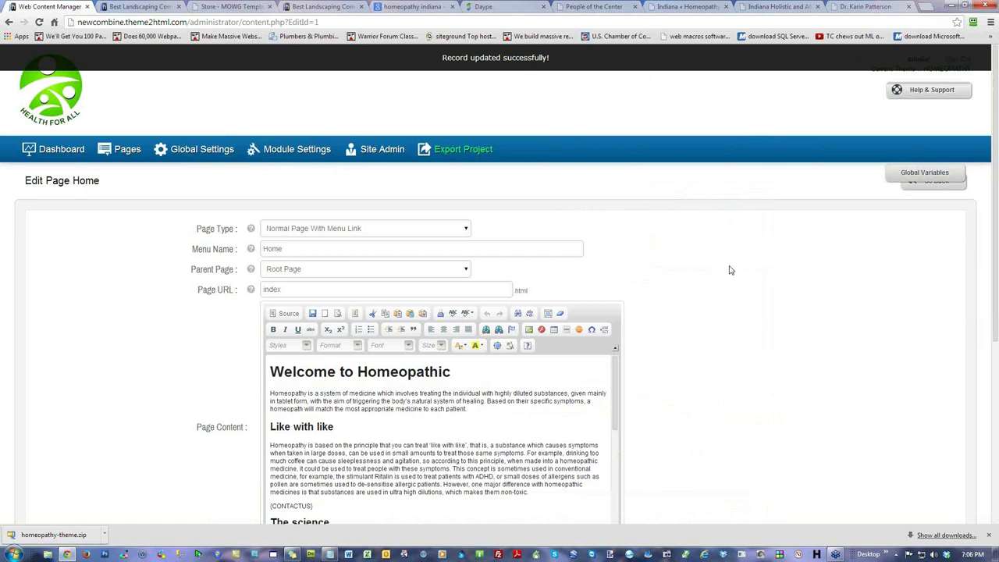
{"action": "scroll", "coordinate": [730, 178], "scroll_direction": "down", "scroll_amount": 2}
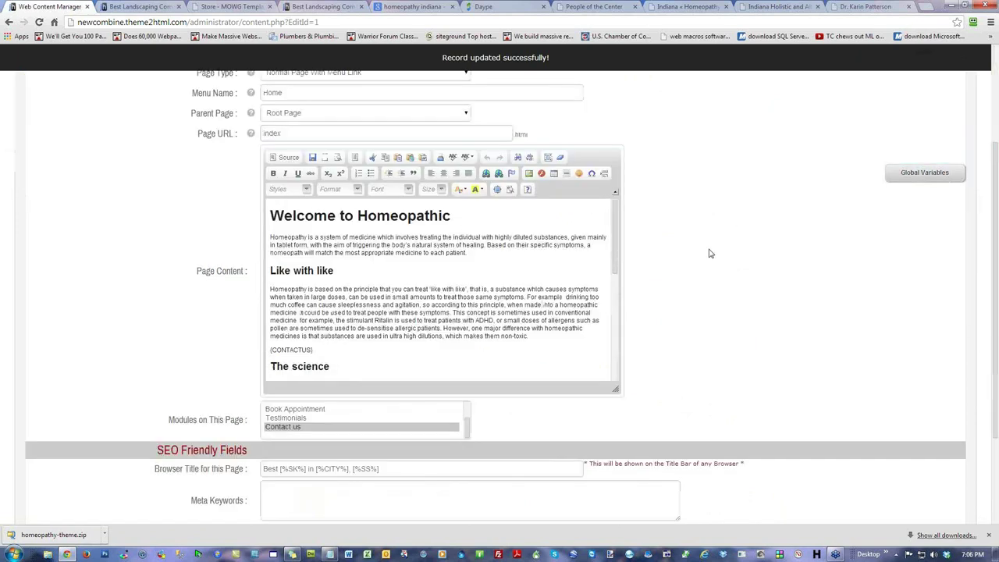
{"action": "left_click_drag", "start_coordinate": [326, 350], "coordinate": [242, 355]}
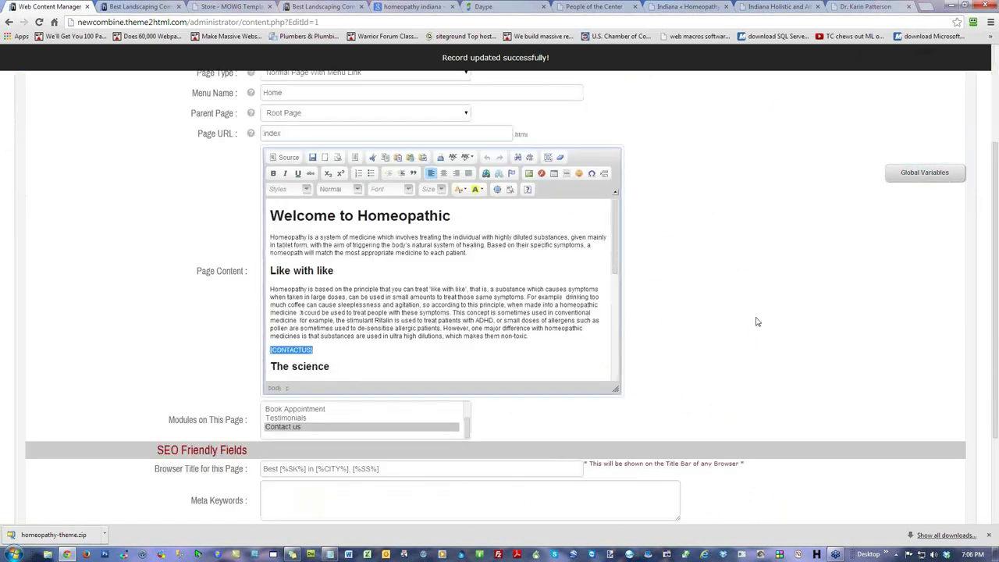
{"action": "key", "text": "Delete"}
{"action": "key", "text": "Delete"}
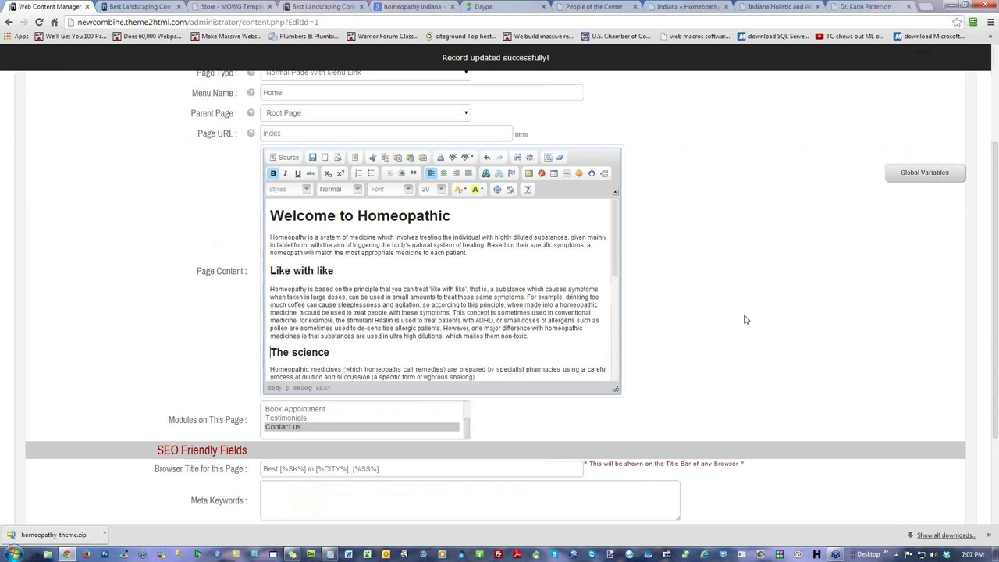
{"action": "scroll", "coordinate": [745, 319], "scroll_direction": "down", "scroll_amount": 2}
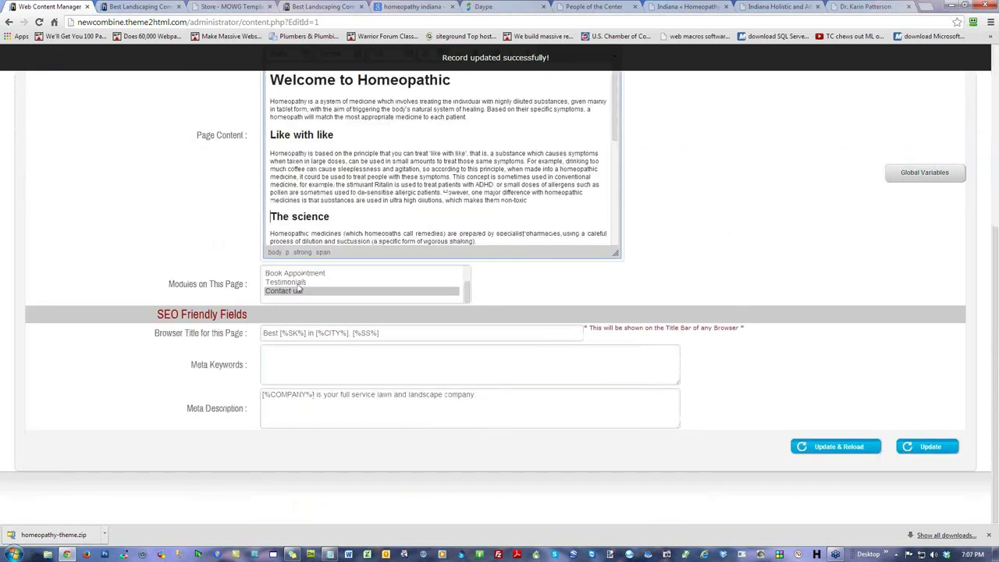
{"action": "left_click", "coordinate": [468, 290]}
{"action": "left_click_drag", "start_coordinate": [468, 290], "coordinate": [391, 265]}
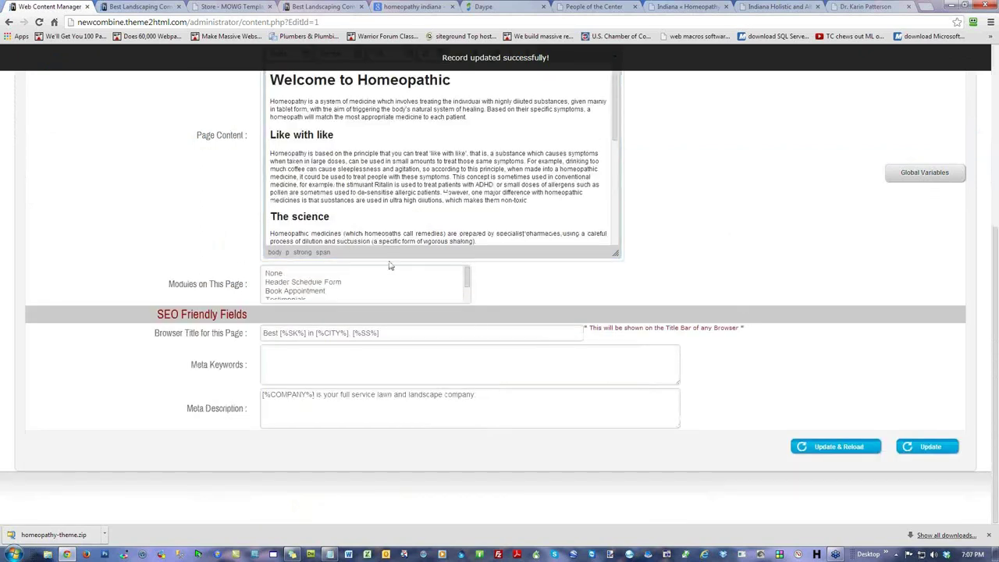
{"action": "left_click", "coordinate": [332, 273]}
{"action": "left_click", "coordinate": [808, 446]}
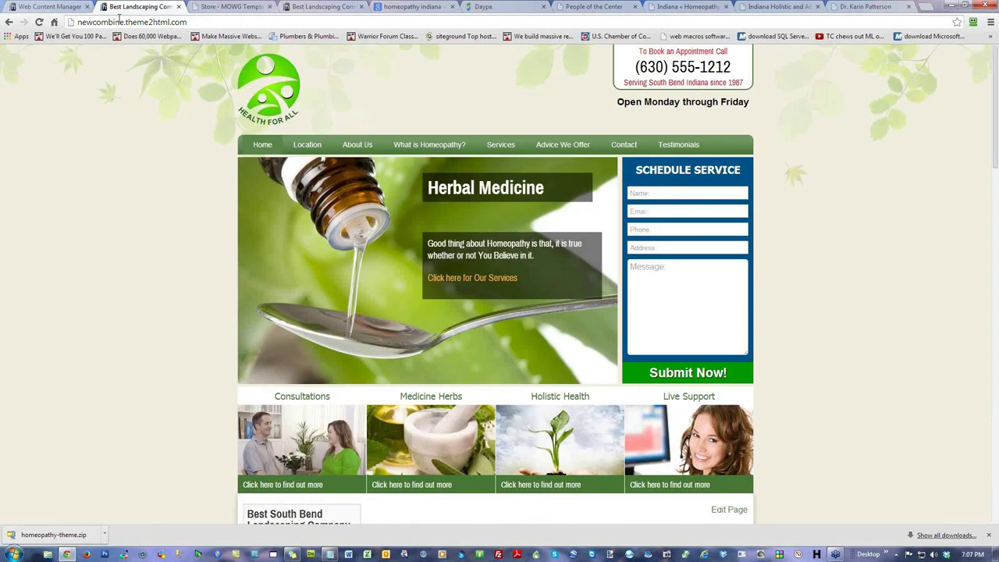
{"action": "left_click", "coordinate": [39, 22]}
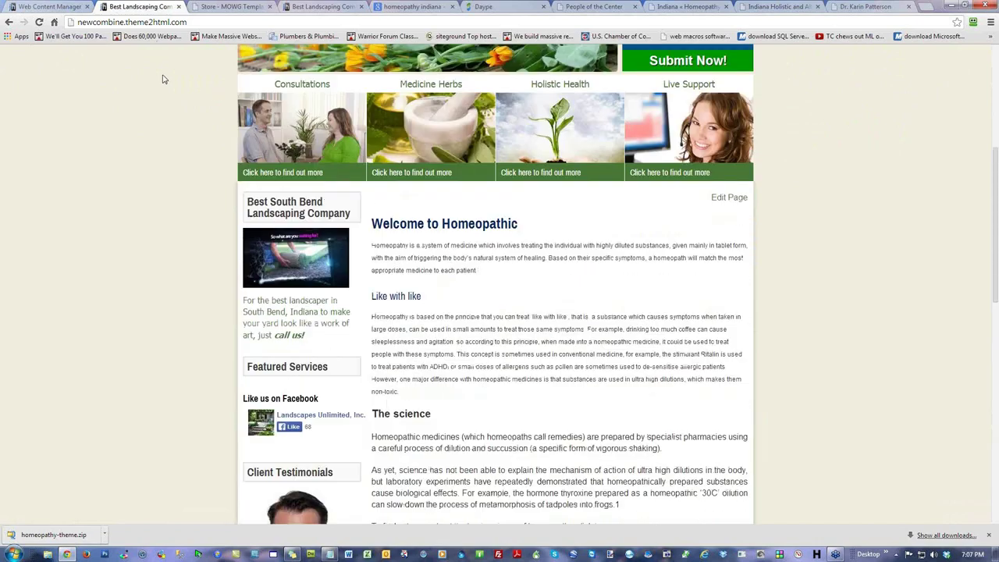
{"action": "left_click", "coordinate": [43, 7]}
{"action": "scroll", "coordinate": [754, 385], "scroll_direction": "down", "scroll_amount": 2}
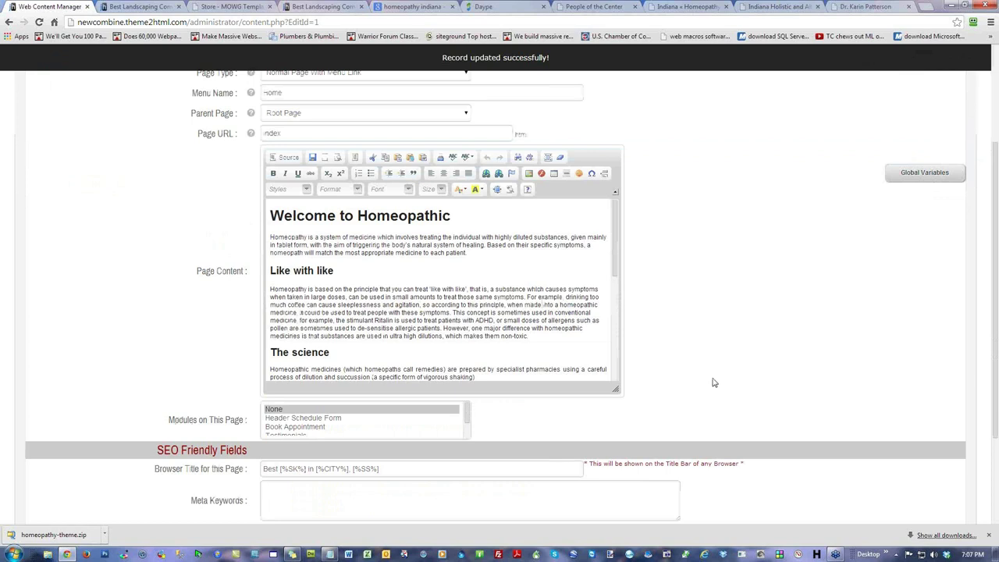
{"action": "left_click", "coordinate": [485, 260]}
{"action": "left_click_drag", "start_coordinate": [494, 262], "coordinate": [270, 239]}
{"action": "left_click", "coordinate": [472, 254]}
{"action": "left_click", "coordinate": [384, 367]}
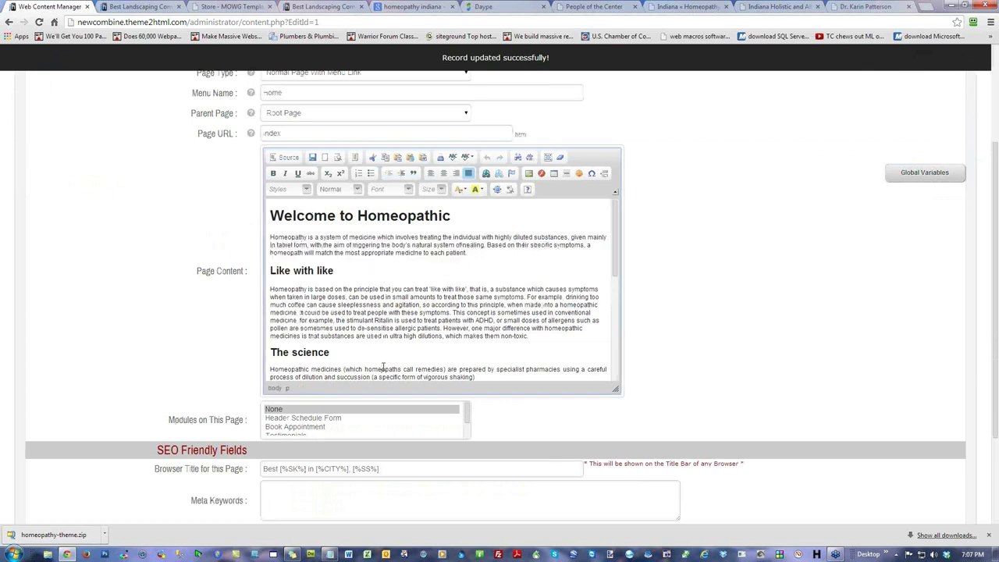
{"action": "left_click", "coordinate": [434, 241]}
{"action": "left_click_drag", "start_coordinate": [484, 254], "coordinate": [270, 237]}
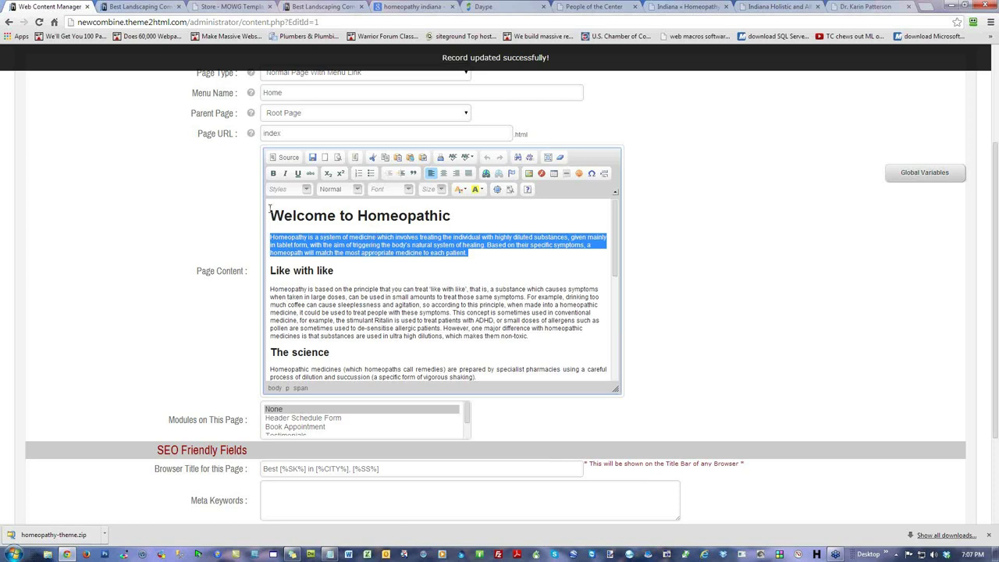
{"action": "left_click", "coordinate": [281, 159]}
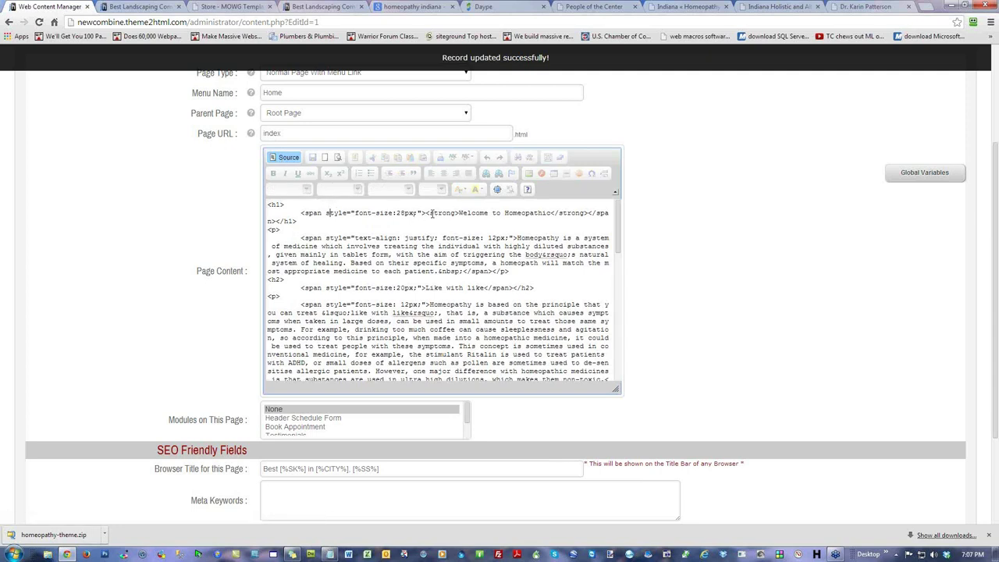
{"action": "left_click_drag", "start_coordinate": [426, 213], "coordinate": [267, 204]}
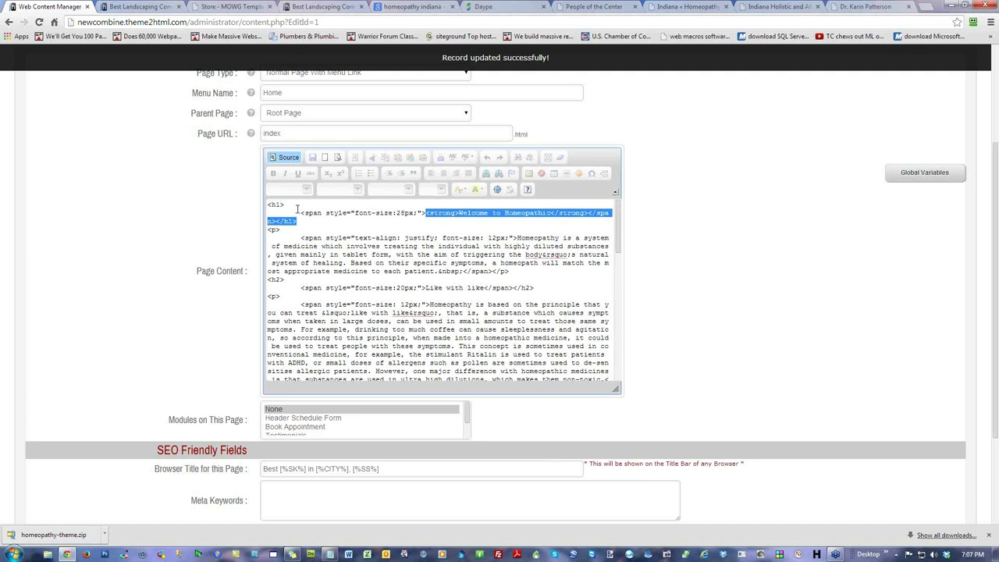
{"action": "type", "text": "<h1>"}
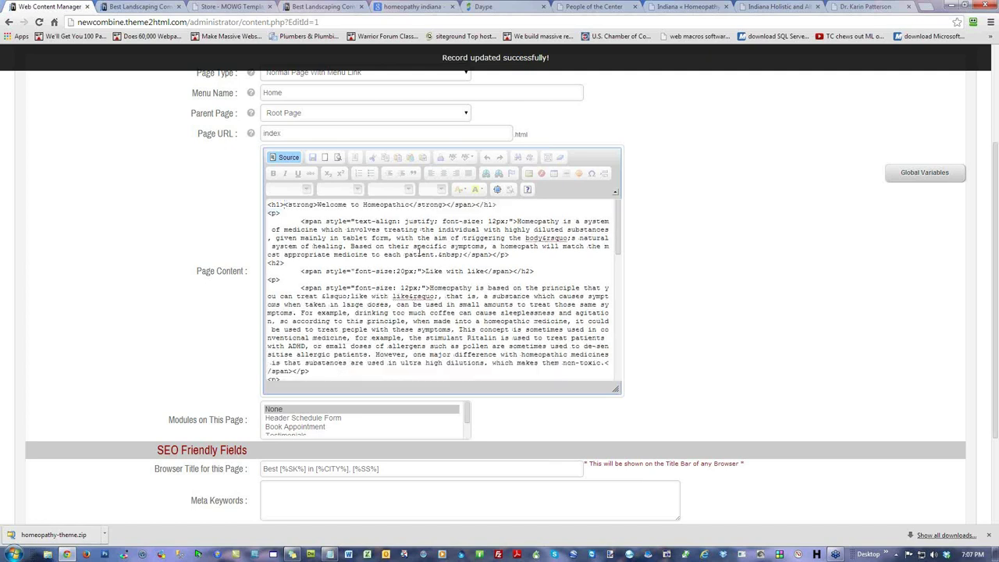
{"action": "left_click_drag", "start_coordinate": [475, 205], "coordinate": [411, 205]}
{"action": "key", "text": "BackSpace"}
{"action": "key", "text": "BackSpace"}
{"action": "left_click_drag", "start_coordinate": [318, 204], "coordinate": [284, 204]}
{"action": "key", "text": "BackSpace"}
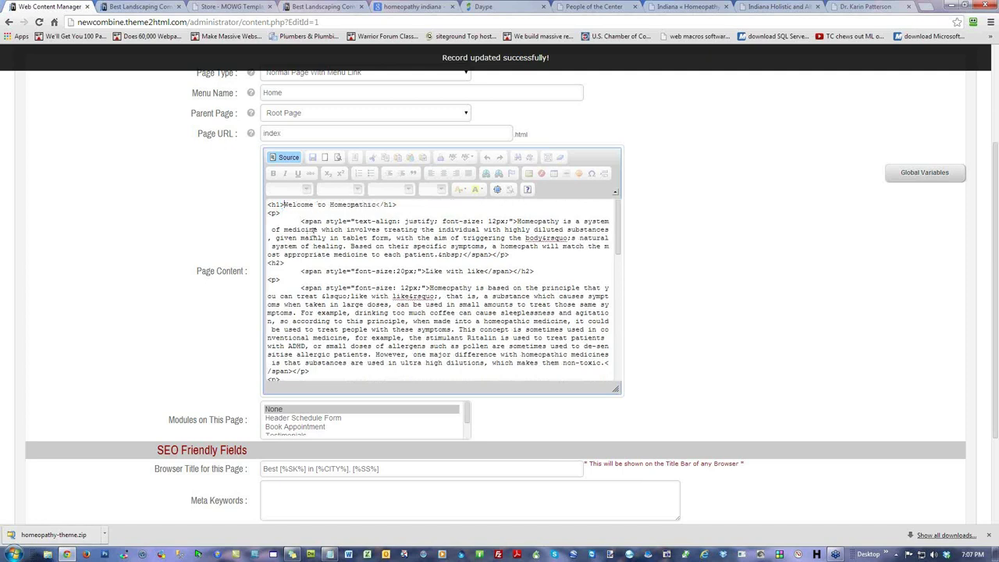
{"action": "left_click_drag", "start_coordinate": [517, 221], "coordinate": [279, 225]}
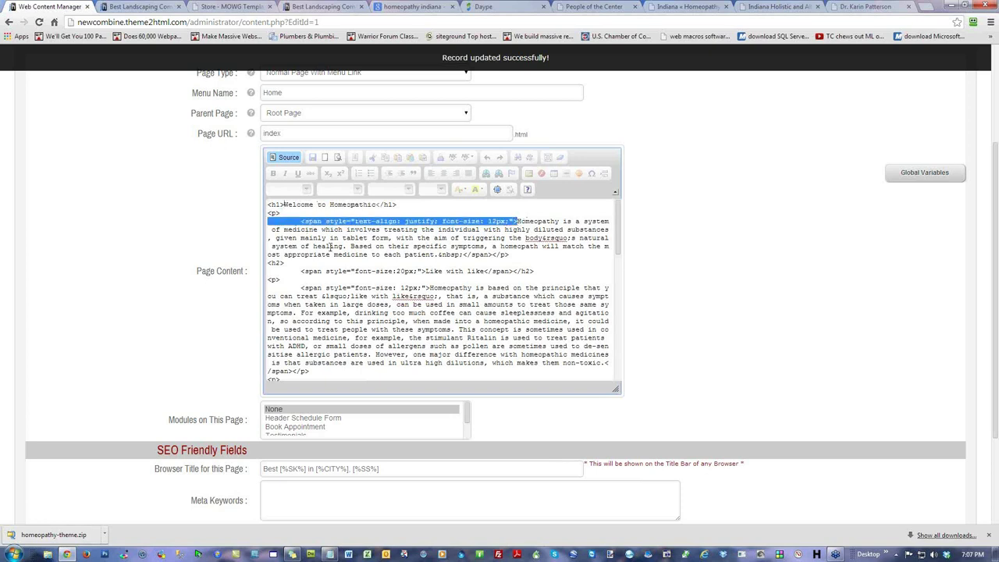
{"action": "key", "text": "Delete"}
{"action": "left_click_drag", "start_coordinate": [584, 246], "coordinate": [530, 247]}
{"action": "key", "text": "Delete"}
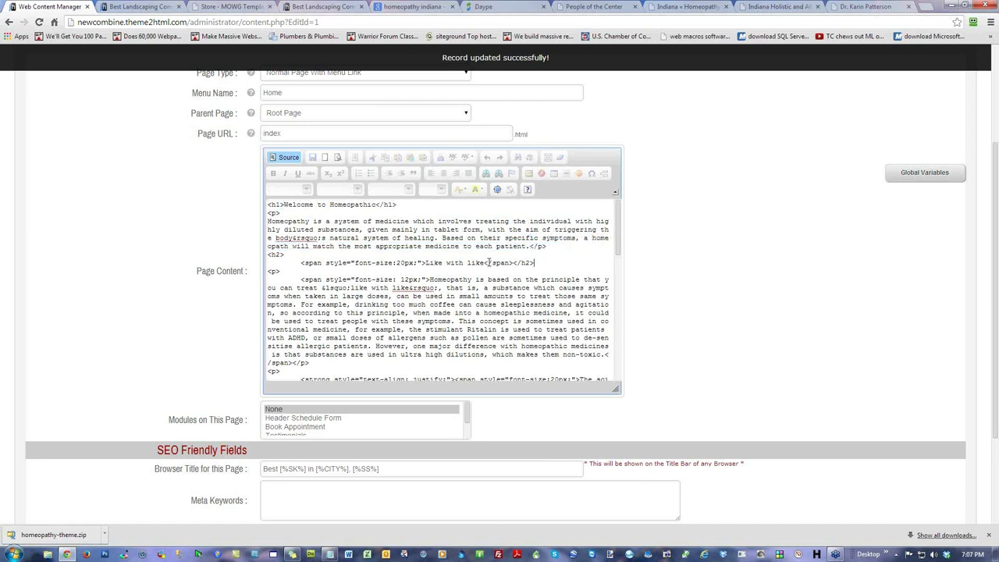
{"action": "left_click", "coordinate": [286, 157]}
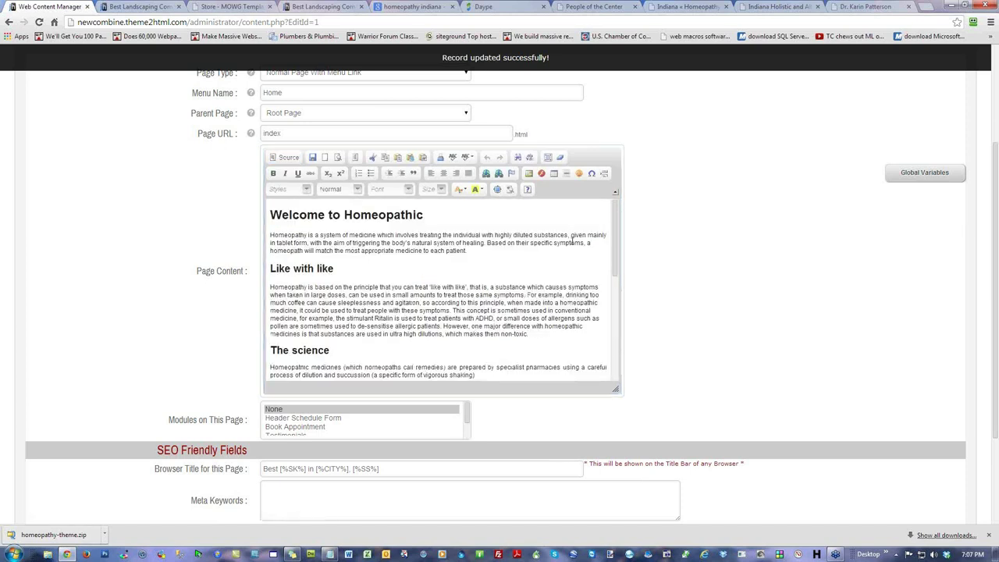
Step: Copy the Like with like paragraph into a new Notepad window
{"action": "left_click", "coordinate": [522, 326]}
{"action": "left_click_drag", "start_coordinate": [532, 332], "coordinate": [260, 286]}
{"action": "key", "text": "ctrl+c"}
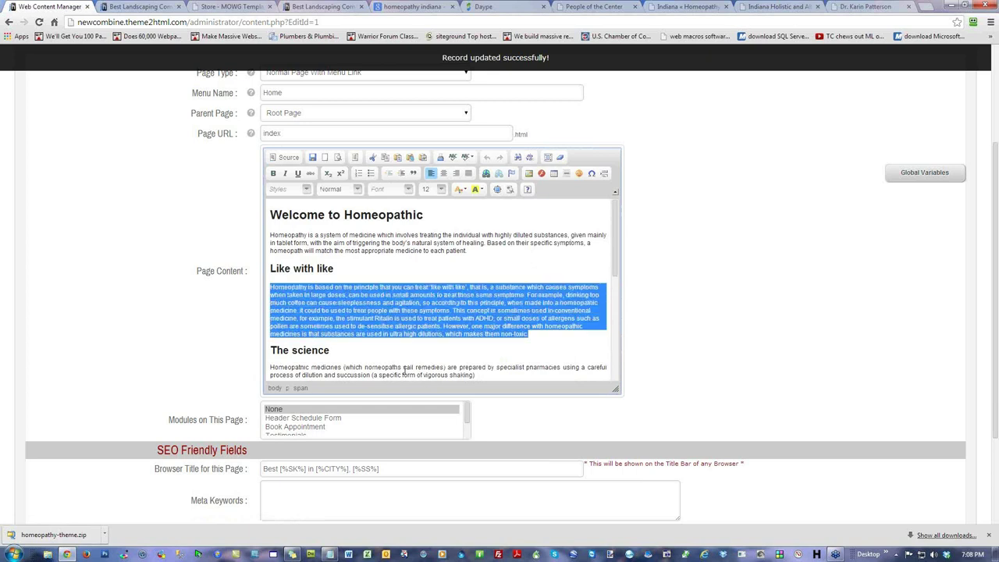
{"action": "left_click", "coordinate": [331, 554]}
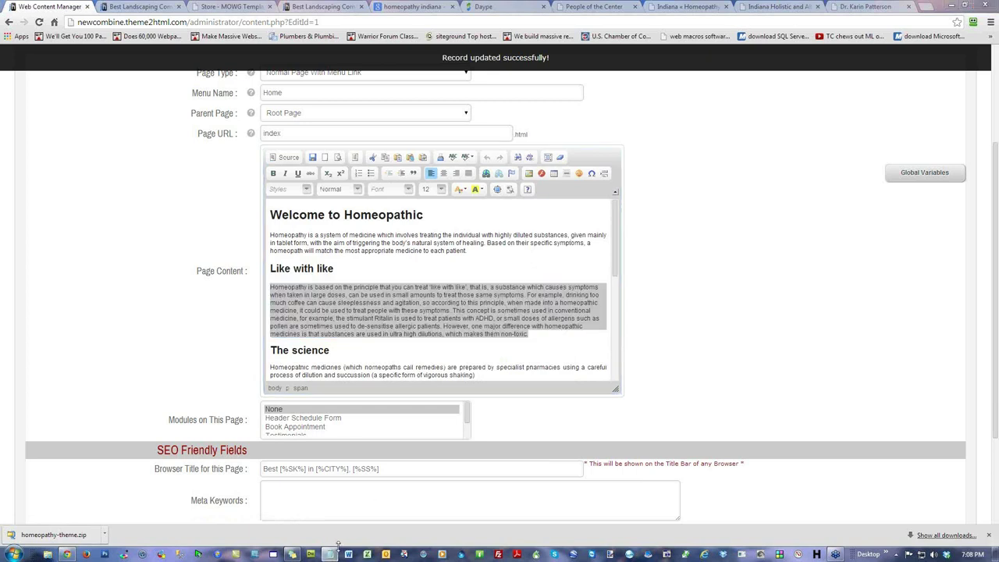
{"action": "right_click", "coordinate": [331, 554]}
{"action": "key", "text": "Escape"}
{"action": "left_click", "coordinate": [329, 554]}
{"action": "key", "text": "ctrl+v"}
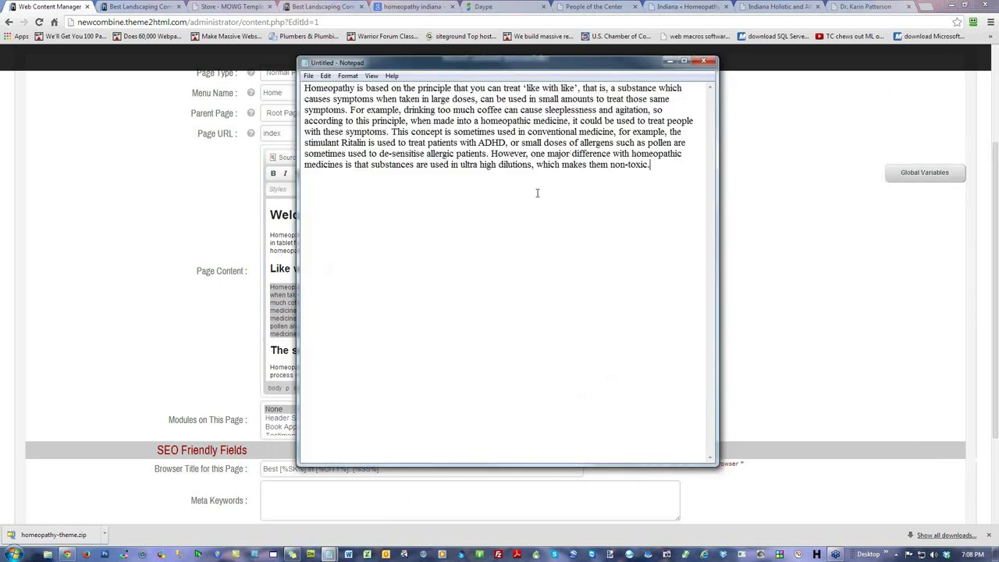
{"action": "left_click_drag", "start_coordinate": [496, 69], "coordinate": [998, 205]}
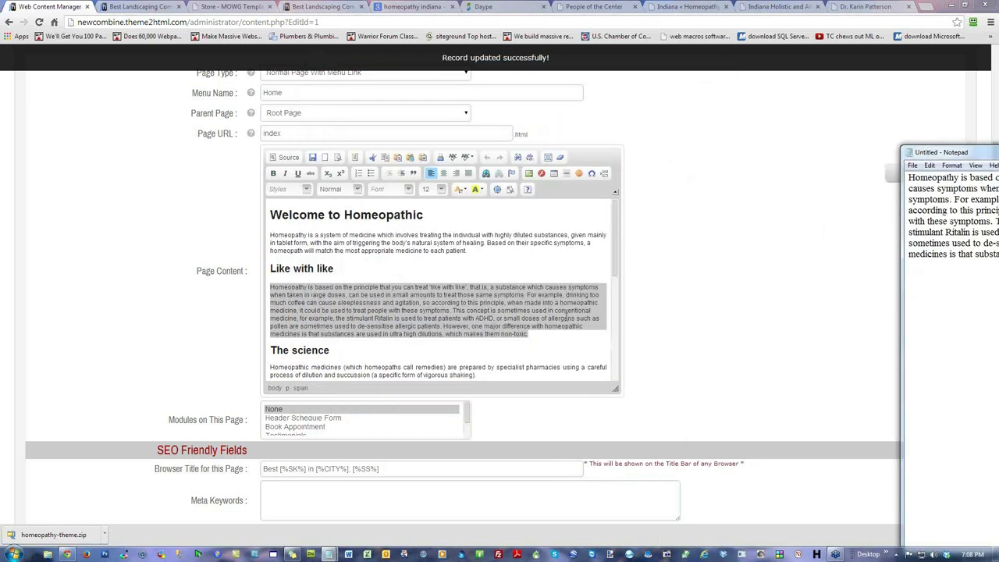
Step: Delete the old Like with like paragraph, leaving a blank line under the heading
{"action": "left_click", "coordinate": [544, 336]}
{"action": "left_click_drag", "start_coordinate": [547, 341], "coordinate": [273, 287]}
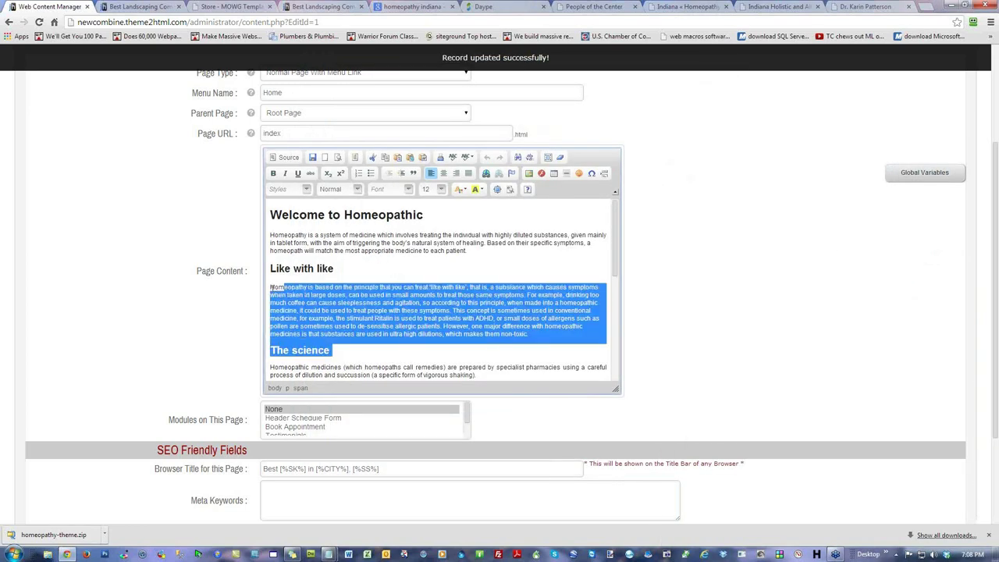
{"action": "left_click_drag", "start_coordinate": [527, 334], "coordinate": [271, 287]}
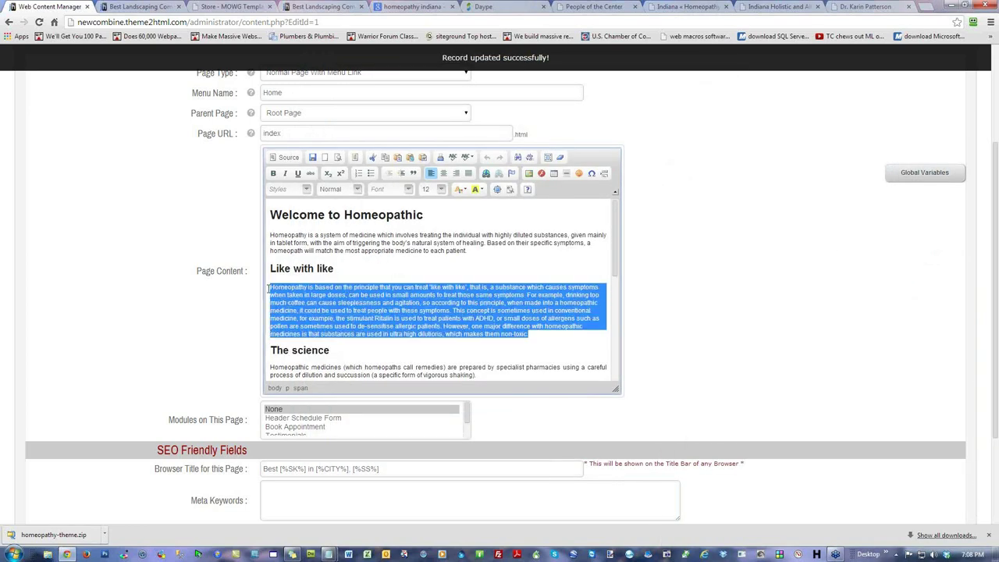
{"action": "key", "text": "Delete"}
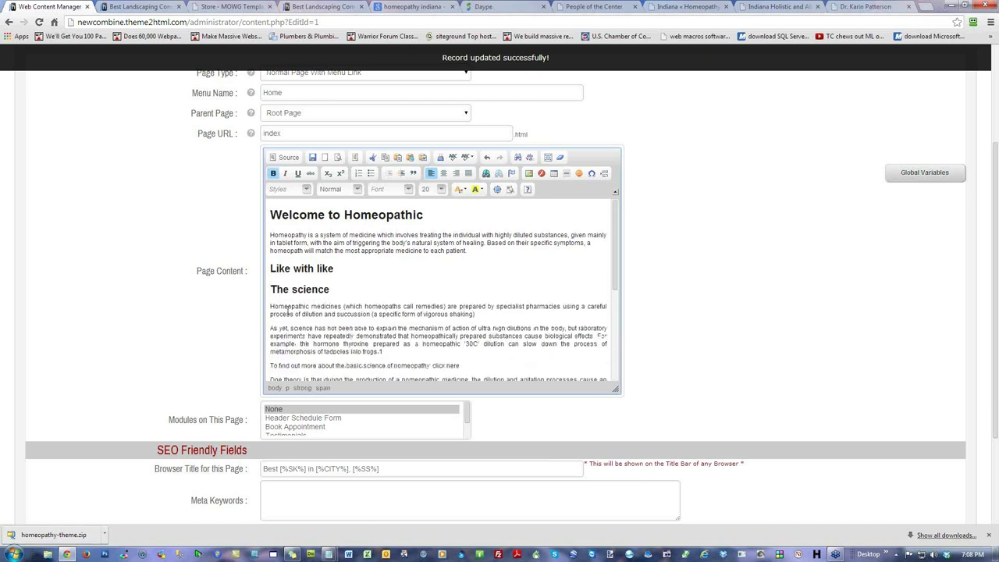
{"action": "key", "text": "Return"}
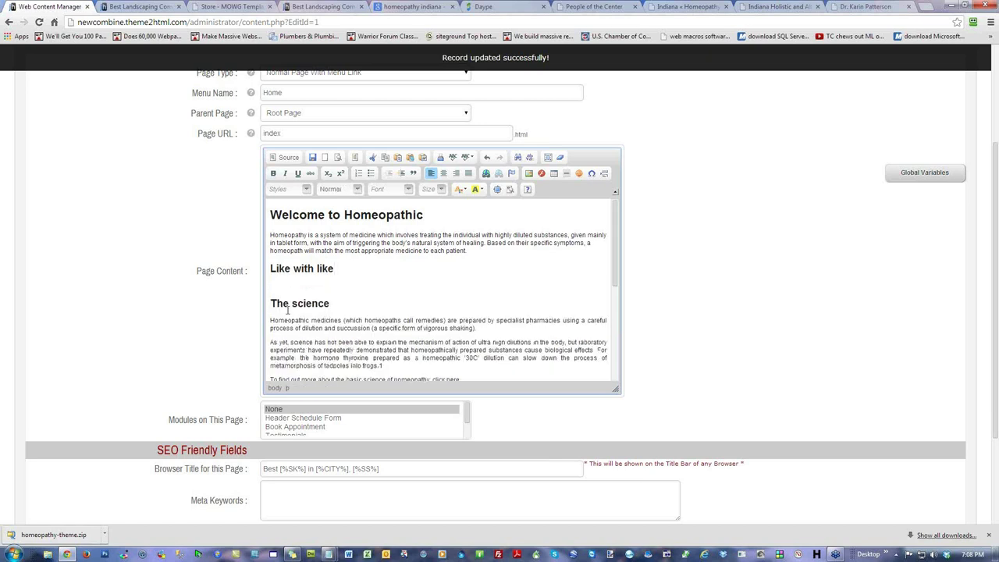
Step: Paste the plain paragraph text from Notepad under Like with like
{"action": "key", "text": "alt+Tab"}
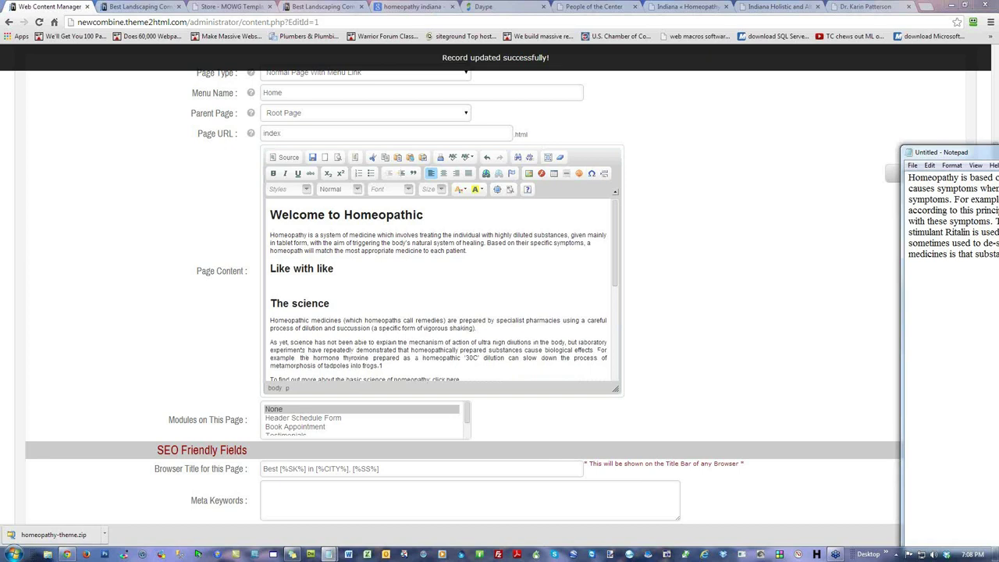
{"action": "key", "text": "ctrl+a"}
{"action": "right_click", "coordinate": [882, 241]}
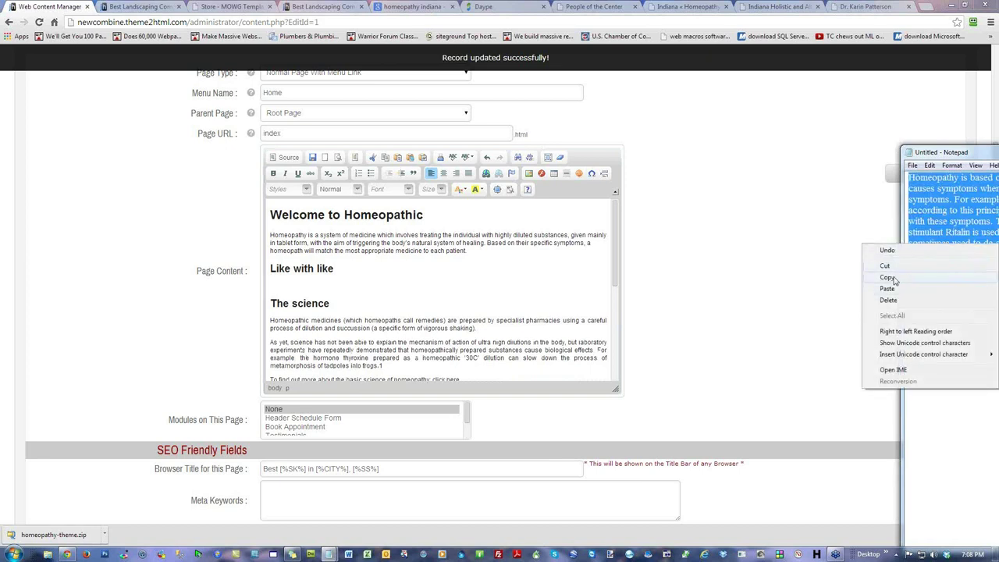
{"action": "left_click", "coordinate": [901, 274]}
{"action": "left_click", "coordinate": [319, 285]}
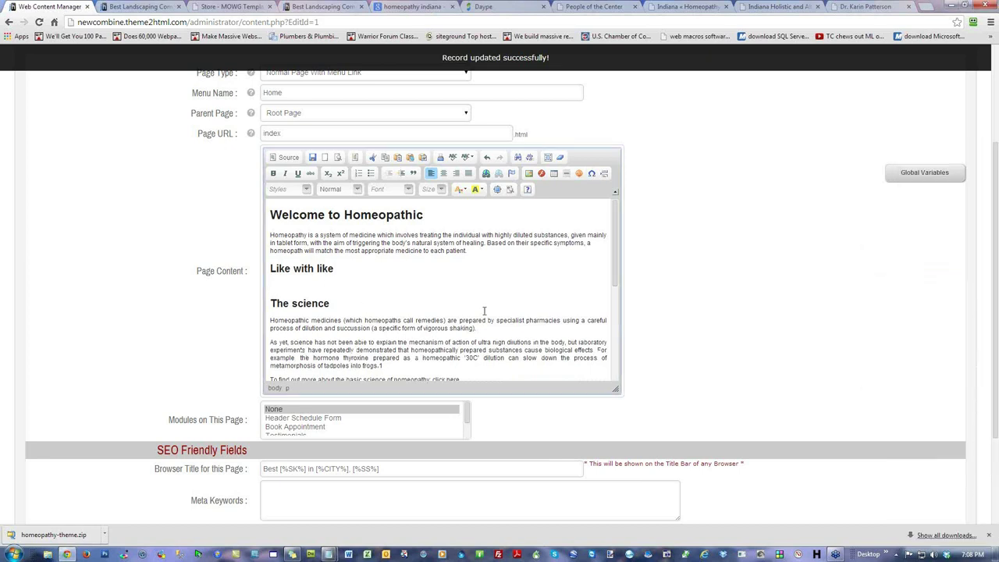
{"action": "key", "text": "ctrl+v"}
{"action": "scroll", "coordinate": [749, 320], "scroll_direction": "down", "scroll_amount": 2}
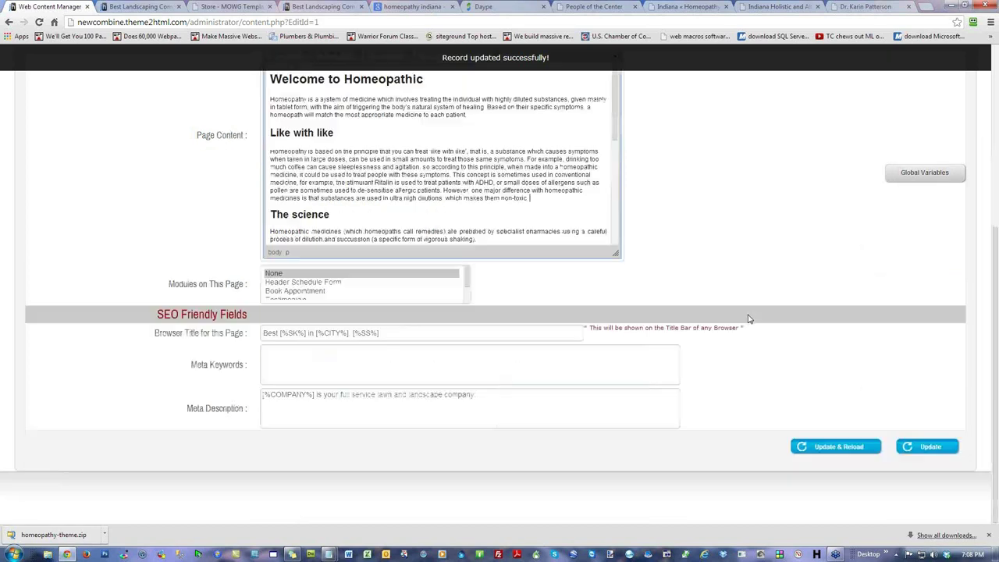
Step: Save the Home page with Update & Reload and bring up the t2h-webinar2.txt notes
{"action": "left_click", "coordinate": [820, 452]}
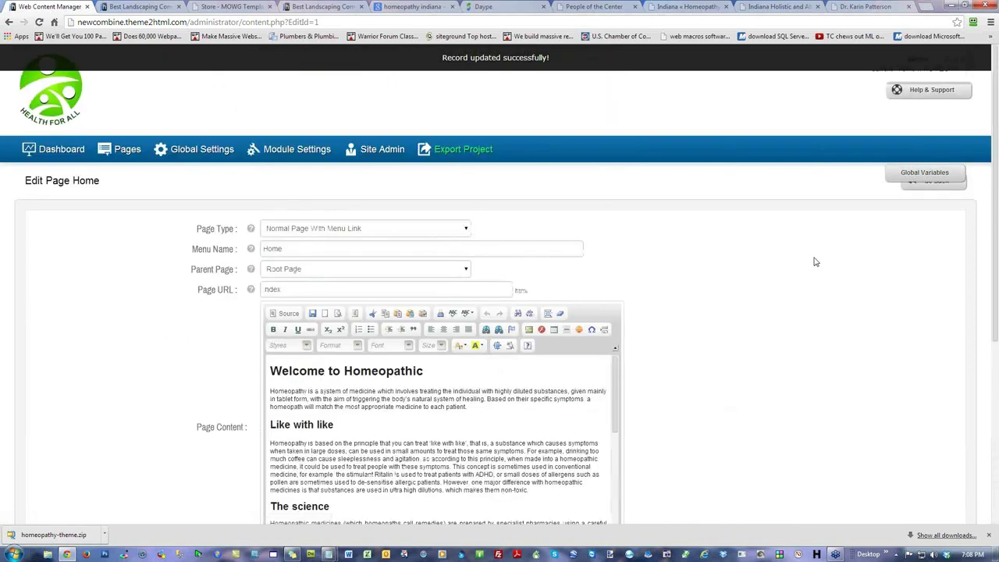
{"action": "scroll", "coordinate": [811, 262], "scroll_direction": "down", "scroll_amount": 2}
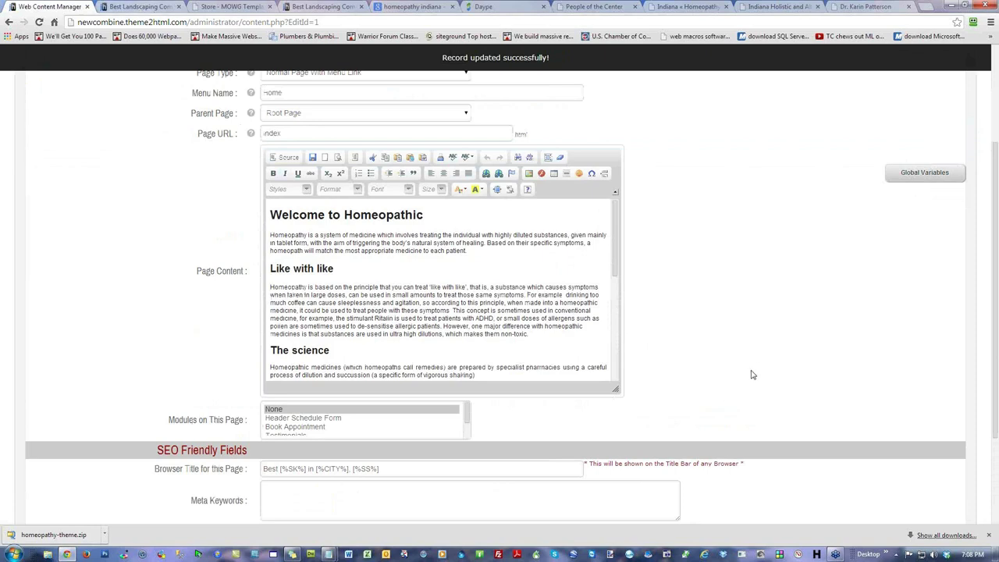
{"action": "scroll", "coordinate": [753, 375], "scroll_direction": "down", "scroll_amount": 2}
{"action": "left_click", "coordinate": [821, 446]}
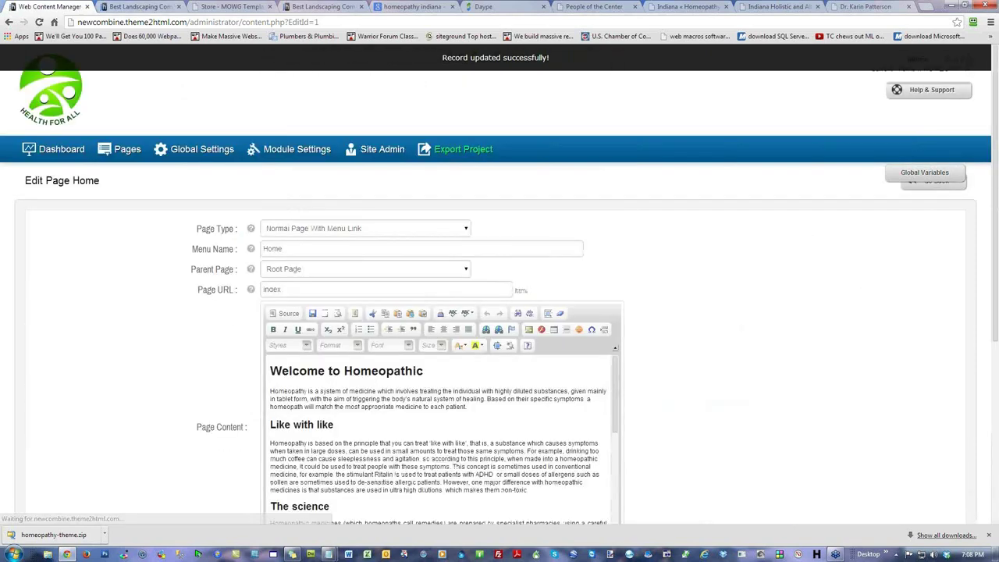
{"action": "key", "text": "alt+Tab"}
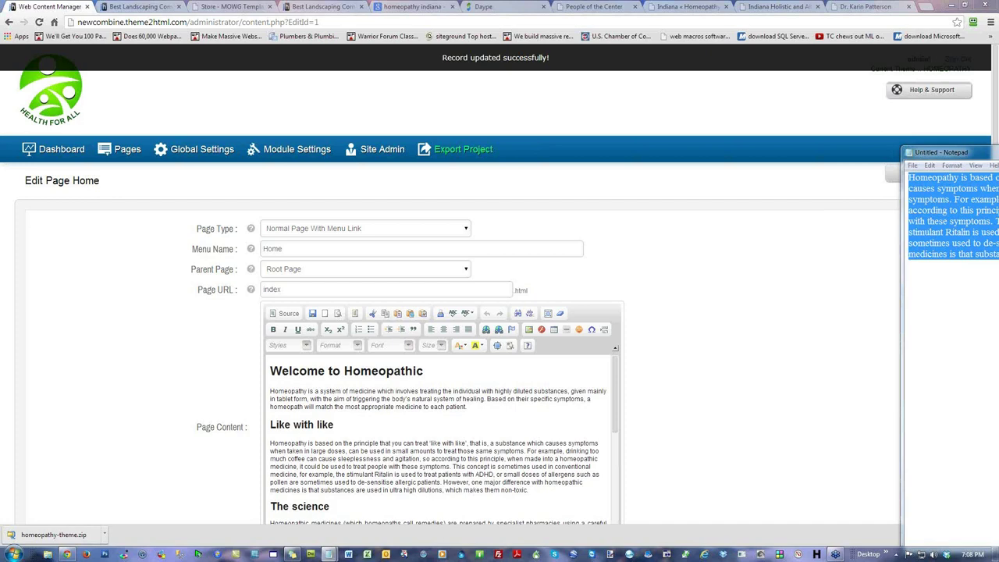
{"action": "key", "text": "alt+Tab"}
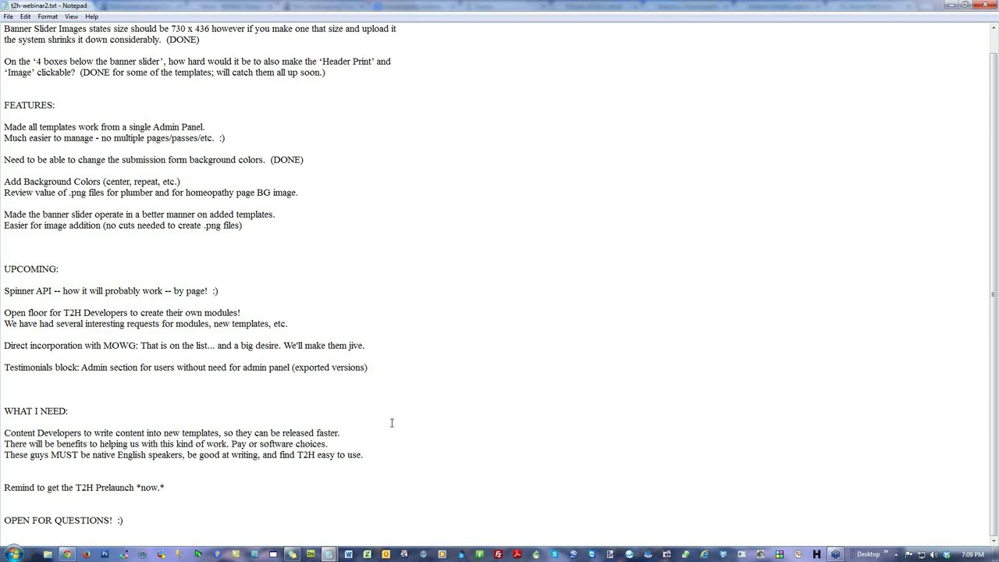
{"action": "left_click", "coordinate": [436, 350]}
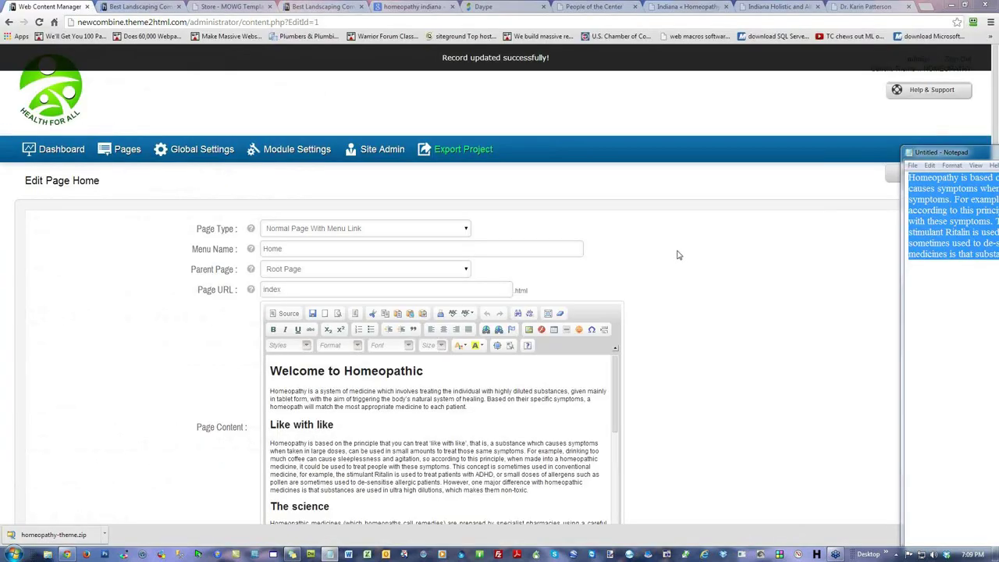
Step: Dismiss Chrome's downloads bar and go back from the Home page editor to the admin dashboard
{"action": "left_click", "coordinate": [736, 250]}
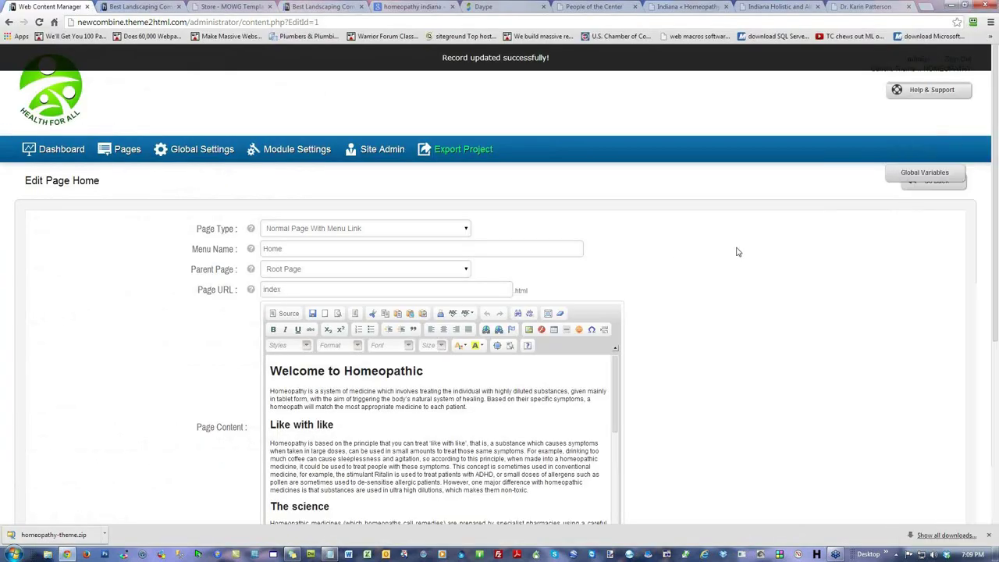
{"action": "key", "text": "alt+Tab"}
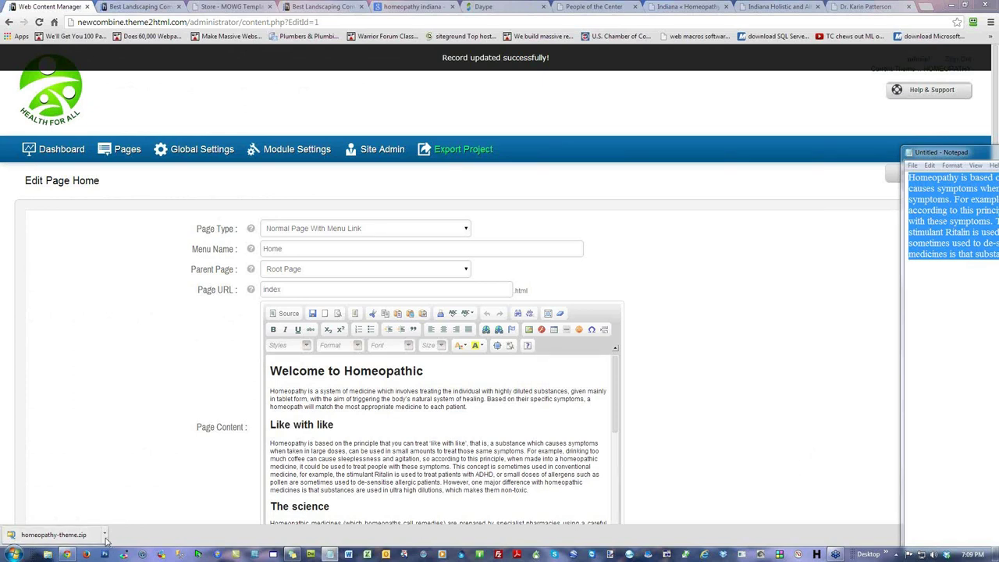
{"action": "left_click", "coordinate": [856, 543]}
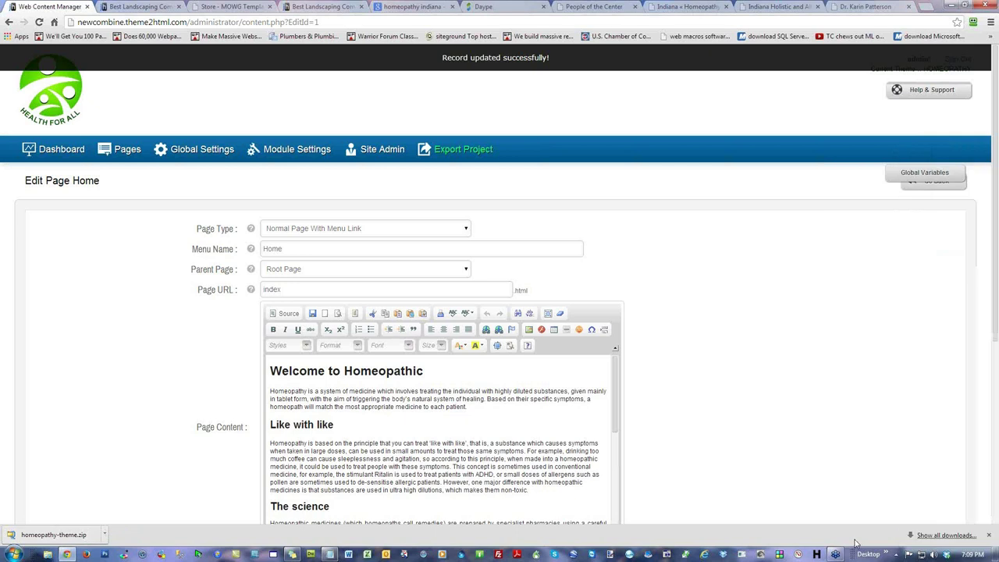
{"action": "left_click", "coordinate": [989, 535]}
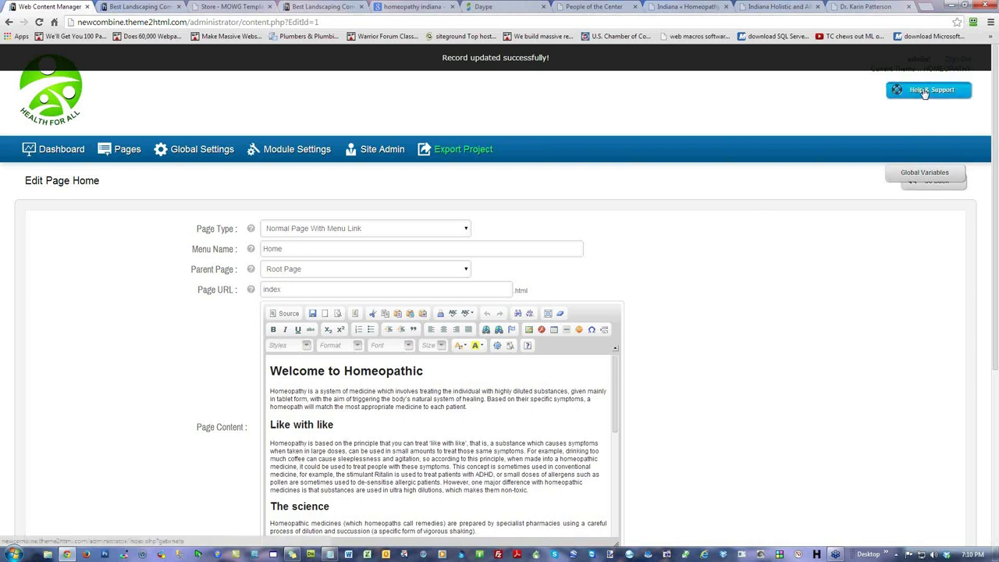
{"action": "left_click", "coordinate": [63, 150]}
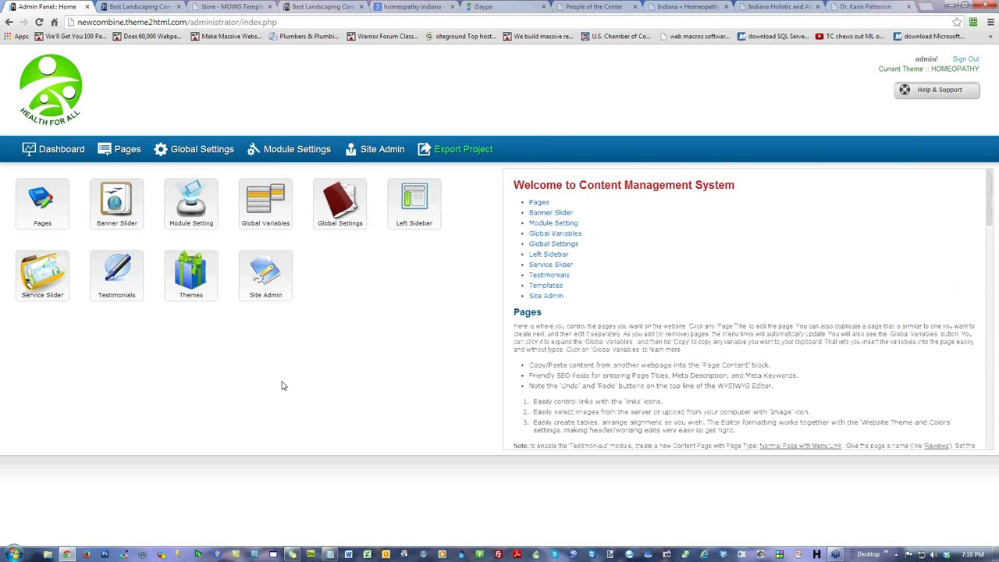
{"action": "left_click", "coordinate": [191, 287]}
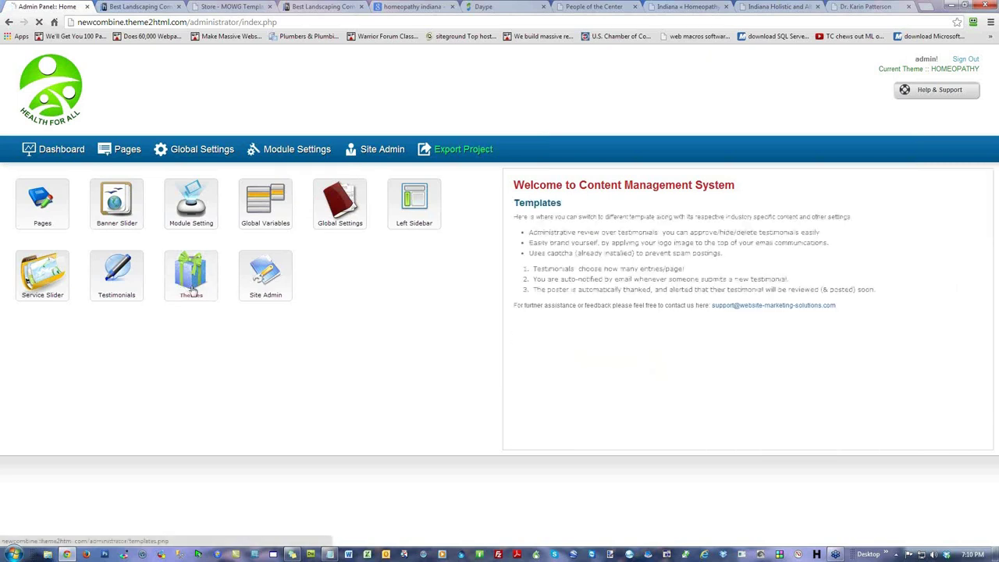
{"action": "left_click_drag", "start_coordinate": [358, 207], "coordinate": [425, 208]}
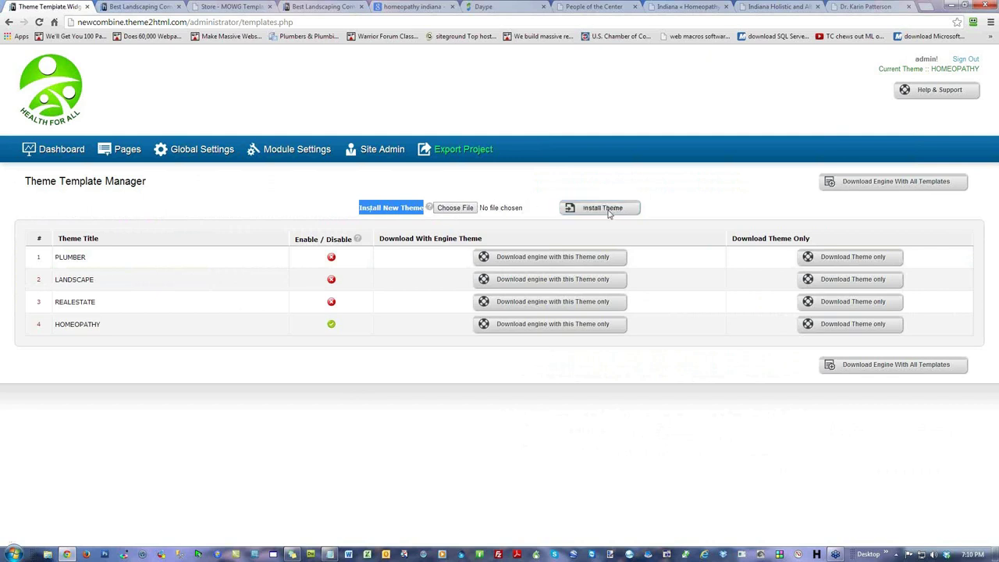
{"action": "left_click", "coordinate": [606, 216]}
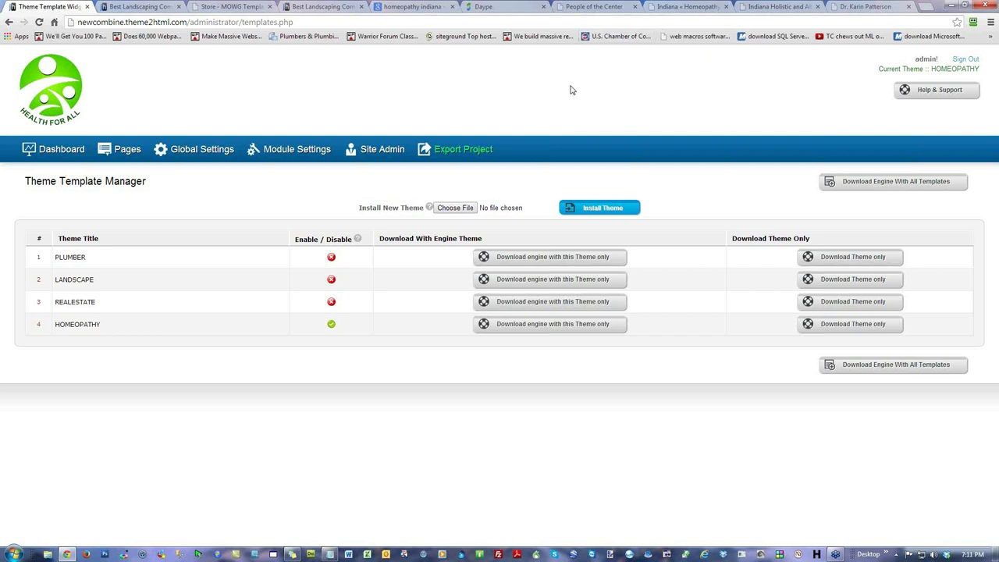
{"action": "left_click", "coordinate": [62, 153]}
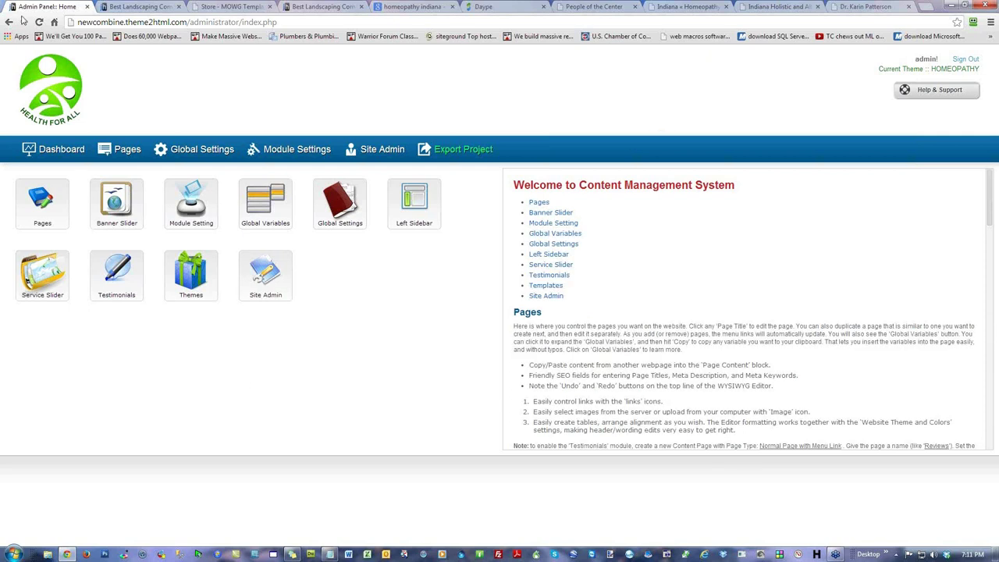
Step: Close all browser tabs except Admin Panel and reload the admin dashboard
{"action": "right_click", "coordinate": [47, 7]}
{"action": "left_click", "coordinate": [122, 86]}
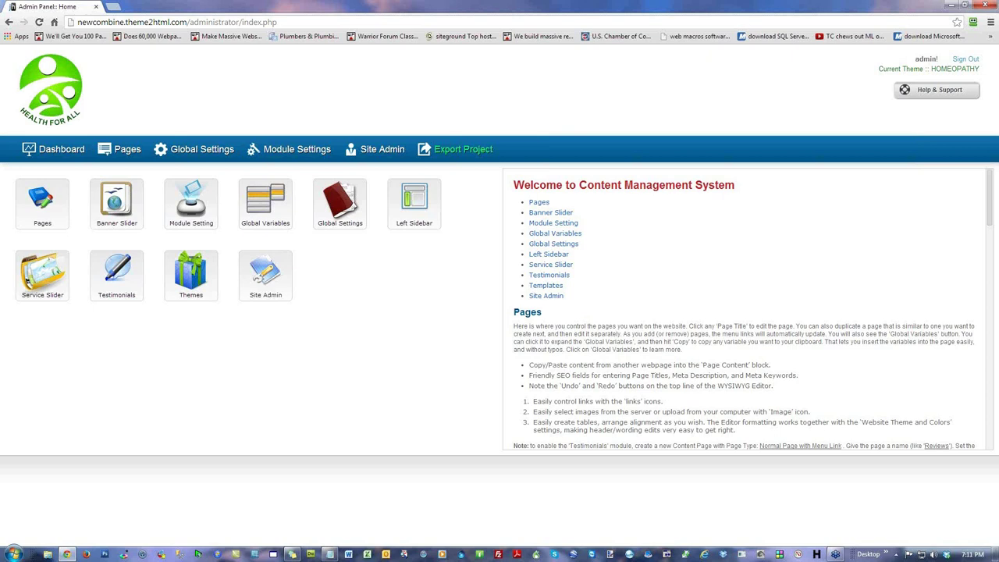
{"action": "key", "text": "alt+Tab"}
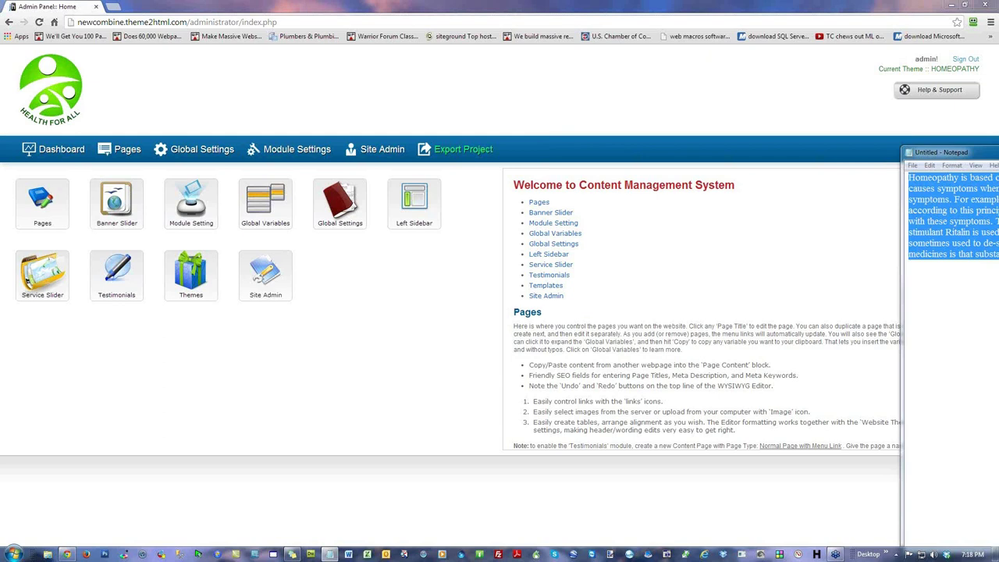
{"action": "left_click", "coordinate": [504, 68]}
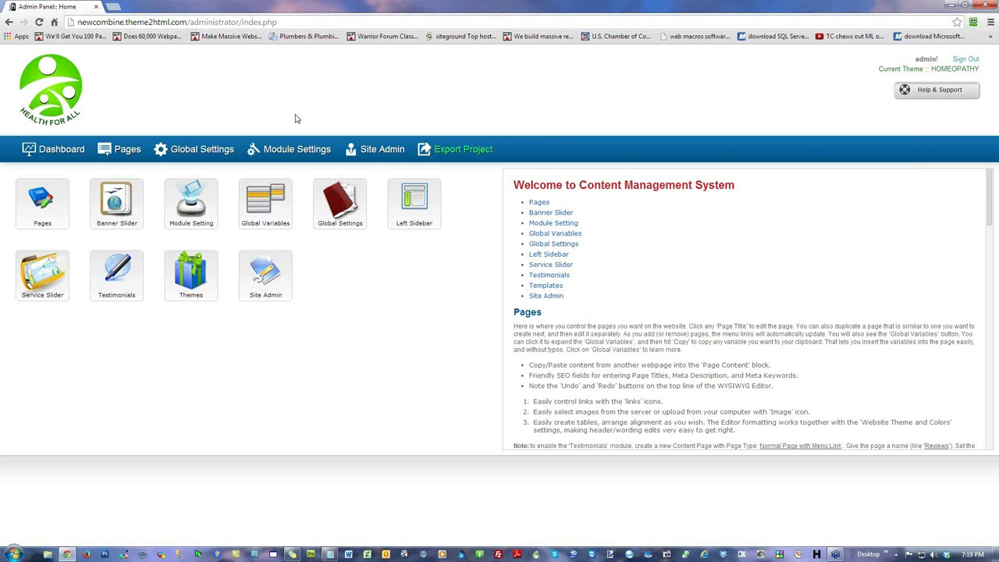
{"action": "left_click", "coordinate": [136, 131]}
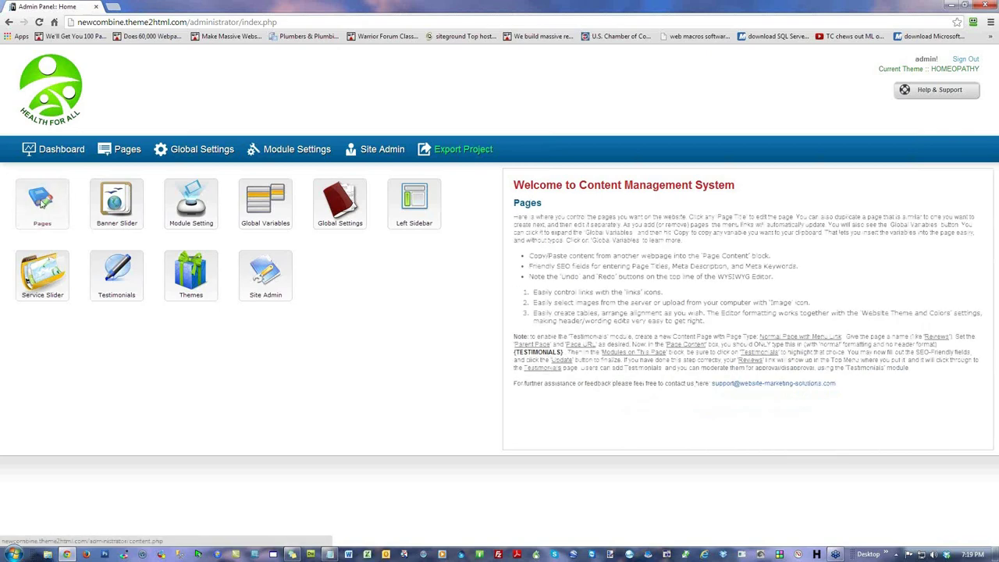
Step: Load newcombine.theme2html.com in a new tab and look over the live homepage
{"action": "left_click", "coordinate": [42, 202]}
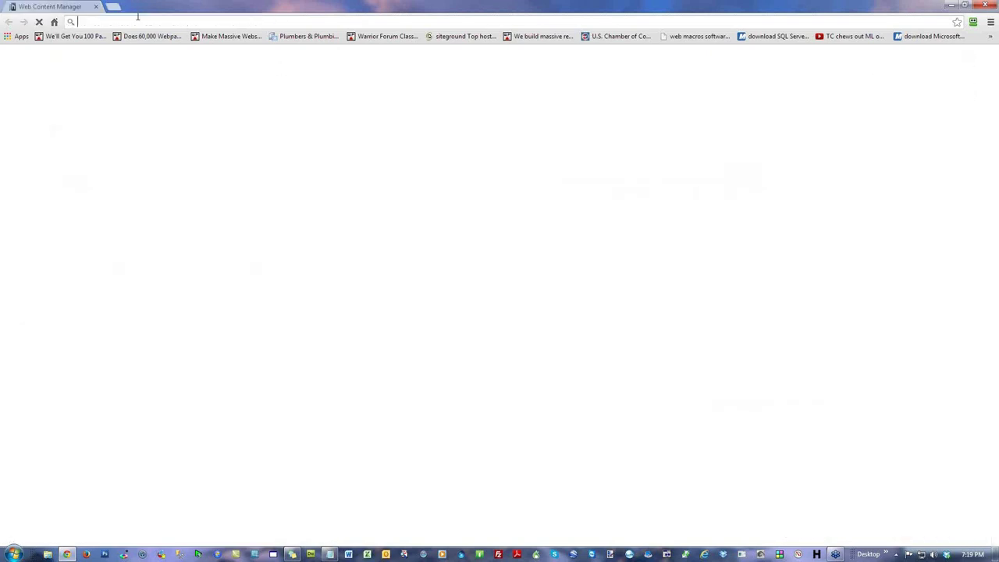
{"action": "key", "text": "ctrl+t"}
{"action": "type", "text": "new"}
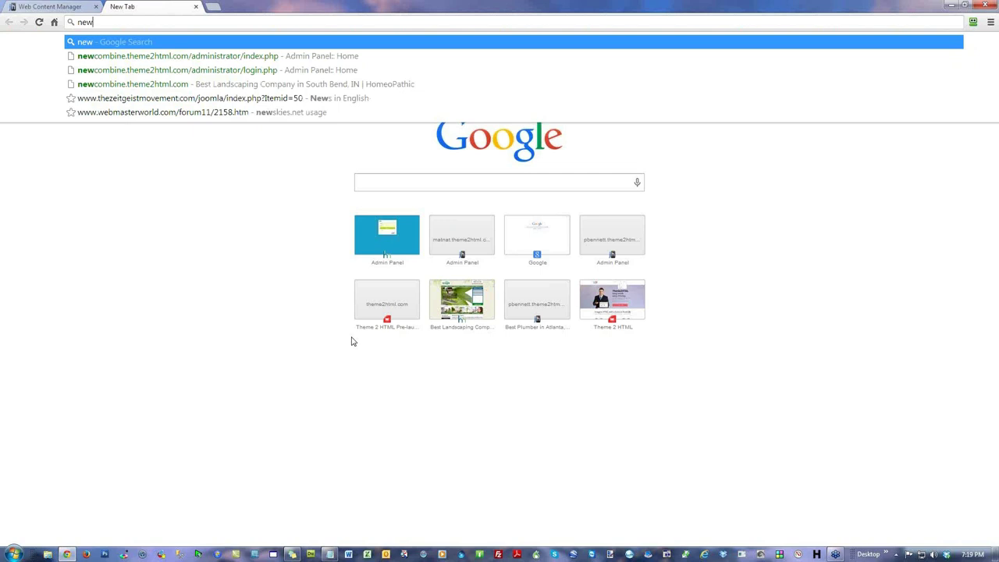
{"action": "key", "text": "Down"}
{"action": "key", "text": "Down"}
{"action": "key", "text": "Down"}
{"action": "key", "text": "Return"}
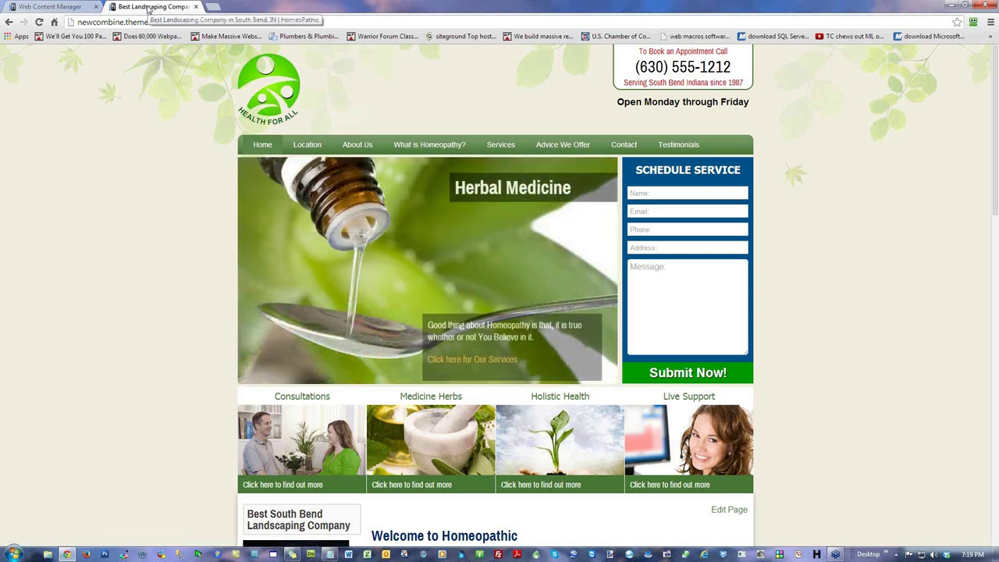
{"action": "scroll", "coordinate": [830, 322], "scroll_direction": "down", "scroll_amount": 5}
{"action": "scroll", "coordinate": [829, 319], "scroll_direction": "up", "scroll_amount": 5}
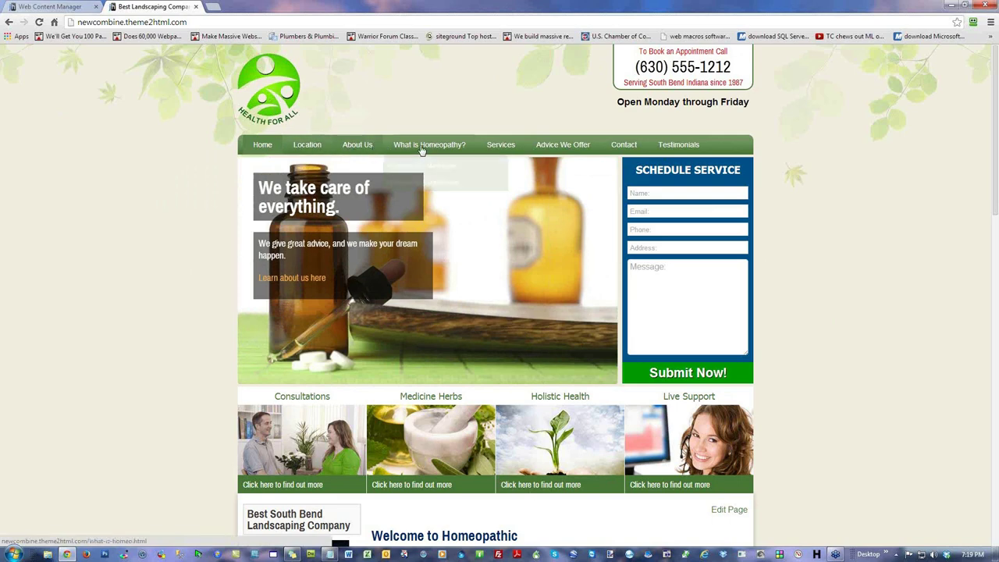
{"action": "mouse_move", "coordinate": [426, 148]}
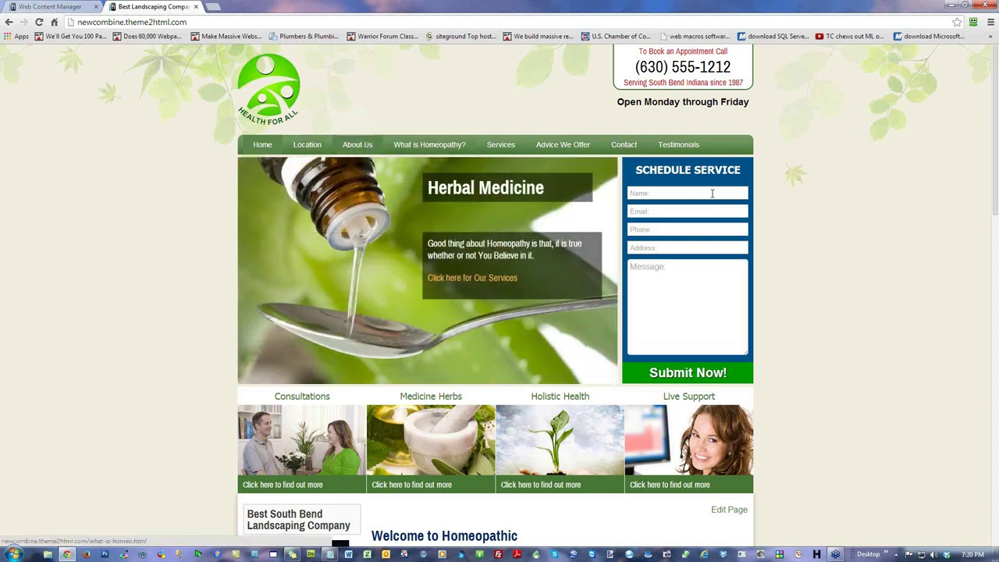
{"action": "scroll", "coordinate": [843, 216], "scroll_direction": "down", "scroll_amount": 2}
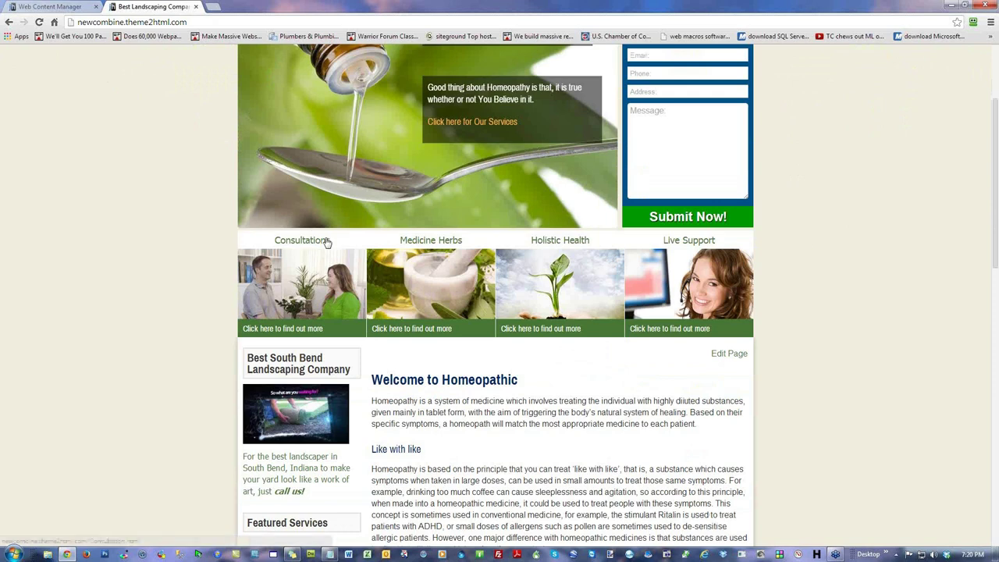
{"action": "left_click_drag", "start_coordinate": [329, 241], "coordinate": [275, 242]}
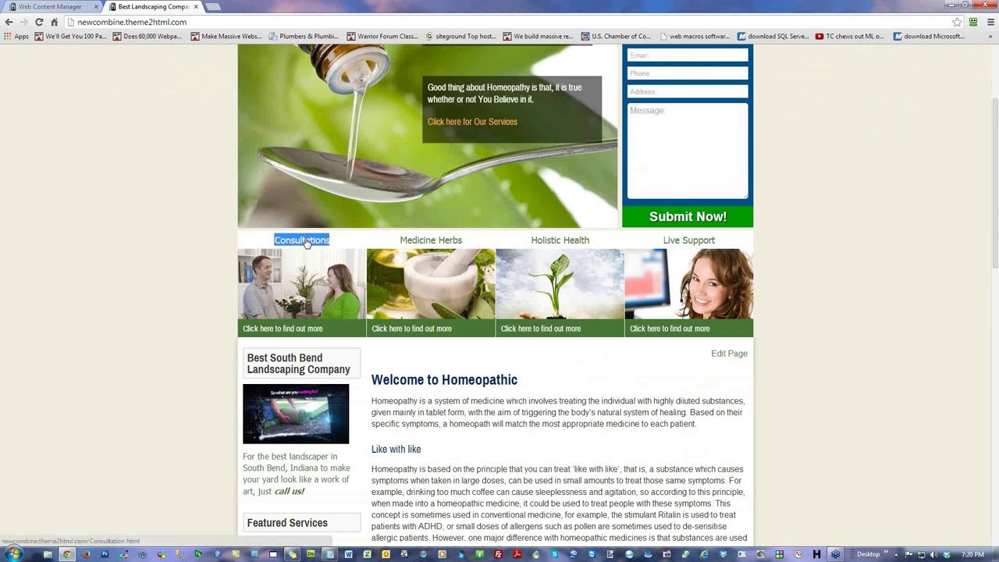
{"action": "left_click_drag", "start_coordinate": [473, 242], "coordinate": [402, 249]}
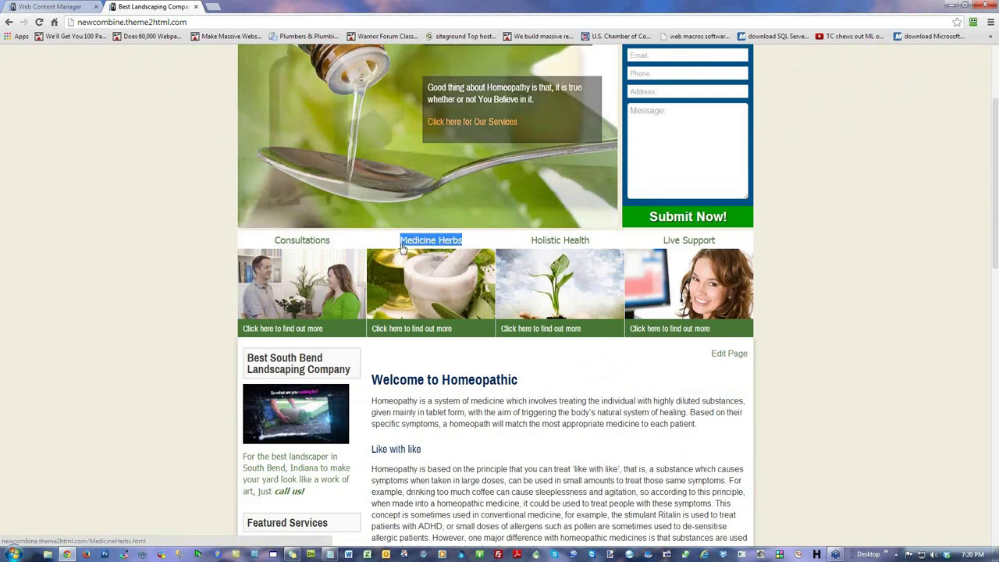
{"action": "left_click_drag", "start_coordinate": [520, 241], "coordinate": [600, 238]}
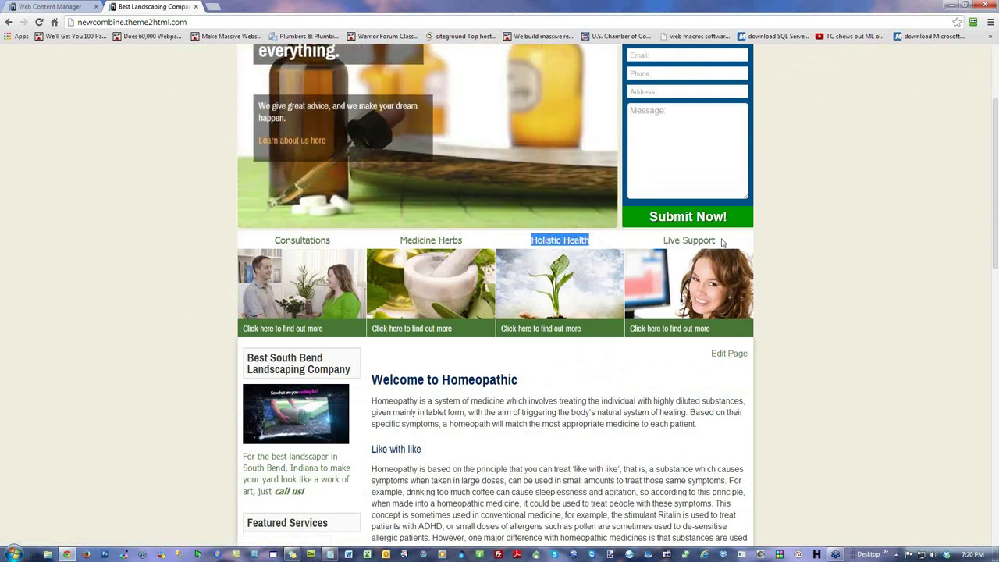
{"action": "left_click_drag", "start_coordinate": [721, 242], "coordinate": [665, 244]}
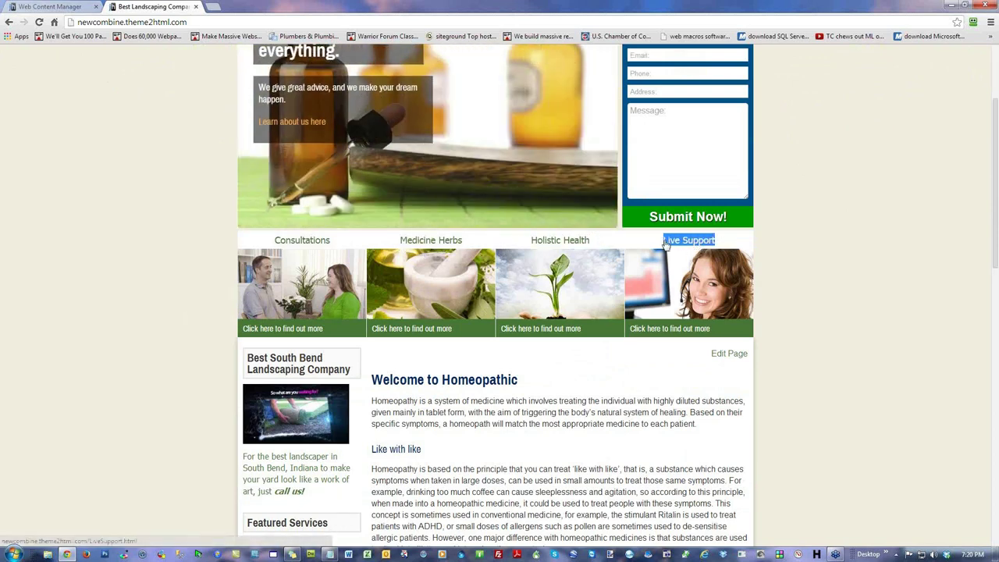
{"action": "left_click", "coordinate": [852, 226]}
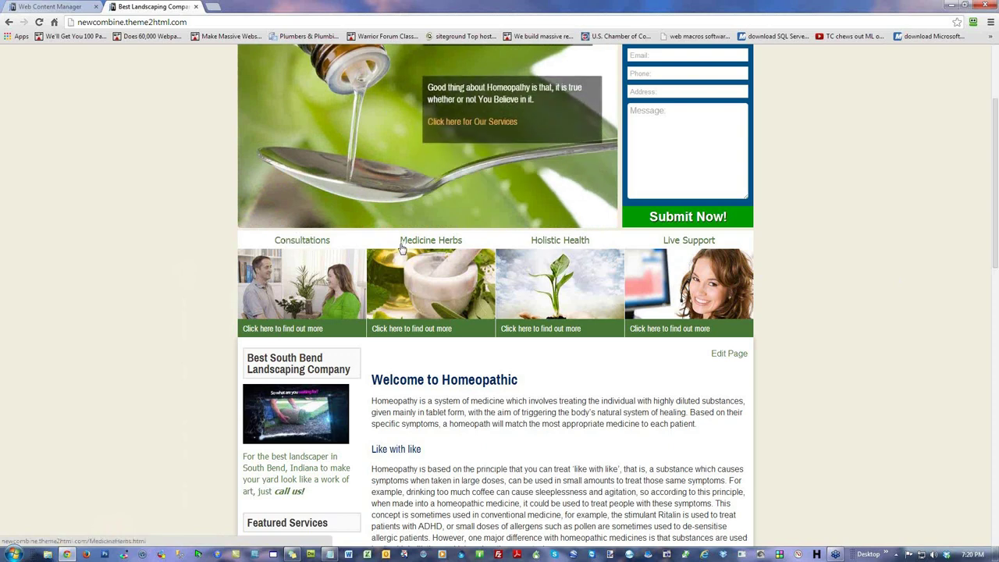
{"action": "scroll", "coordinate": [425, 209], "scroll_direction": "up", "scroll_amount": 2}
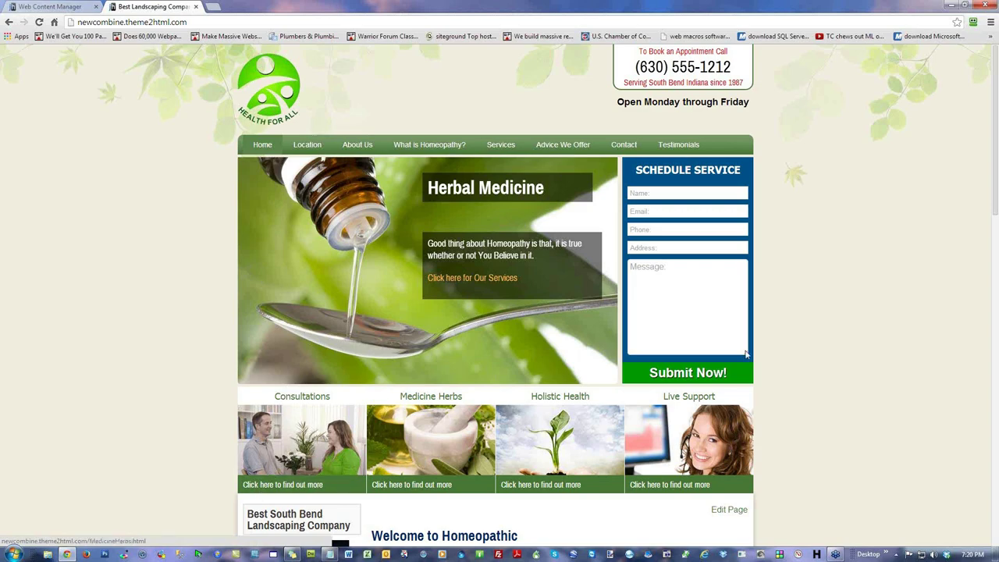
{"action": "scroll", "coordinate": [863, 359], "scroll_direction": "down", "scroll_amount": 2}
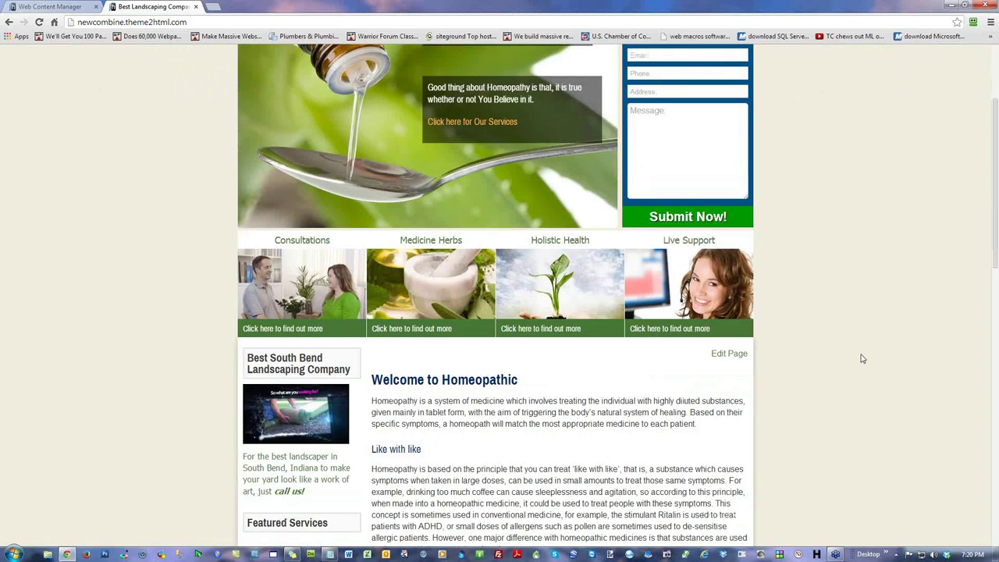
{"action": "scroll", "coordinate": [863, 358], "scroll_direction": "down", "scroll_amount": 2}
{"action": "scroll", "coordinate": [862, 358], "scroll_direction": "down", "scroll_amount": 2}
{"action": "scroll", "coordinate": [860, 357], "scroll_direction": "up", "scroll_amount": 2}
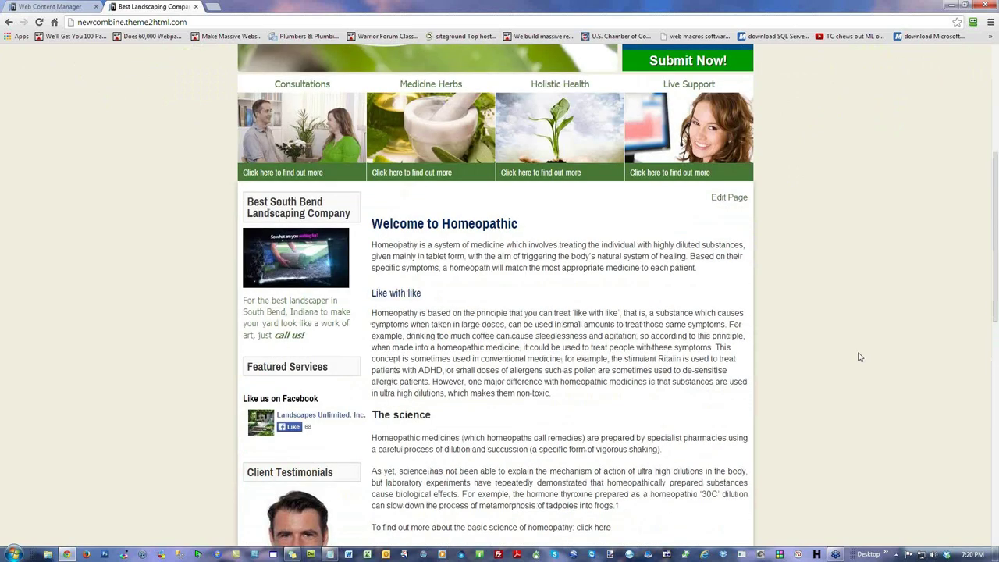
Step: Sign out from the Home page edit form and reload the live homepage signed out
{"action": "left_click", "coordinate": [722, 201]}
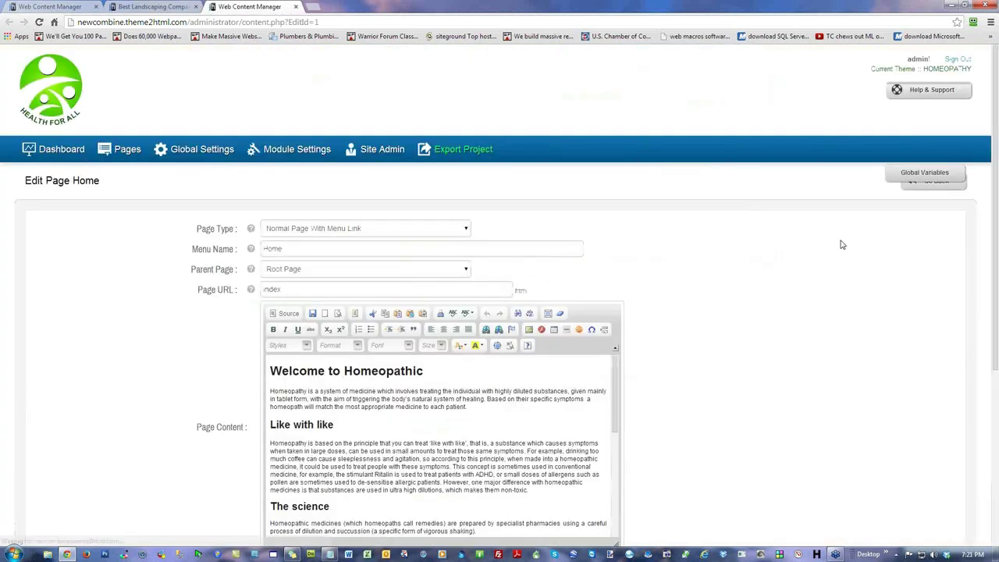
{"action": "scroll", "coordinate": [798, 289], "scroll_direction": "down", "scroll_amount": 2}
{"action": "scroll", "coordinate": [799, 289], "scroll_direction": "down", "scroll_amount": 1}
{"action": "scroll", "coordinate": [799, 289], "scroll_direction": "up", "scroll_amount": 4}
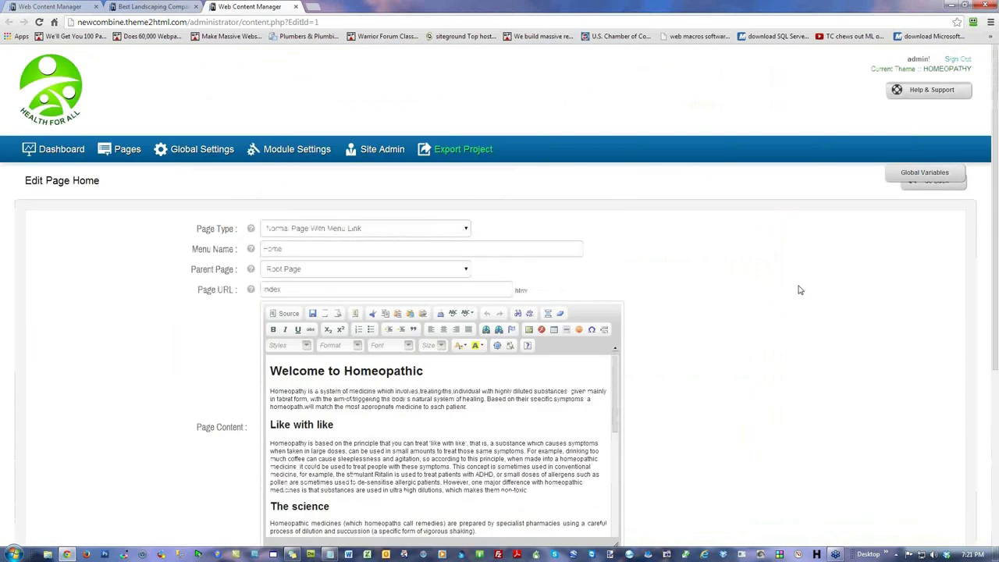
{"action": "left_click", "coordinate": [958, 59]}
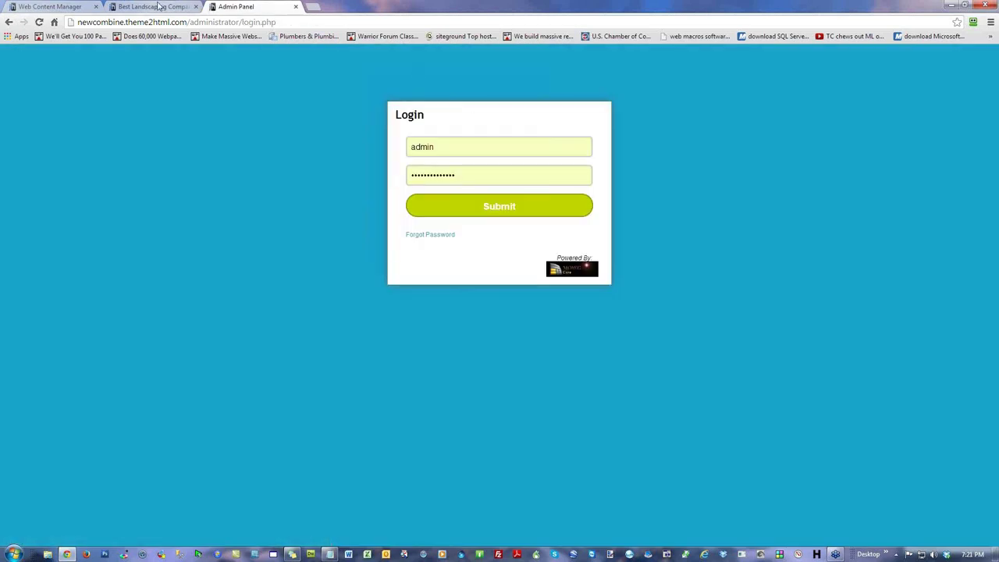
{"action": "left_click", "coordinate": [158, 7]}
{"action": "left_click", "coordinate": [40, 23]}
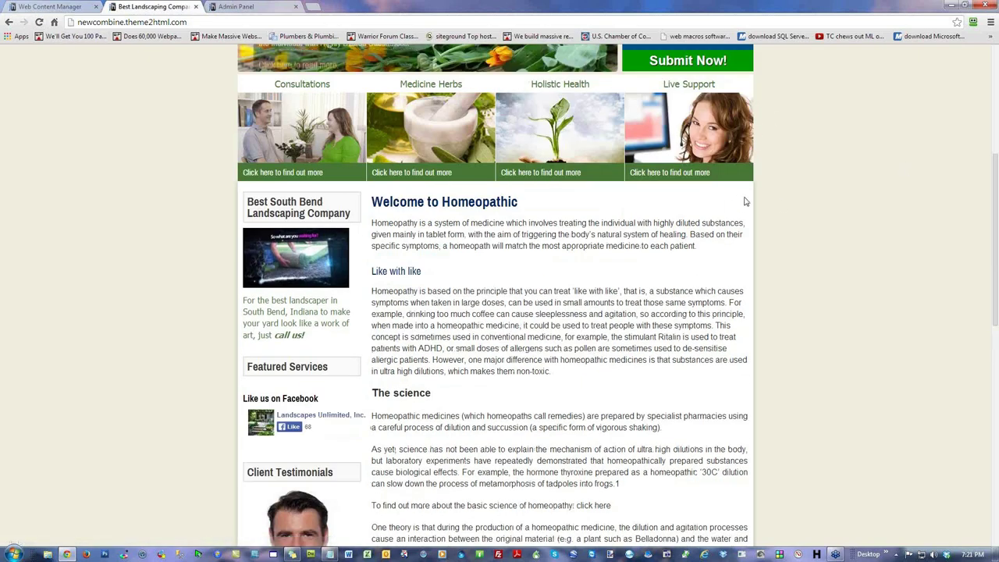
{"action": "scroll", "coordinate": [746, 202], "scroll_direction": "down", "scroll_amount": 4}
{"action": "scroll", "coordinate": [741, 203], "scroll_direction": "up", "scroll_amount": 6}
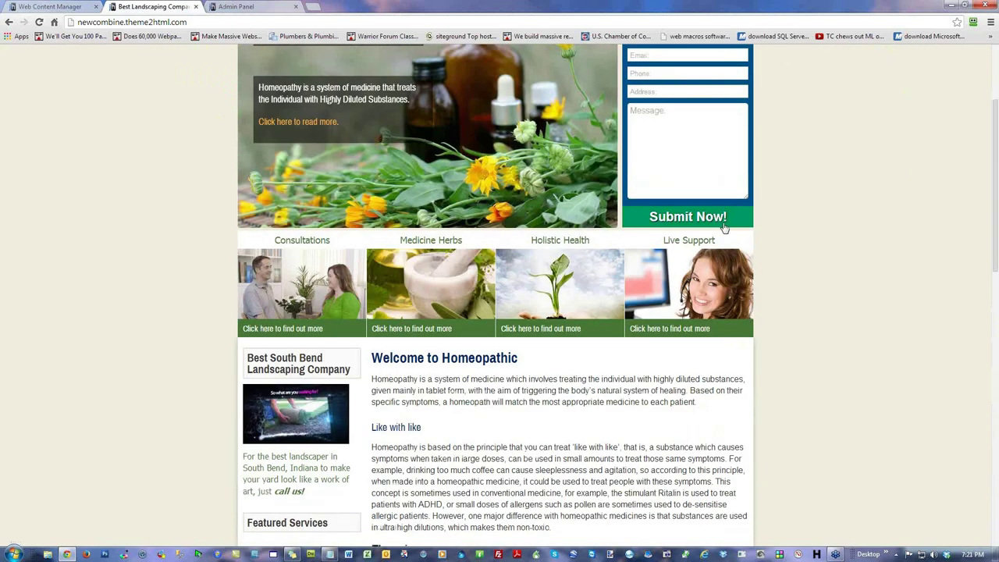
Step: Sign back in as admin, reload the live homepage and open its Edit Page form
{"action": "left_click", "coordinate": [61, 8]}
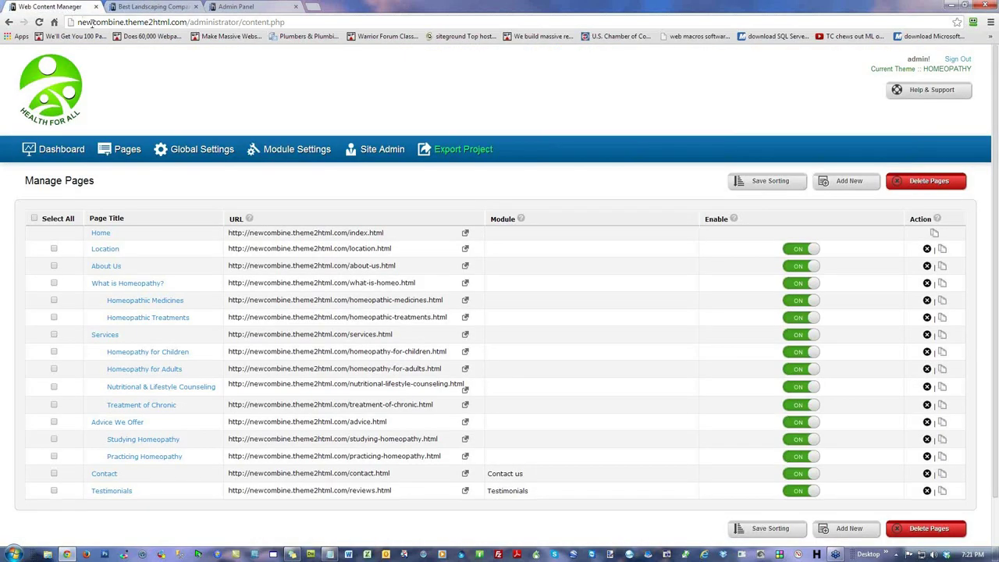
{"action": "left_click", "coordinate": [957, 59]}
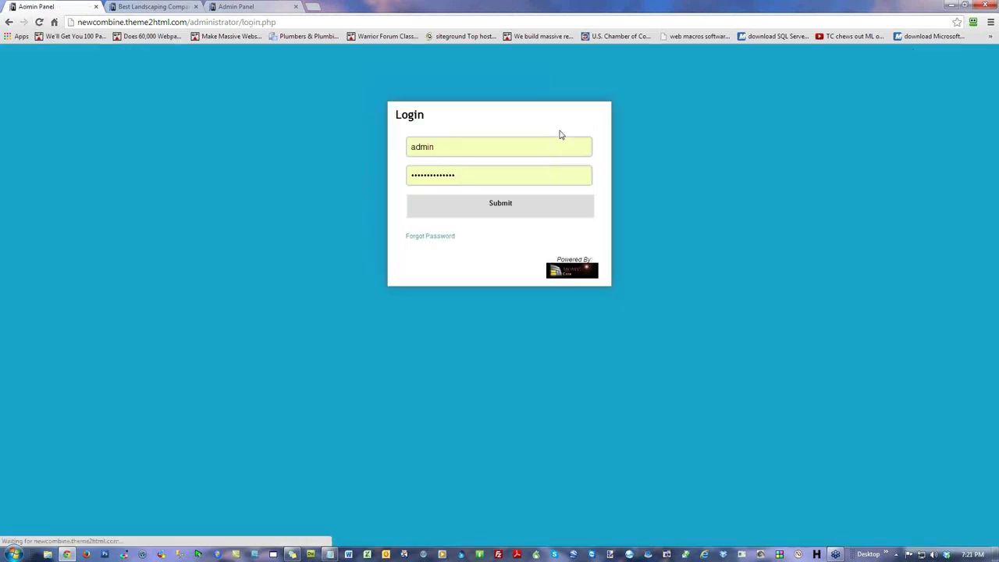
{"action": "left_click", "coordinate": [526, 208]}
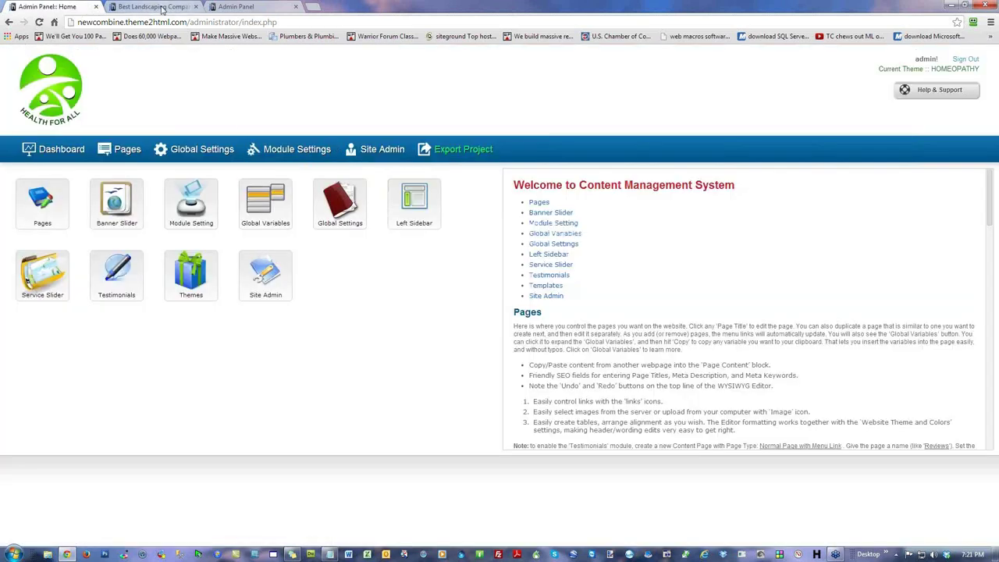
{"action": "left_click", "coordinate": [152, 7]}
{"action": "left_click", "coordinate": [39, 23]}
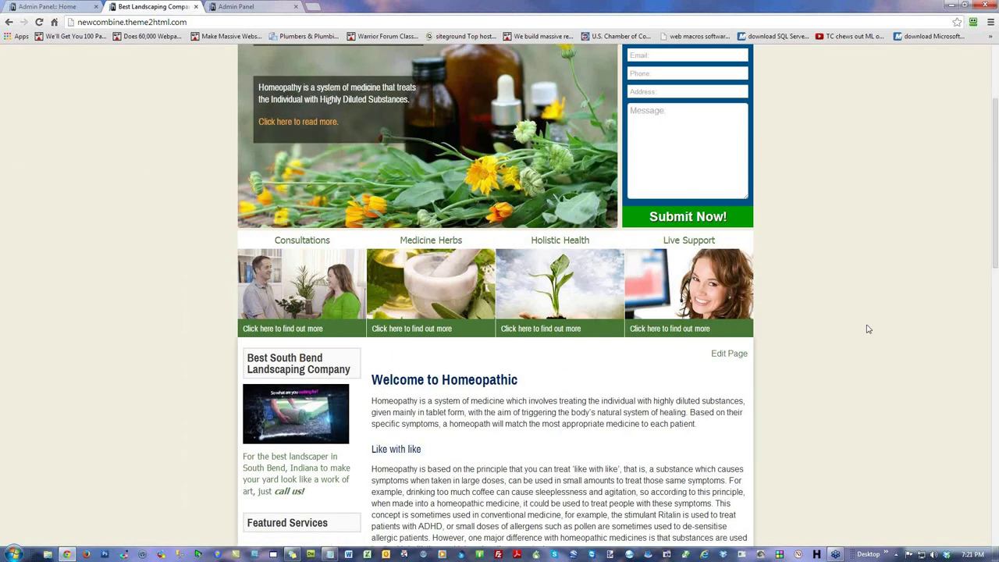
{"action": "left_click", "coordinate": [731, 353]}
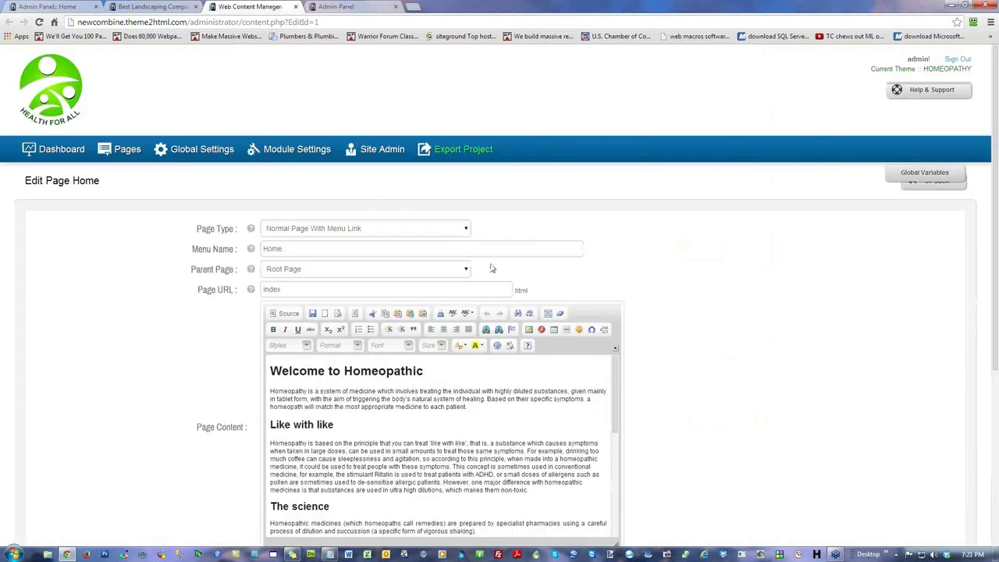
{"action": "scroll", "coordinate": [812, 324], "scroll_direction": "down", "scroll_amount": 2}
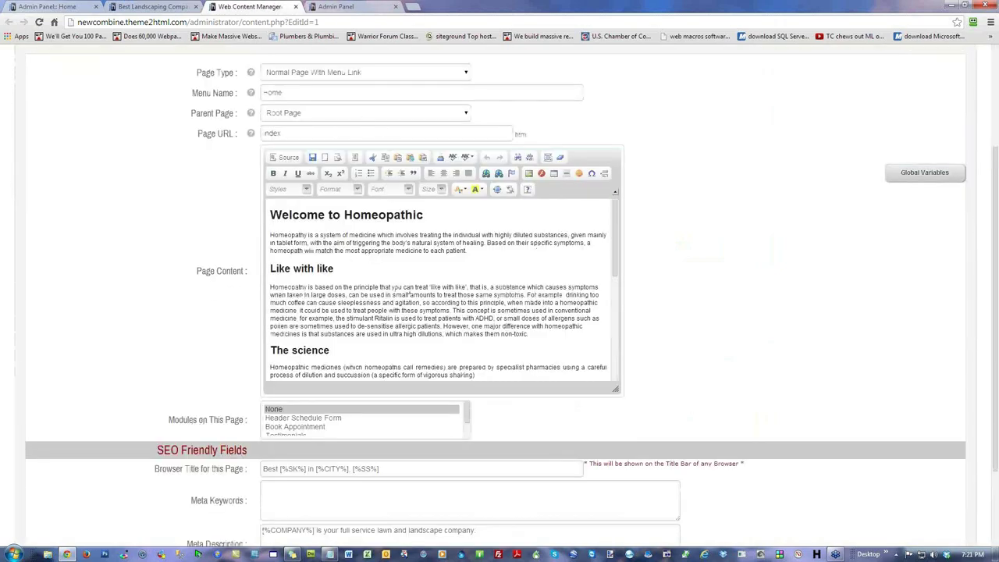
{"action": "scroll", "coordinate": [718, 236], "scroll_direction": "up", "scroll_amount": 2}
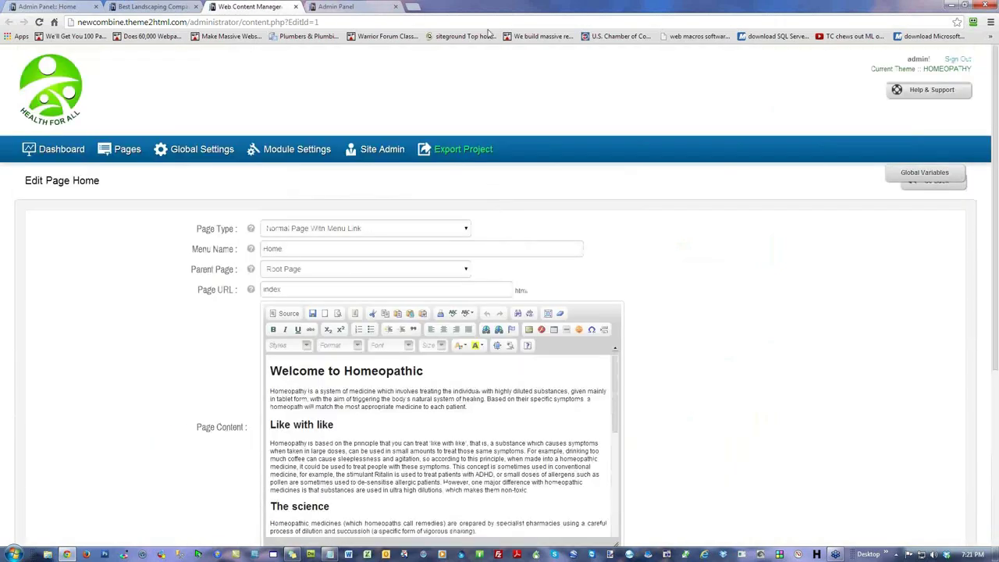
{"action": "left_click", "coordinate": [45, 8]}
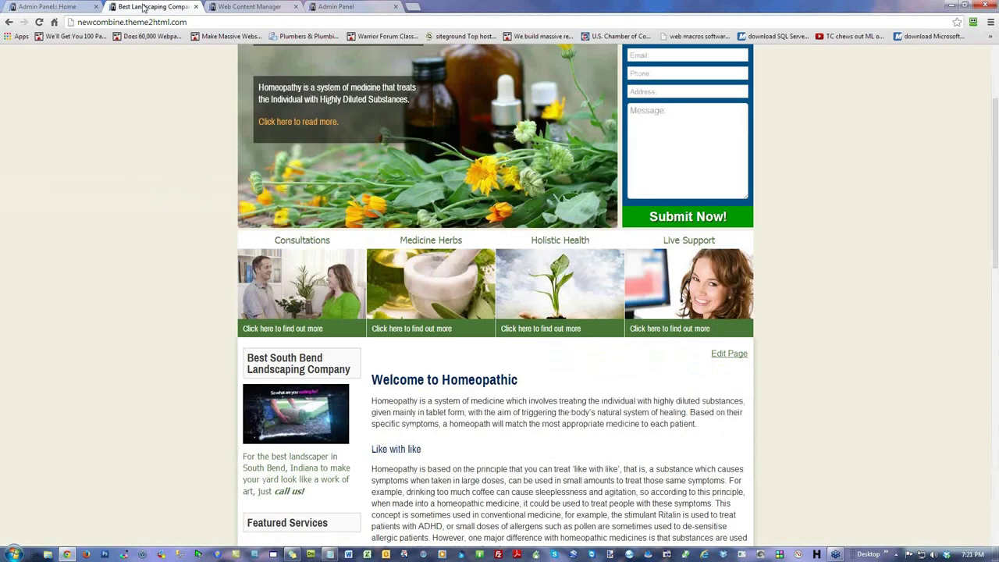
{"action": "left_click", "coordinate": [142, 7]}
{"action": "scroll", "coordinate": [843, 315], "scroll_direction": "down", "scroll_amount": 2}
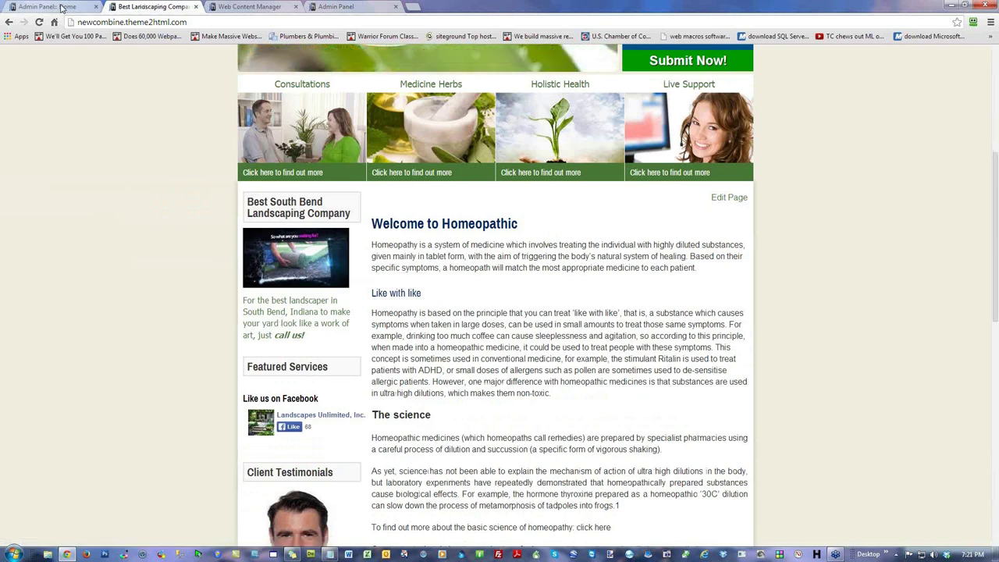
{"action": "key", "text": "ctrl+shift+Tab"}
Step: Disable the Left Sidebar Youtube Video widget and check the live homepage
{"action": "left_click", "coordinate": [412, 207]}
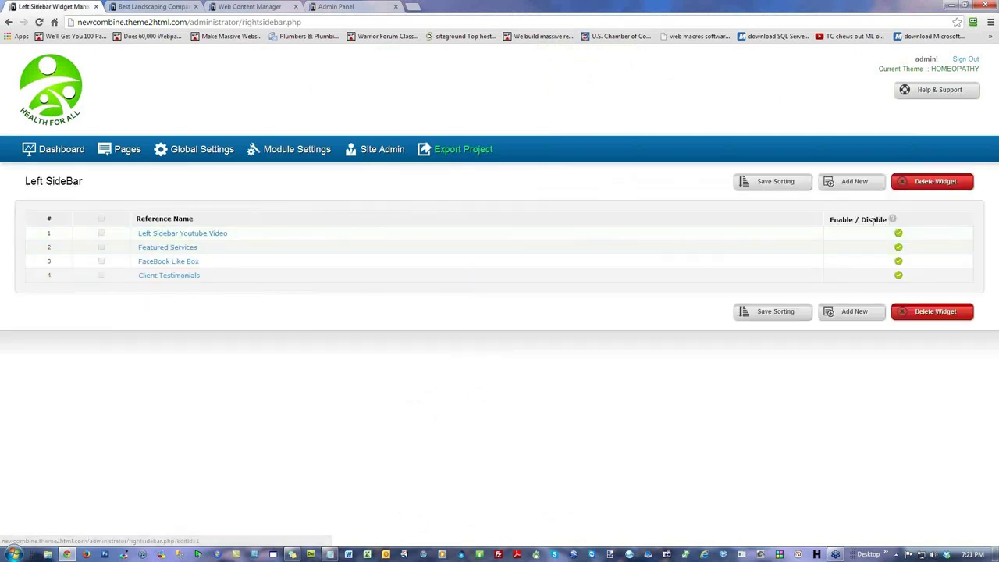
{"action": "left_click", "coordinate": [898, 233]}
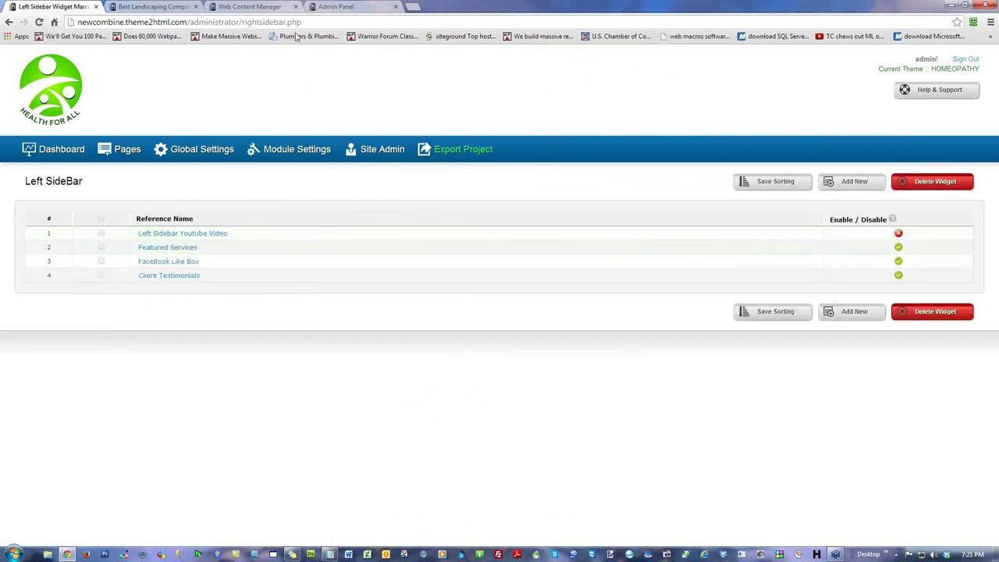
{"action": "left_click", "coordinate": [138, 8]}
{"action": "left_click", "coordinate": [39, 22]}
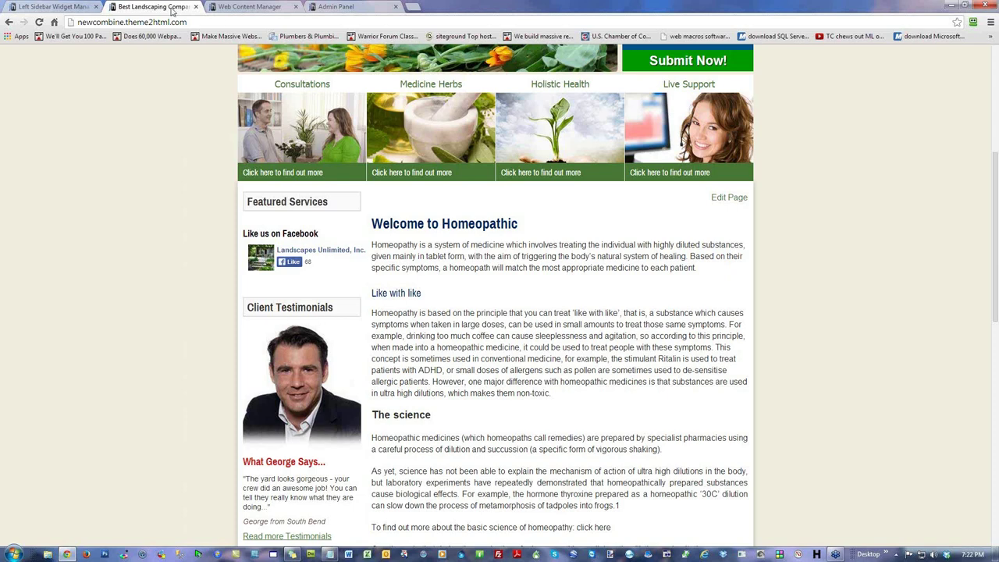
Step: Move Client Testimonials to the top of the left sidebar, save the sorting, and verify it live
{"action": "left_click", "coordinate": [48, 7]}
{"action": "left_click_drag", "start_coordinate": [213, 275], "coordinate": [223, 232]}
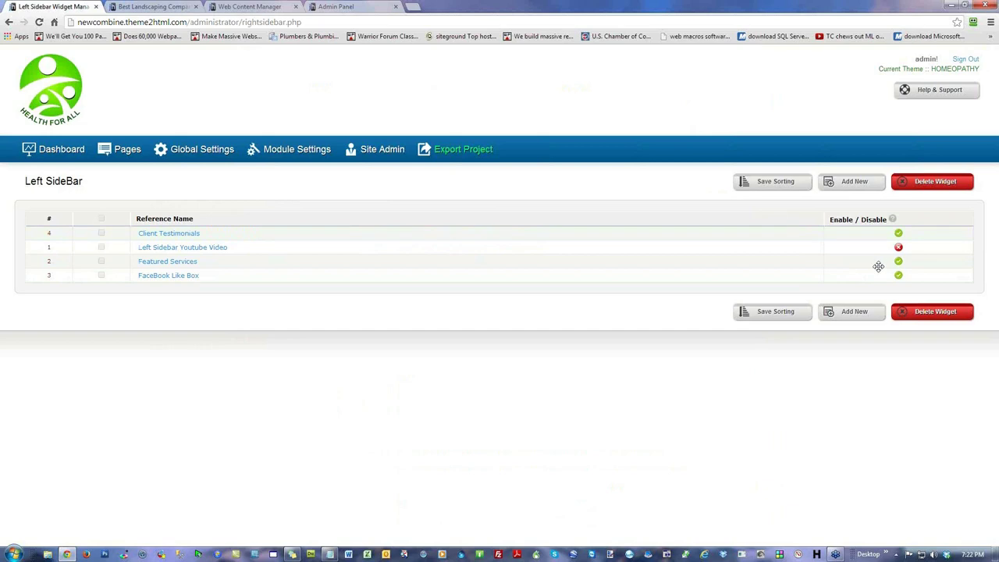
{"action": "left_click", "coordinate": [761, 314]}
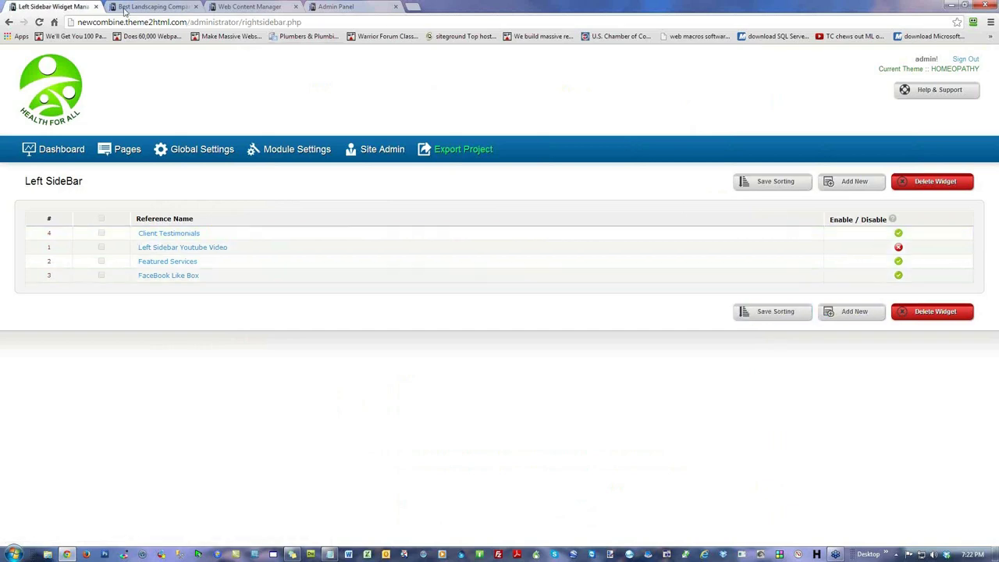
{"action": "left_click", "coordinate": [125, 9]}
{"action": "left_click", "coordinate": [39, 21]}
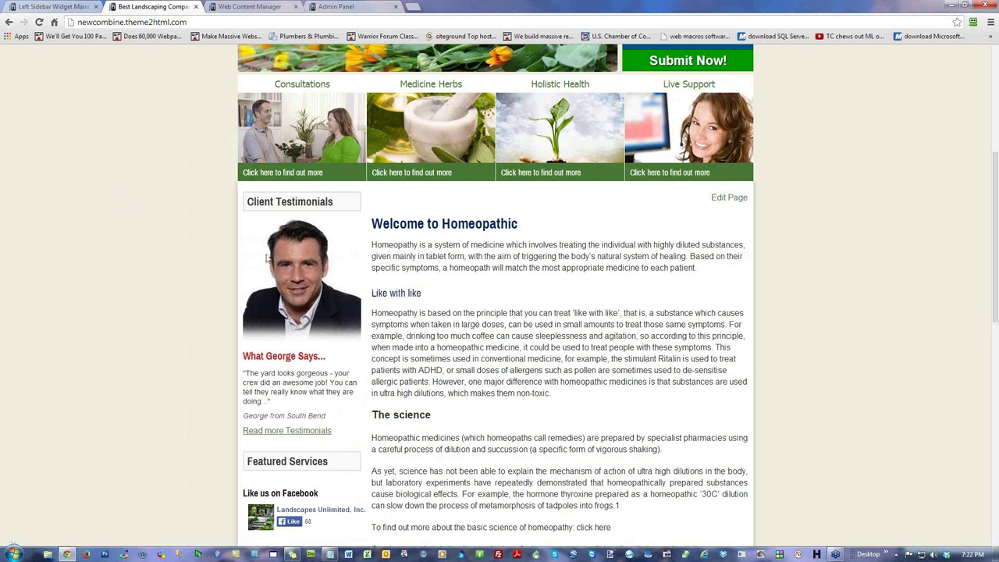
{"action": "left_click", "coordinate": [64, 8]}
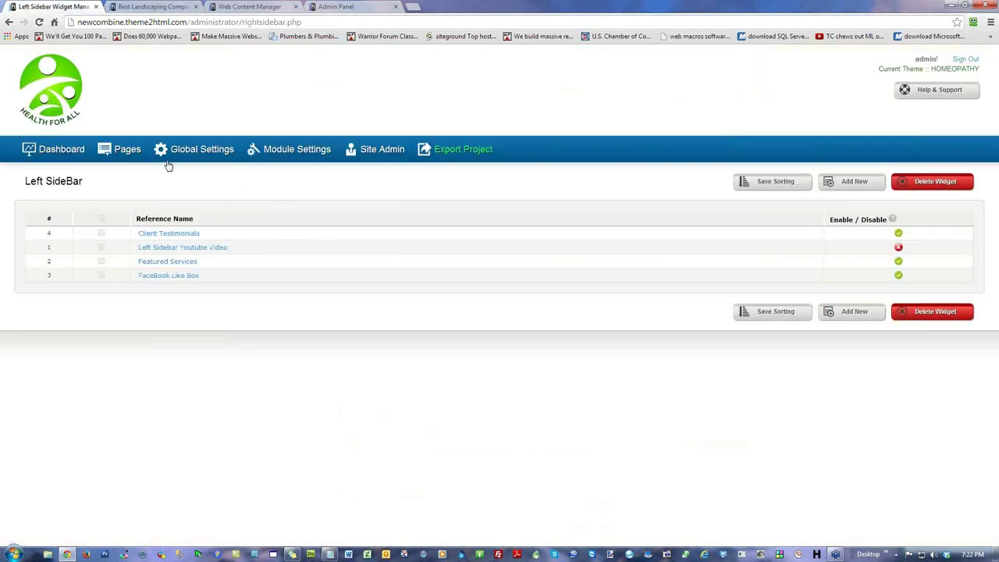
Step: Open the Client Testimonials widget and review its heading, quote, attribution and link text
{"action": "left_click", "coordinate": [173, 233]}
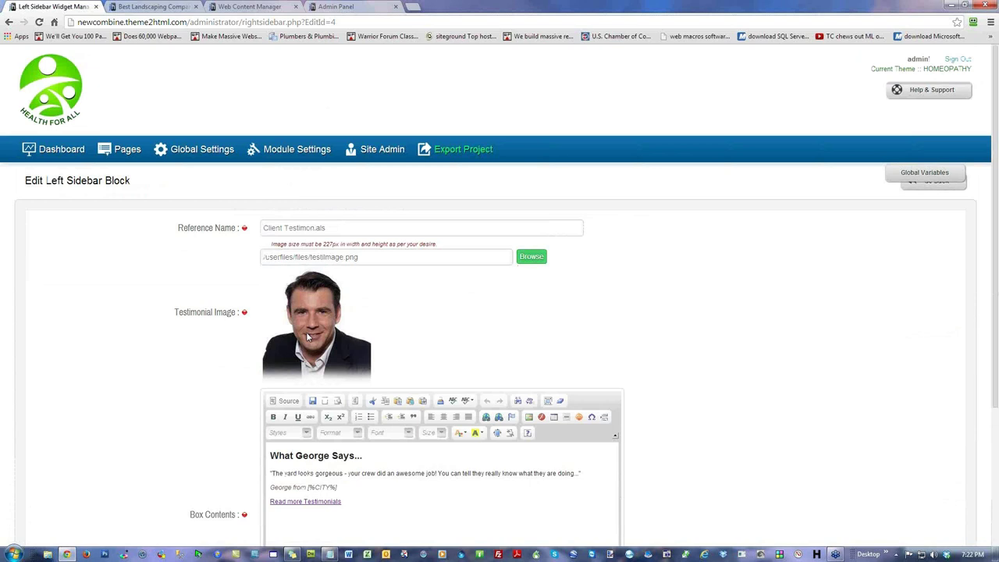
{"action": "scroll", "coordinate": [812, 351], "scroll_direction": "down", "scroll_amount": 2}
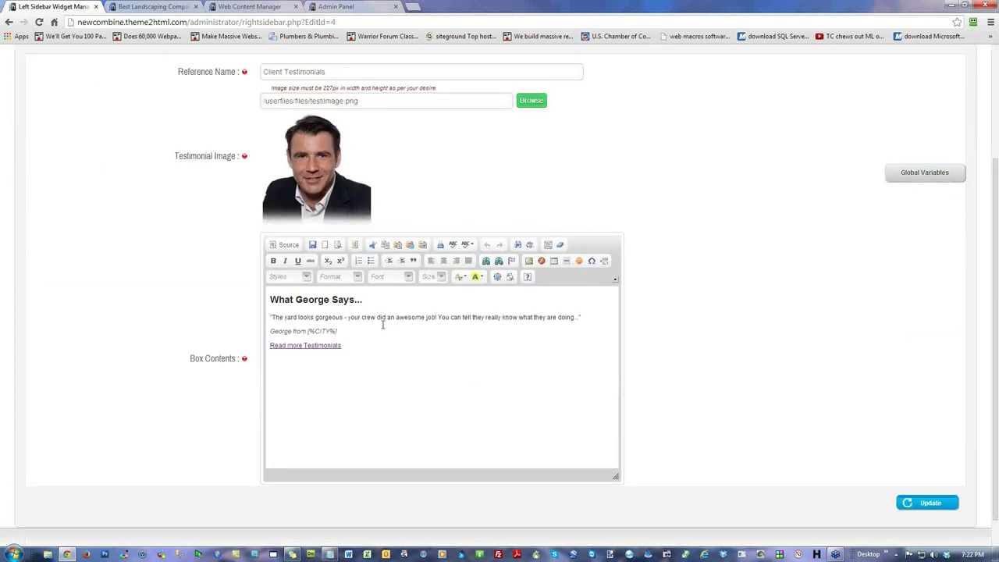
{"action": "left_click_drag", "start_coordinate": [362, 300], "coordinate": [270, 301]}
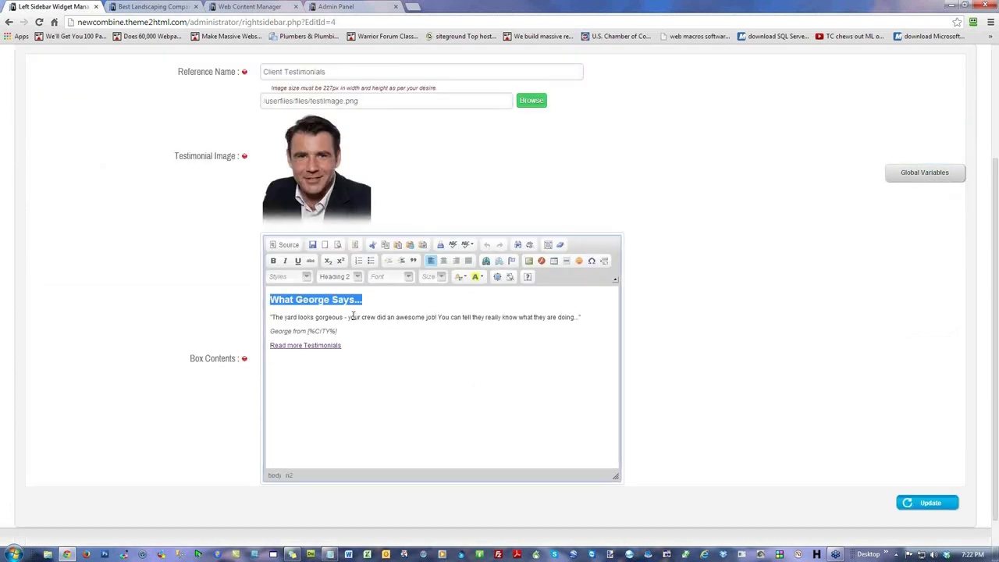
{"action": "left_click_drag", "start_coordinate": [344, 316], "coordinate": [315, 317]}
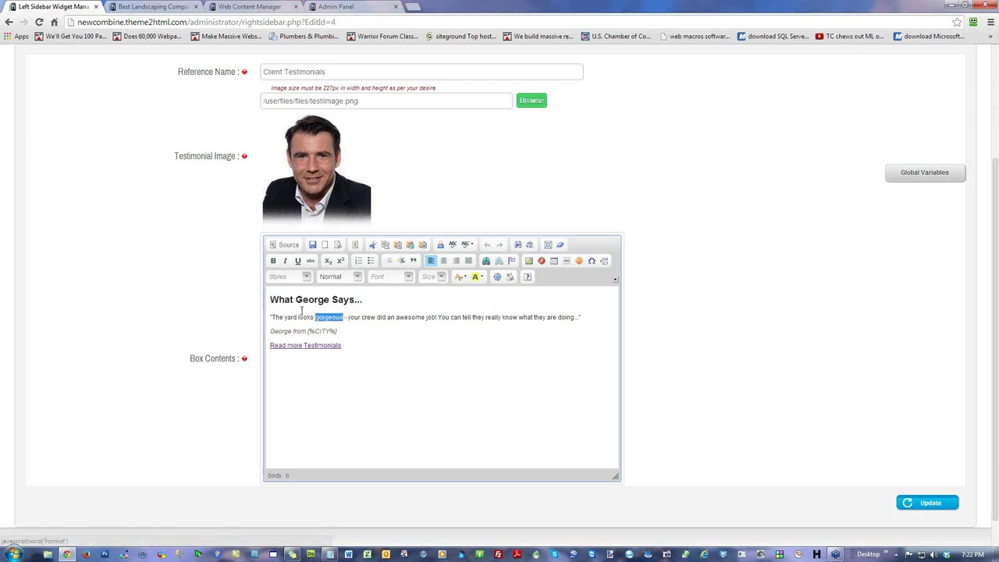
{"action": "left_click", "coordinate": [348, 331]}
{"action": "left_click_drag", "start_coordinate": [340, 332], "coordinate": [267, 332]}
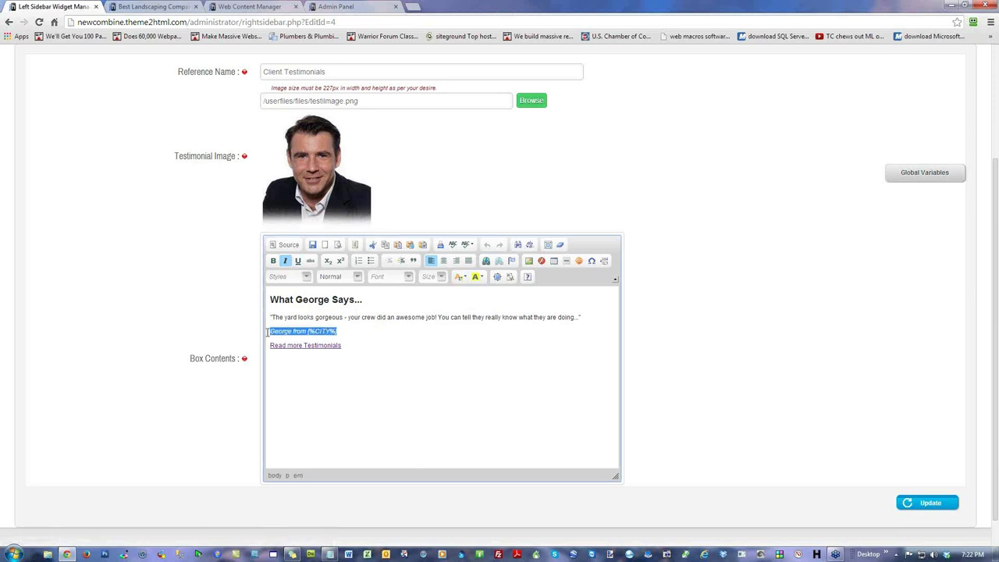
{"action": "left_click", "coordinate": [354, 334]}
{"action": "left_click_drag", "start_coordinate": [343, 346], "coordinate": [272, 347]}
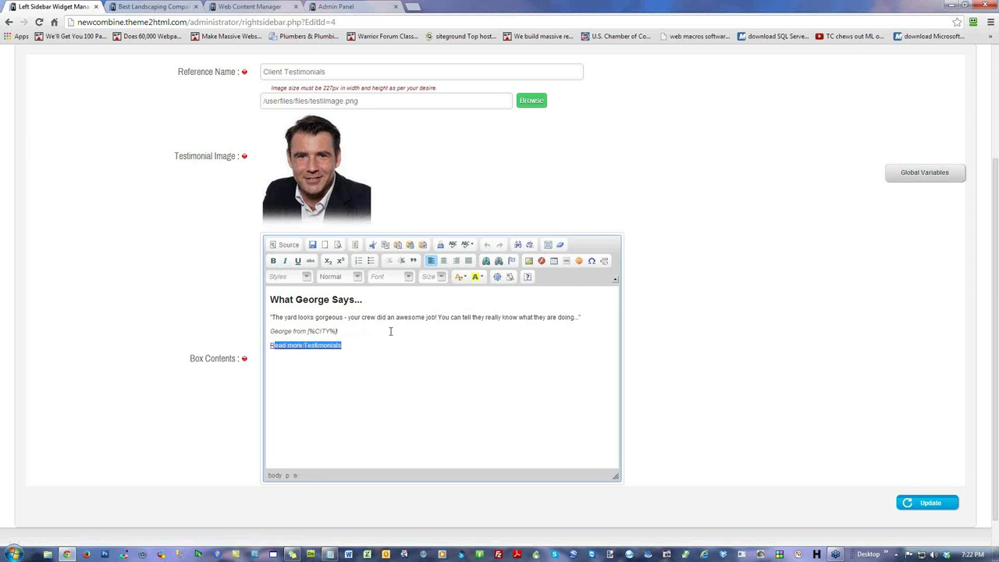
{"action": "left_click_drag", "start_coordinate": [351, 346], "coordinate": [266, 350]}
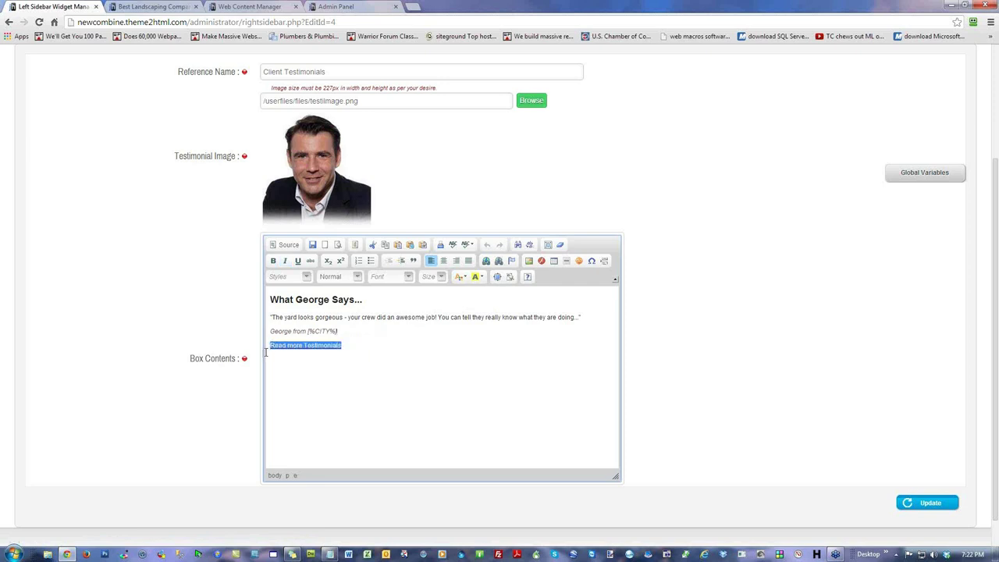
Step: Confirm the Read more Testimonials link is /reviews.html with protocol <other>, then update the widget
{"action": "left_click", "coordinate": [486, 262]}
{"action": "key", "text": "End"}
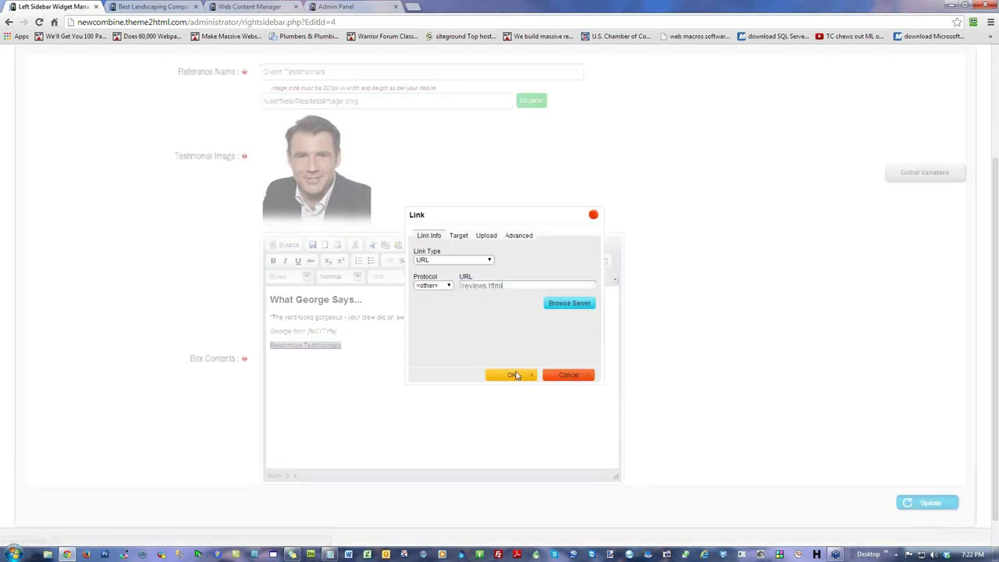
{"action": "left_click", "coordinate": [432, 286]}
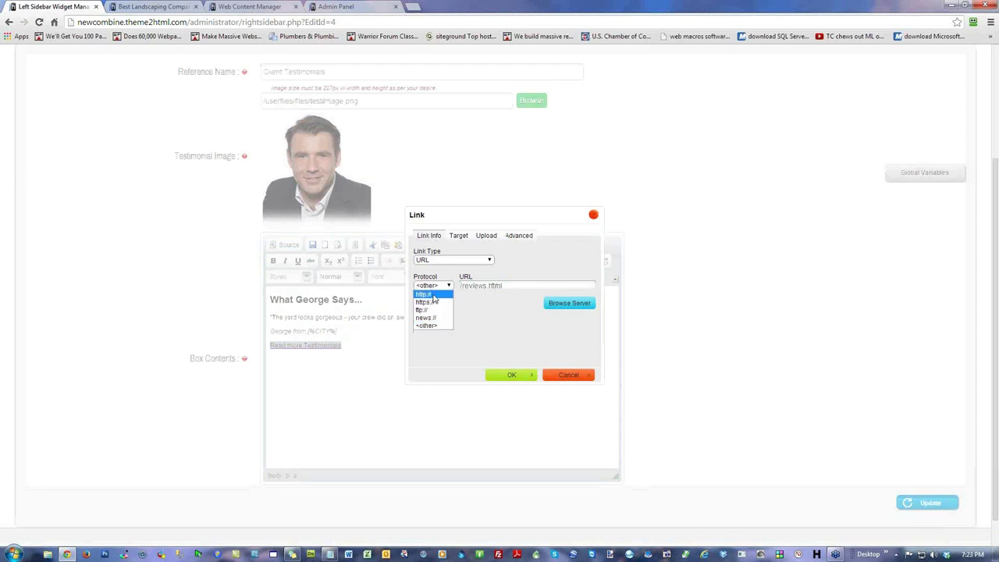
{"action": "left_click", "coordinate": [511, 287]}
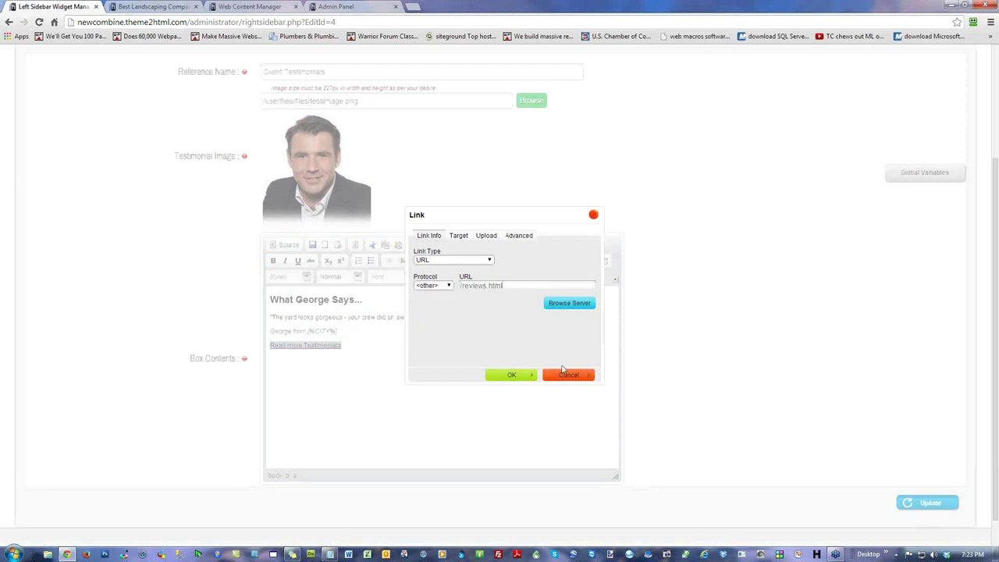
{"action": "left_click", "coordinate": [512, 374]}
{"action": "left_click", "coordinate": [369, 349]}
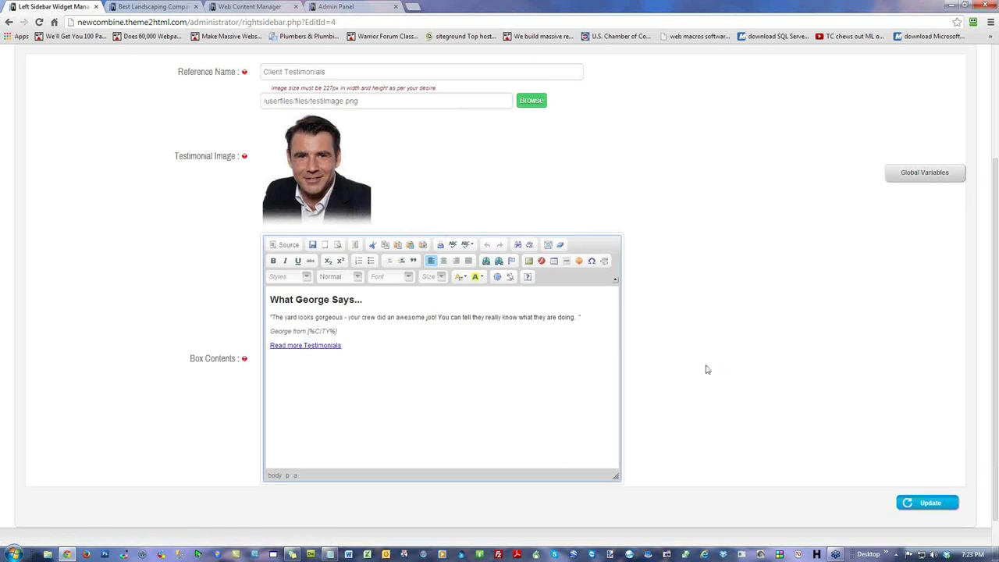
{"action": "scroll", "coordinate": [706, 370], "scroll_direction": "down", "scroll_amount": 1}
{"action": "left_click", "coordinate": [934, 470]}
{"action": "left_click", "coordinate": [153, 7]}
Step: Reload the live site to check the testimonial, then return to the Left SideBar list
{"action": "left_click", "coordinate": [39, 22]}
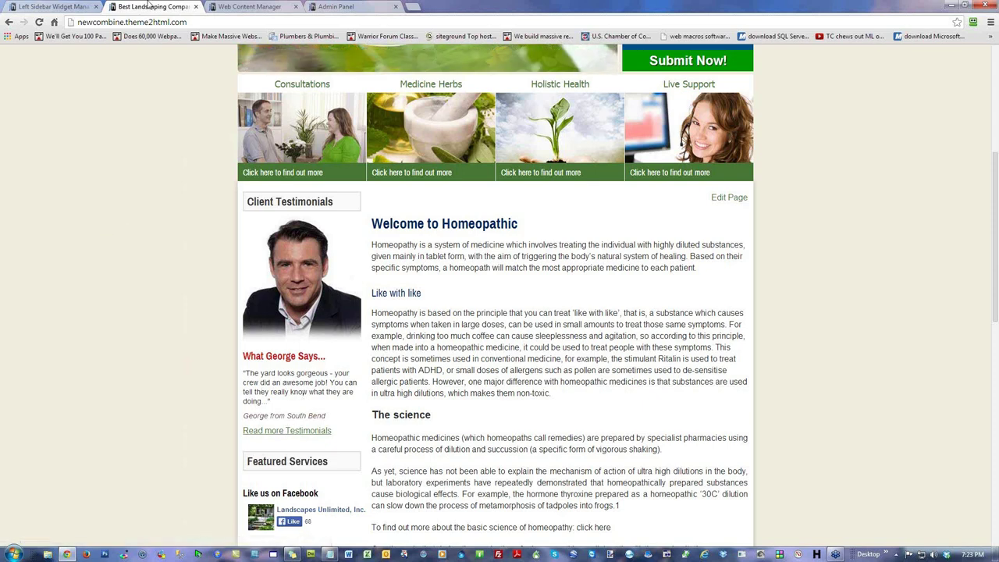
{"action": "left_click", "coordinate": [70, 7]}
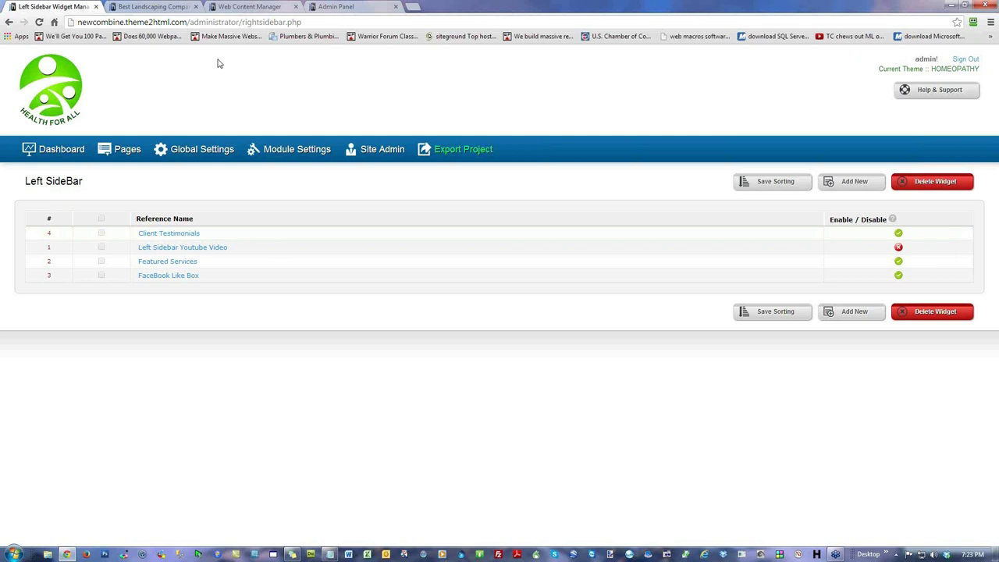
Step: Search Google for 'red bicycles' in a new tab and scroll through the results
{"action": "left_click", "coordinate": [415, 8]}
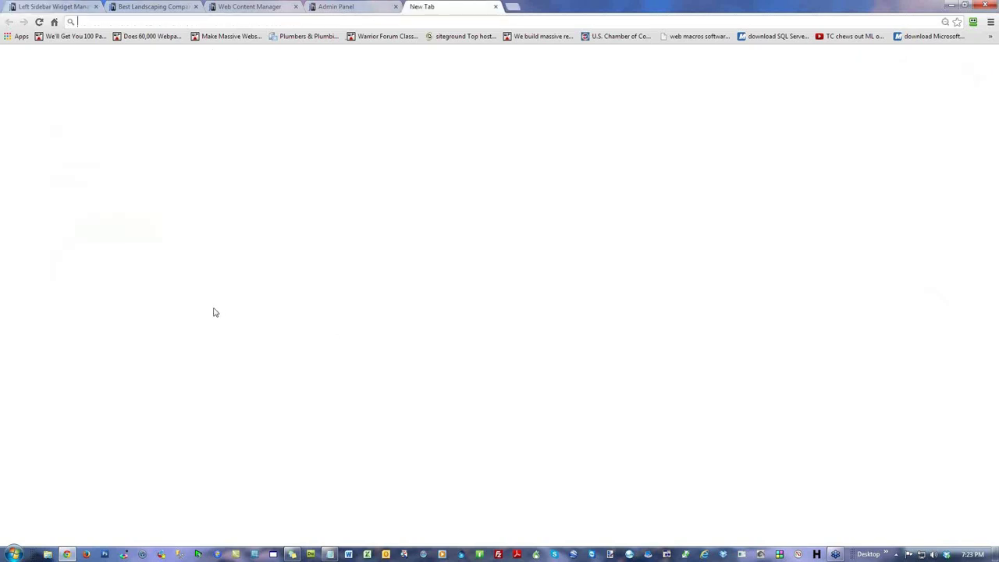
{"action": "left_click", "coordinate": [424, 178]}
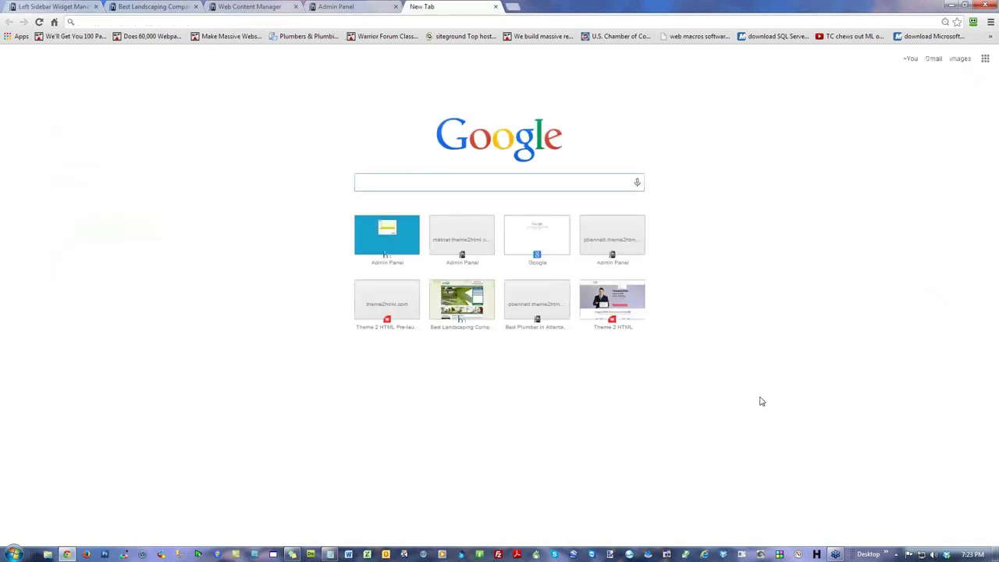
{"action": "type", "text": "red bi"}
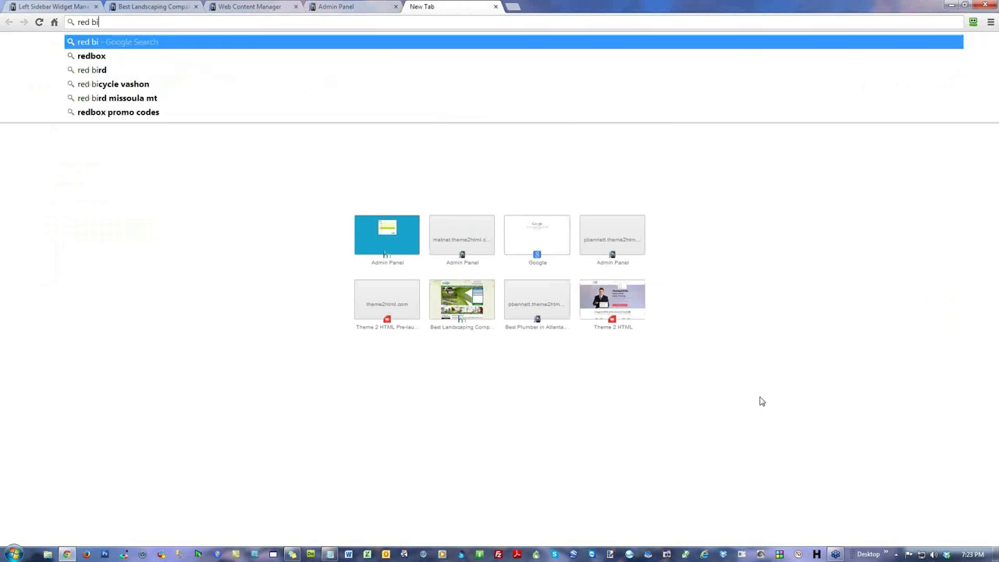
{"action": "type", "text": "cycles"}
{"action": "key", "text": "Return"}
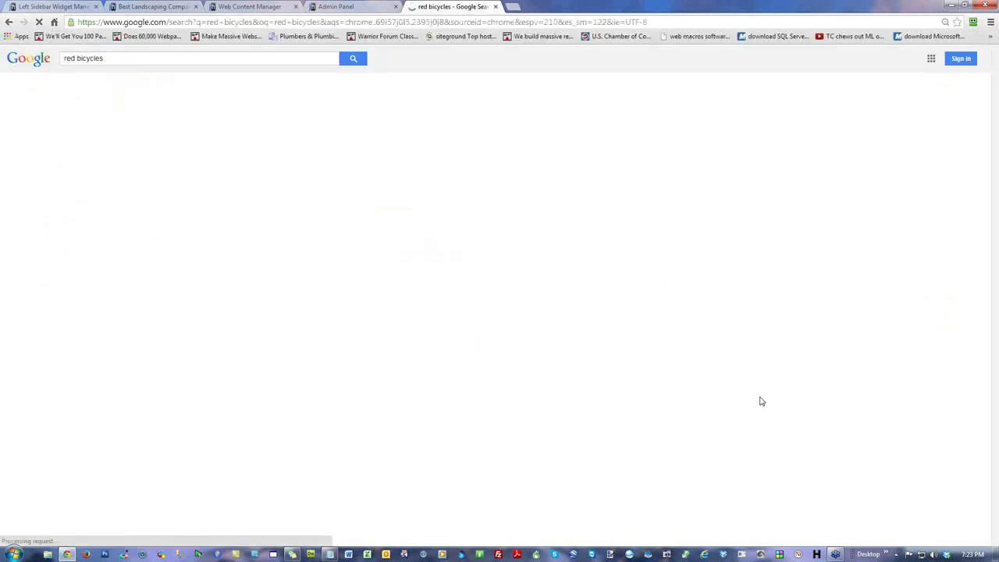
{"action": "scroll", "coordinate": [605, 309], "scroll_direction": "down", "scroll_amount": 2}
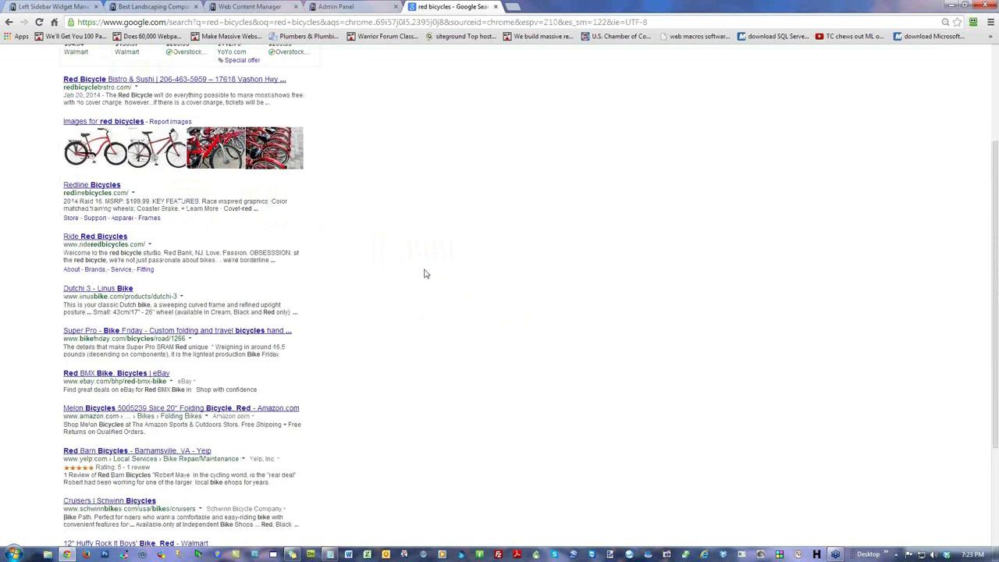
{"action": "scroll", "coordinate": [424, 277], "scroll_direction": "down", "scroll_amount": 2}
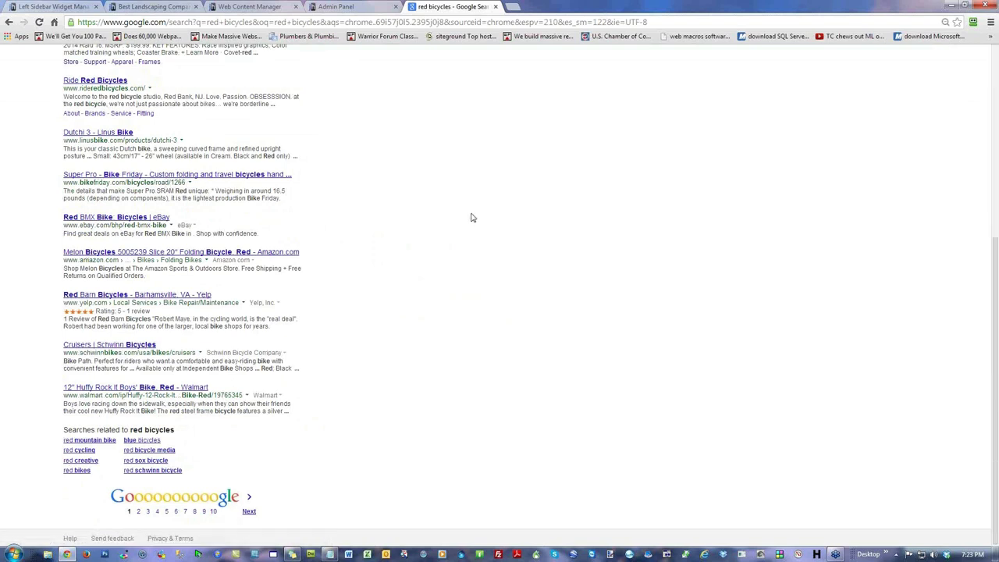
{"action": "scroll", "coordinate": [471, 217], "scroll_direction": "up", "scroll_amount": 2}
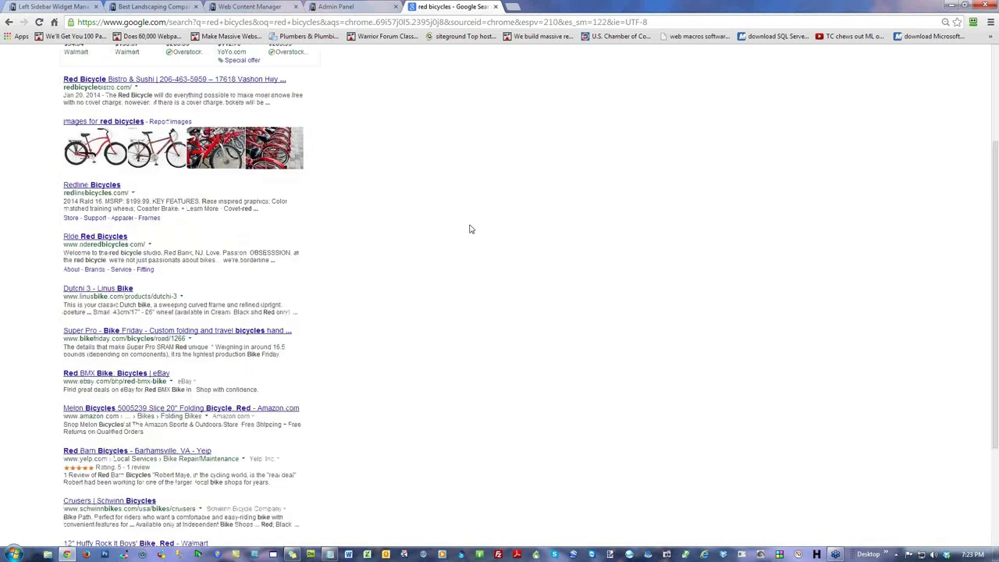
{"action": "scroll", "coordinate": [472, 217], "scroll_direction": "up", "scroll_amount": 3}
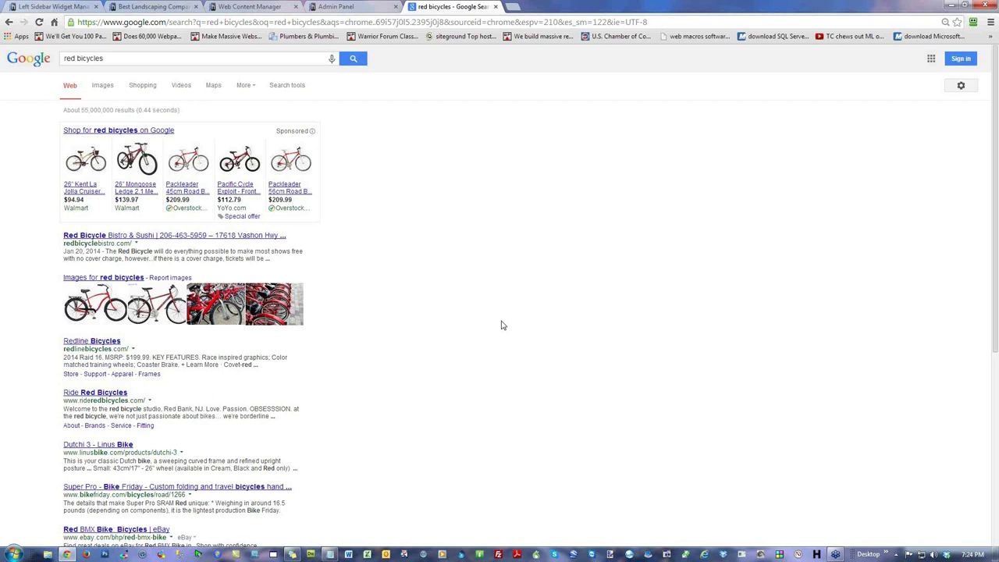
Step: Replace the query with 'houston emergency plumber' and open the YB Plumbing result
{"action": "triple_click", "coordinate": [138, 57]}
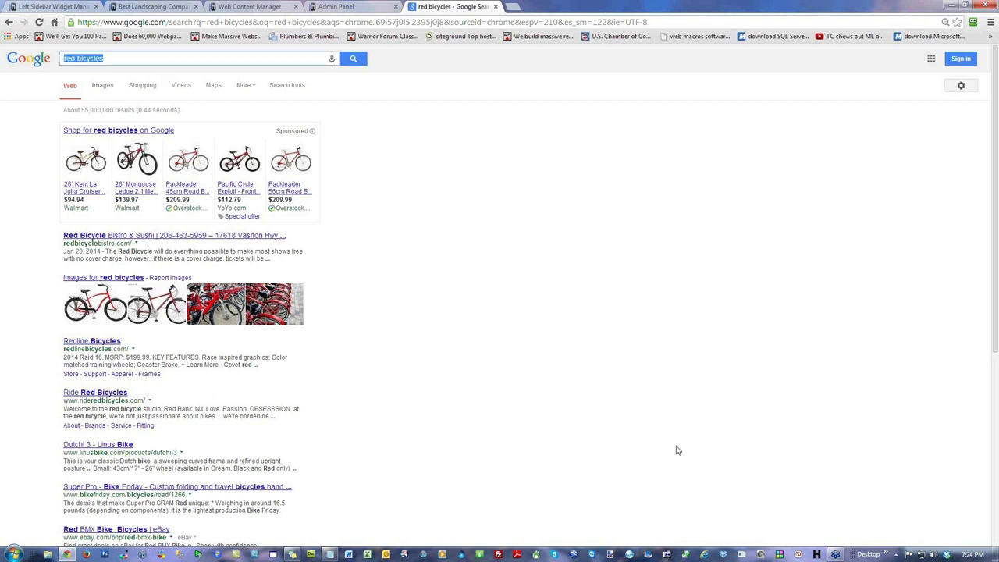
{"action": "type", "text": "houston em"}
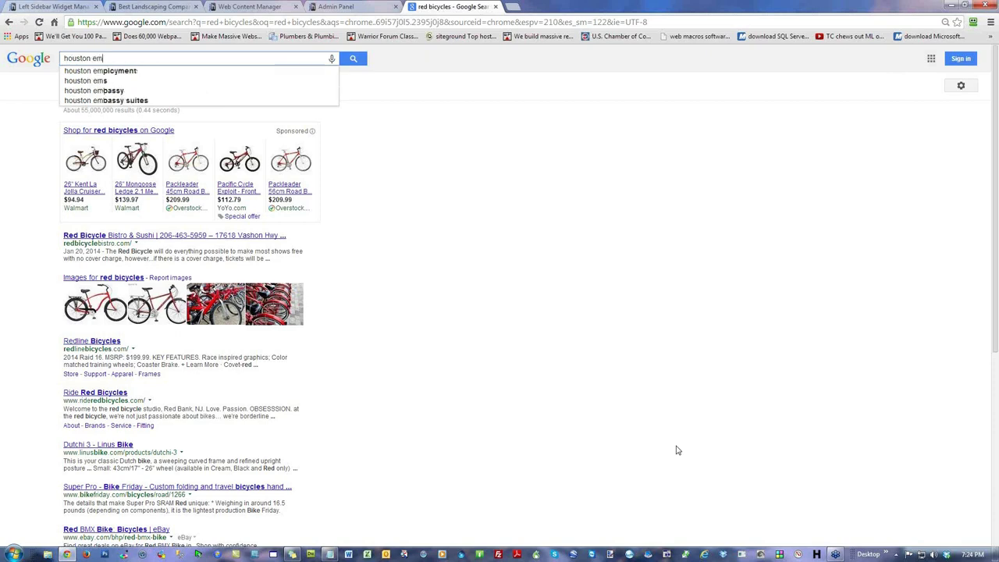
{"action": "type", "text": "ergency plumber"}
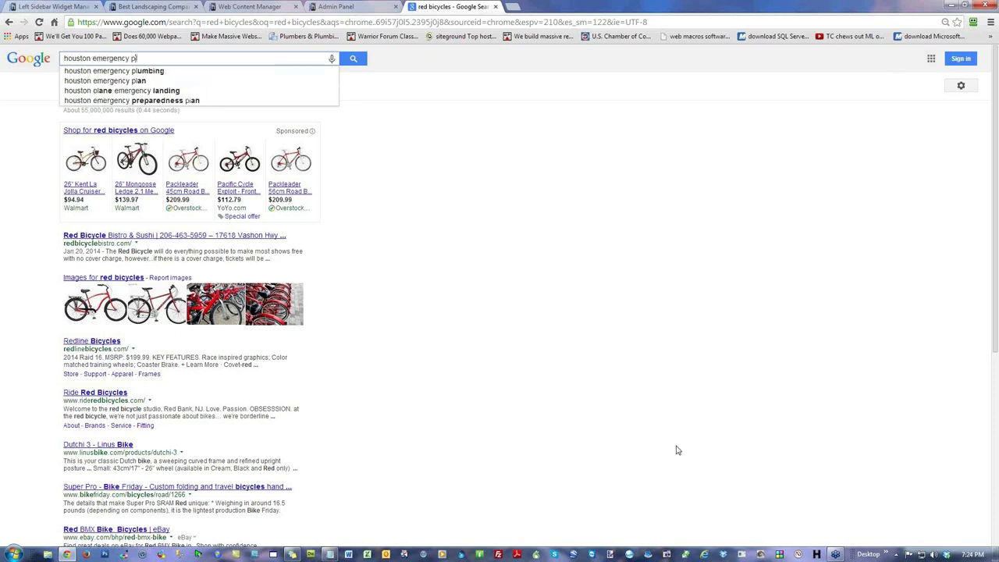
{"action": "key", "text": "Return"}
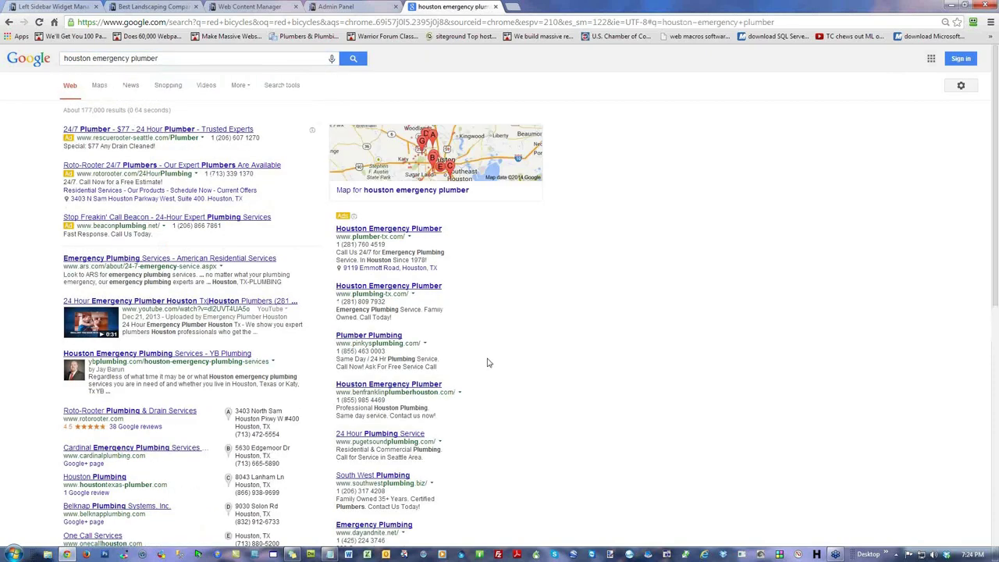
{"action": "scroll", "coordinate": [619, 362], "scroll_direction": "down", "scroll_amount": 2}
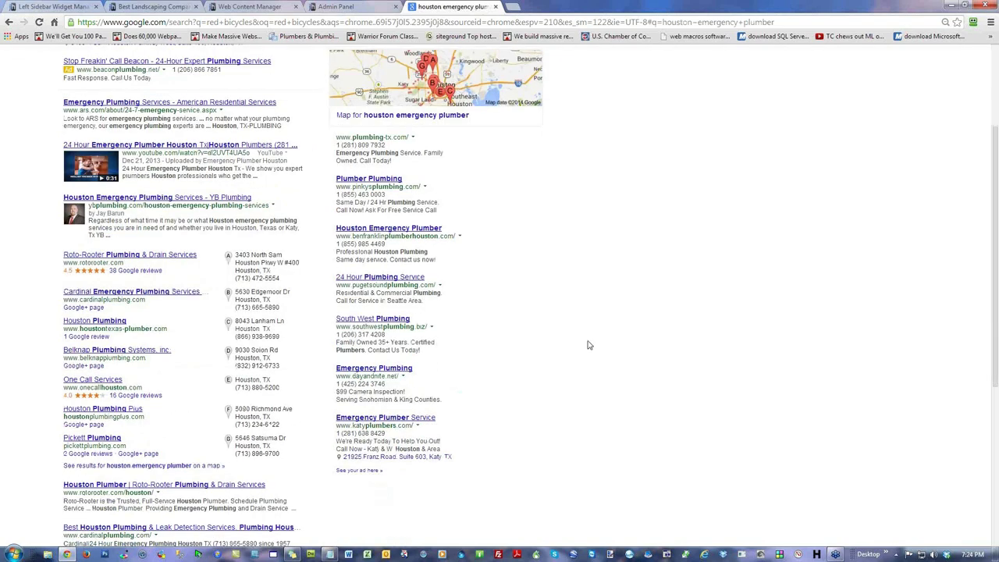
{"action": "left_click_drag", "start_coordinate": [220, 113], "coordinate": [195, 111]}
{"action": "left_click", "coordinate": [639, 226]}
{"action": "left_click", "coordinate": [204, 199]}
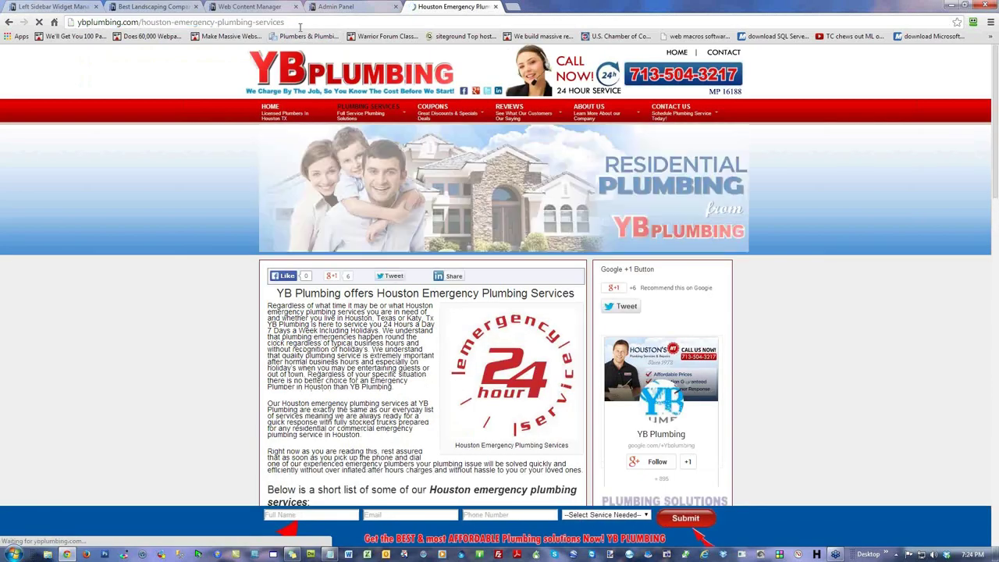
Step: Load houston-emergency-plumbing-services with '.html', then '/index.html' appended; both give Page Not Found
{"action": "type", "text": ".html"}
{"action": "key", "text": "Return"}
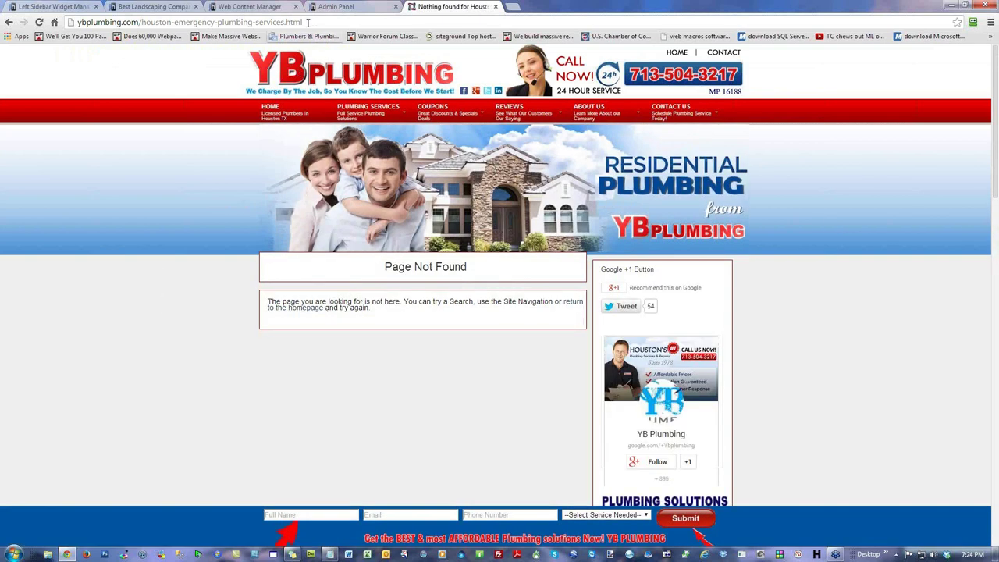
{"action": "left_click", "coordinate": [286, 24]}
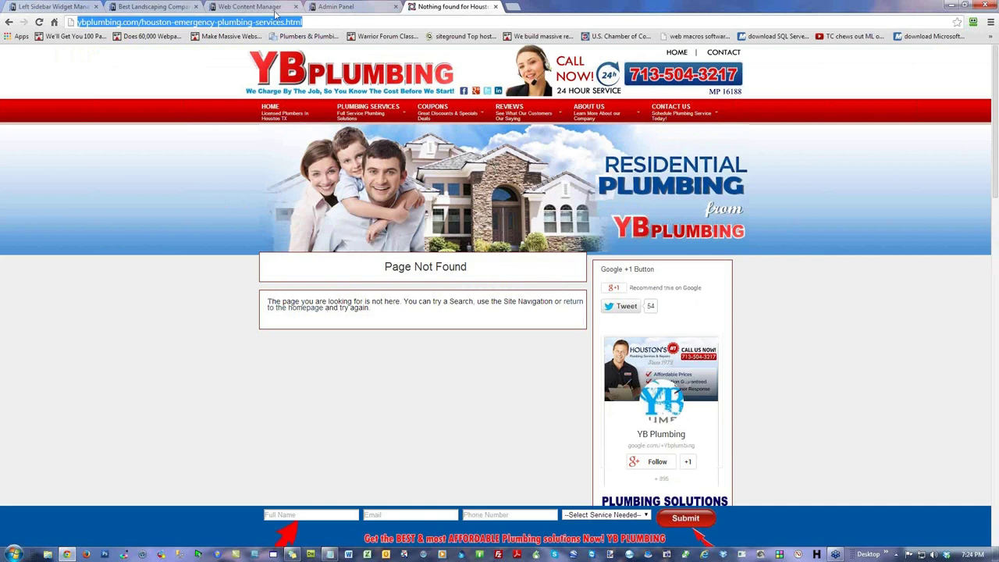
{"action": "left_click", "coordinate": [136, 196]}
{"action": "key", "text": "BackSpace"}
{"action": "key", "text": "BackSpace"}
{"action": "key", "text": "BackSpace"}
{"action": "key", "text": "BackSpace"}
{"action": "key", "text": "BackSpace"}
{"action": "type", "text": "/index.html"}
{"action": "key", "text": "Return"}
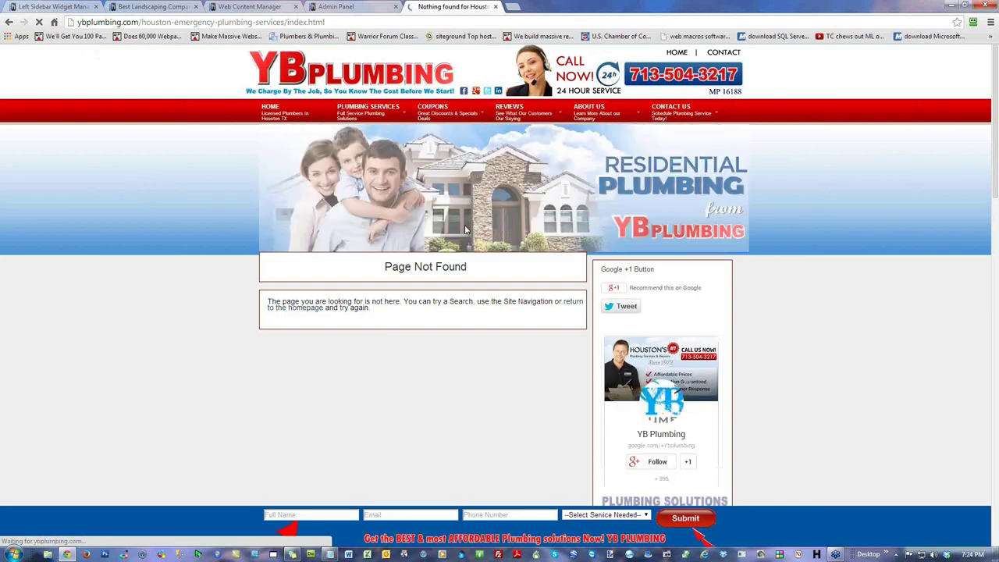
Step: Close the plumbing tab and the extra Admin Panel login tab, then return to the Dashboard
{"action": "left_click", "coordinate": [495, 6]}
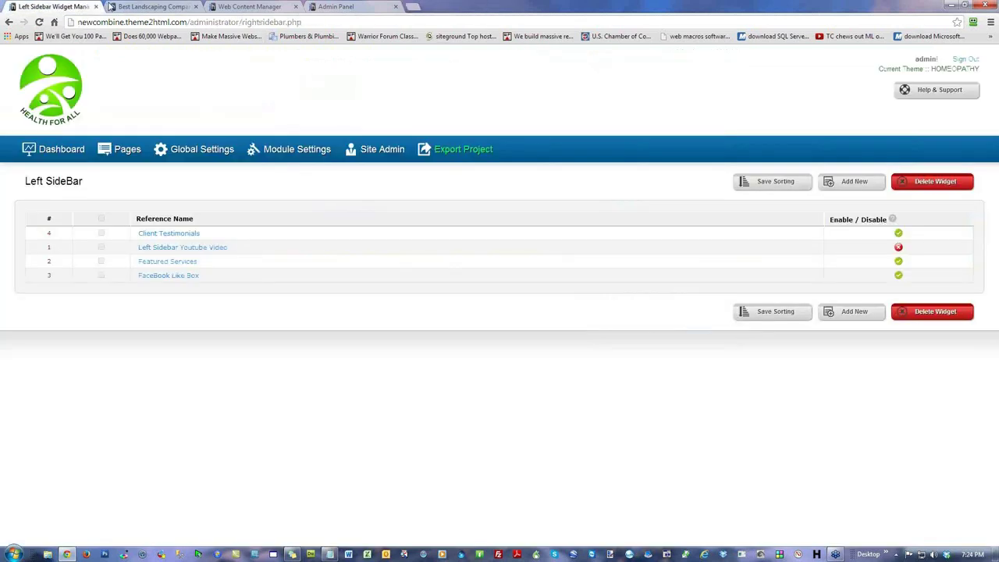
{"action": "left_click", "coordinate": [130, 7]}
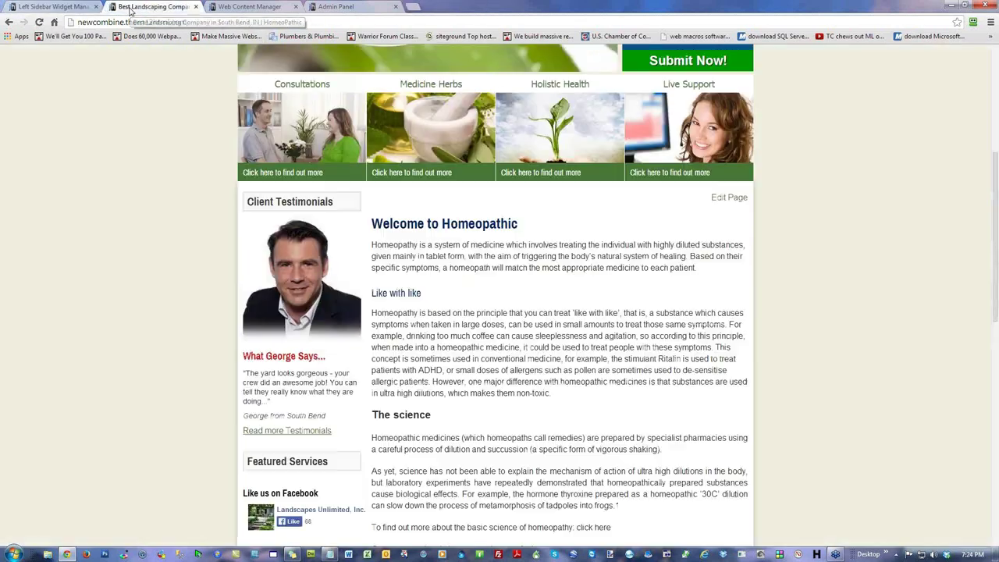
{"action": "left_click", "coordinate": [265, 8]}
{"action": "left_click", "coordinate": [338, 8]}
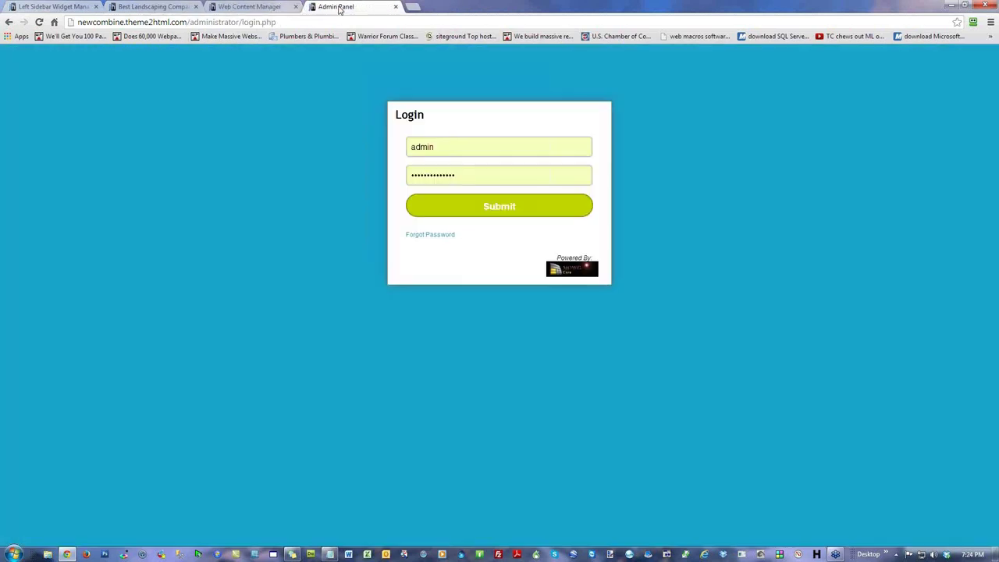
{"action": "left_click", "coordinate": [396, 7]}
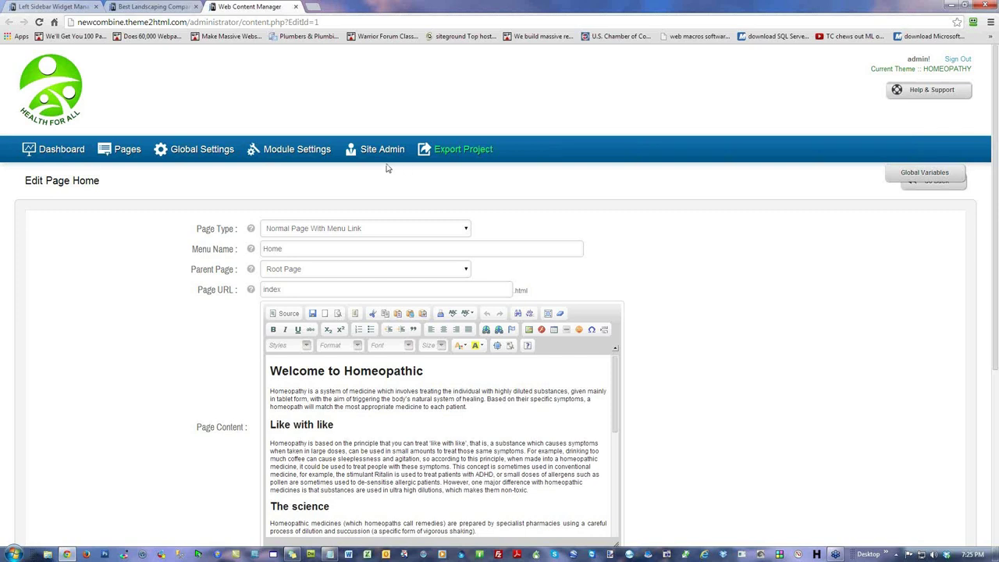
{"action": "left_click", "coordinate": [65, 152]}
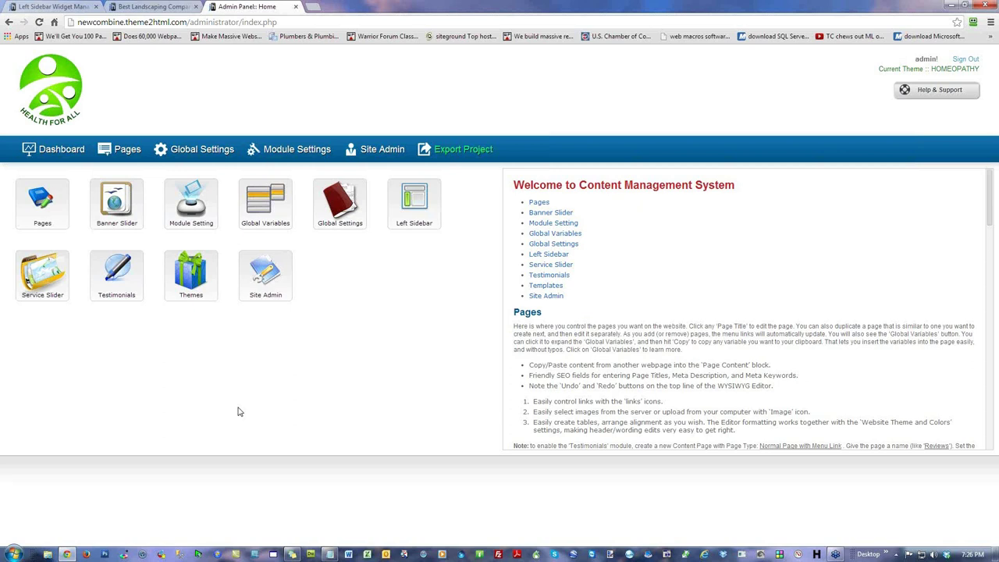
Step: Load mowgpro.com in a new Chrome tab
{"action": "left_click", "coordinate": [312, 7]}
{"action": "type", "text": "mowgpr"}
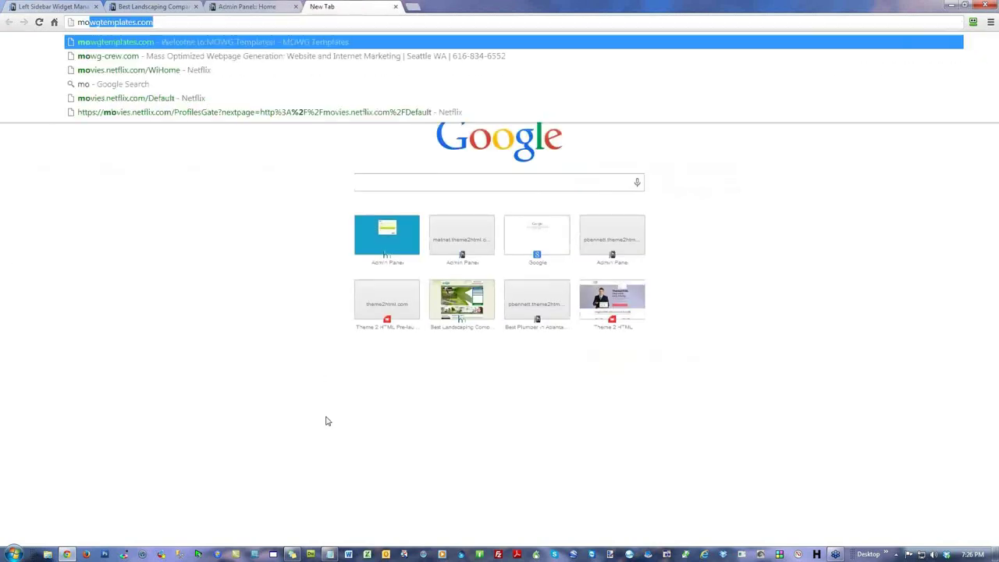
{"action": "type", "text": "o.com"}
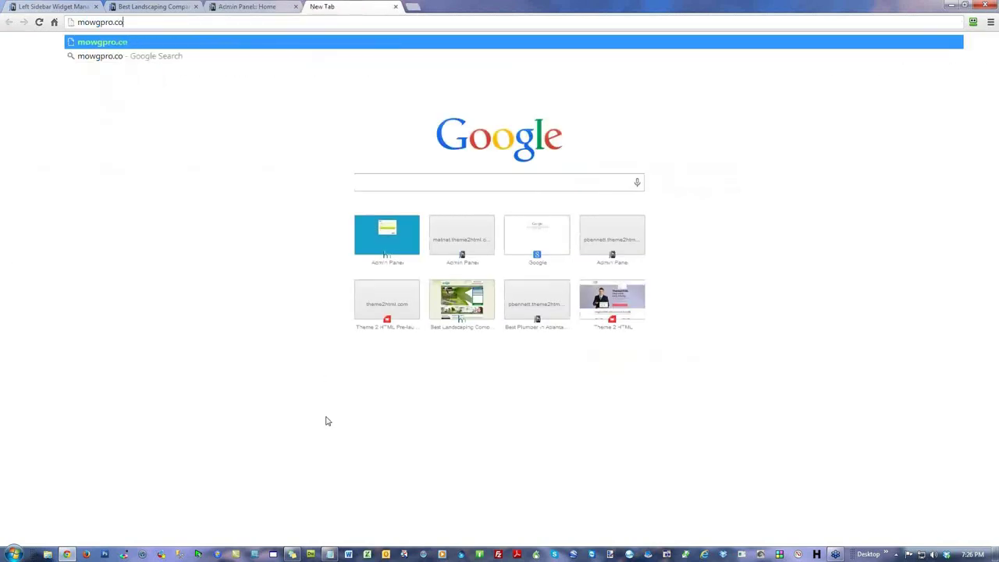
{"action": "key", "text": "Return"}
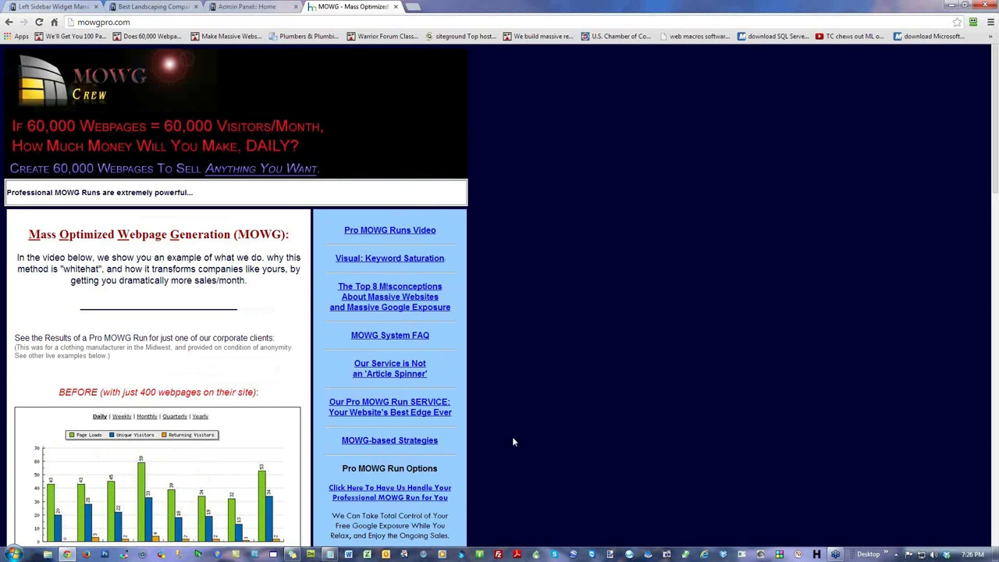
Step: Try mowgpro.com/wp-admin, get a 404 page, then trim the address back to mowgpro.com
{"action": "left_click", "coordinate": [169, 22]}
{"action": "left_click", "coordinate": [158, 21]}
{"action": "type", "text": "/wp-adm"}
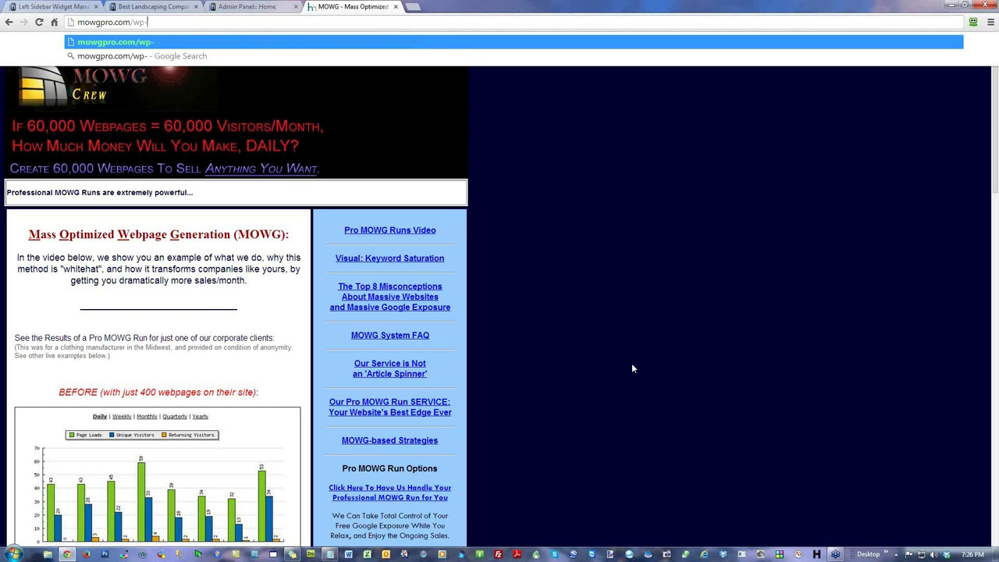
{"action": "type", "text": "in"}
{"action": "key", "text": "Return"}
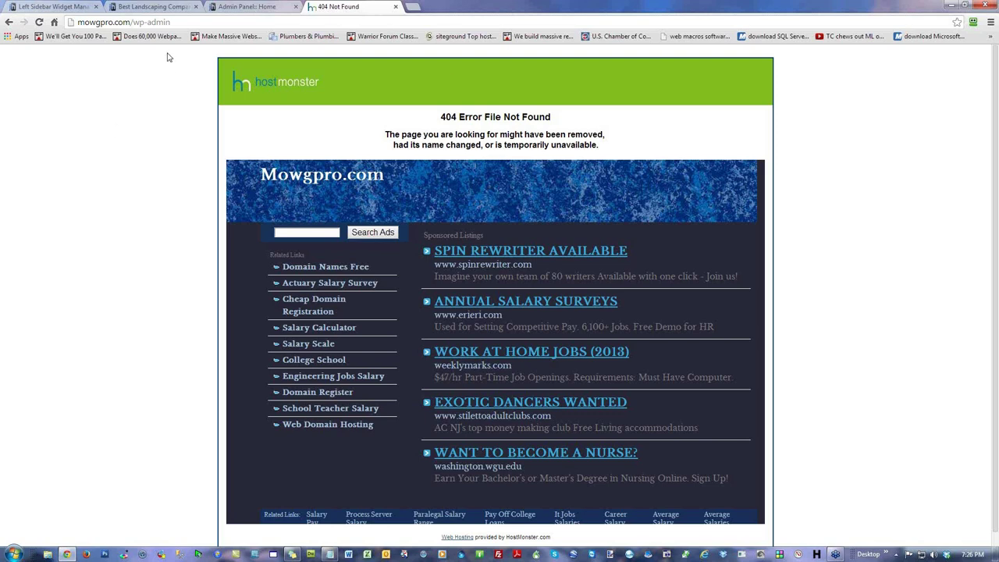
{"action": "left_click_drag", "start_coordinate": [133, 22], "coordinate": [174, 133]}
{"action": "key", "text": "BackSpace"}
{"action": "key", "text": "BackSpace"}
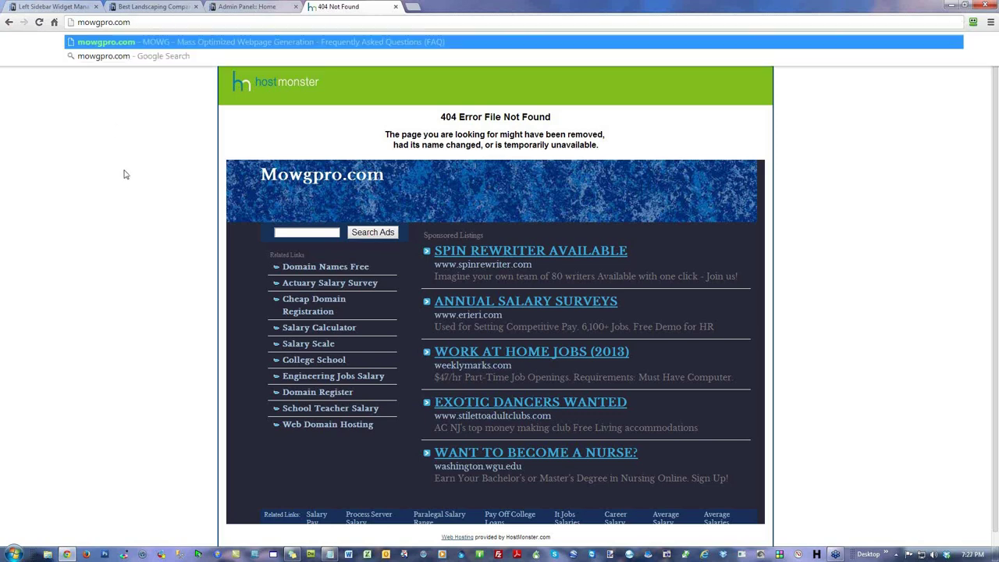
Step: Start a new Notepad note with ftp.mowgpro.com and the account's username and password
{"action": "right_click", "coordinate": [330, 554]}
{"action": "left_click", "coordinate": [309, 506]}
{"action": "type", "text": "ftp.mowgpro.com"}
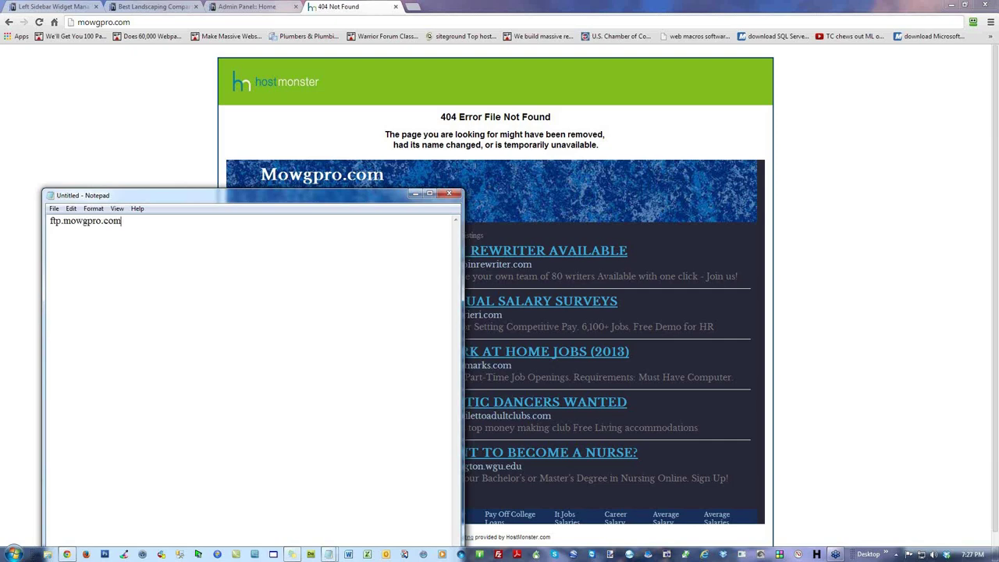
{"action": "key", "text": "Return"}
{"action": "key", "text": "Return"}
{"action": "type", "text": "user: mowgpro5"}
{"action": "key", "text": "Return"}
{"action": "key", "text": "Return"}
{"action": "type", "text": "pass: 12345"}
Step: Change the FTP host line to ftp.mowg-crew.com/public_html/mowgpro
{"action": "left_click", "coordinate": [64, 222]}
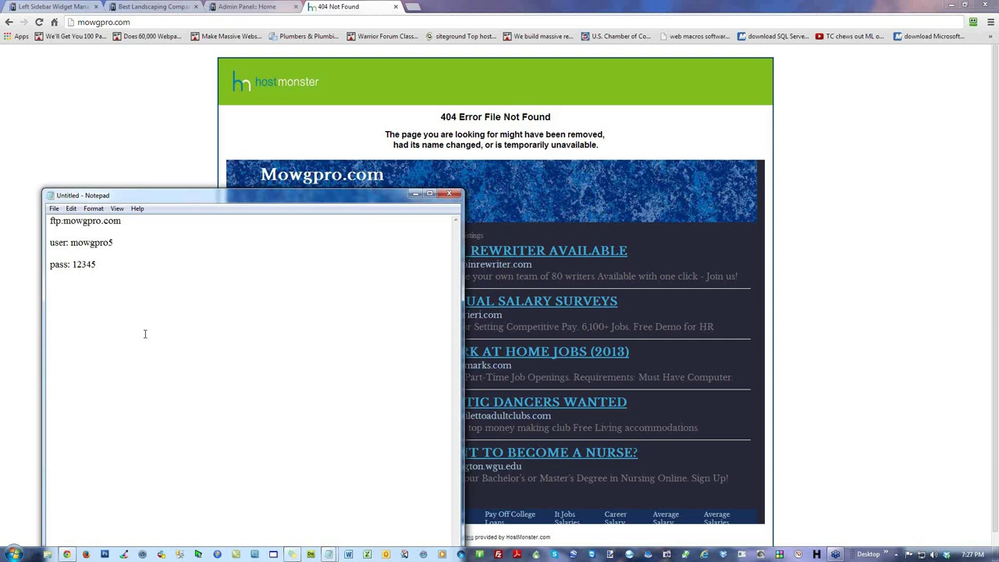
{"action": "left_click_drag", "start_coordinate": [121, 221], "coordinate": [64, 221]}
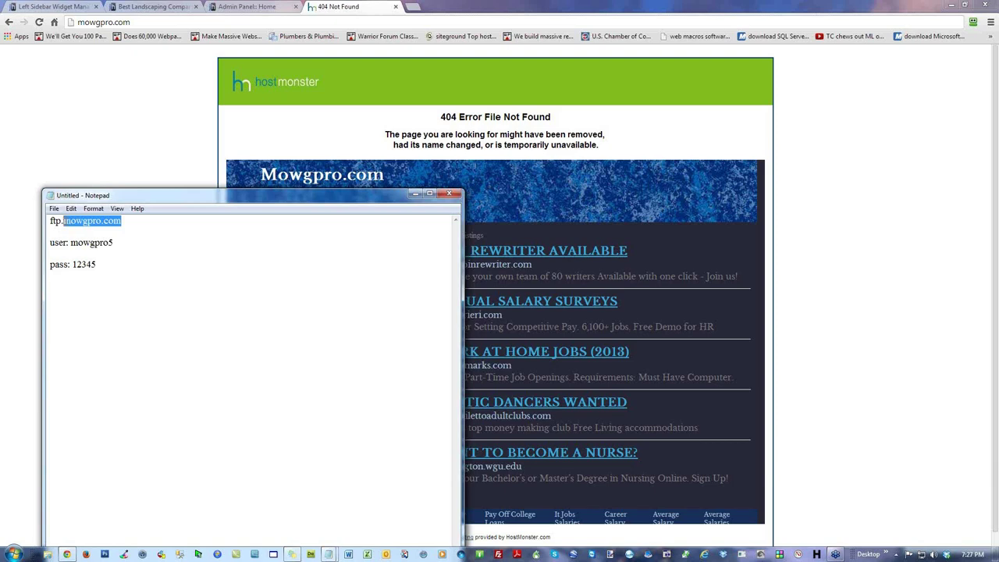
{"action": "left_click", "coordinate": [277, 400]}
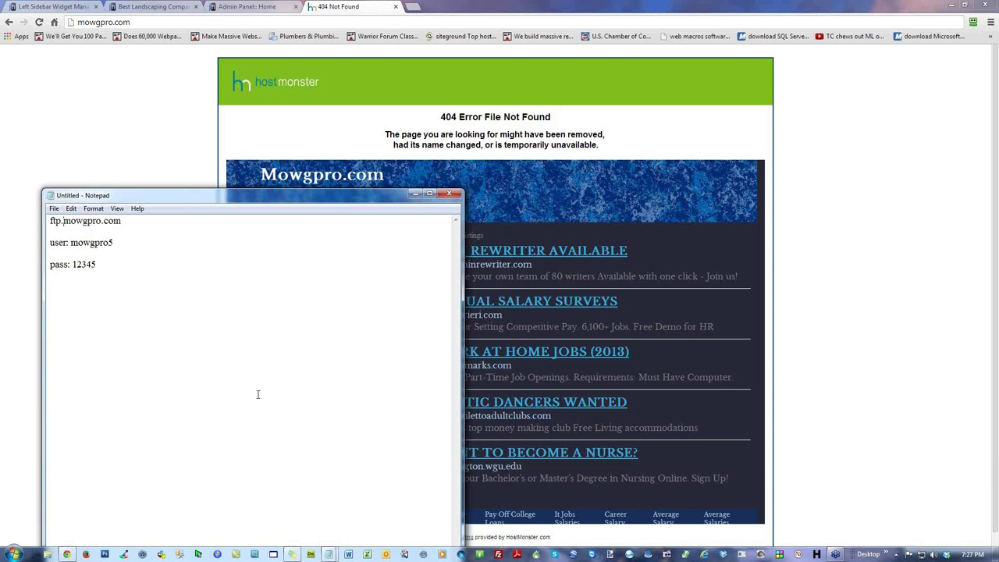
{"action": "type", "text": "mowg-crew.com/"}
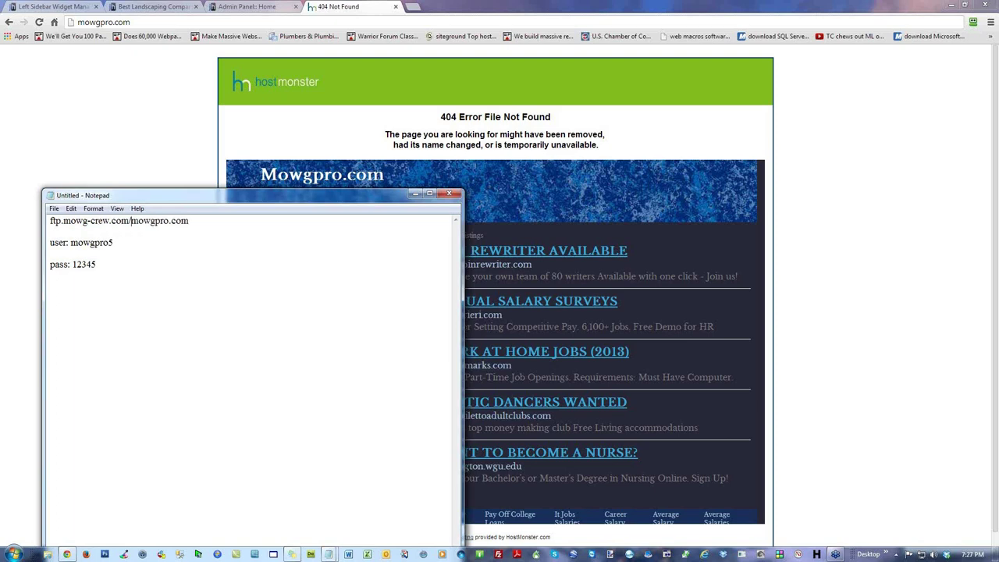
{"action": "type", "text": "public_html/"}
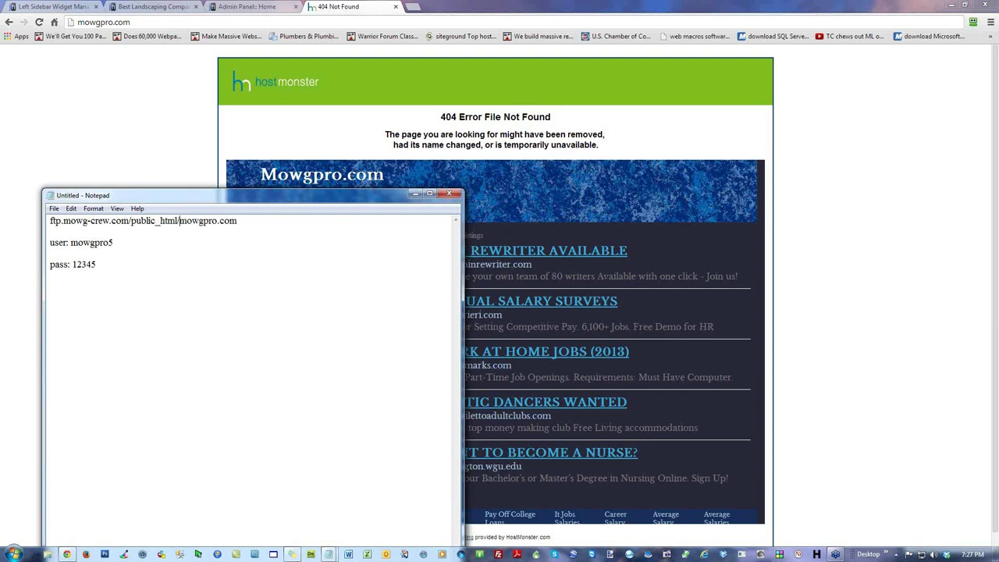
{"action": "left_click_drag", "start_coordinate": [239, 221], "coordinate": [217, 221]}
{"action": "key", "text": "BackSpace"}
{"action": "key", "text": "ctrl+End"}
Step: Discard the Notepad notes and copy the homeopathy tab's address, newcombine.theme2html.com
{"action": "left_click", "coordinate": [449, 192]}
{"action": "left_click", "coordinate": [517, 280]}
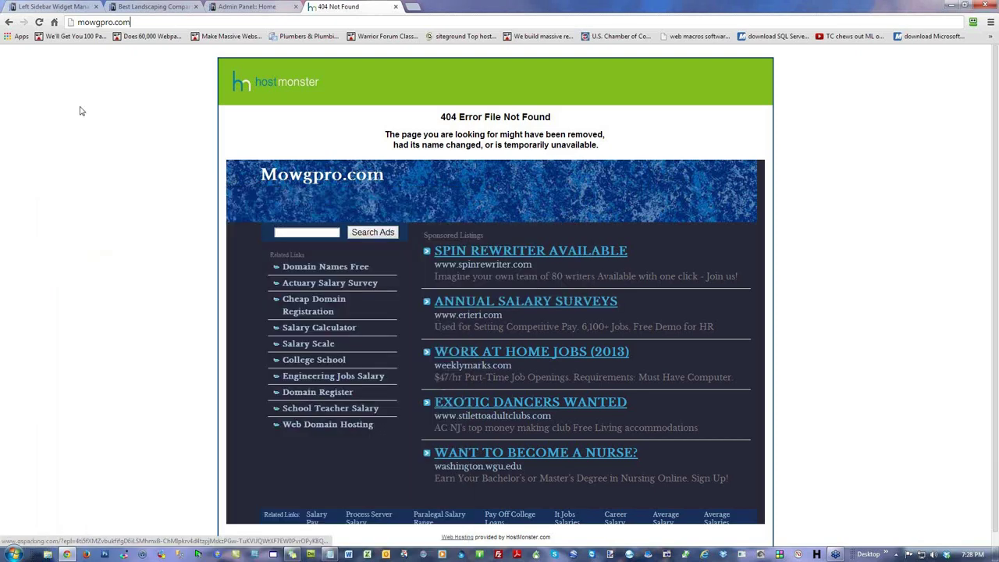
{"action": "left_click", "coordinate": [165, 6]}
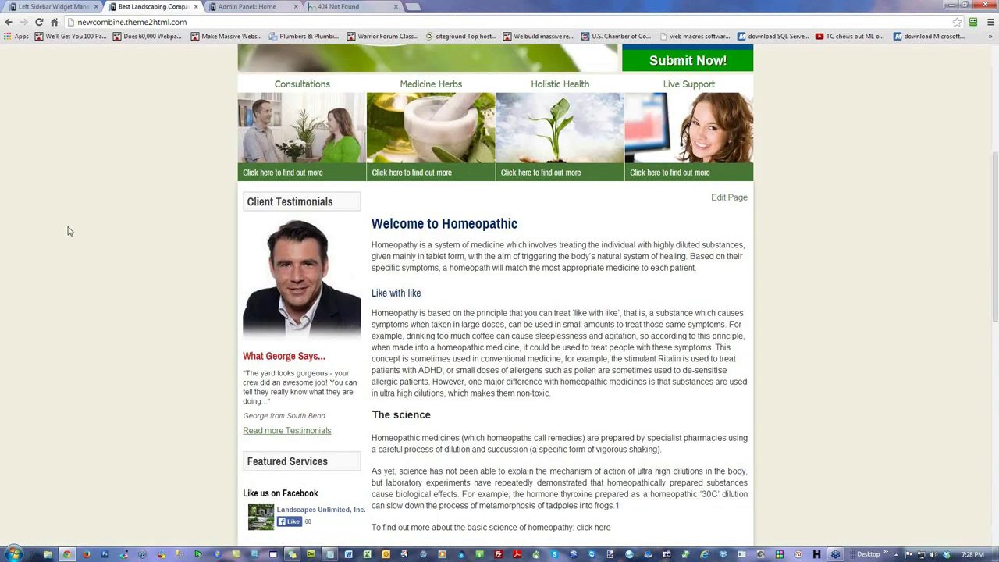
{"action": "right_click", "coordinate": [123, 22]}
{"action": "left_click", "coordinate": [142, 55]}
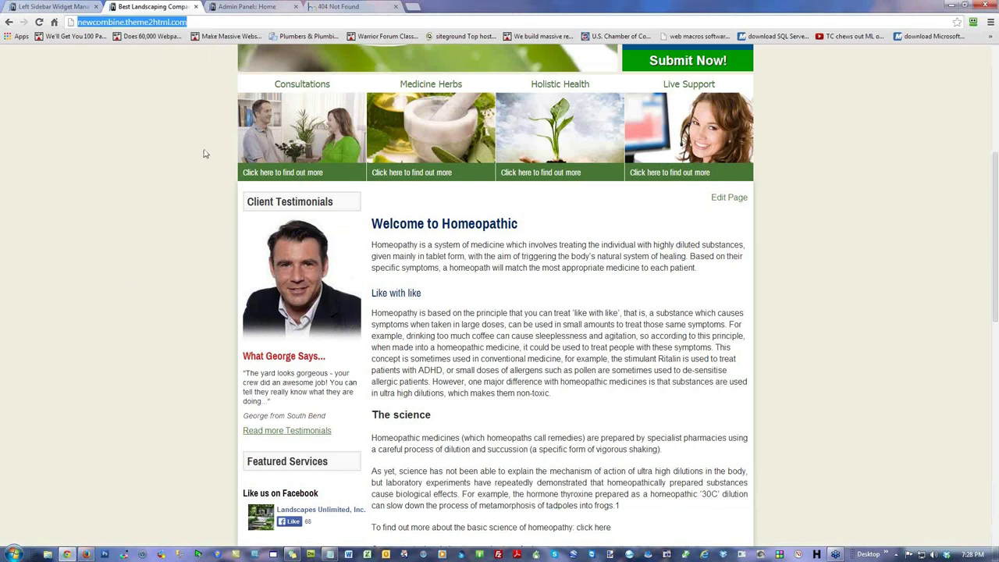
{"action": "left_click", "coordinate": [152, 268]}
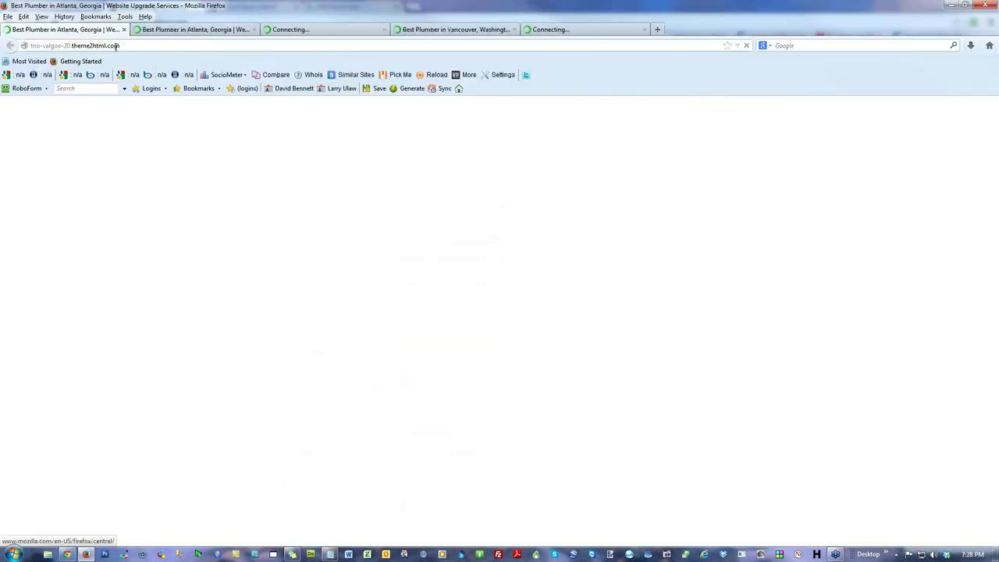
Step: Load the copied site address in Firefox and close the four other tabs
{"action": "right_click", "coordinate": [113, 47]}
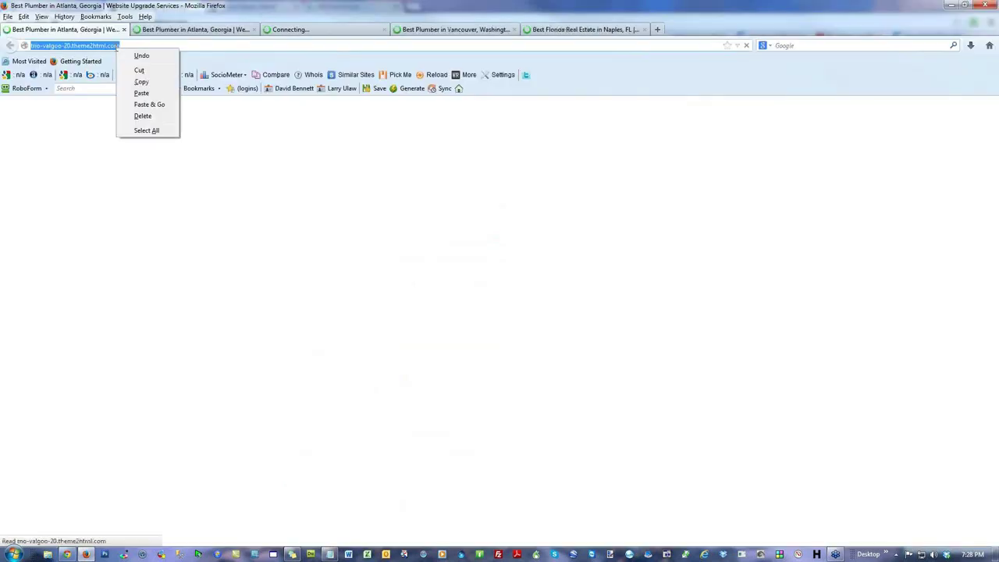
{"action": "left_click", "coordinate": [148, 104]}
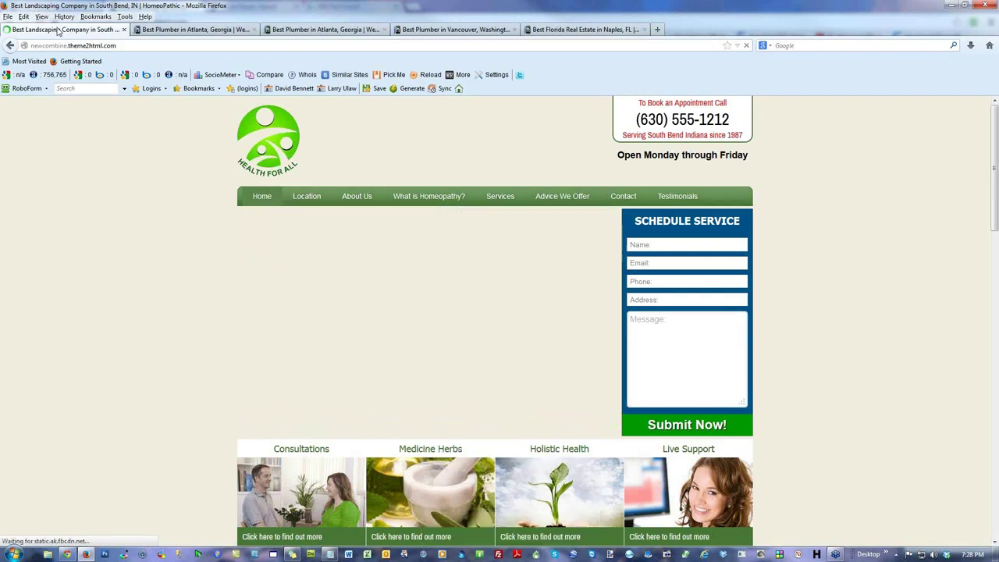
{"action": "right_click", "coordinate": [56, 30]}
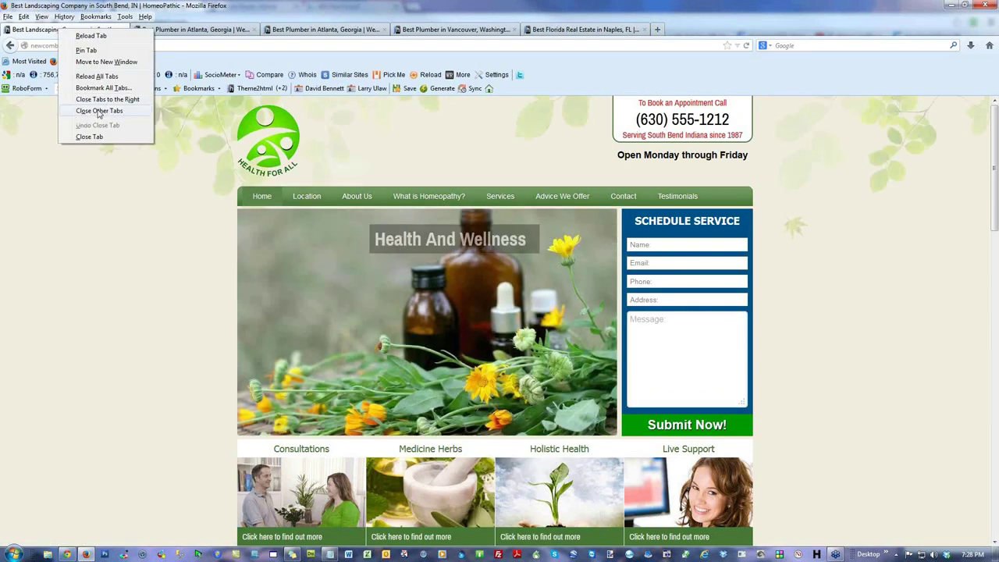
{"action": "left_click", "coordinate": [100, 110]}
{"action": "left_click", "coordinate": [476, 289]}
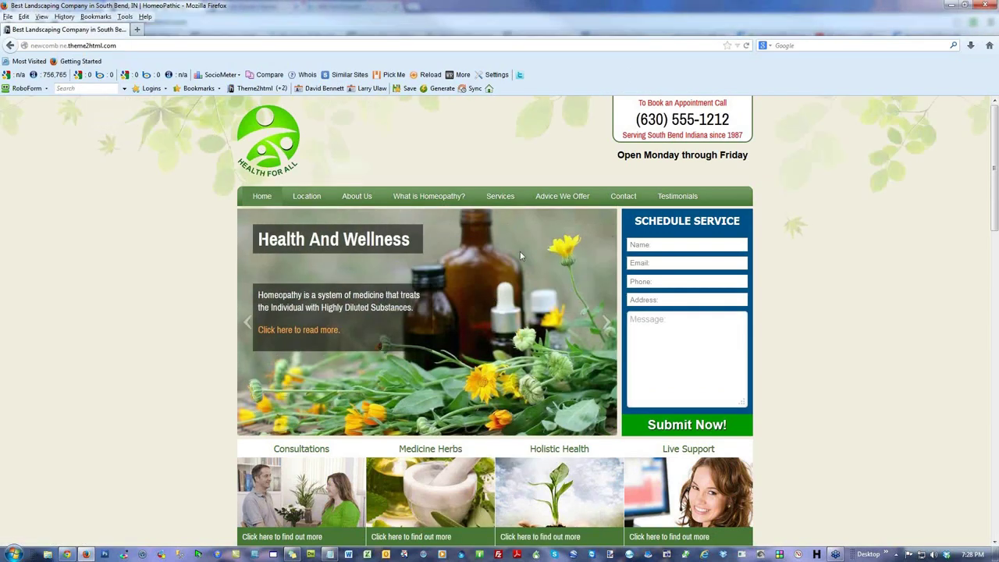
Step: Run a keyword density check for 'homeopathy' on the page
{"action": "right_click", "coordinate": [99, 189]}
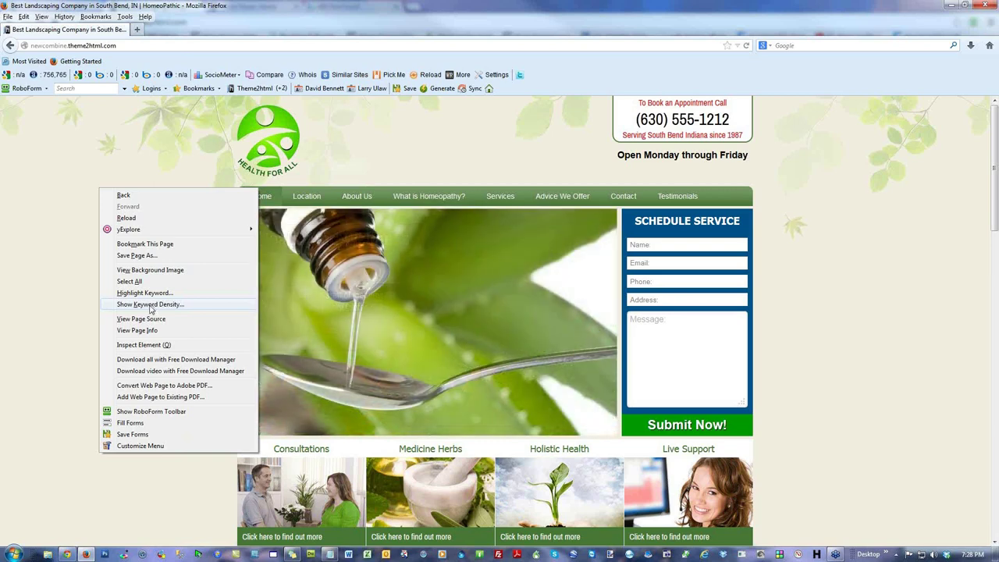
{"action": "left_click", "coordinate": [150, 309]}
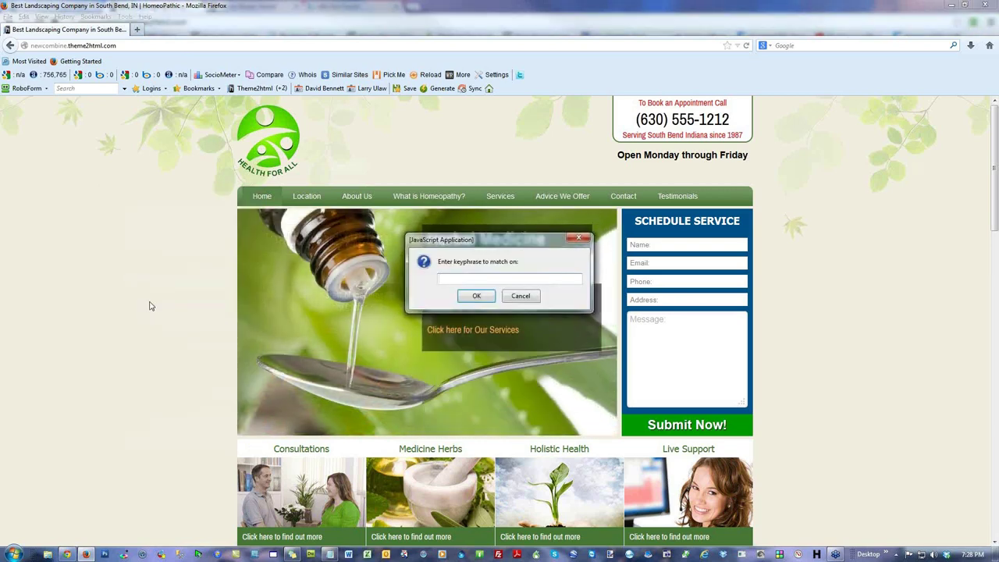
{"action": "type", "text": "homeopathy"}
{"action": "left_click", "coordinate": [476, 295]}
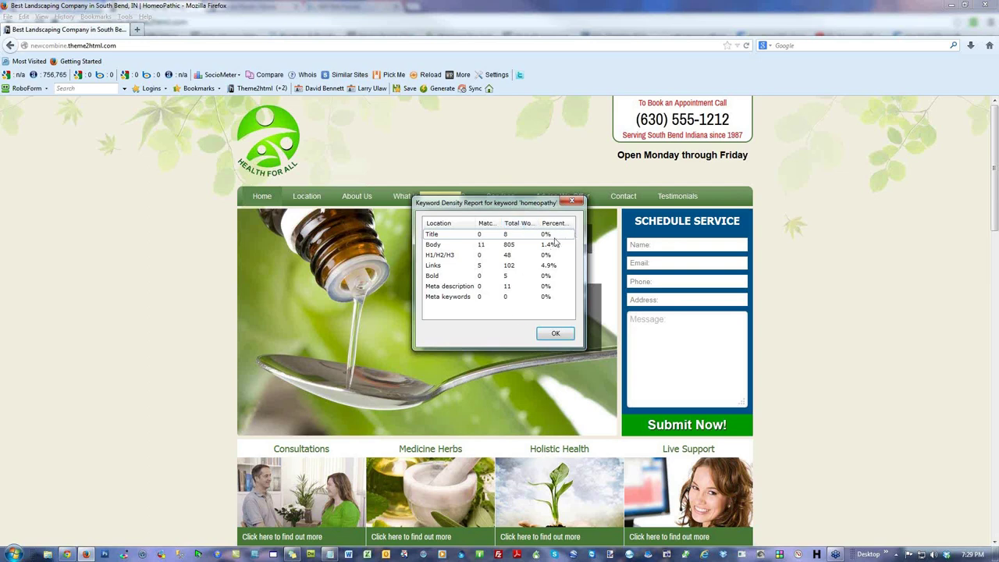
{"action": "left_click", "coordinate": [555, 333]}
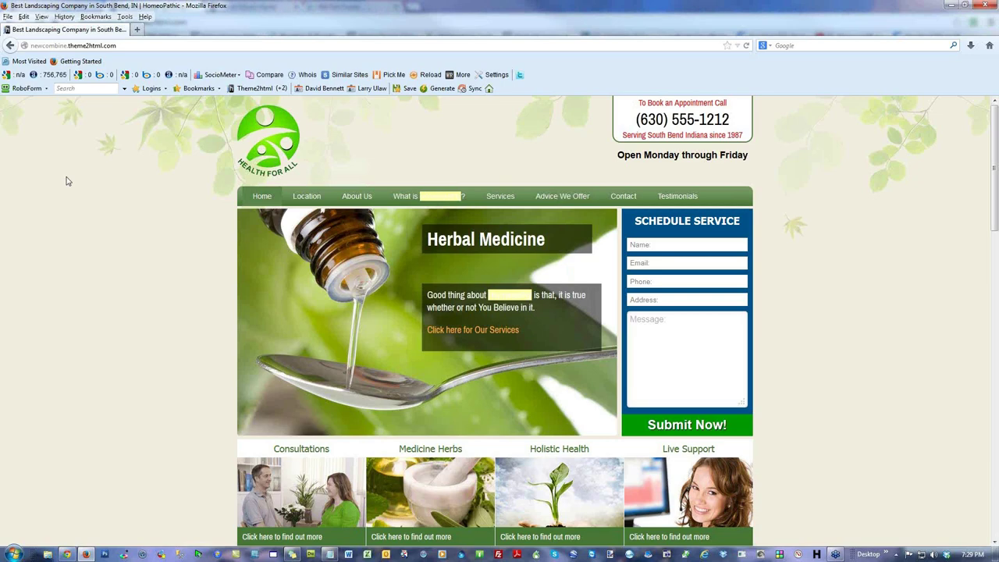
{"action": "scroll", "coordinate": [63, 179], "scroll_direction": "down", "scroll_amount": 4}
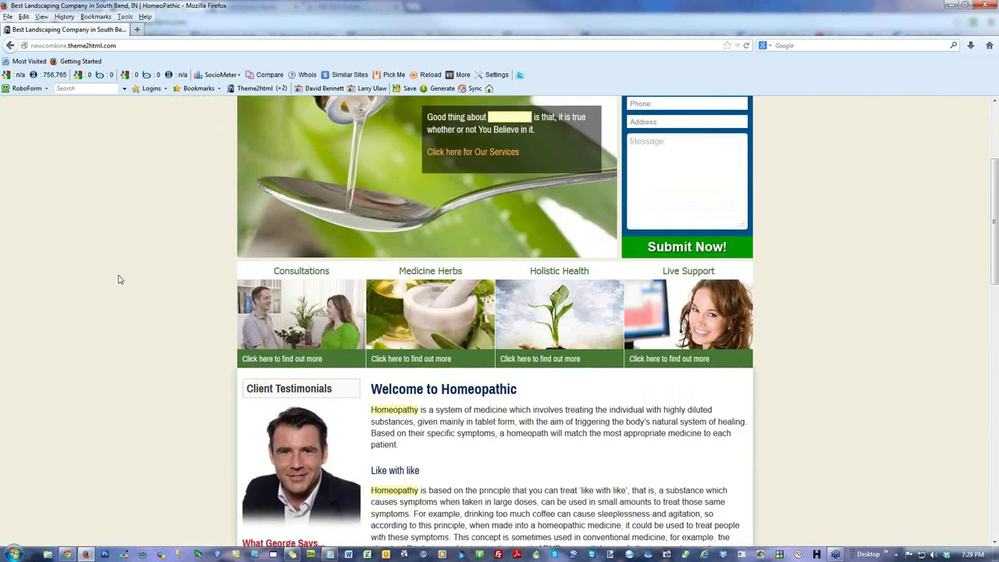
{"action": "scroll", "coordinate": [118, 276], "scroll_direction": "down", "scroll_amount": 6}
{"action": "scroll", "coordinate": [527, 287], "scroll_direction": "down", "scroll_amount": 4}
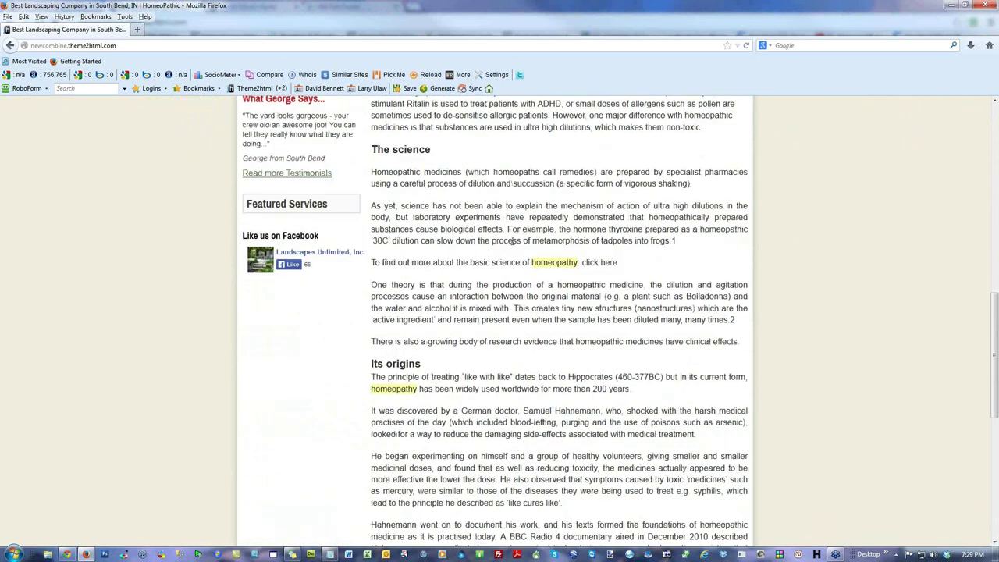
{"action": "scroll", "coordinate": [417, 297], "scroll_direction": "up", "scroll_amount": 6}
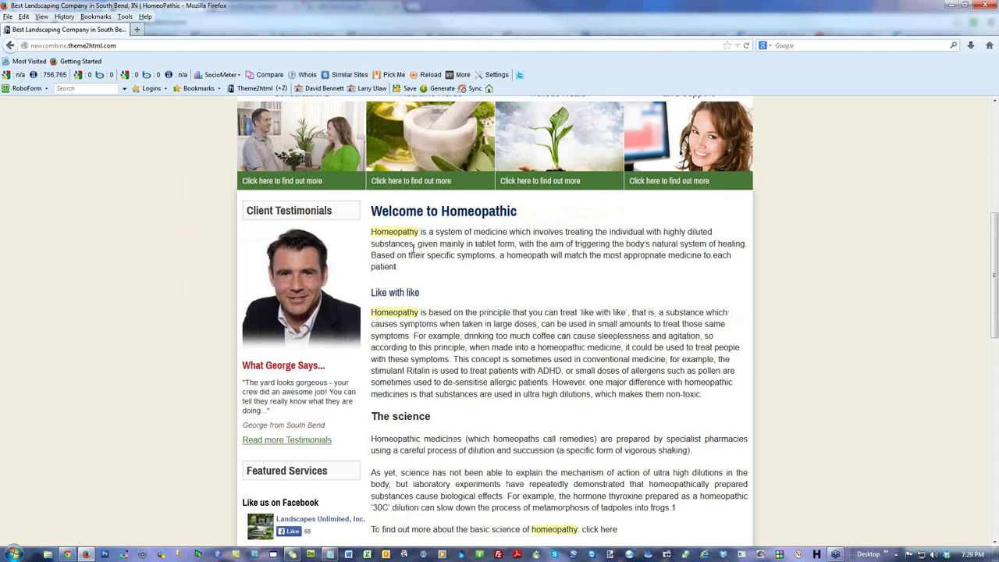
{"action": "scroll", "coordinate": [612, 363], "scroll_direction": "down", "scroll_amount": 8}
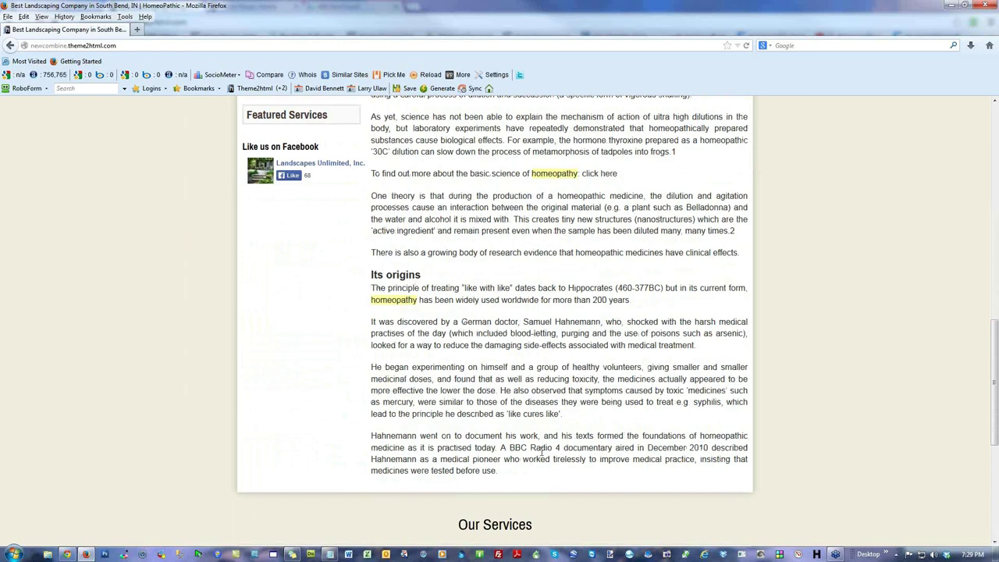
{"action": "scroll", "coordinate": [545, 459], "scroll_direction": "down", "scroll_amount": 2}
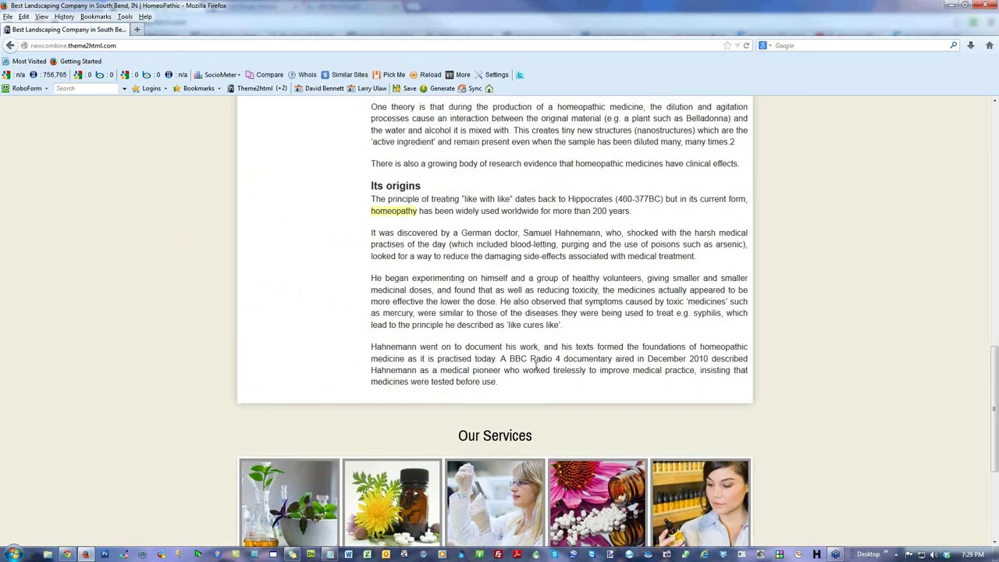
{"action": "scroll", "coordinate": [537, 360], "scroll_direction": "up", "scroll_amount": 13}
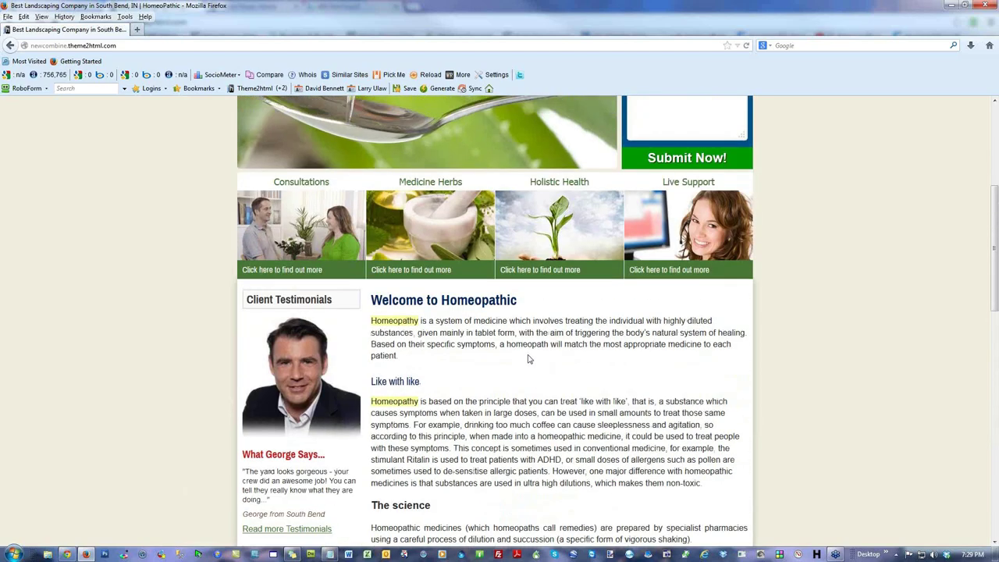
{"action": "key", "text": "alt+Tab"}
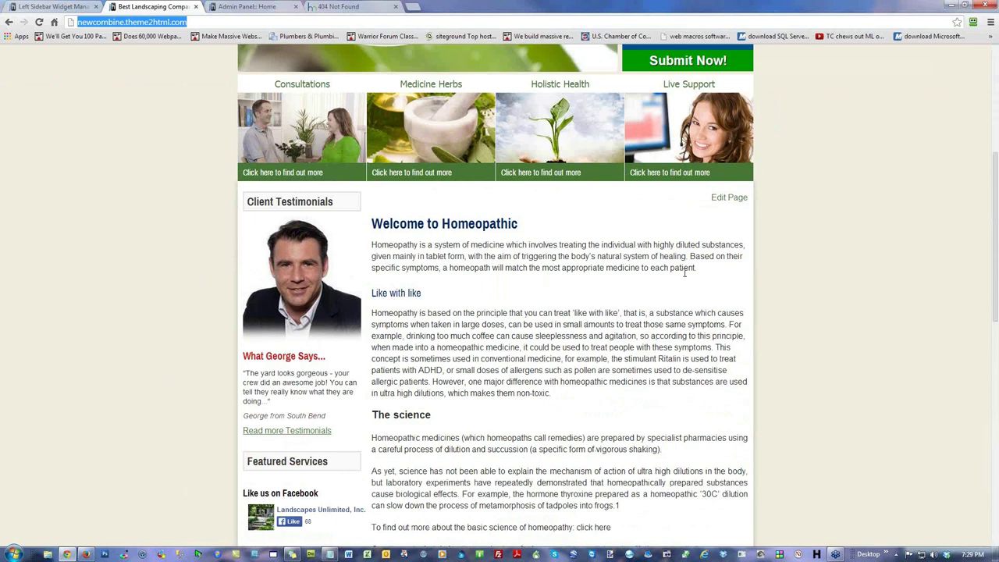
{"action": "key", "text": "alt+Tab"}
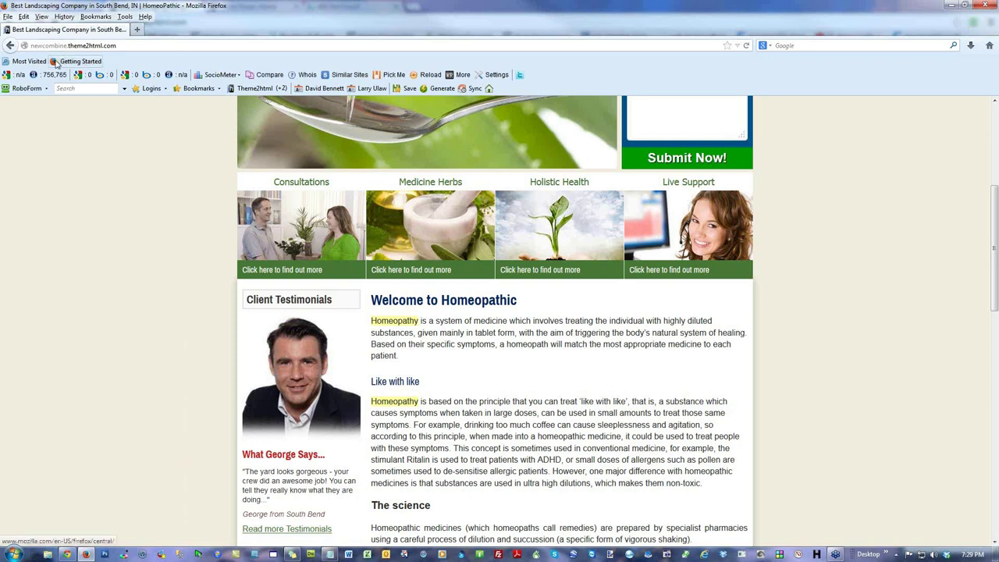
{"action": "right_click", "coordinate": [71, 117]}
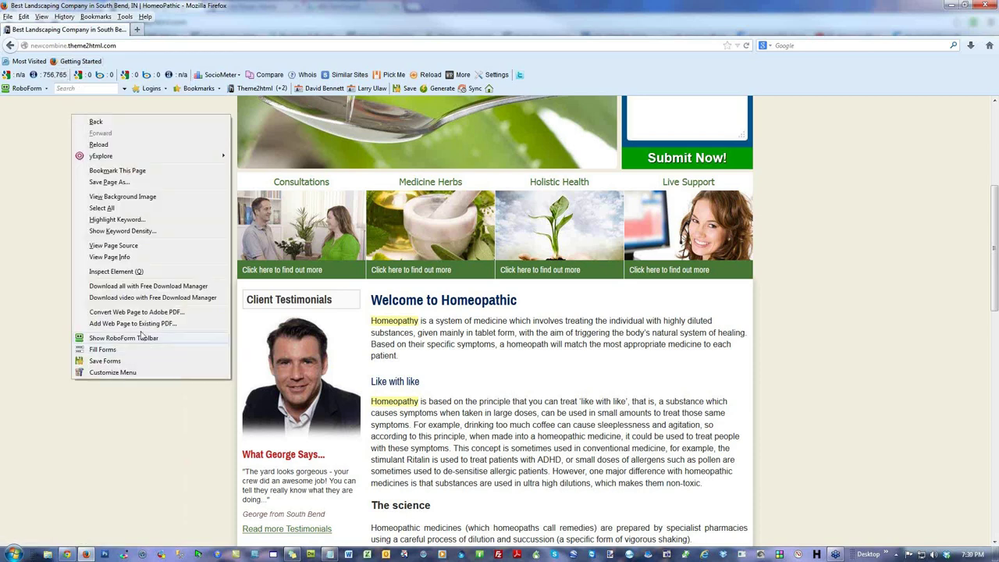
{"action": "mouse_move", "coordinate": [135, 157]}
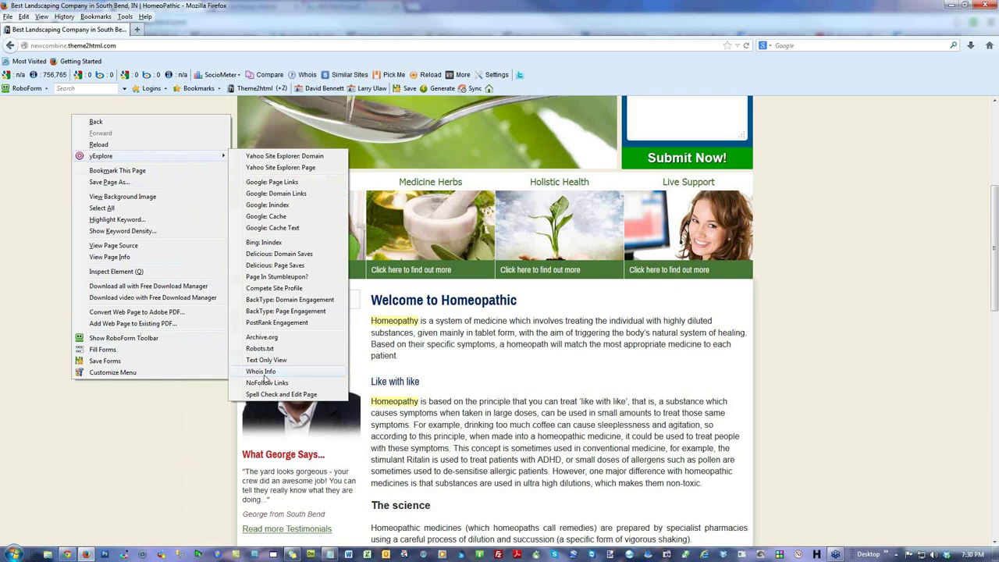
{"action": "left_click", "coordinate": [739, 345]}
{"action": "scroll", "coordinate": [846, 343], "scroll_direction": "down", "scroll_amount": 5}
{"action": "scroll", "coordinate": [839, 344], "scroll_direction": "down", "scroll_amount": 4}
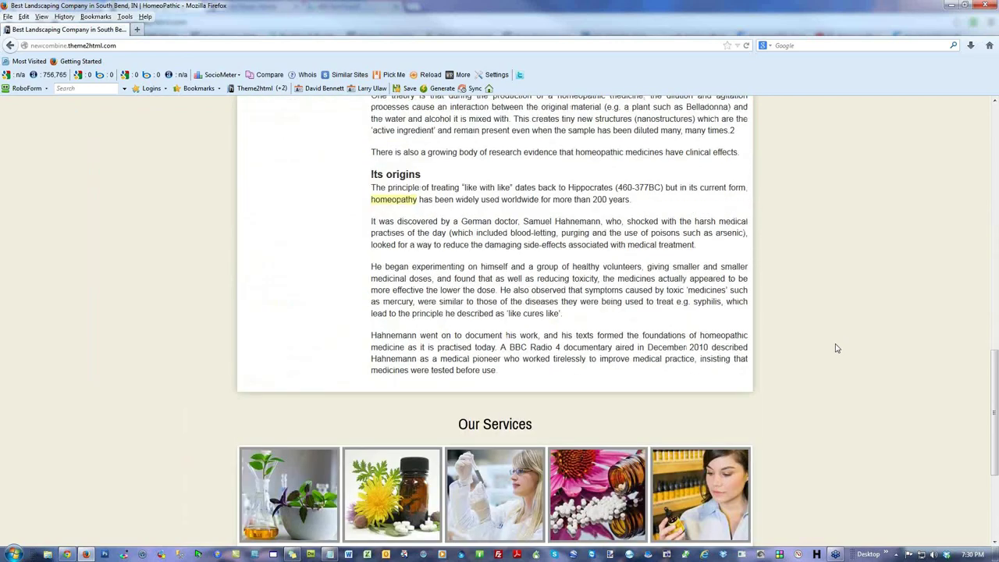
{"action": "scroll", "coordinate": [591, 213], "scroll_direction": "down", "scroll_amount": 2}
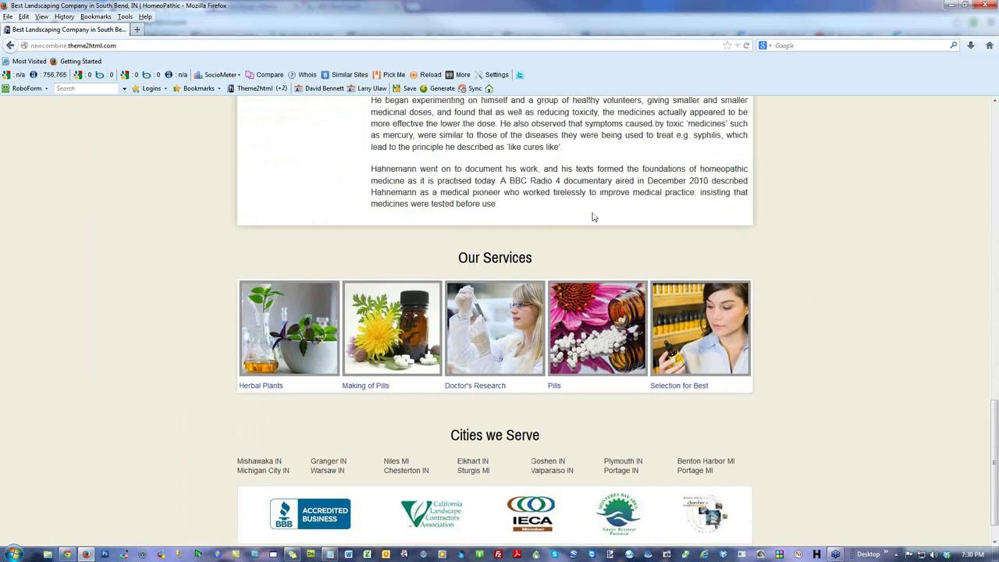
{"action": "scroll", "coordinate": [590, 223], "scroll_direction": "up", "scroll_amount": 3}
{"action": "scroll", "coordinate": [589, 222], "scroll_direction": "up", "scroll_amount": 1}
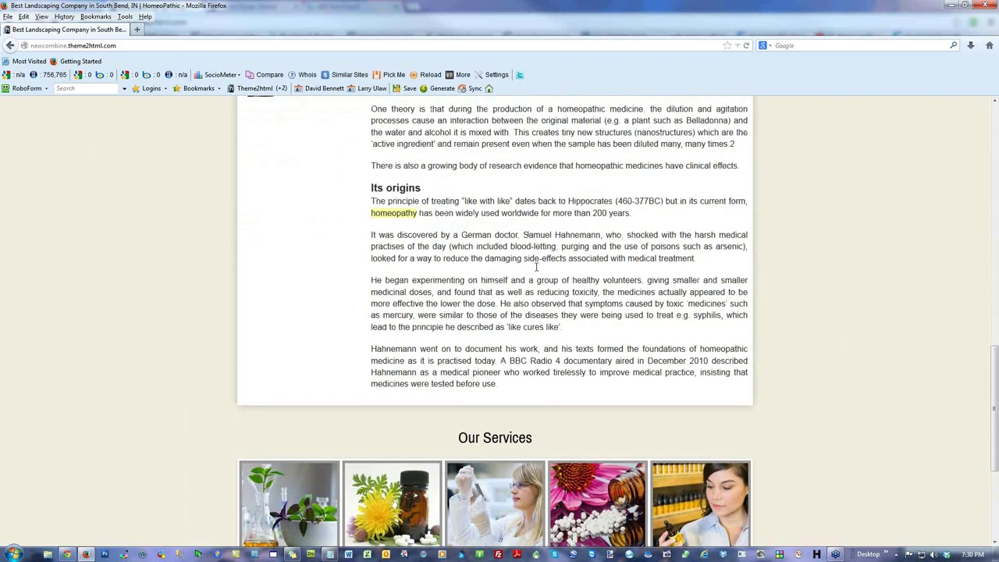
{"action": "scroll", "coordinate": [537, 265], "scroll_direction": "up", "scroll_amount": 4}
{"action": "scroll", "coordinate": [537, 269], "scroll_direction": "up", "scroll_amount": 1}
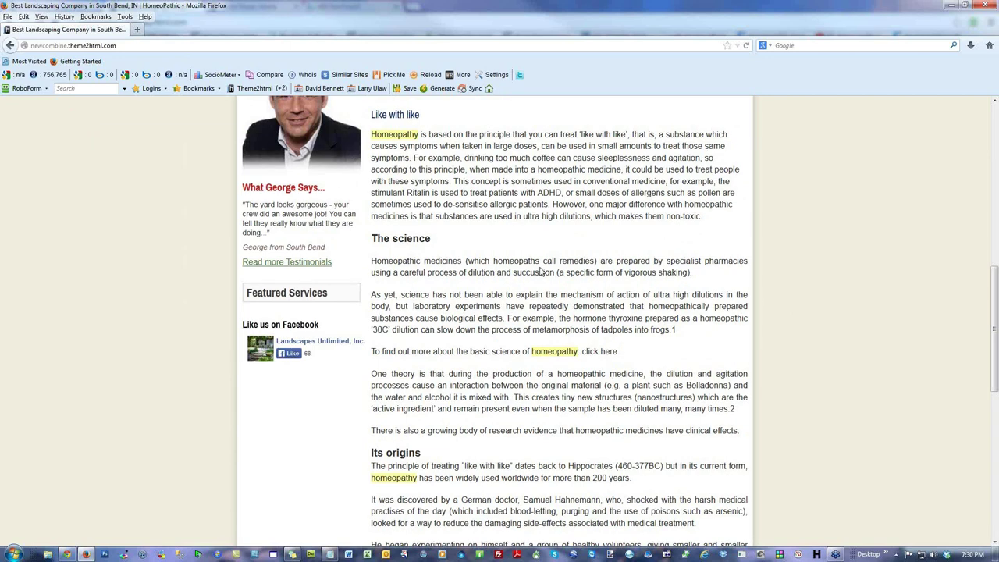
{"action": "scroll", "coordinate": [541, 271], "scroll_direction": "down", "scroll_amount": 2}
{"action": "scroll", "coordinate": [312, 210], "scroll_direction": "up", "scroll_amount": 11}
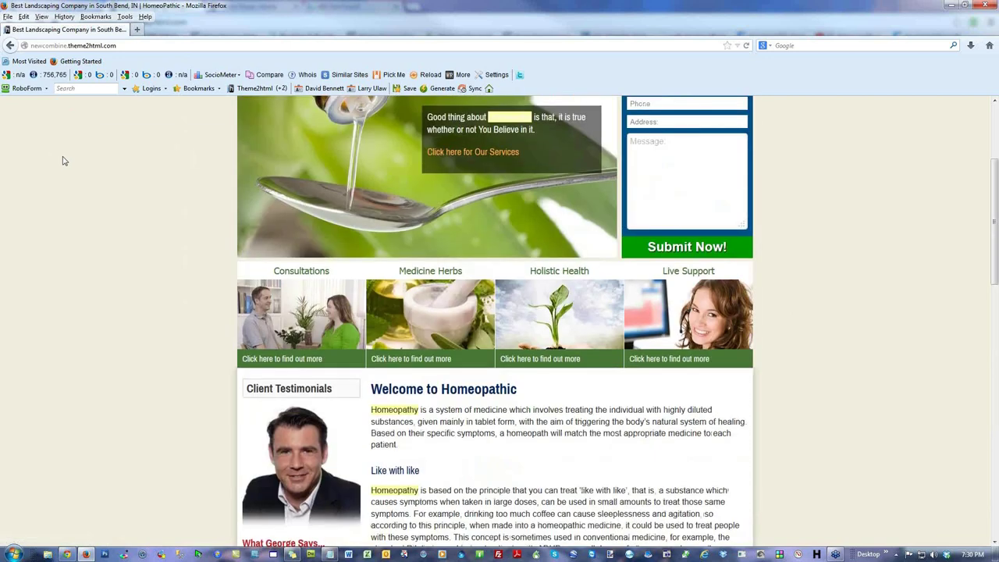
Step: Open READ-ME-FIRST.txt from the mowg-crew.com/toolbars listing and copy its address
{"action": "left_click", "coordinate": [159, 46]}
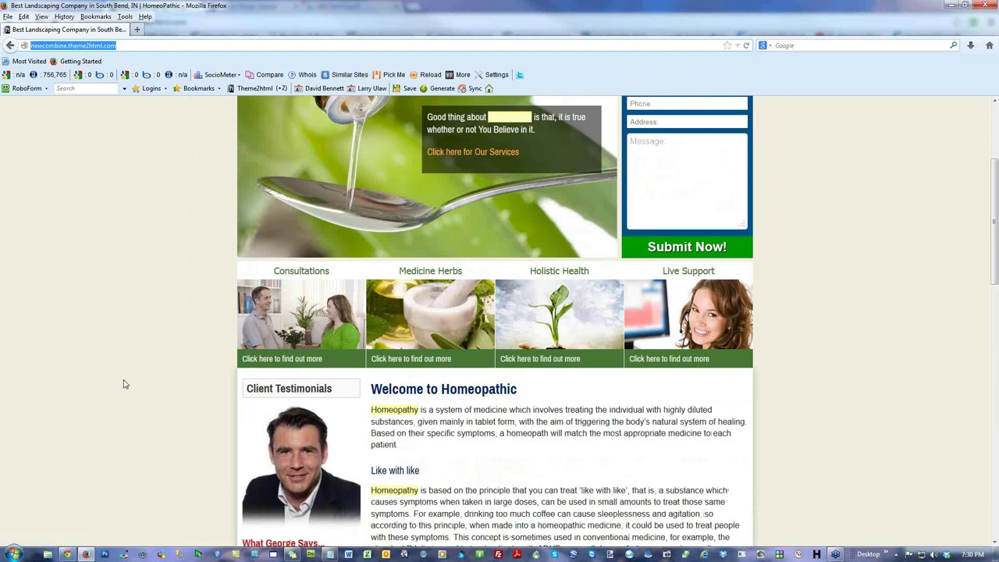
{"action": "type", "text": "mowg-crew.com/"}
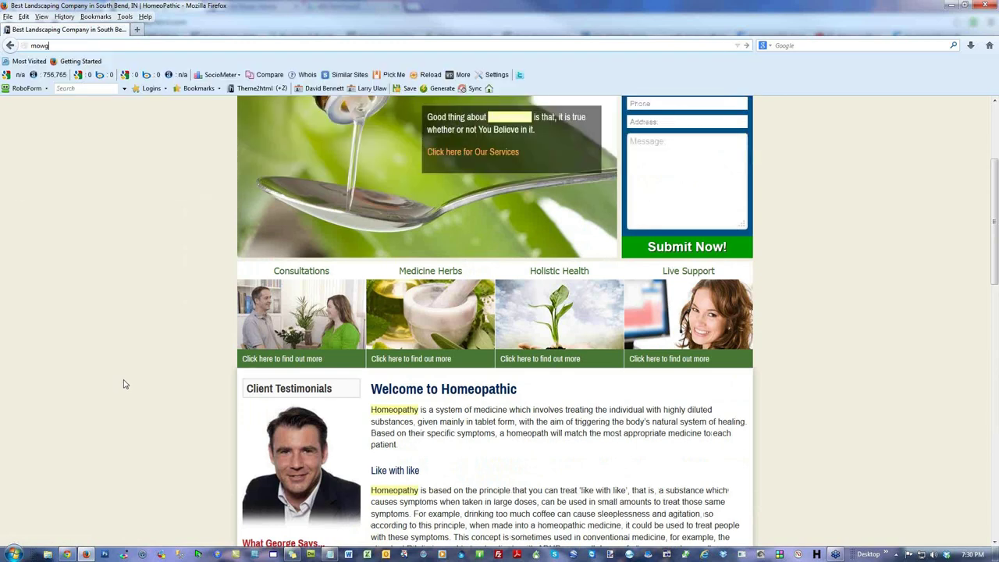
{"action": "type", "text": "toolbar"}
{"action": "key", "text": "Return"}
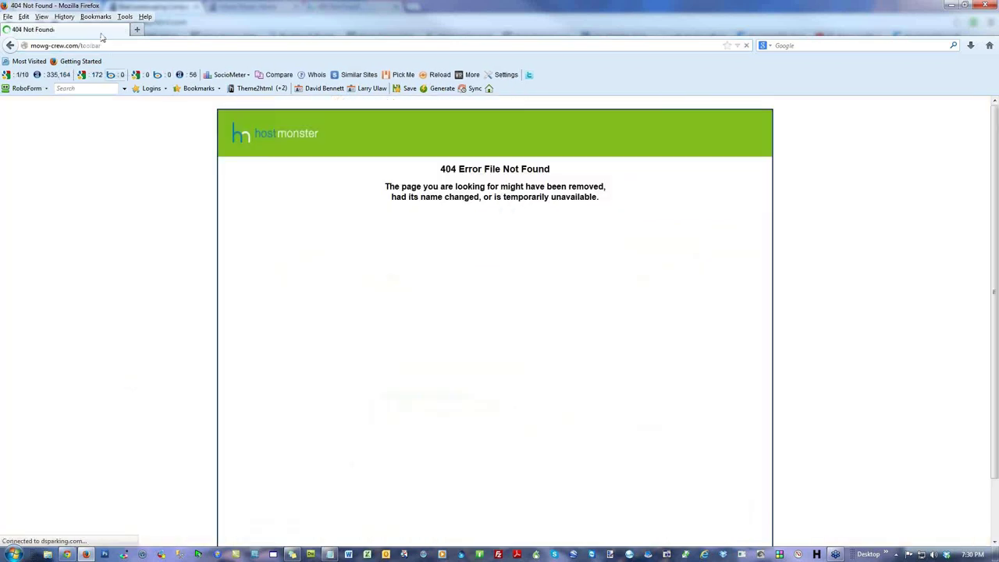
{"action": "type", "text": "s"}
{"action": "key", "text": "Return"}
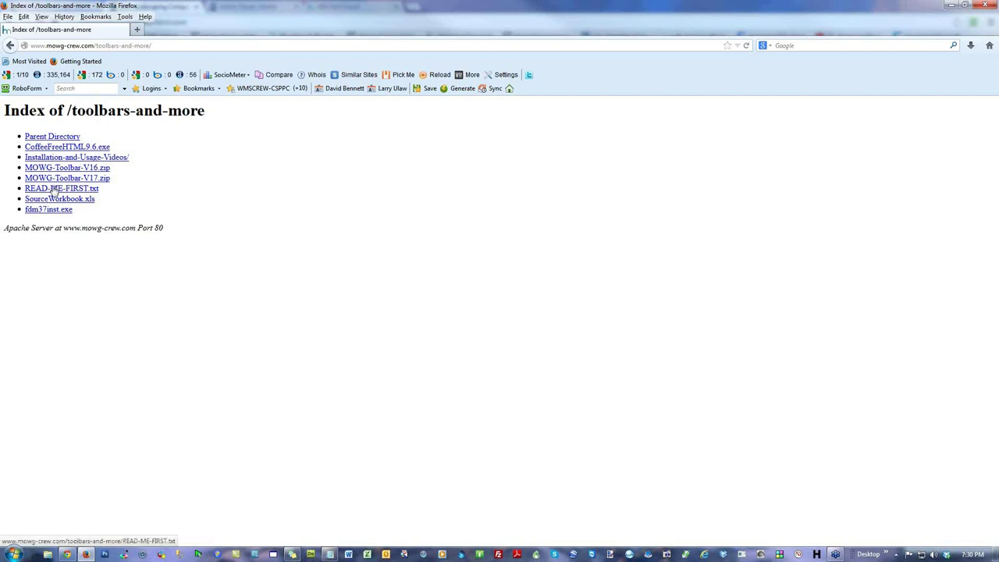
{"action": "left_click", "coordinate": [53, 190]}
{"action": "scroll", "coordinate": [616, 359], "scroll_direction": "down", "scroll_amount": 2}
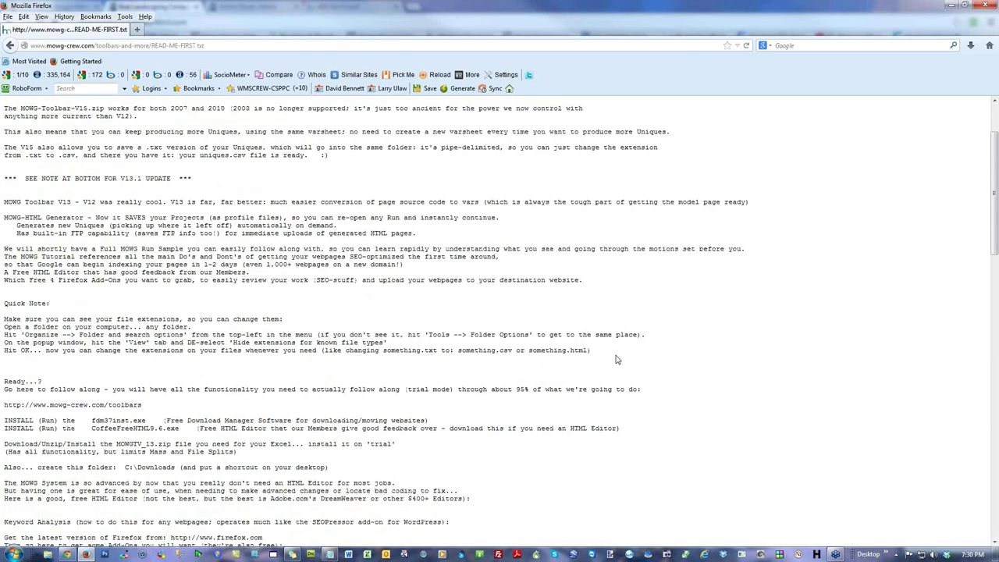
{"action": "scroll", "coordinate": [617, 358], "scroll_direction": "down", "scroll_amount": 2}
{"action": "scroll", "coordinate": [617, 359], "scroll_direction": "down", "scroll_amount": 4}
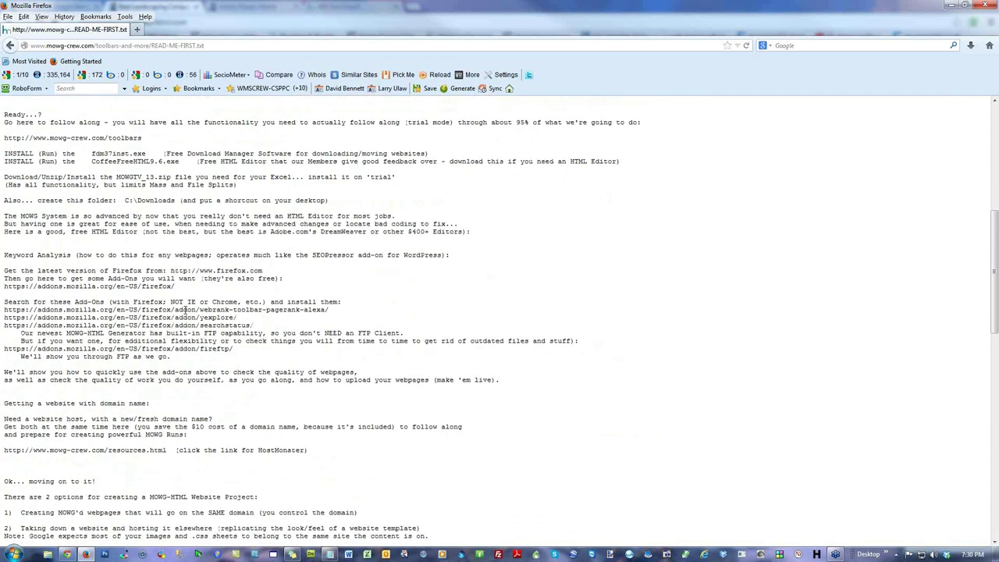
{"action": "right_click", "coordinate": [157, 45]}
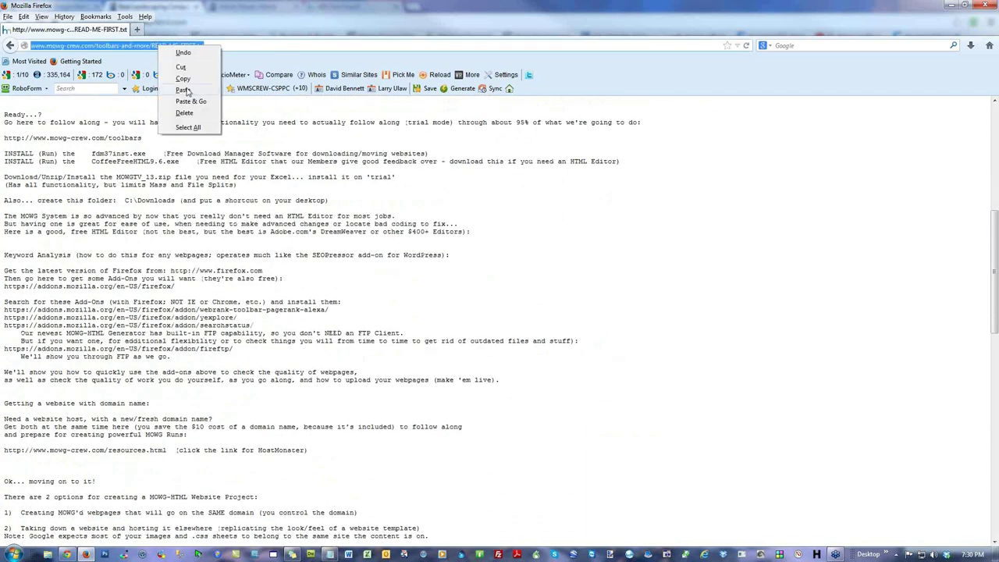
{"action": "left_click", "coordinate": [191, 78]}
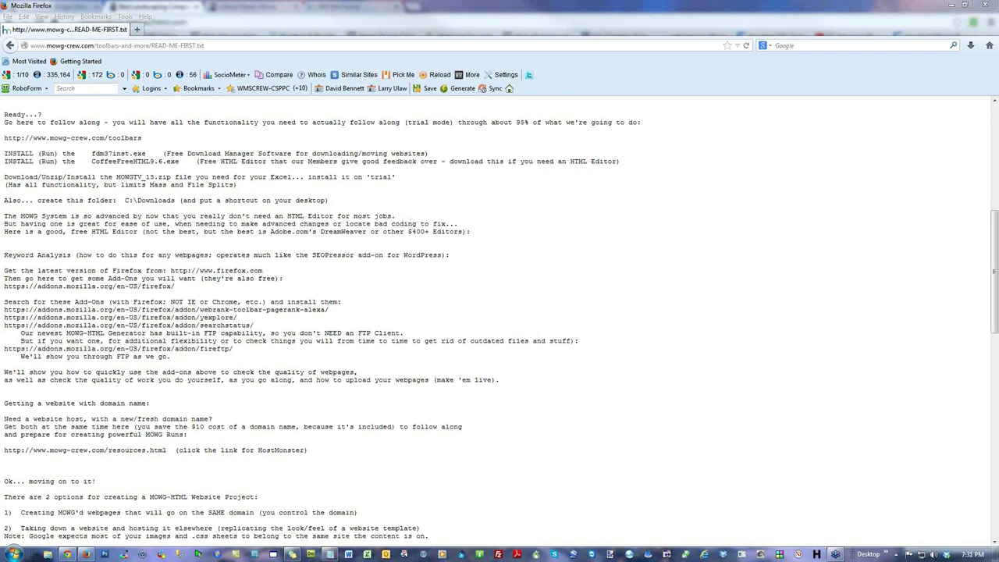
Step: Reopen READ-ME-FIRST.txt and highlight the recommended add-ons list, including searchstatus and fireftp
{"action": "left_click", "coordinate": [104, 46]}
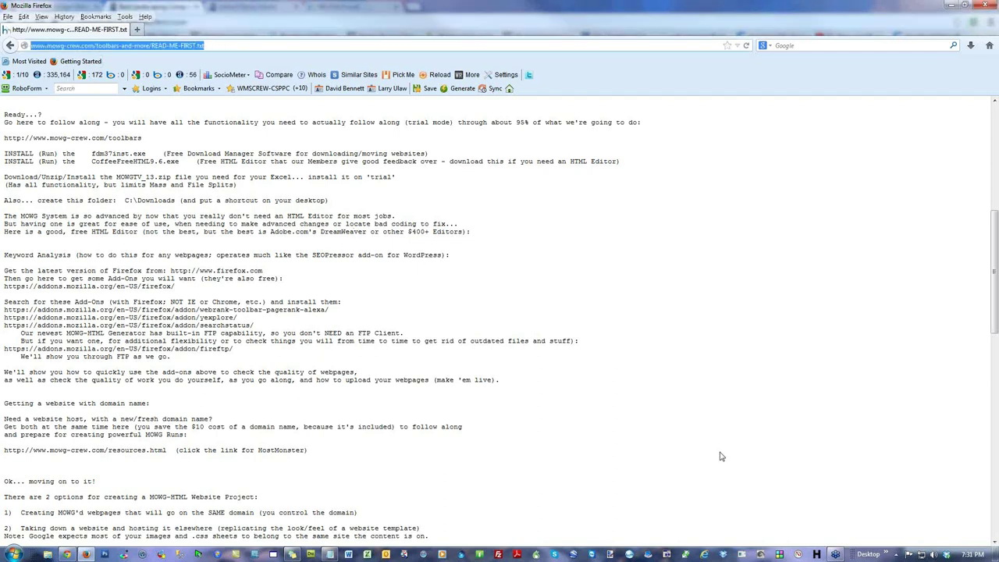
{"action": "type", "text": "mowg-crew"}
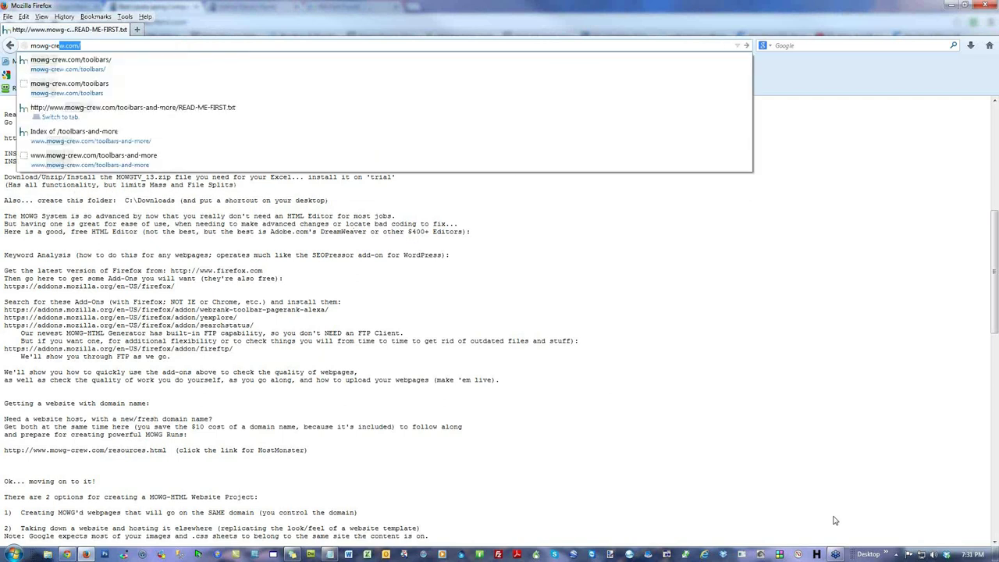
{"action": "type", "text": ".com/"}
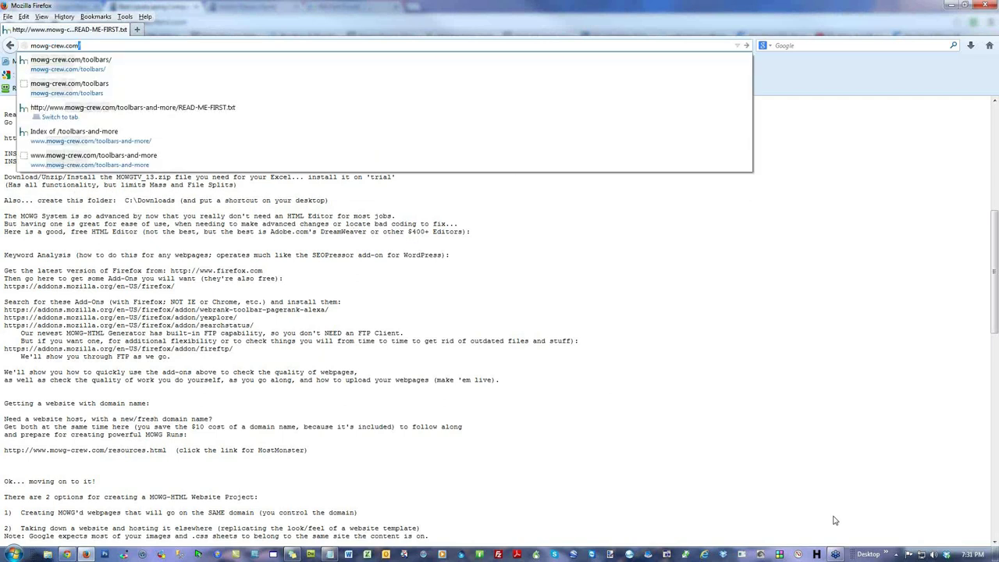
{"action": "type", "text": "toolbars"}
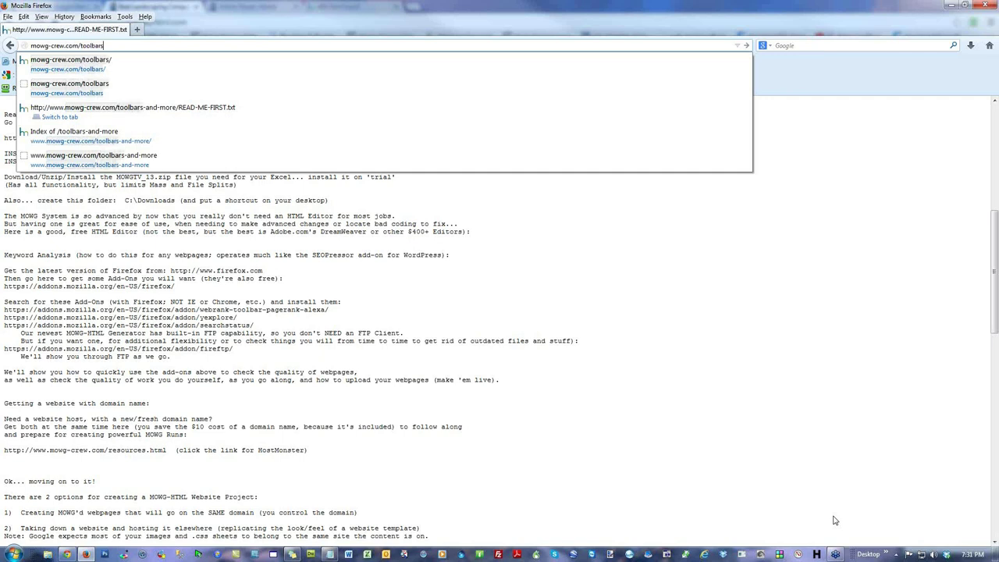
{"action": "key", "text": "Return"}
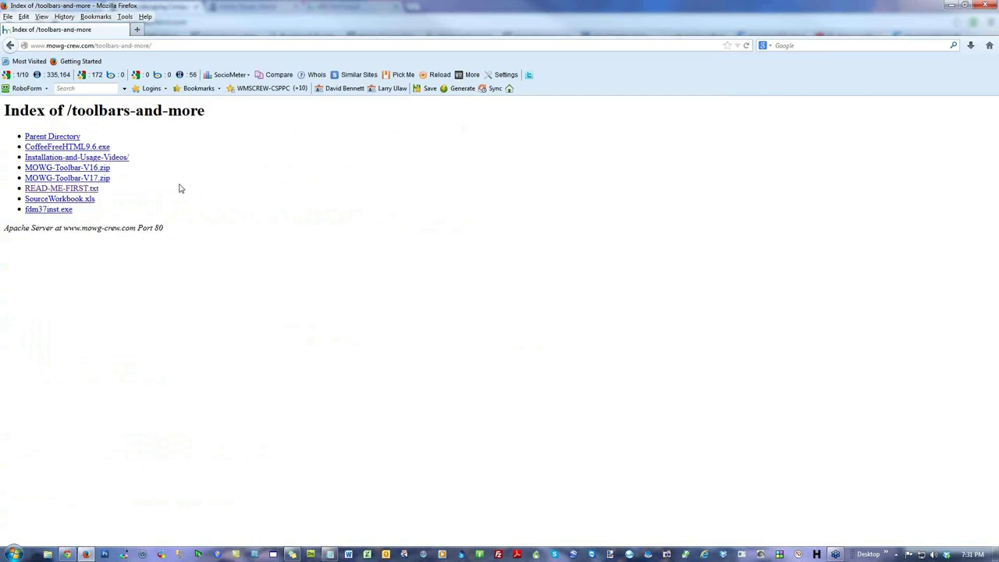
{"action": "left_click", "coordinate": [62, 190]}
{"action": "scroll", "coordinate": [691, 380], "scroll_direction": "down", "scroll_amount": 2}
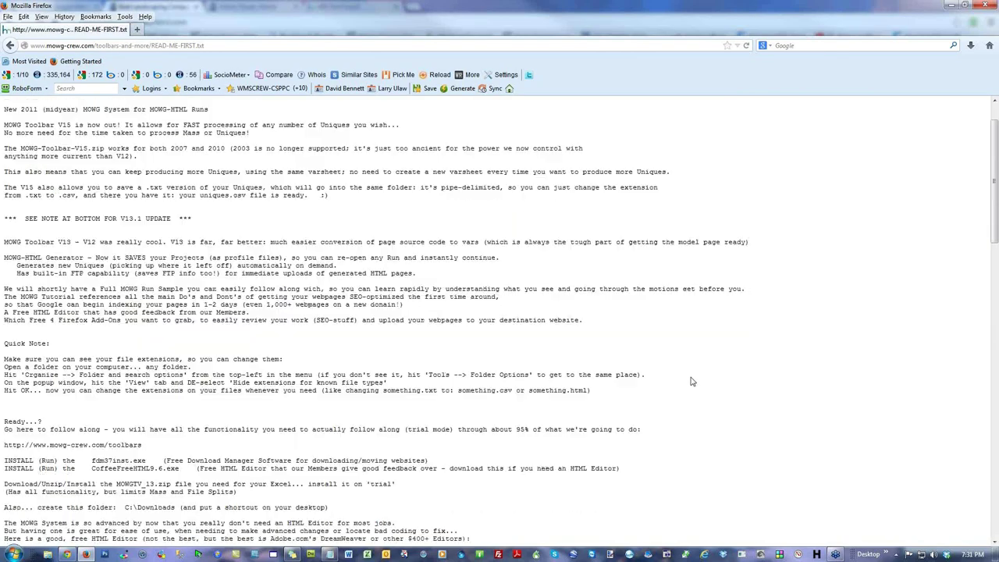
{"action": "scroll", "coordinate": [691, 380], "scroll_direction": "down", "scroll_amount": 4}
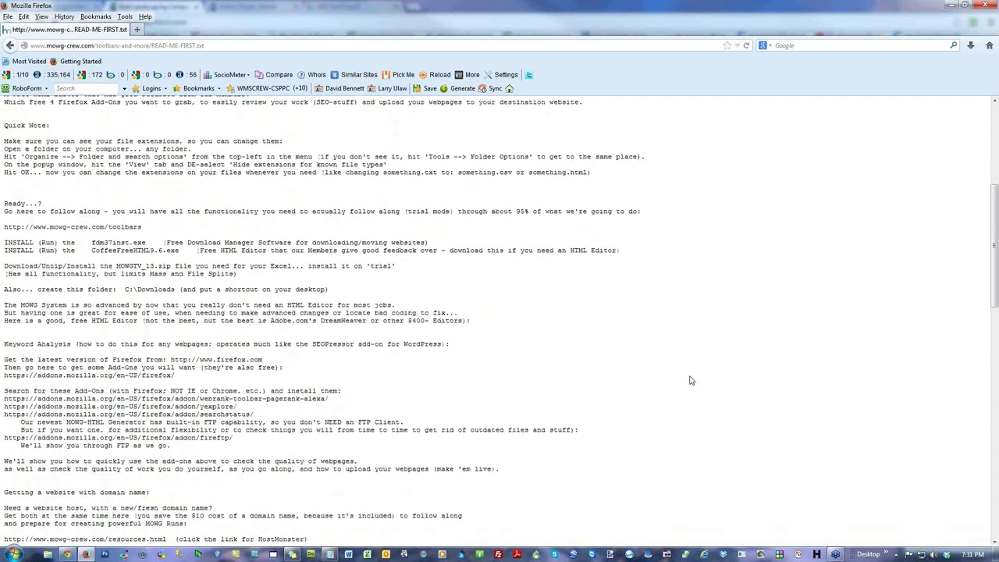
{"action": "left_click_drag", "start_coordinate": [5, 391], "coordinate": [234, 448]}
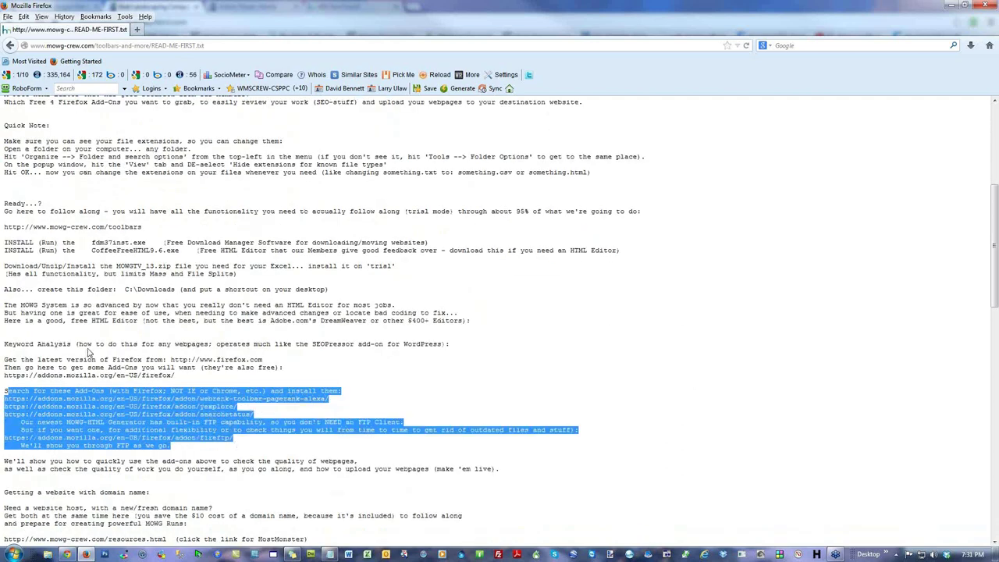
{"action": "scroll", "coordinate": [348, 362], "scroll_direction": "down", "scroll_amount": 2}
{"action": "scroll", "coordinate": [348, 362], "scroll_direction": "down", "scroll_amount": 2}
{"action": "left_click", "coordinate": [469, 353]}
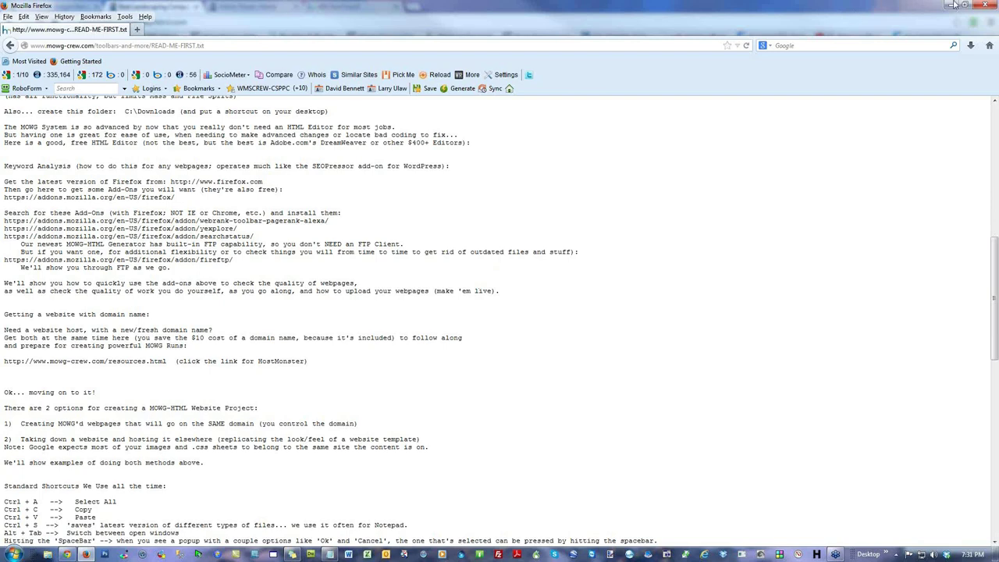
Step: Minimize Firefox and return to Chrome's Left Sidebar Widget Manager
{"action": "left_click", "coordinate": [988, 4]}
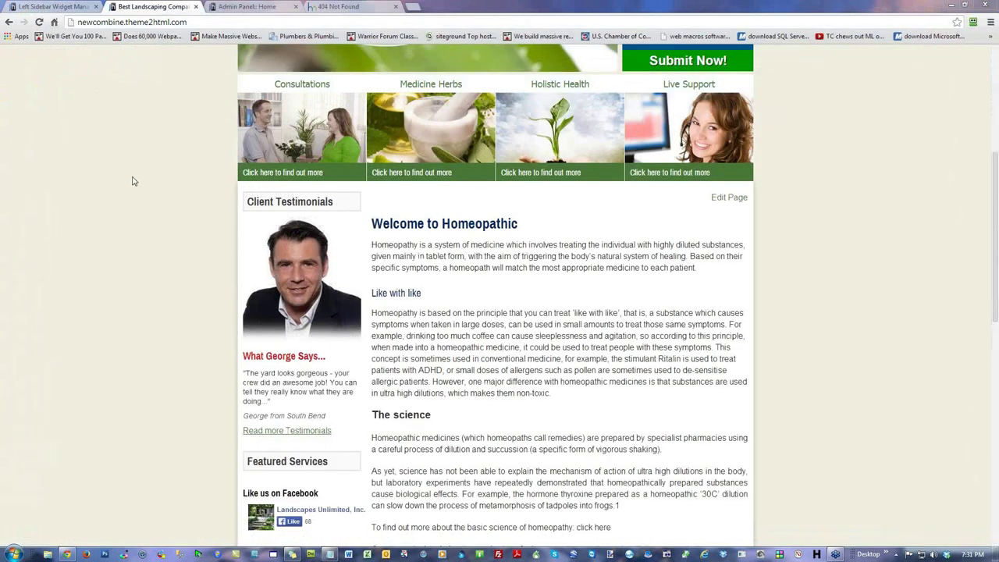
{"action": "right_click", "coordinate": [133, 178]}
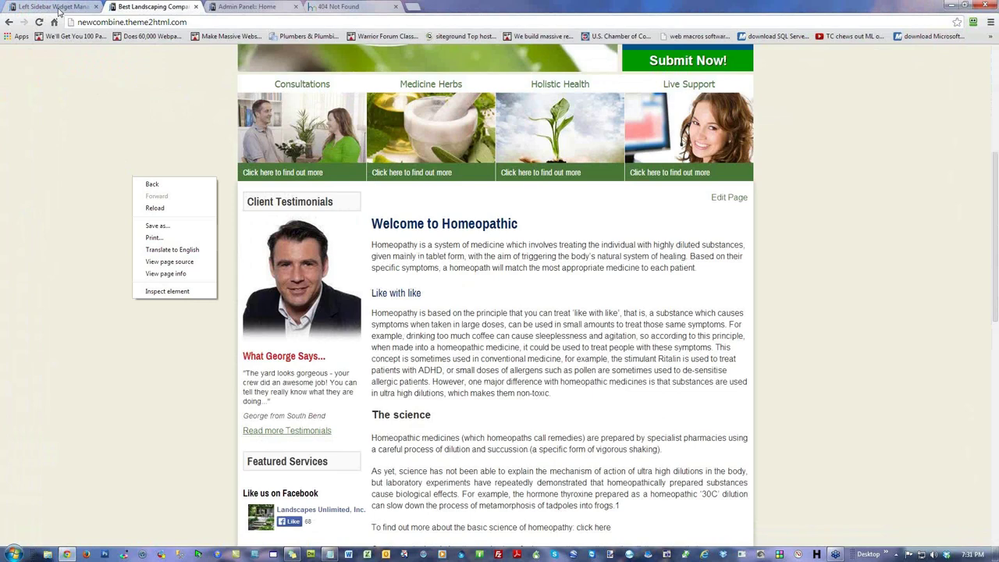
{"action": "left_click", "coordinate": [59, 10]}
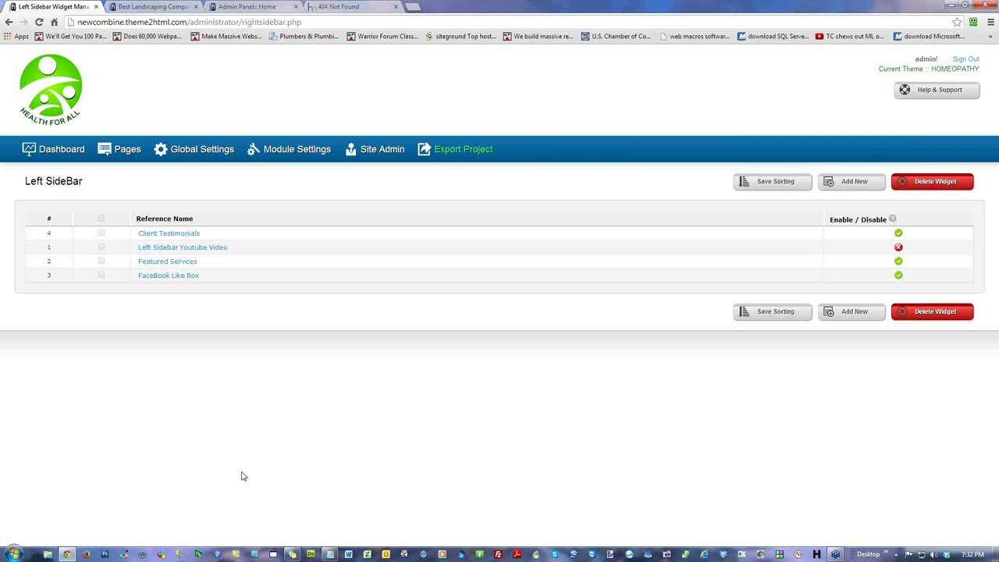
Step: Review Global Variables, highlighting codes like [%WEBSITETITLE%], [%COMPANY%], [%OWNER%] and [%POS1%]
{"action": "left_click", "coordinate": [86, 151]}
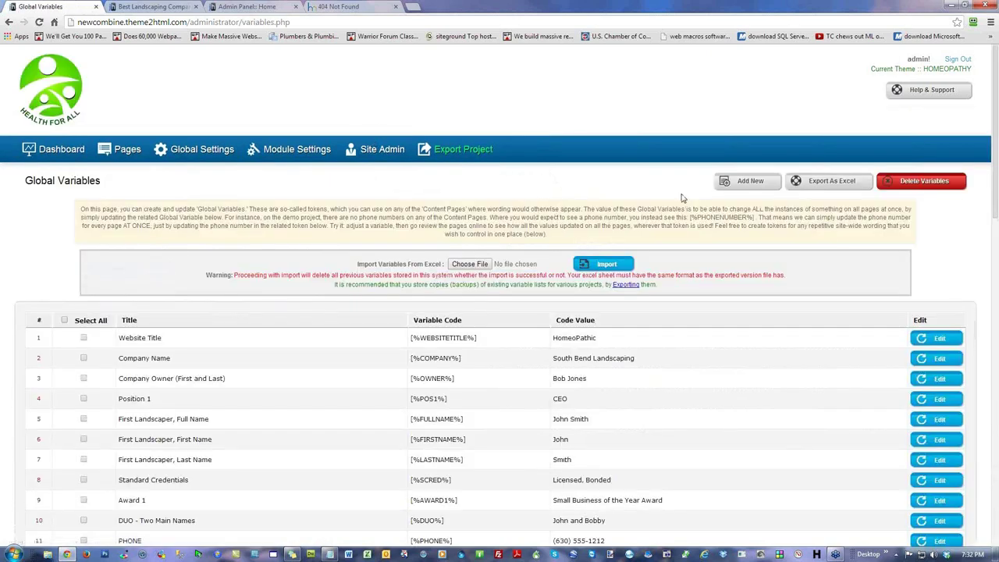
{"action": "scroll", "coordinate": [682, 198], "scroll_direction": "down", "scroll_amount": 2}
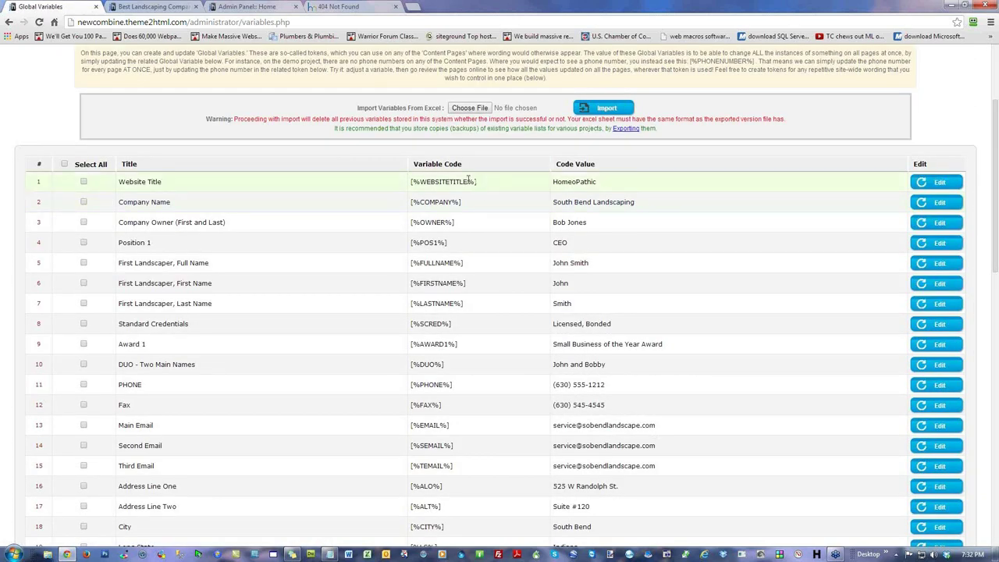
{"action": "left_click_drag", "start_coordinate": [479, 181], "coordinate": [407, 181]}
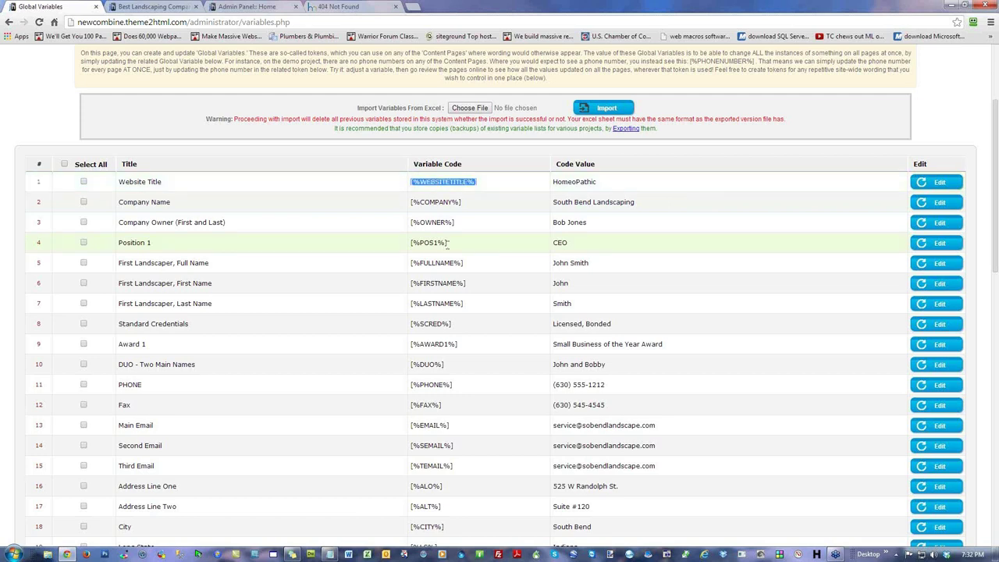
{"action": "left_click_drag", "start_coordinate": [450, 244], "coordinate": [474, 234]}
{"action": "left_click", "coordinate": [474, 235]}
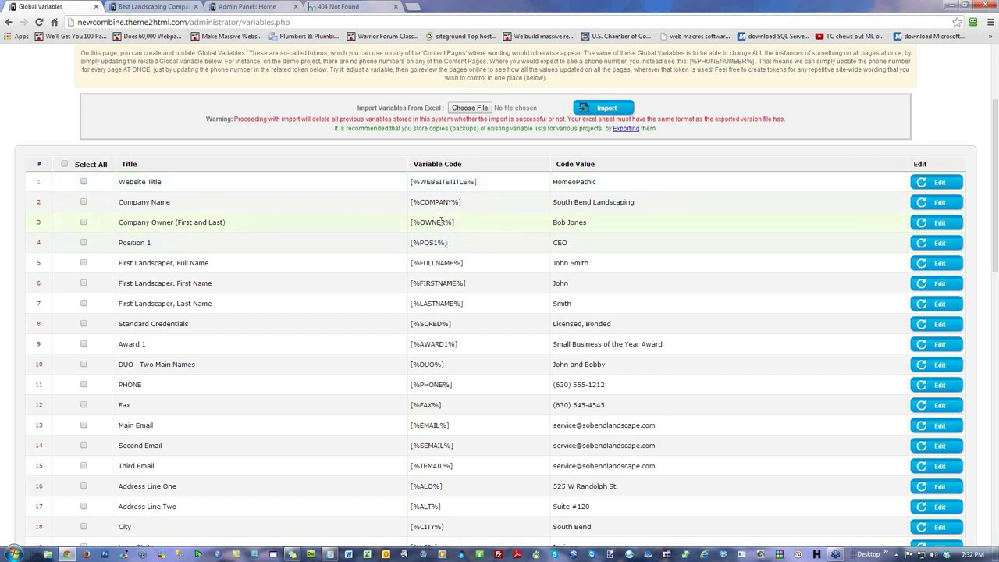
{"action": "left_click_drag", "start_coordinate": [454, 203], "coordinate": [421, 204]}
{"action": "double_click", "coordinate": [444, 222]}
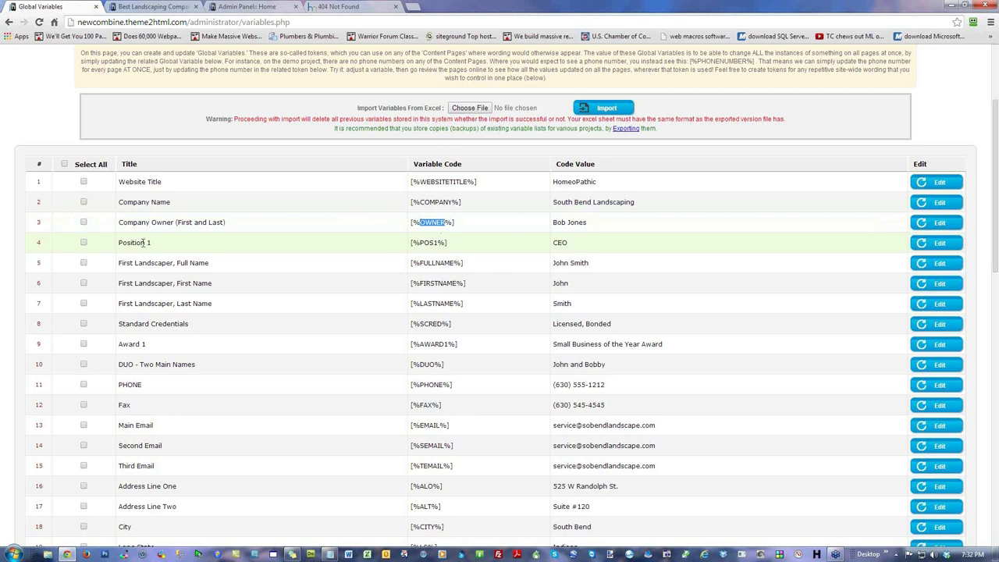
{"action": "left_click_drag", "start_coordinate": [445, 243], "coordinate": [422, 243]}
{"action": "left_click", "coordinate": [458, 272]}
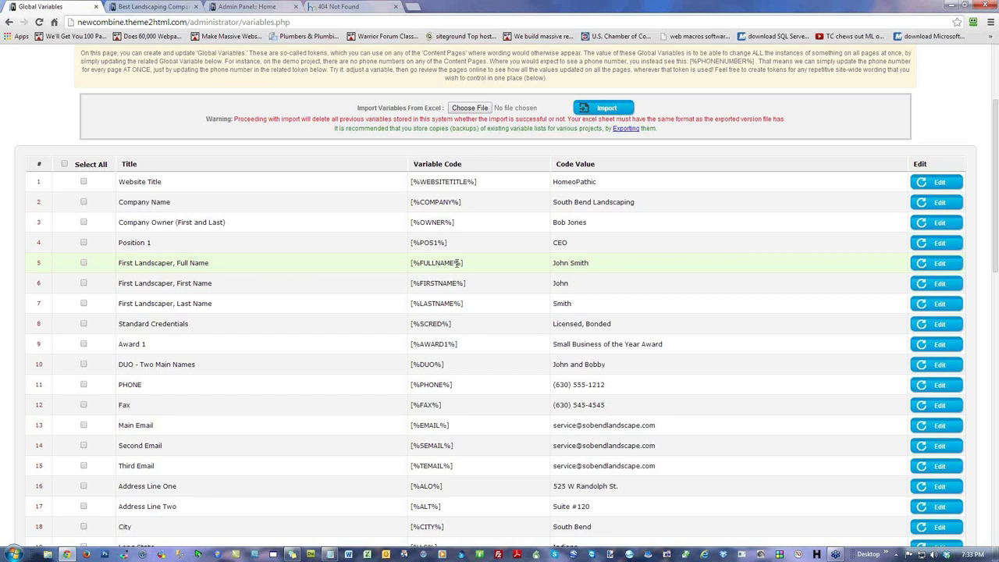
{"action": "scroll", "coordinate": [456, 303], "scroll_direction": "down", "scroll_amount": 4}
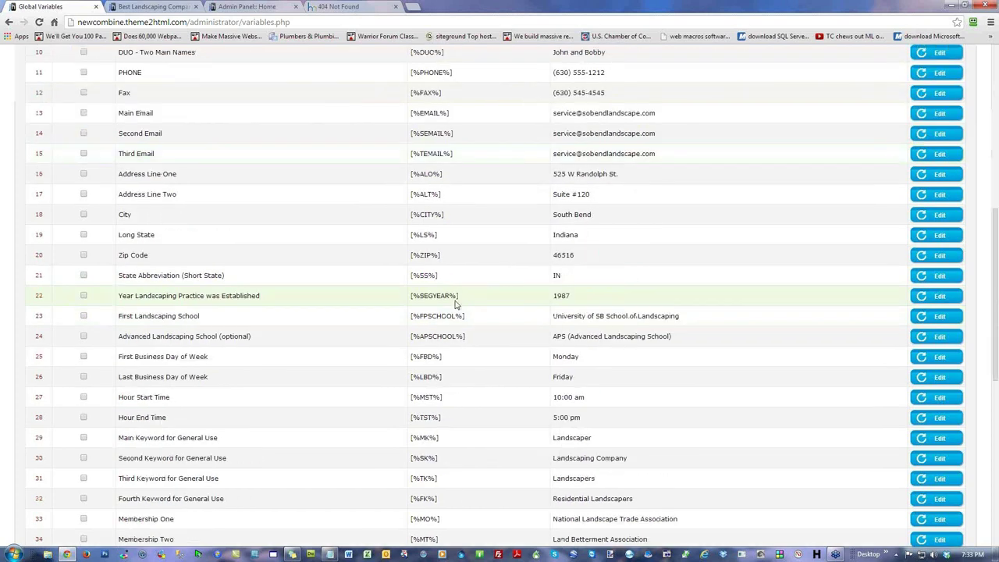
{"action": "scroll", "coordinate": [456, 303], "scroll_direction": "up", "scroll_amount": 7}
Step: Add [%var123%] after the Home page's 'Like with like' heading and Update & Reload
{"action": "left_click", "coordinate": [127, 152]}
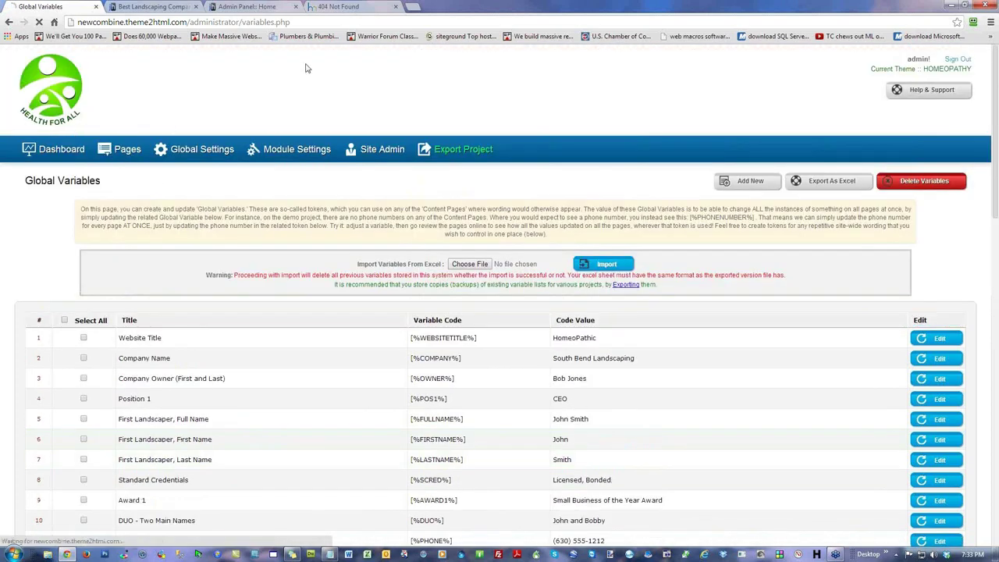
{"action": "left_click", "coordinate": [101, 234]}
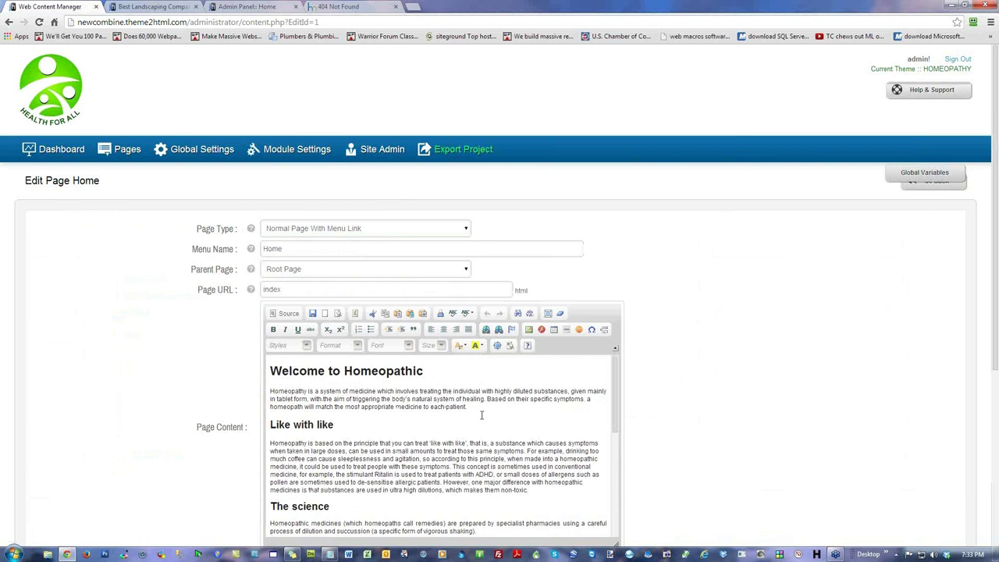
{"action": "left_click", "coordinate": [351, 425]}
{"action": "type", "text": "[%va"}
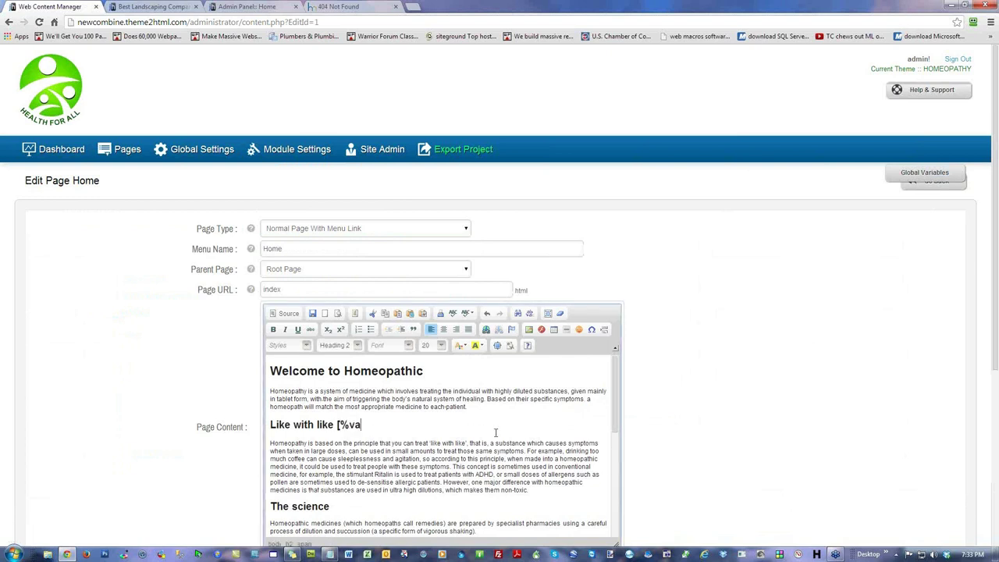
{"action": "type", "text": "r123%"}
{"action": "scroll", "coordinate": [740, 294], "scroll_direction": "down", "scroll_amount": 4}
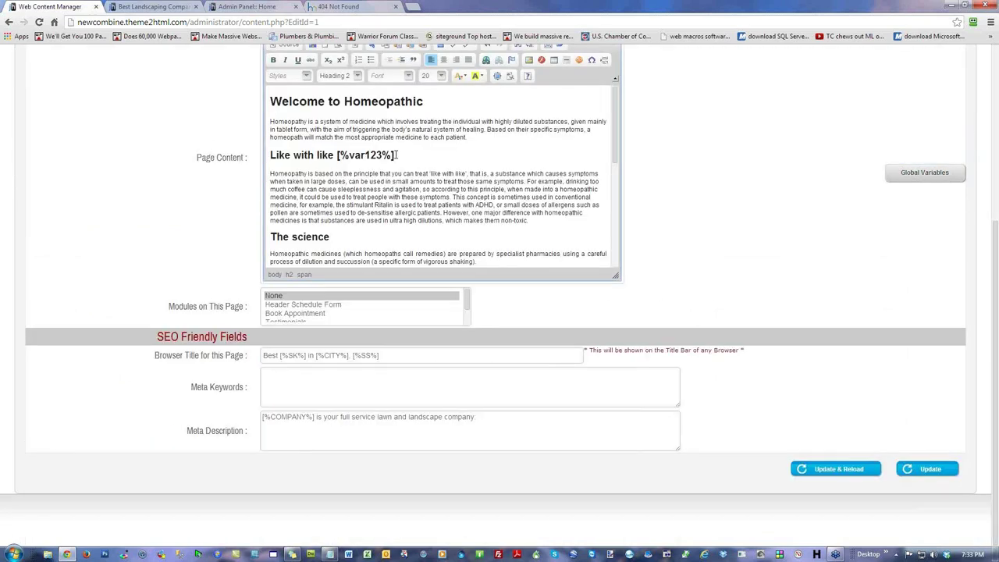
{"action": "left_click_drag", "start_coordinate": [394, 155], "coordinate": [336, 147]}
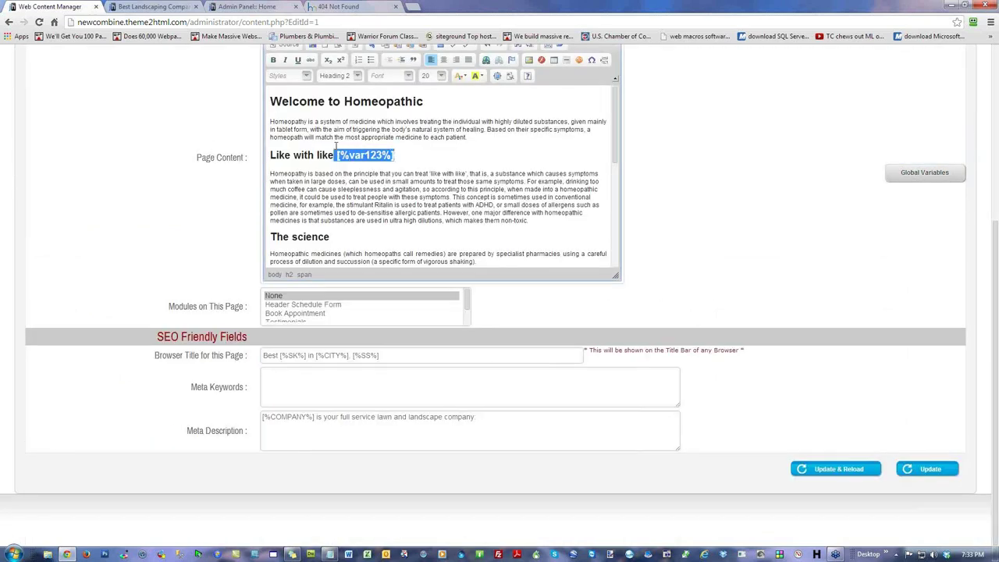
{"action": "left_click", "coordinate": [390, 220]}
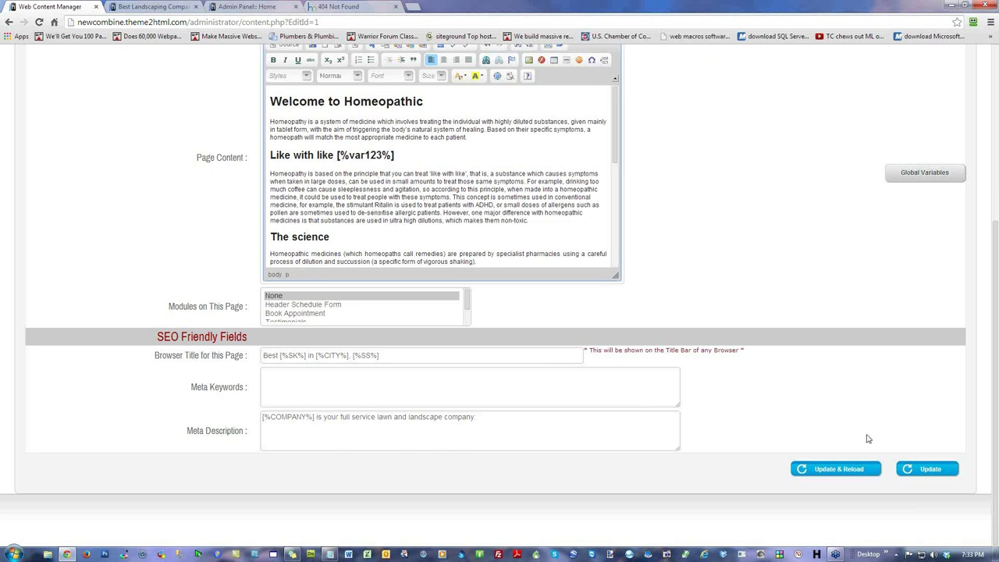
{"action": "left_click", "coordinate": [850, 470]}
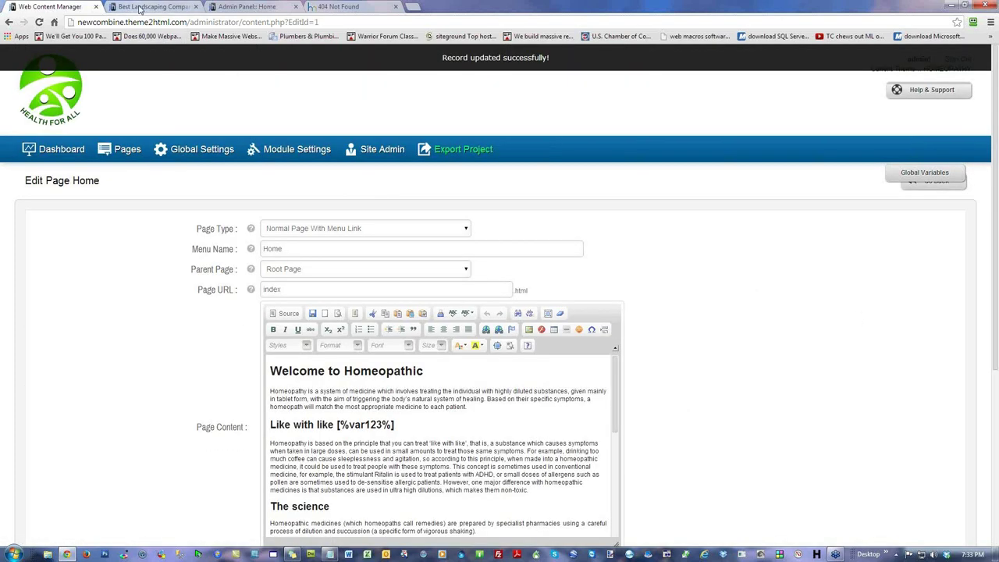
{"action": "left_click", "coordinate": [131, 8]}
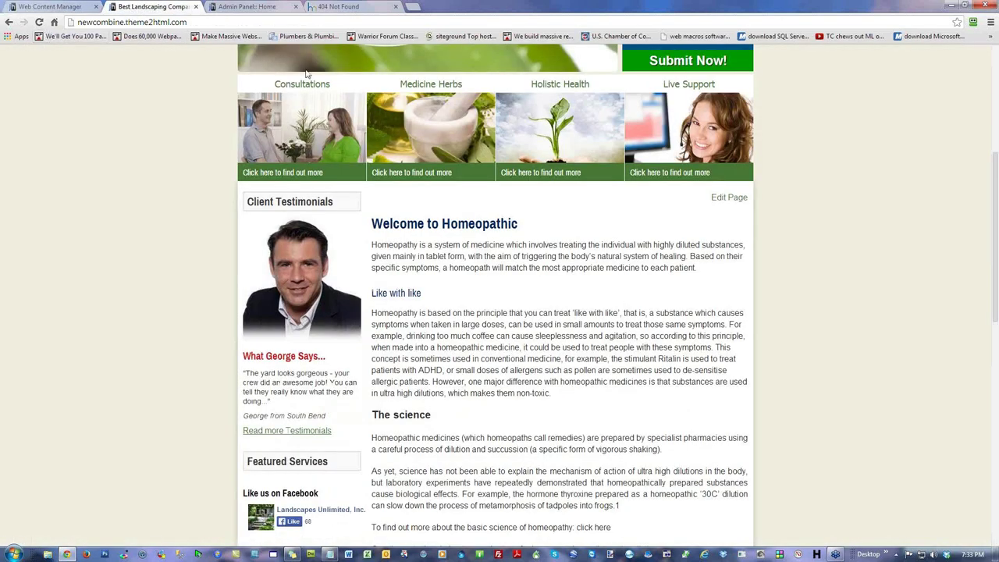
Step: Locate the raw [%var123%] token in the live Home heading, then launch Excel
{"action": "scroll", "coordinate": [130, 283], "scroll_direction": "up", "scroll_amount": 2}
{"action": "scroll", "coordinate": [130, 283], "scroll_direction": "up", "scroll_amount": 2}
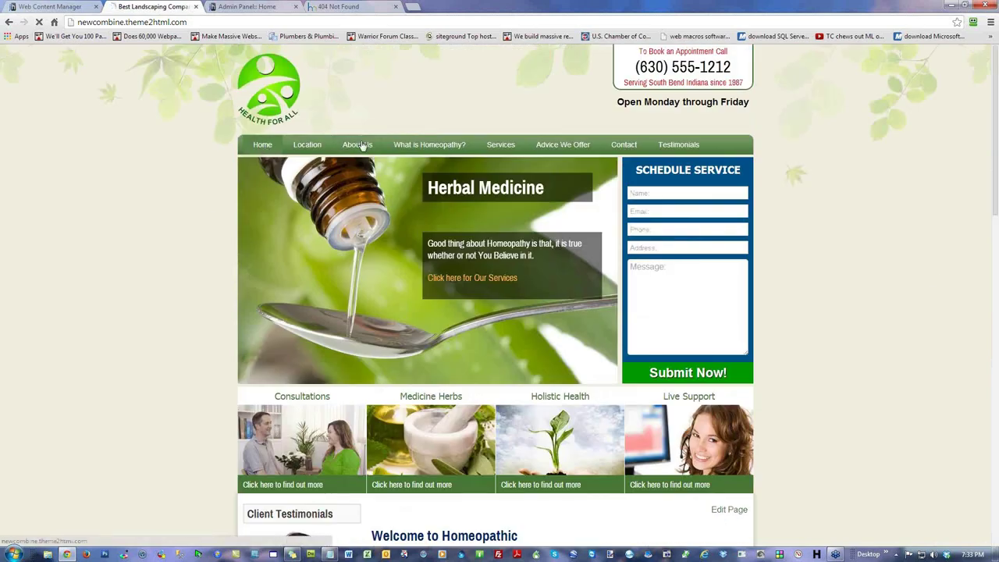
{"action": "scroll", "coordinate": [909, 319], "scroll_direction": "down", "scroll_amount": 4}
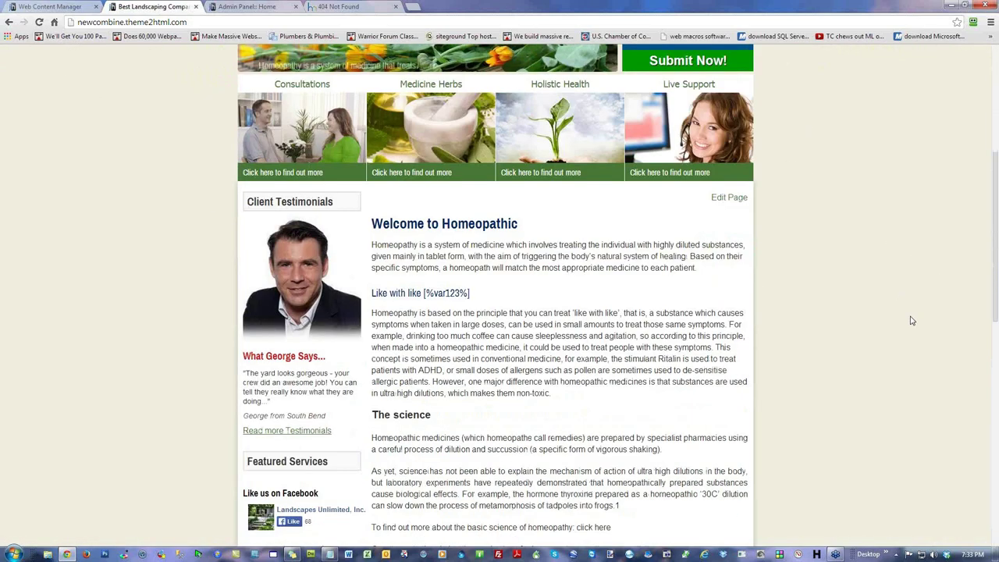
{"action": "left_click_drag", "start_coordinate": [471, 295], "coordinate": [424, 294]}
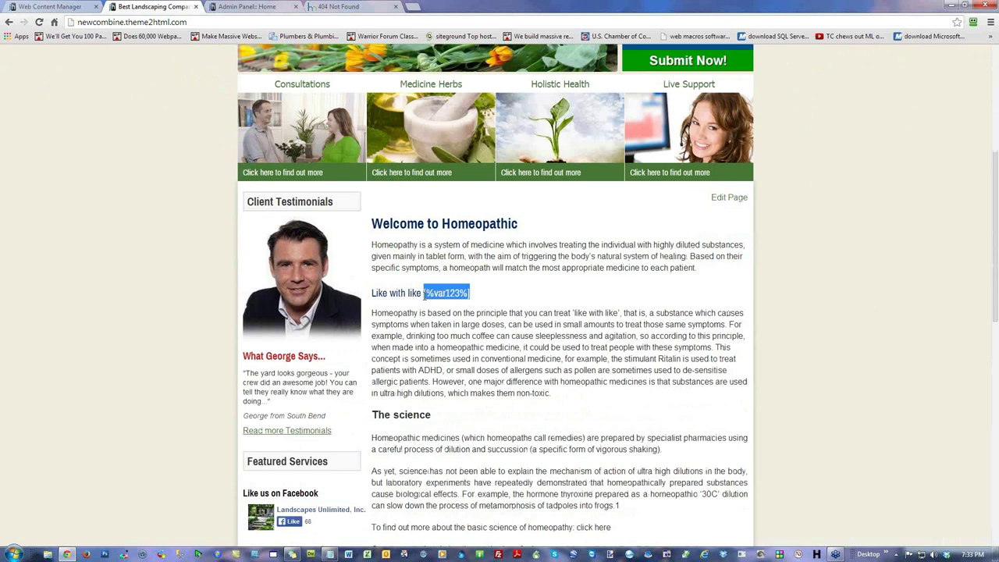
{"action": "left_click", "coordinate": [904, 254]}
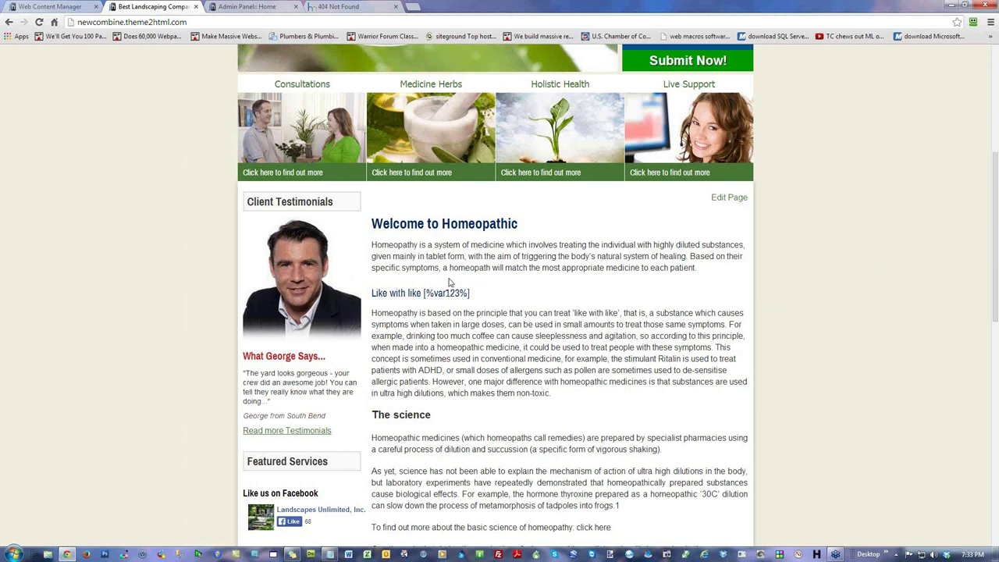
{"action": "left_click", "coordinate": [427, 550]}
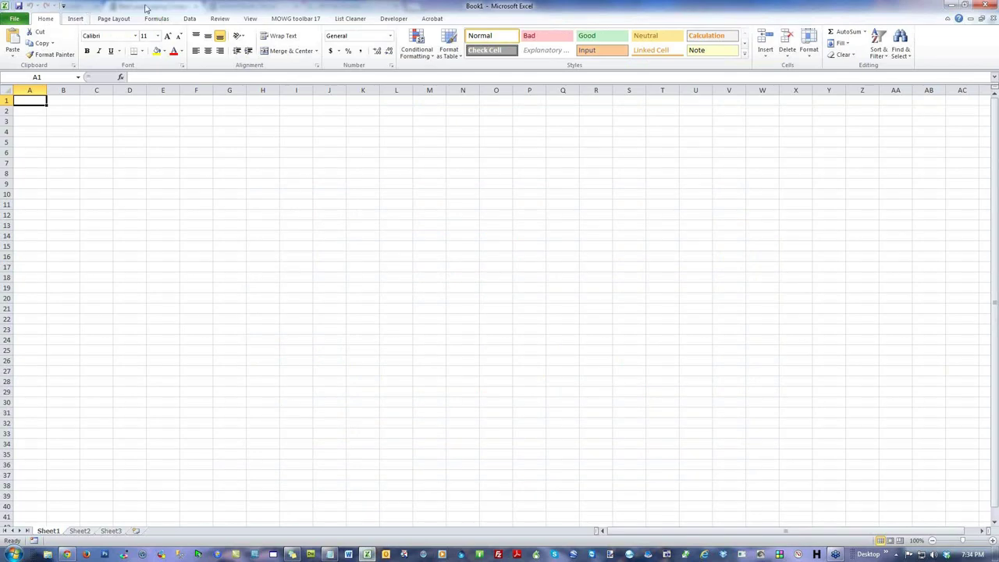
Step: Cancel Excel's MOWG toolbar 17 Import Webpage prompt and re-highlight [%var123%] in Chrome
{"action": "left_click", "coordinate": [303, 20]}
{"action": "left_click", "coordinate": [16, 43]}
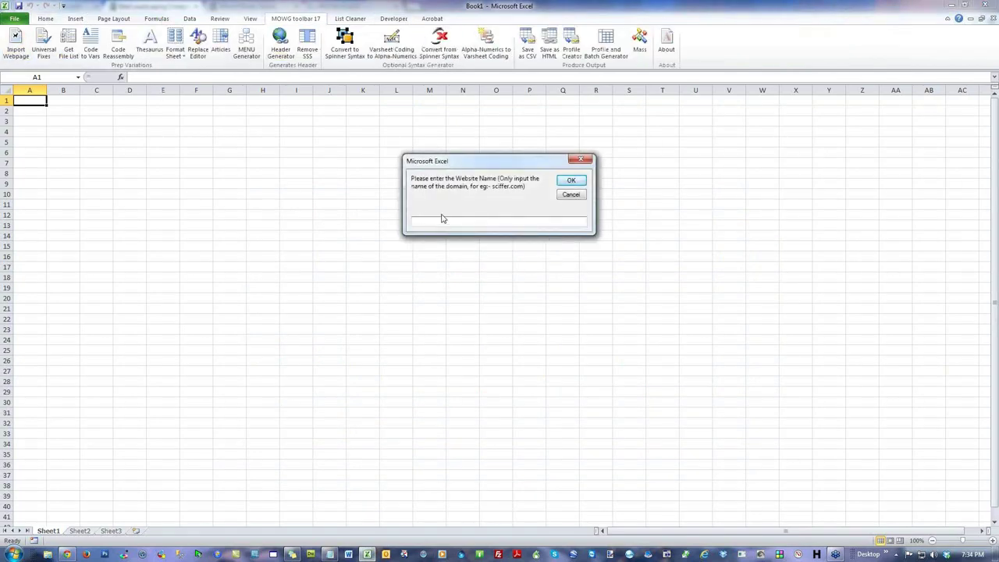
{"action": "left_click", "coordinate": [582, 159]}
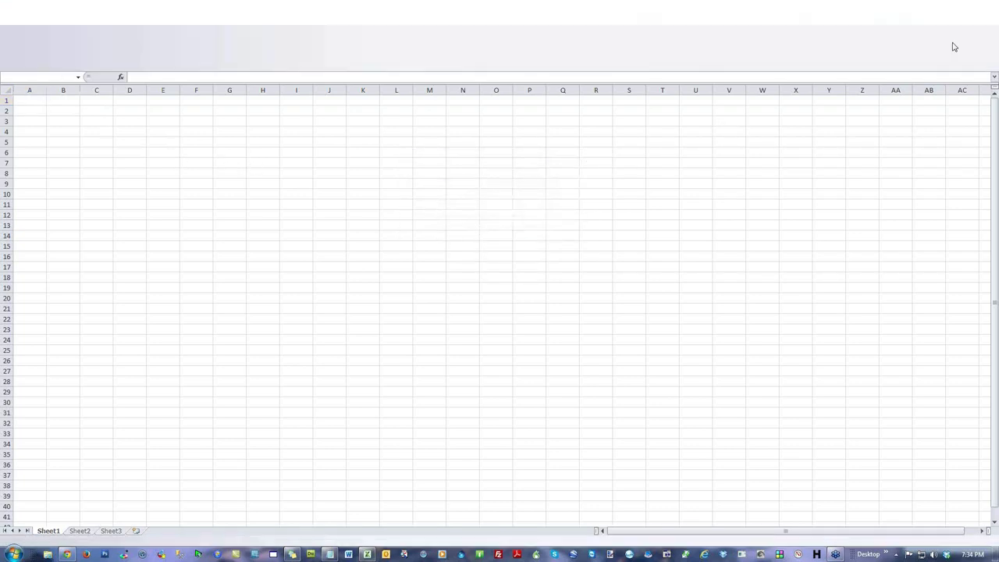
{"action": "key", "text": "alt+Tab"}
{"action": "left_click_drag", "start_coordinate": [469, 294], "coordinate": [422, 293]}
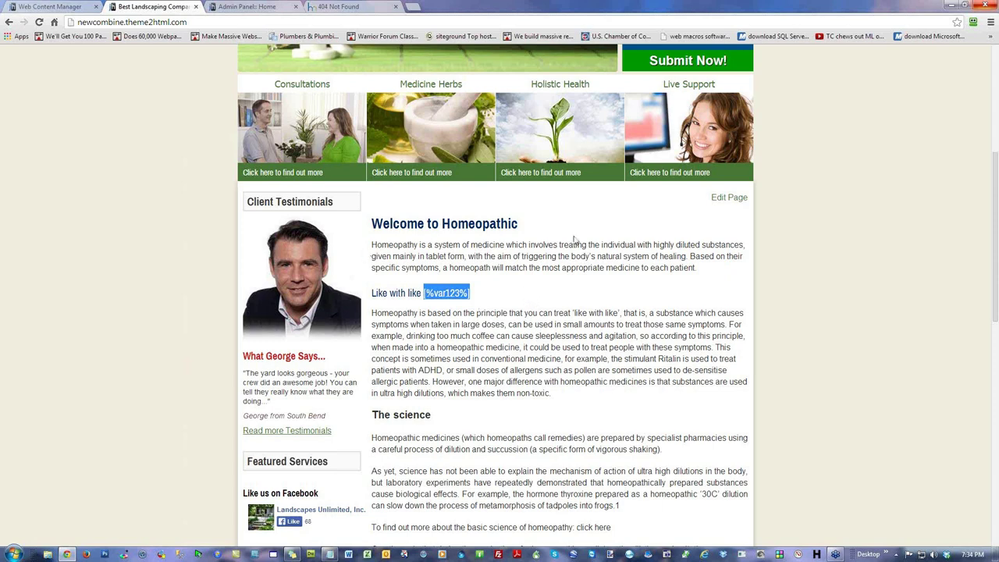
Step: Highlight the unresolved [%var123%] token in the live 'Like with like' heading
{"action": "left_click", "coordinate": [519, 352]}
{"action": "left_click_drag", "start_coordinate": [478, 295], "coordinate": [428, 298]}
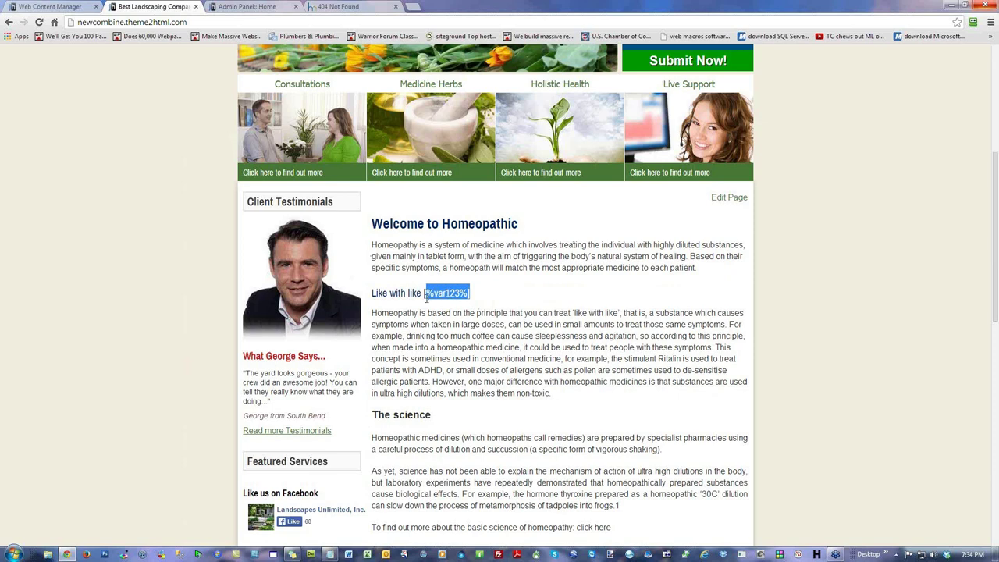
{"action": "left_click", "coordinate": [467, 336]}
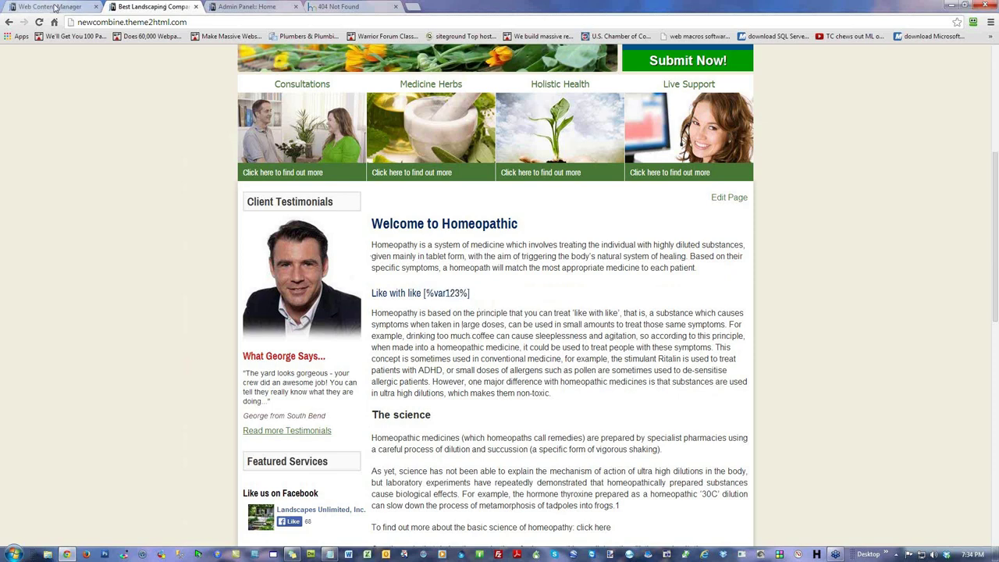
Step: Open Global Variables from the admin dashboard, recheck the live token, and return to that tab
{"action": "left_click", "coordinate": [55, 6]}
{"action": "left_click", "coordinate": [62, 152]}
{"action": "left_click", "coordinate": [265, 202]}
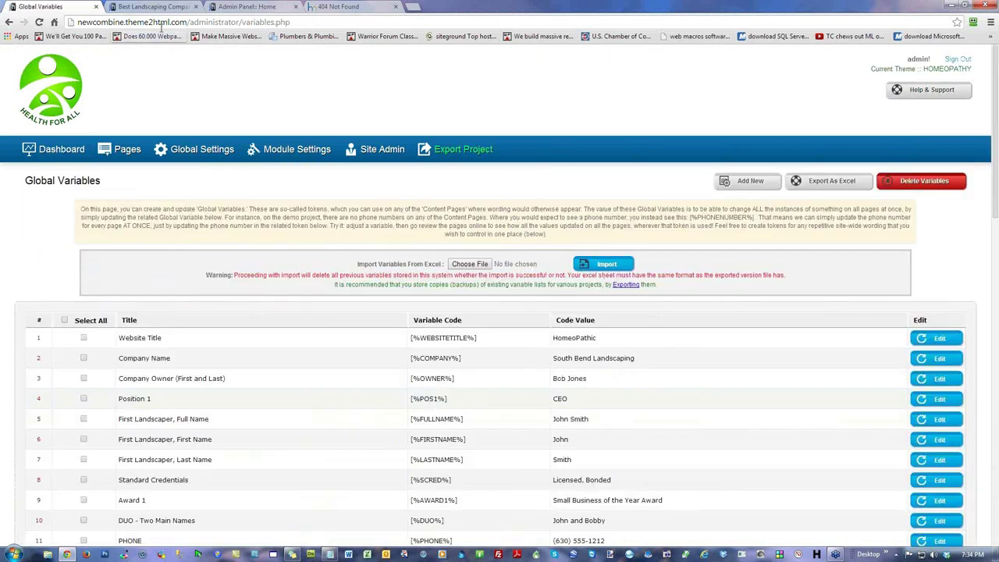
{"action": "left_click", "coordinate": [152, 7]}
{"action": "left_click_drag", "start_coordinate": [470, 293], "coordinate": [422, 293]}
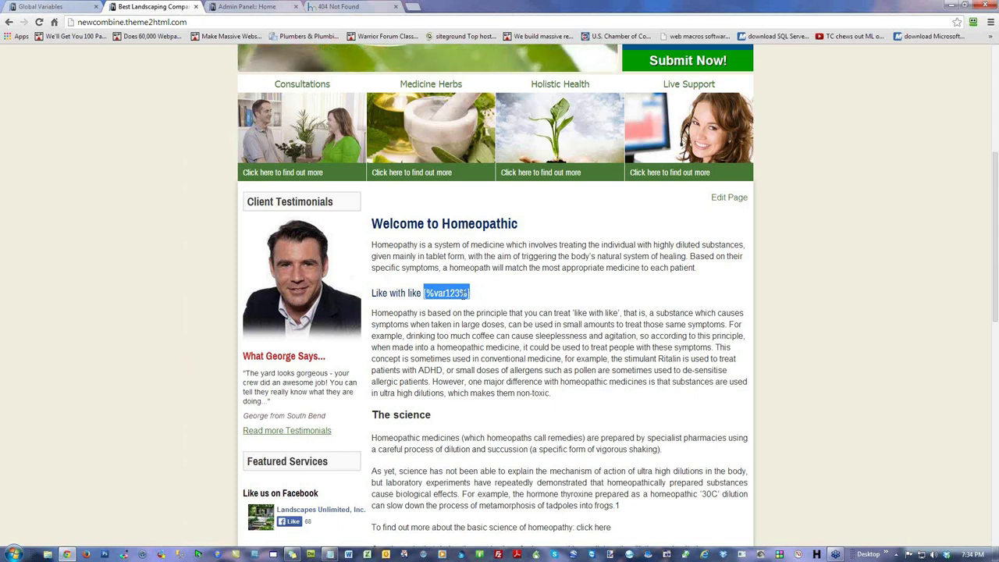
{"action": "left_click", "coordinate": [76, 11]}
Step: Add a variable titled MOWG Var, code [%VAR123%] in capitals, value 'Keyword!', and save it
{"action": "left_click", "coordinate": [748, 184]}
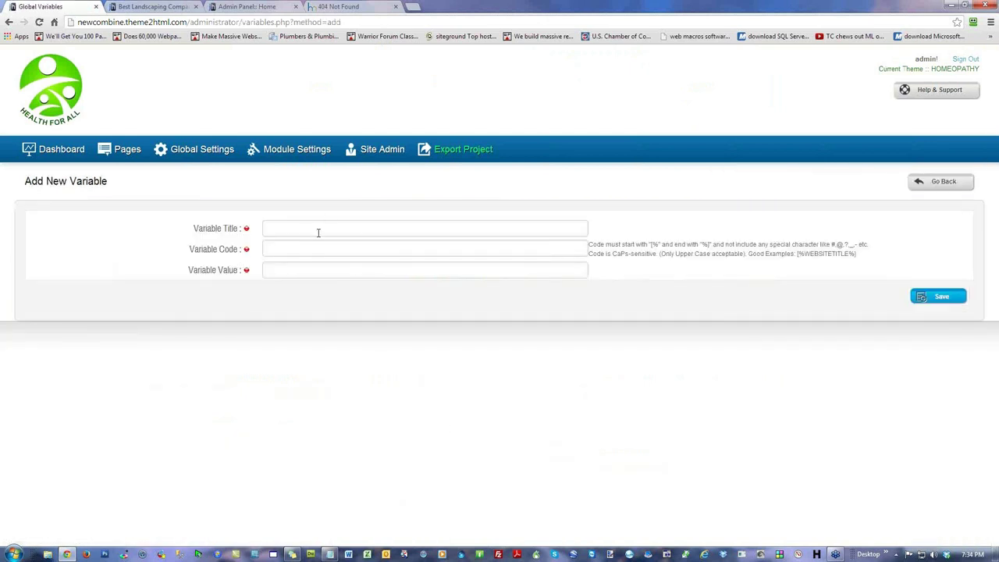
{"action": "type", "text": "MOWG"}
{"action": "type", "text": "[%var123%"}
{"action": "left_click_drag", "start_coordinate": [285, 248], "coordinate": [274, 250]}
{"action": "type", "text": "VAR"}
{"action": "left_click_drag", "start_coordinate": [288, 248], "coordinate": [274, 248]}
{"action": "type", "text": "var"}
{"action": "left_click_drag", "start_coordinate": [285, 248], "coordinate": [275, 248]}
{"action": "type", "text": "VARK"}
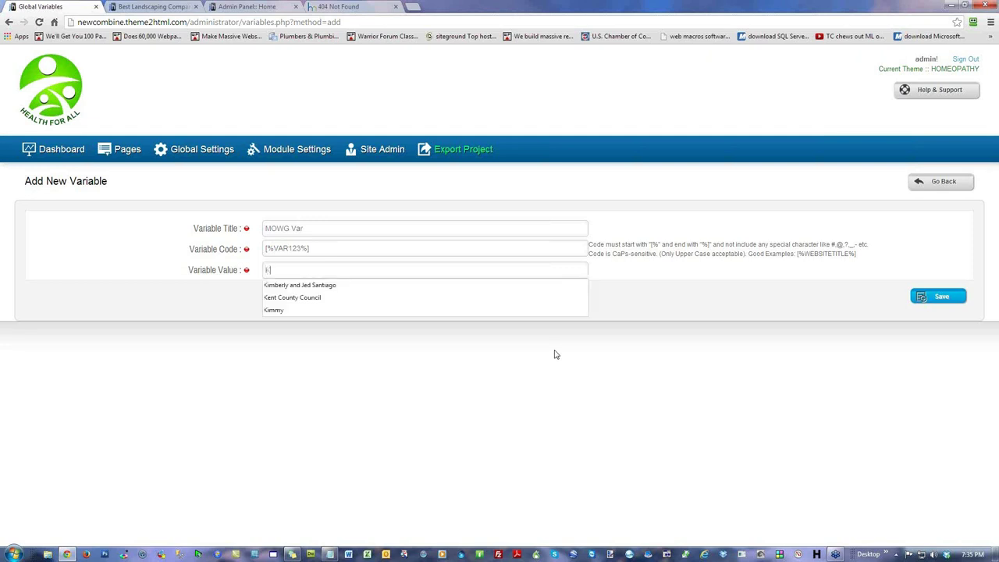
{"action": "type", "text": "eyword"}
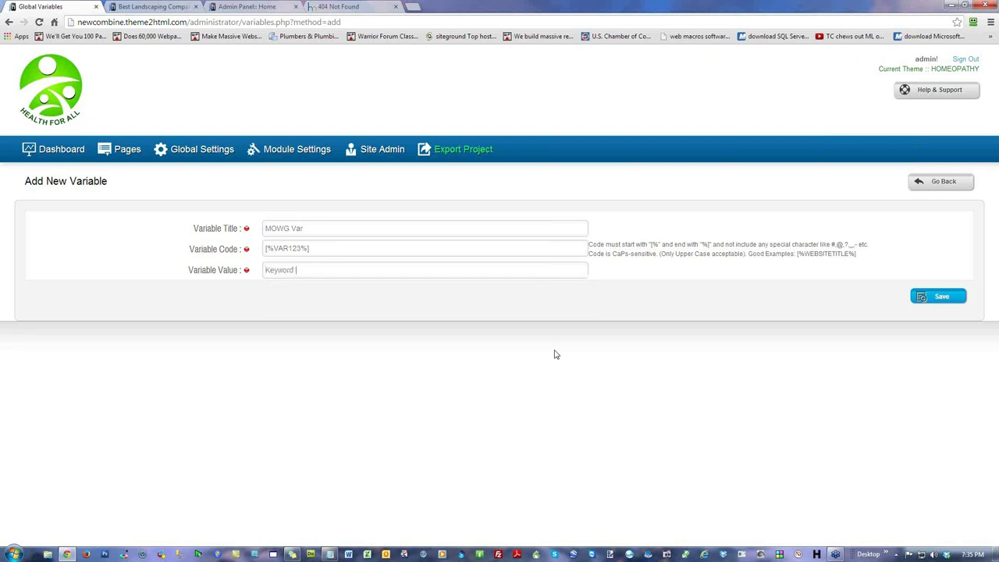
{"action": "type", "text": "!"}
{"action": "left_click", "coordinate": [928, 298]}
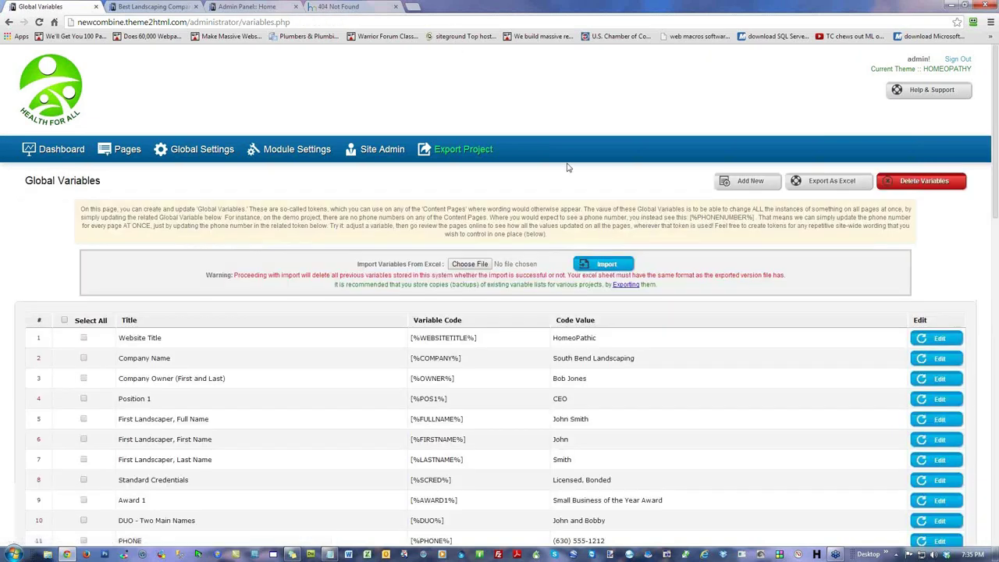
Step: Retype the Home page heading token as [%VAR123%], update, and reload to show 'Like with like Keyword!'
{"action": "left_click", "coordinate": [144, 7]}
{"action": "left_click", "coordinate": [38, 22]}
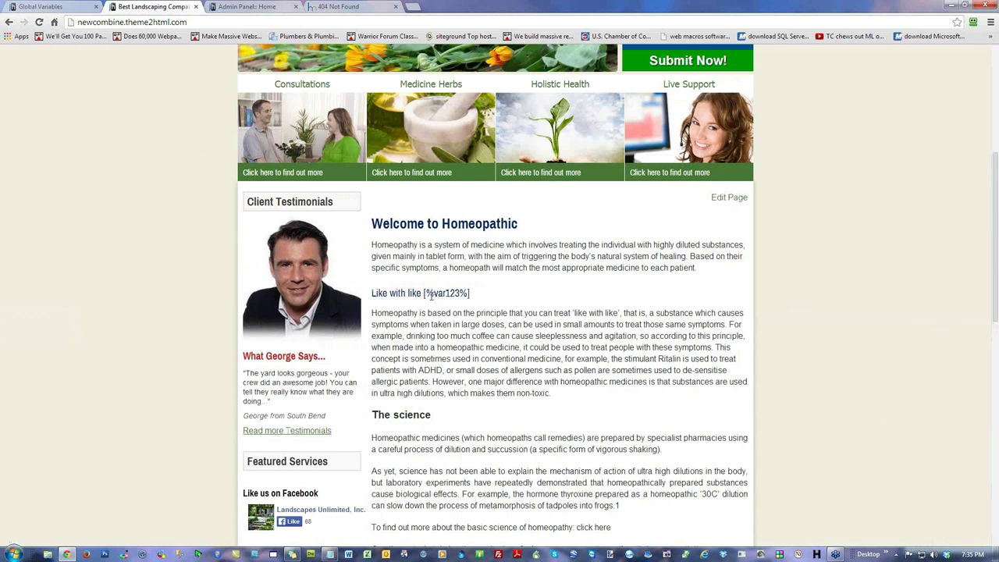
{"action": "left_click", "coordinate": [728, 197]}
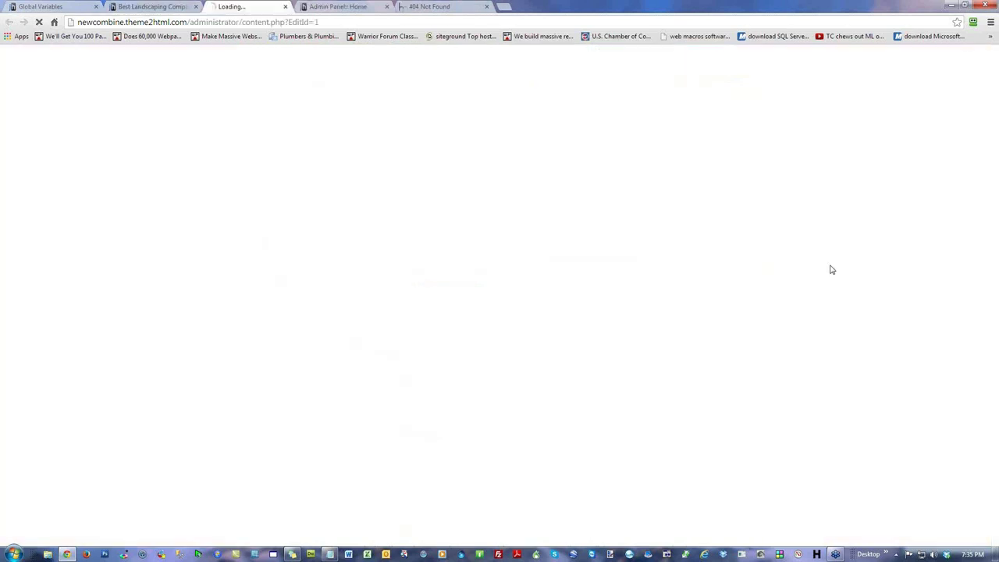
{"action": "left_click", "coordinate": [366, 424]}
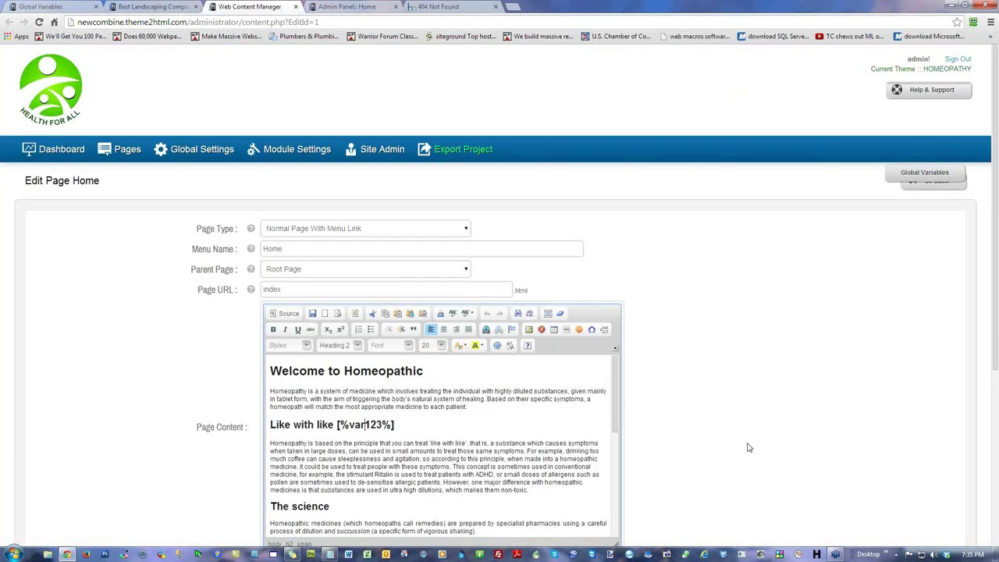
{"action": "key", "text": "BackSpace"}
{"action": "key", "text": "BackSpace"}
{"action": "key", "text": "BackSpace"}
{"action": "type", "text": "VAR"}
{"action": "scroll", "coordinate": [753, 404], "scroll_direction": "down", "scroll_amount": 3}
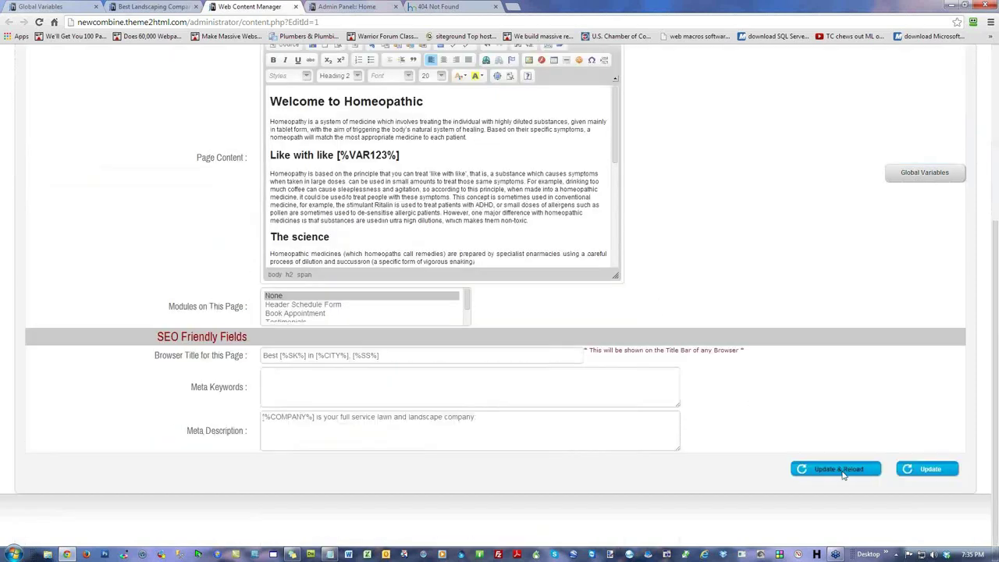
{"action": "left_click", "coordinate": [839, 469]}
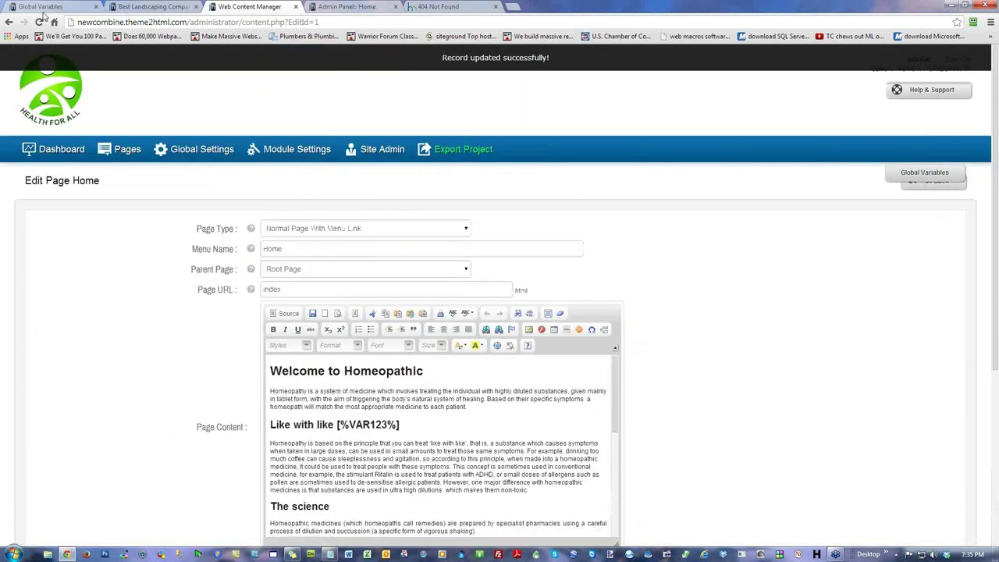
{"action": "left_click", "coordinate": [150, 6]}
{"action": "left_click", "coordinate": [39, 22]}
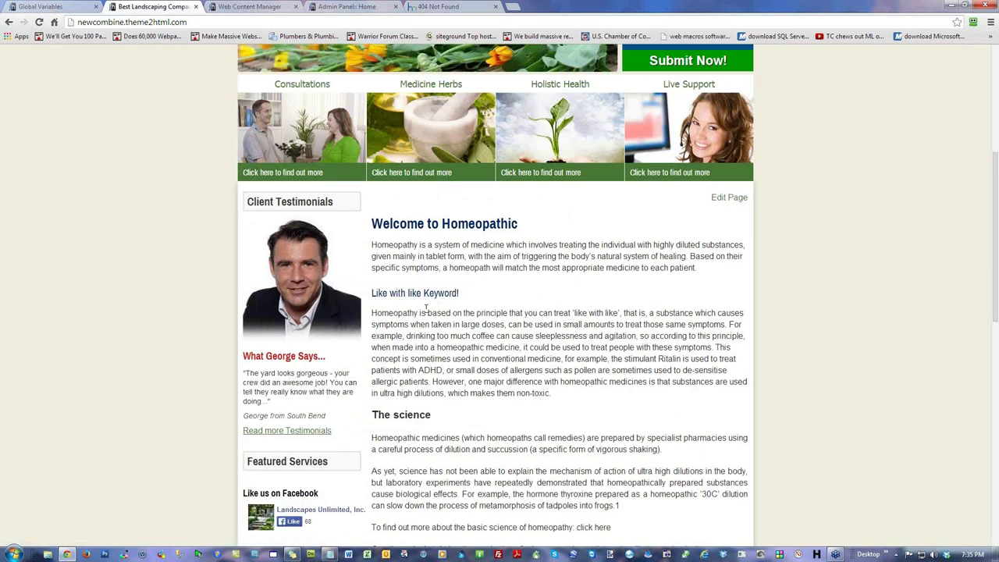
Step: Delete MOWG Var from page 2 of the Global Variables list and confirm the deletion
{"action": "left_click", "coordinate": [43, 6]}
{"action": "scroll", "coordinate": [491, 370], "scroll_direction": "down", "scroll_amount": 4}
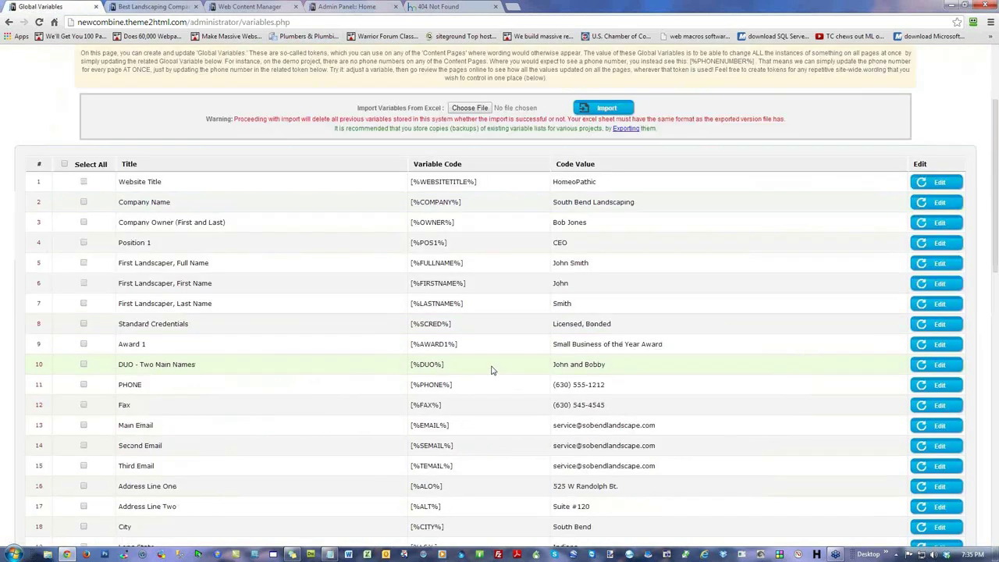
{"action": "scroll", "coordinate": [491, 370], "scroll_direction": "down", "scroll_amount": 8}
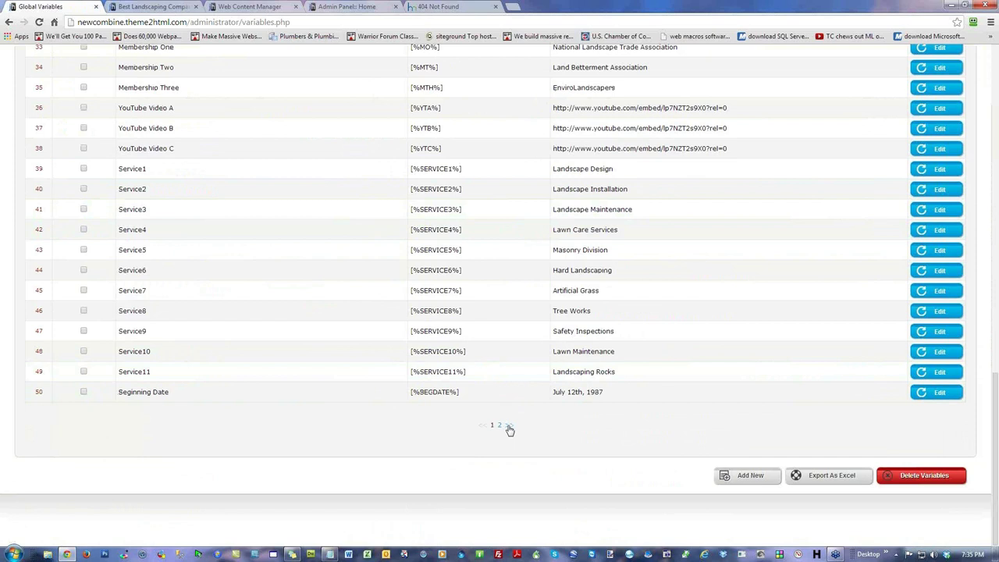
{"action": "left_click", "coordinate": [509, 426]}
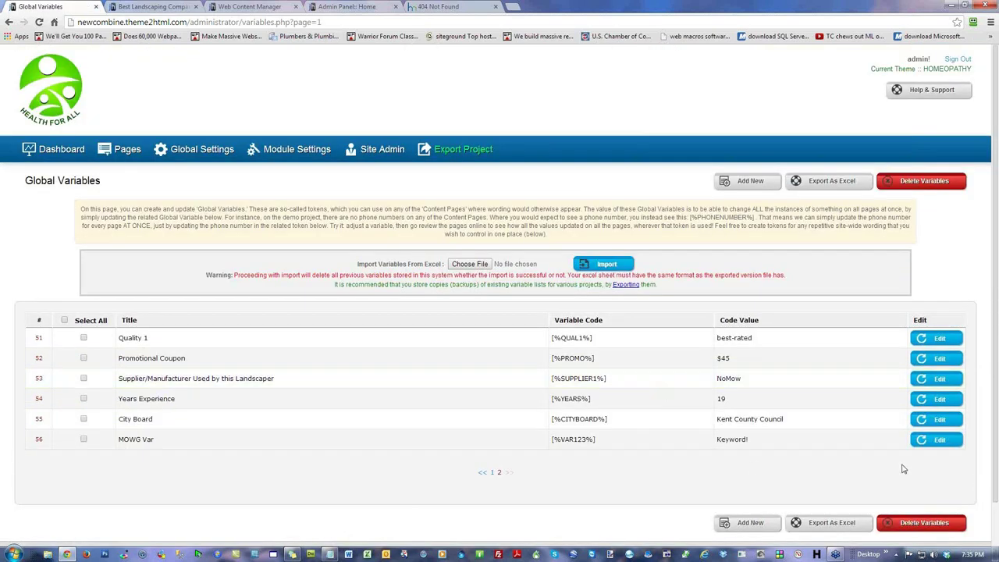
{"action": "left_click", "coordinate": [83, 439]}
{"action": "left_click", "coordinate": [905, 524]}
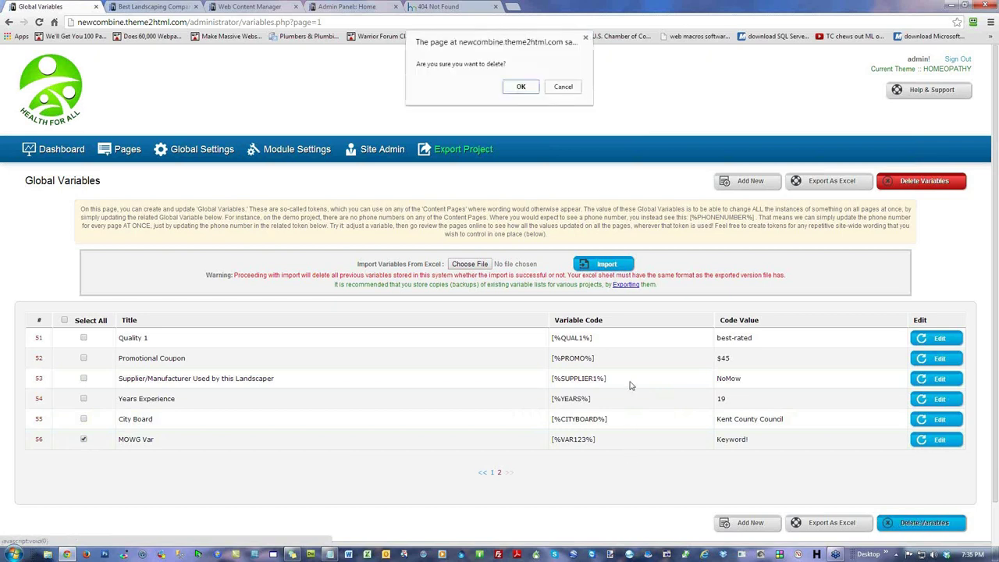
{"action": "left_click", "coordinate": [521, 88]}
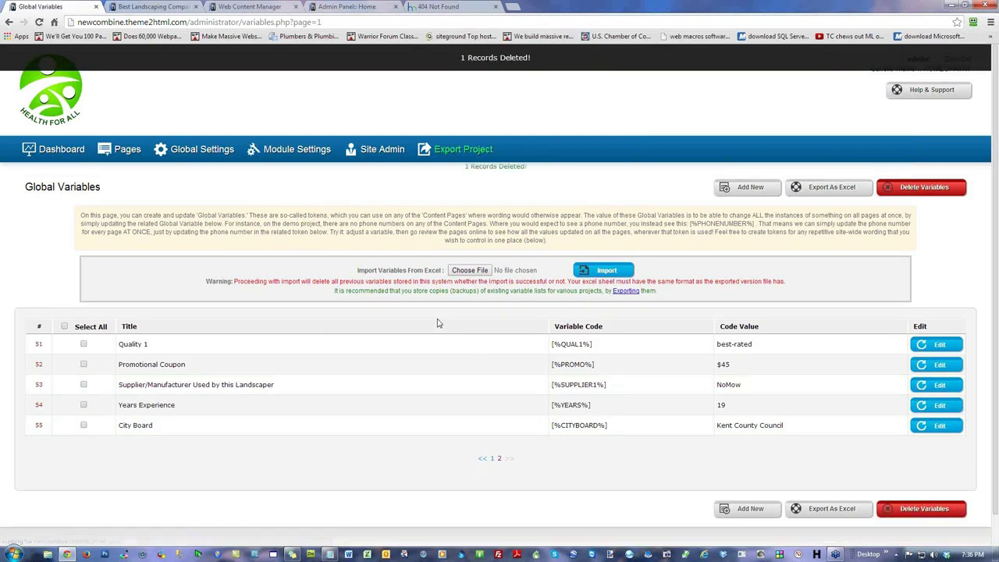
Step: Go to the admin dashboard, close the stray 404 Not Found tab, and open the Global Settings list
{"action": "left_click", "coordinate": [55, 152]}
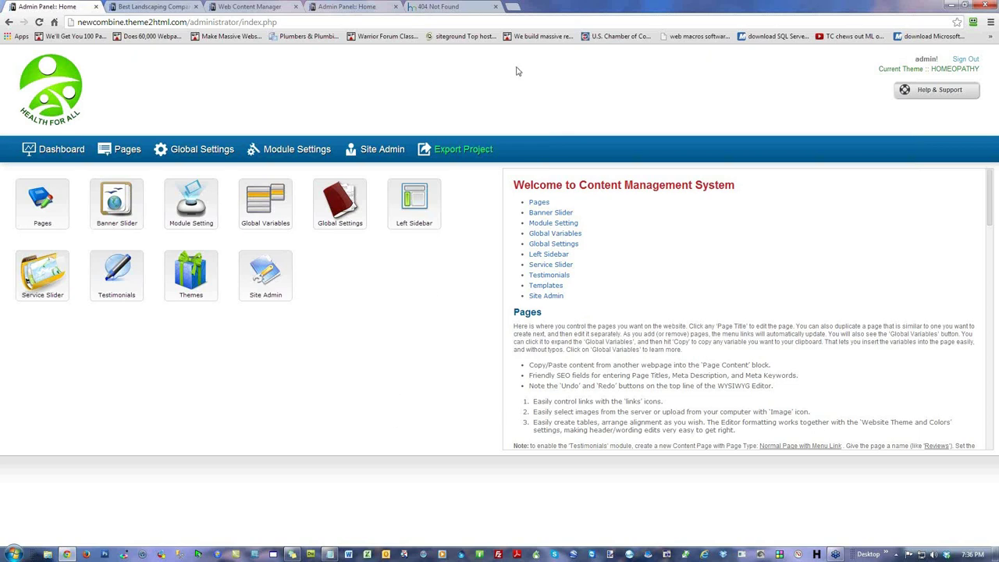
{"action": "left_click", "coordinate": [495, 7]}
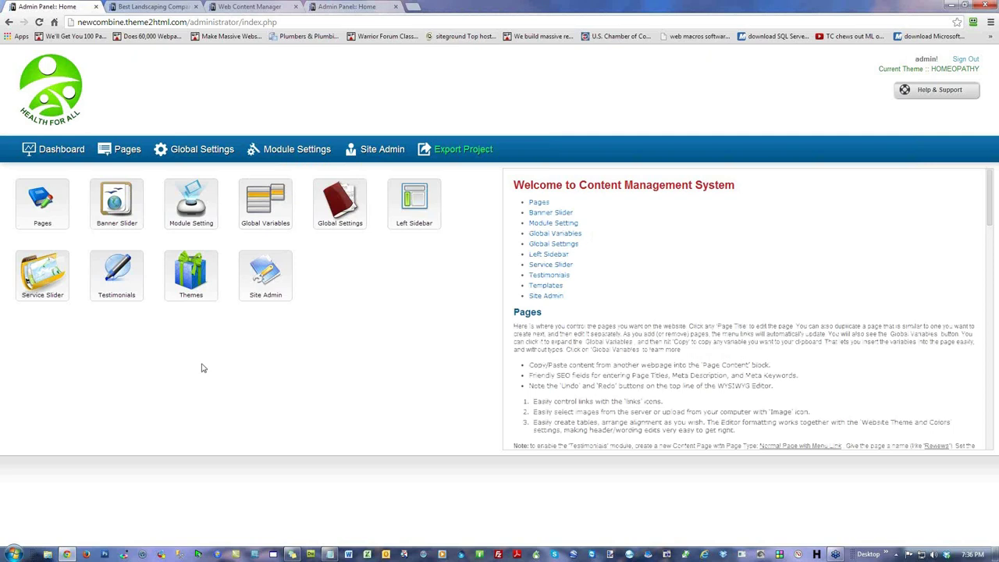
{"action": "left_click", "coordinate": [220, 149]}
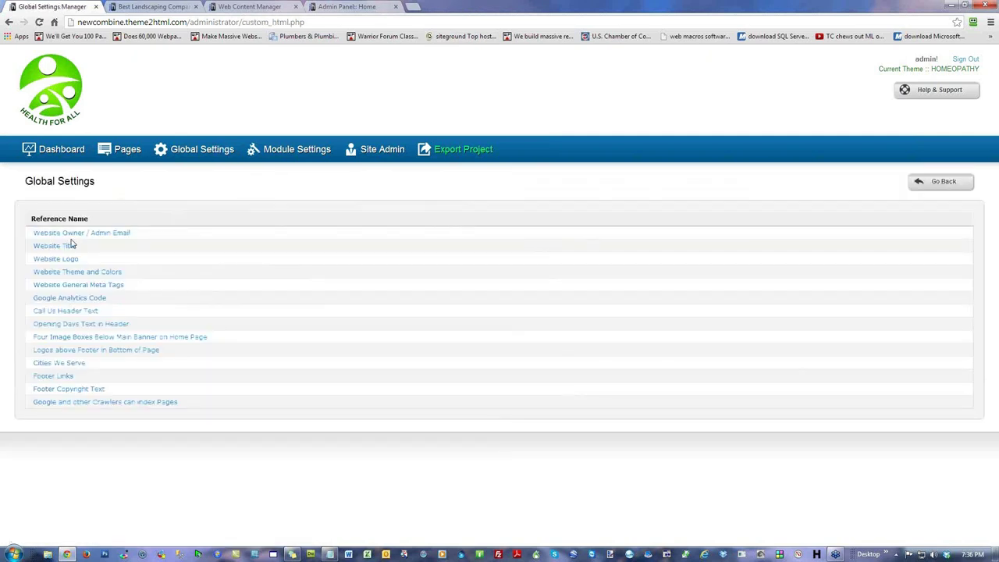
Step: Inspect the Website Owner / Admin Email and Website Title settings, returning to the list after each
{"action": "left_click", "coordinate": [85, 271]}
{"action": "left_click", "coordinate": [78, 237]}
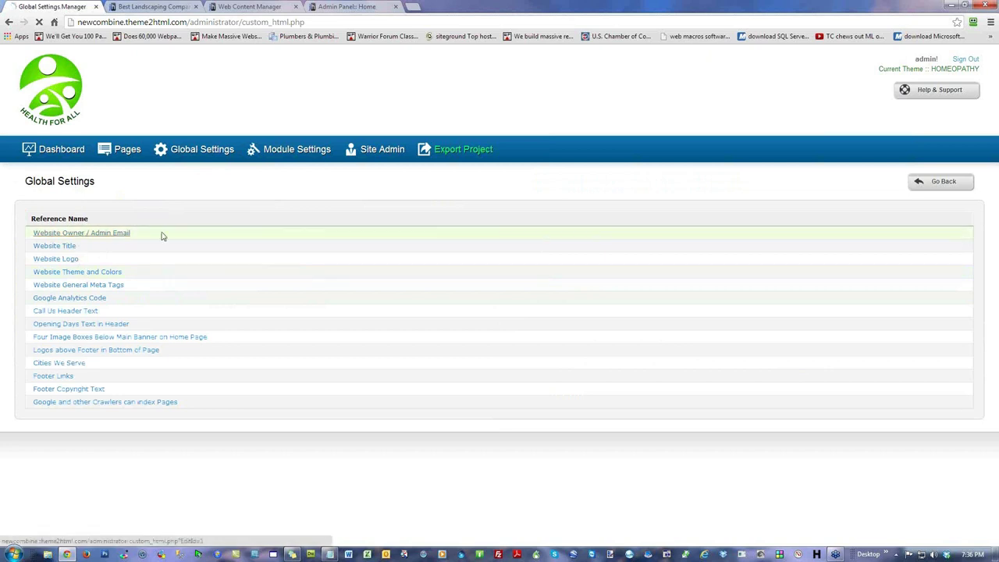
{"action": "left_click_drag", "start_coordinate": [408, 248], "coordinate": [179, 272]}
{"action": "left_click", "coordinate": [938, 186]}
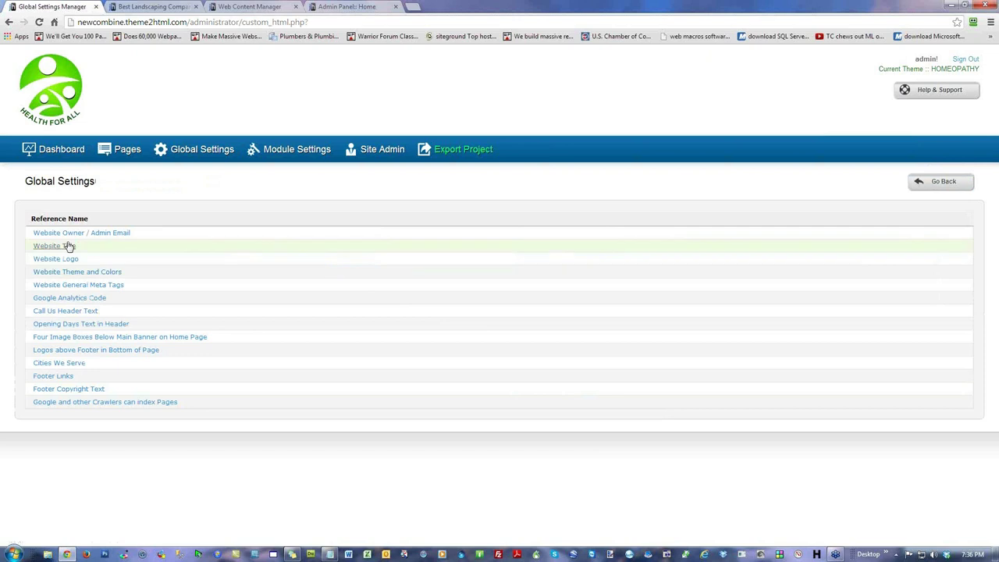
{"action": "left_click", "coordinate": [72, 247]}
{"action": "triple_click", "coordinate": [301, 273]}
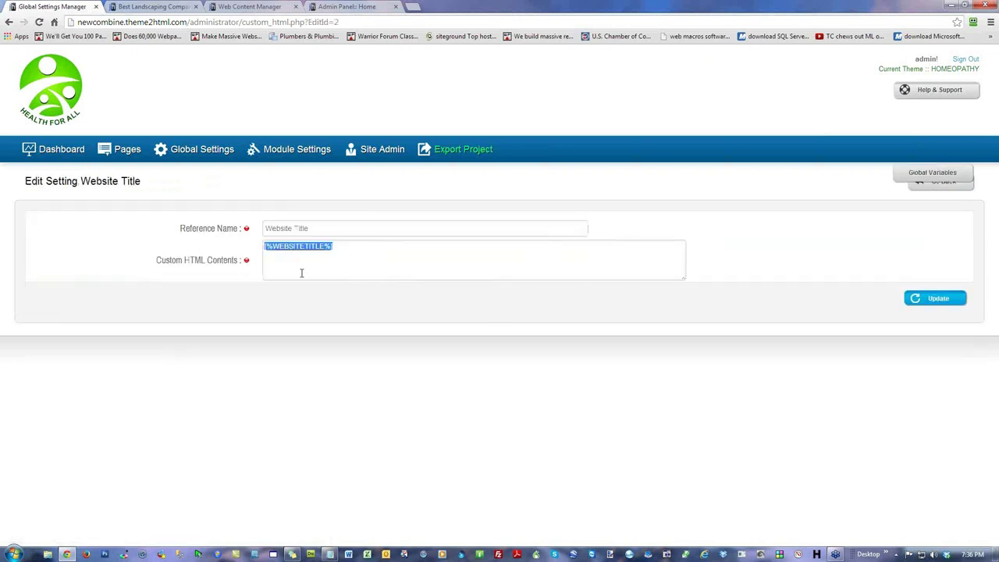
{"action": "left_click", "coordinate": [932, 191]}
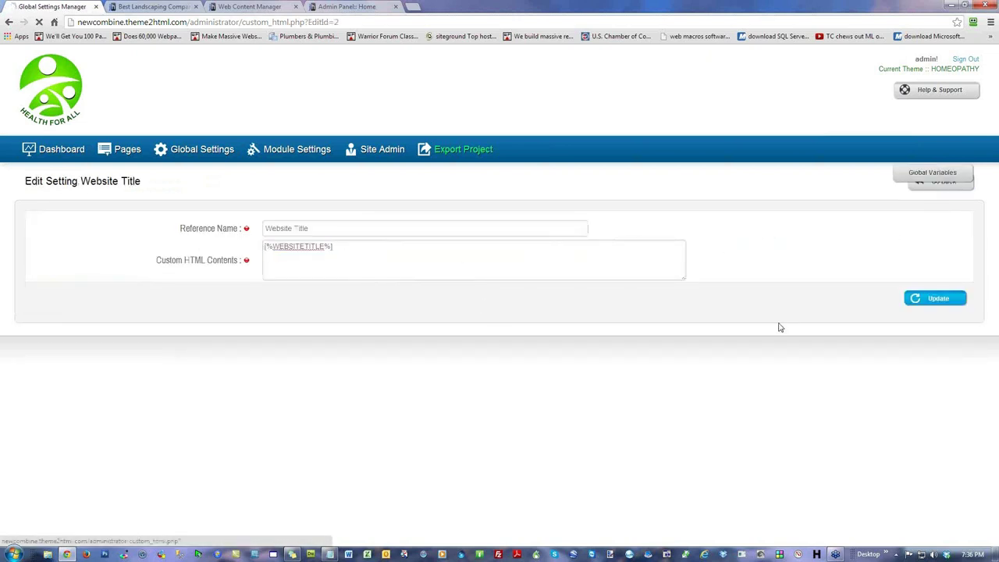
Step: Upload footer3.jpg from Jan-31 > WIP and save it as the Website Logo
{"action": "left_click", "coordinate": [71, 260]}
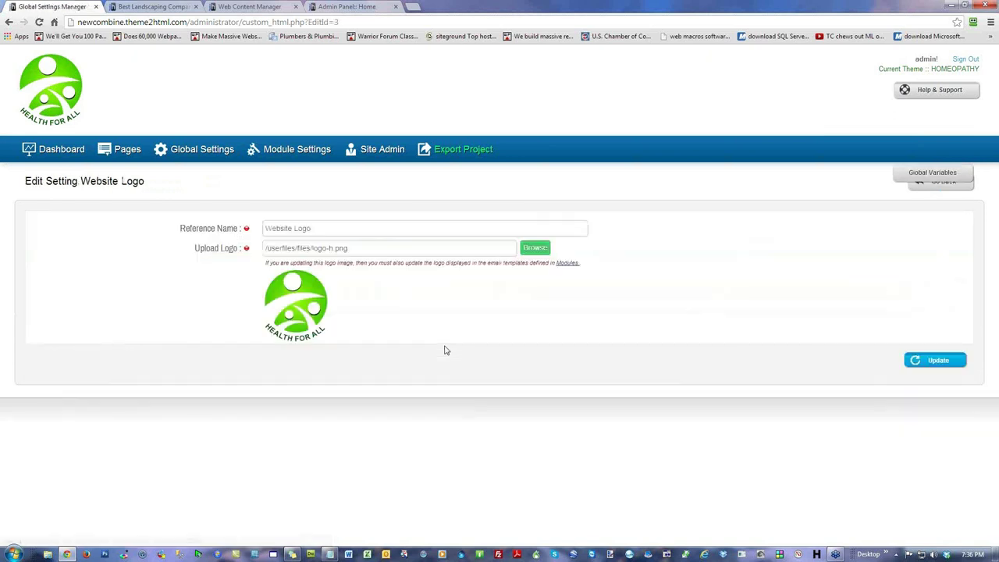
{"action": "left_click", "coordinate": [535, 249]}
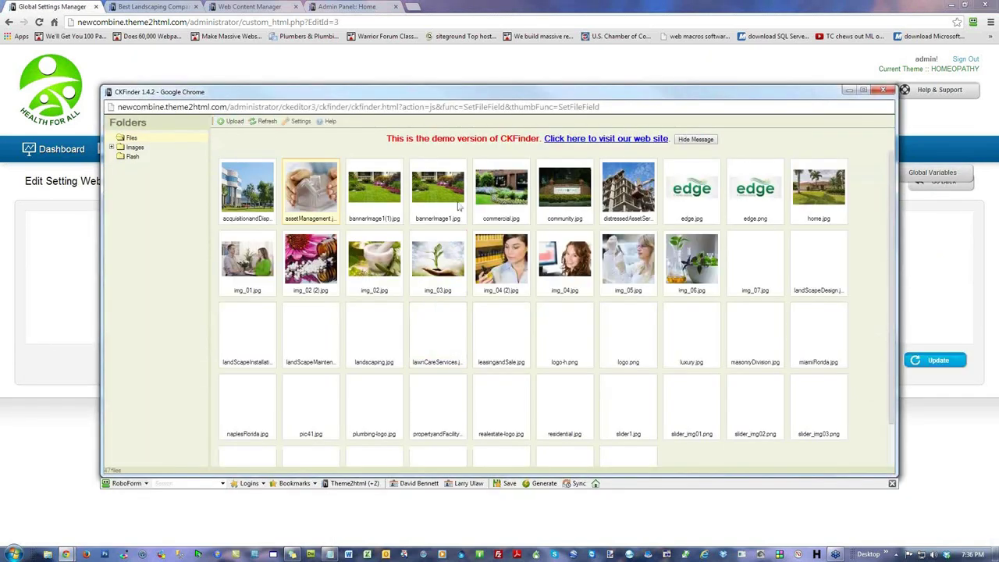
{"action": "left_click", "coordinate": [234, 123]}
{"action": "left_click", "coordinate": [500, 164]}
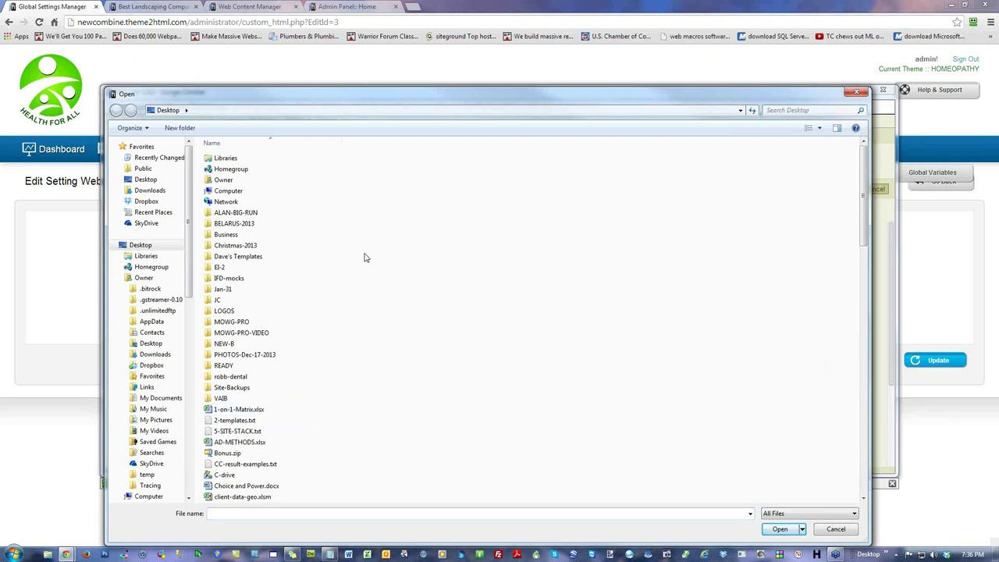
{"action": "double_click", "coordinate": [225, 289]}
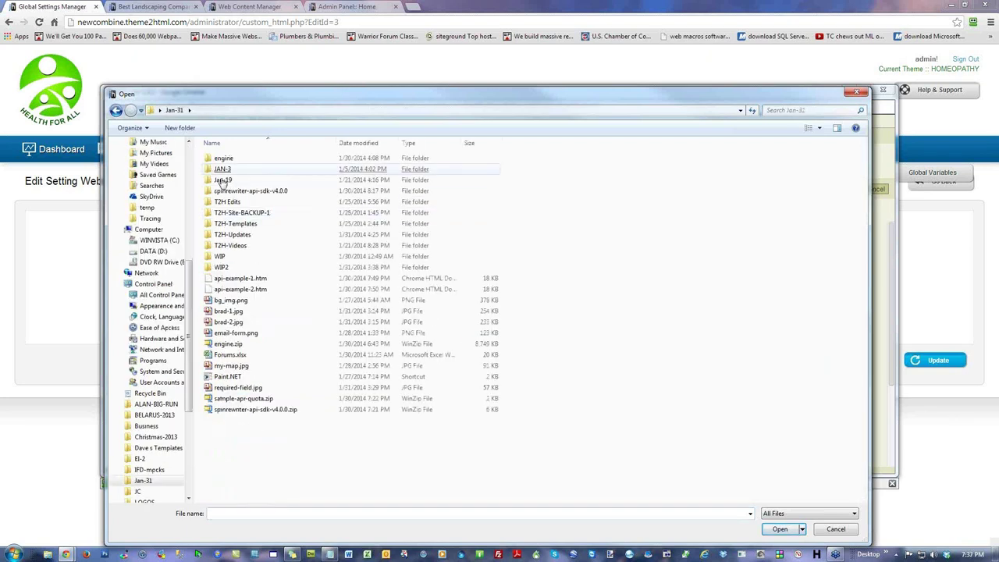
{"action": "double_click", "coordinate": [221, 259]}
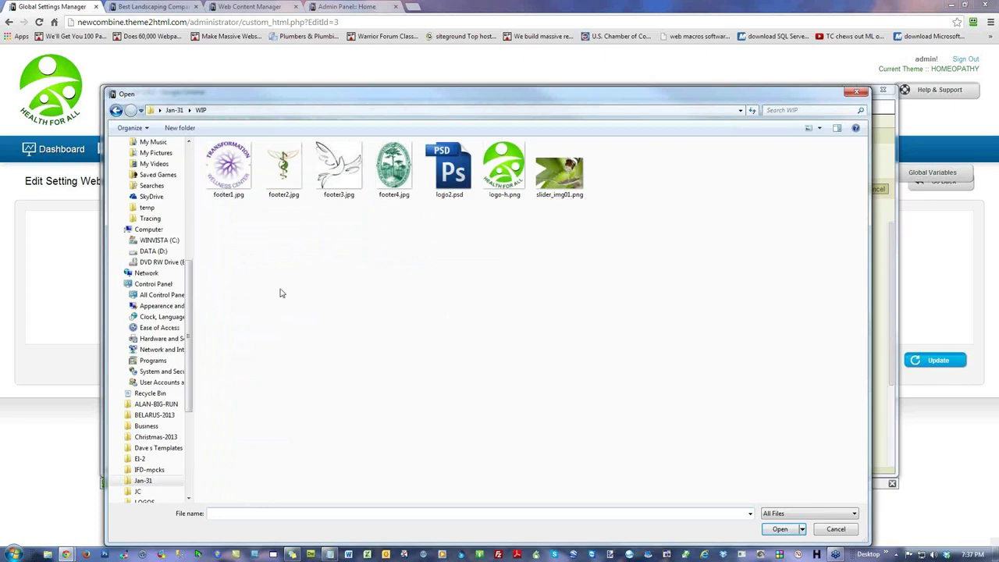
{"action": "double_click", "coordinate": [339, 166]}
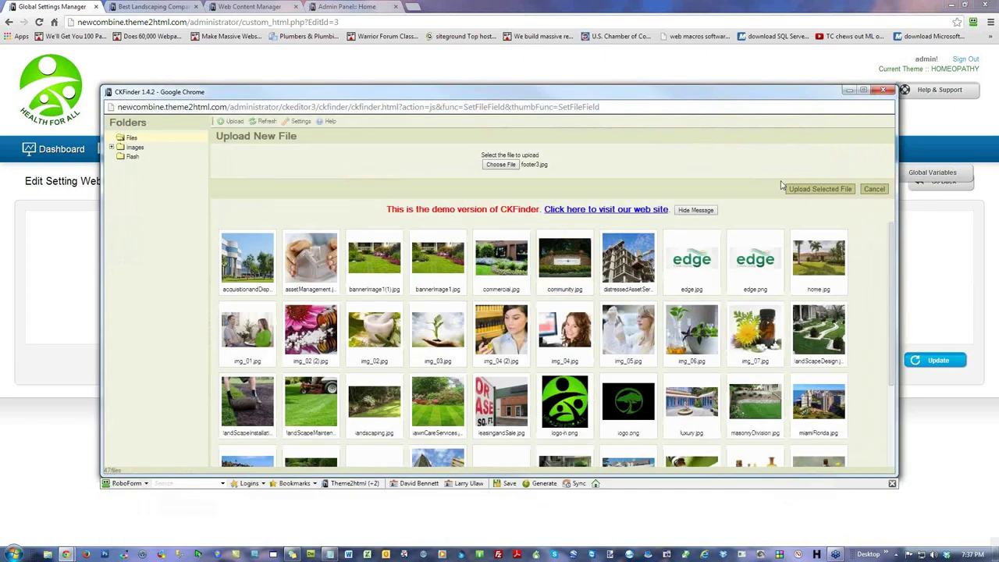
{"action": "left_click", "coordinate": [802, 189]}
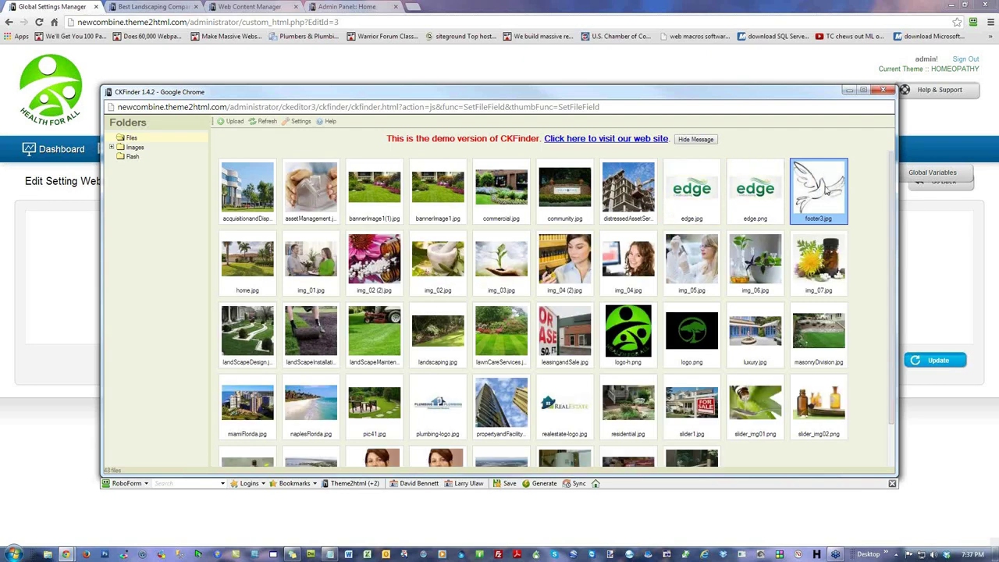
{"action": "double_click", "coordinate": [826, 187]}
{"action": "left_click", "coordinate": [934, 360]}
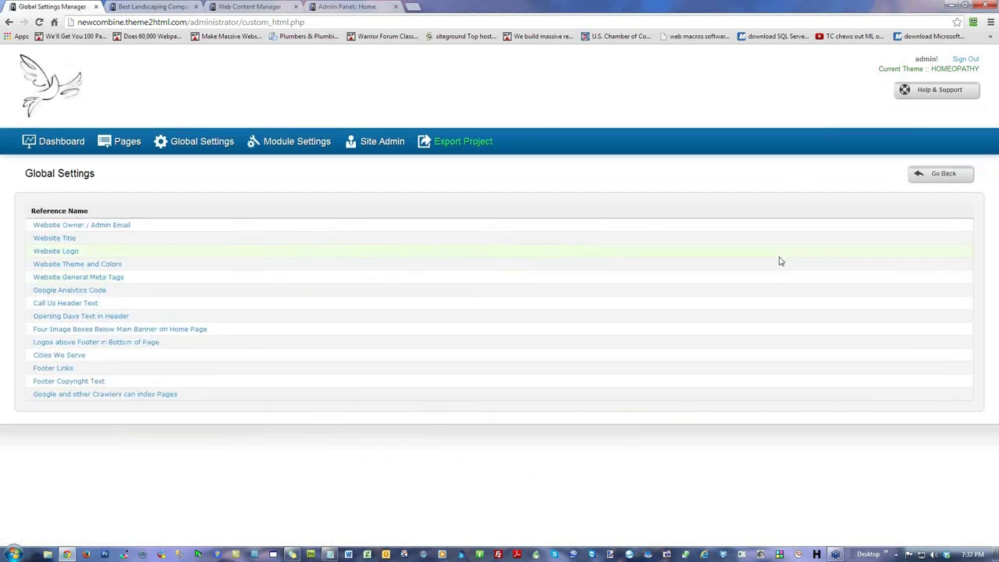
Step: Reload the live site to see the dove logo, then reopen the Website Logo setting
{"action": "left_click", "coordinate": [145, 8]}
{"action": "left_click", "coordinate": [39, 23]}
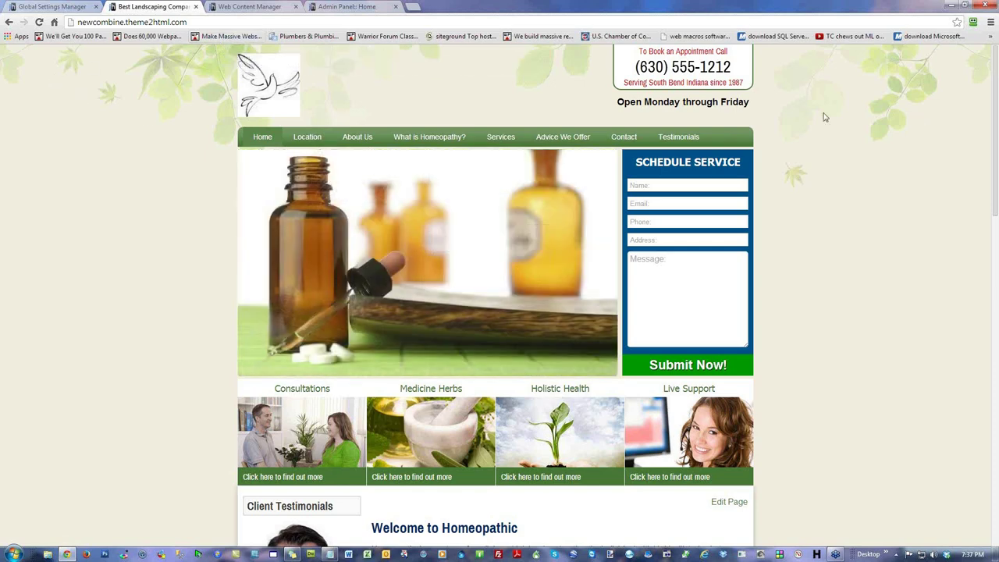
{"action": "left_click", "coordinate": [261, 7]}
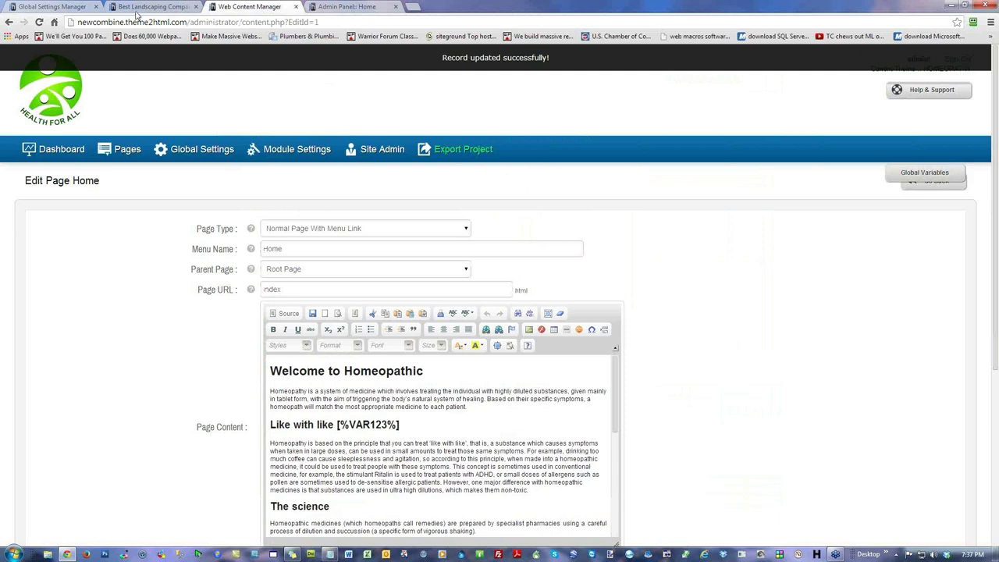
{"action": "left_click", "coordinate": [137, 9]}
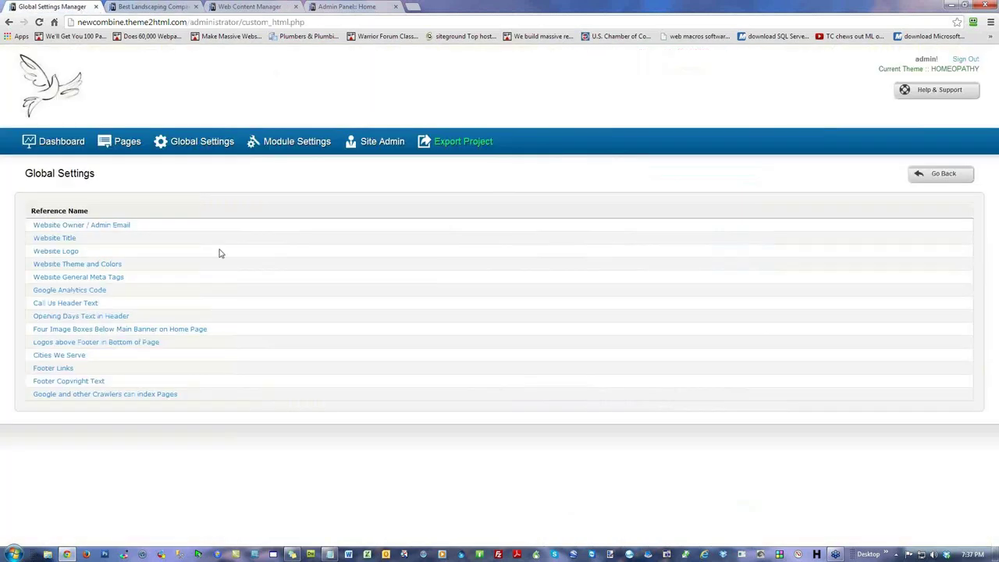
{"action": "left_click", "coordinate": [82, 9]}
{"action": "left_click", "coordinate": [78, 250]}
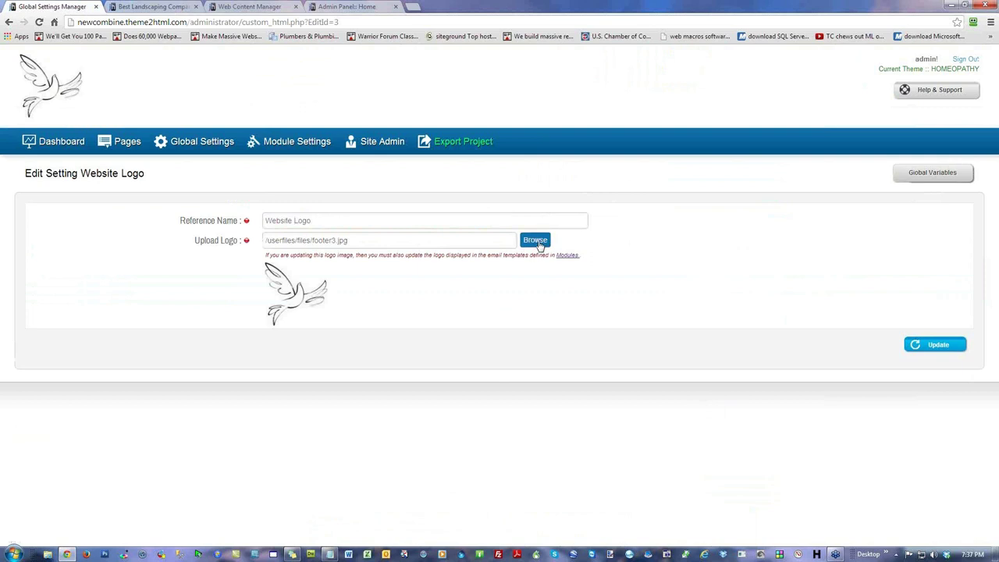
Step: Choose logo-h.png in the file browser and save it as the Website Logo
{"action": "left_click", "coordinate": [536, 241]}
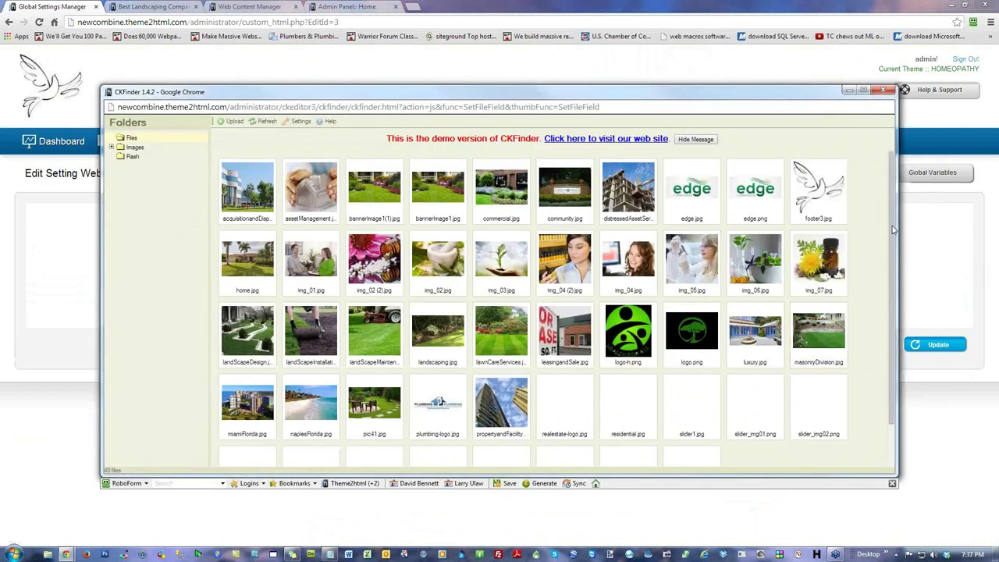
{"action": "left_click", "coordinate": [639, 342]}
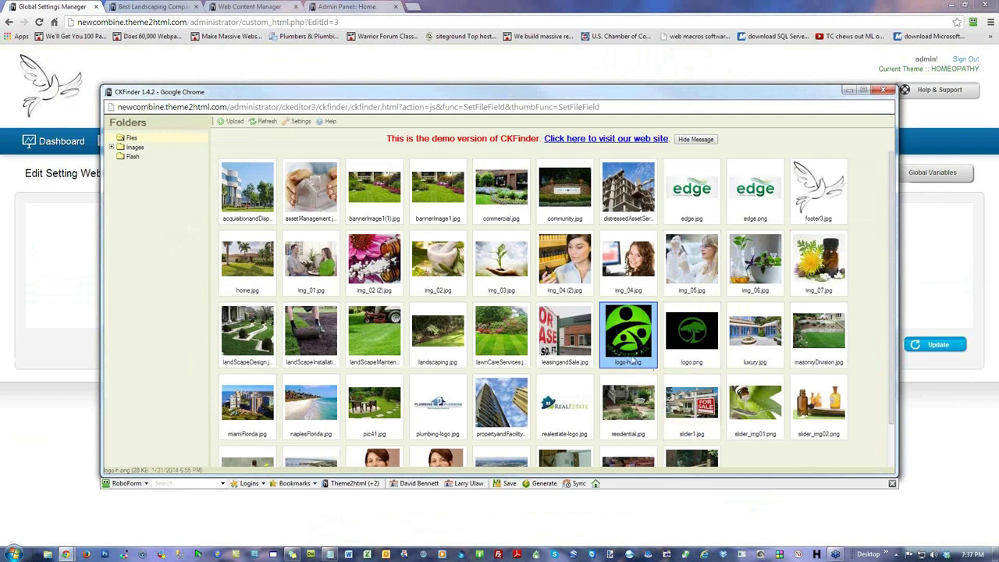
{"action": "left_click", "coordinate": [689, 342]}
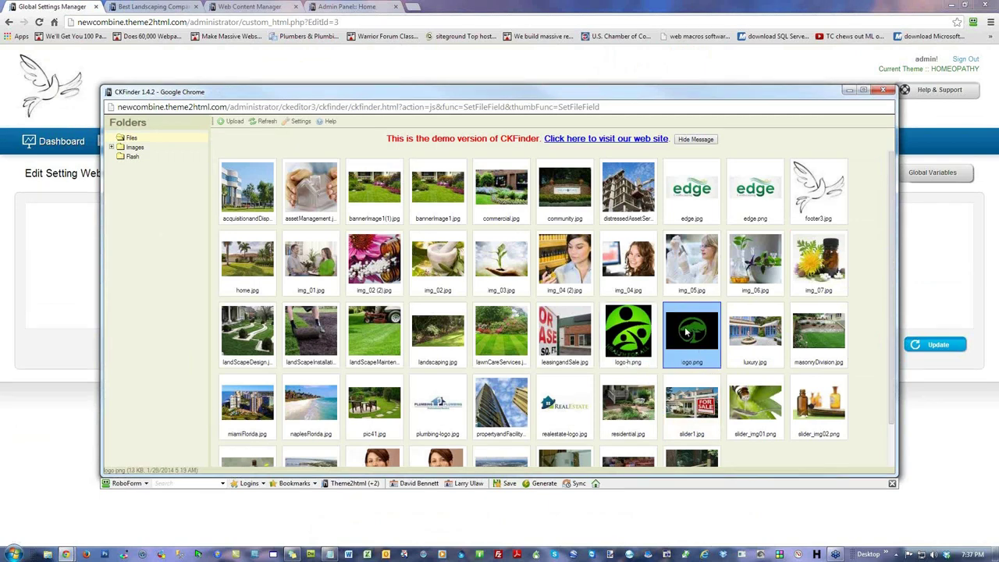
{"action": "left_click", "coordinate": [644, 335]}
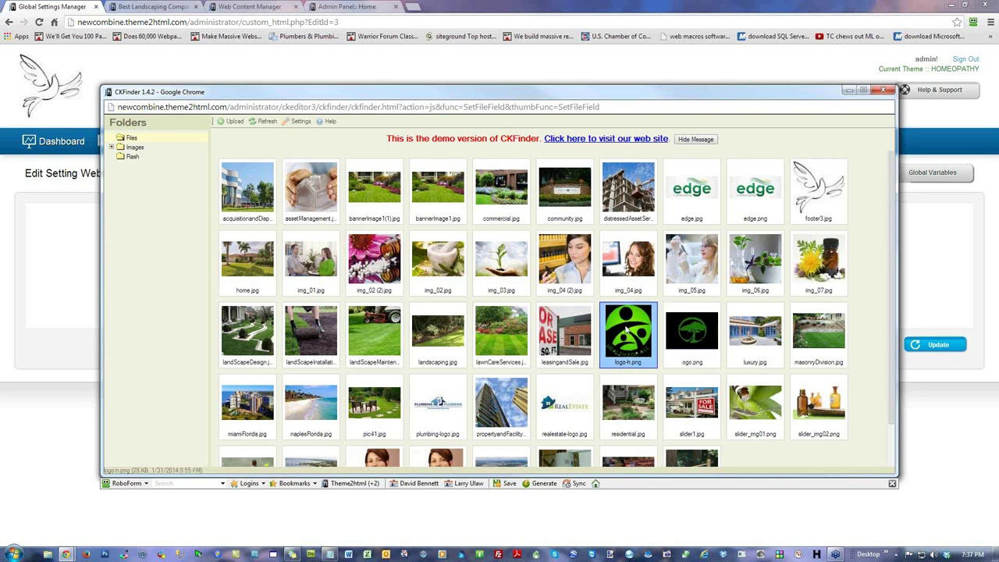
{"action": "double_click", "coordinate": [628, 332]}
{"action": "left_click", "coordinate": [933, 344]}
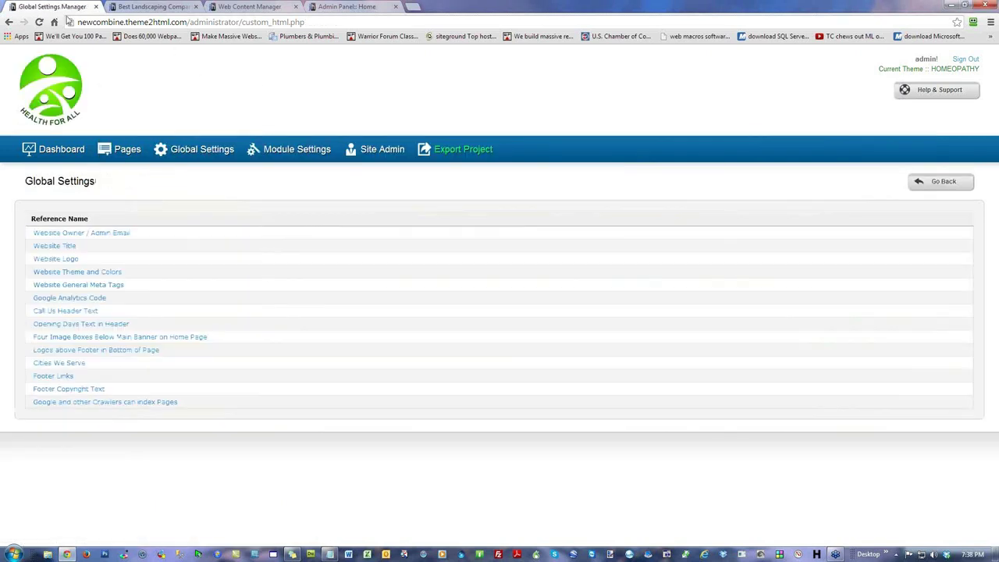
{"action": "left_click", "coordinate": [84, 284]}
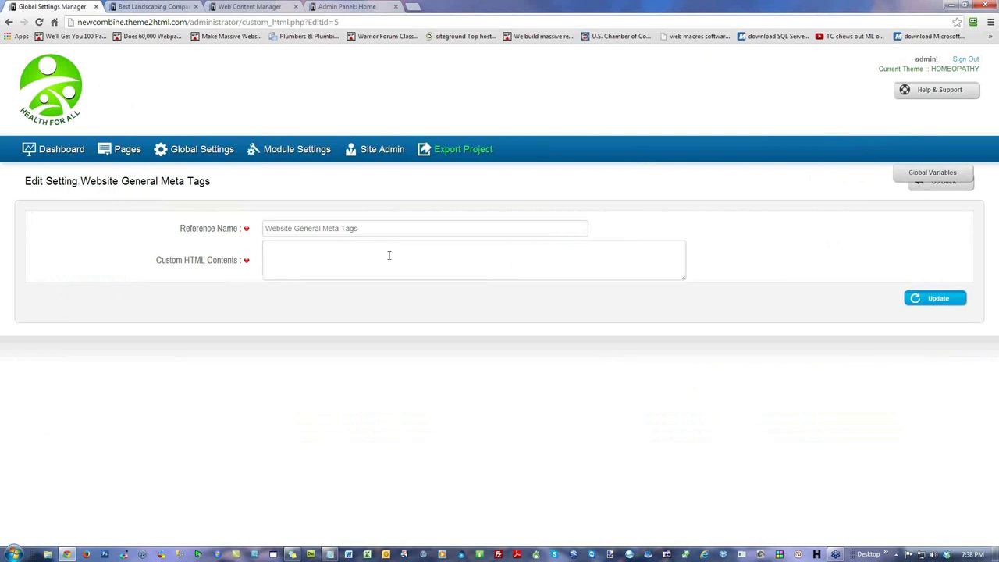
{"action": "left_click", "coordinate": [948, 186]}
{"action": "left_click", "coordinate": [49, 299]}
{"action": "left_click_drag", "start_coordinate": [682, 249], "coordinate": [689, 273]}
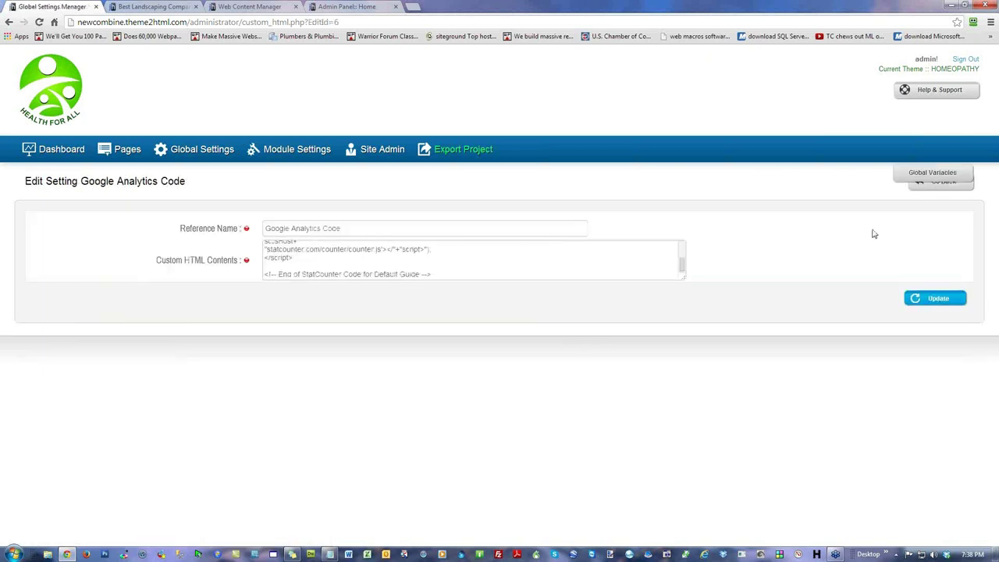
{"action": "left_click", "coordinate": [938, 185]}
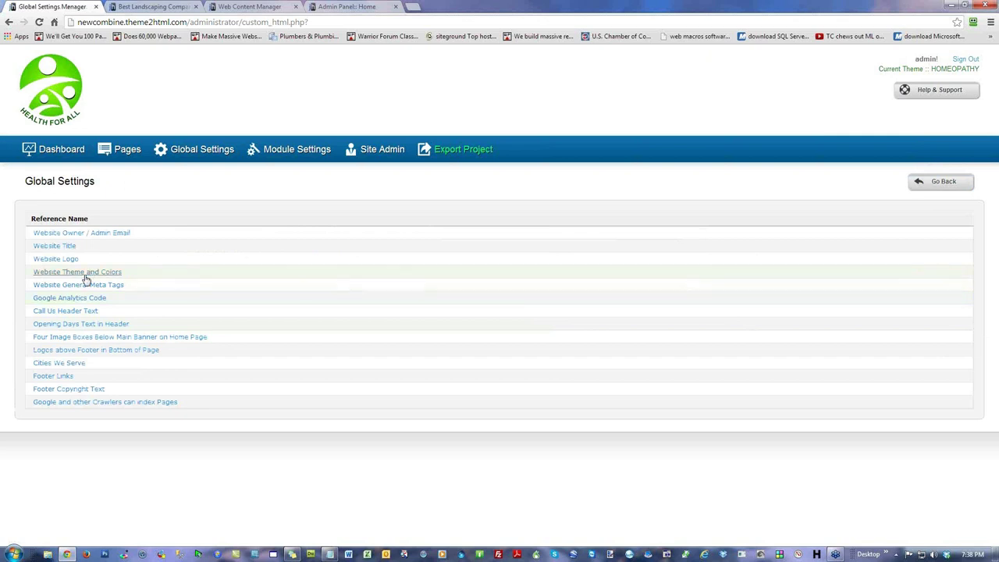
{"action": "left_click", "coordinate": [76, 312]}
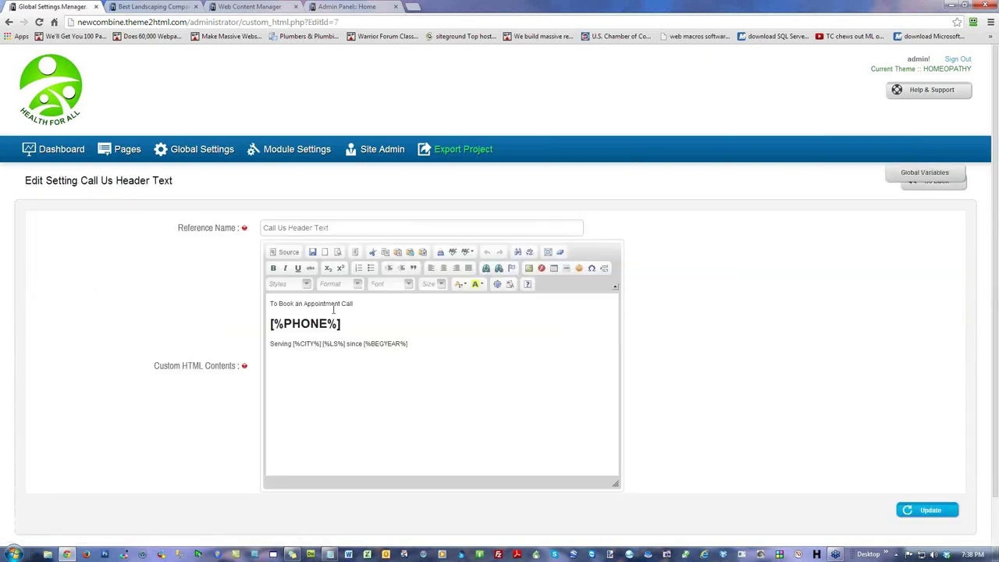
{"action": "left_click", "coordinate": [934, 188]}
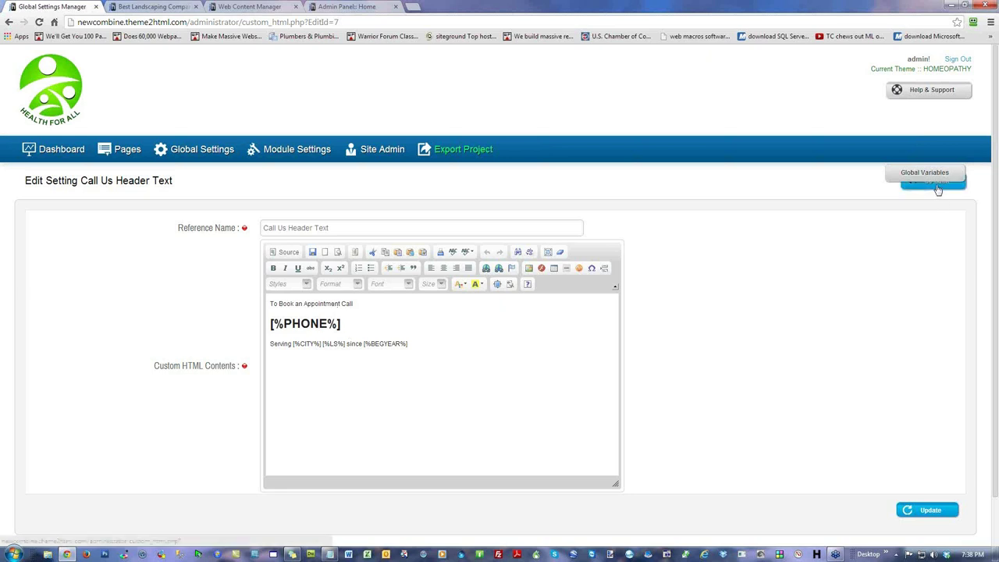
{"action": "left_click", "coordinate": [74, 325]}
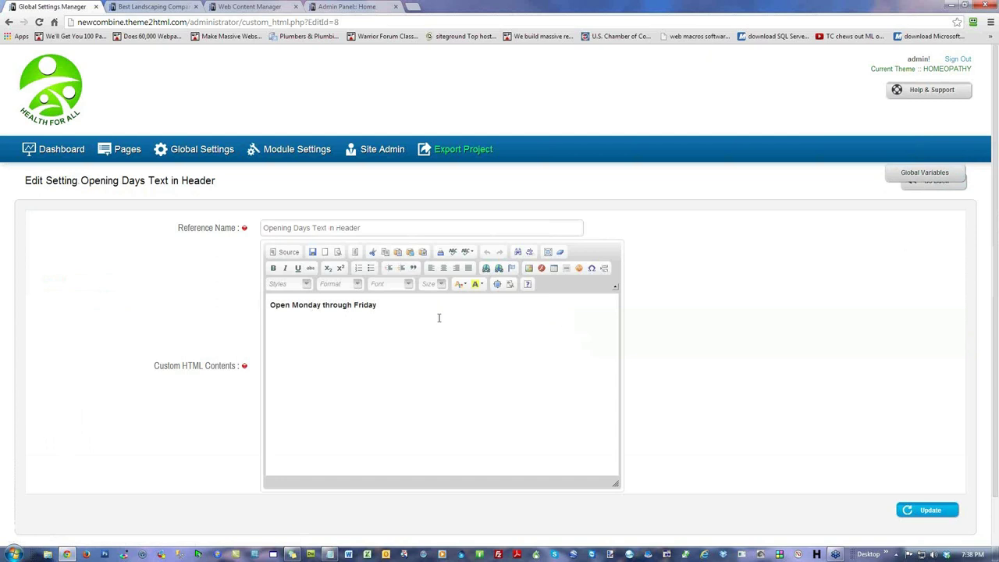
{"action": "left_click", "coordinate": [311, 304]}
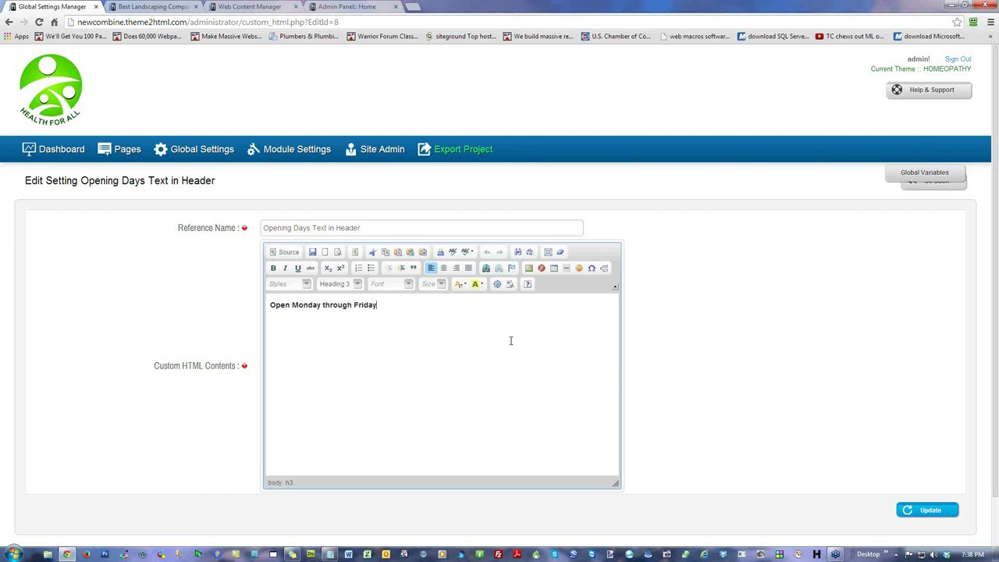
{"action": "left_click", "coordinate": [944, 186]}
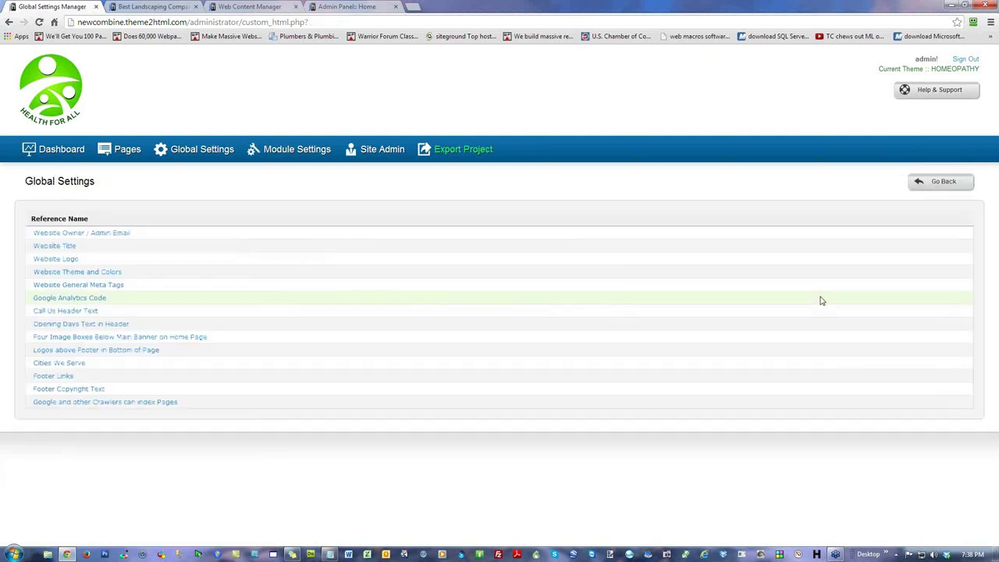
Step: In Opening Days Text in Header, copy the [%FBD%] first business day code from the global variables
{"action": "left_click", "coordinate": [78, 324]}
{"action": "left_click", "coordinate": [926, 174]}
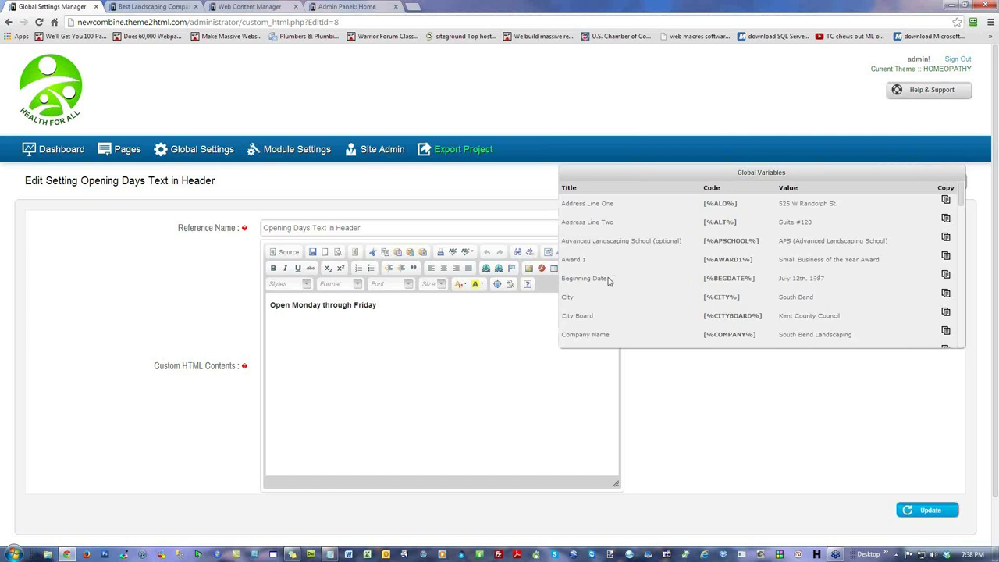
{"action": "left_click_drag", "start_coordinate": [963, 193], "coordinate": [964, 224]}
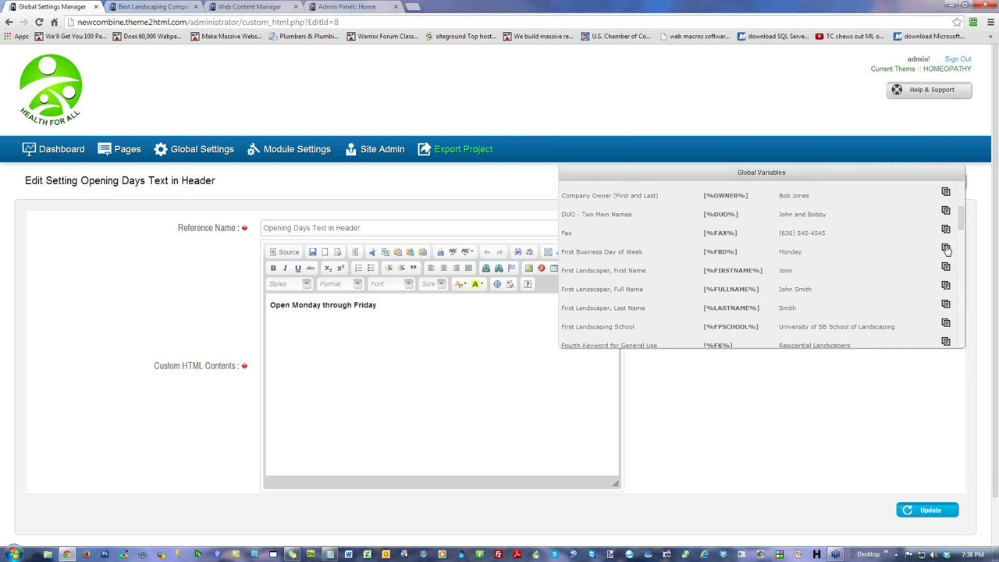
{"action": "left_click", "coordinate": [946, 249]}
Step: Replace Monday and Friday with [%FBD%] and [%LBD%], then save the opening days text
{"action": "double_click", "coordinate": [309, 306]}
{"action": "key", "text": "ctrl+v"}
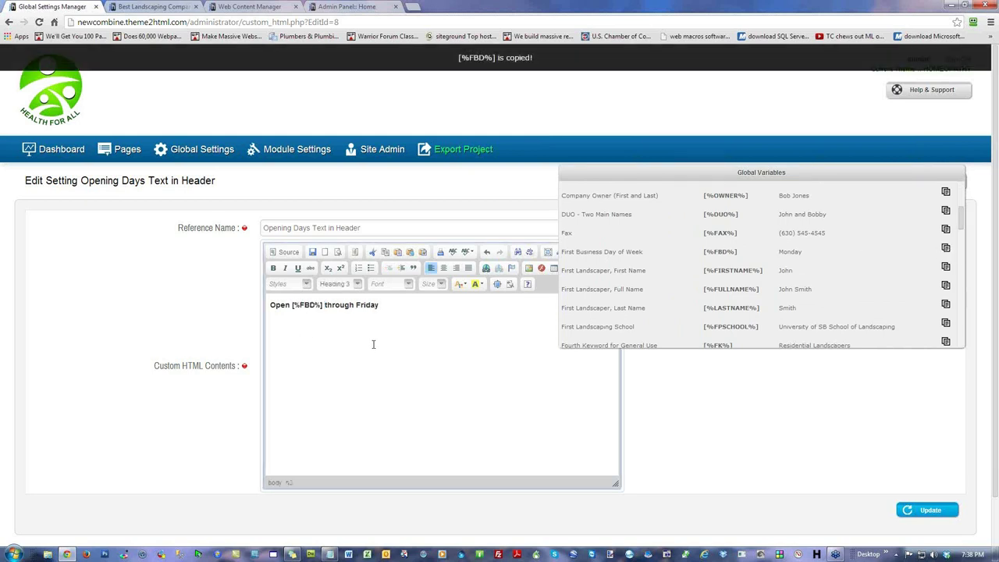
{"action": "double_click", "coordinate": [366, 305]}
{"action": "key", "text": "ctrl+v"}
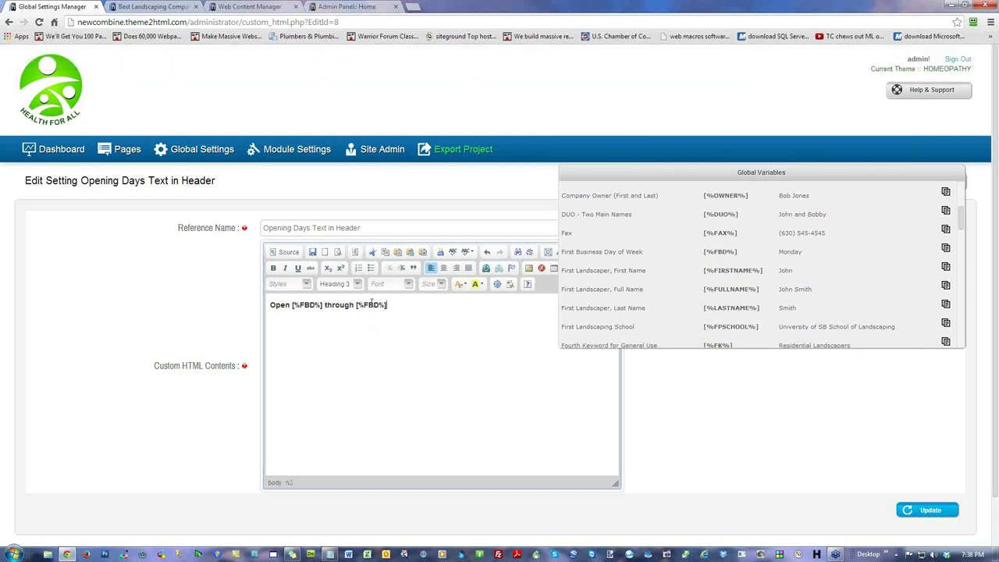
{"action": "key", "text": "BackSpace"}
{"action": "type", "text": "L"}
{"action": "left_click", "coordinate": [927, 505]}
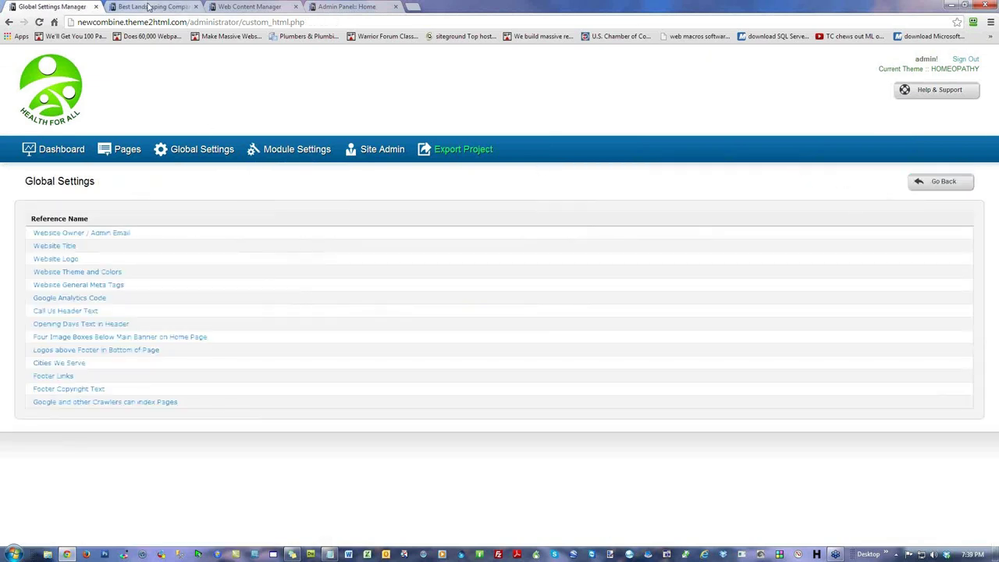
{"action": "left_click", "coordinate": [149, 7]}
Step: Reload the live site, then return to the admin dashboard's Global Variables page
{"action": "left_click", "coordinate": [38, 22]}
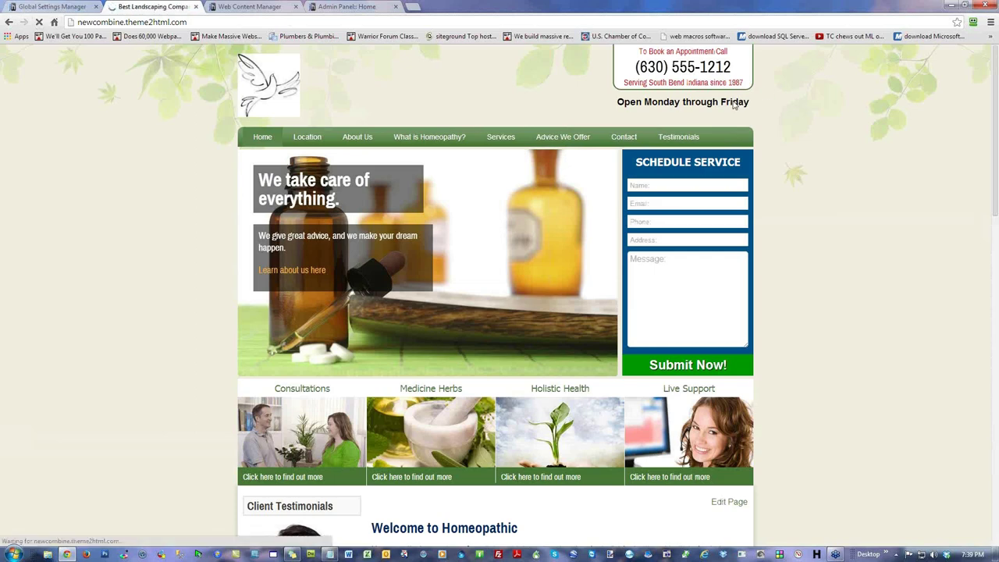
{"action": "left_click", "coordinate": [78, 10]}
{"action": "left_click", "coordinate": [147, 7]}
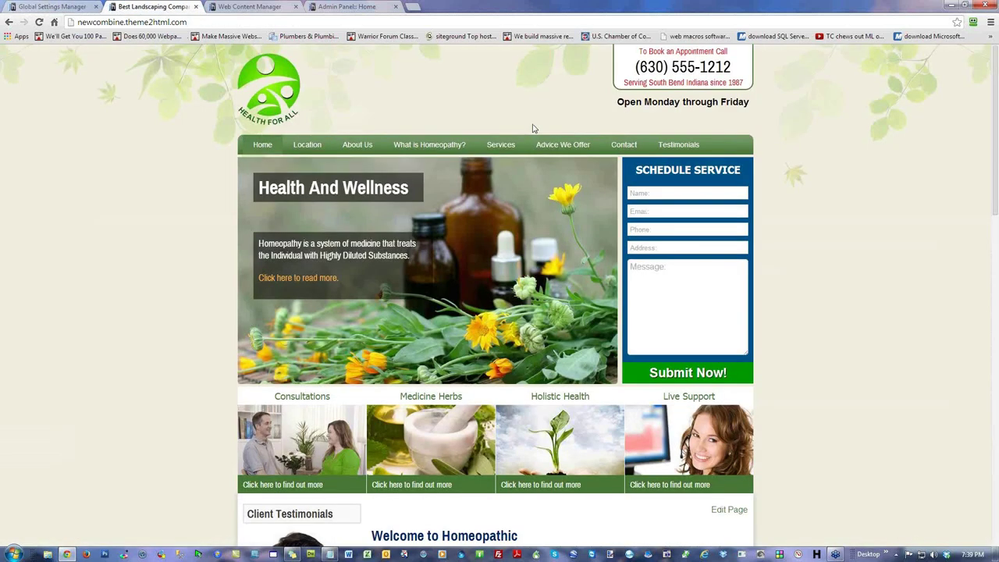
{"action": "left_click", "coordinate": [44, 10]}
{"action": "left_click", "coordinate": [59, 152]}
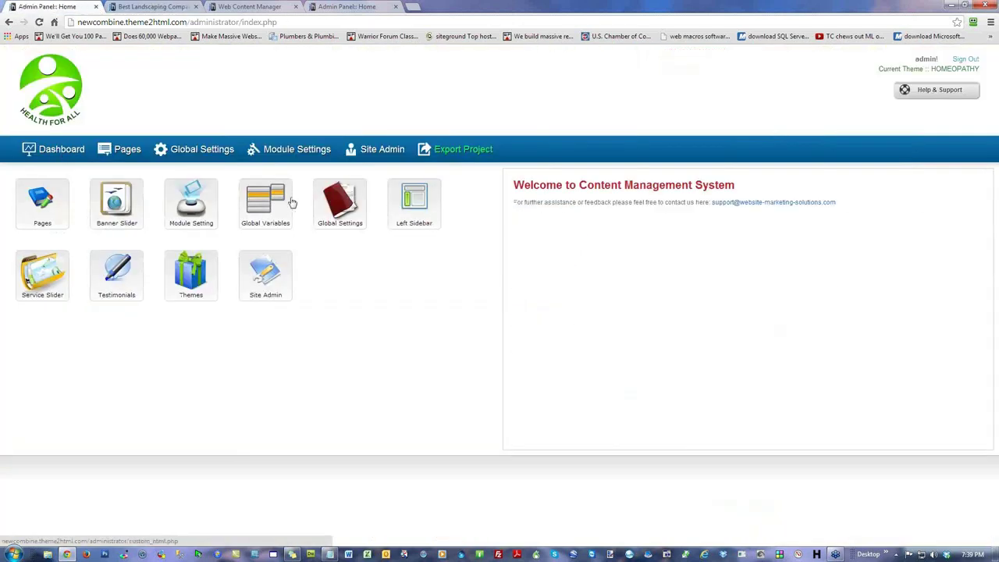
{"action": "left_click", "coordinate": [265, 202]}
{"action": "scroll", "coordinate": [711, 362], "scroll_direction": "down", "scroll_amount": 3}
{"action": "scroll", "coordinate": [711, 362], "scroll_direction": "down", "scroll_amount": 4}
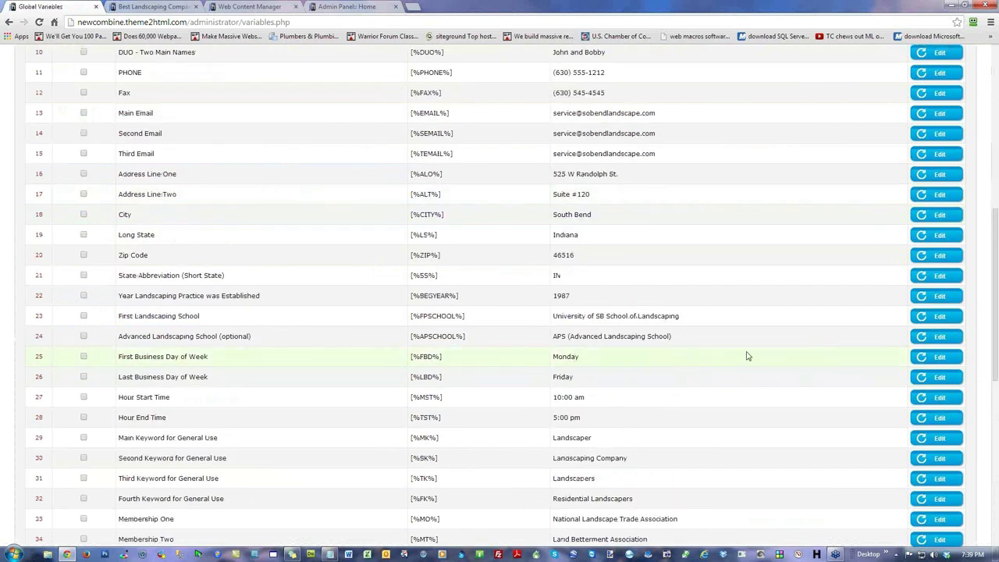
Step: Set the first business day to Tuesday and the last to Saturday, then reload the live homepage
{"action": "left_click", "coordinate": [940, 356]}
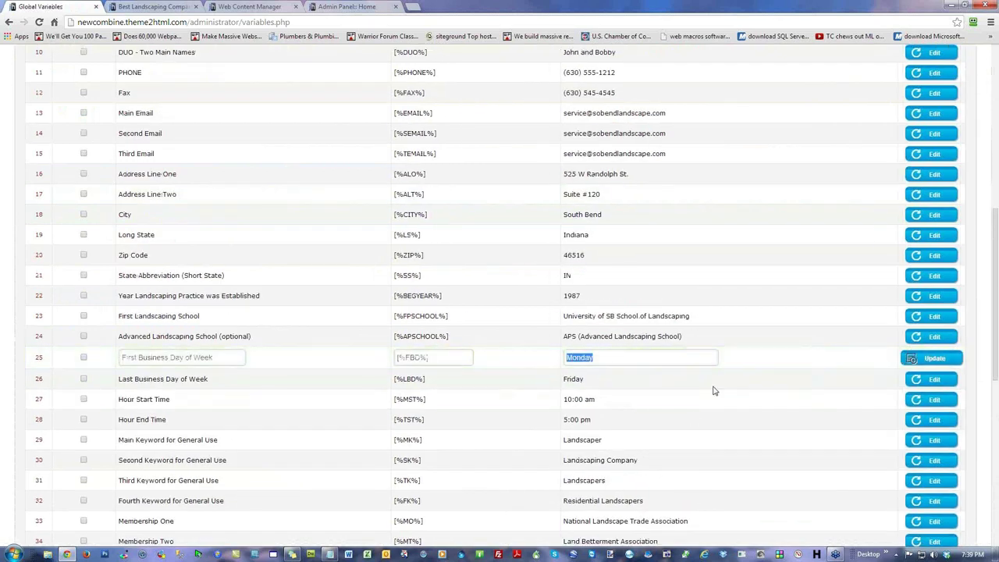
{"action": "type", "text": "Tues"}
{"action": "left_click", "coordinate": [926, 379]}
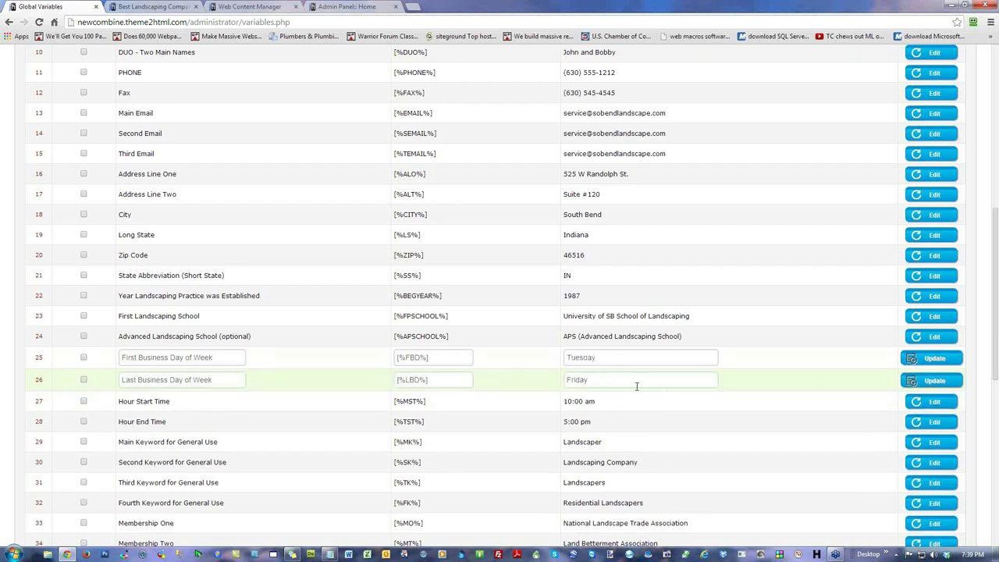
{"action": "type", "text": "Satu"}
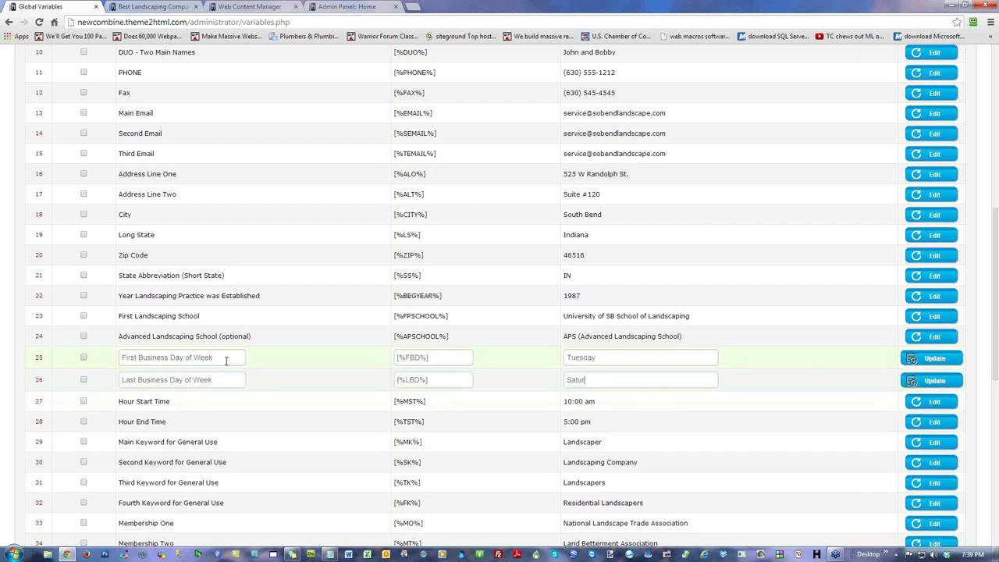
{"action": "left_click", "coordinate": [925, 357]}
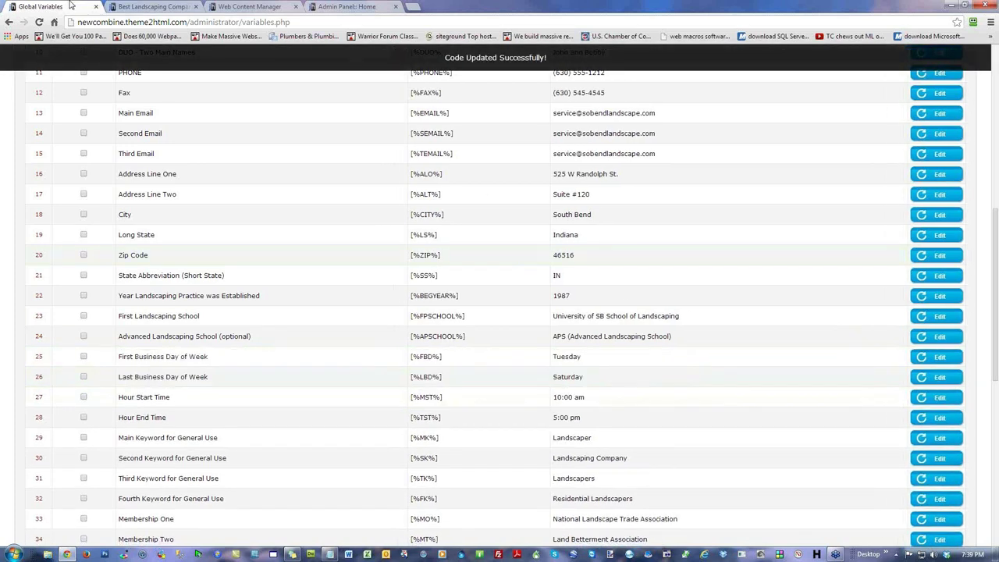
{"action": "left_click", "coordinate": [144, 7]}
{"action": "left_click", "coordinate": [39, 22]}
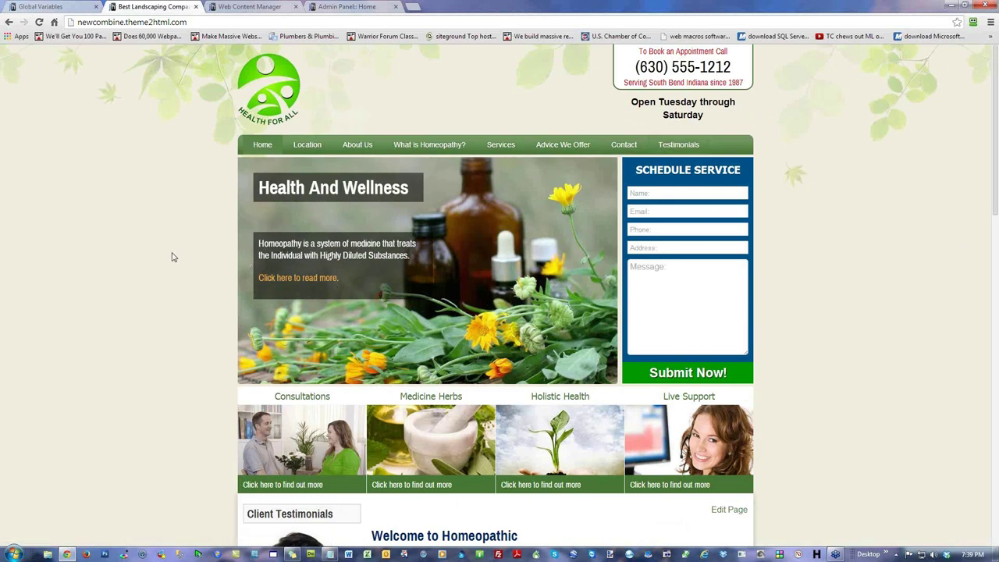
Step: Open the Location page and highlight its Office Hours: Tuesday - Saturday, 10:00 am - 5:00 pm
{"action": "scroll", "coordinate": [174, 258], "scroll_direction": "down", "scroll_amount": 5}
{"action": "scroll", "coordinate": [174, 257], "scroll_direction": "up", "scroll_amount": 3}
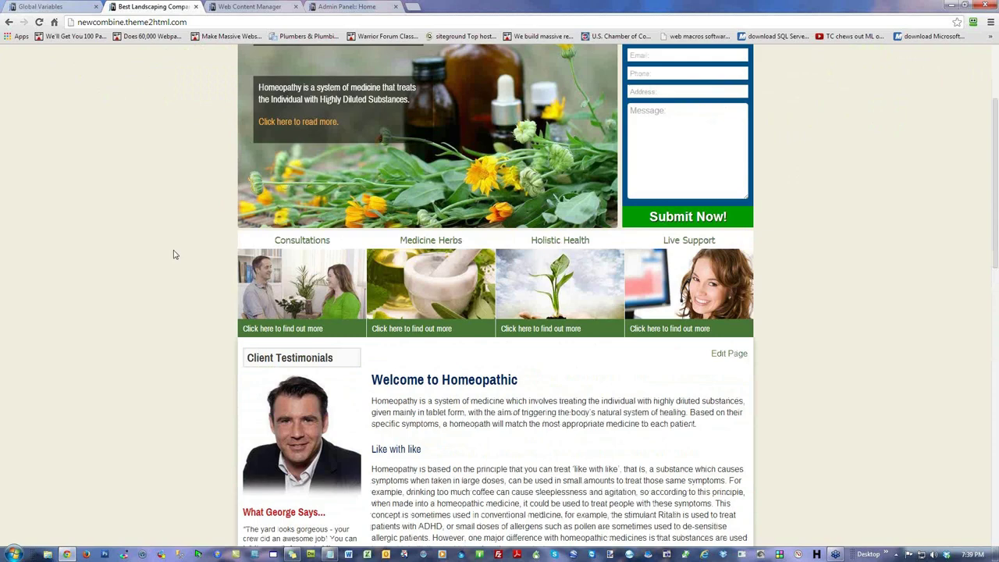
{"action": "scroll", "coordinate": [175, 254], "scroll_direction": "up", "scroll_amount": 2}
{"action": "left_click", "coordinate": [307, 145]}
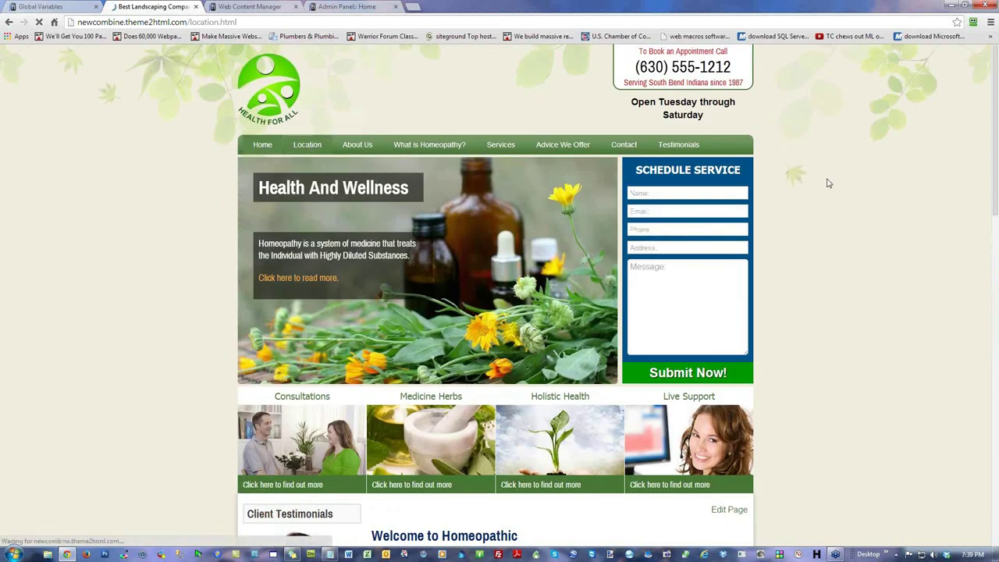
{"action": "scroll", "coordinate": [851, 195], "scroll_direction": "down", "scroll_amount": 4}
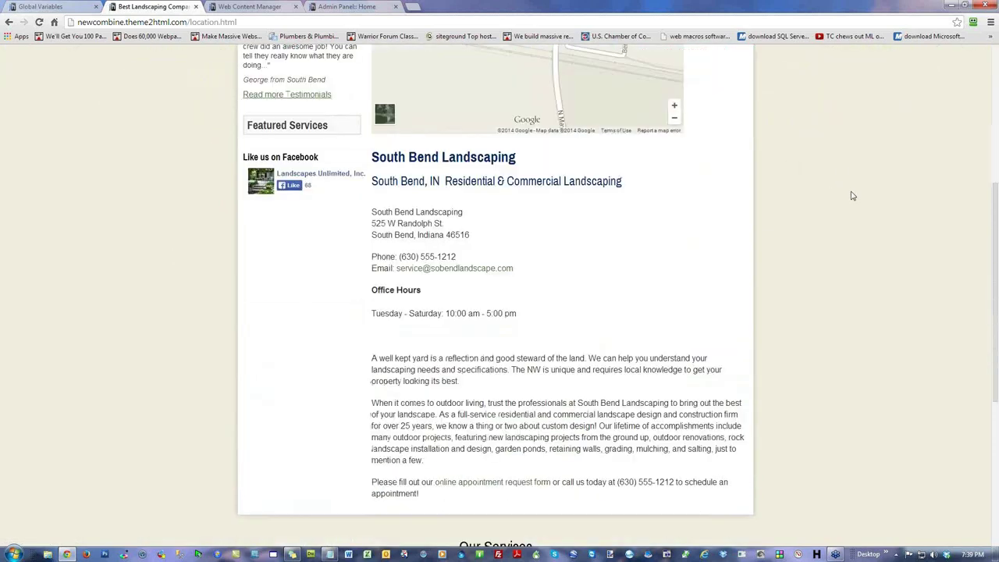
{"action": "left_click_drag", "start_coordinate": [369, 315], "coordinate": [439, 314]}
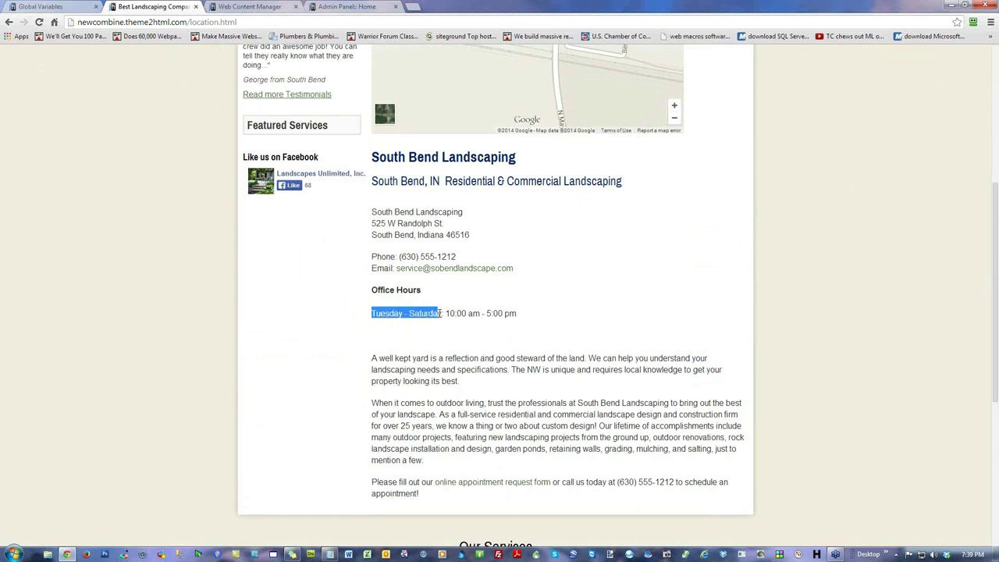
{"action": "left_click_drag", "start_coordinate": [481, 313], "coordinate": [447, 313]}
{"action": "left_click_drag", "start_coordinate": [518, 315], "coordinate": [491, 315]}
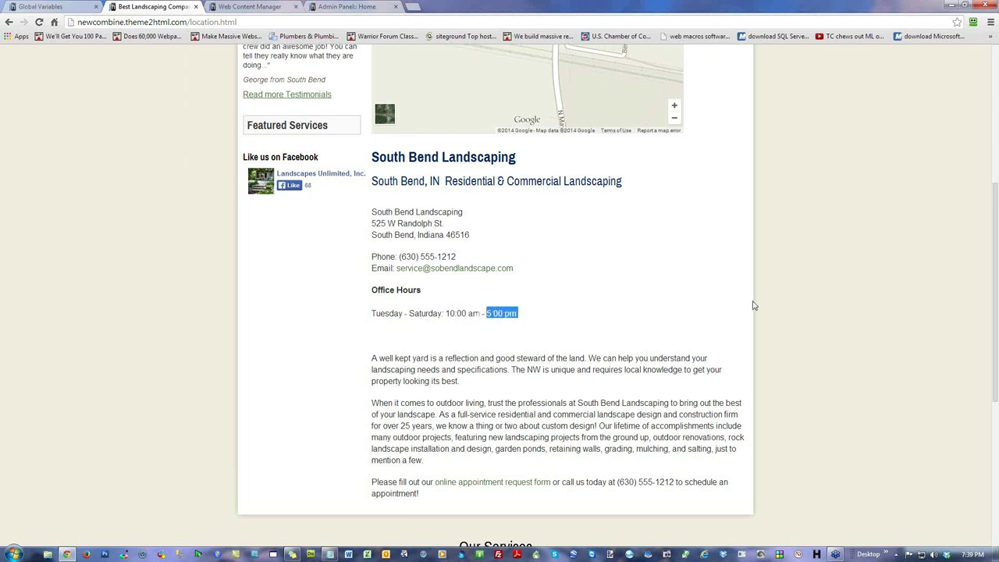
{"action": "left_click", "coordinate": [829, 294]}
{"action": "scroll", "coordinate": [824, 285], "scroll_direction": "up", "scroll_amount": 4}
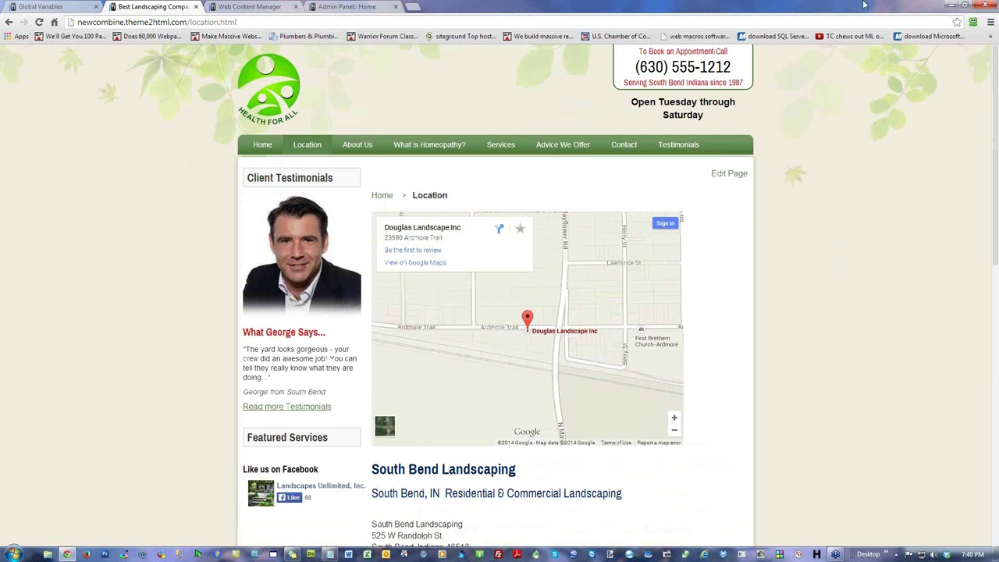
Step: Leave Global Variables and load theme2html.com in the admin tab's address bar
{"action": "left_click", "coordinate": [59, 11]}
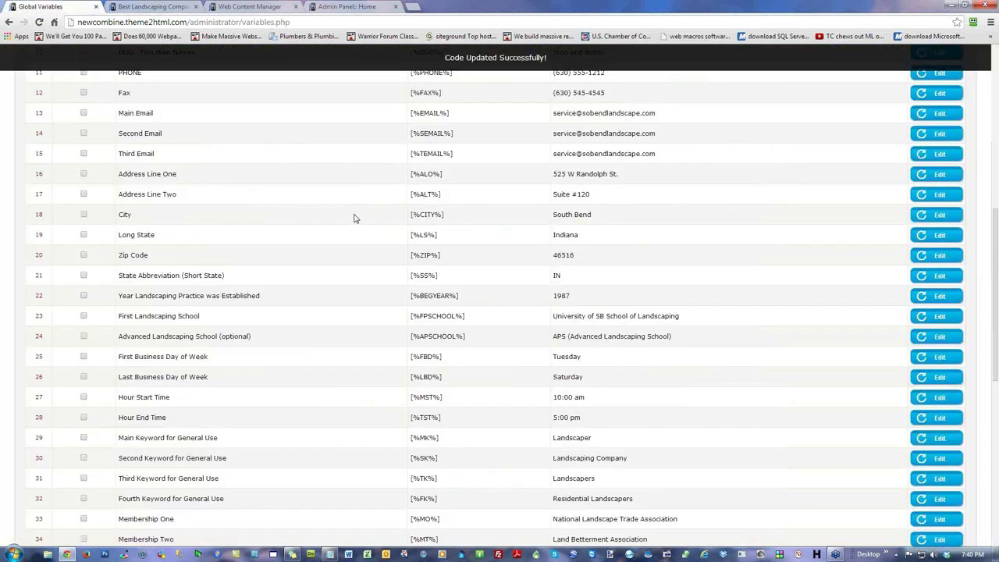
{"action": "scroll", "coordinate": [515, 272], "scroll_direction": "up", "scroll_amount": 8}
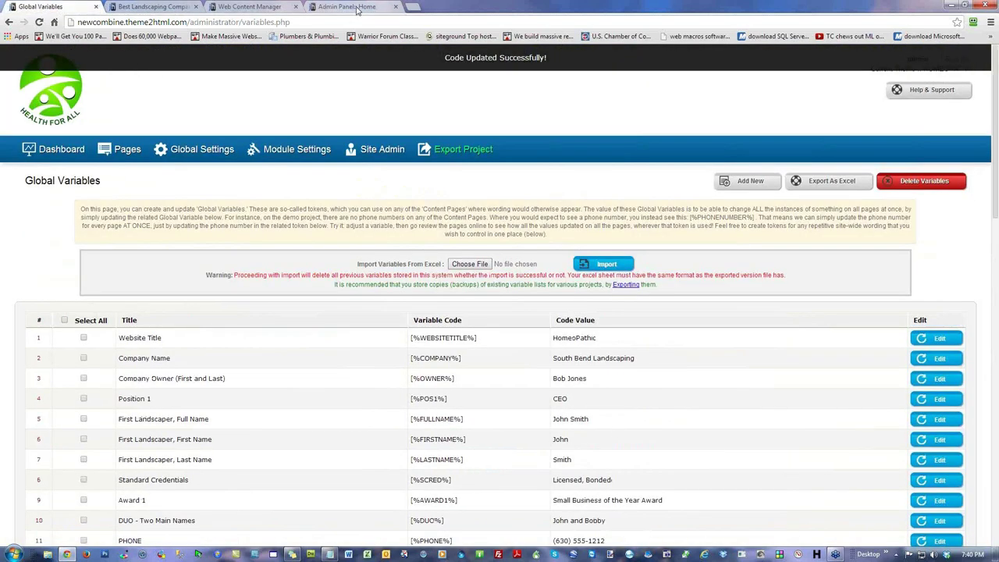
{"action": "left_click", "coordinate": [353, 9]}
{"action": "left_click", "coordinate": [142, 21]}
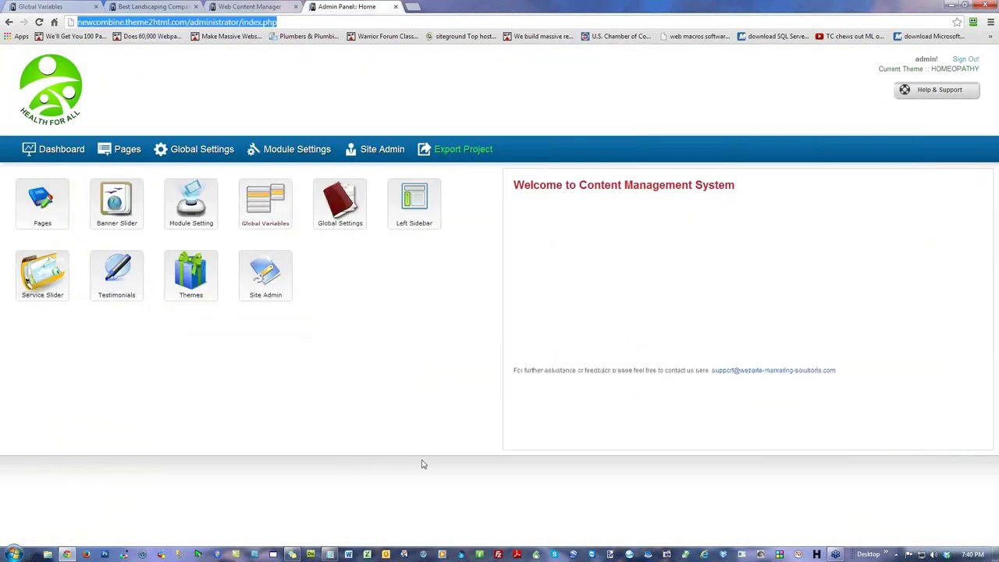
{"action": "type", "text": "them"}
{"action": "key", "text": "Return"}
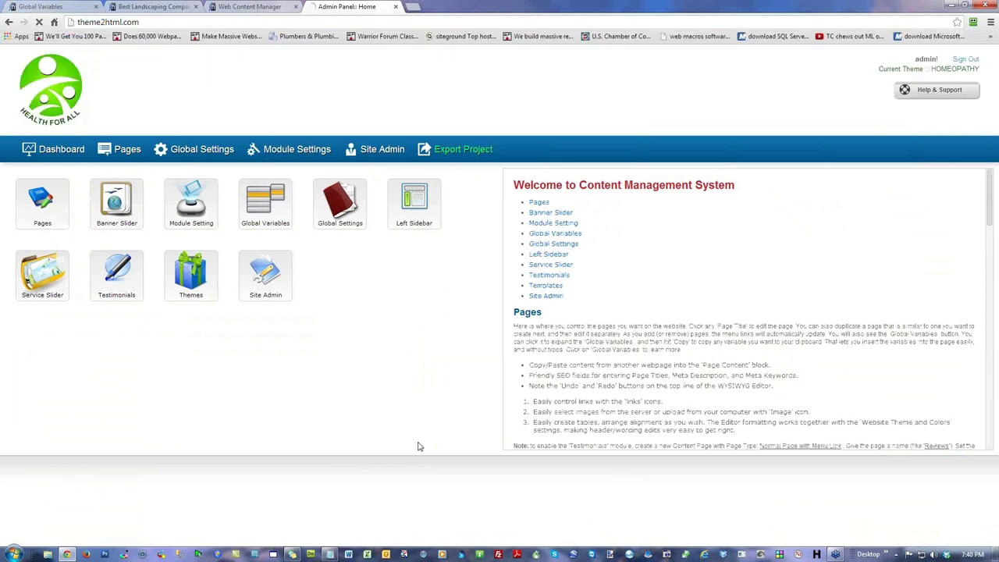
Step: Open the Pre-launch Special page, scroll through its features, and go to the T2H purchase page
{"action": "left_click", "coordinate": [593, 363]}
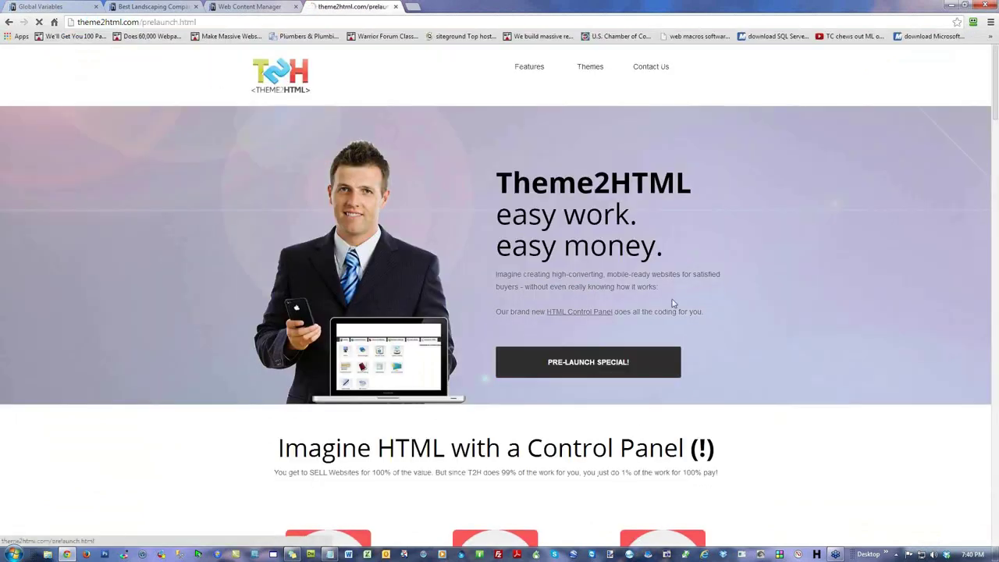
{"action": "scroll", "coordinate": [787, 256], "scroll_direction": "down", "scroll_amount": 2}
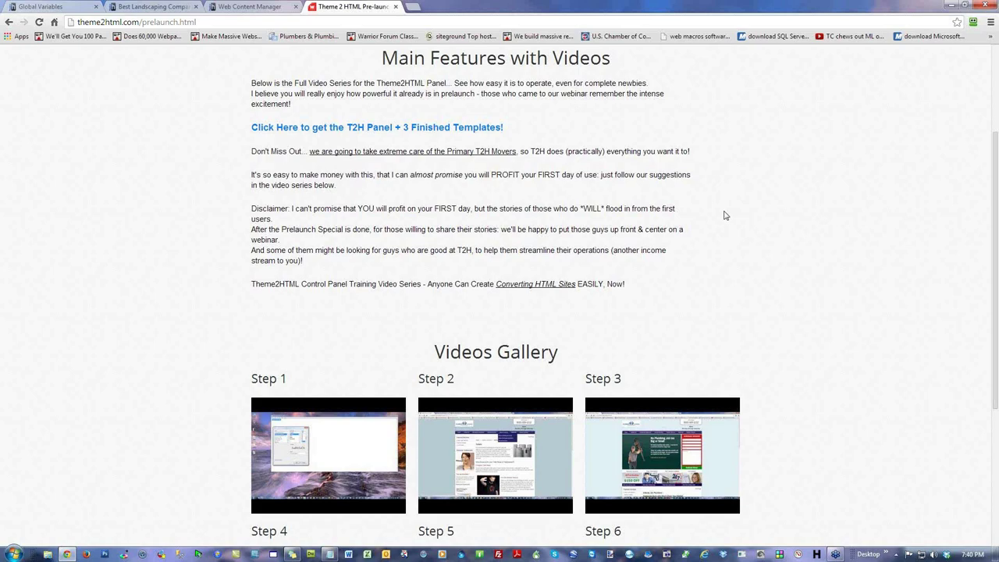
{"action": "scroll", "coordinate": [830, 337], "scroll_direction": "down", "scroll_amount": 3}
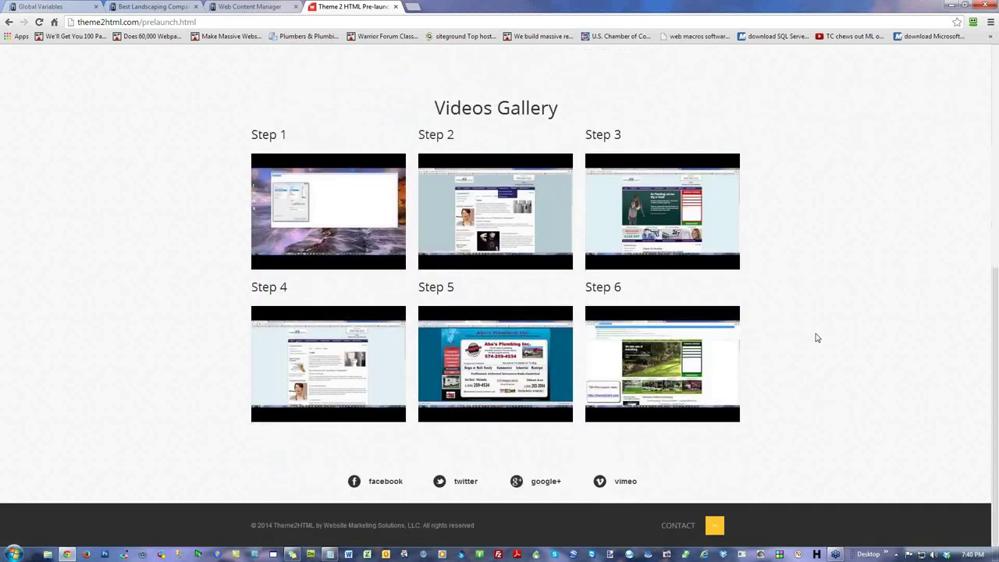
{"action": "scroll", "coordinate": [816, 336], "scroll_direction": "up", "scroll_amount": 5}
{"action": "left_click", "coordinate": [323, 285]}
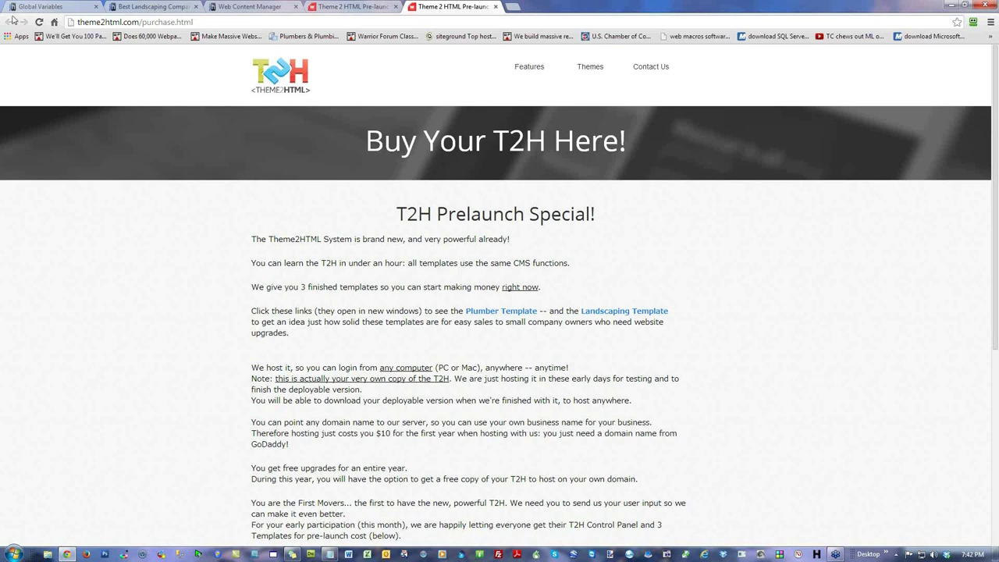
Step: Open the Location page editor from Pages and highlight its token-based Browser Title and Meta Description
{"action": "left_click", "coordinate": [58, 8]}
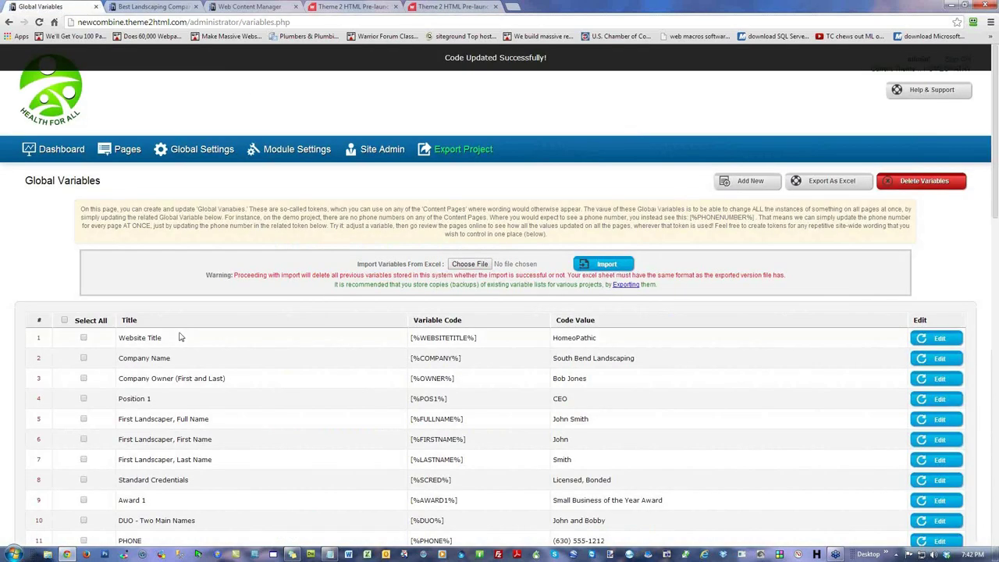
{"action": "left_click", "coordinate": [127, 150]}
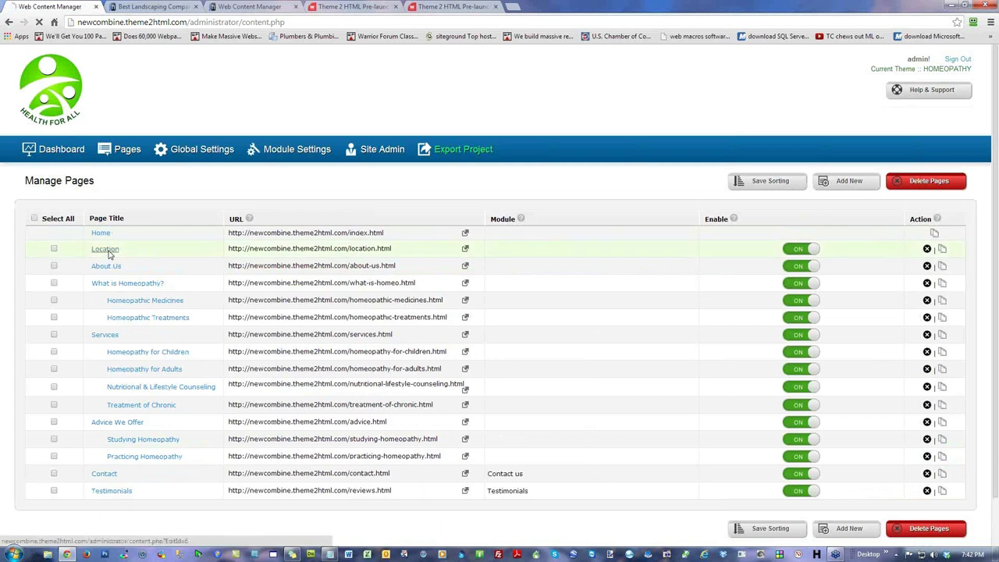
{"action": "left_click", "coordinate": [108, 248]}
{"action": "scroll", "coordinate": [795, 357], "scroll_direction": "down", "scroll_amount": 3}
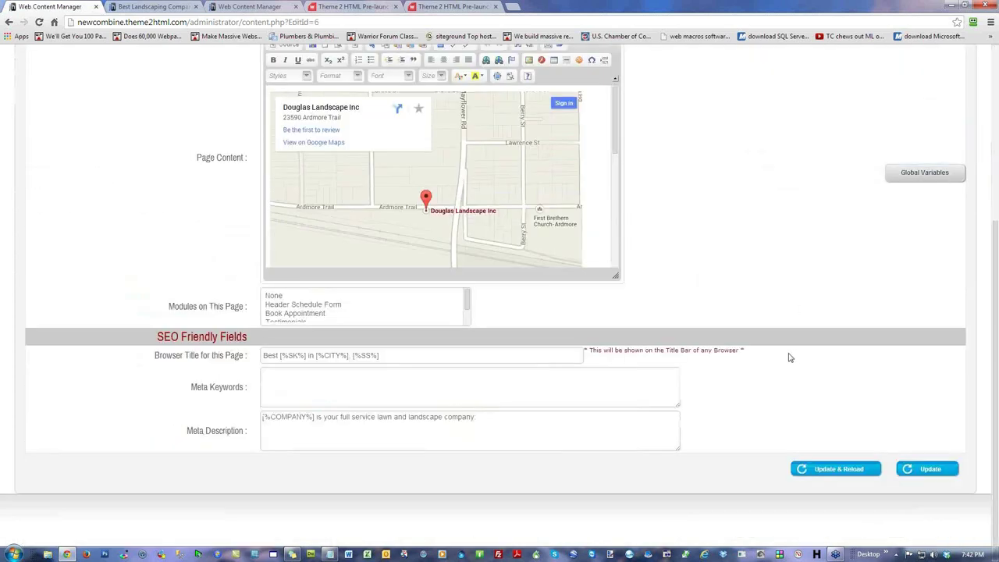
{"action": "triple_click", "coordinate": [410, 359]}
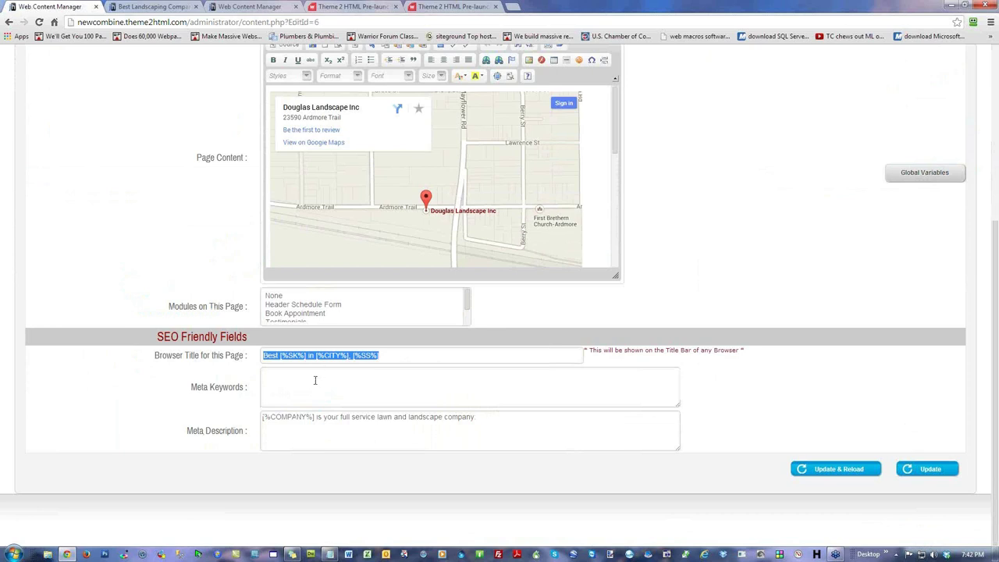
{"action": "left_click", "coordinate": [384, 355]}
{"action": "left_click_drag", "start_coordinate": [391, 355], "coordinate": [207, 393]}
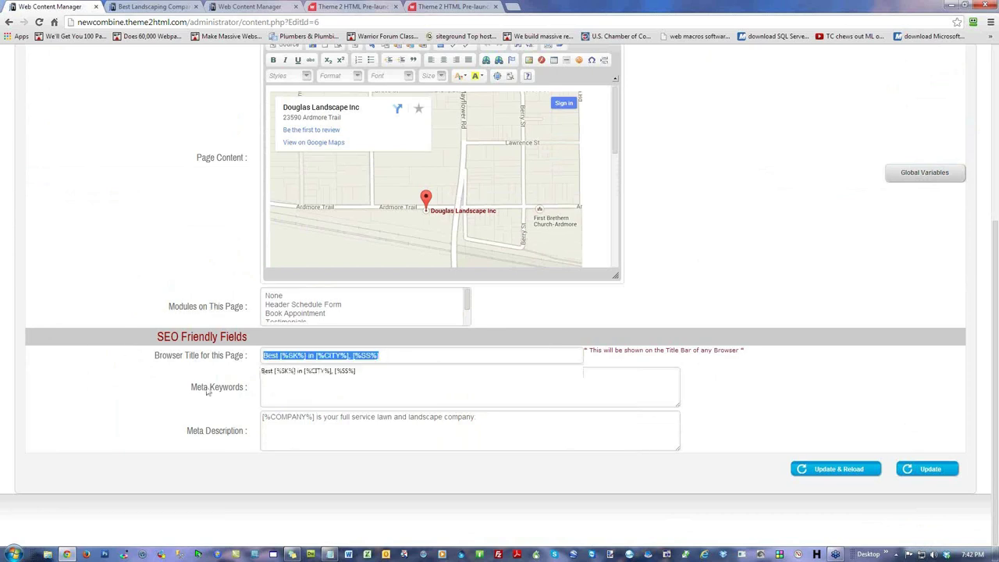
{"action": "left_click_drag", "start_coordinate": [503, 431], "coordinate": [87, 442]}
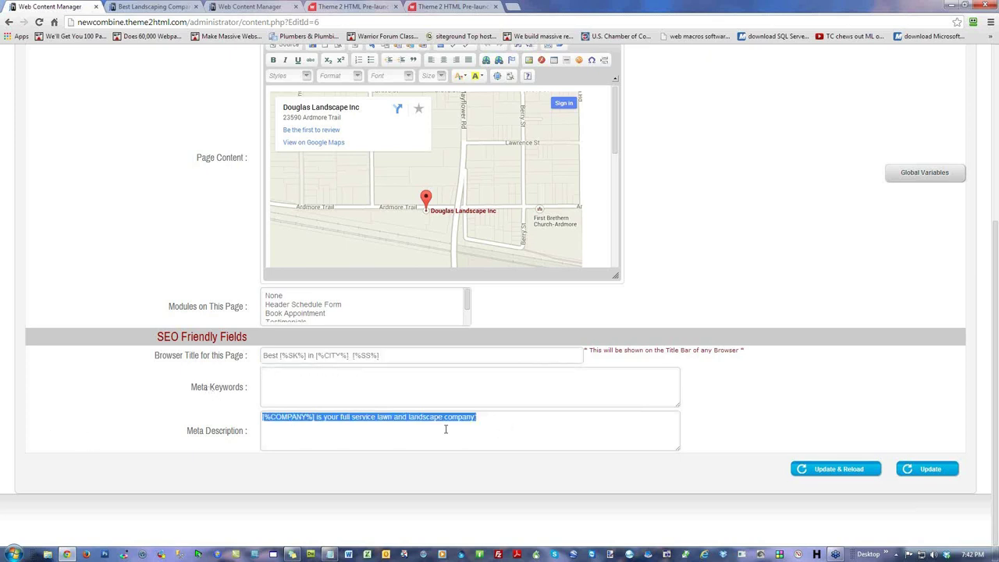
{"action": "left_click", "coordinate": [408, 356]}
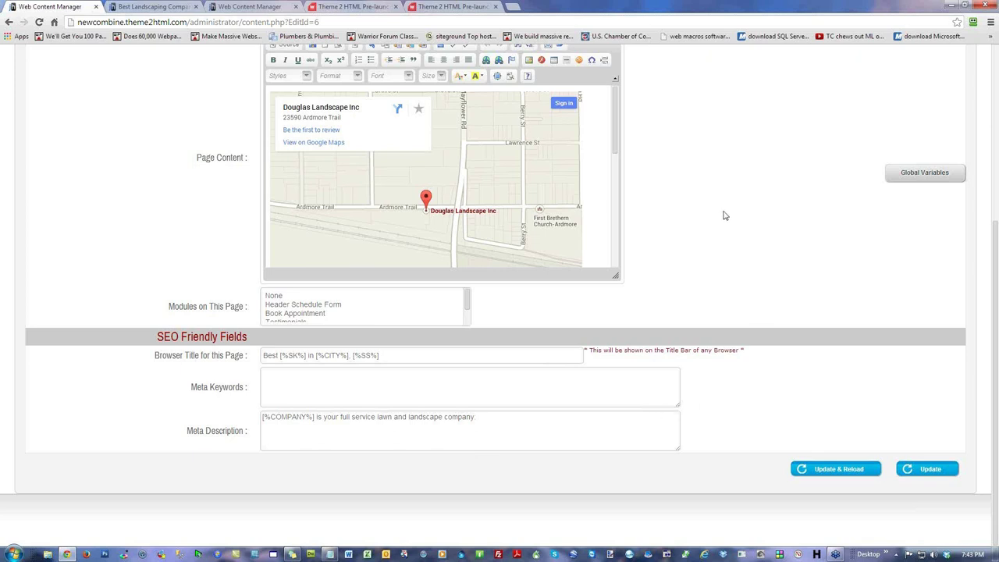
{"action": "scroll", "coordinate": [725, 227], "scroll_direction": "up", "scroll_amount": 4}
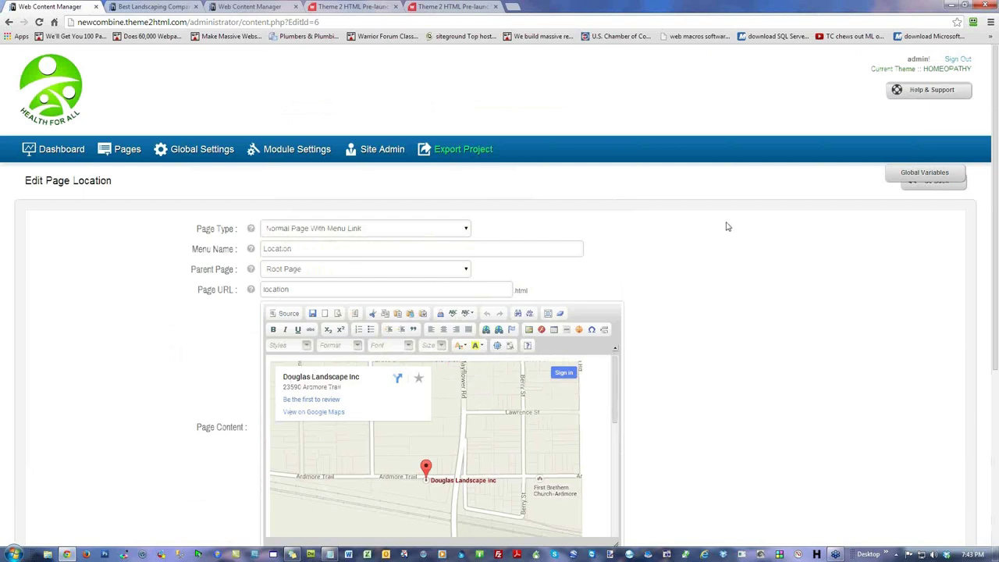
Step: Return to the CMS dashboard, then scroll the Buy Your T2H Here page's $200 Prelaunch Special
{"action": "left_click", "coordinate": [54, 150]}
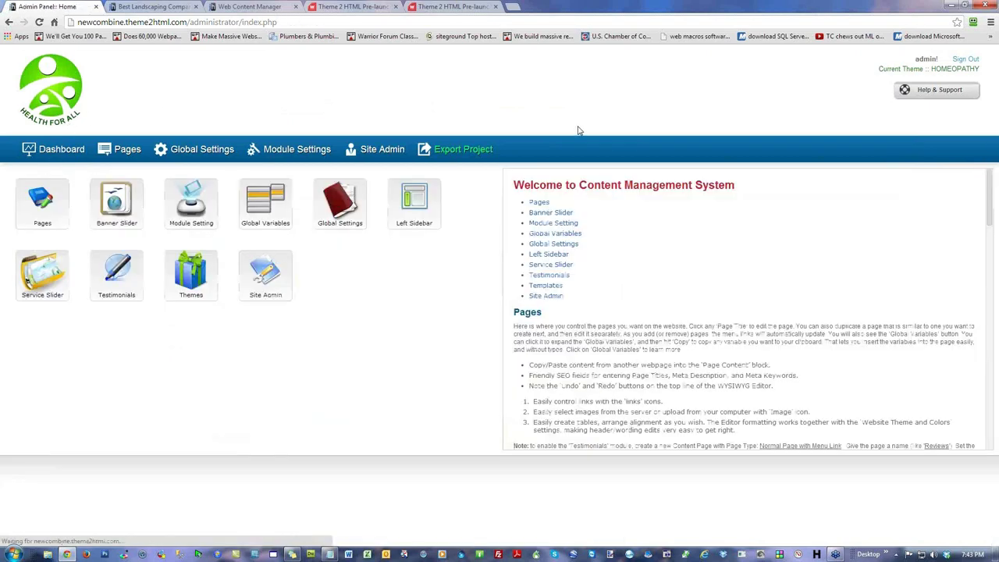
{"action": "left_click", "coordinate": [461, 8]}
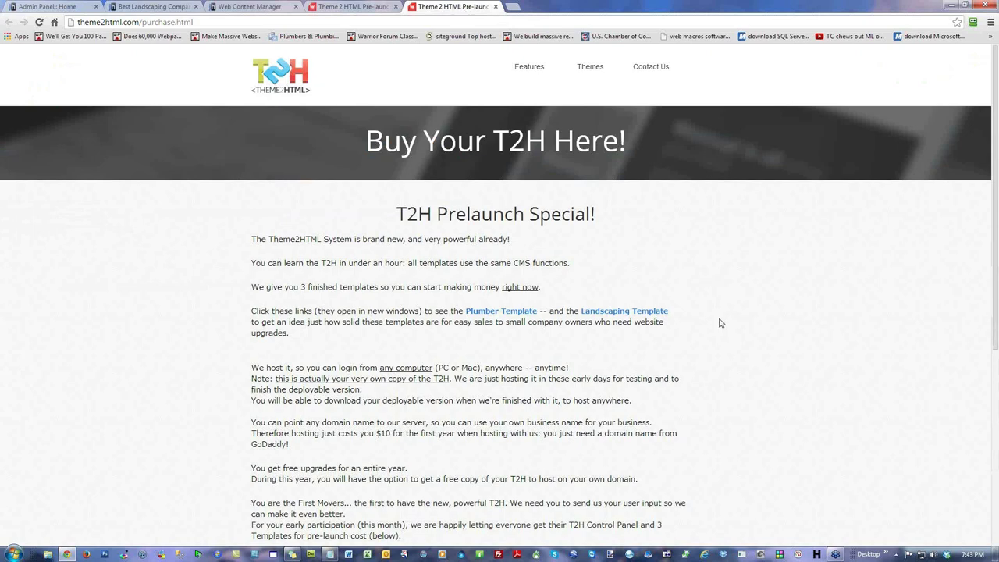
{"action": "scroll", "coordinate": [721, 323], "scroll_direction": "down", "scroll_amount": 4}
{"action": "scroll", "coordinate": [721, 323], "scroll_direction": "down", "scroll_amount": 1}
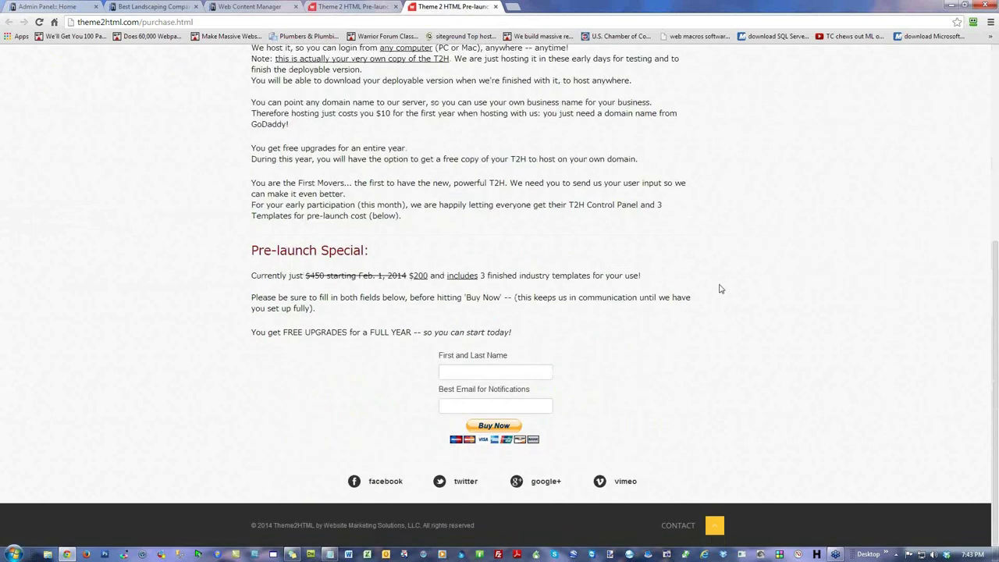
{"action": "scroll", "coordinate": [720, 289], "scroll_direction": "up", "scroll_amount": 5}
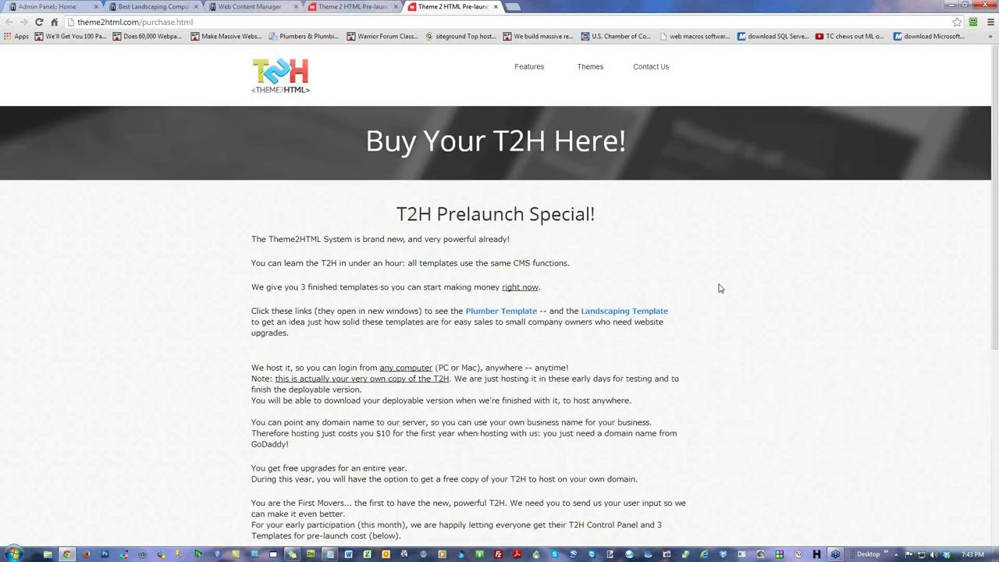